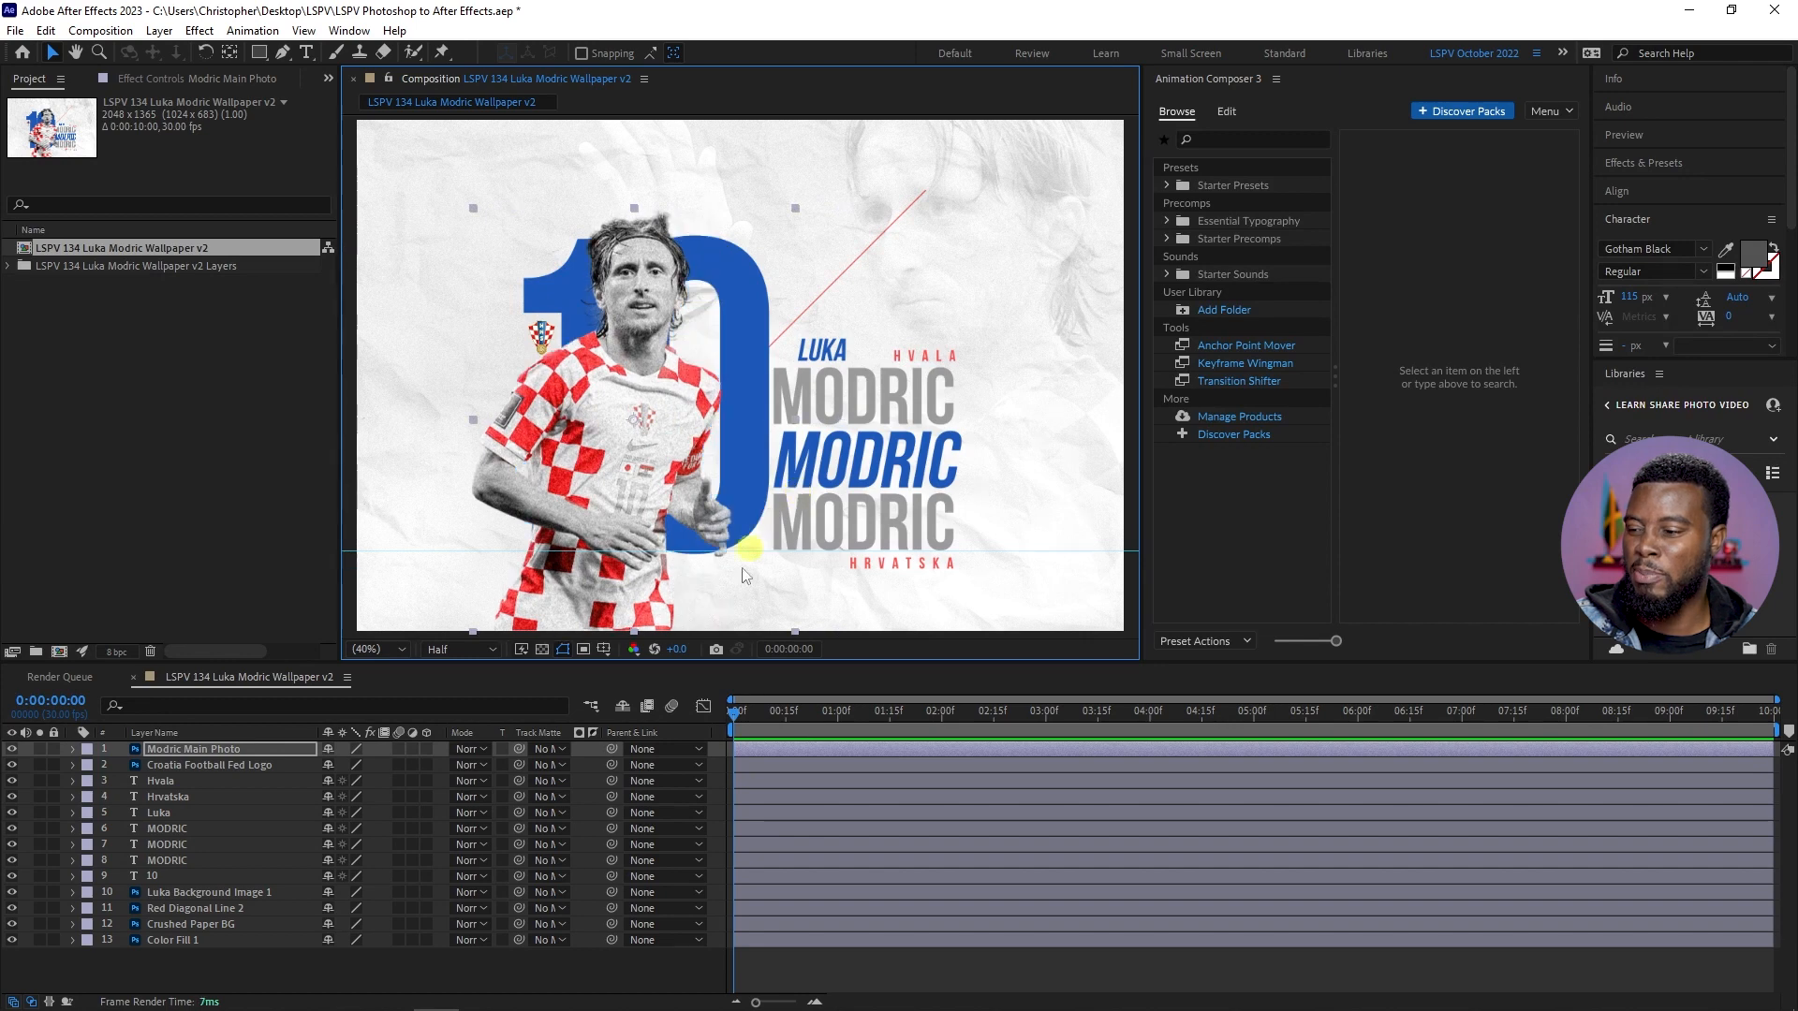
# - Undo the last photo move and place a Position keyframe for Modric Main Photo's restored location at 0:00:00:20
pyautogui.hotkey('ctrl', 'z')
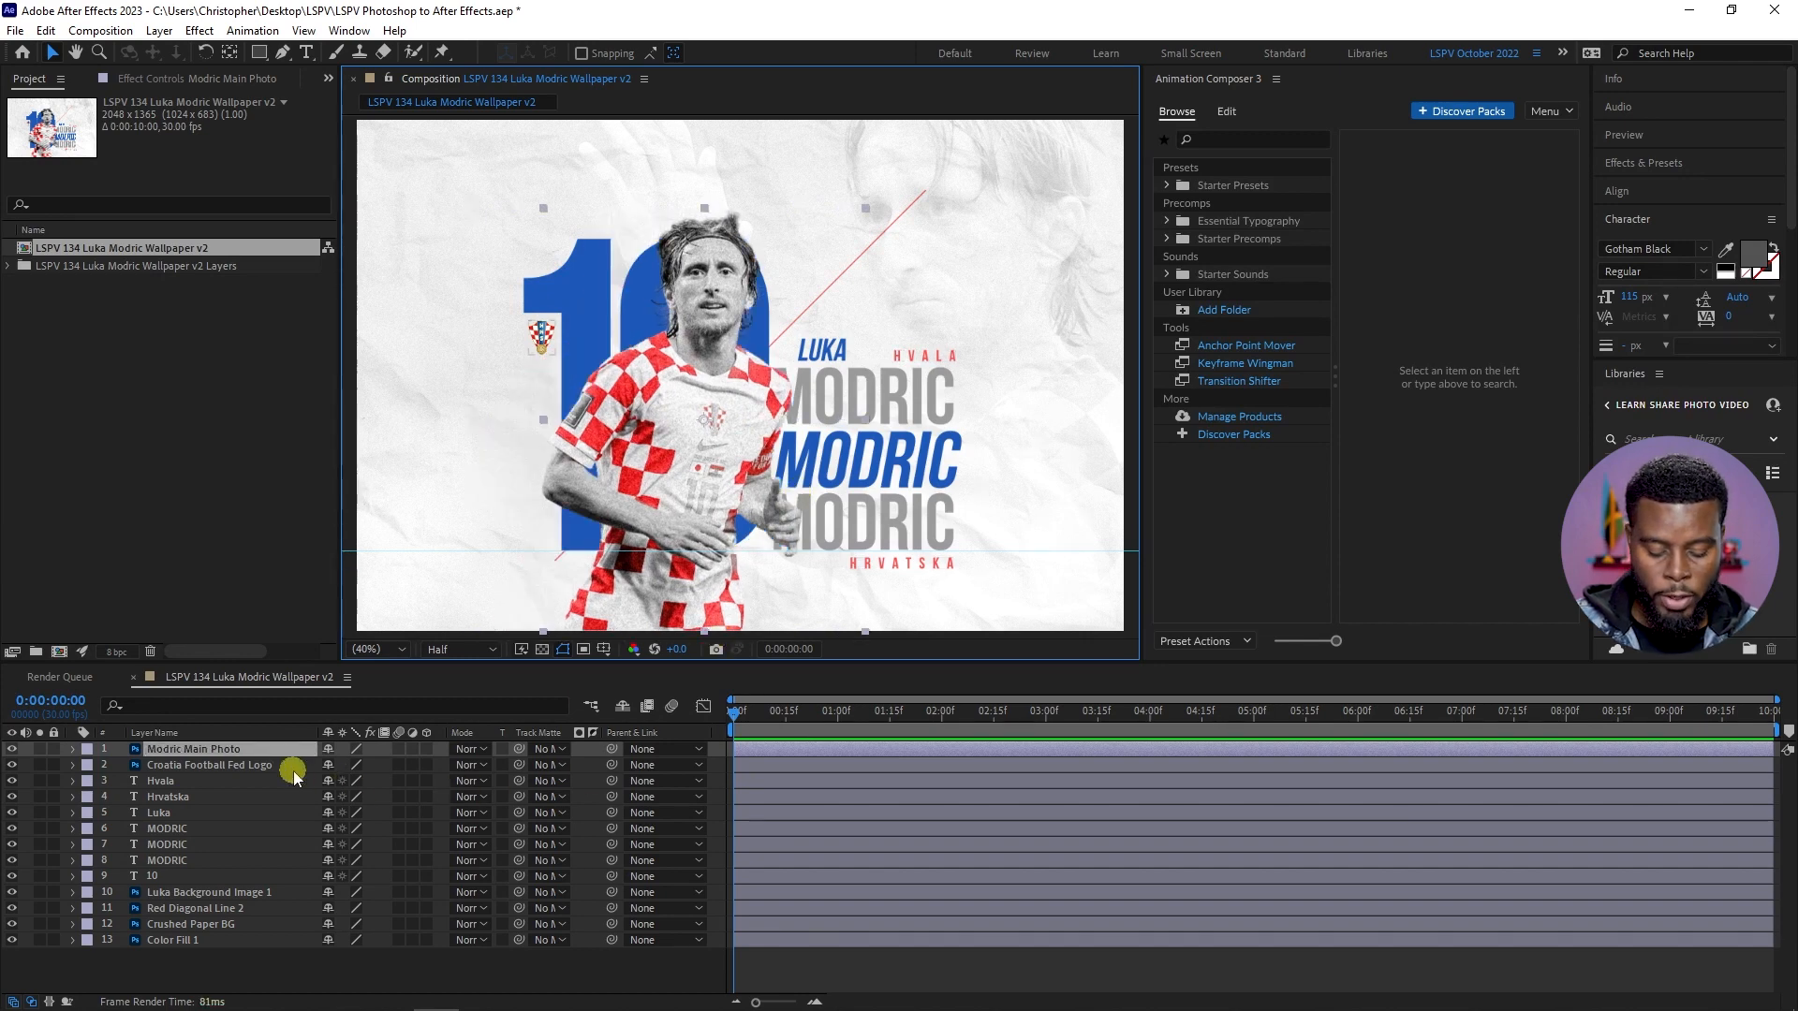
pyautogui.press('p')
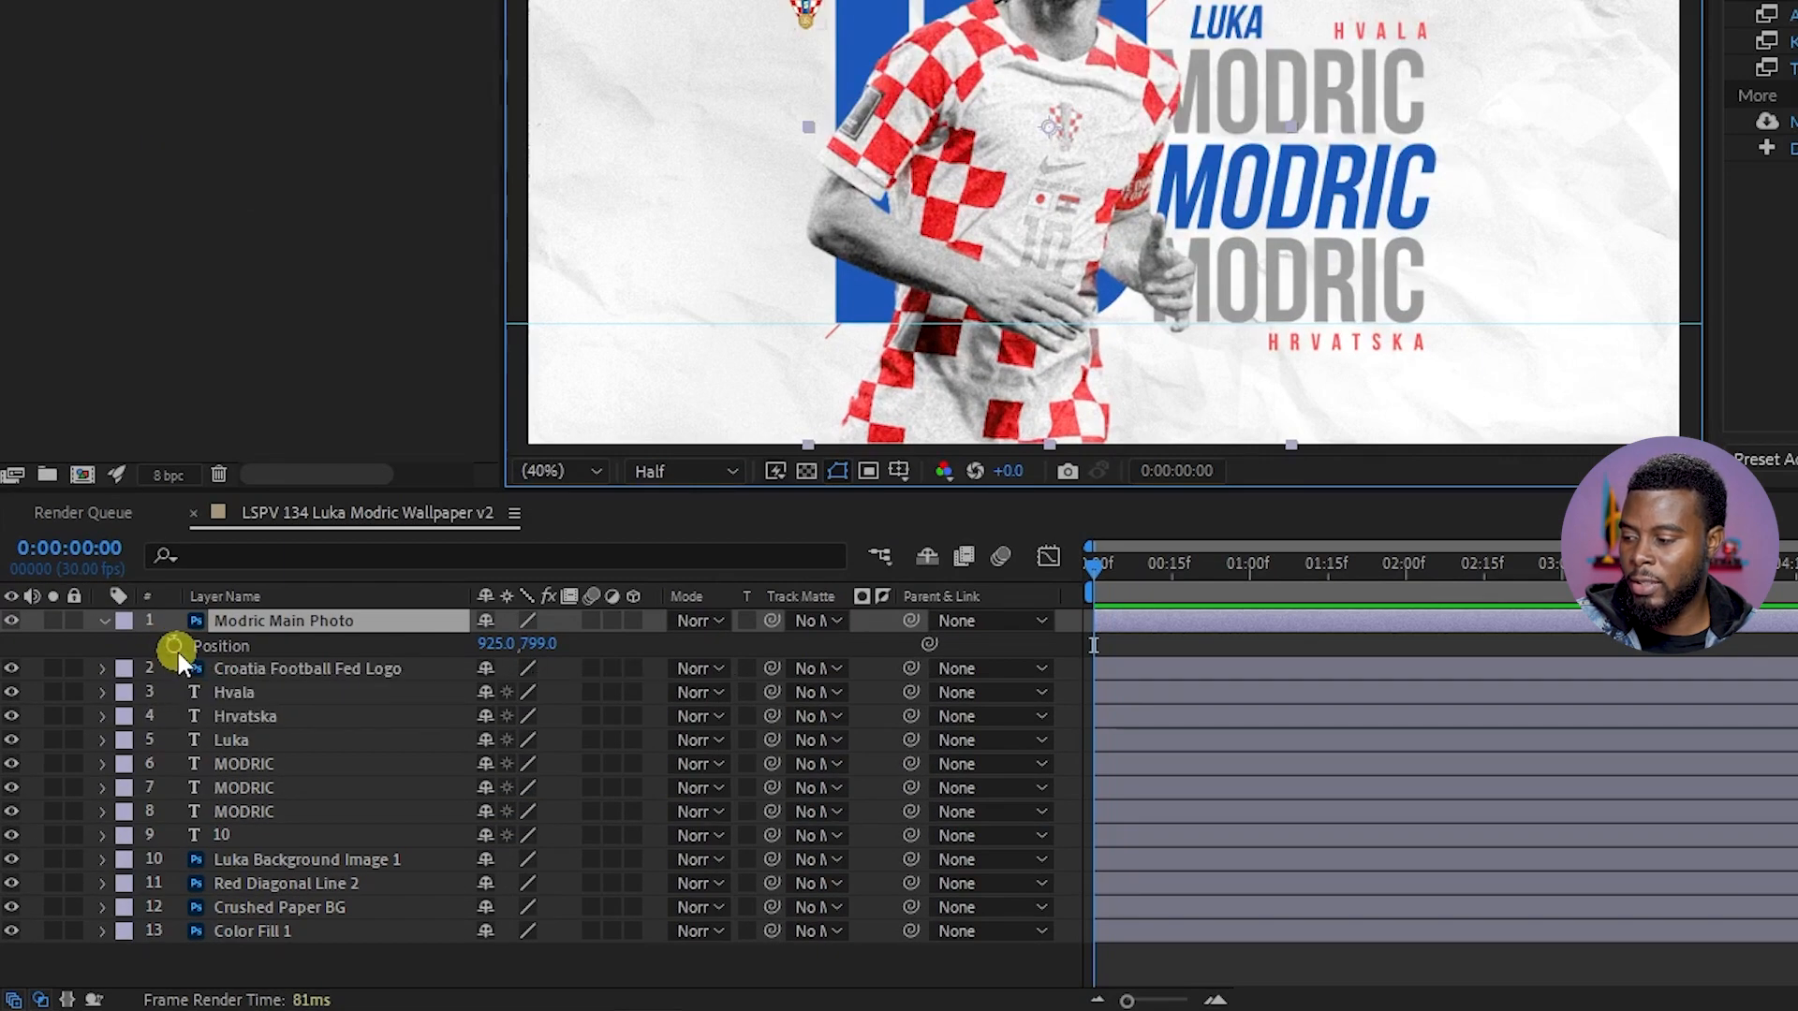
pyautogui.click(172, 644)
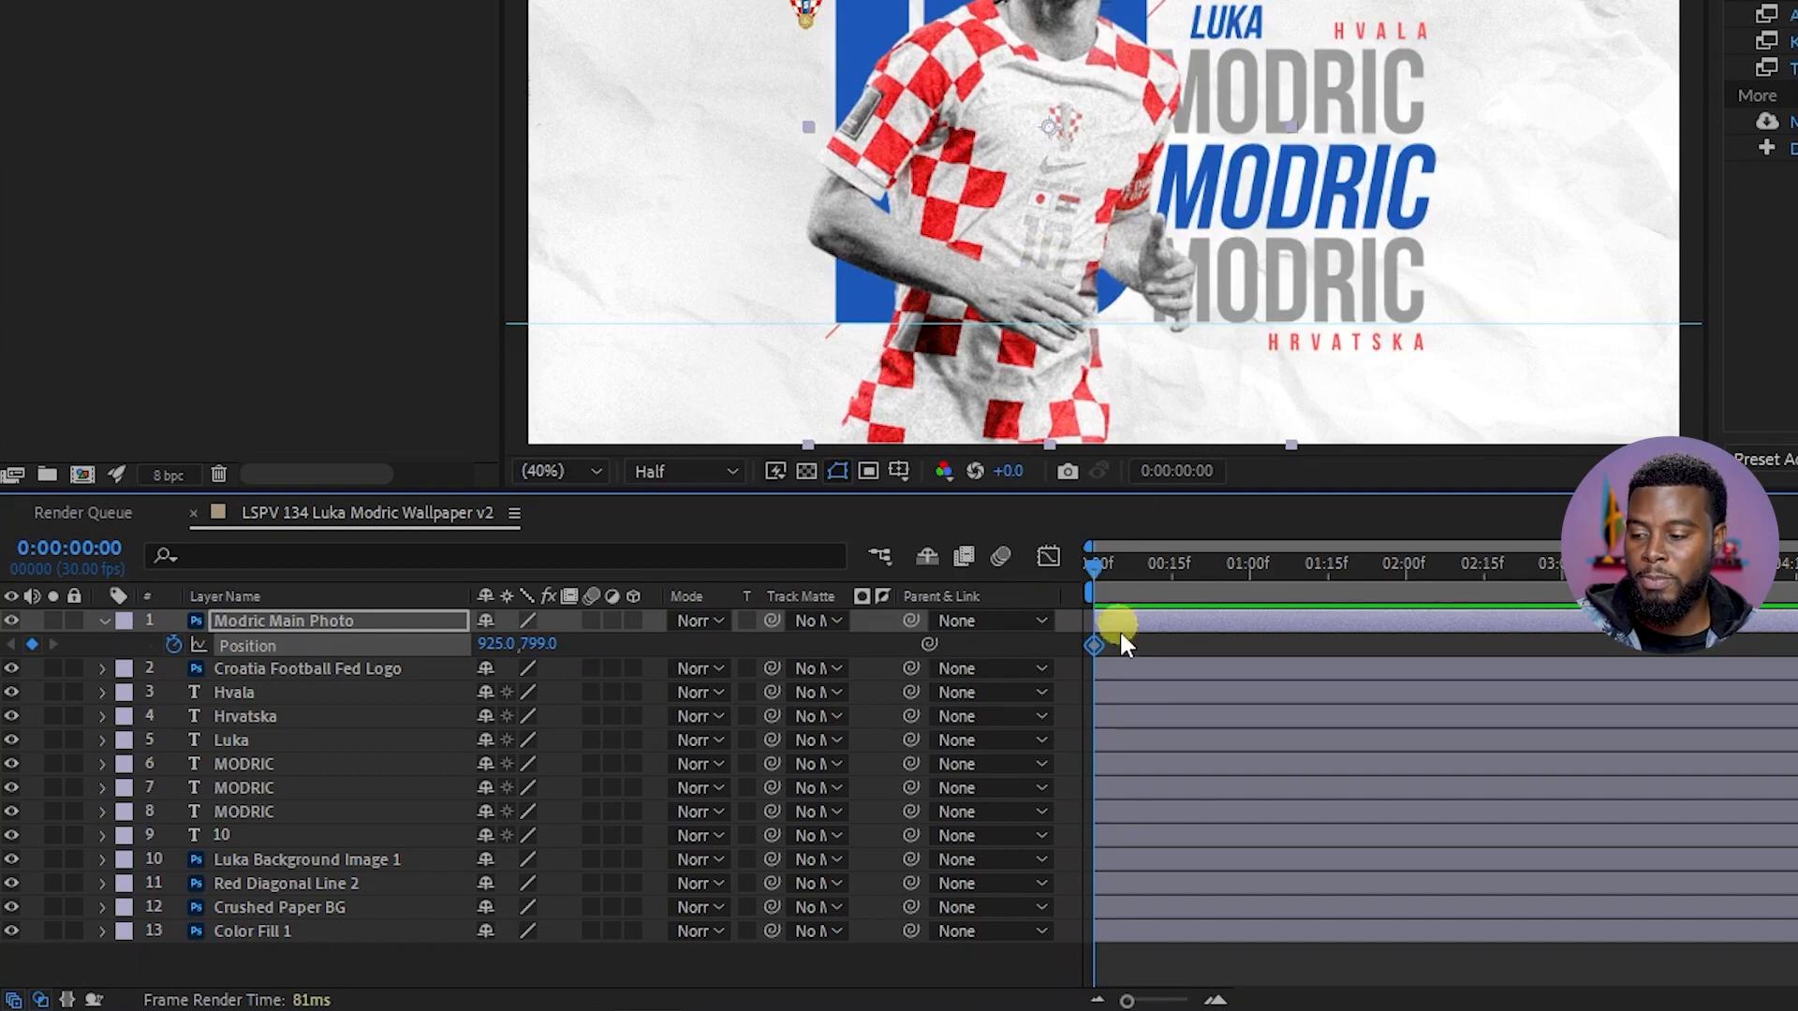
pyautogui.click(1092, 645)
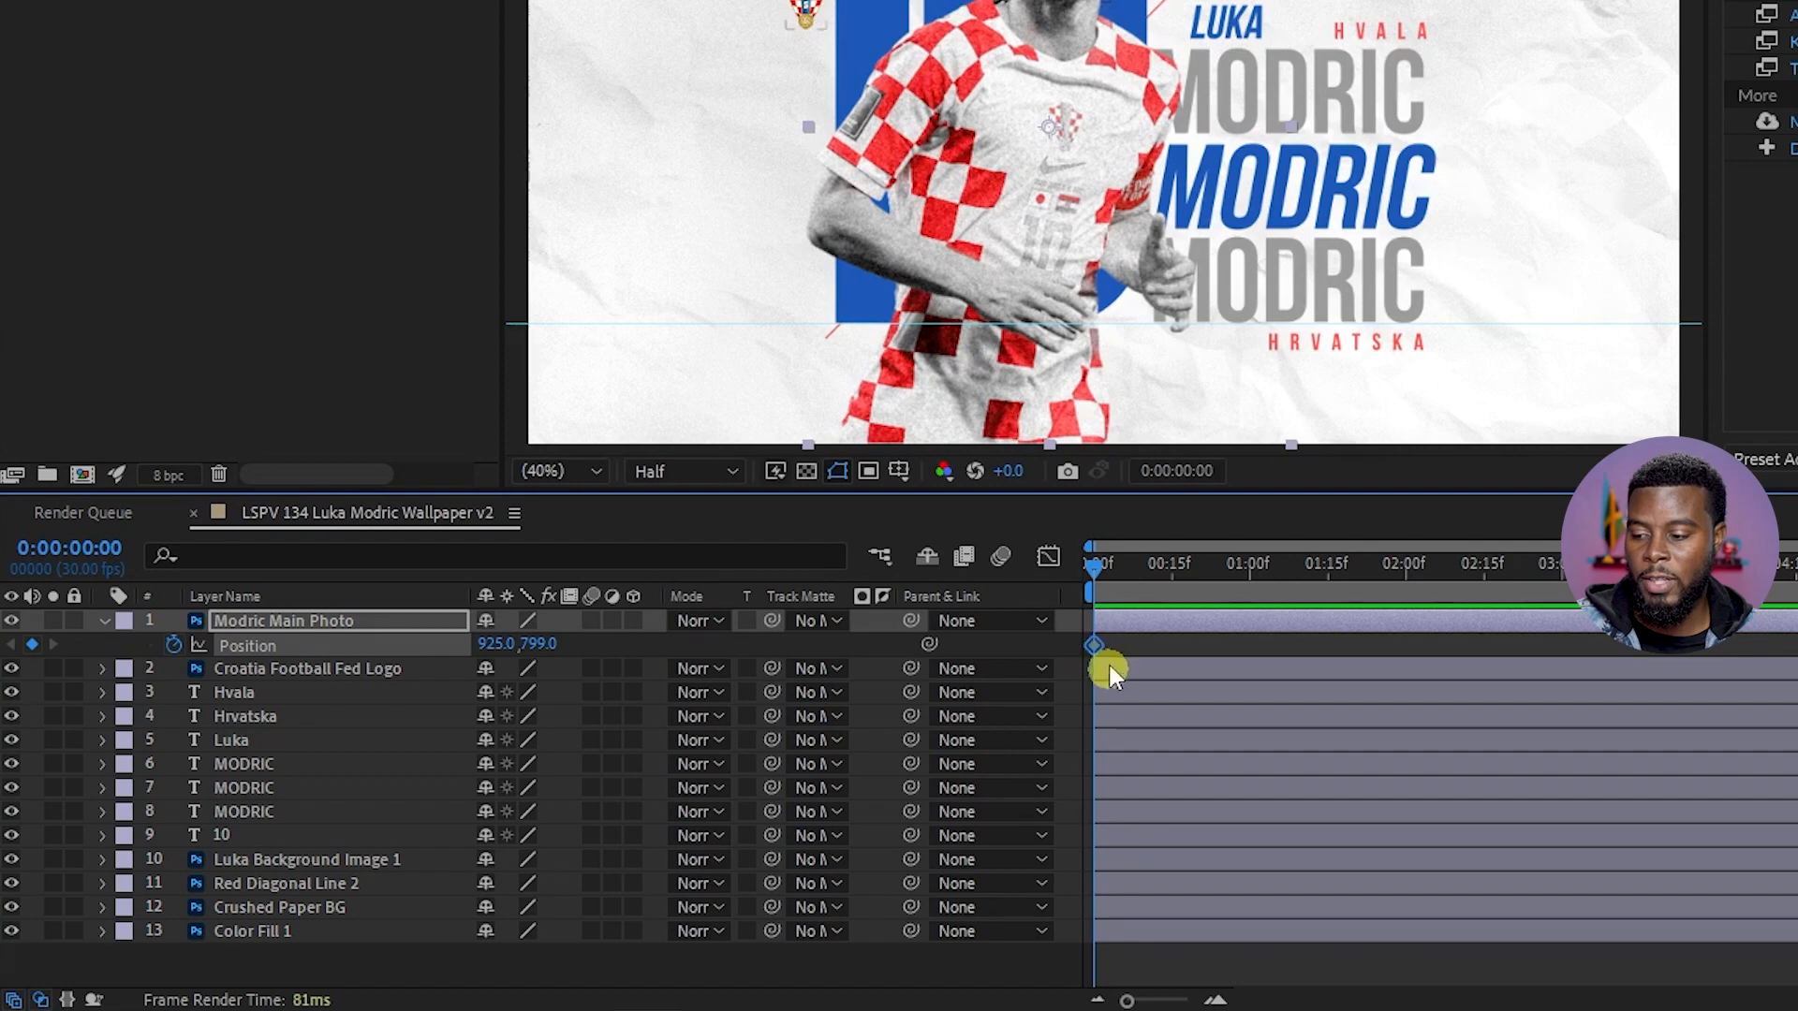
pyautogui.moveTo(1098, 648); pyautogui.dragTo(1184, 644)
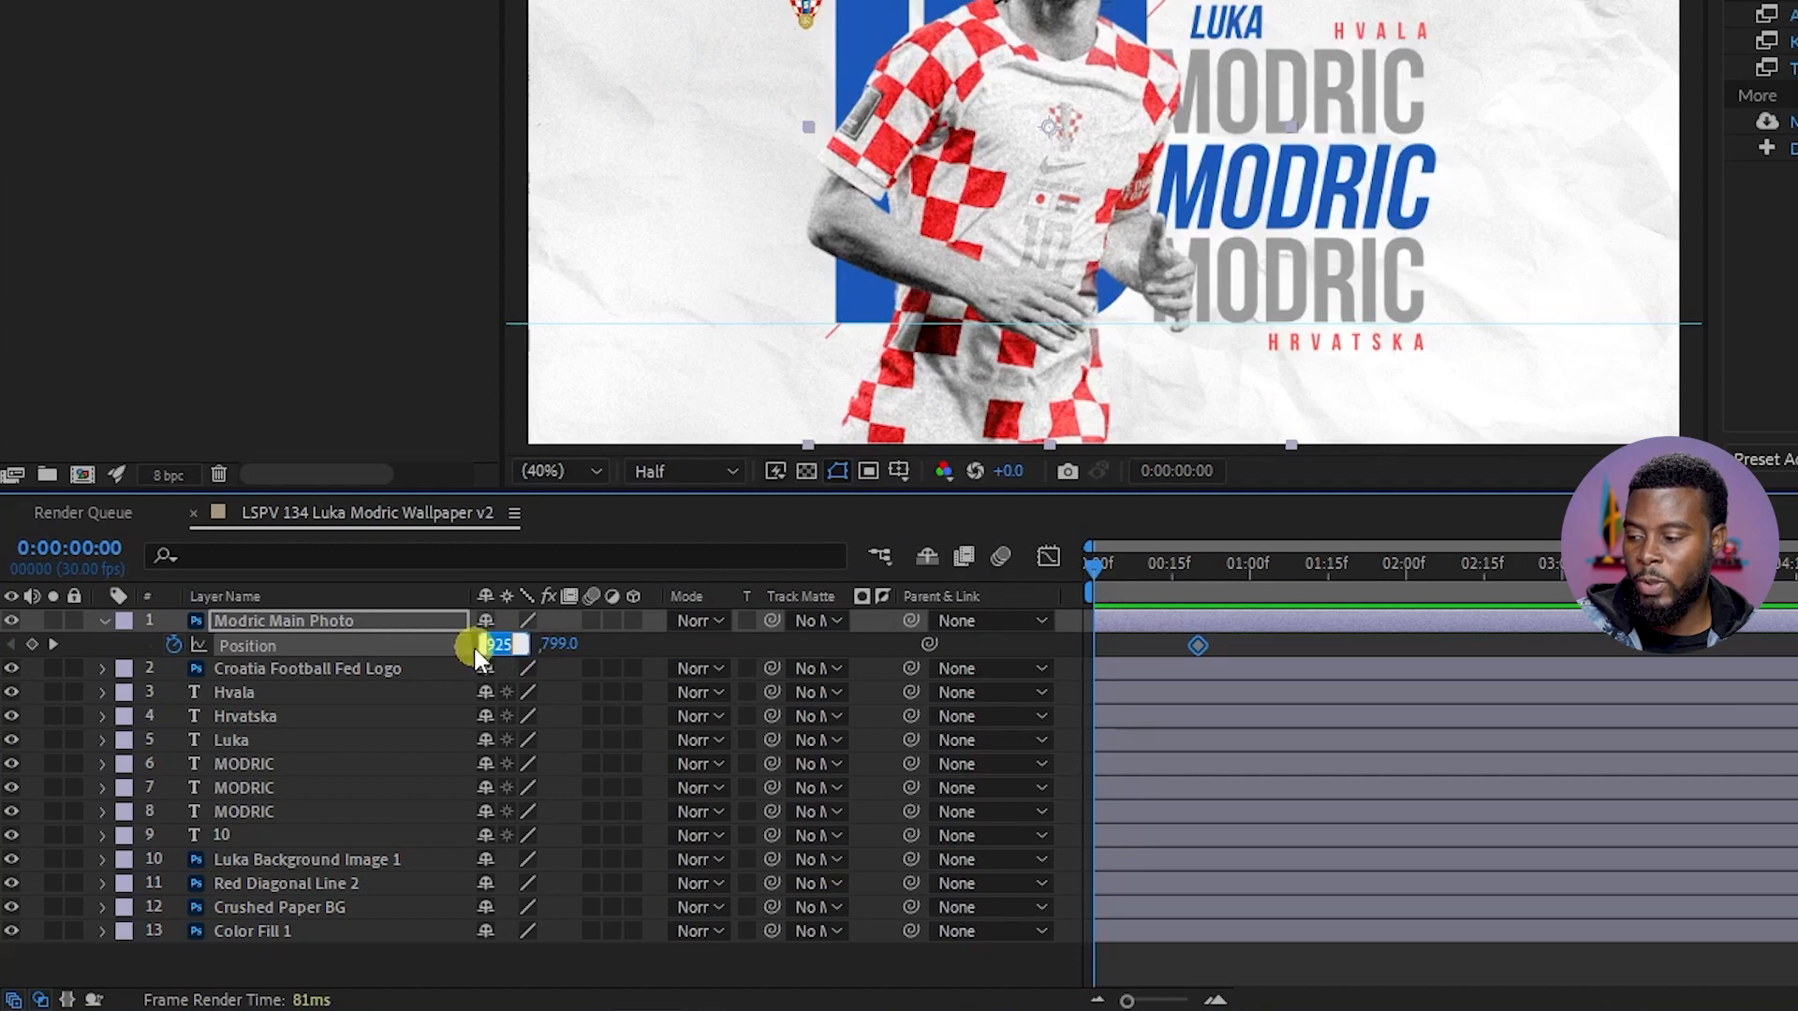
# - Set Modric Main Photo's X position to 806 at the first frame, save the project and preview the slide
pyautogui.moveTo(497, 644); pyautogui.dragTo(343, 655)
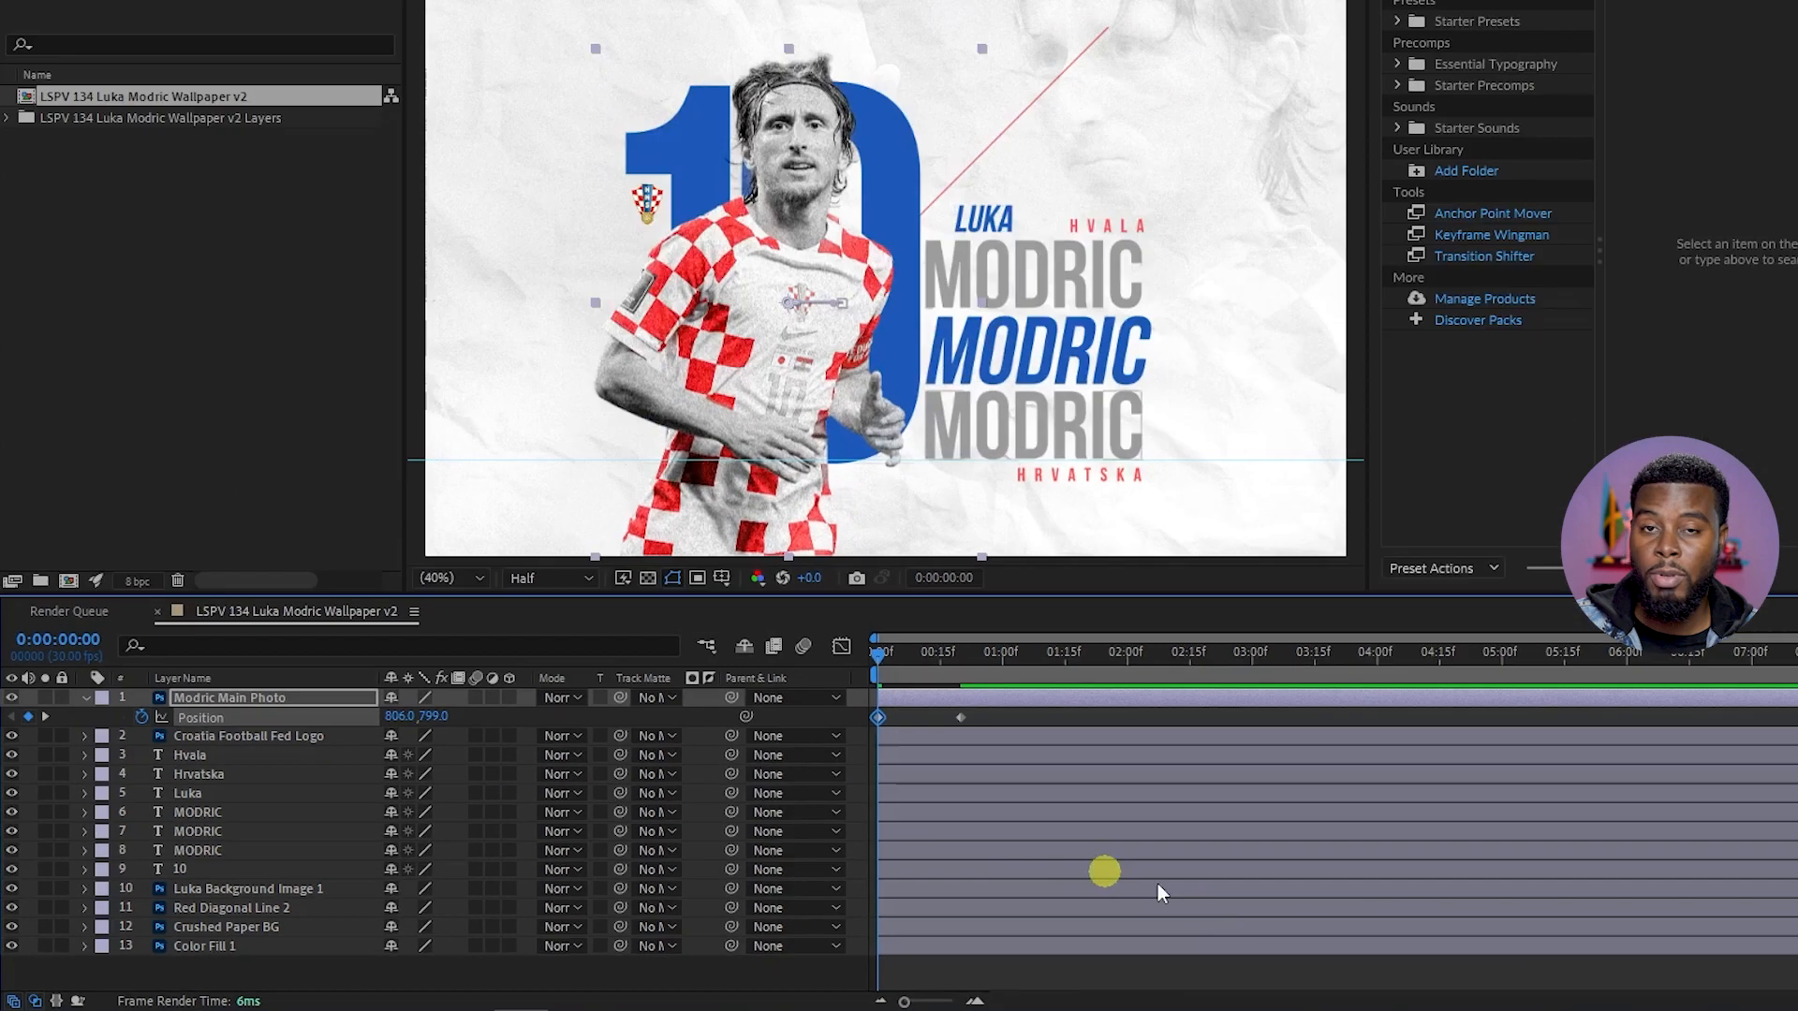
pyautogui.hotkey('ctrl', 's')
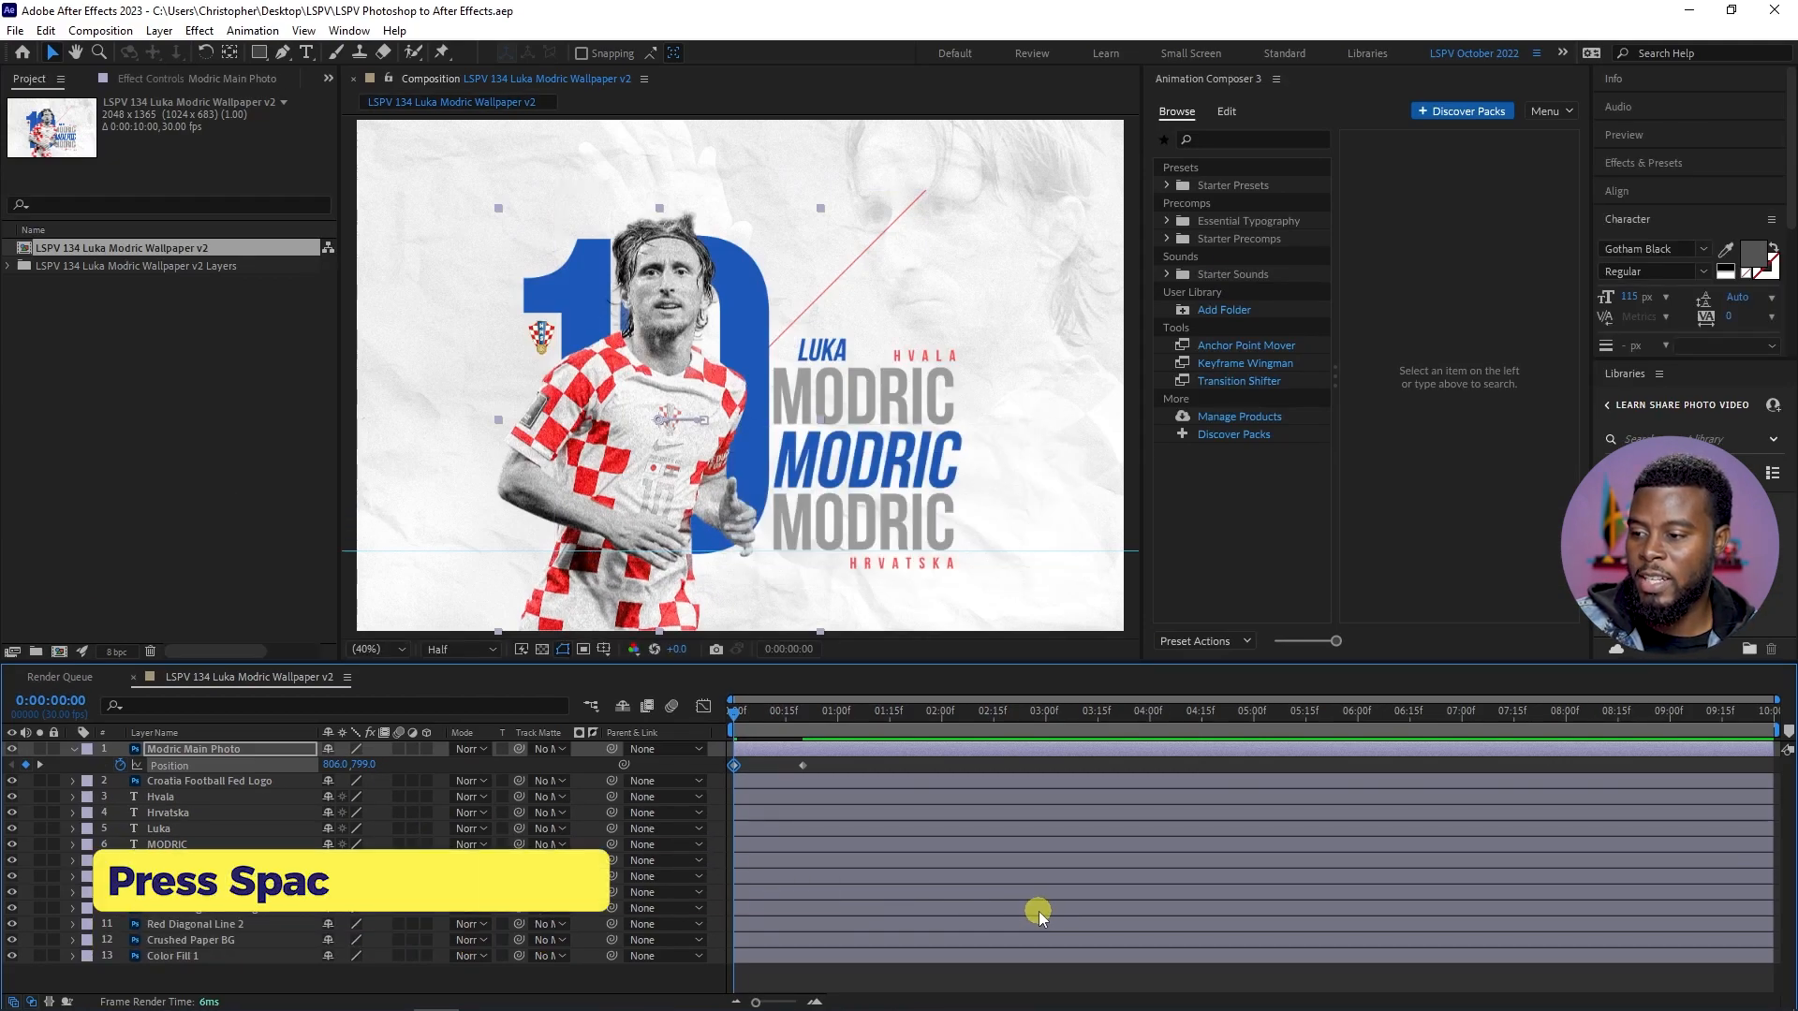
pyautogui.press('space')
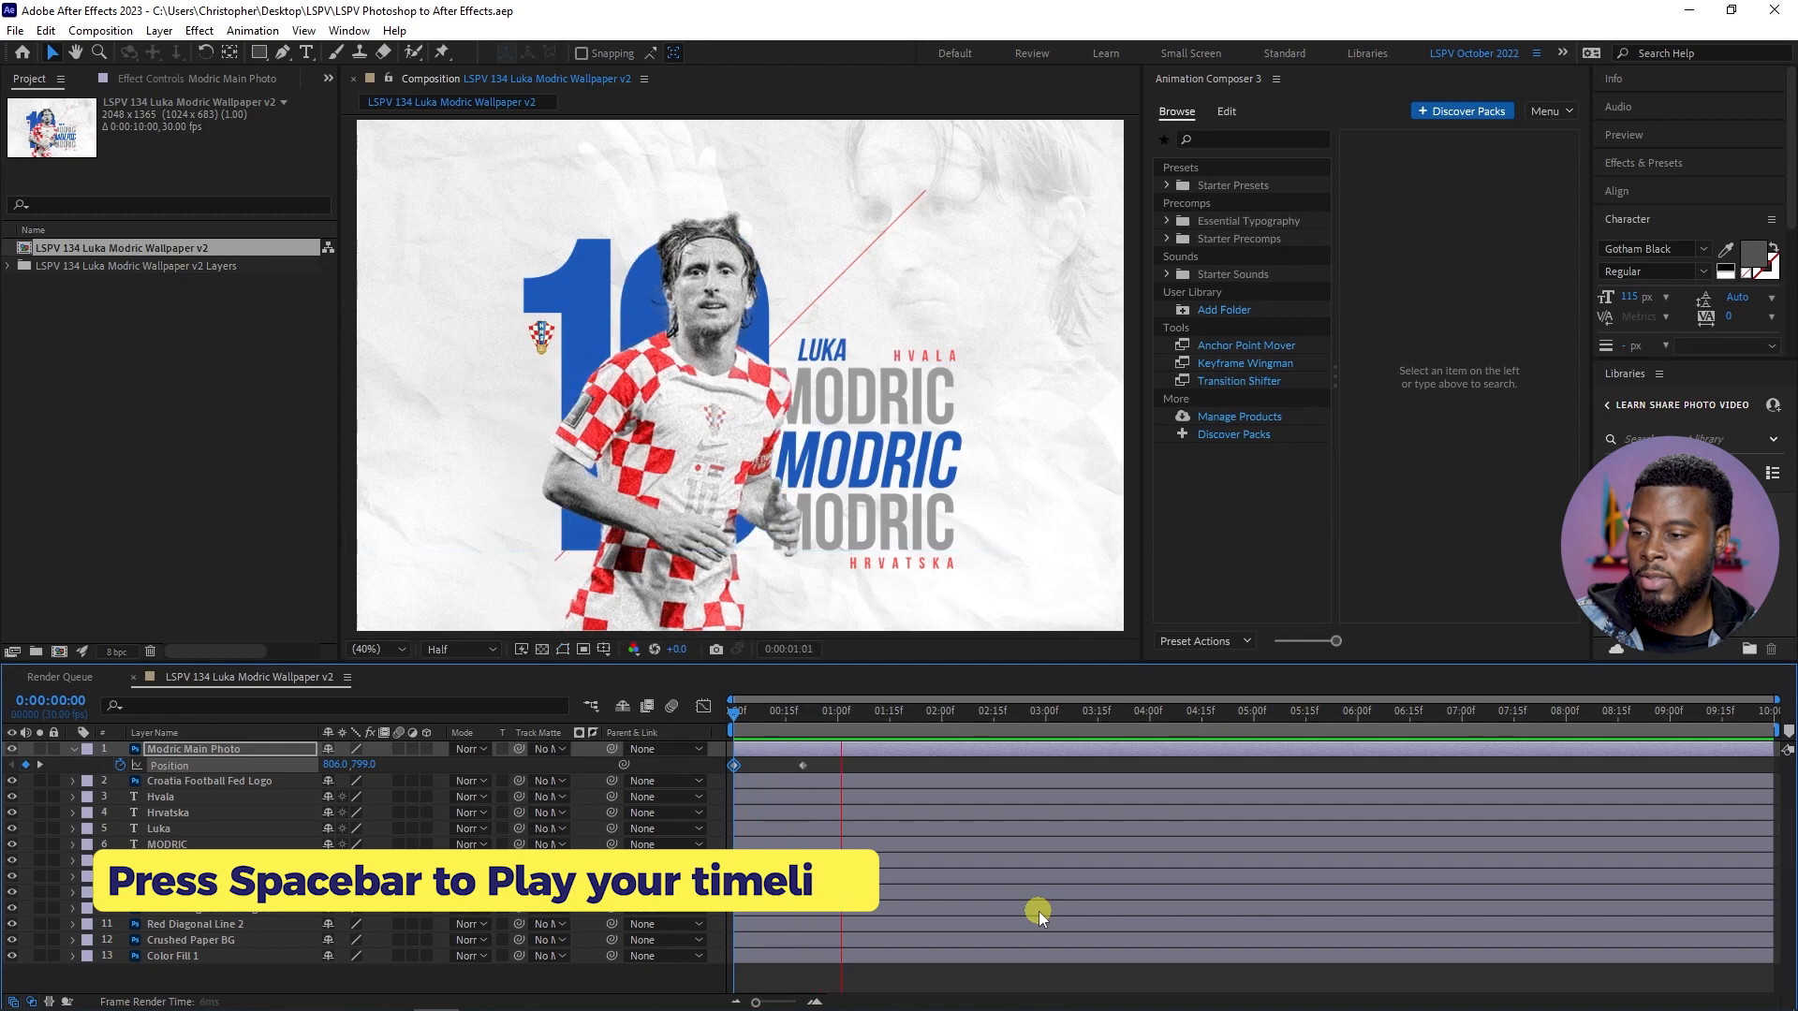
pyautogui.press('space')
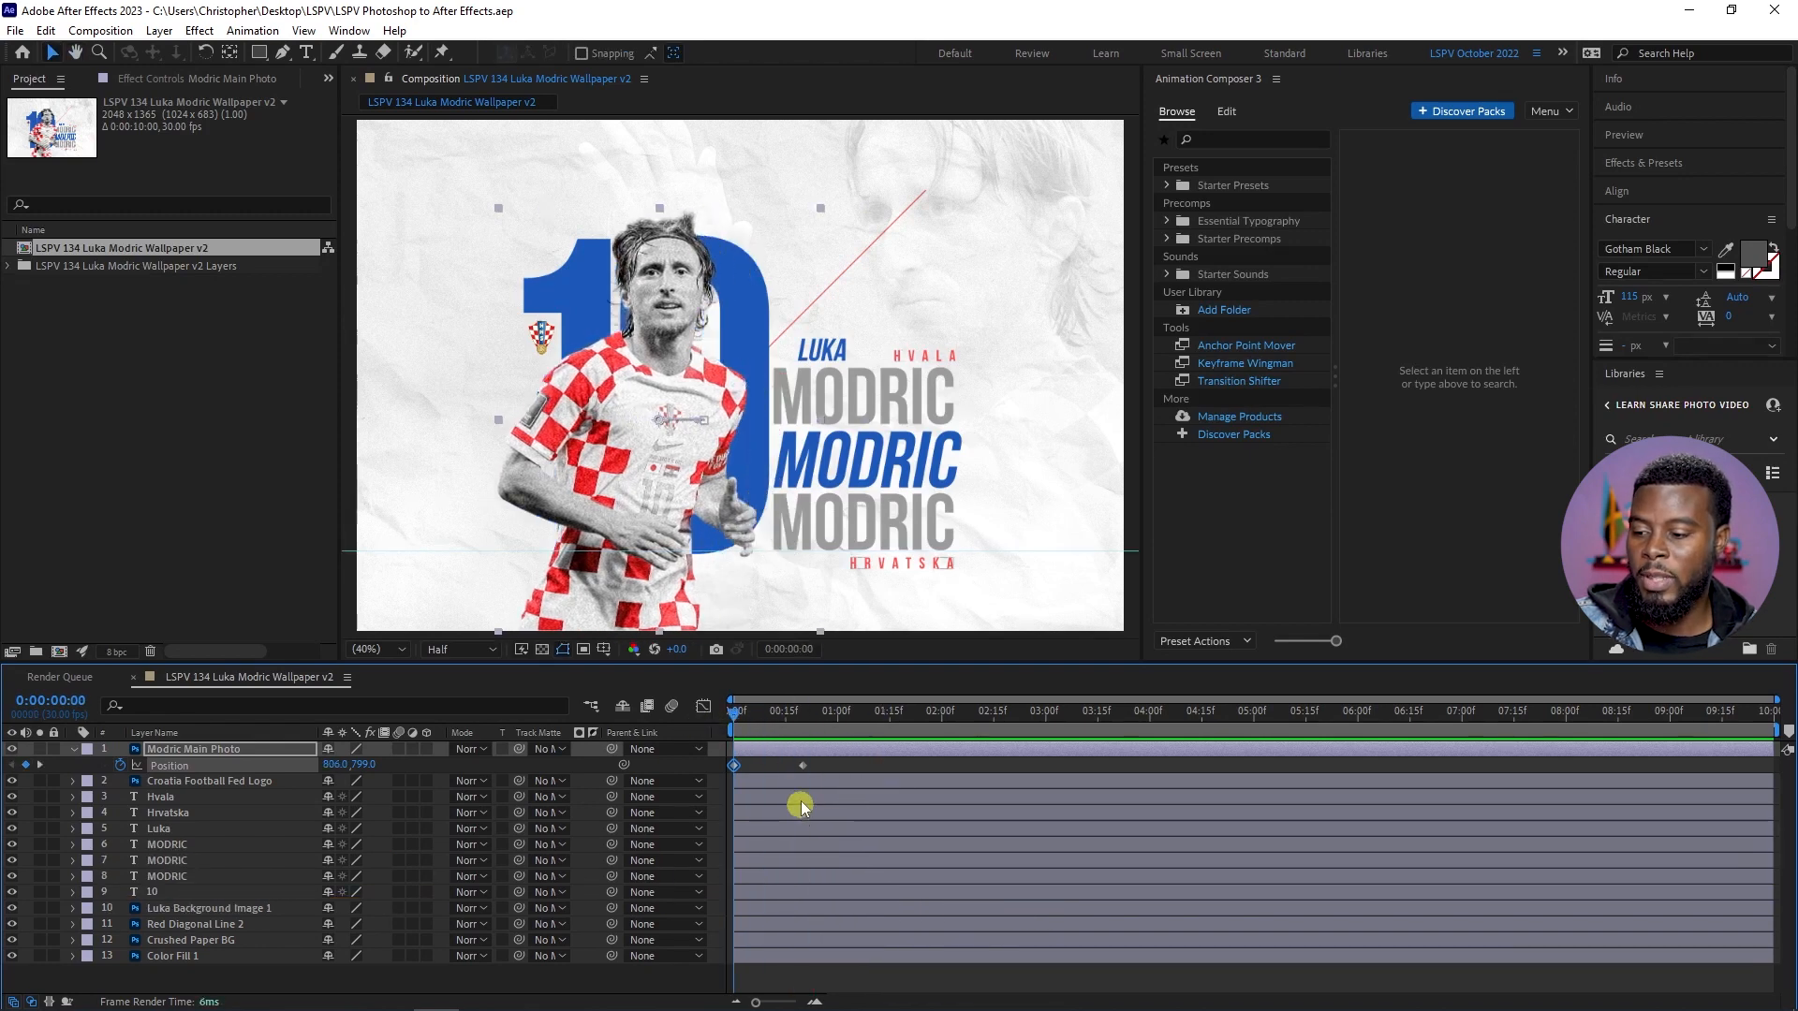
# - Slow the photo's slide by moving its end Position keyframe to about 5.3 seconds, and apply Easy Ease to both Position keyframes
pyautogui.moveTo(807, 772); pyautogui.dragTo(911, 769)
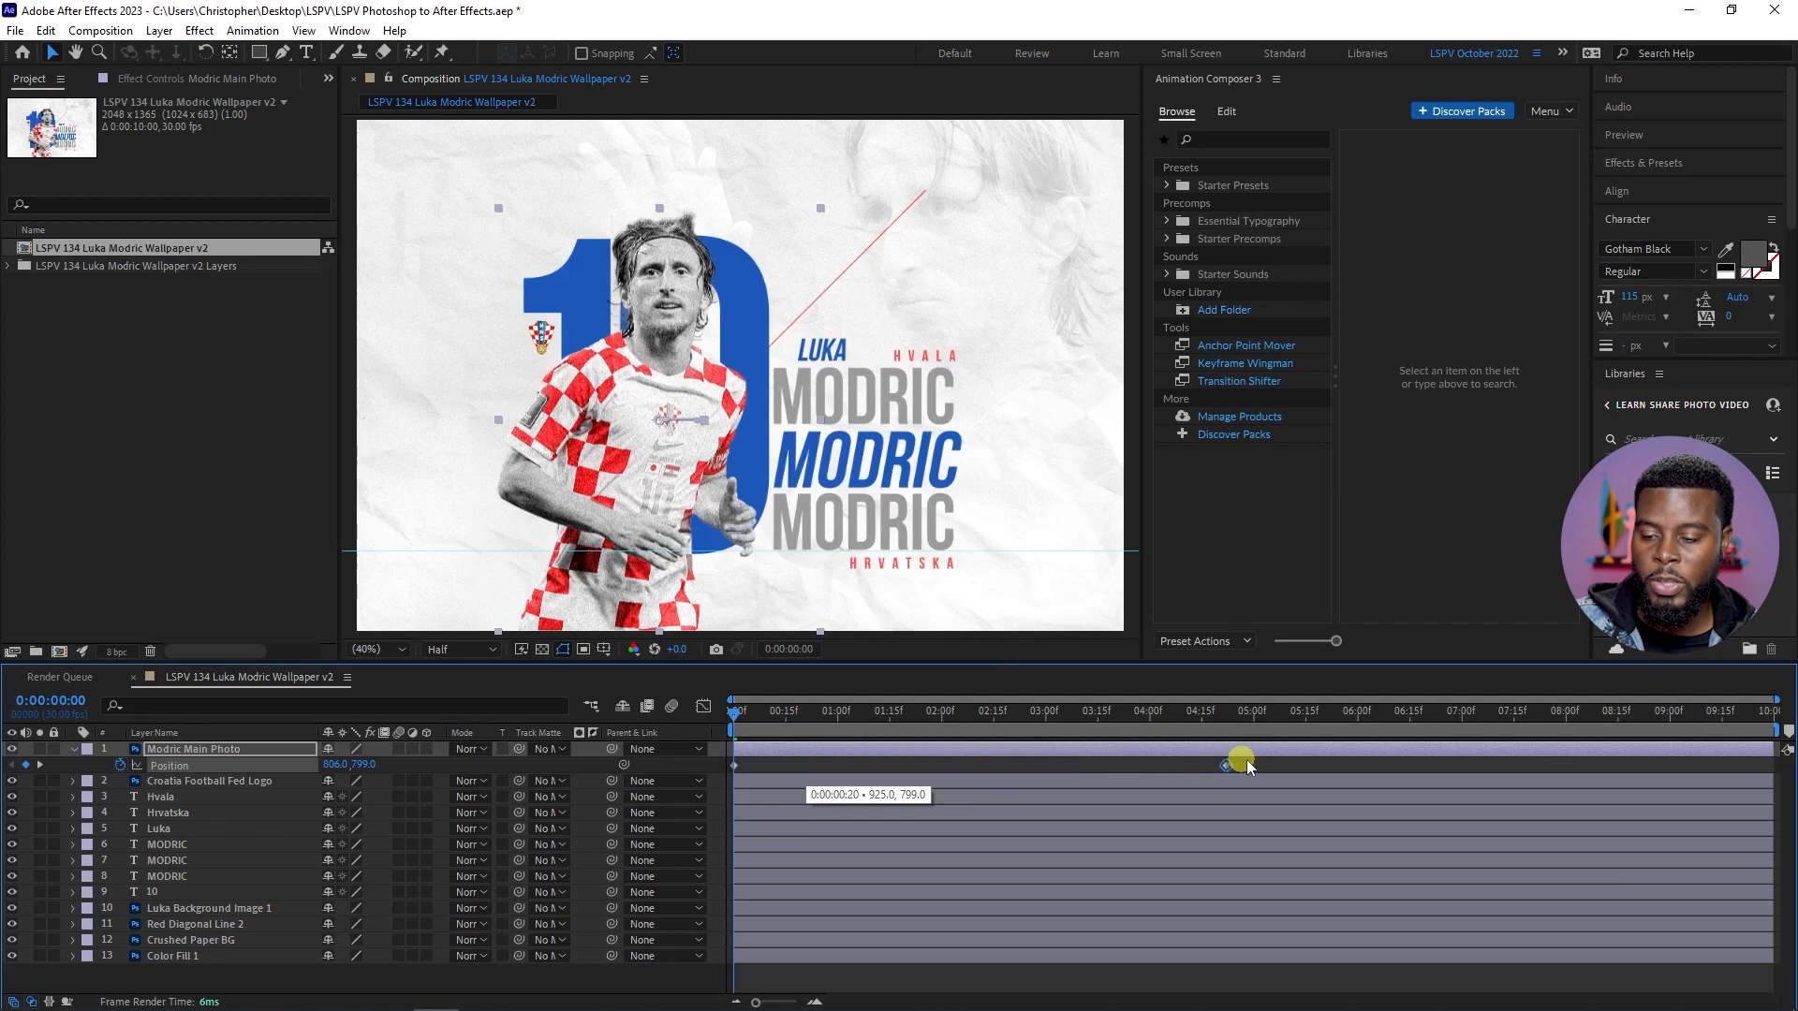
pyautogui.moveTo(1289, 762); pyautogui.dragTo(1298, 762)
pyautogui.press('space')
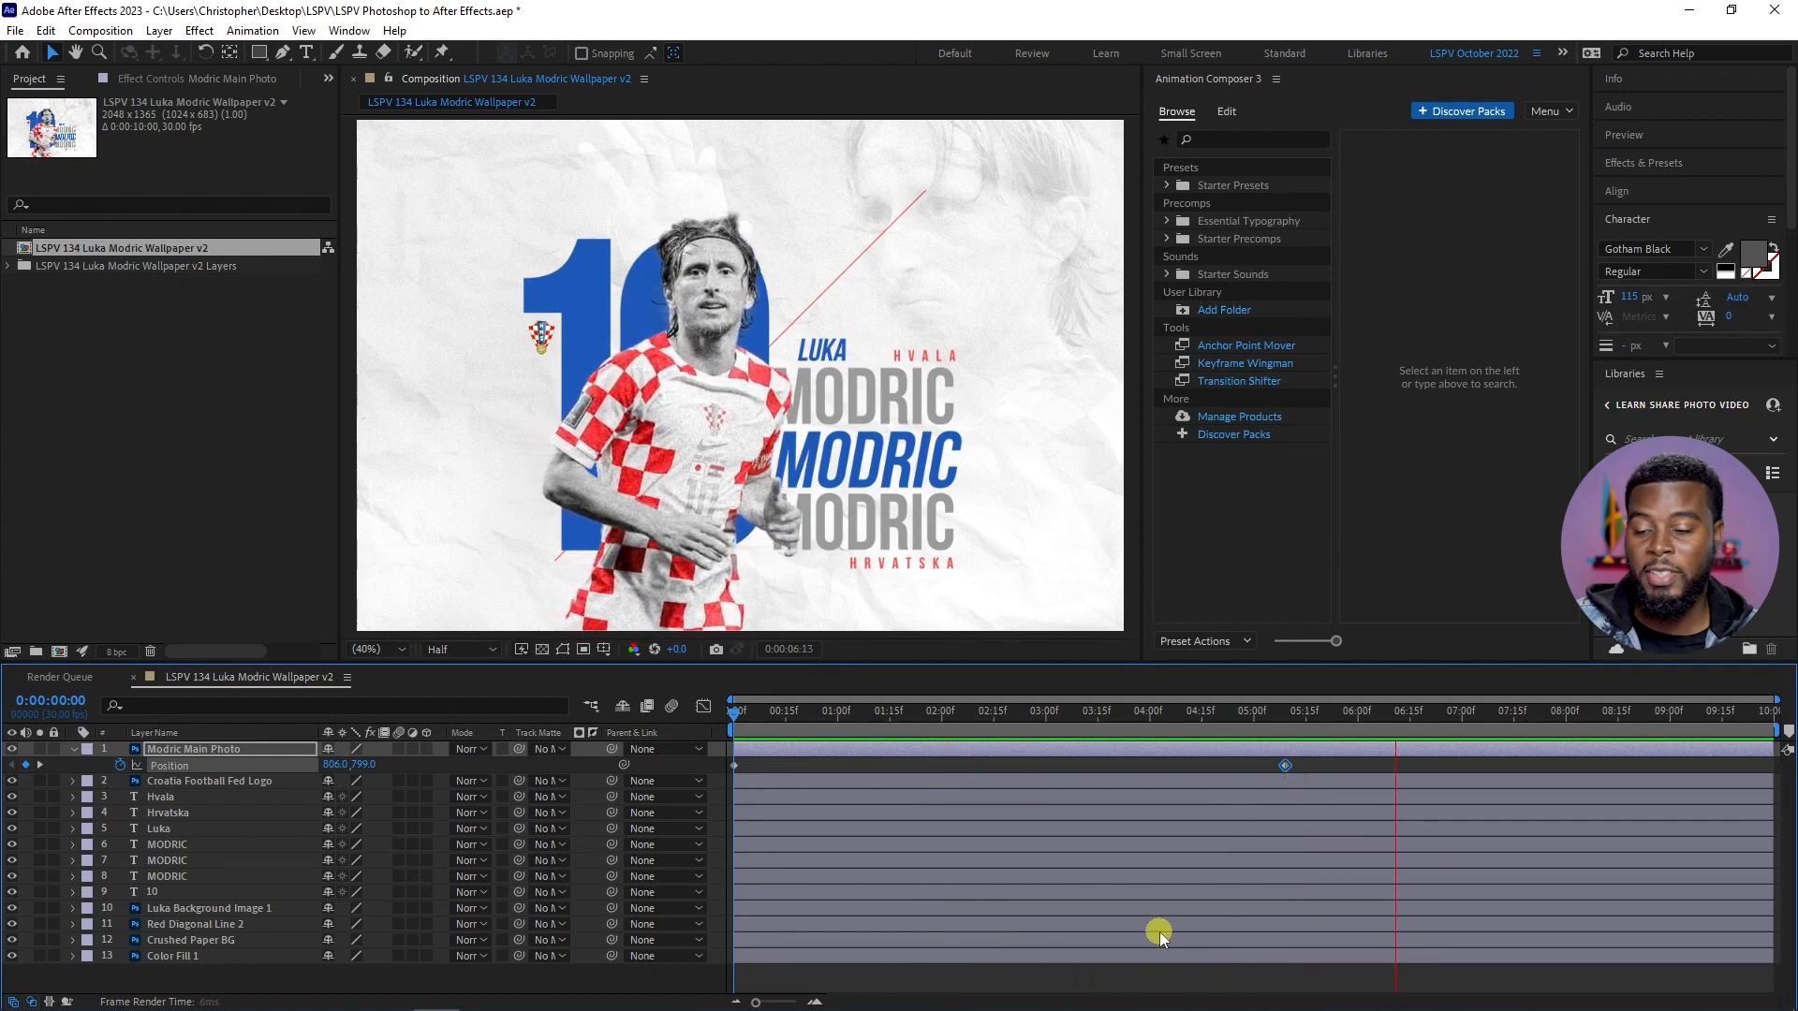
pyautogui.press('F9')
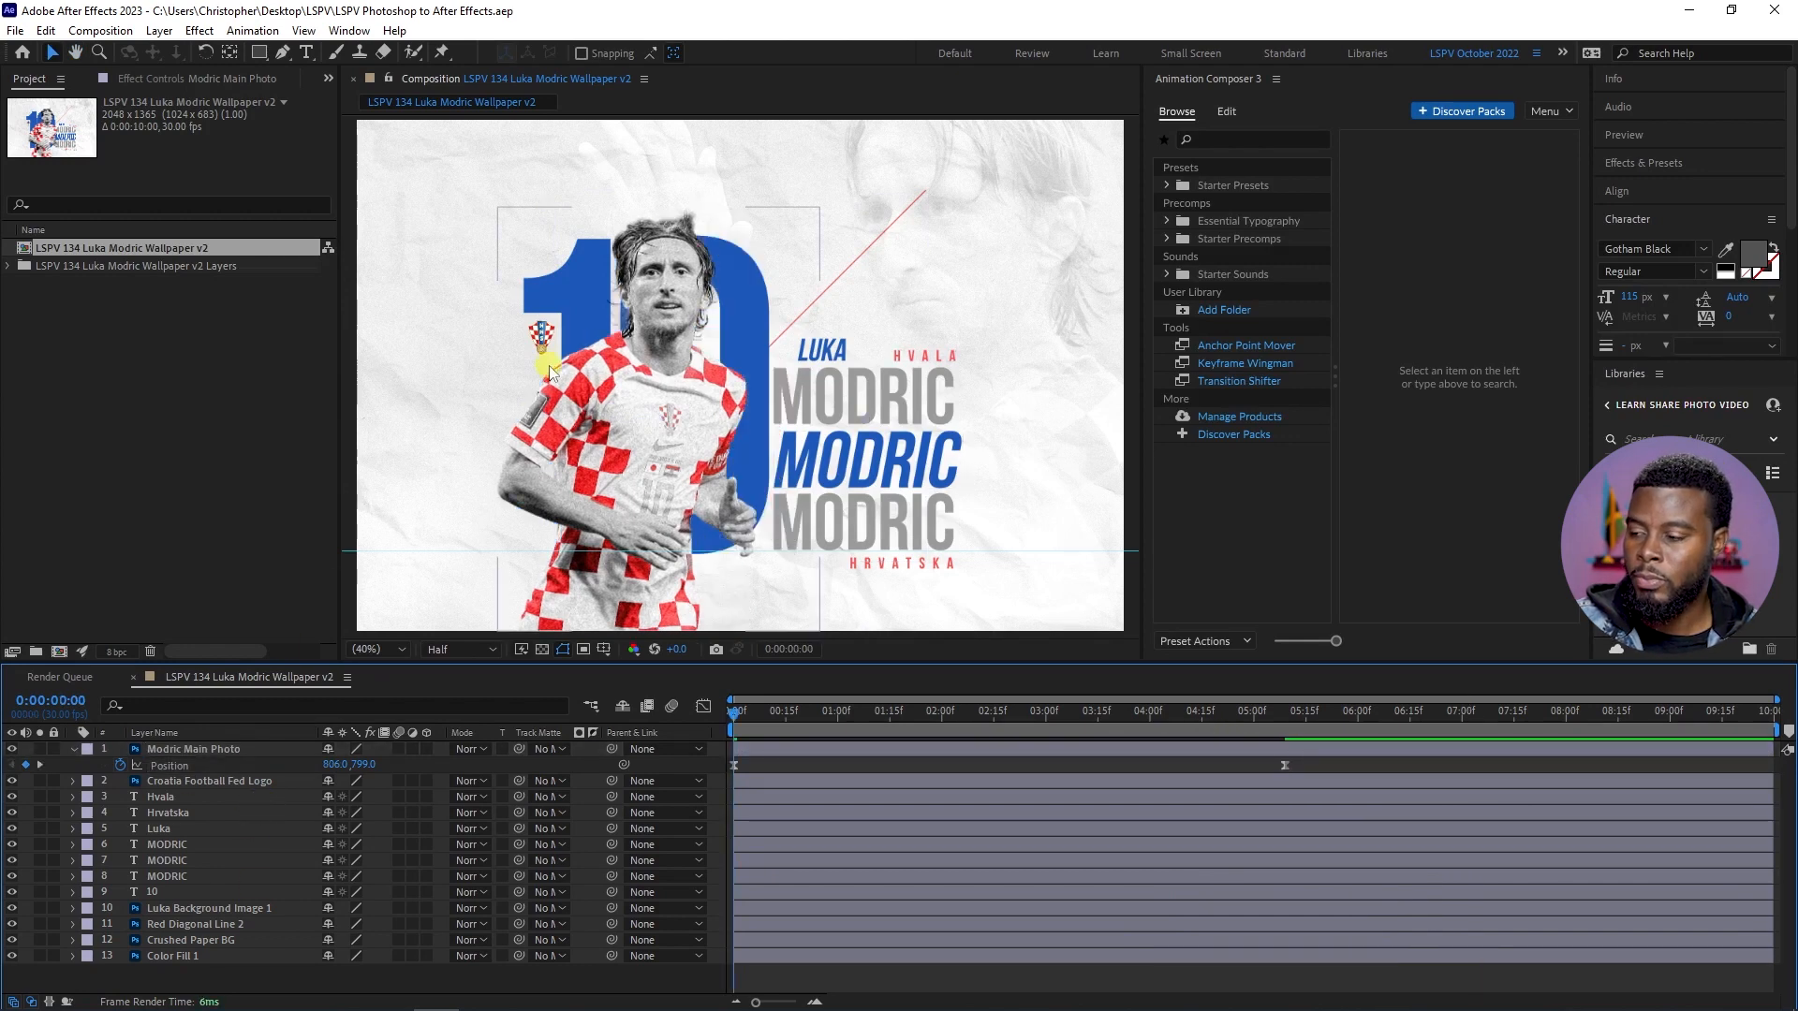
# - Examine the federation crest beside the number 10 at 100% and select the Croatia Football Fed Logo layer
pyautogui.scroll(3, 484, 322)
pyautogui.scroll(-2, 483, 322)
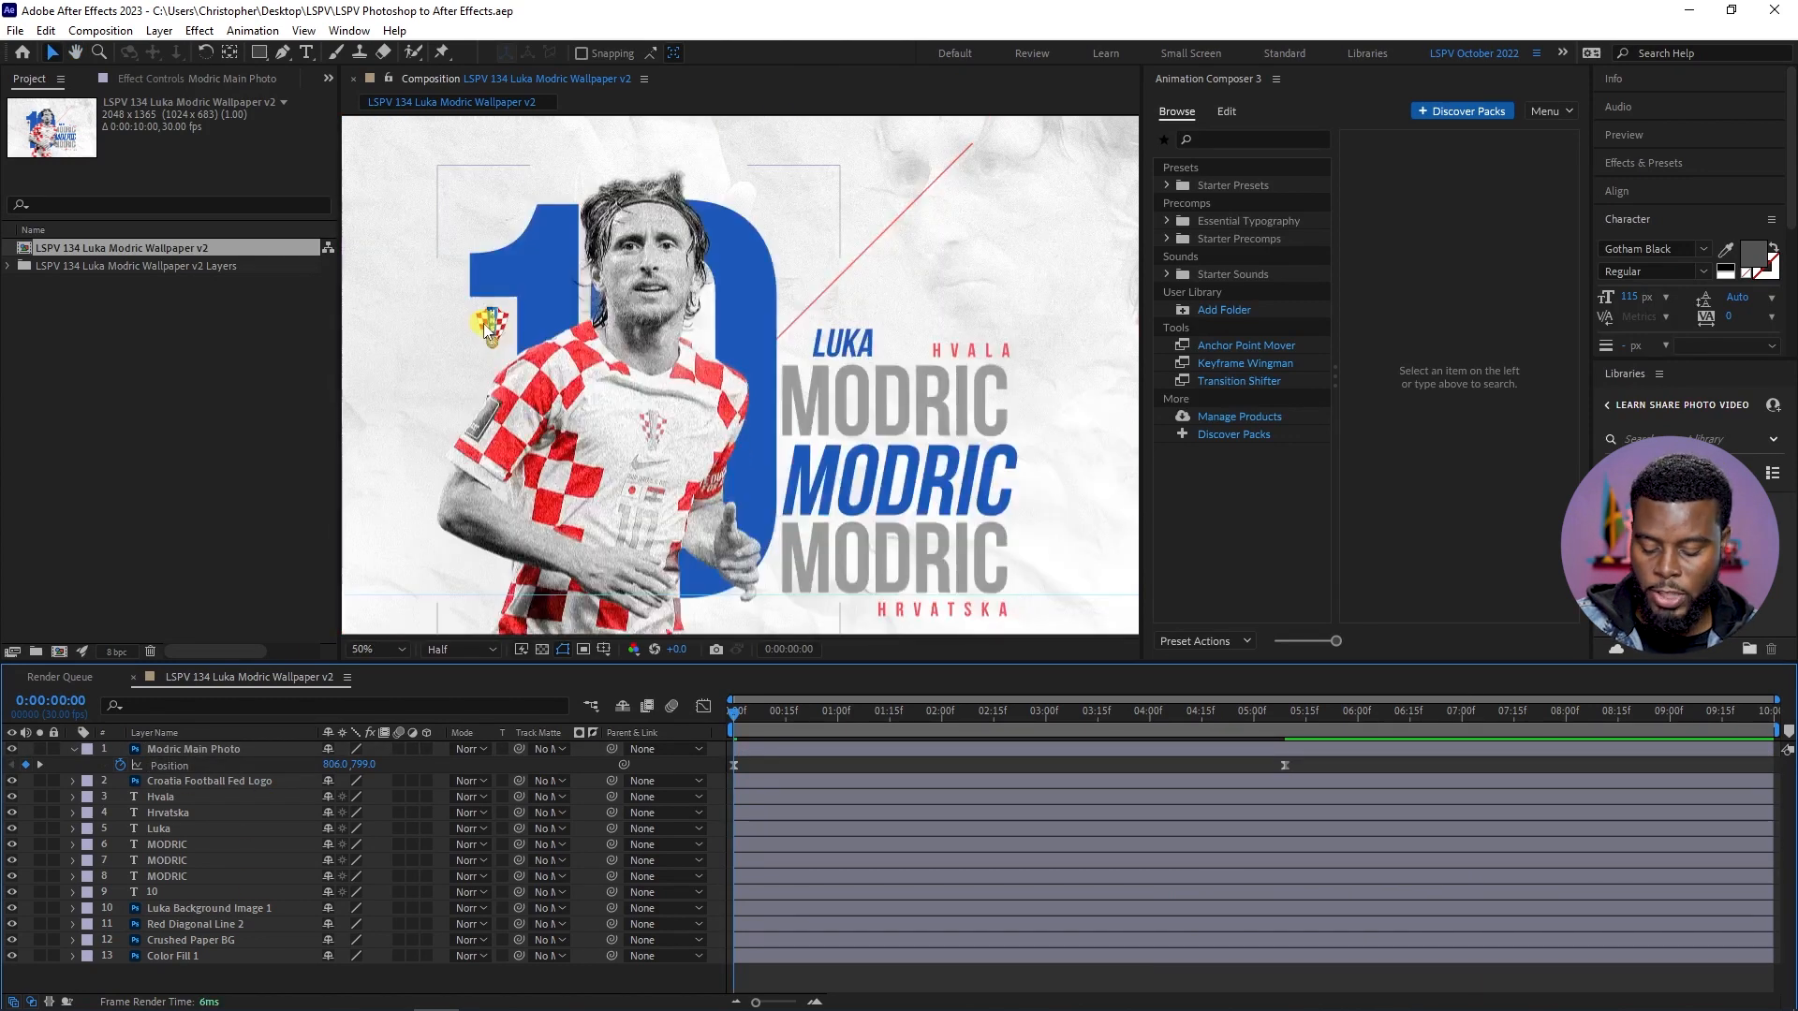
pyautogui.scroll(1, 476, 318)
pyautogui.press('space')
pyautogui.moveTo(461, 279); pyautogui.dragTo(762, 404)
pyautogui.moveTo(665, 319); pyautogui.dragTo(690, 299)
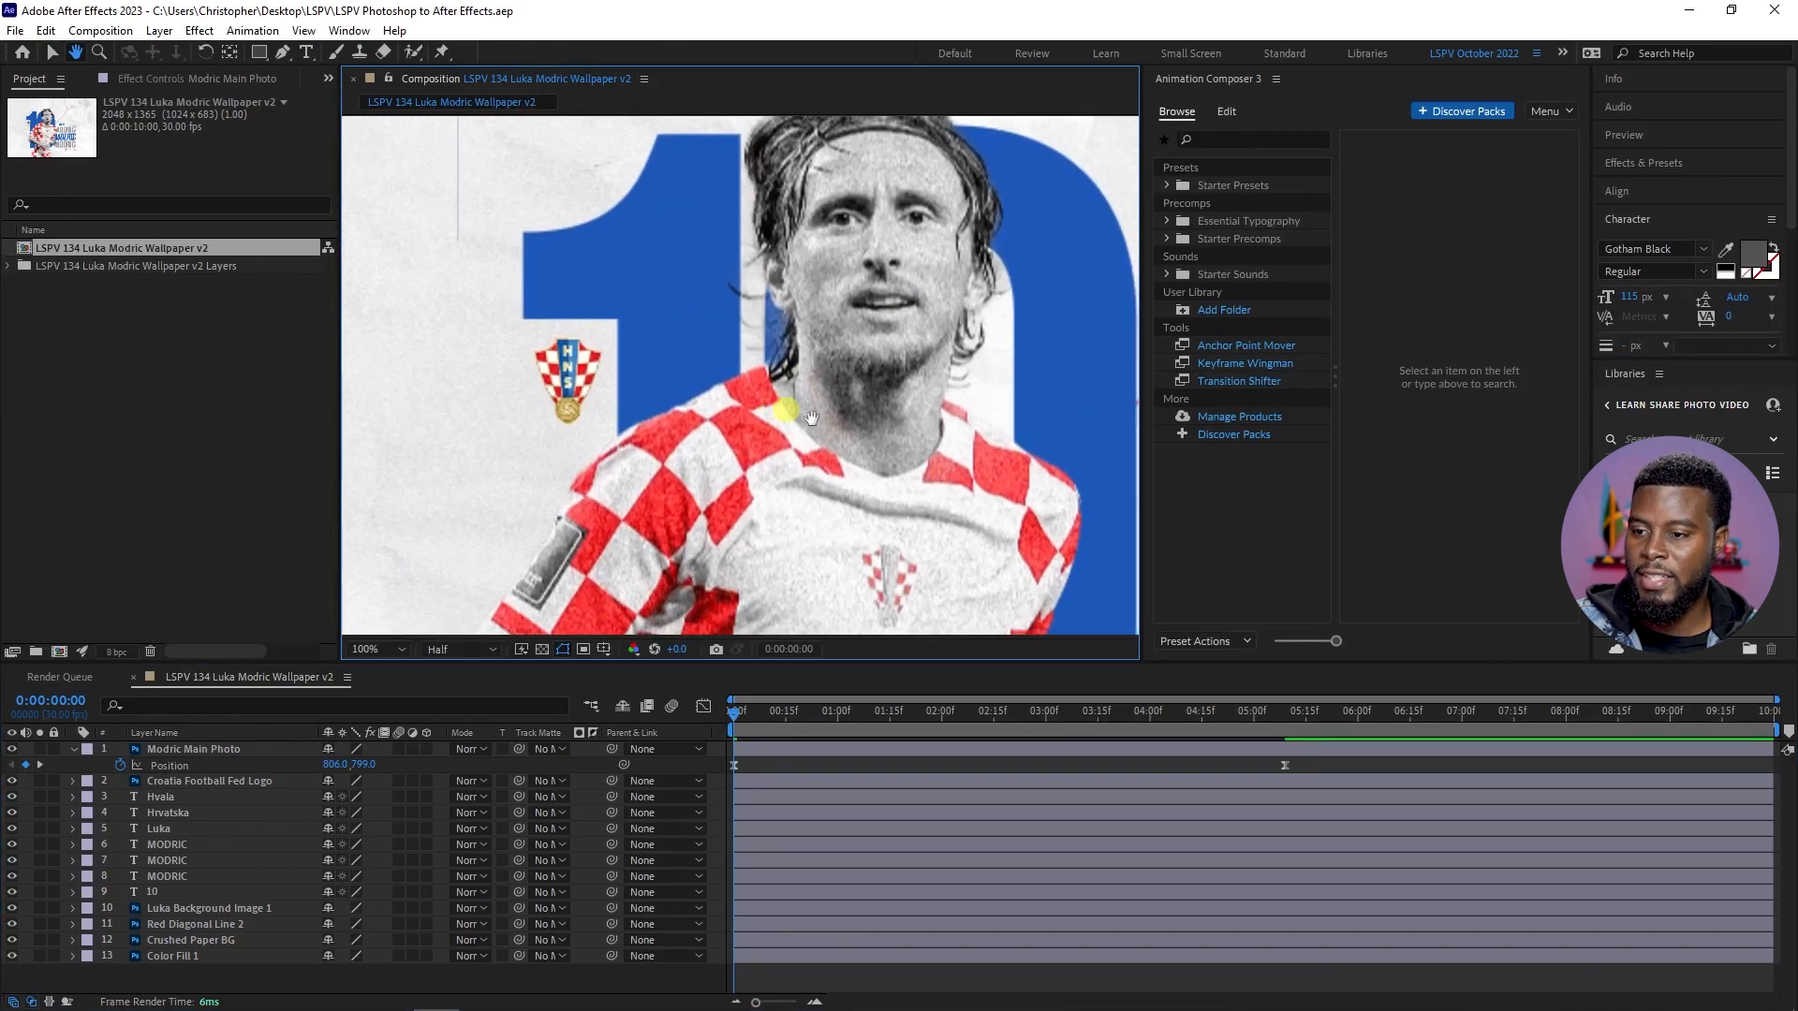
pyautogui.moveTo(1140, 451); pyautogui.dragTo(1247, 458)
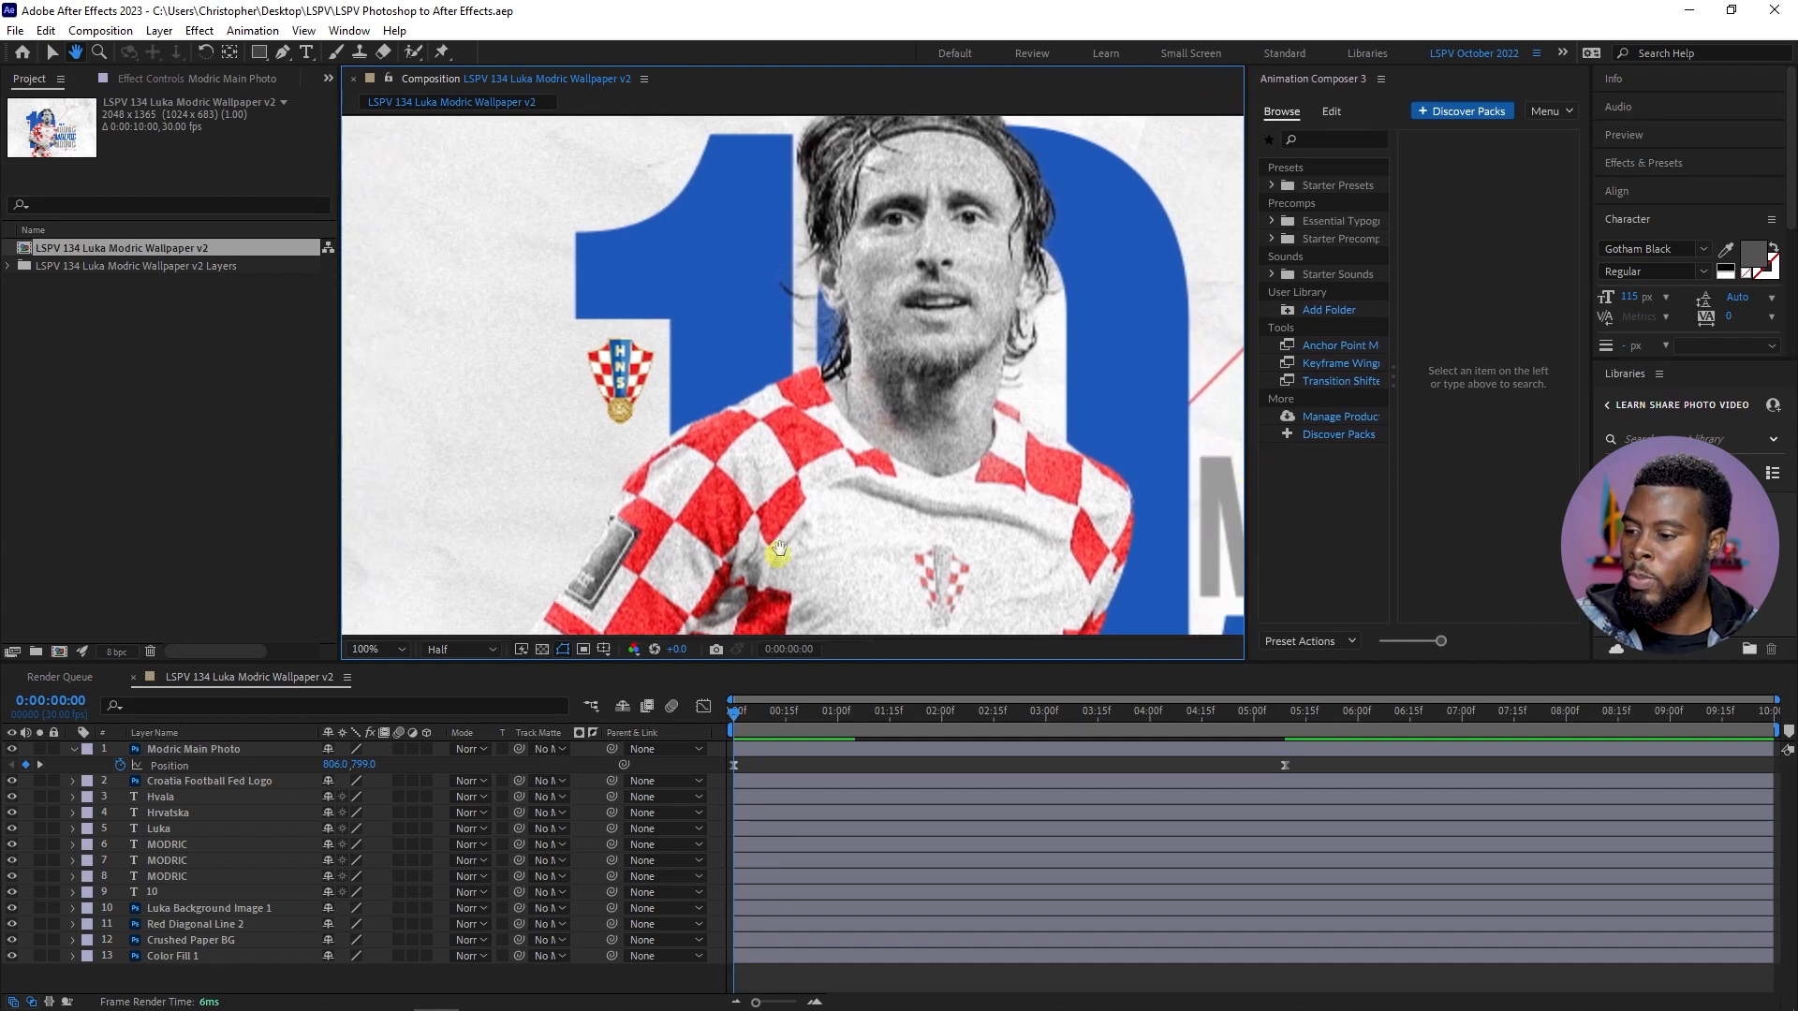
pyautogui.moveTo(896, 393); pyautogui.dragTo(784, 394)
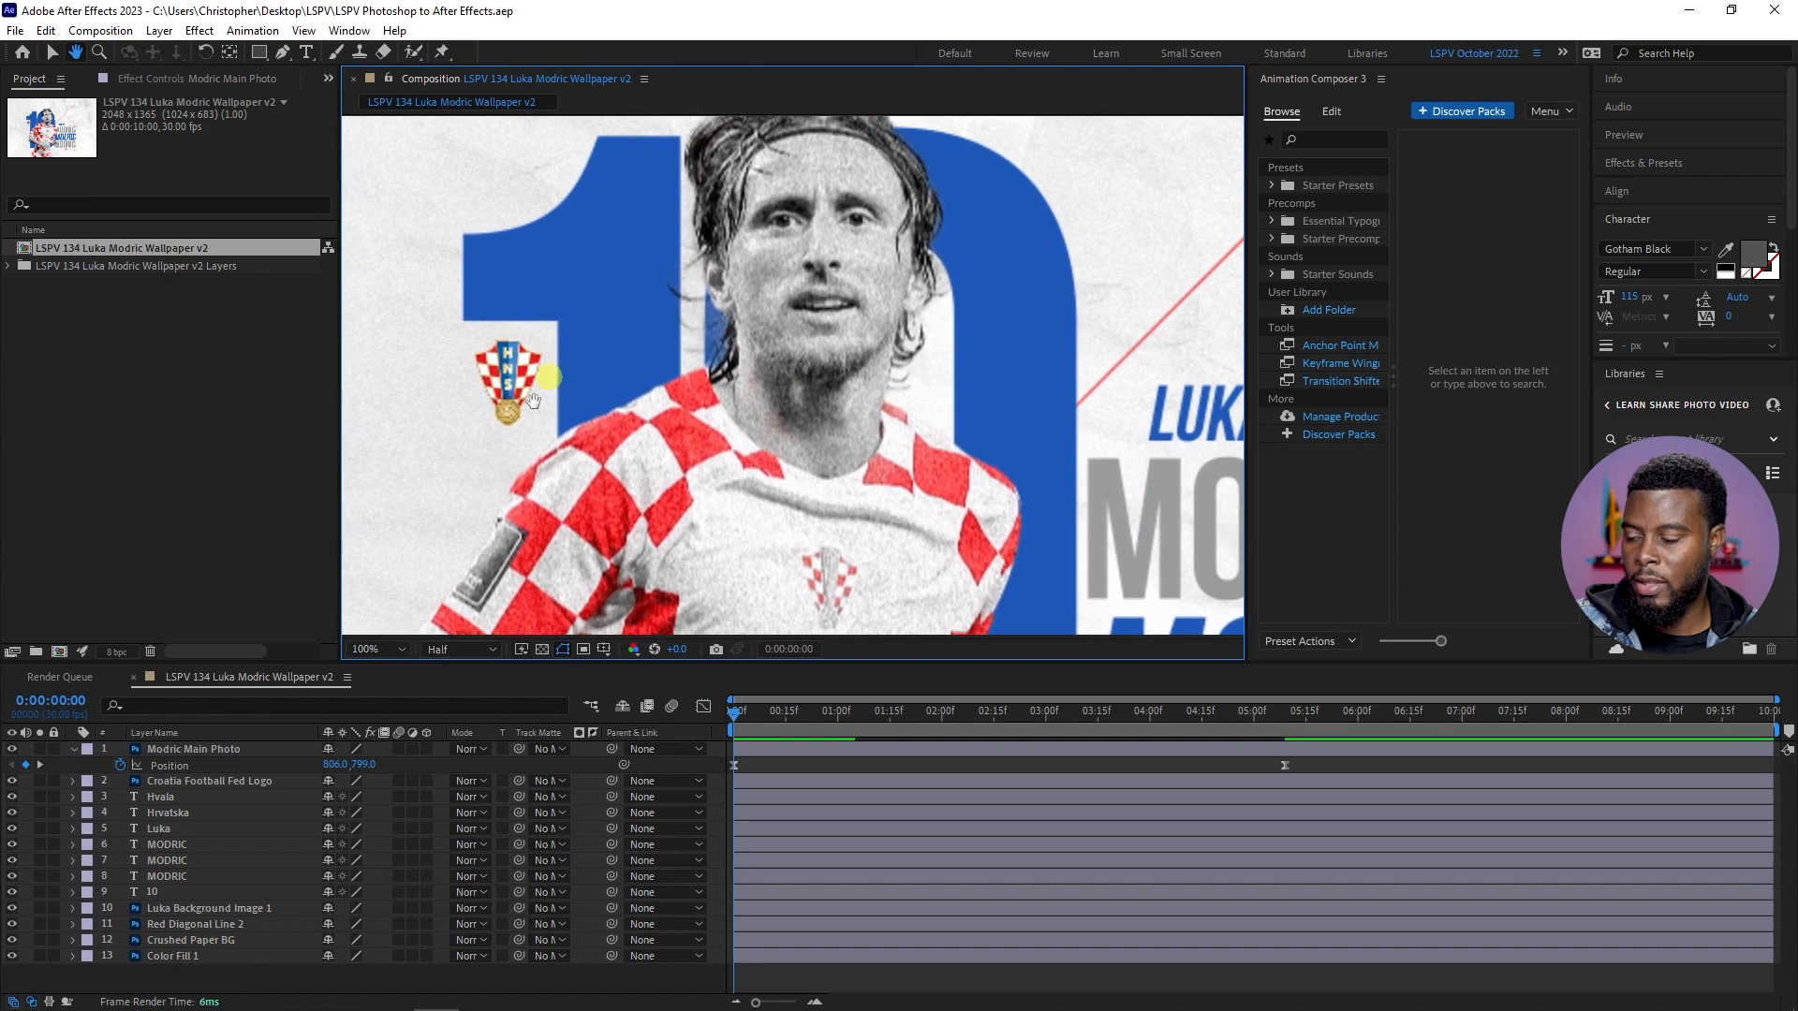
pyautogui.press('v')
pyautogui.click(220, 781)
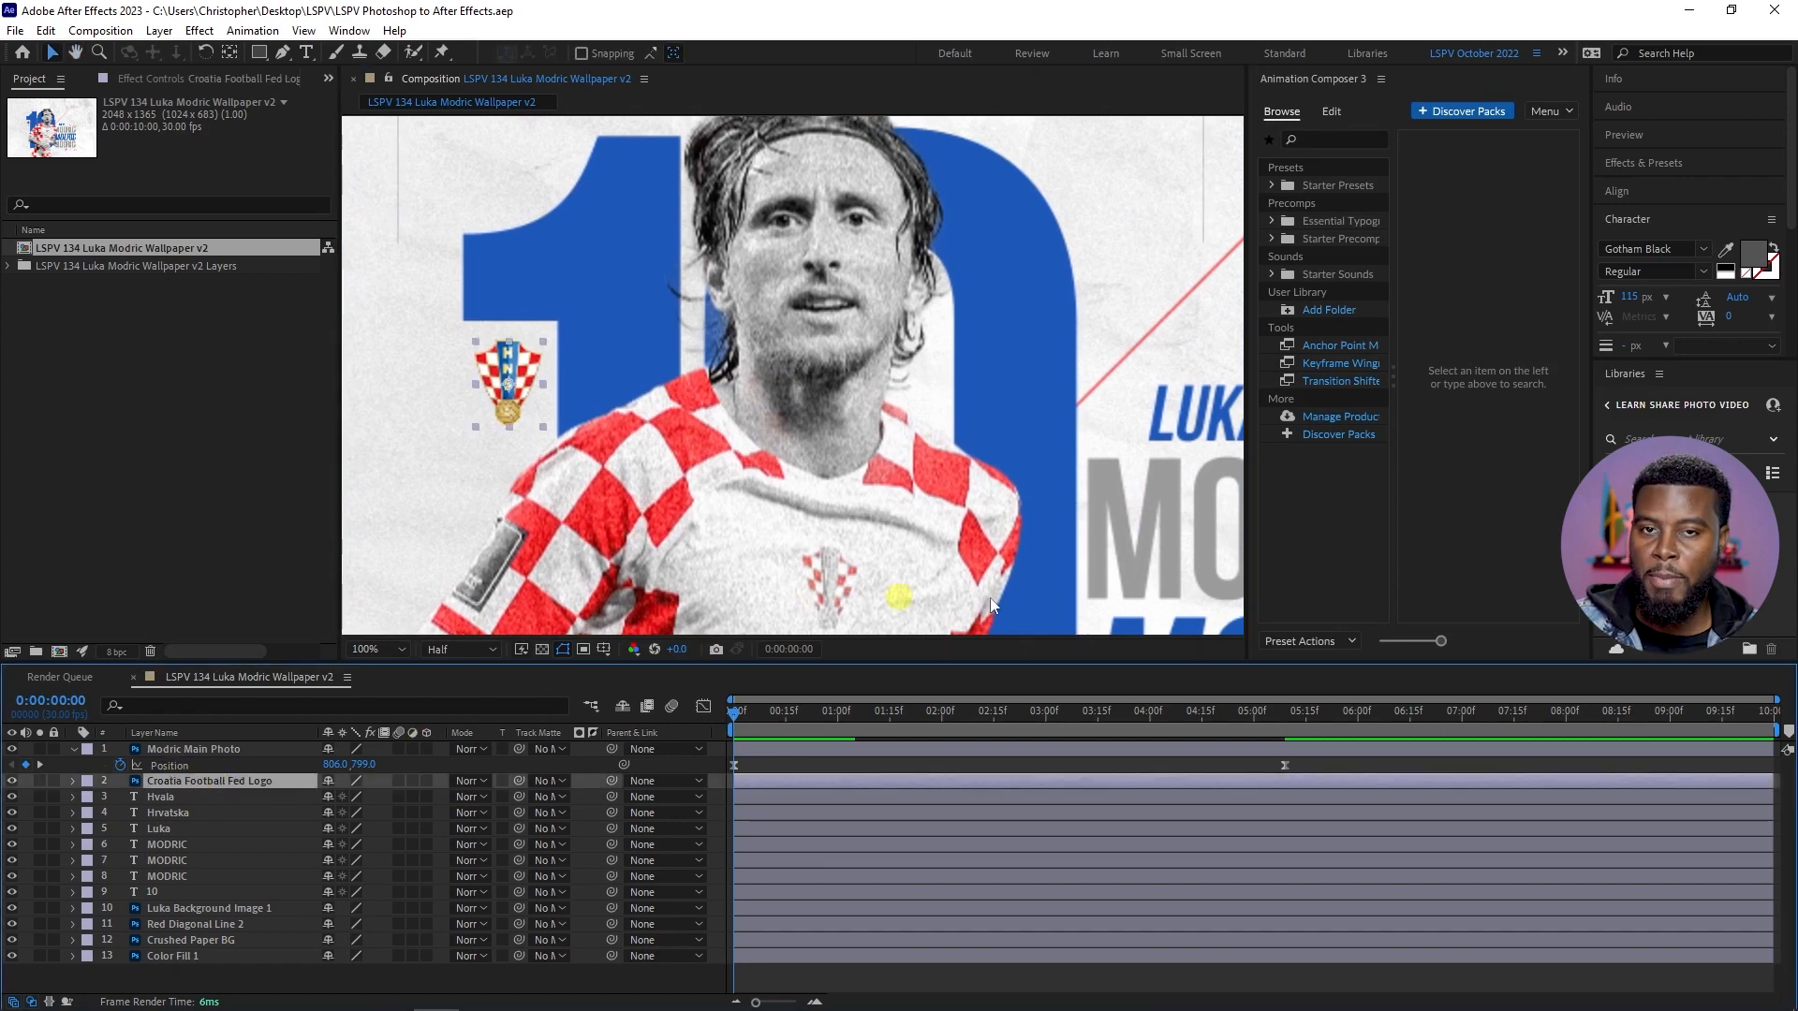
# - Widen the Animation Composer and composition areas and view the Bounce Scale From Anchor Point preset in the Starter Presets 2D layer transitions
pyautogui.moveTo(1245, 246); pyautogui.dragTo(1203, 247)
pyautogui.click(1221, 185)
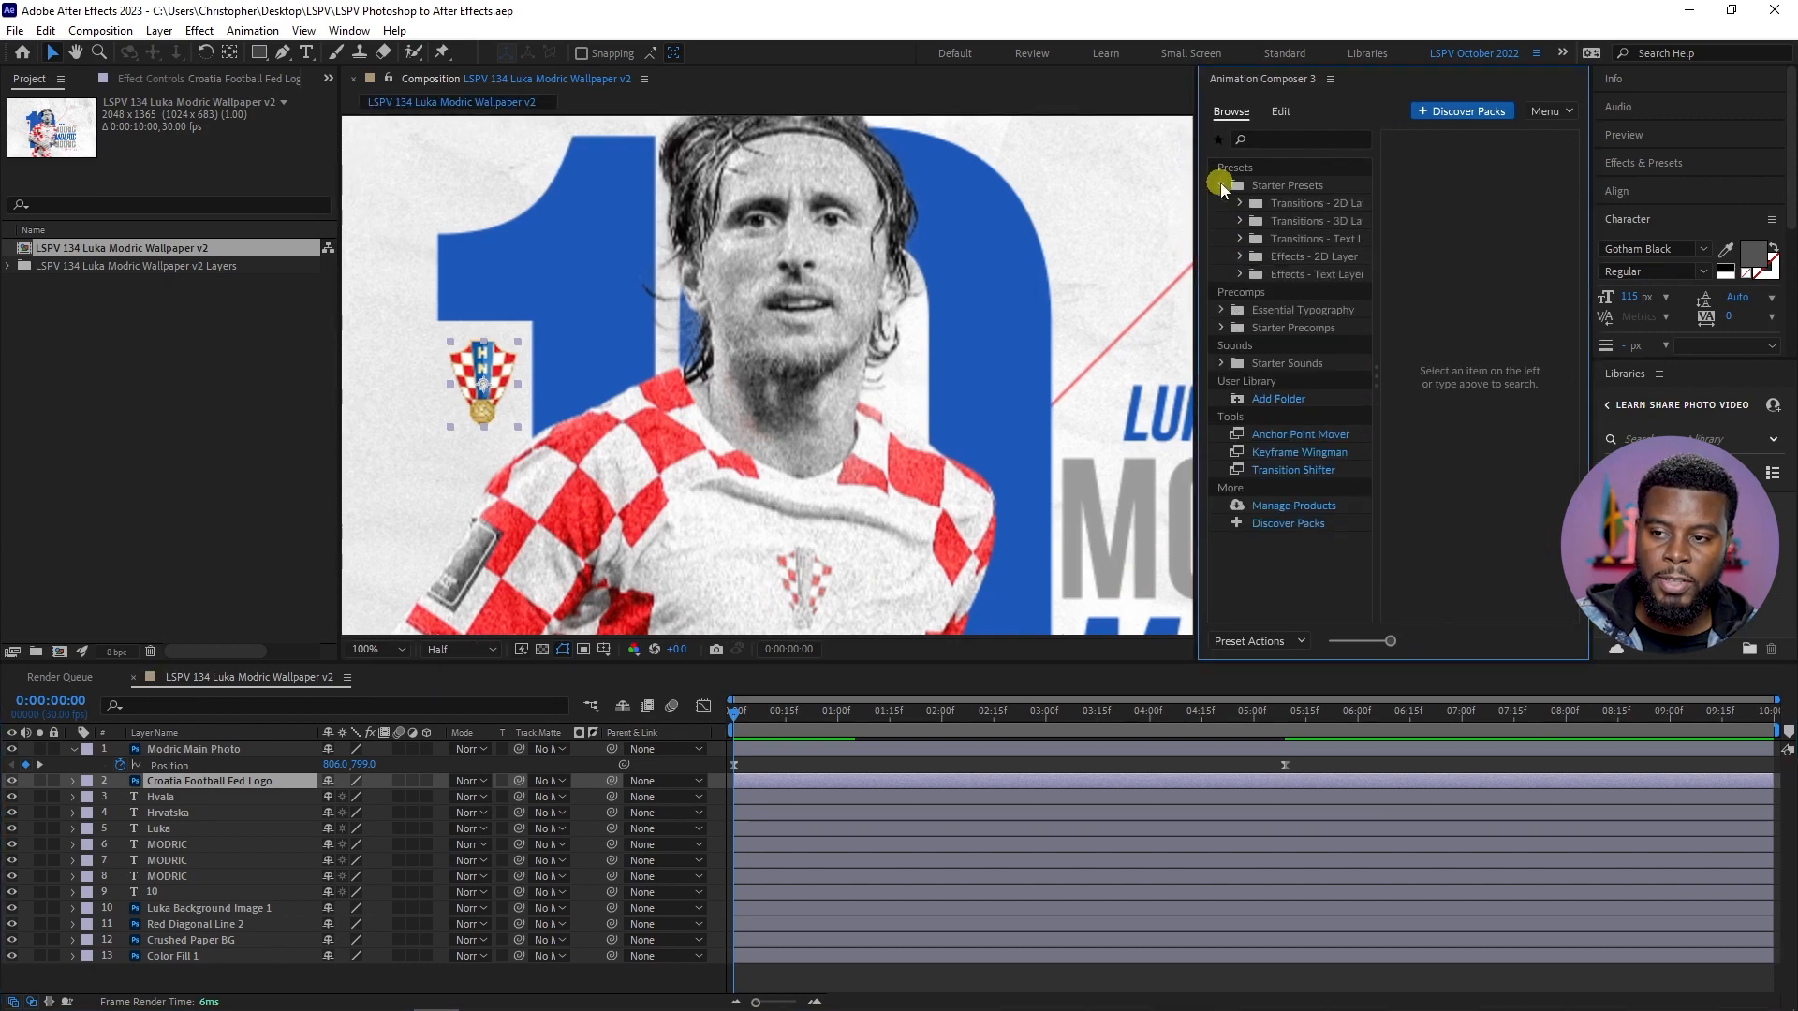
pyautogui.click(1283, 210)
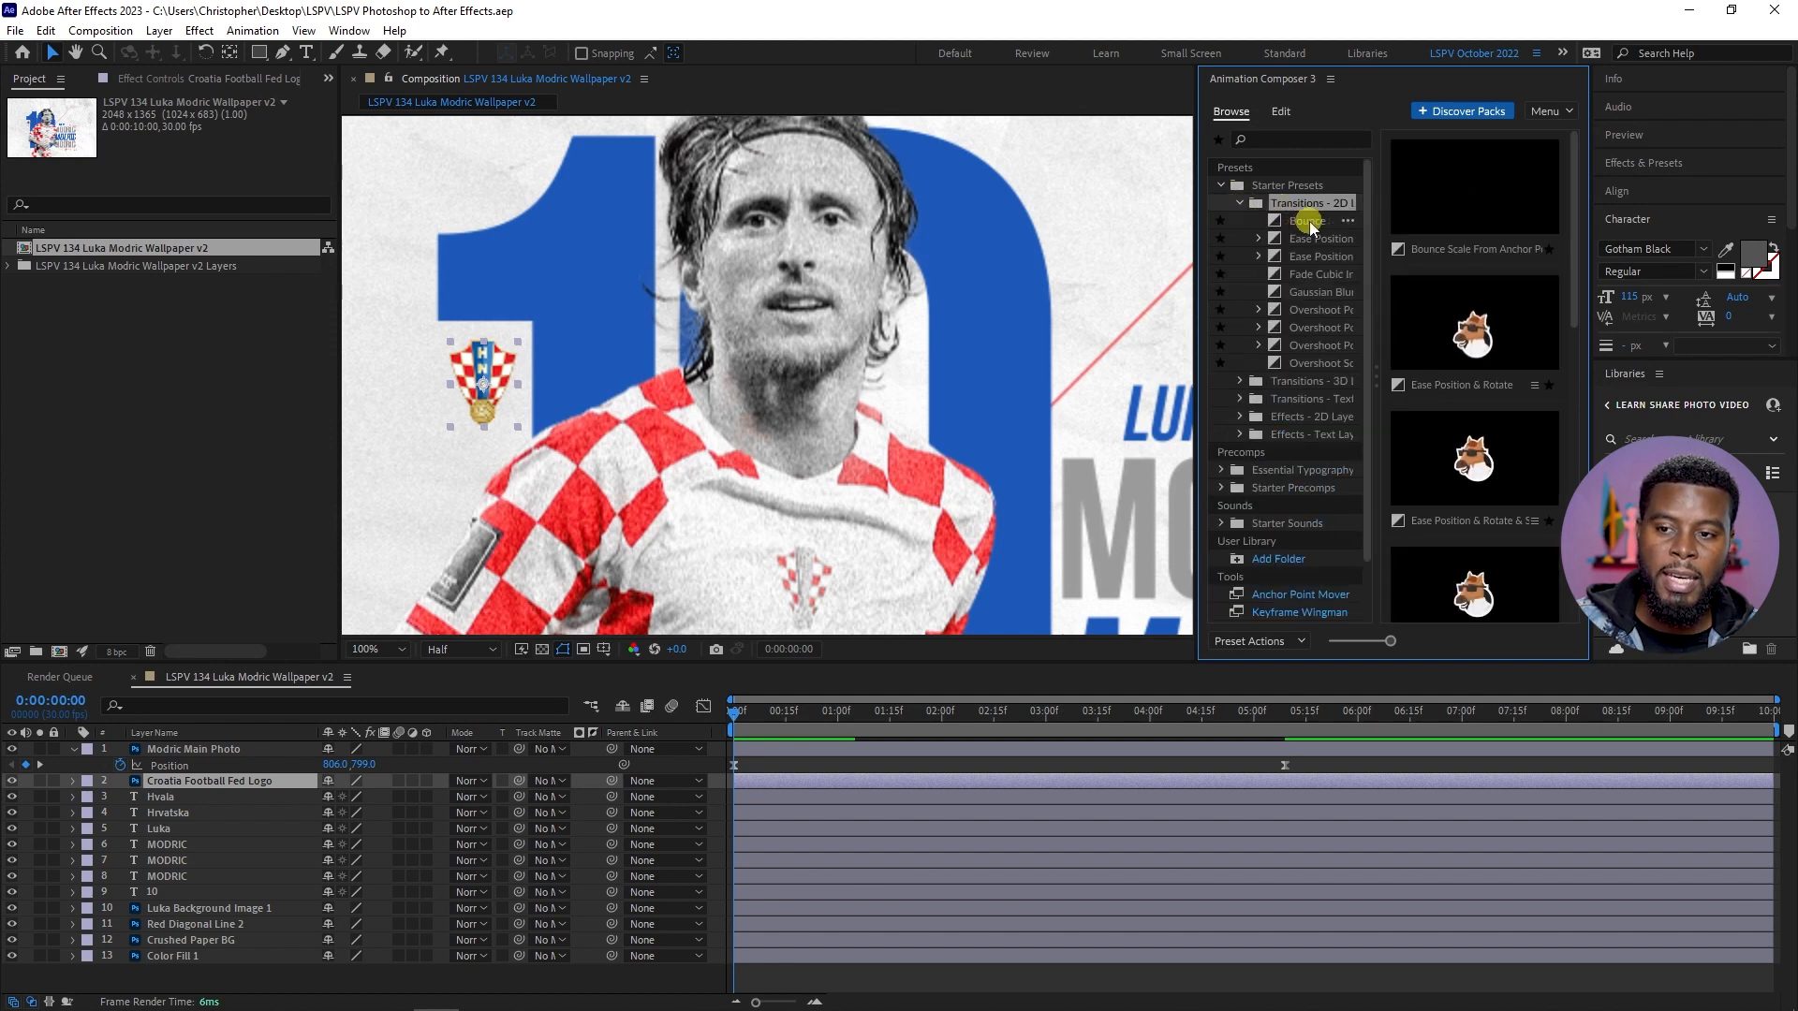
pyautogui.click(1307, 223)
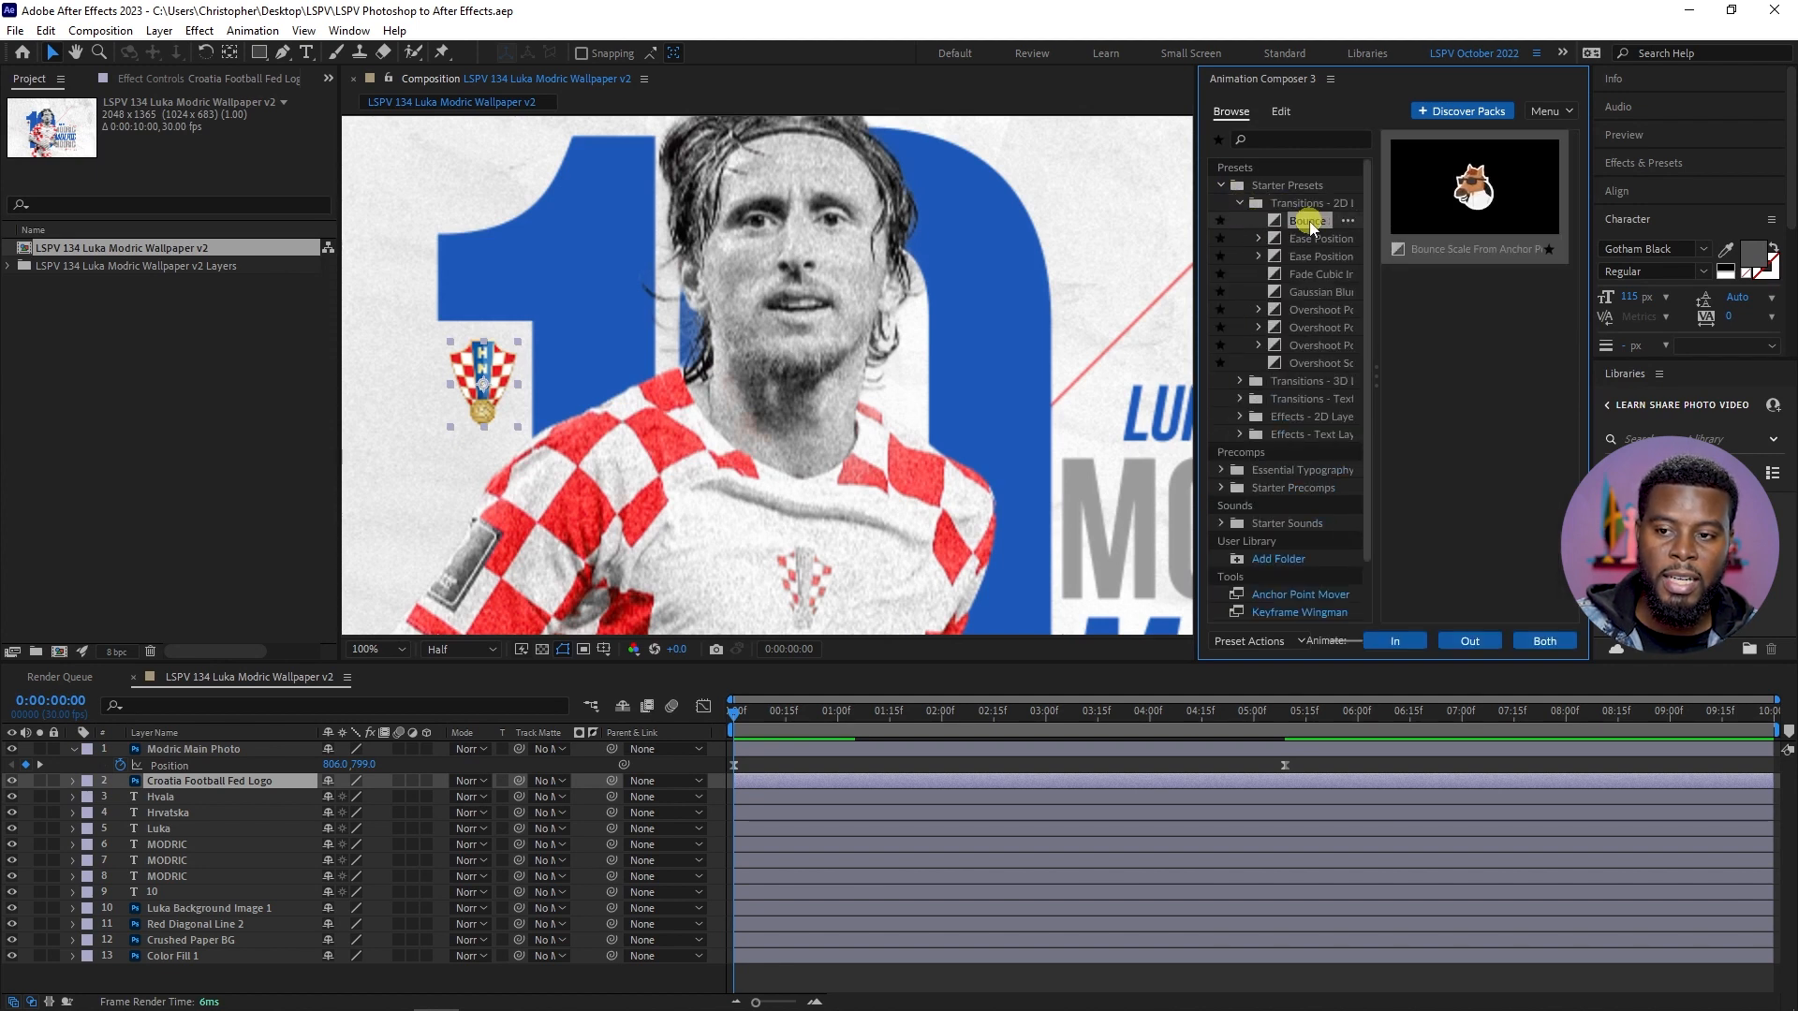
pyautogui.moveTo(1195, 248); pyautogui.dragTo(1136, 241)
pyautogui.moveTo(1330, 368); pyautogui.dragTo(1407, 372)
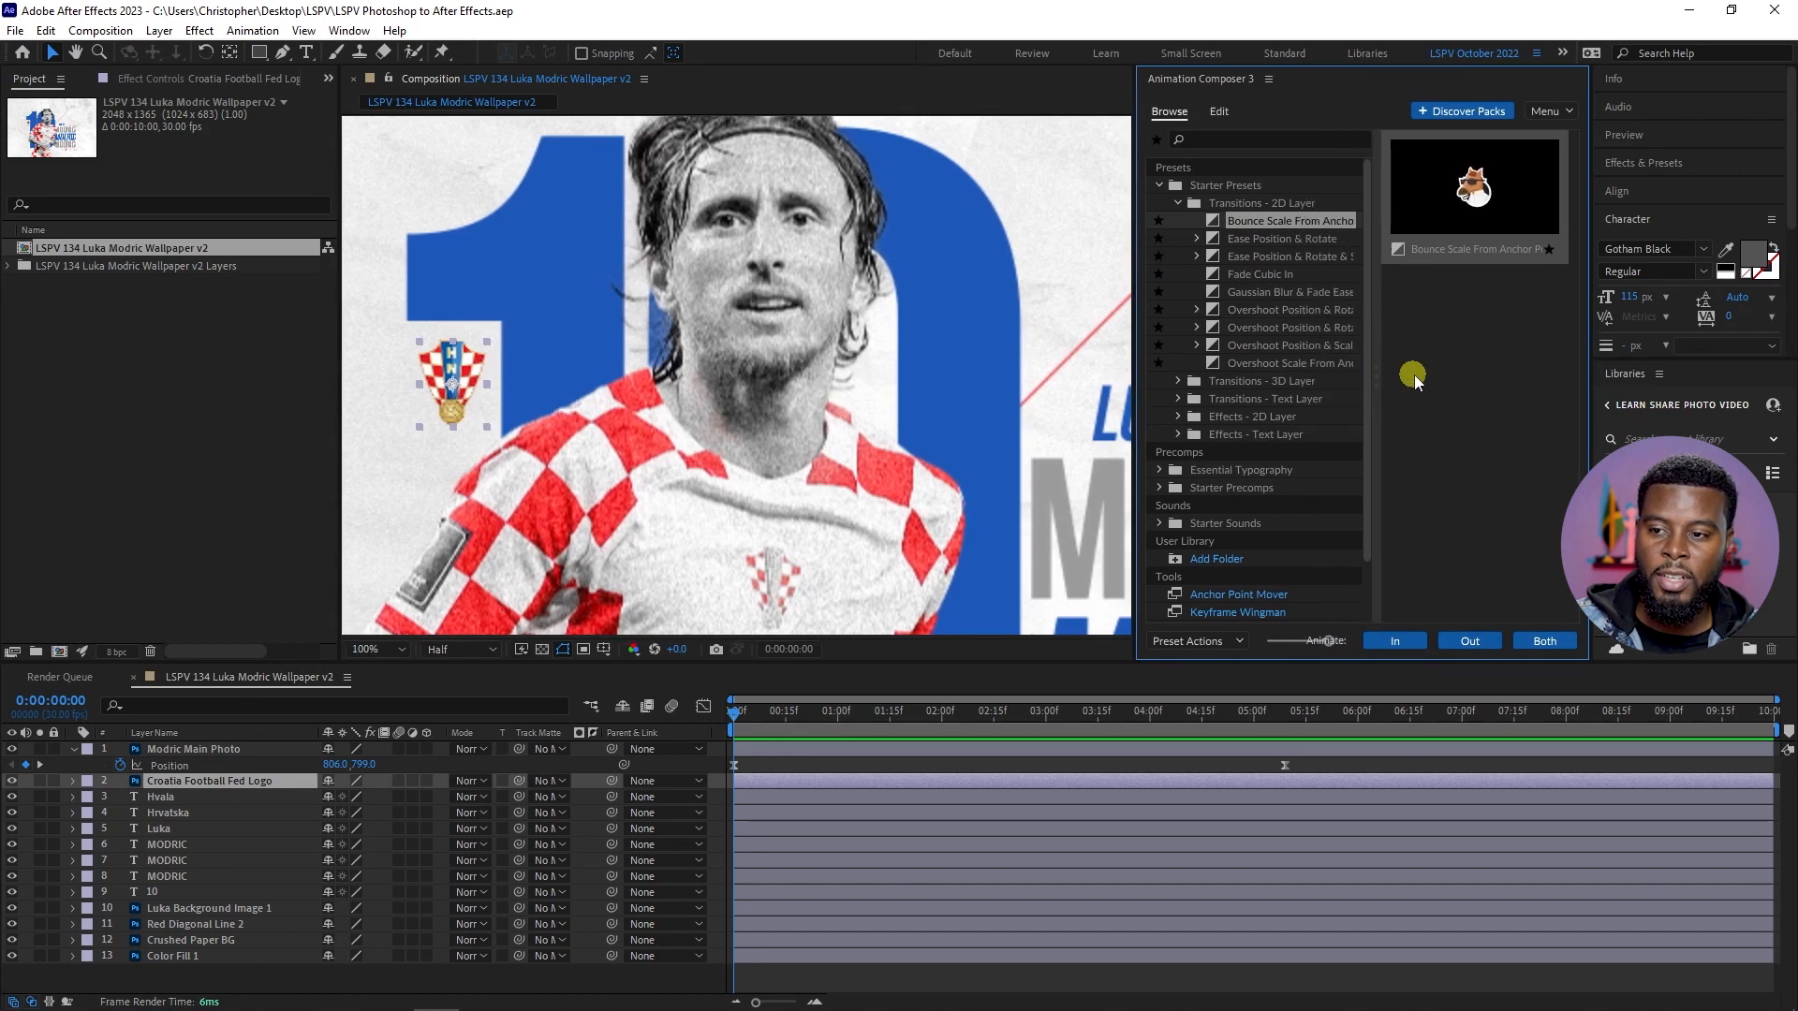
pyautogui.moveTo(1136, 319); pyautogui.dragTo(1054, 319)
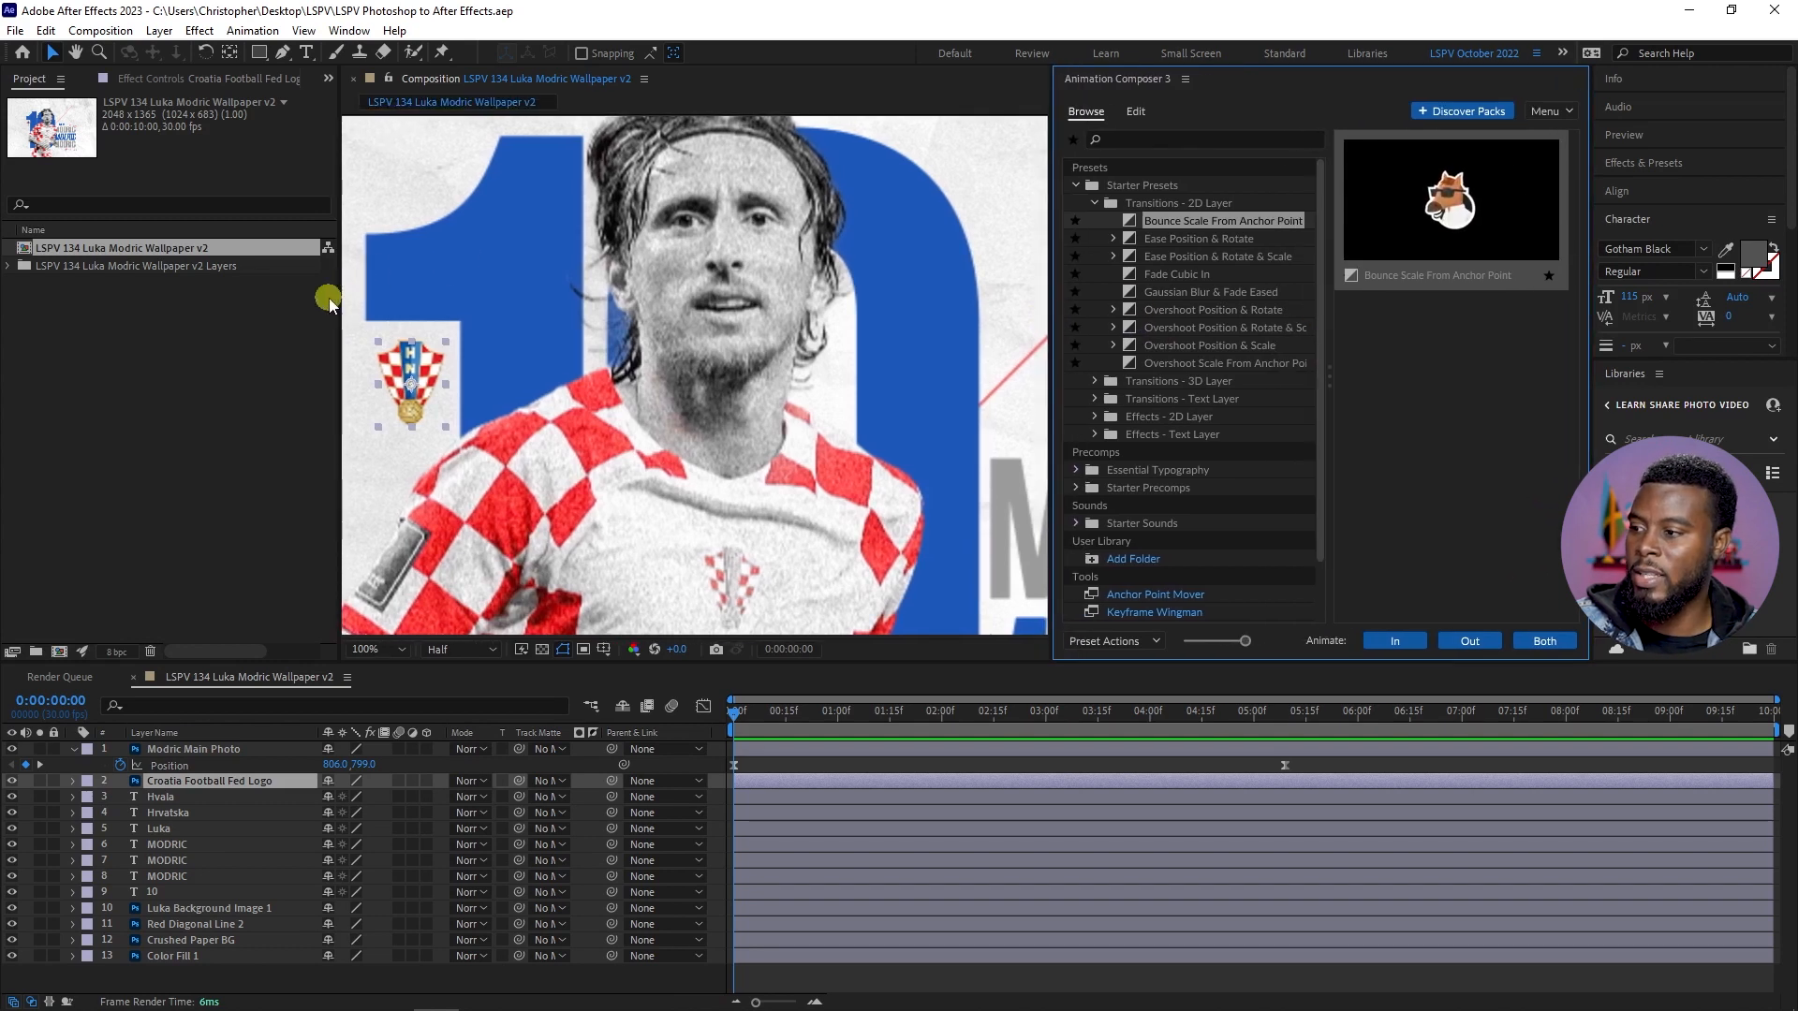
pyautogui.moveTo(340, 296); pyautogui.dragTo(207, 290)
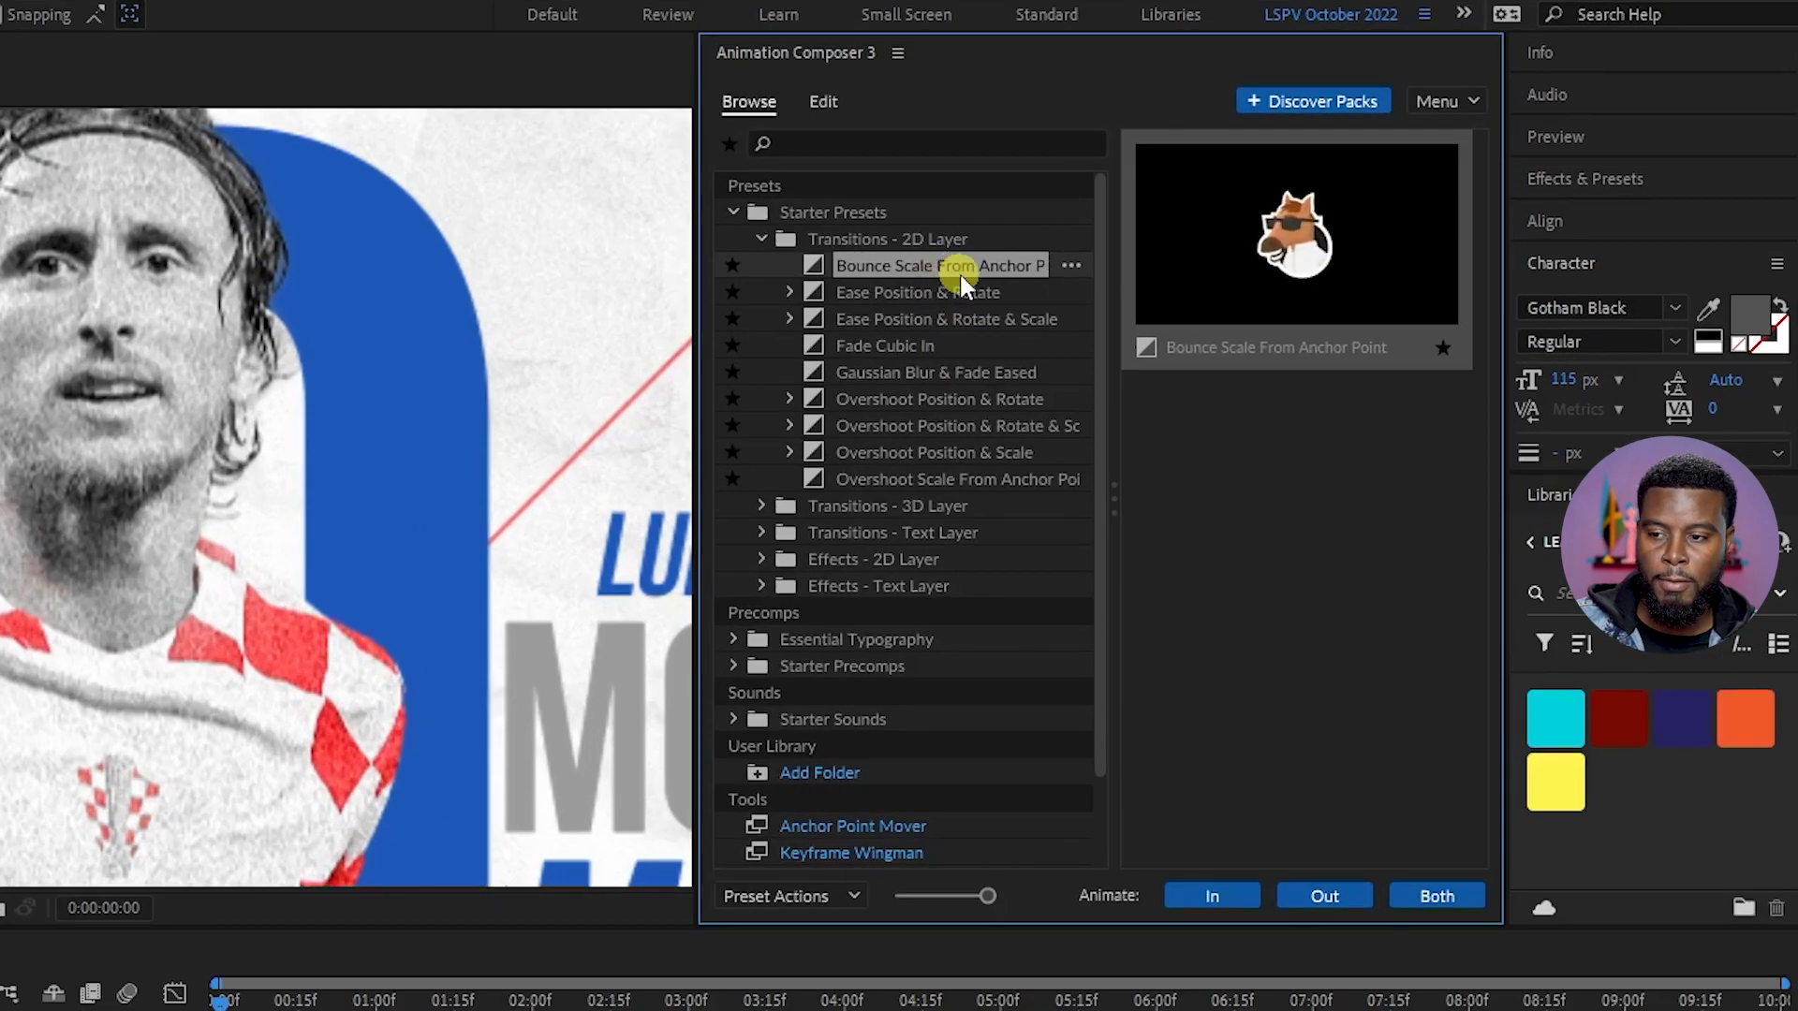
# - Apply the Overshoot Scale From Anchor Point preset as an In animation to the Croatia Football Fed Logo layer
pyautogui.click(924, 480)
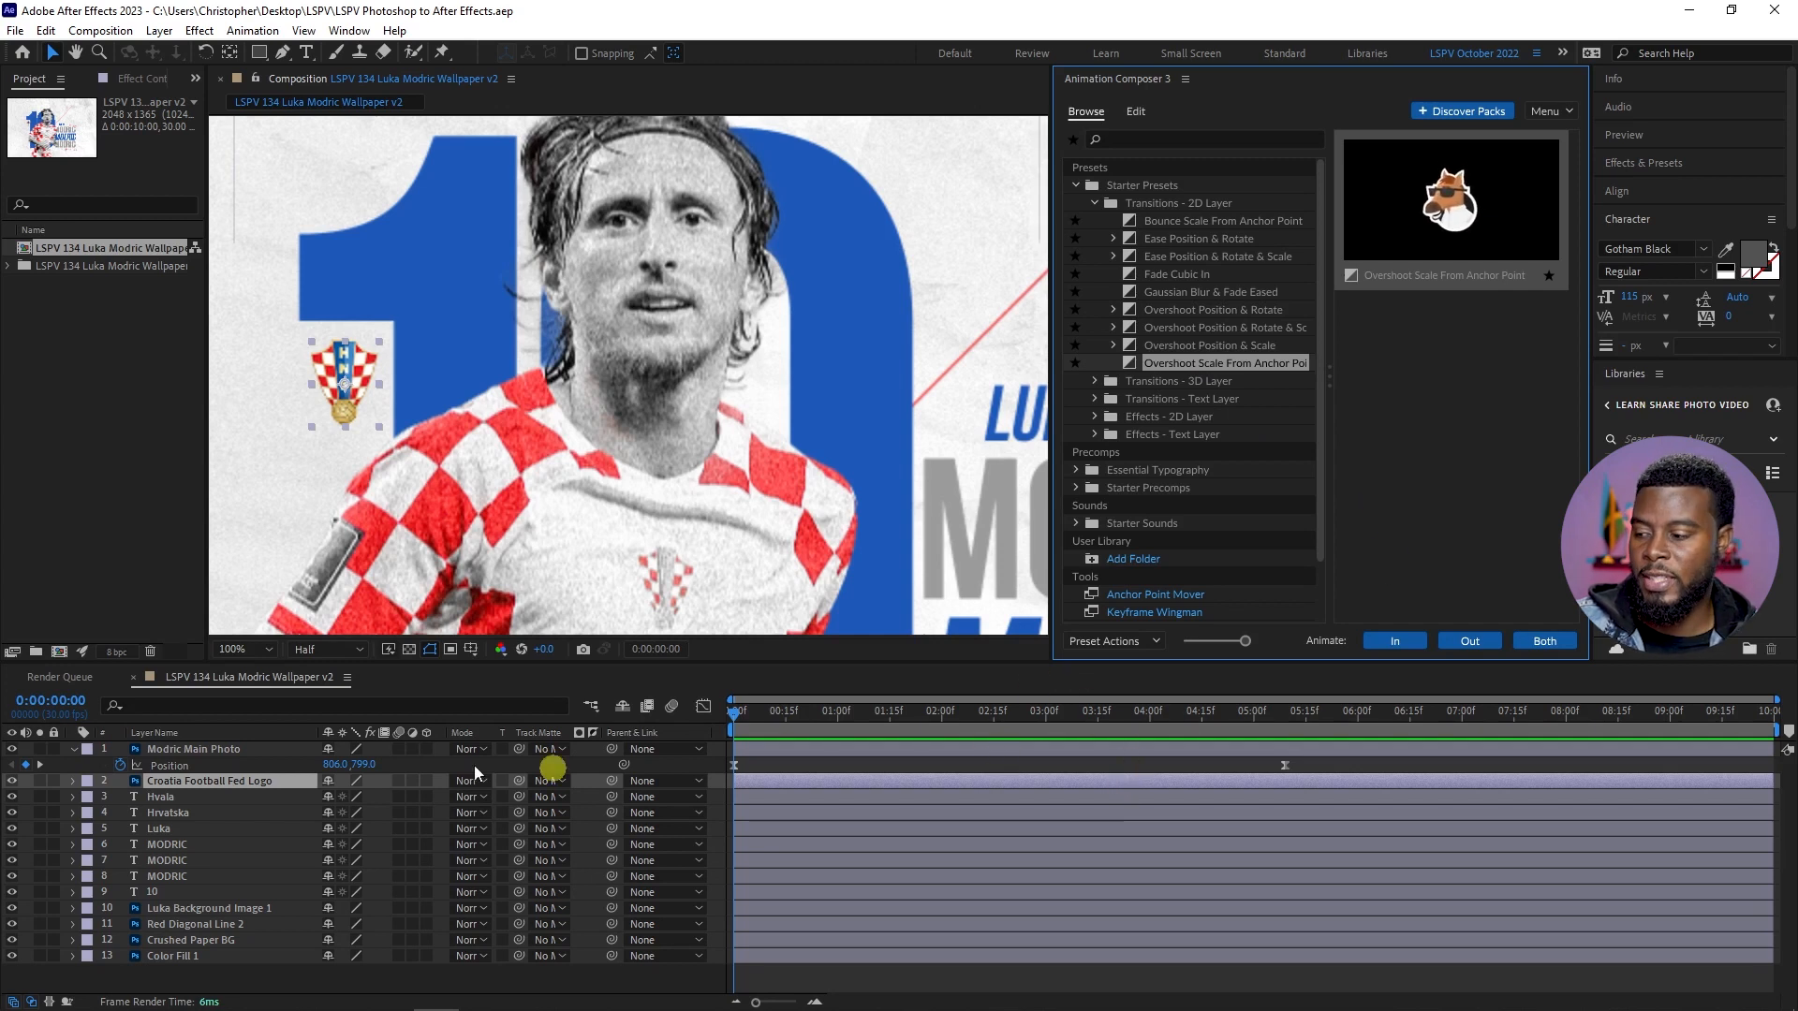
pyautogui.click(280, 785)
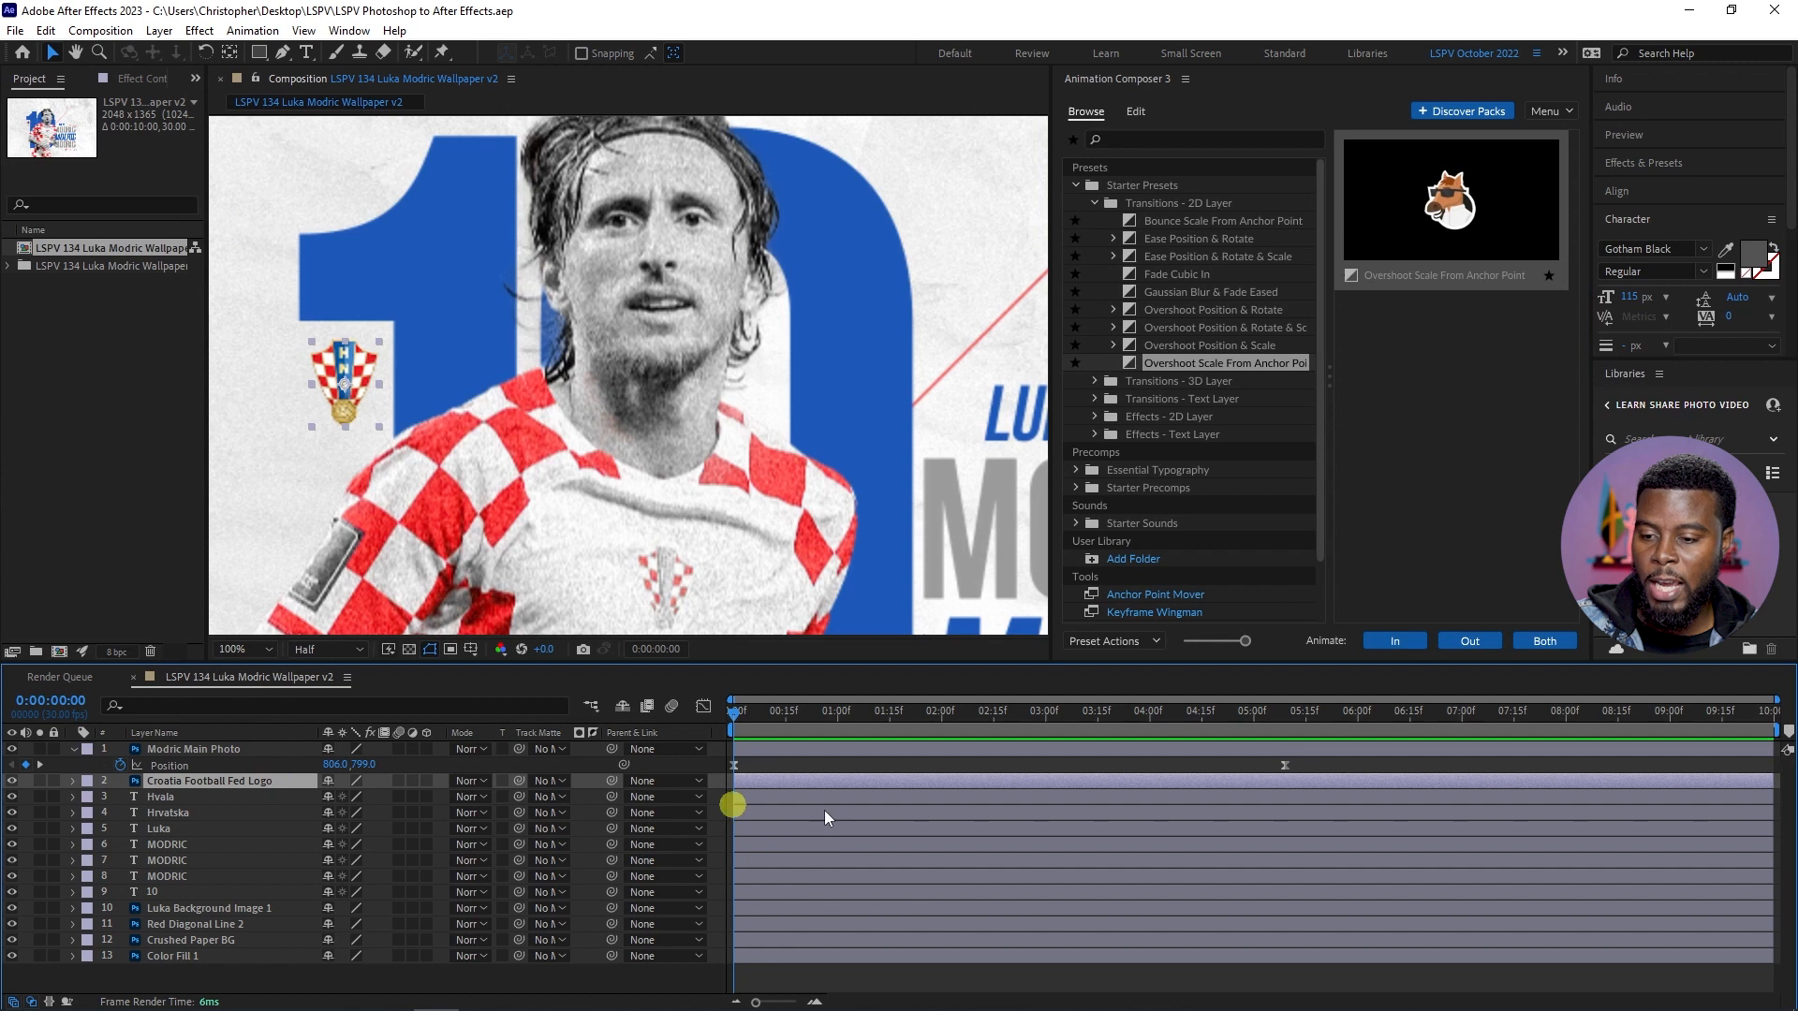
pyautogui.click(1398, 644)
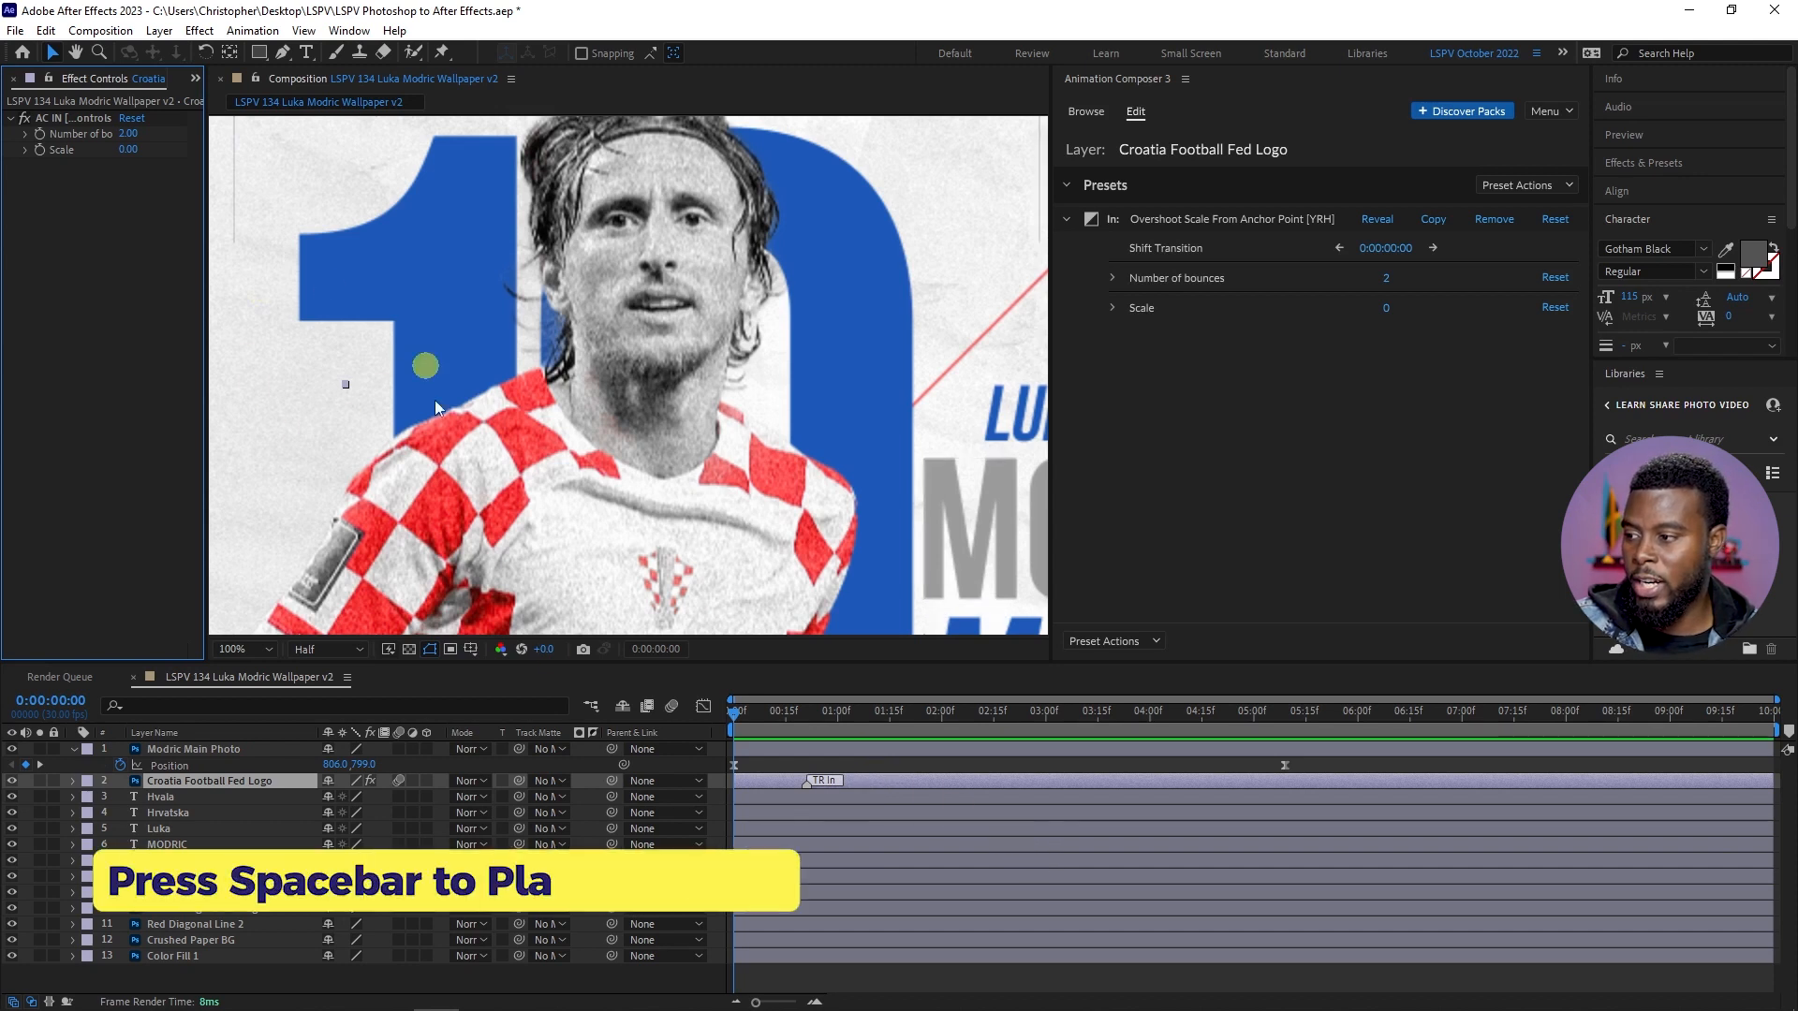
# - Preview the logo's scale-in animation up close and with the whole composition fitted in the viewer
pyautogui.press('space')
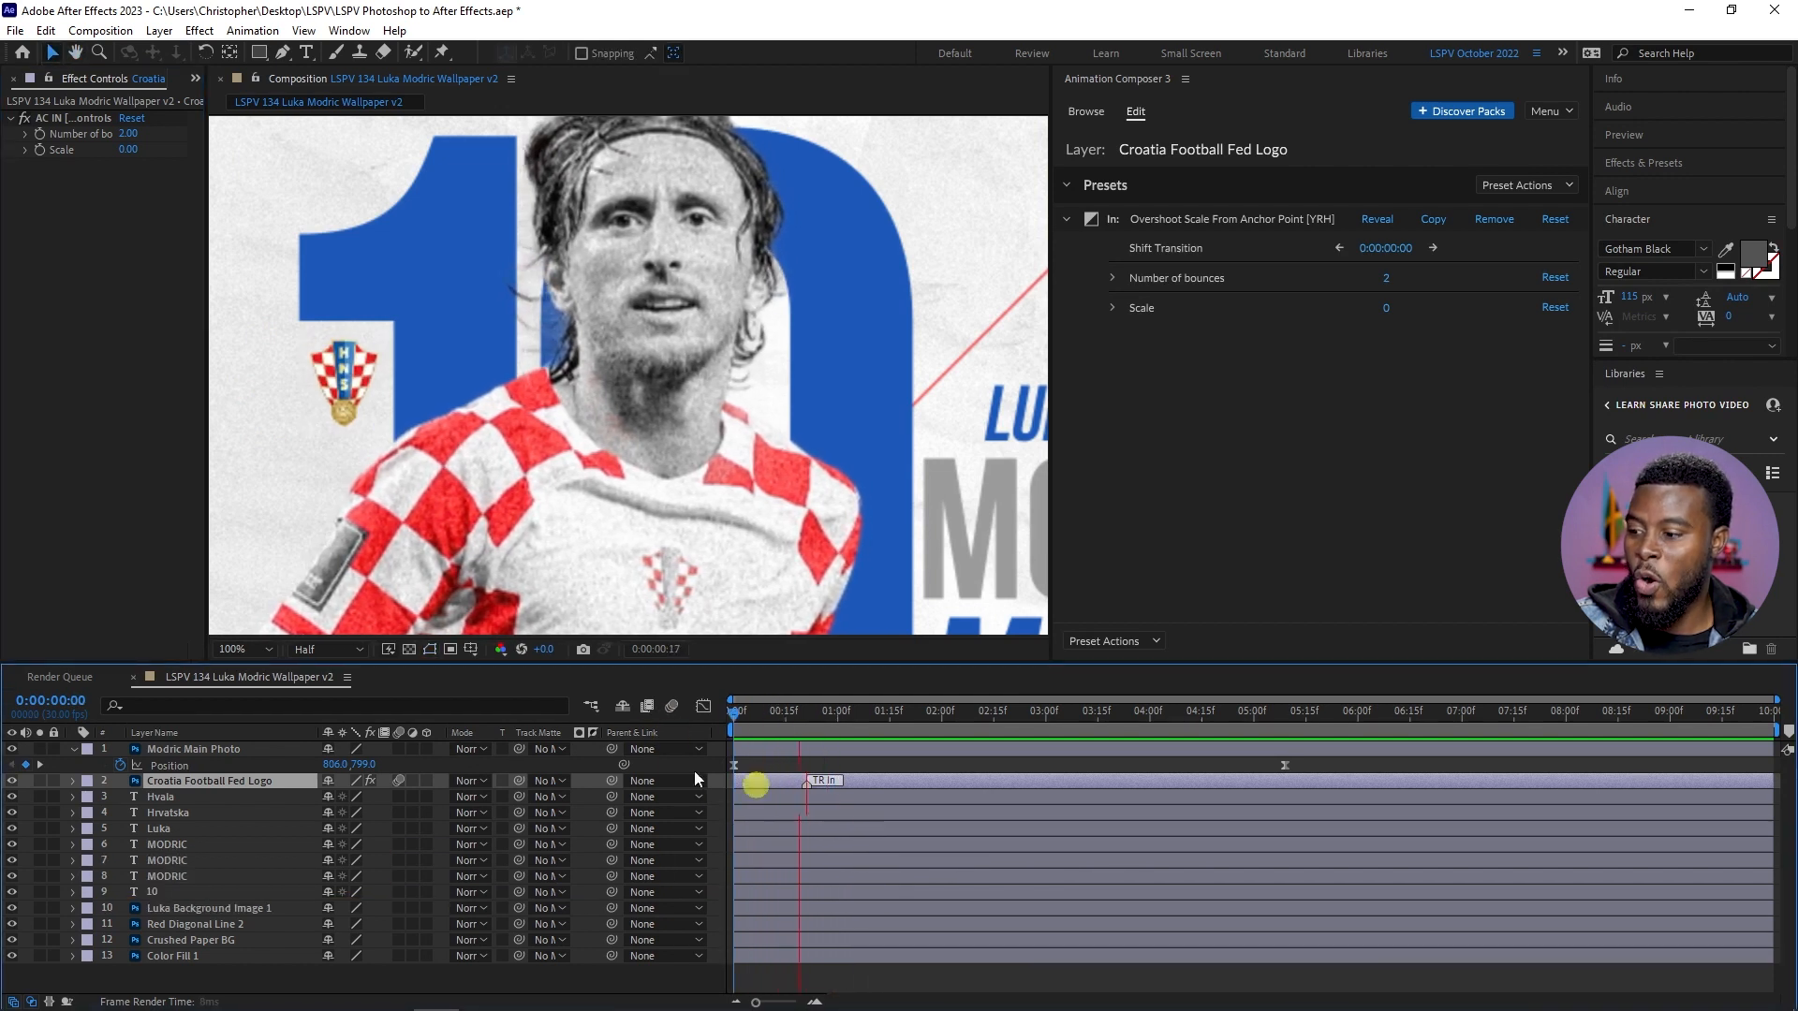
pyautogui.press('space')
pyautogui.moveTo(789, 716); pyautogui.dragTo(655, 726)
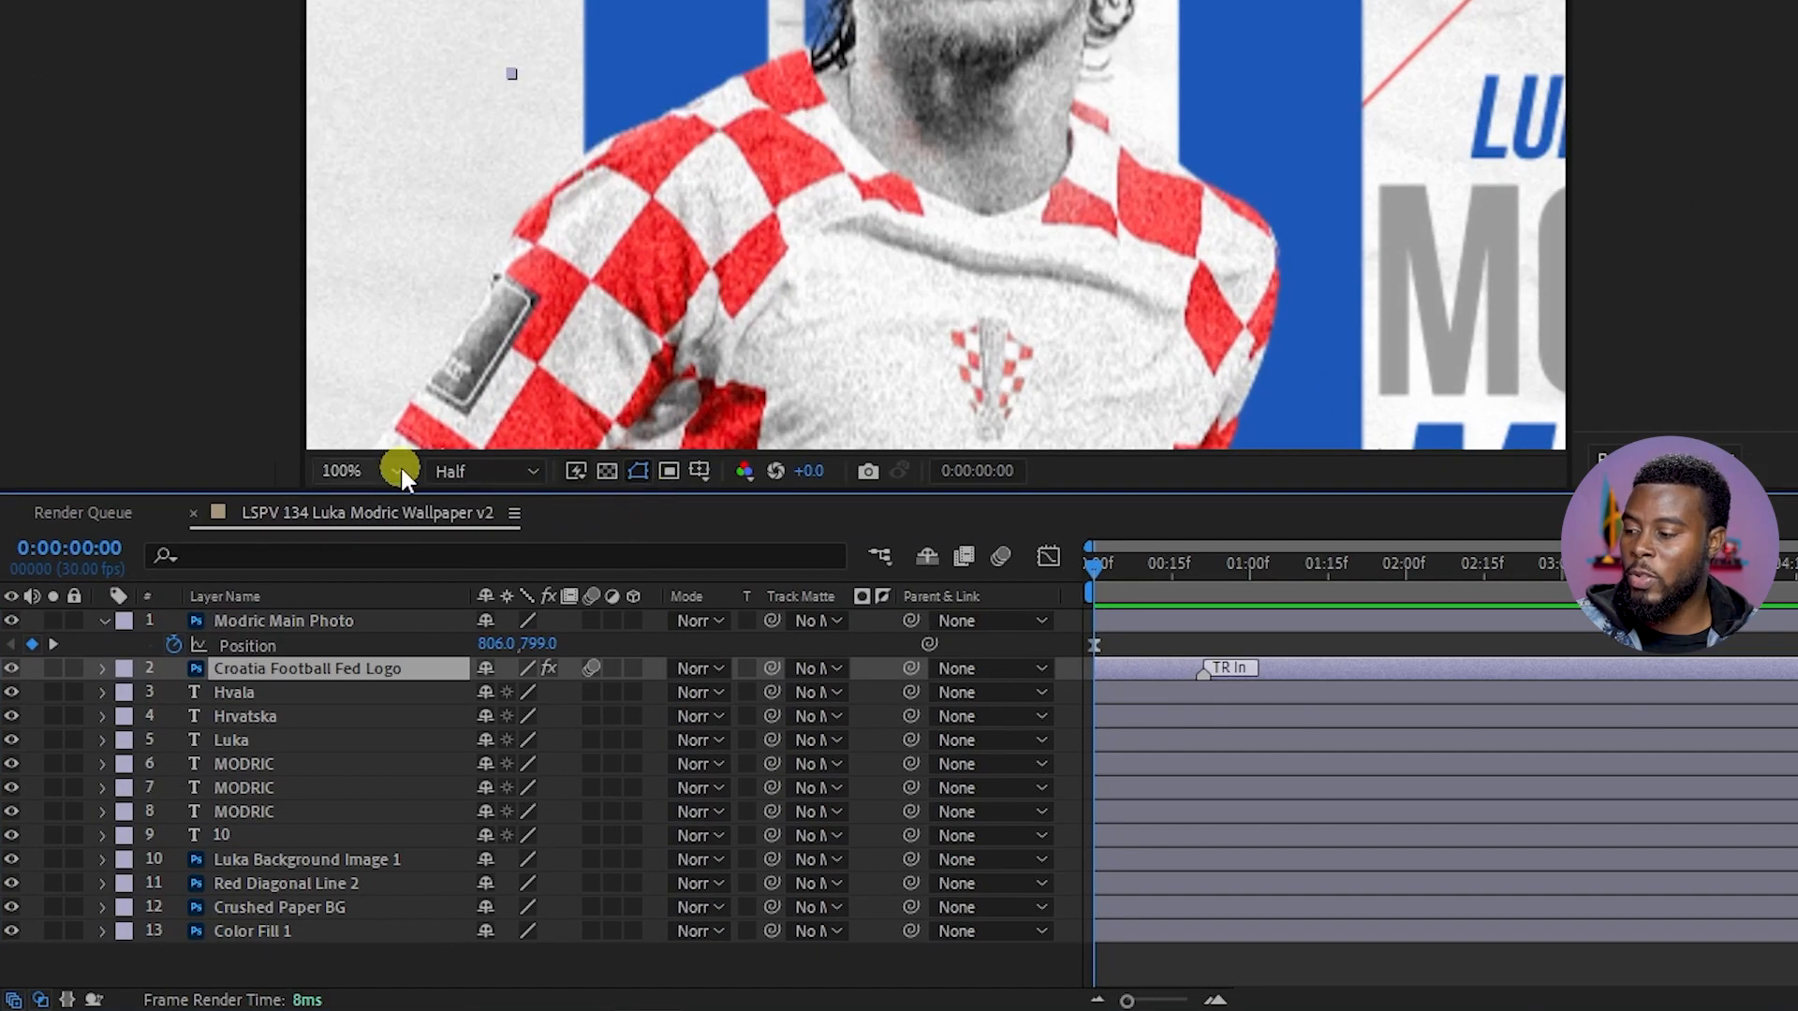
pyautogui.click(399, 470)
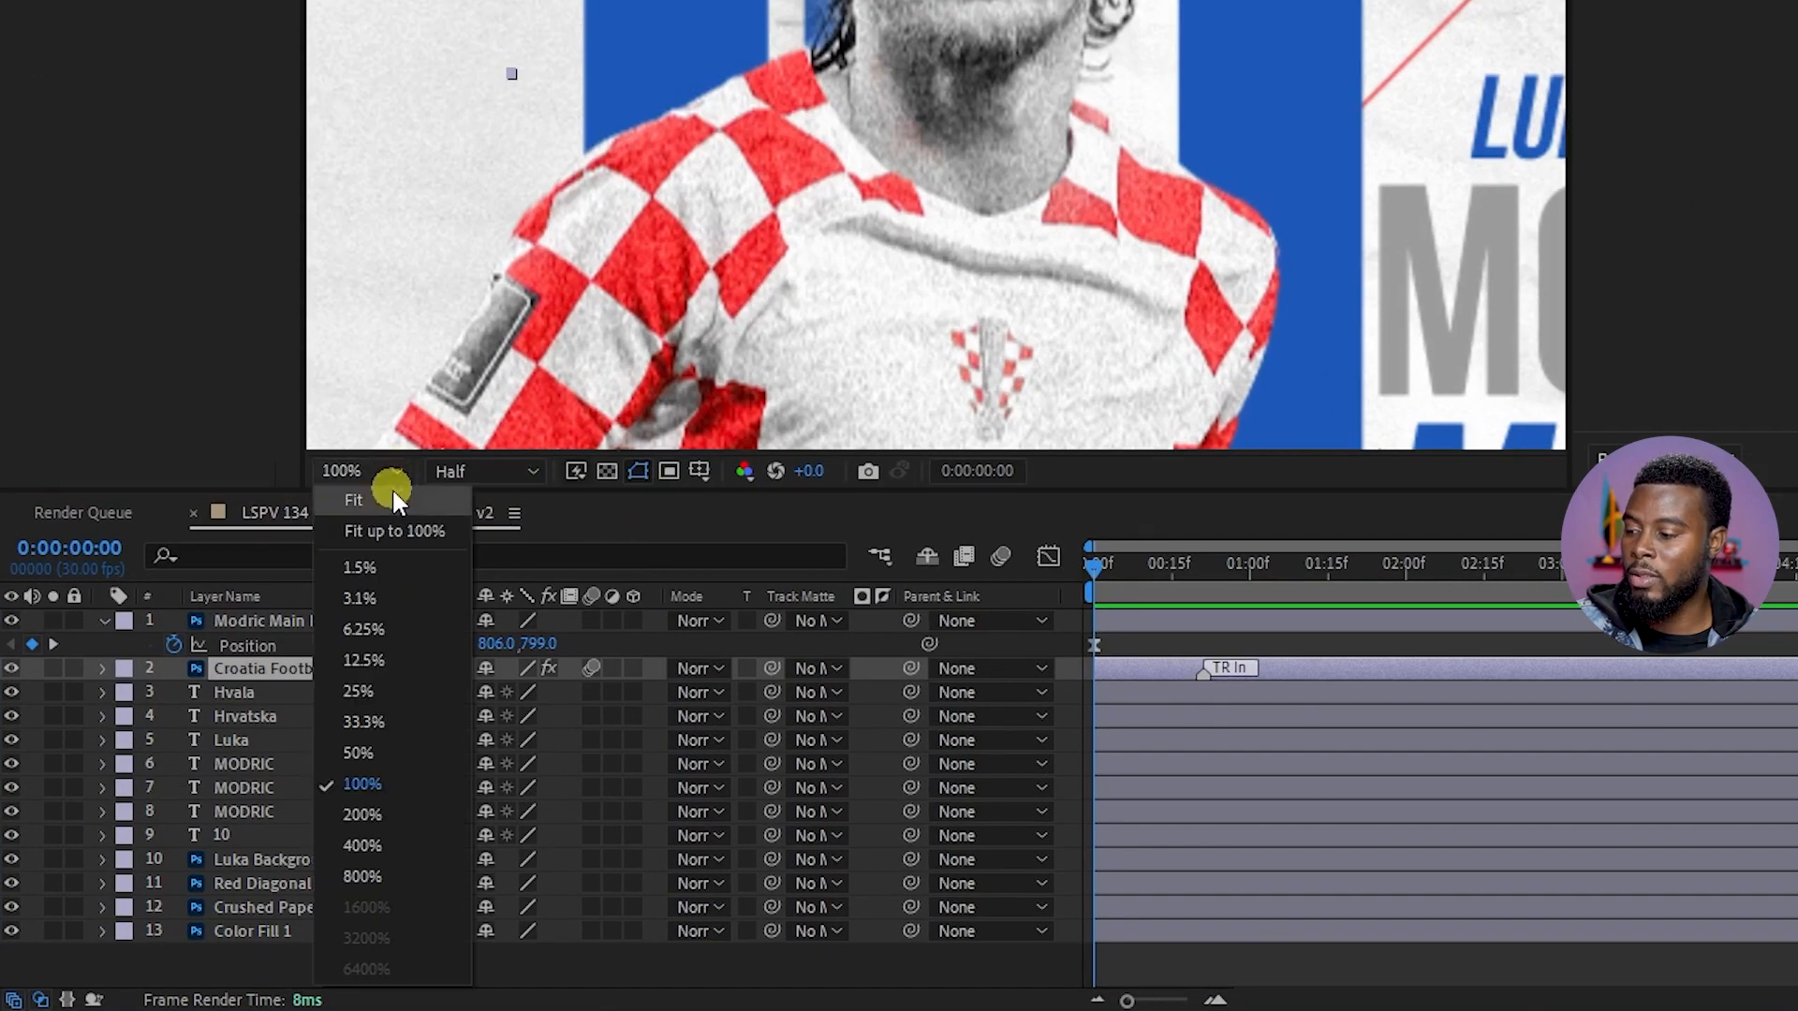
pyautogui.click(374, 494)
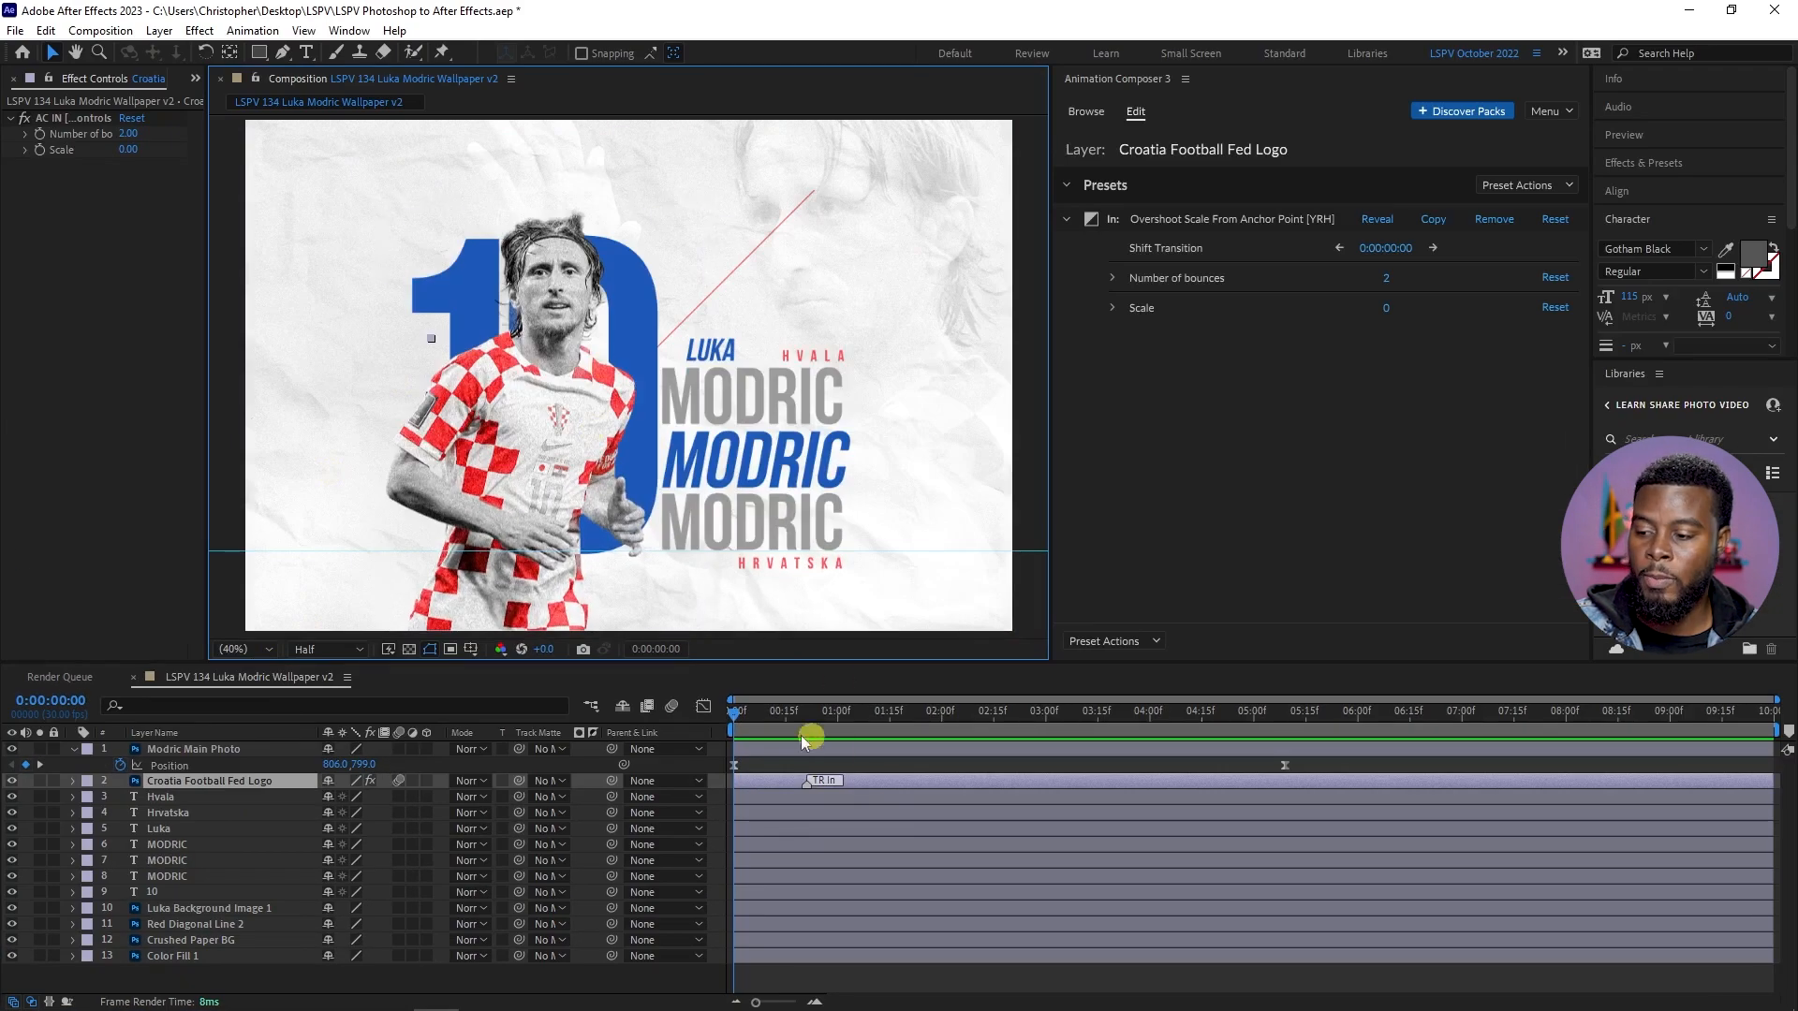
pyautogui.press('space')
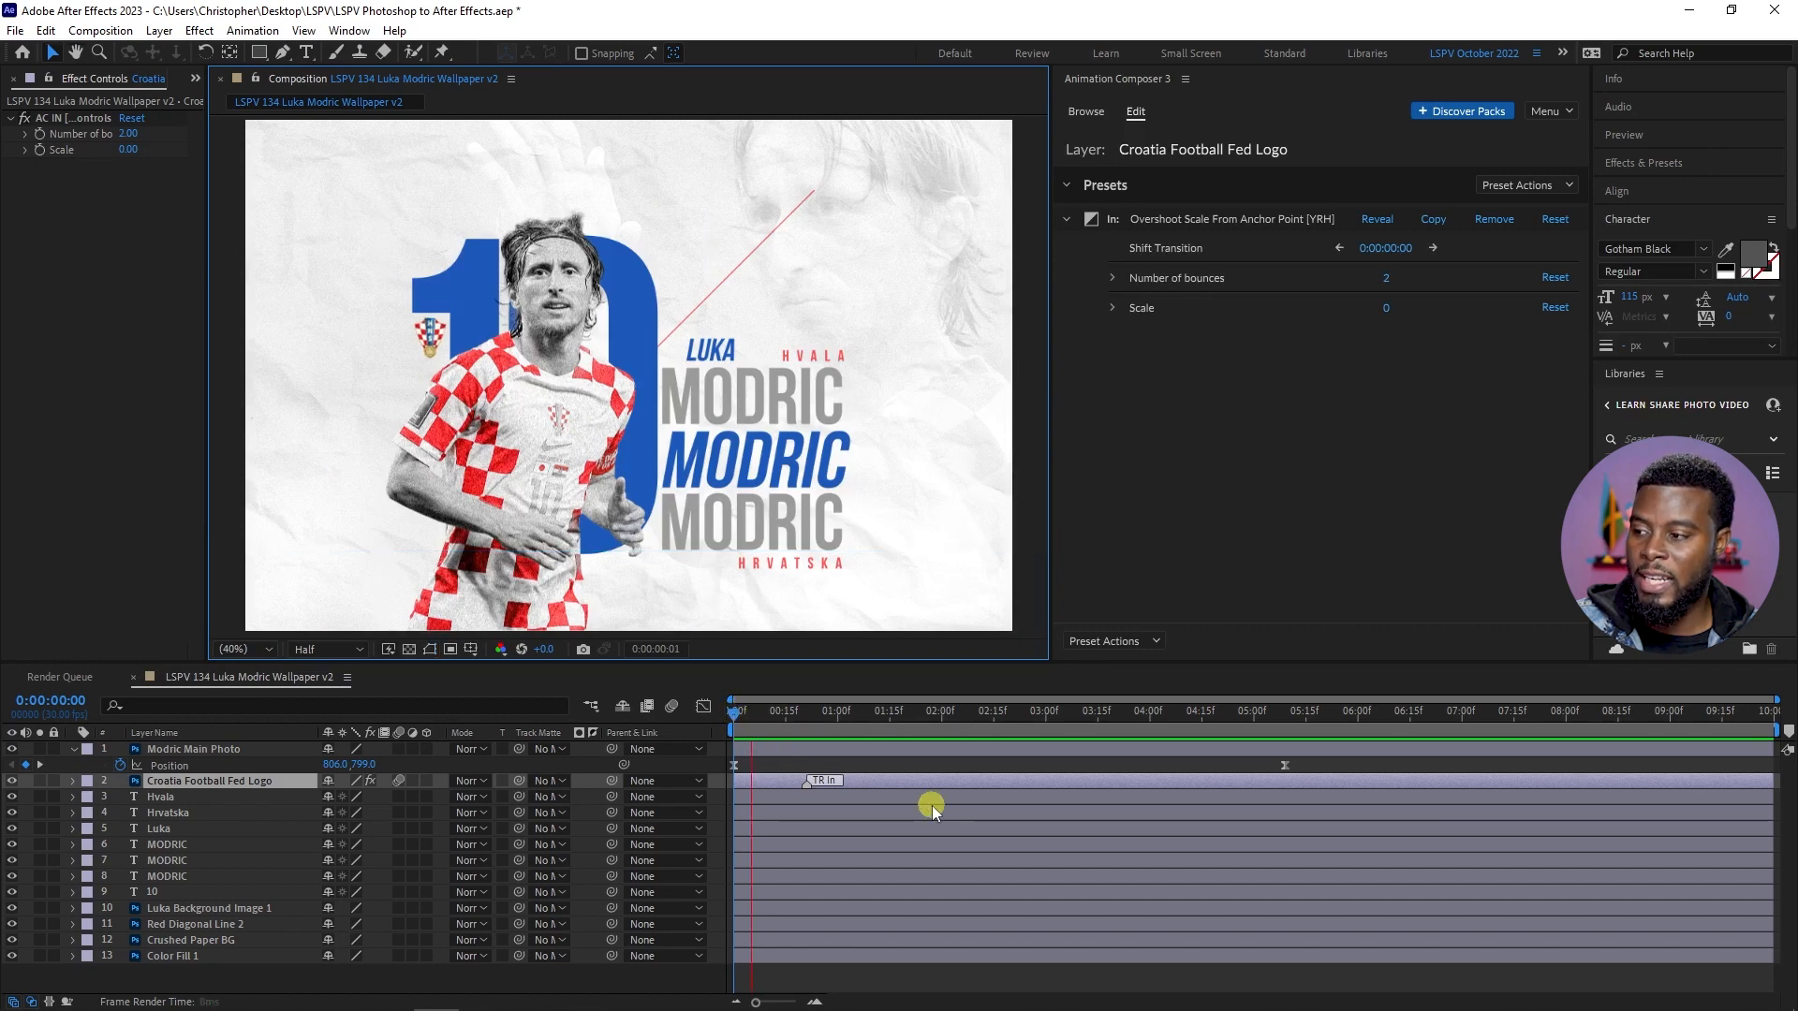
pyautogui.press('space')
pyautogui.press('v')
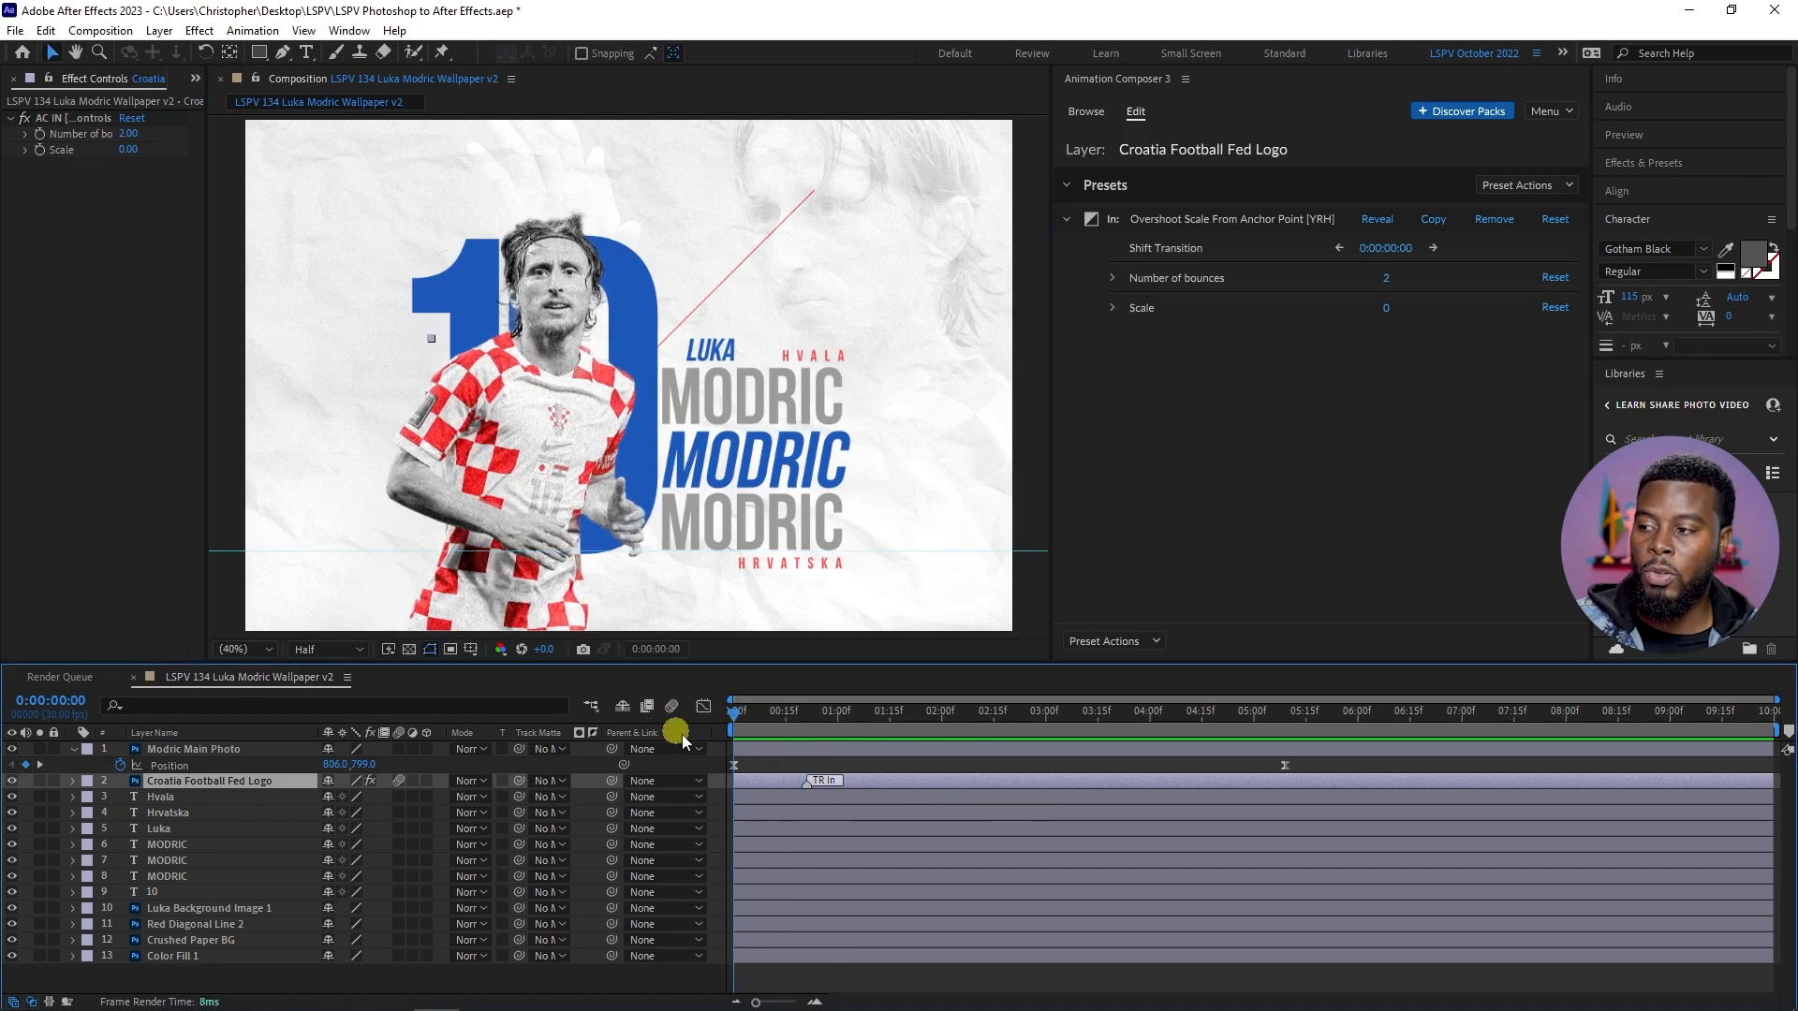
# - Replay the composition from the start and shift the Croatia Football Fed Logo layer to begin about 9 frames into the timeline
pyautogui.press('space')
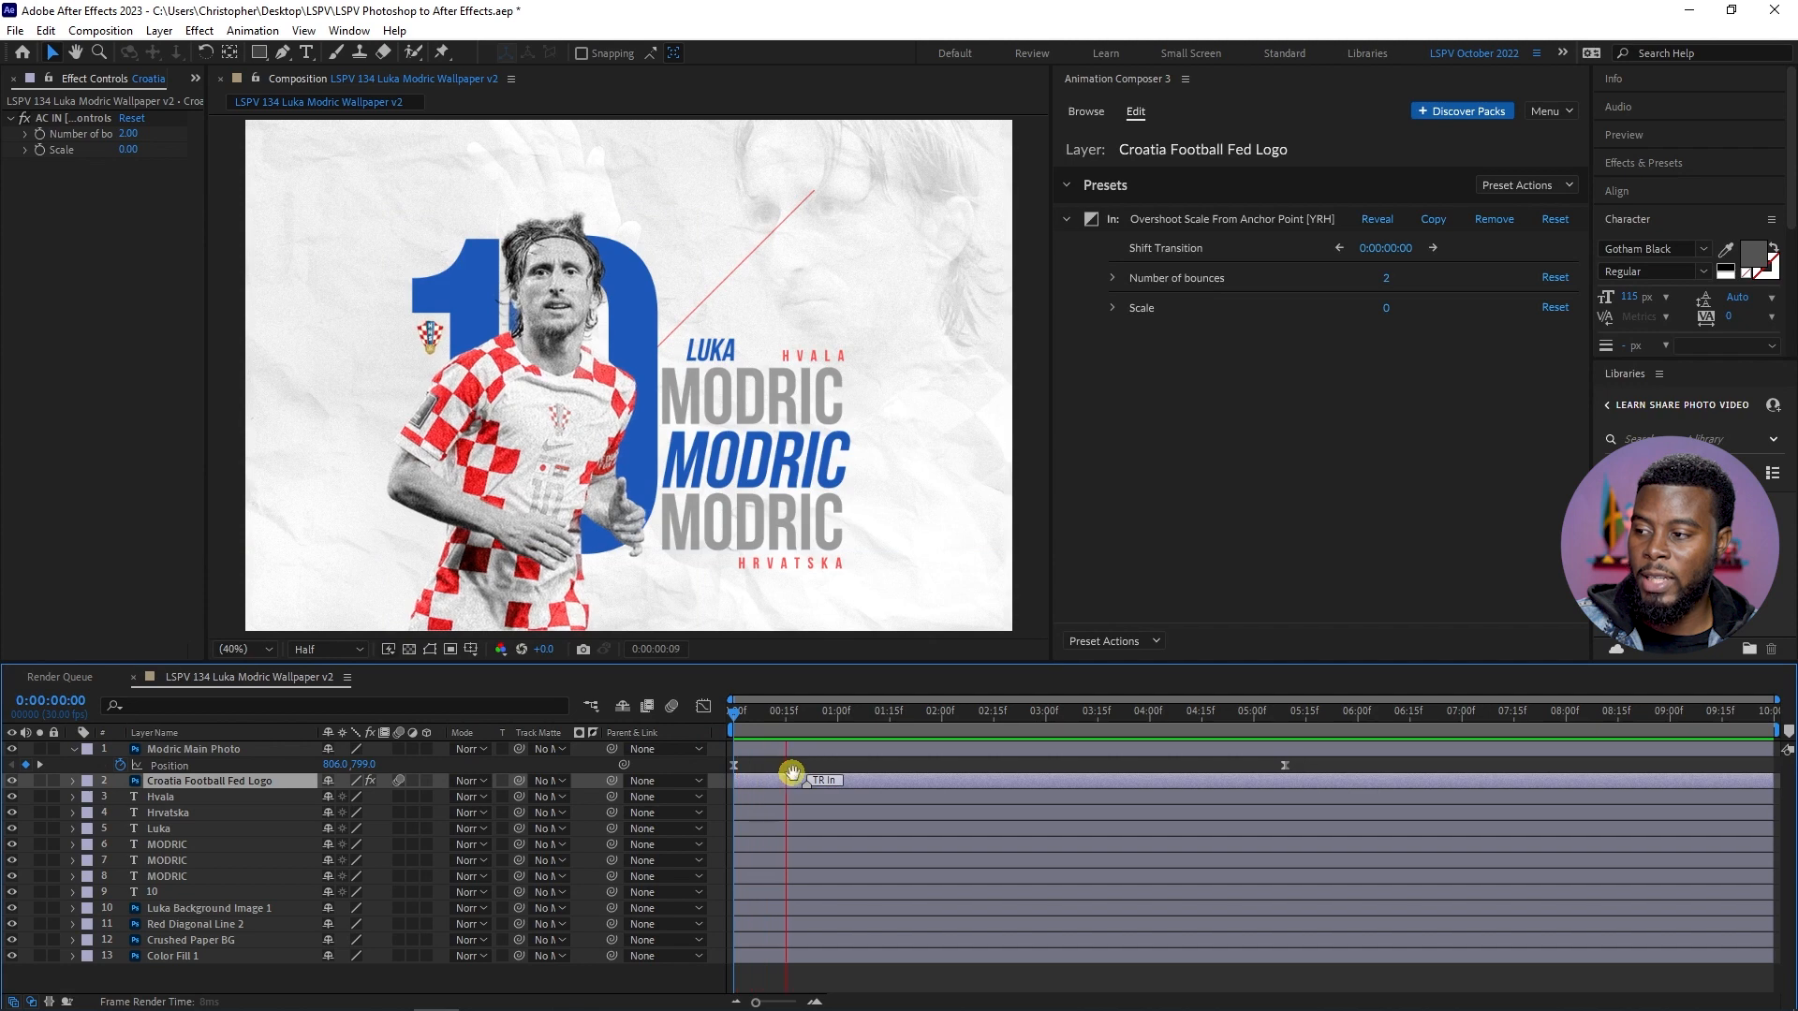
pyautogui.click(744, 712)
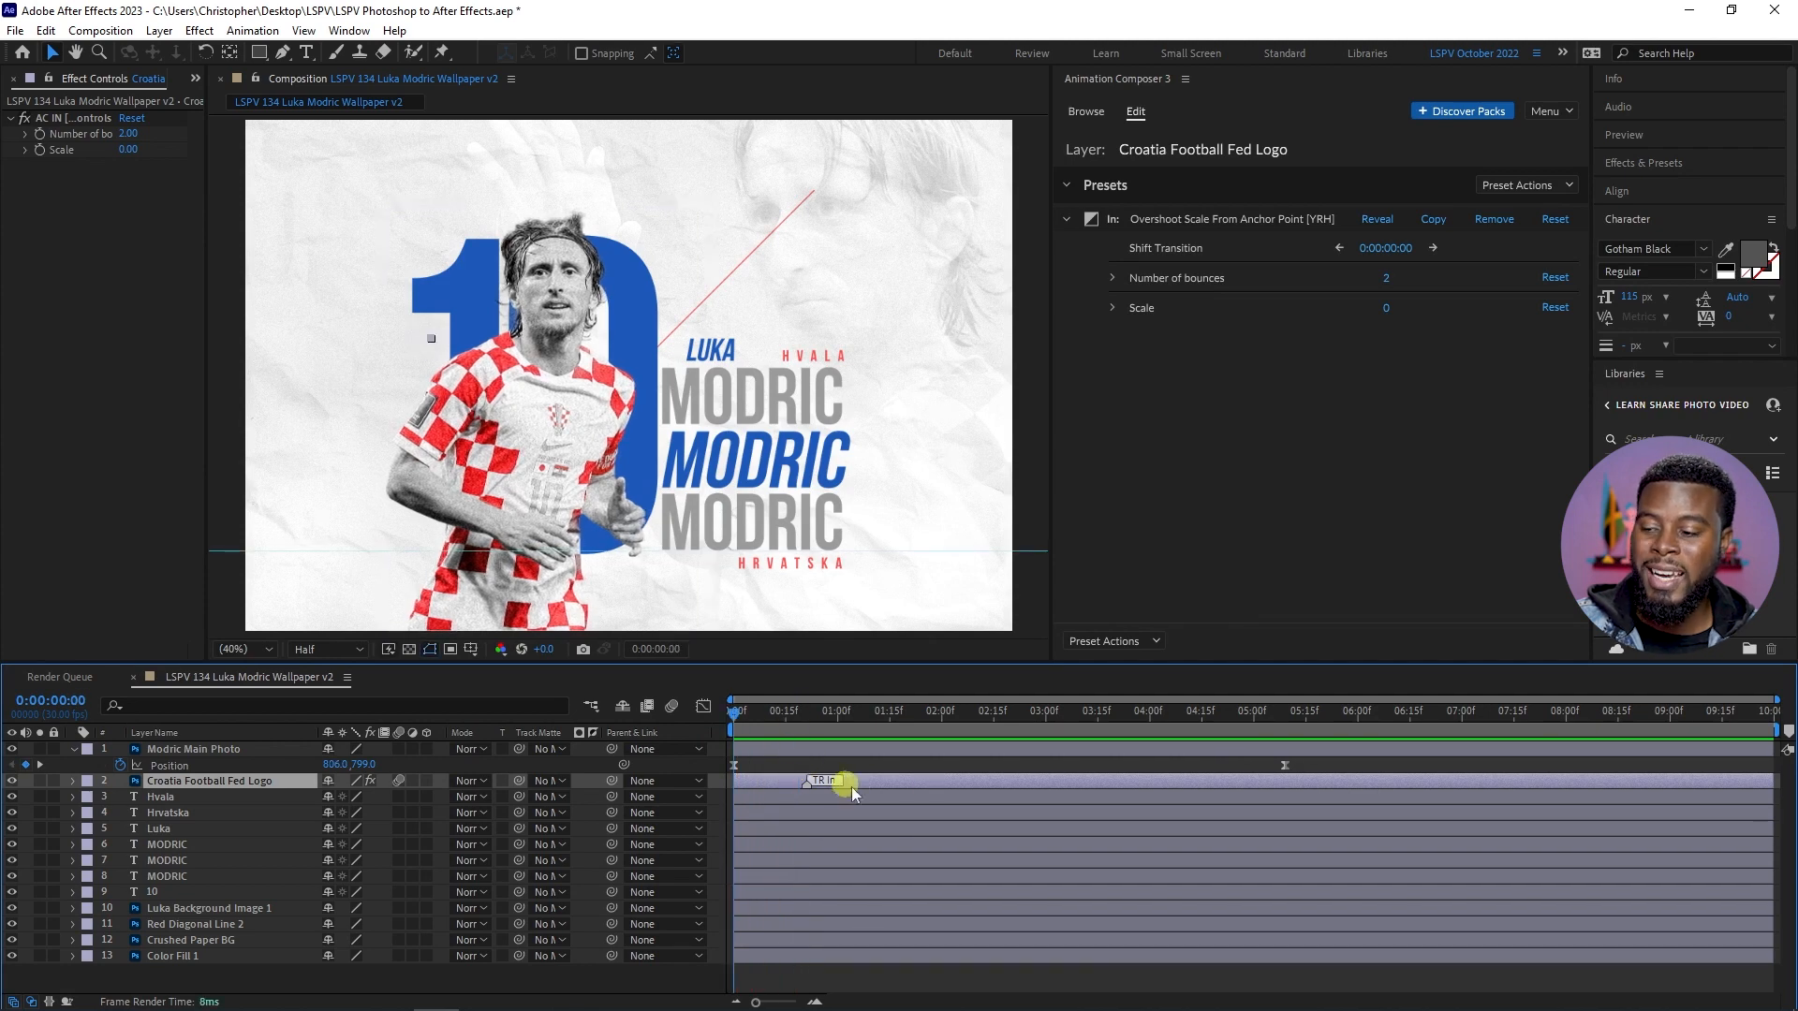
pyautogui.moveTo(873, 789); pyautogui.dragTo(907, 781)
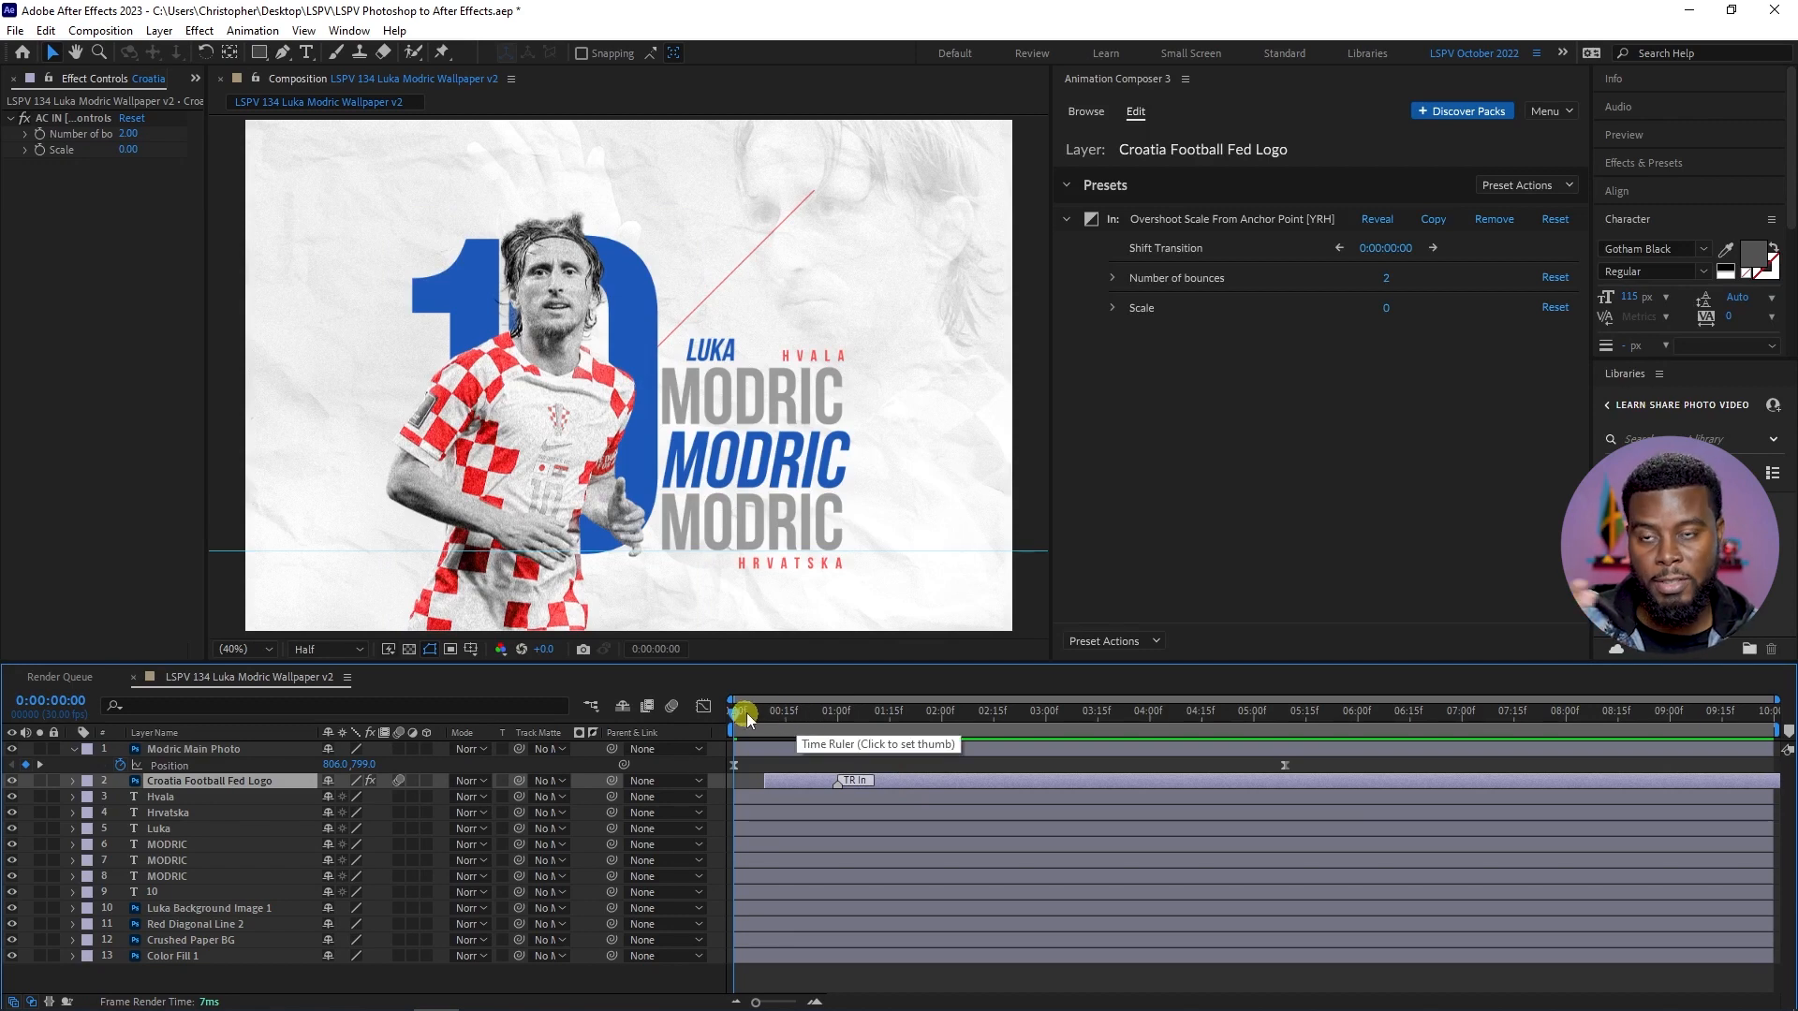
# - Preview the logo's entrance from the beginning of the composition and return the playhead to 0:00:00:00
pyautogui.press('space')
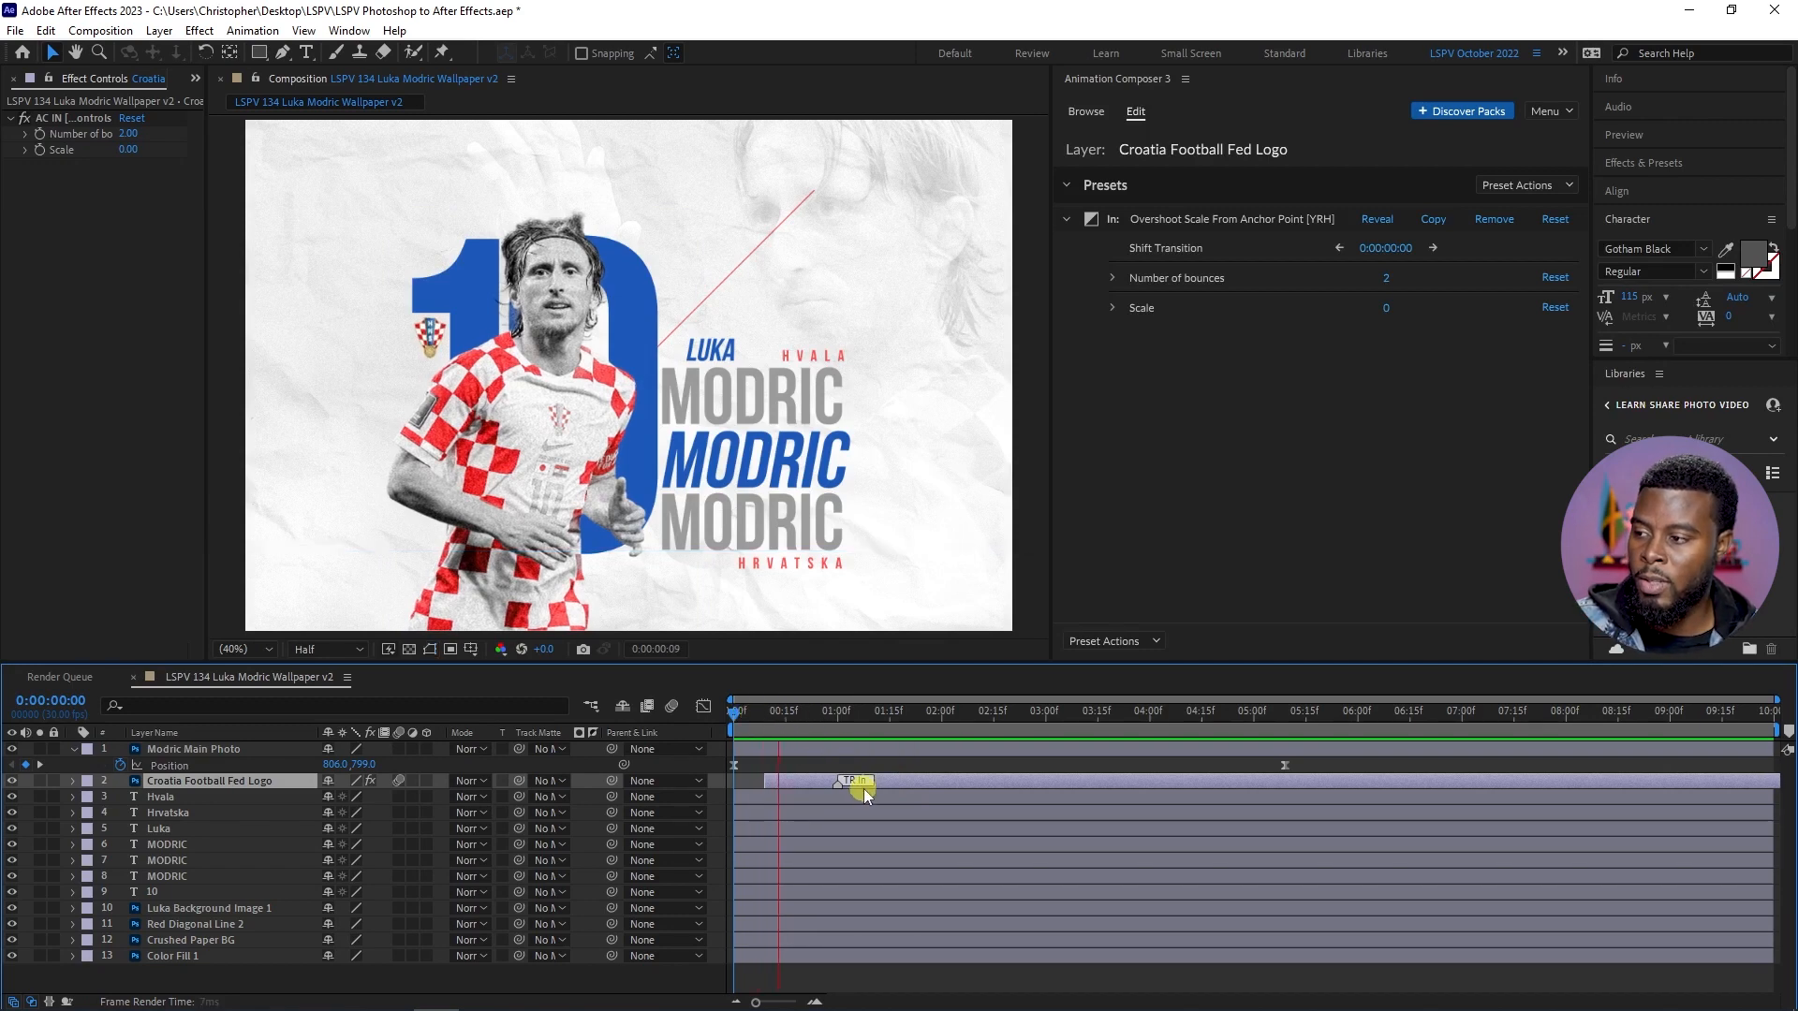
pyautogui.click(749, 721)
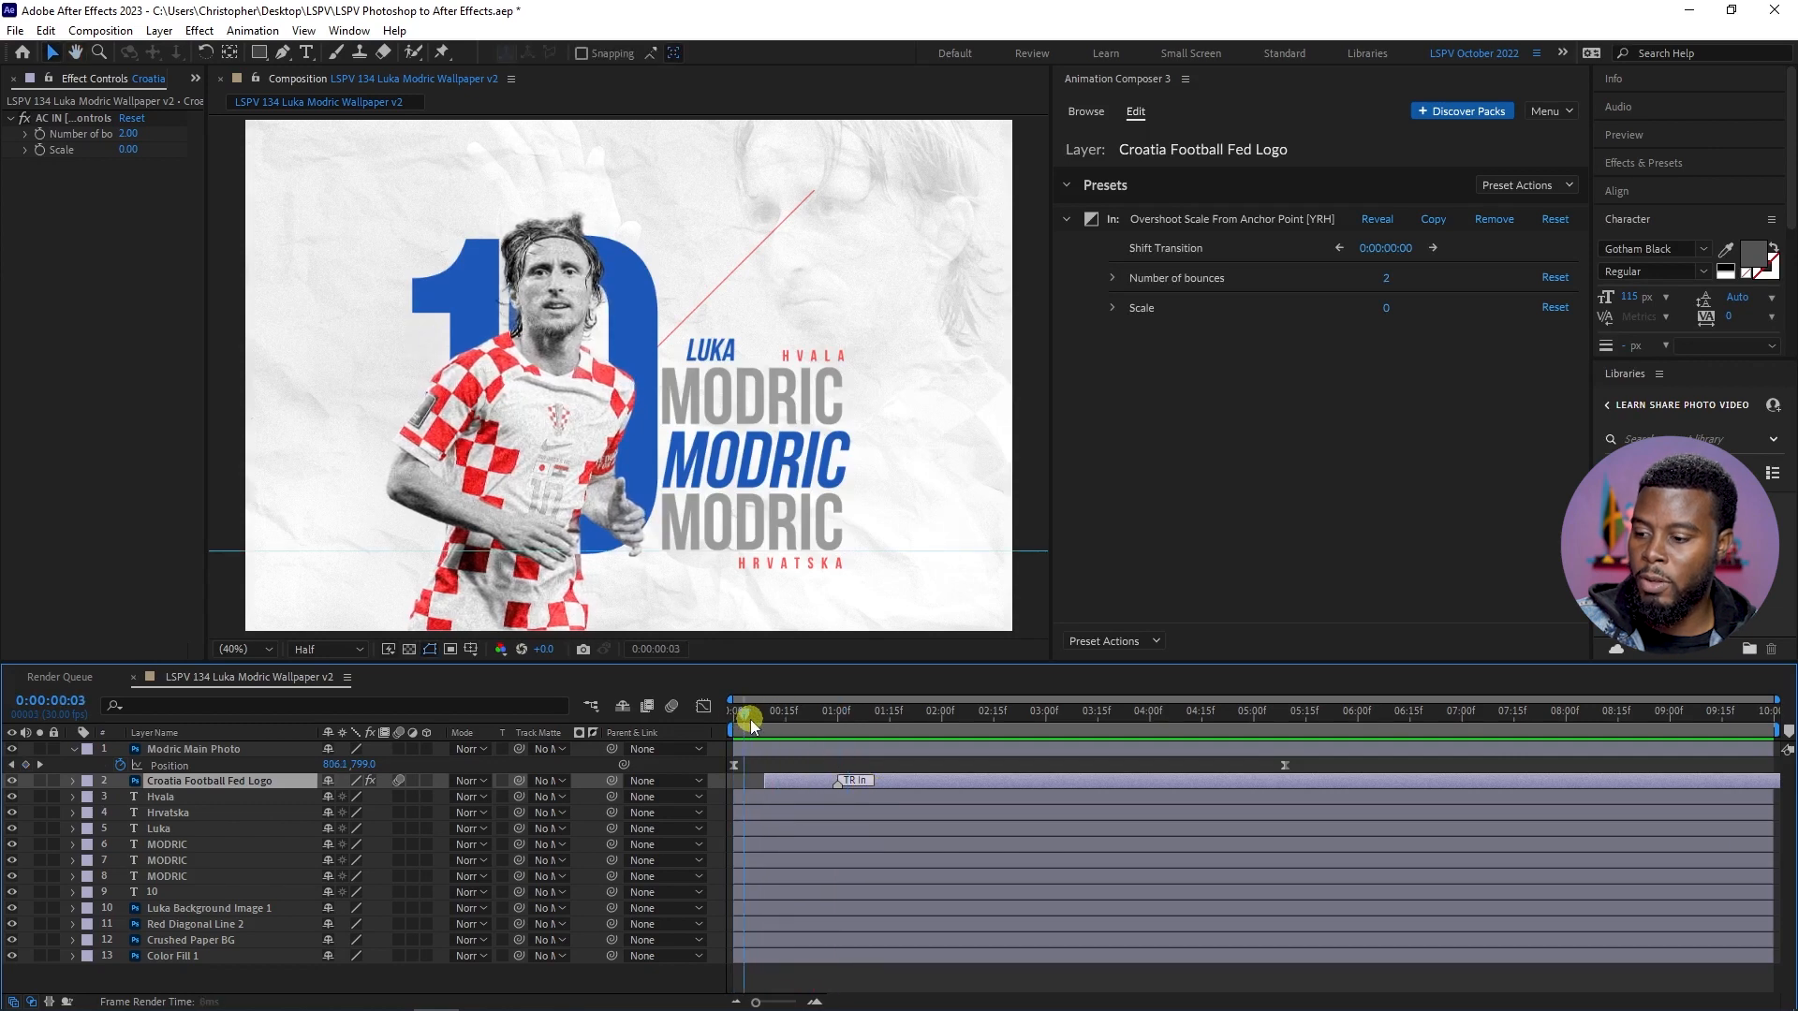
pyautogui.moveTo(768, 723)
pyautogui.mouseDown()
pyautogui.moveTo(797, 764)
pyautogui.moveTo(916, 787)
pyautogui.moveTo(705, 722)
pyautogui.mouseUp()
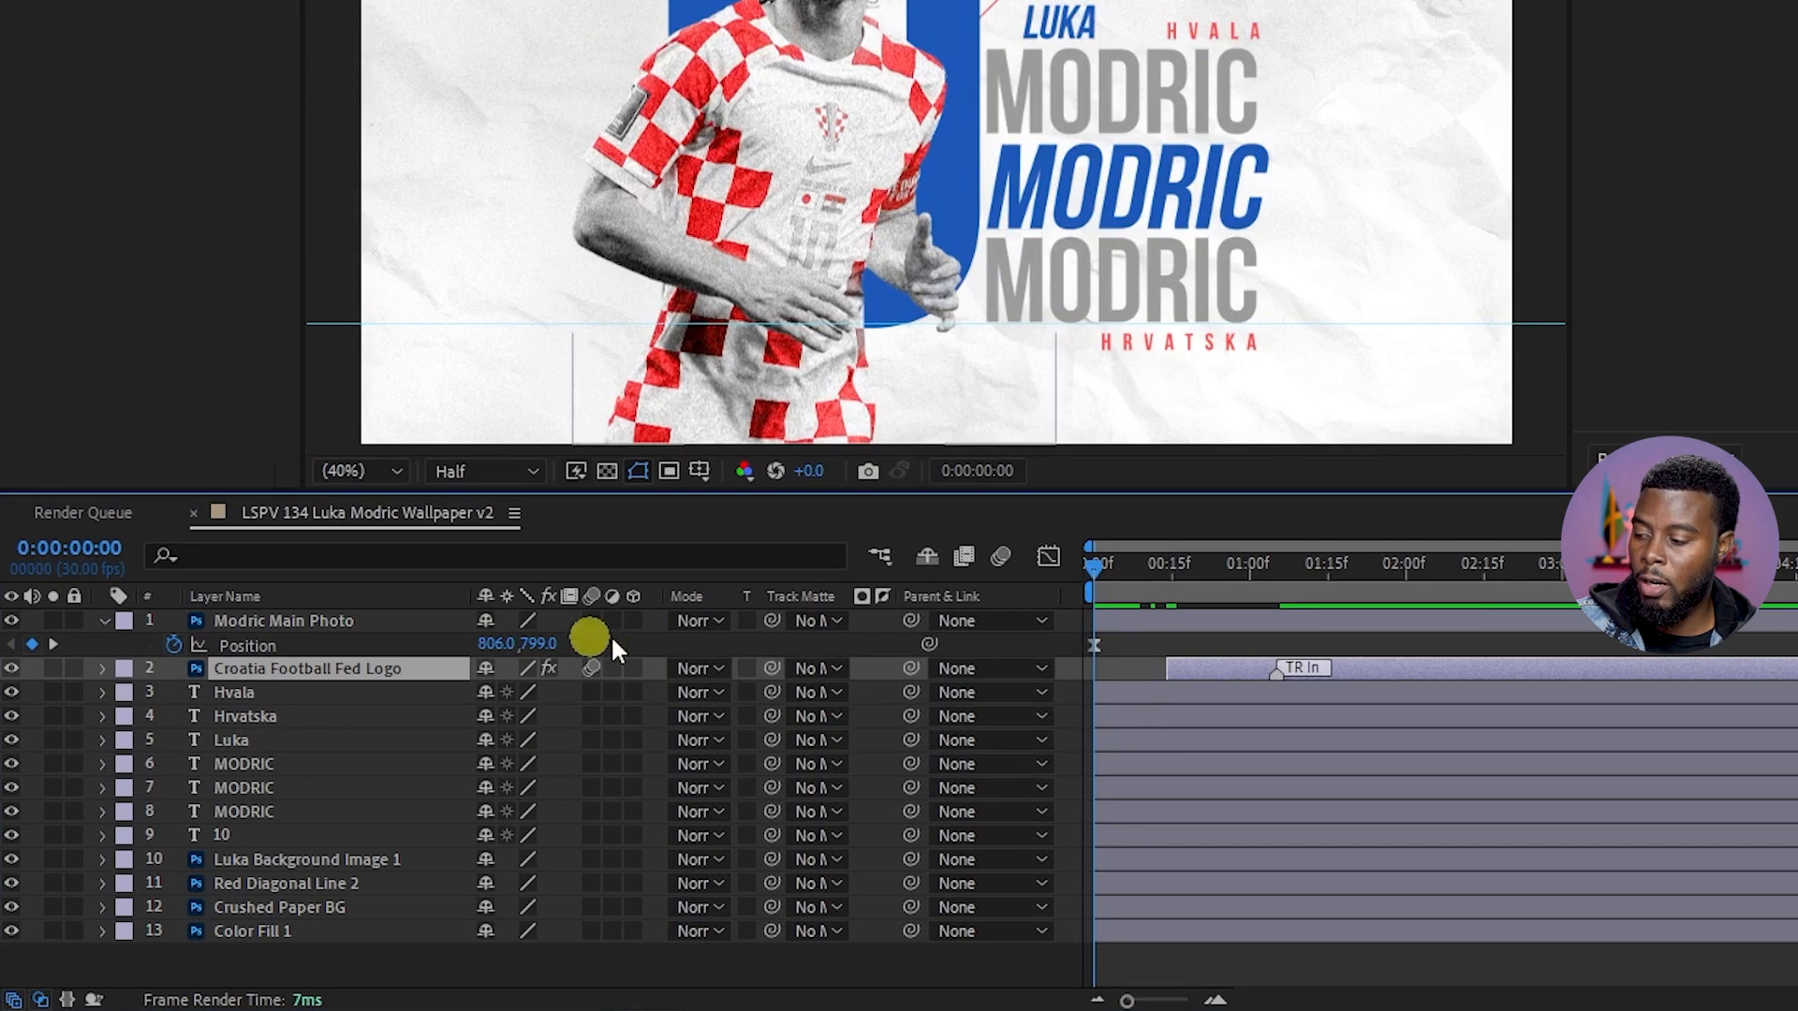
# - Set the label colour of the Croatia Football Fed Logo layer to Cyan and of the Hvala and Hrvatska text layers to Purple
pyautogui.click(124, 670)
pyautogui.click(183, 559)
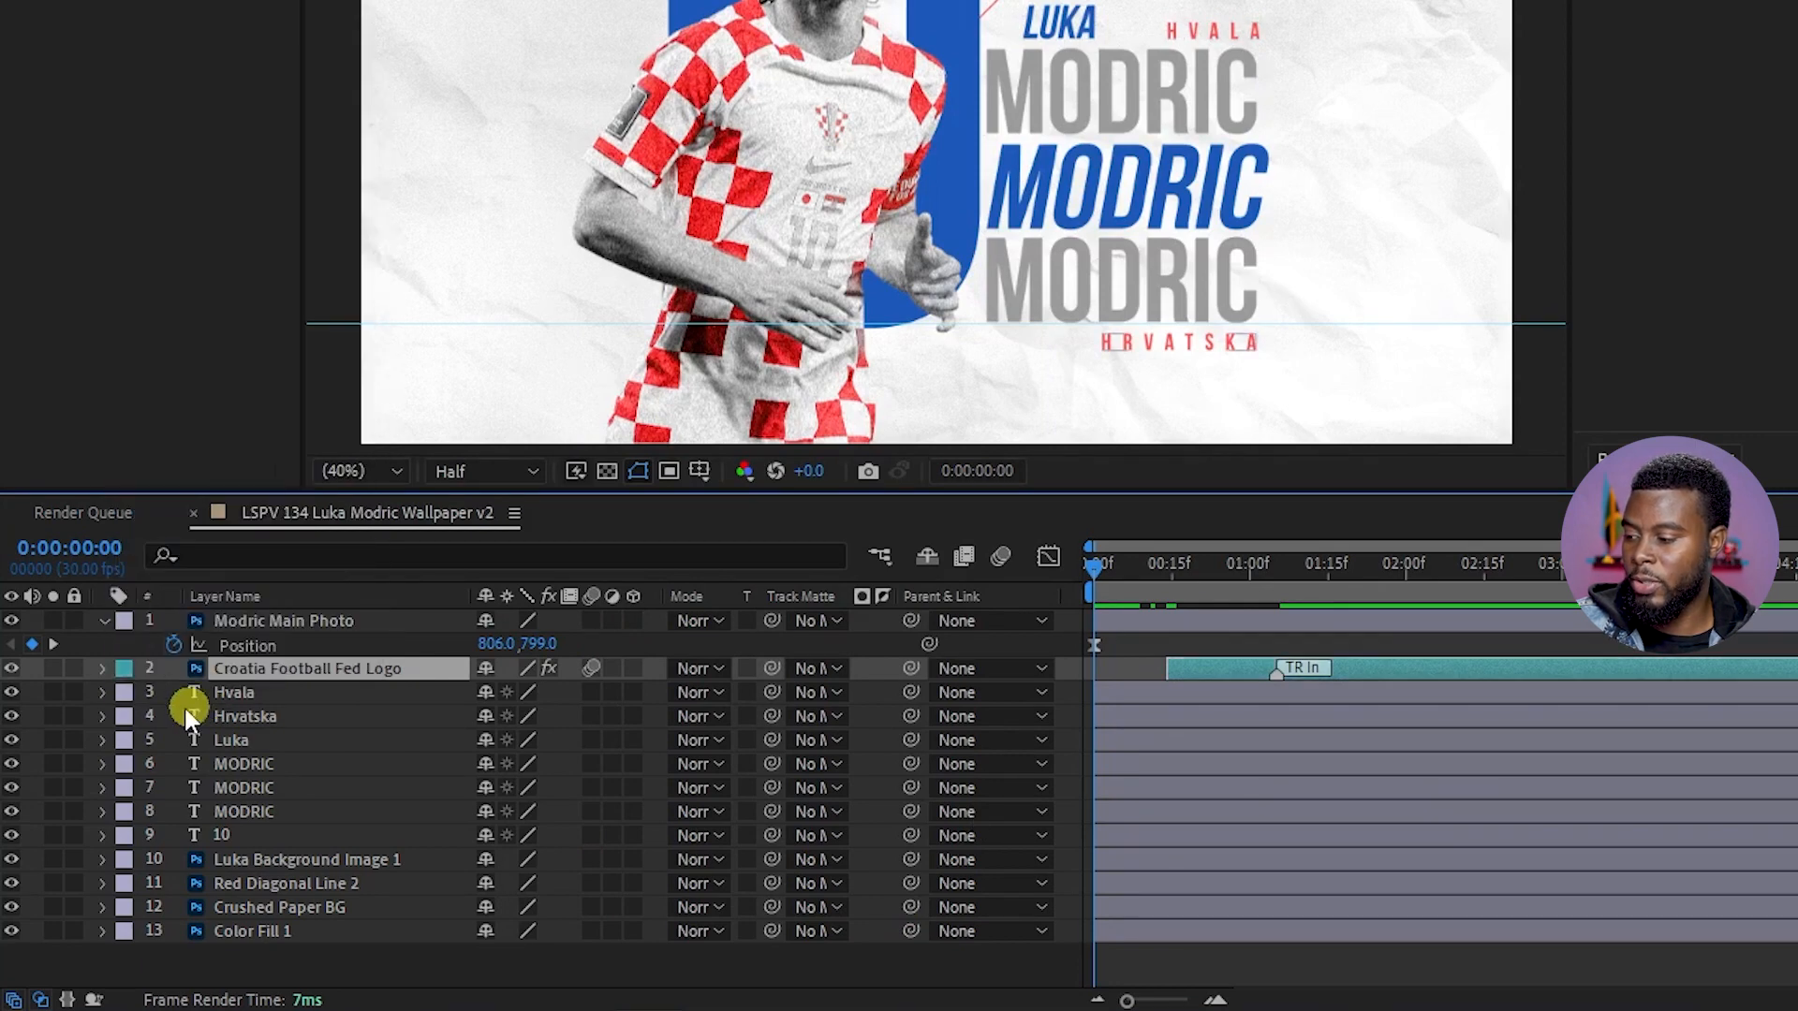
pyautogui.click(319, 717)
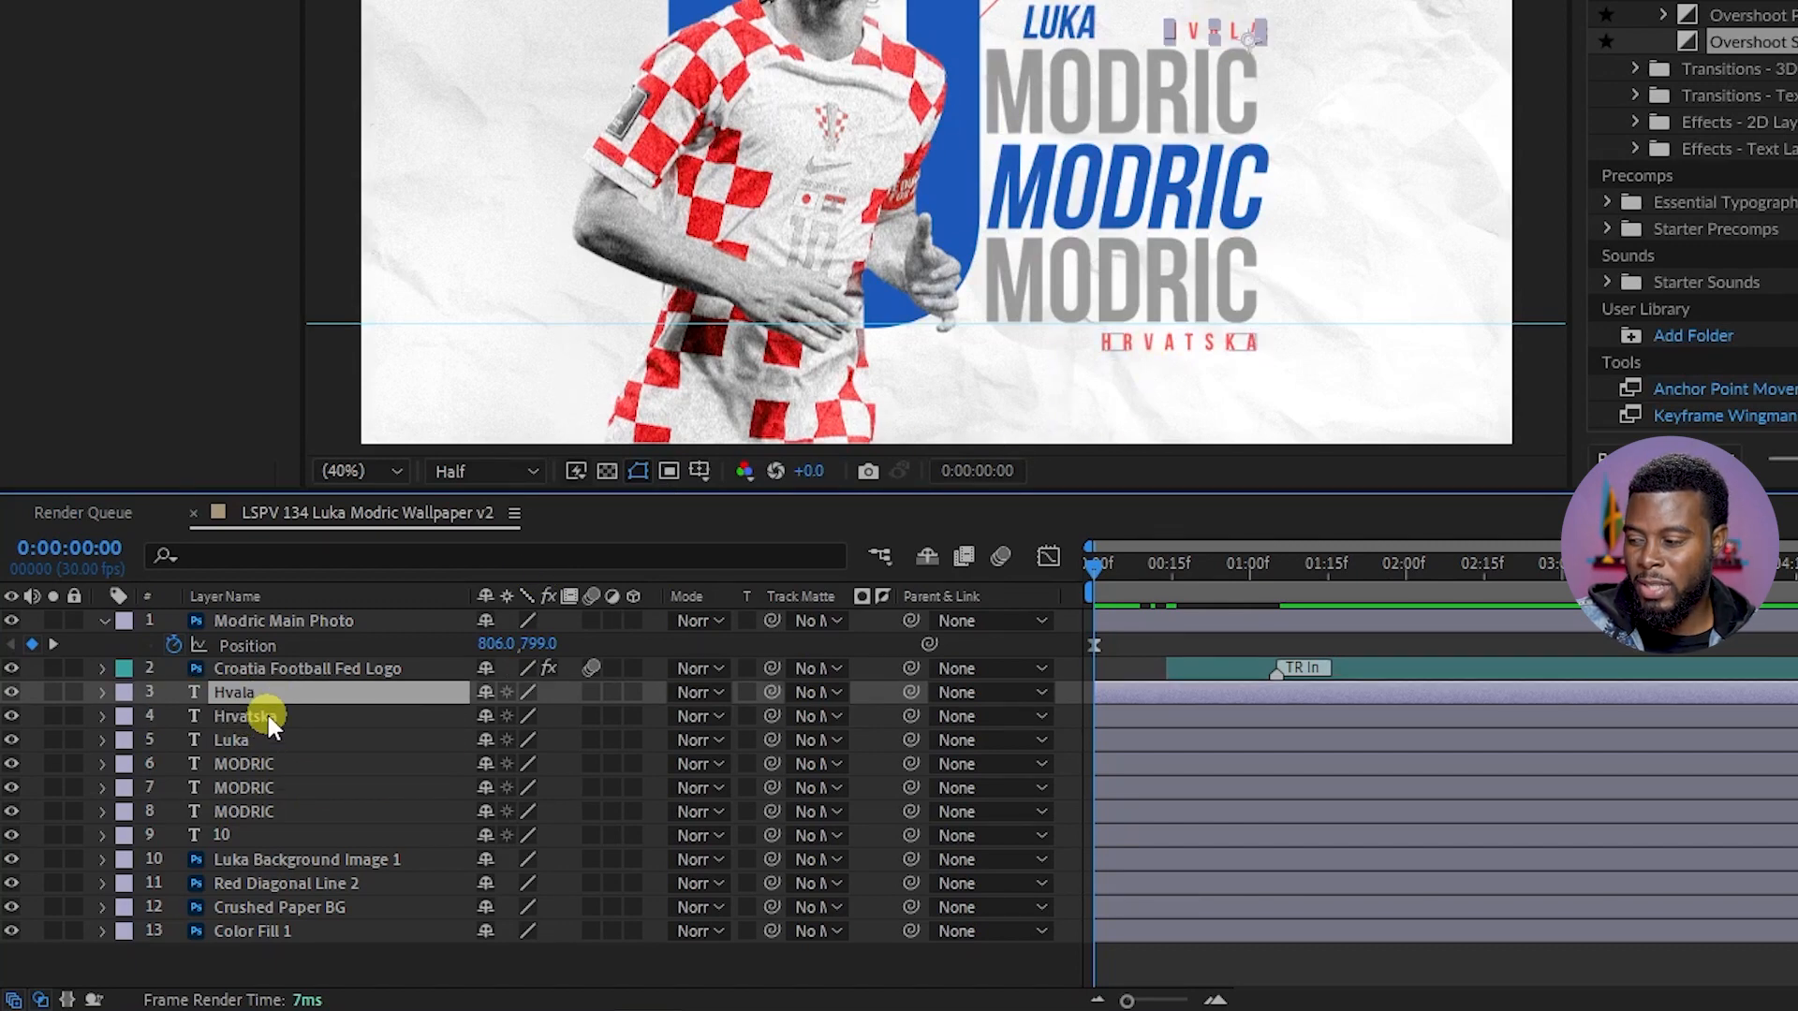
pyautogui.click(230, 698)
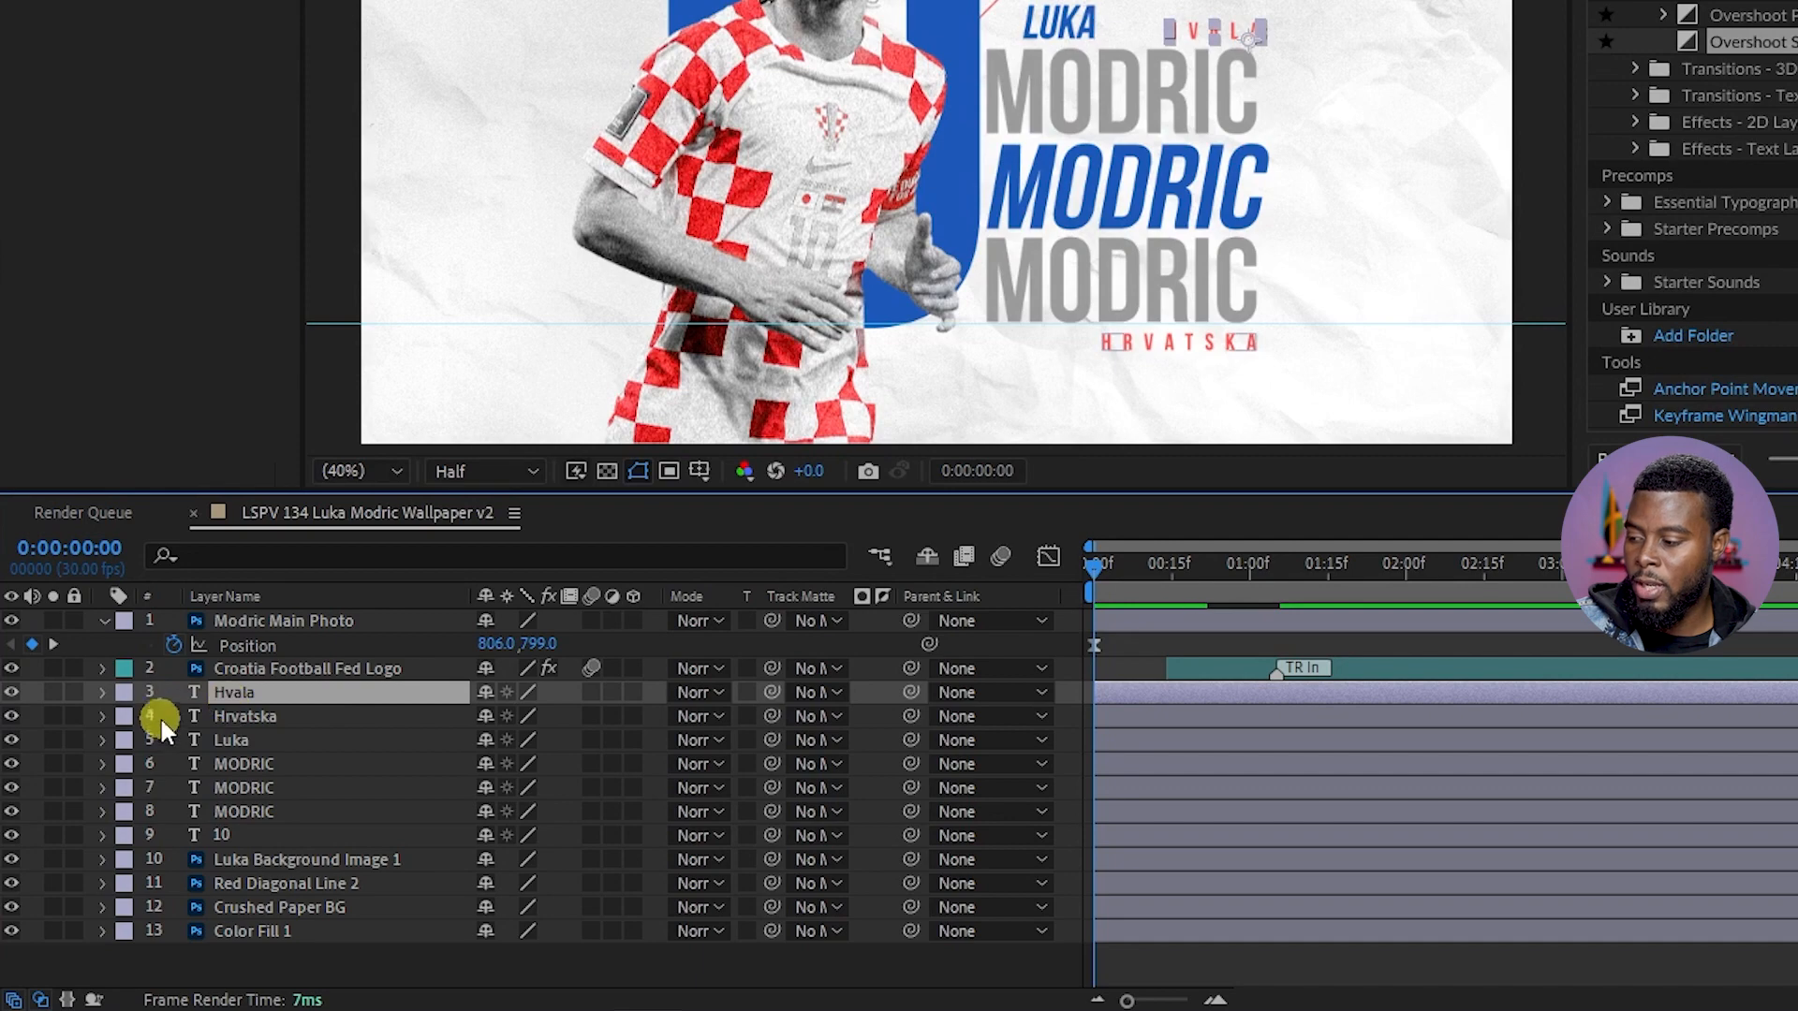
pyautogui.keyDown('shift'); pyautogui.click(251, 720); pyautogui.keyUp('shift')
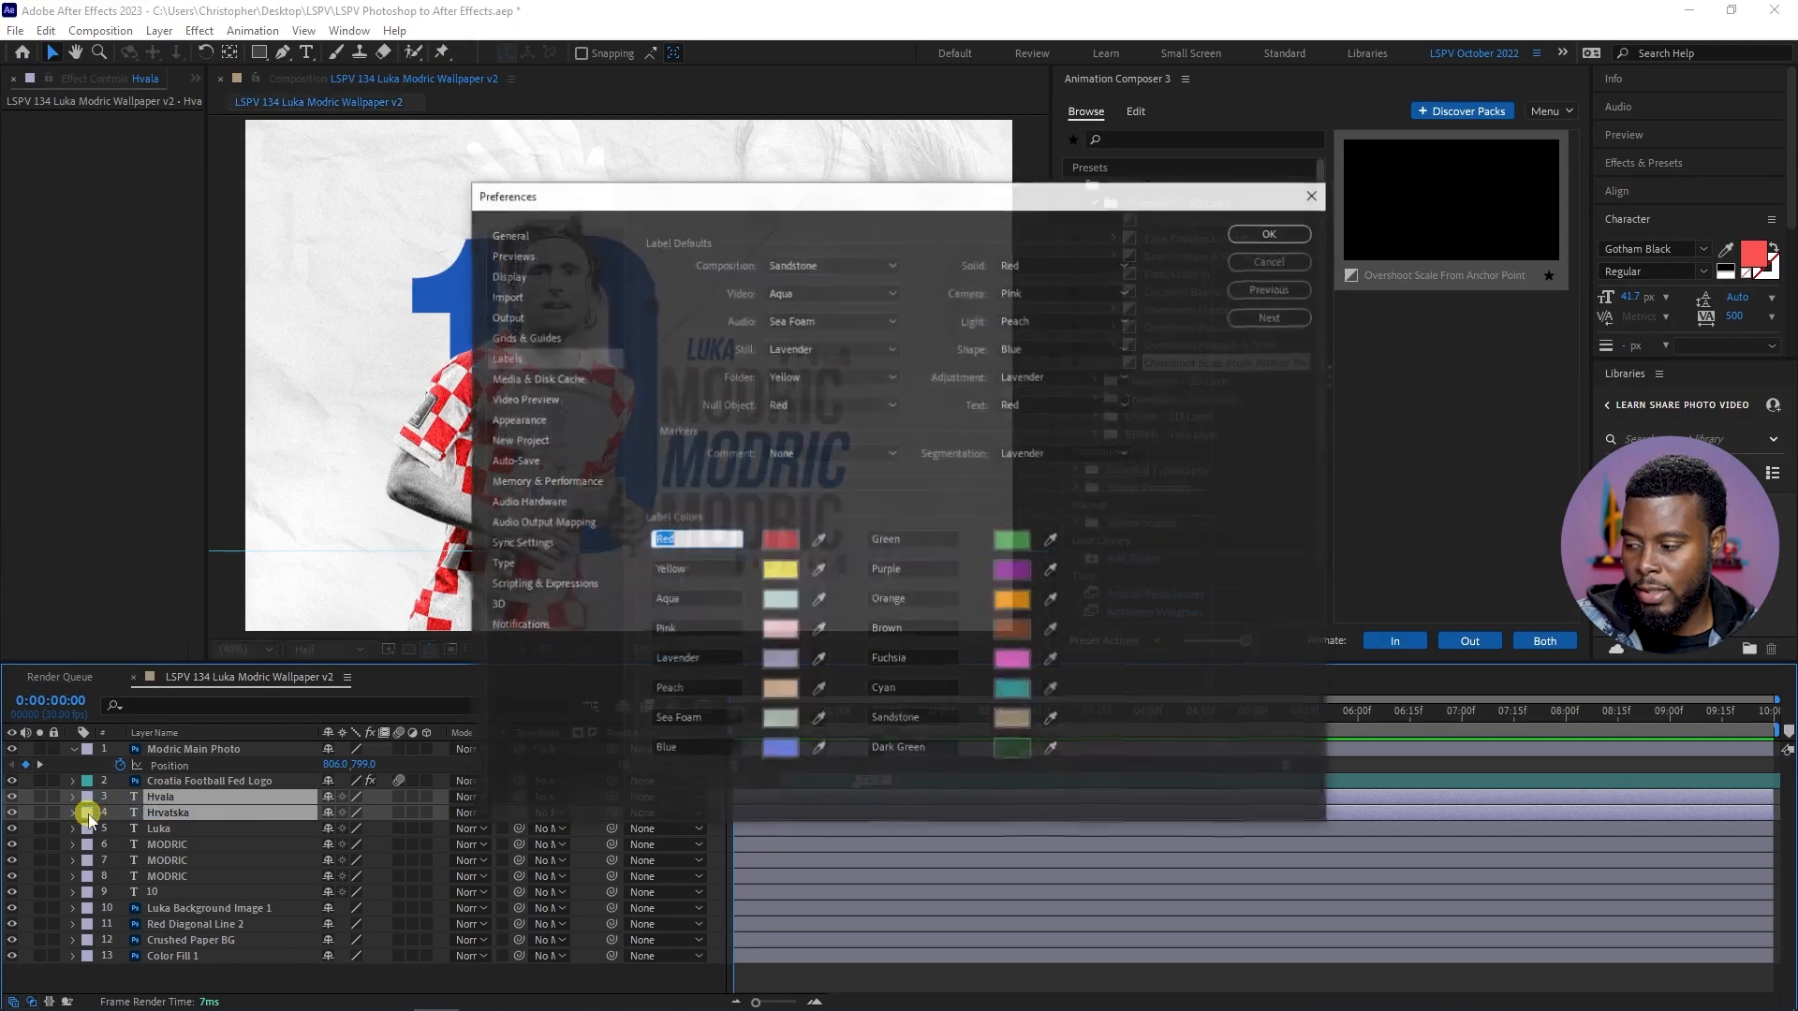
pyautogui.click(1272, 264)
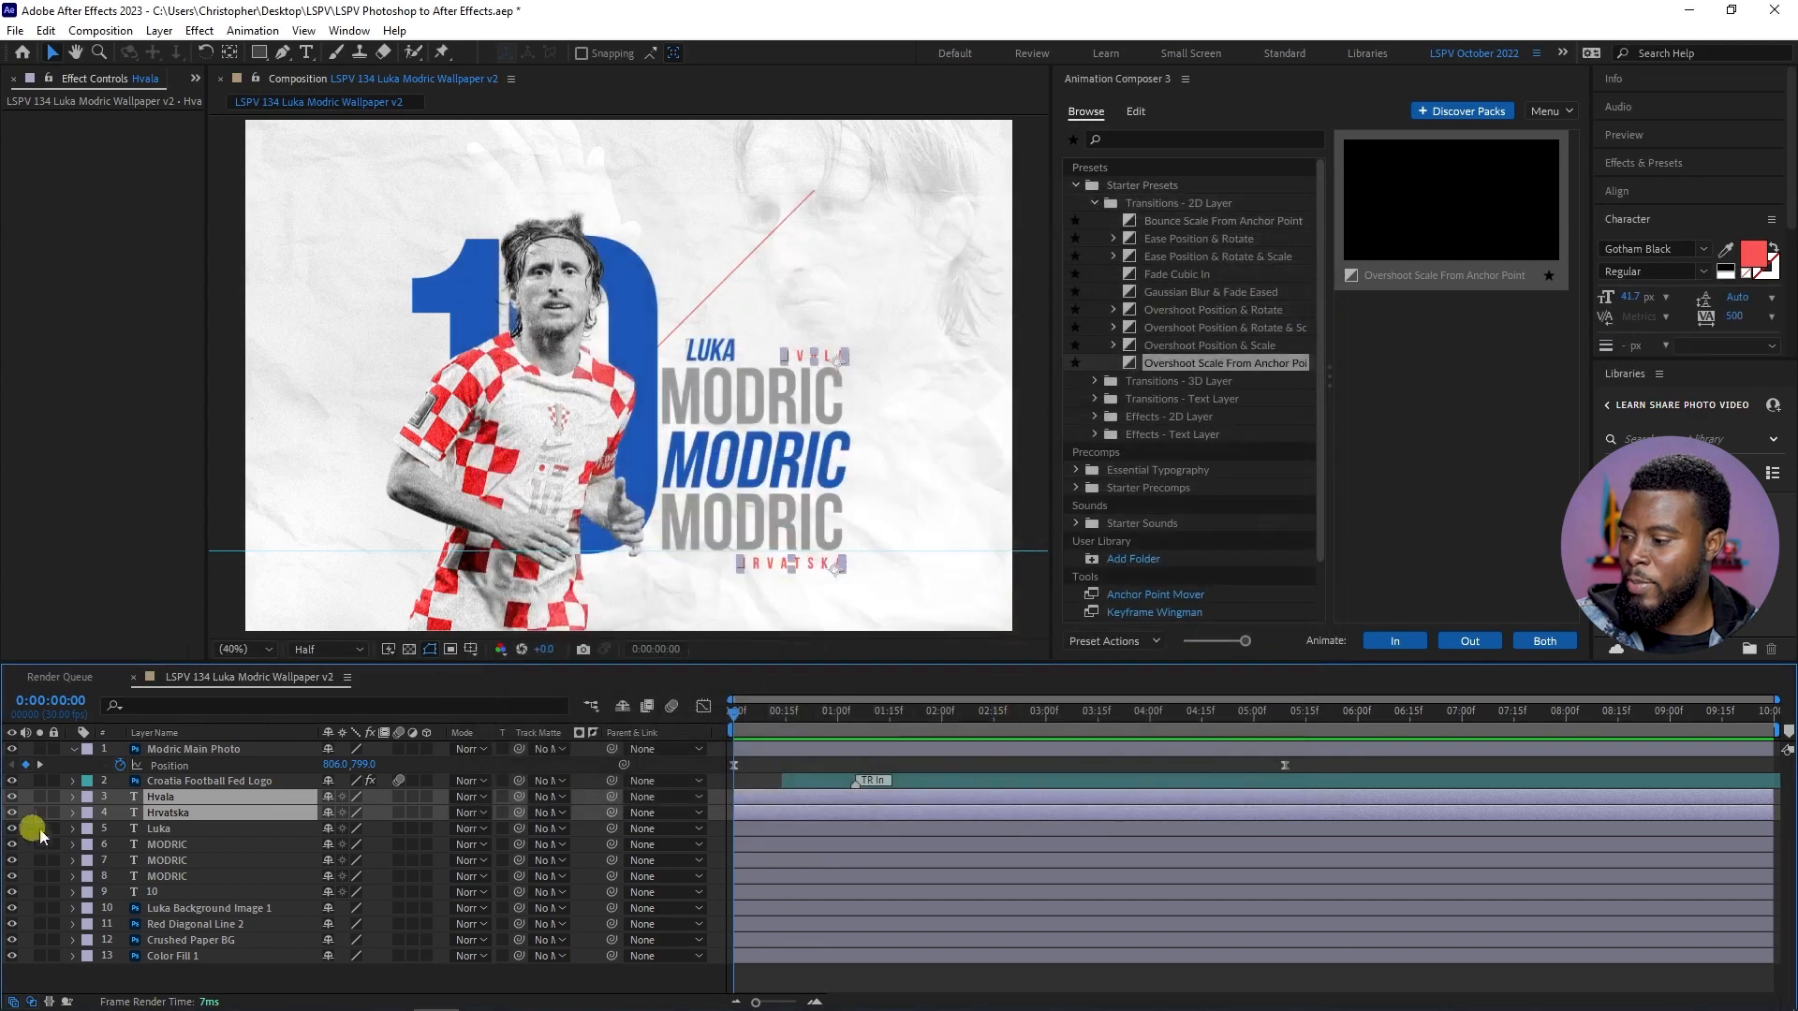
pyautogui.click(87, 821)
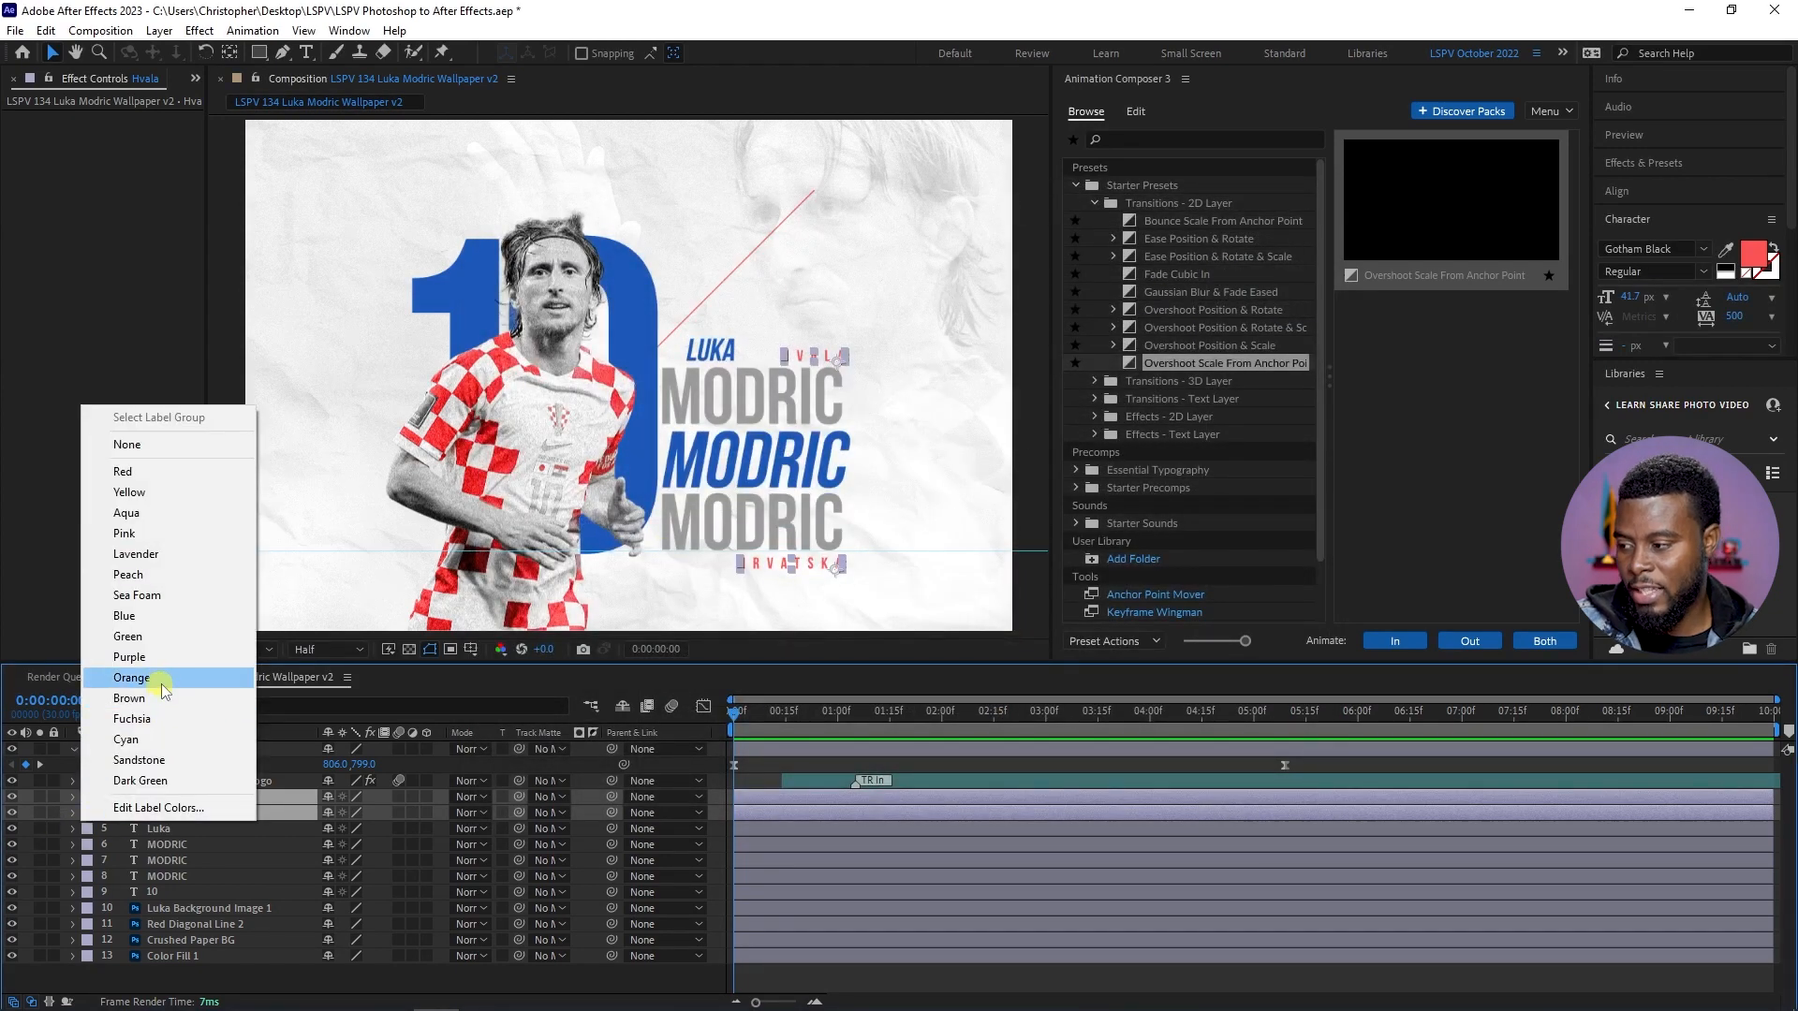
pyautogui.click(177, 658)
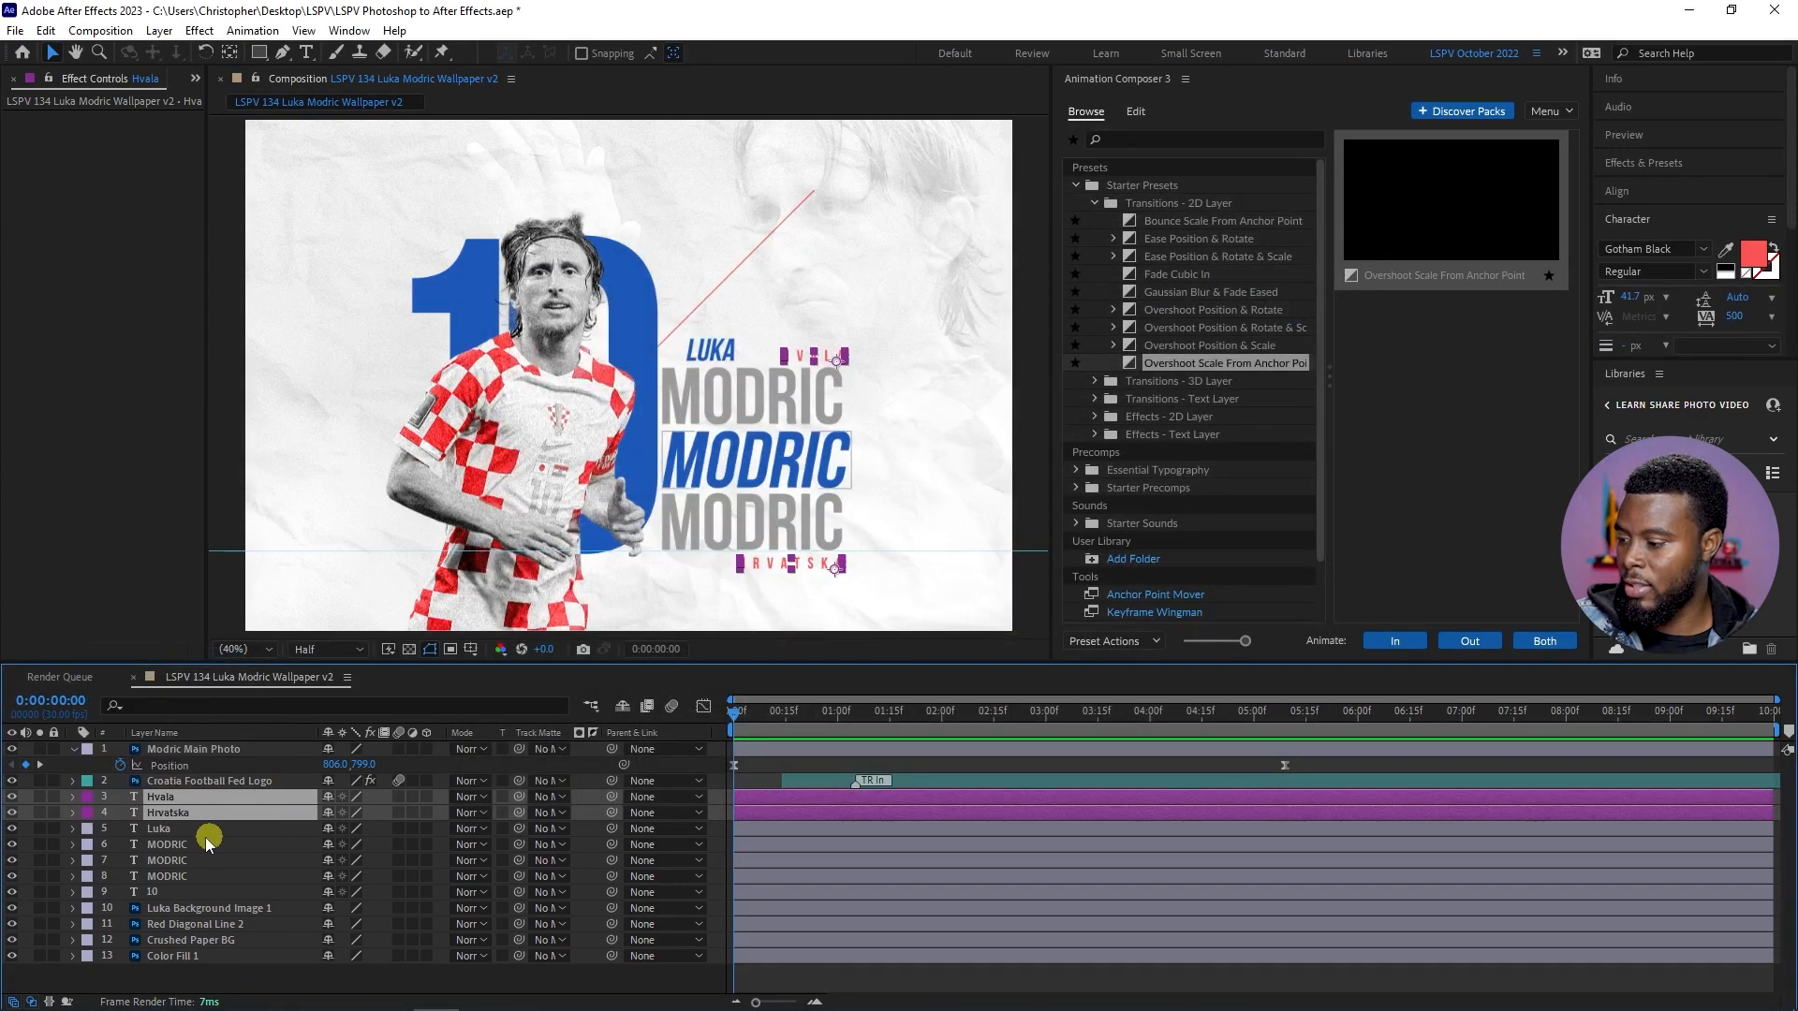
# - Change the label colour of the Luka text layer to Orange
pyautogui.click(184, 829)
pyautogui.click(87, 829)
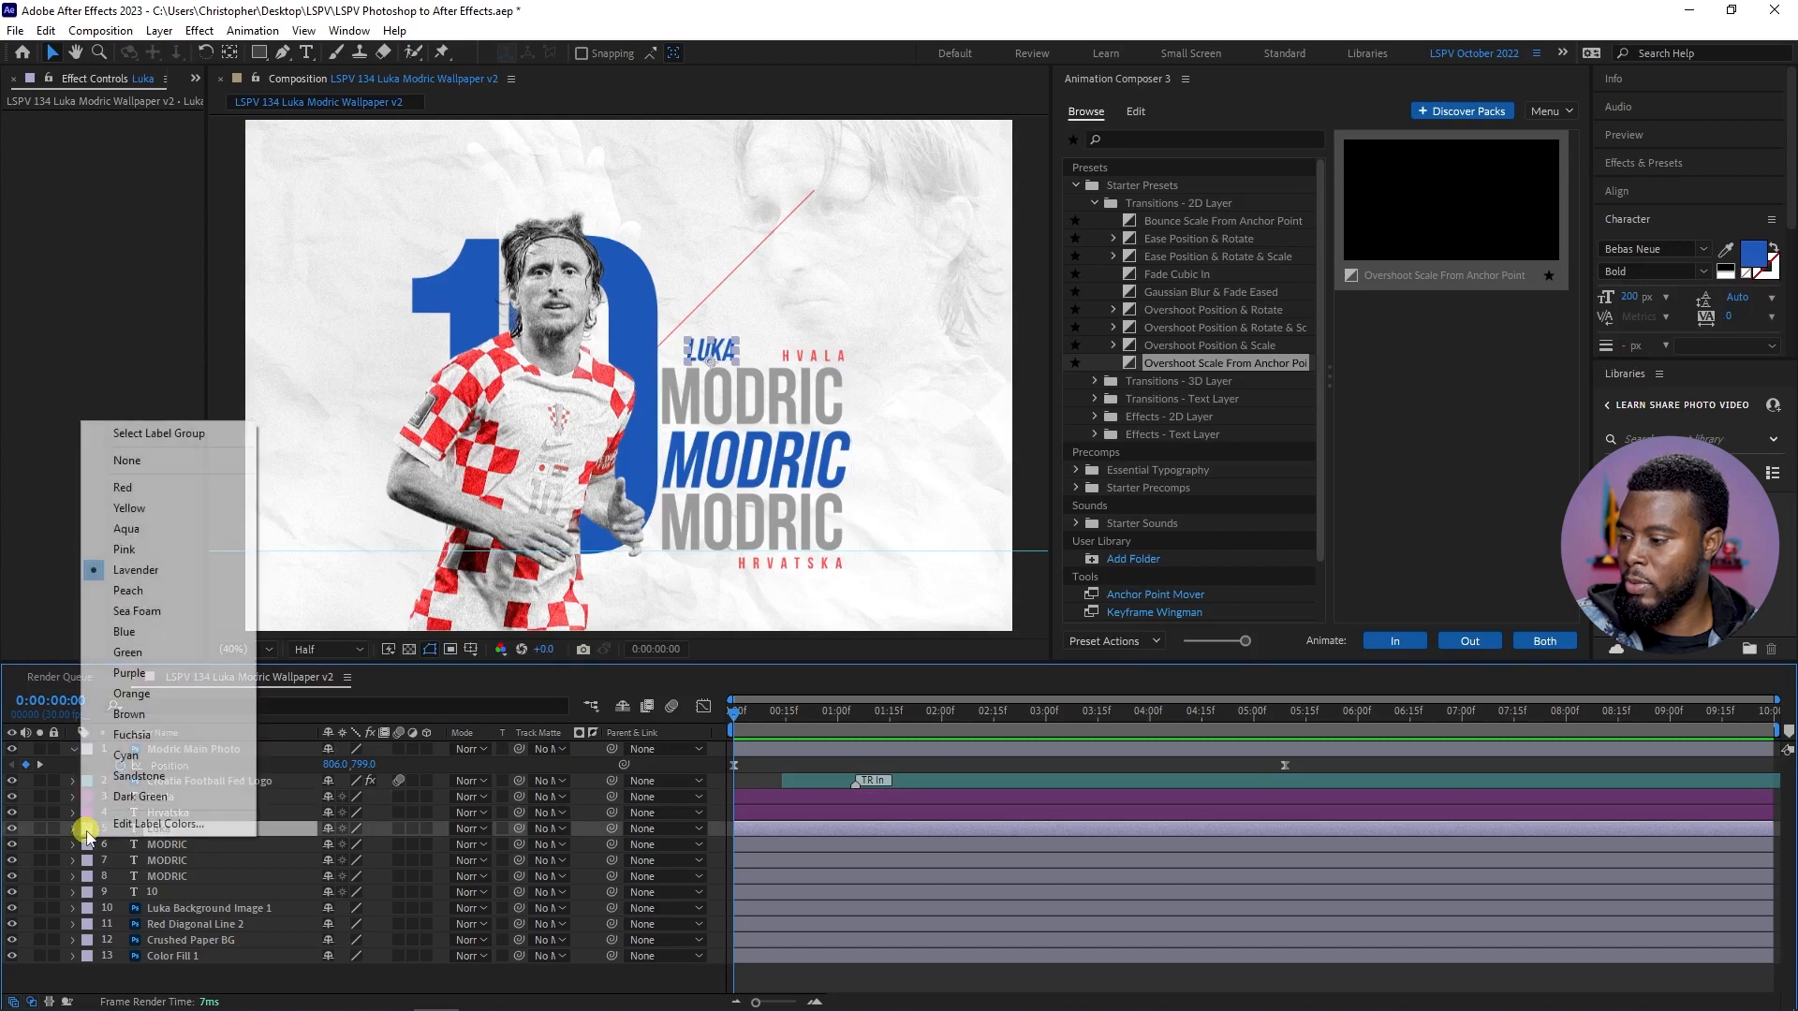
pyautogui.click(131, 694)
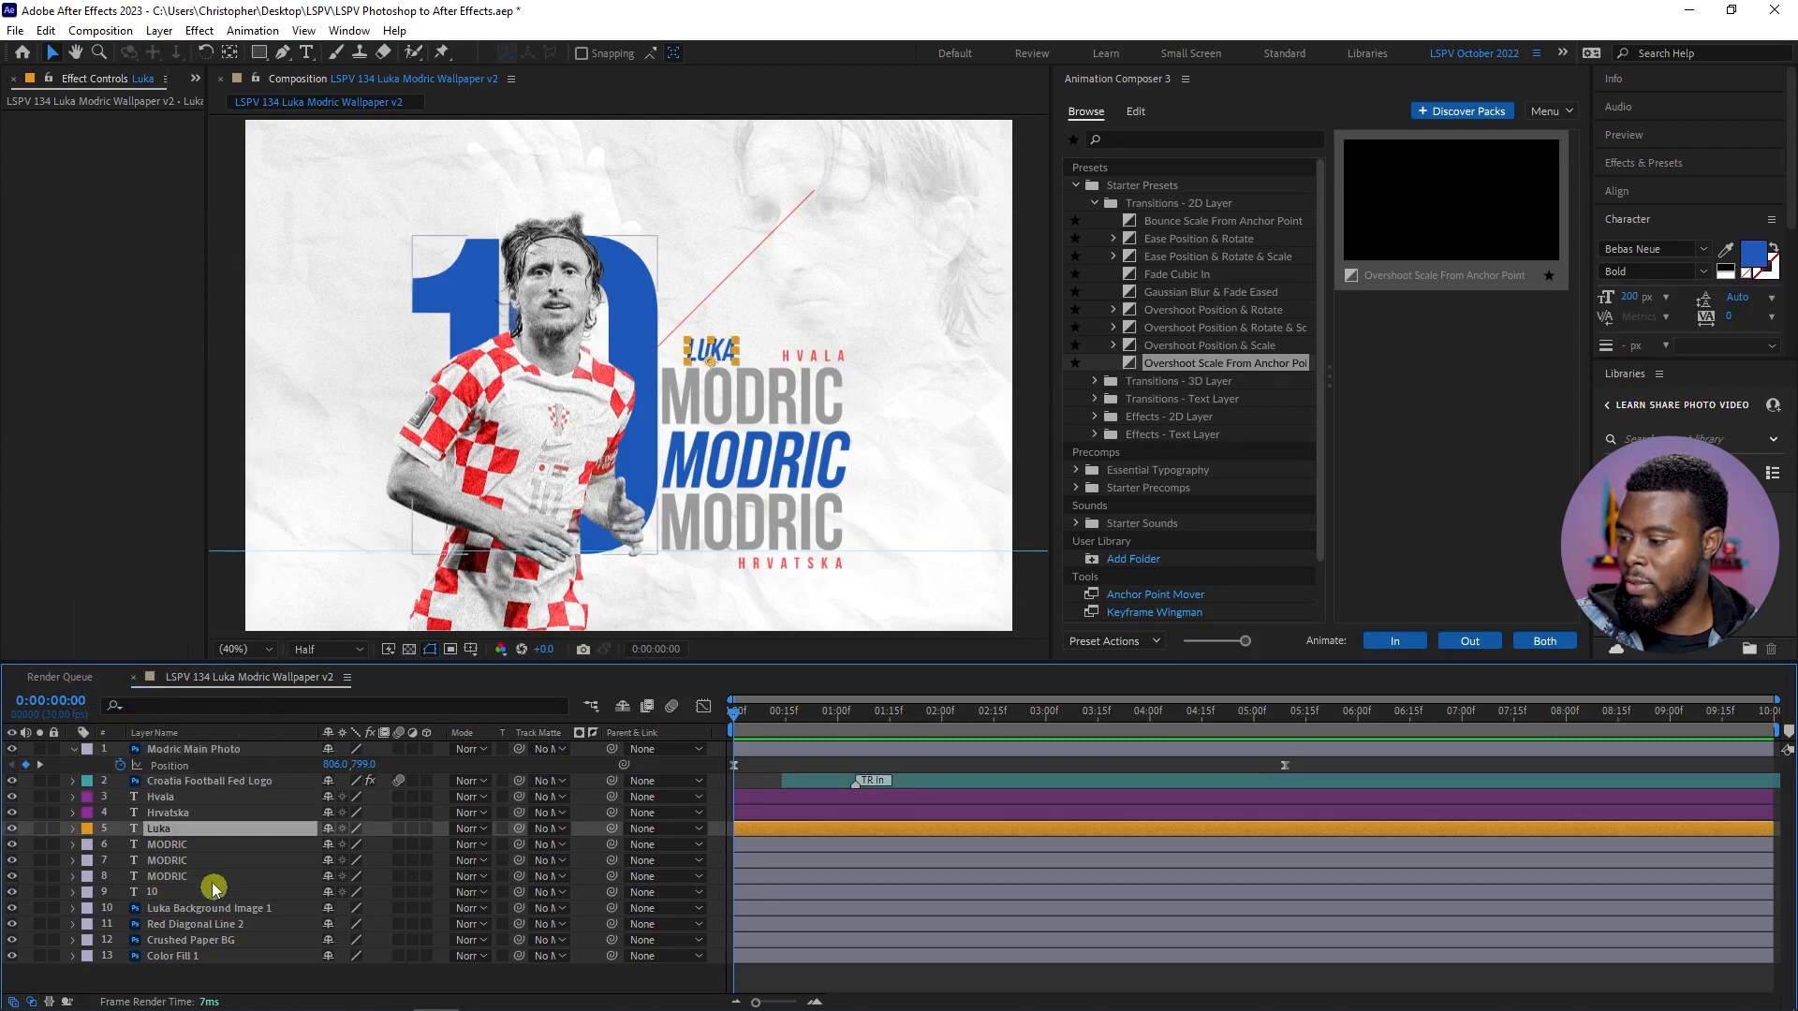
# - Assign the Fuchsia label colour to the two MODRIC text layers numbered 6 and 8, leaving out layer 7
pyautogui.click(173, 844)
pyautogui.keyDown('shift'); pyautogui.click(188, 878); pyautogui.keyUp('shift')
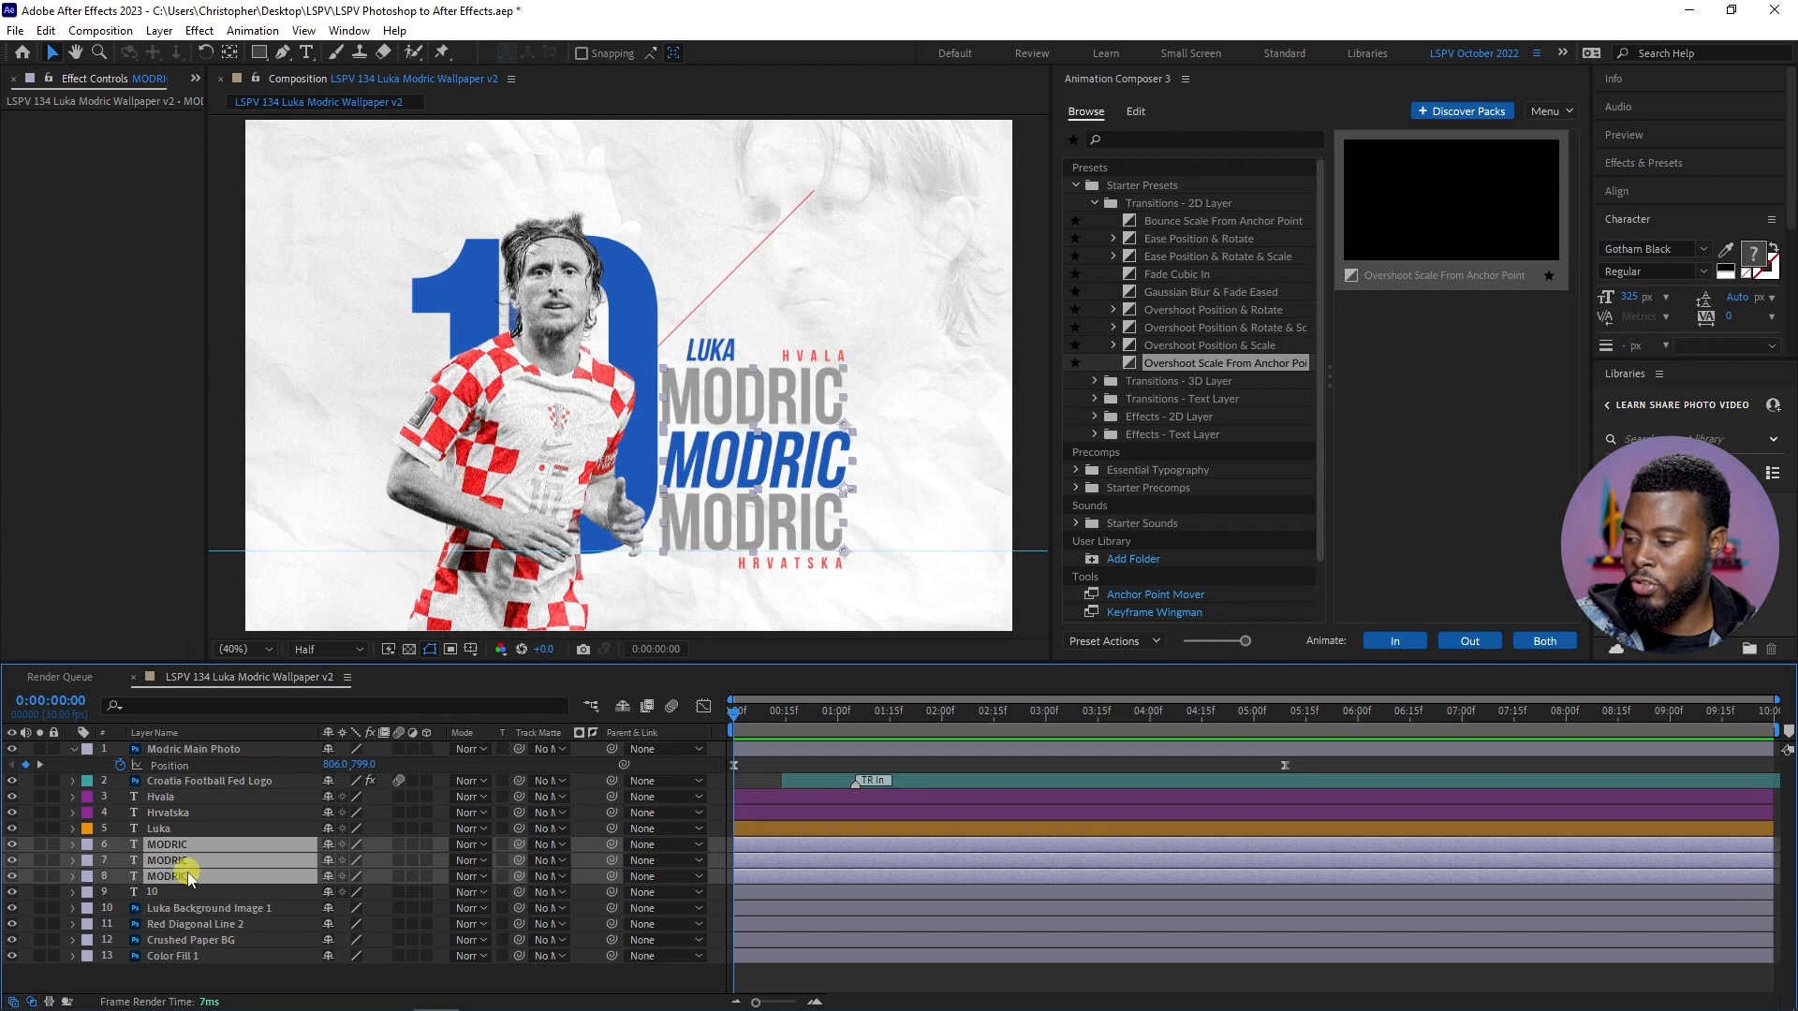
pyautogui.click(12, 859)
pyautogui.click(12, 860)
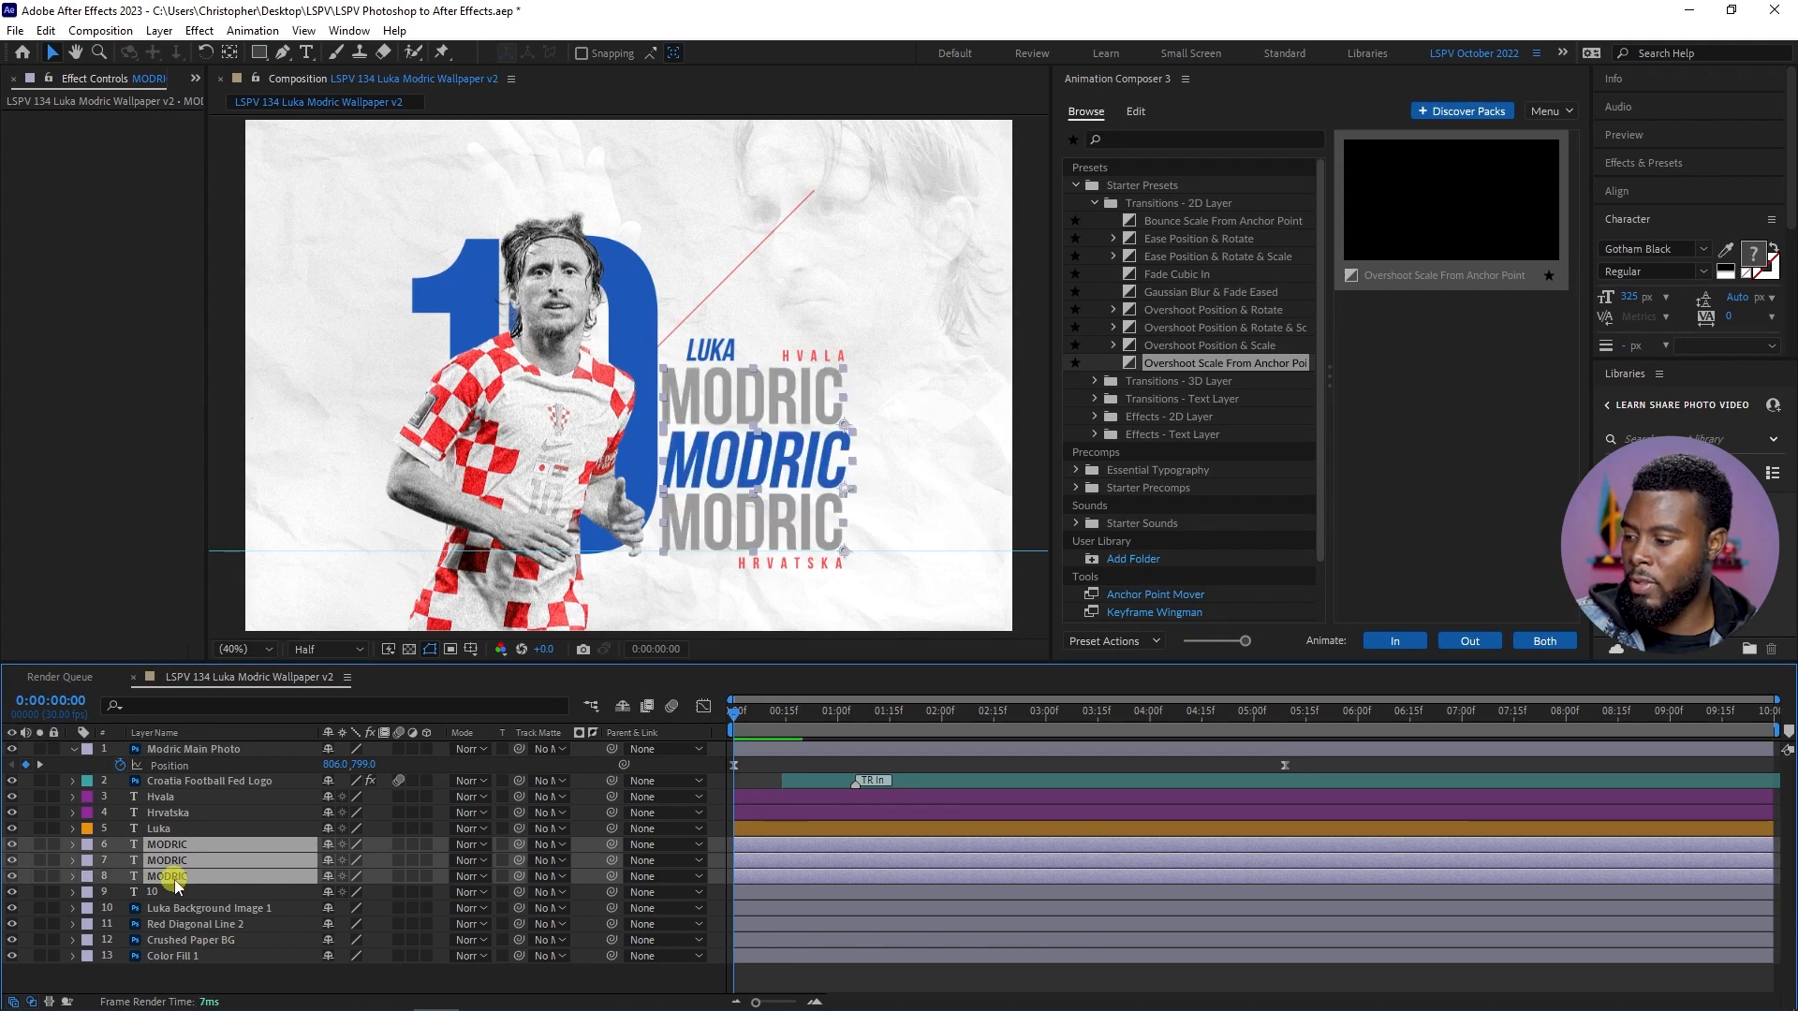
pyautogui.click(180, 843)
pyautogui.keyDown('ctrl'); pyautogui.click(181, 877); pyautogui.keyUp('ctrl')
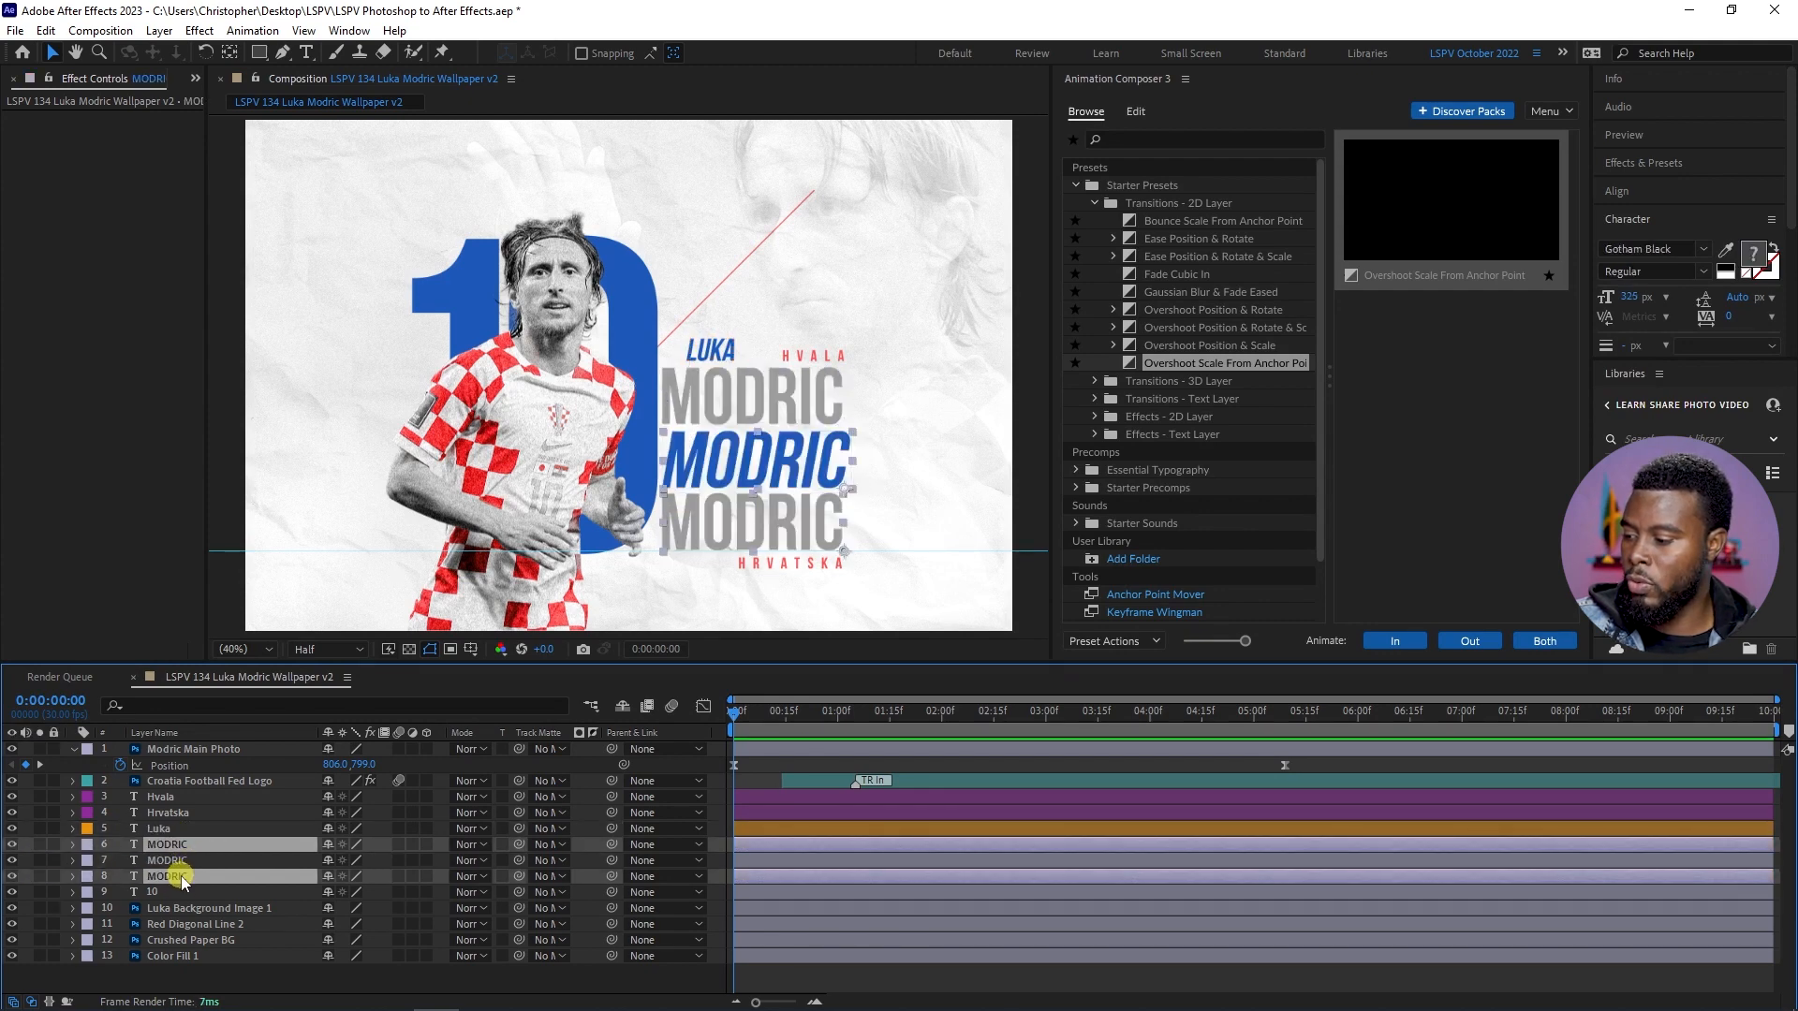
pyautogui.click(87, 844)
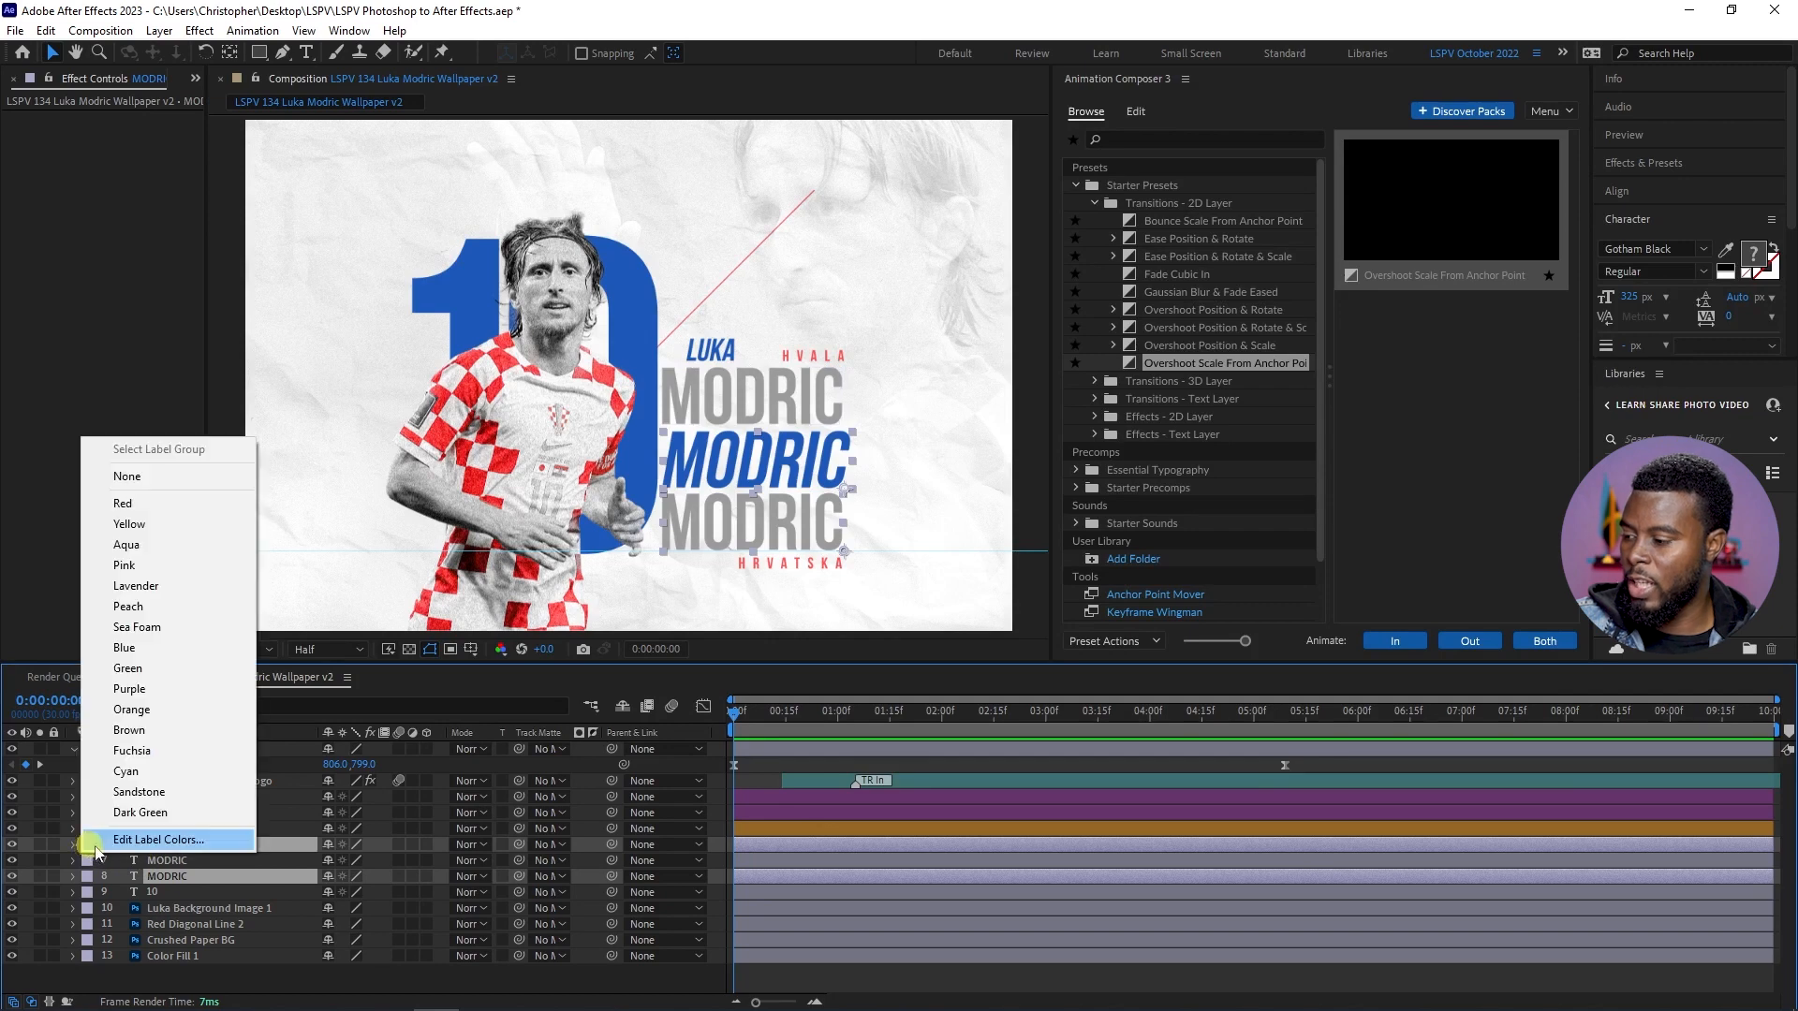
# - Give the remaining MODRIC text layer, number 7, the Blue label colour
pyautogui.click(178, 860)
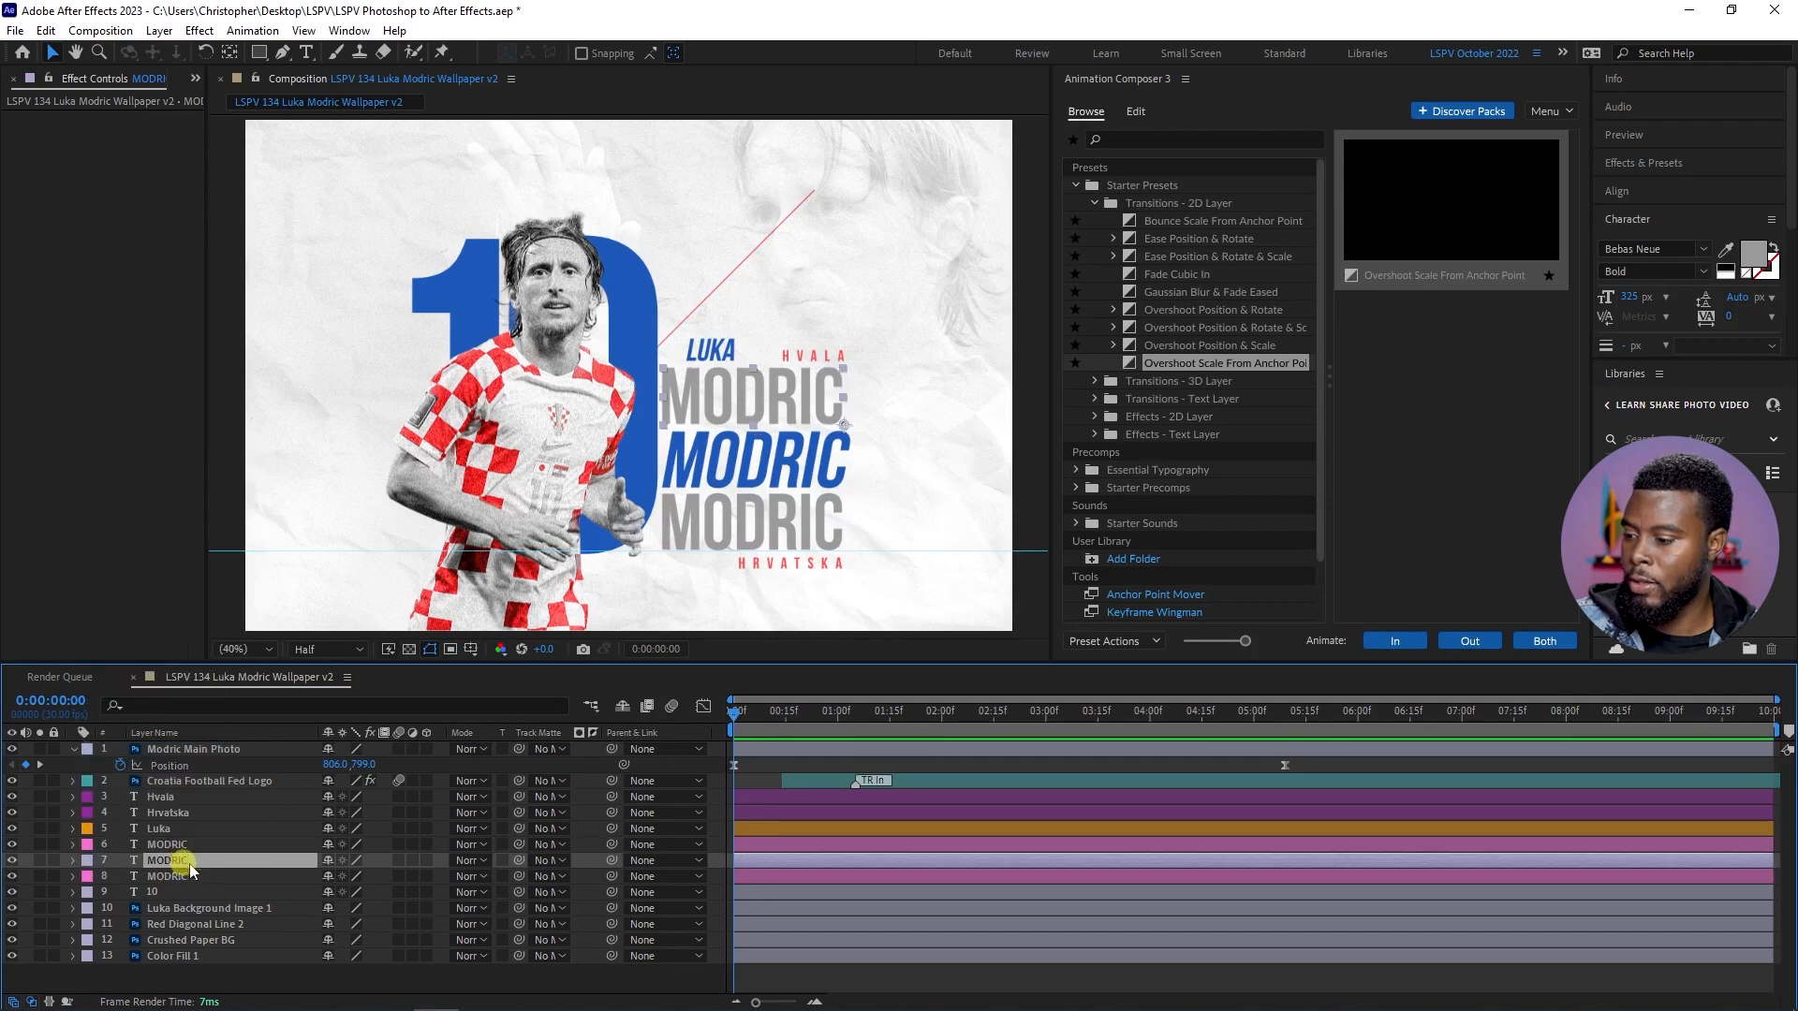
pyautogui.click(87, 863)
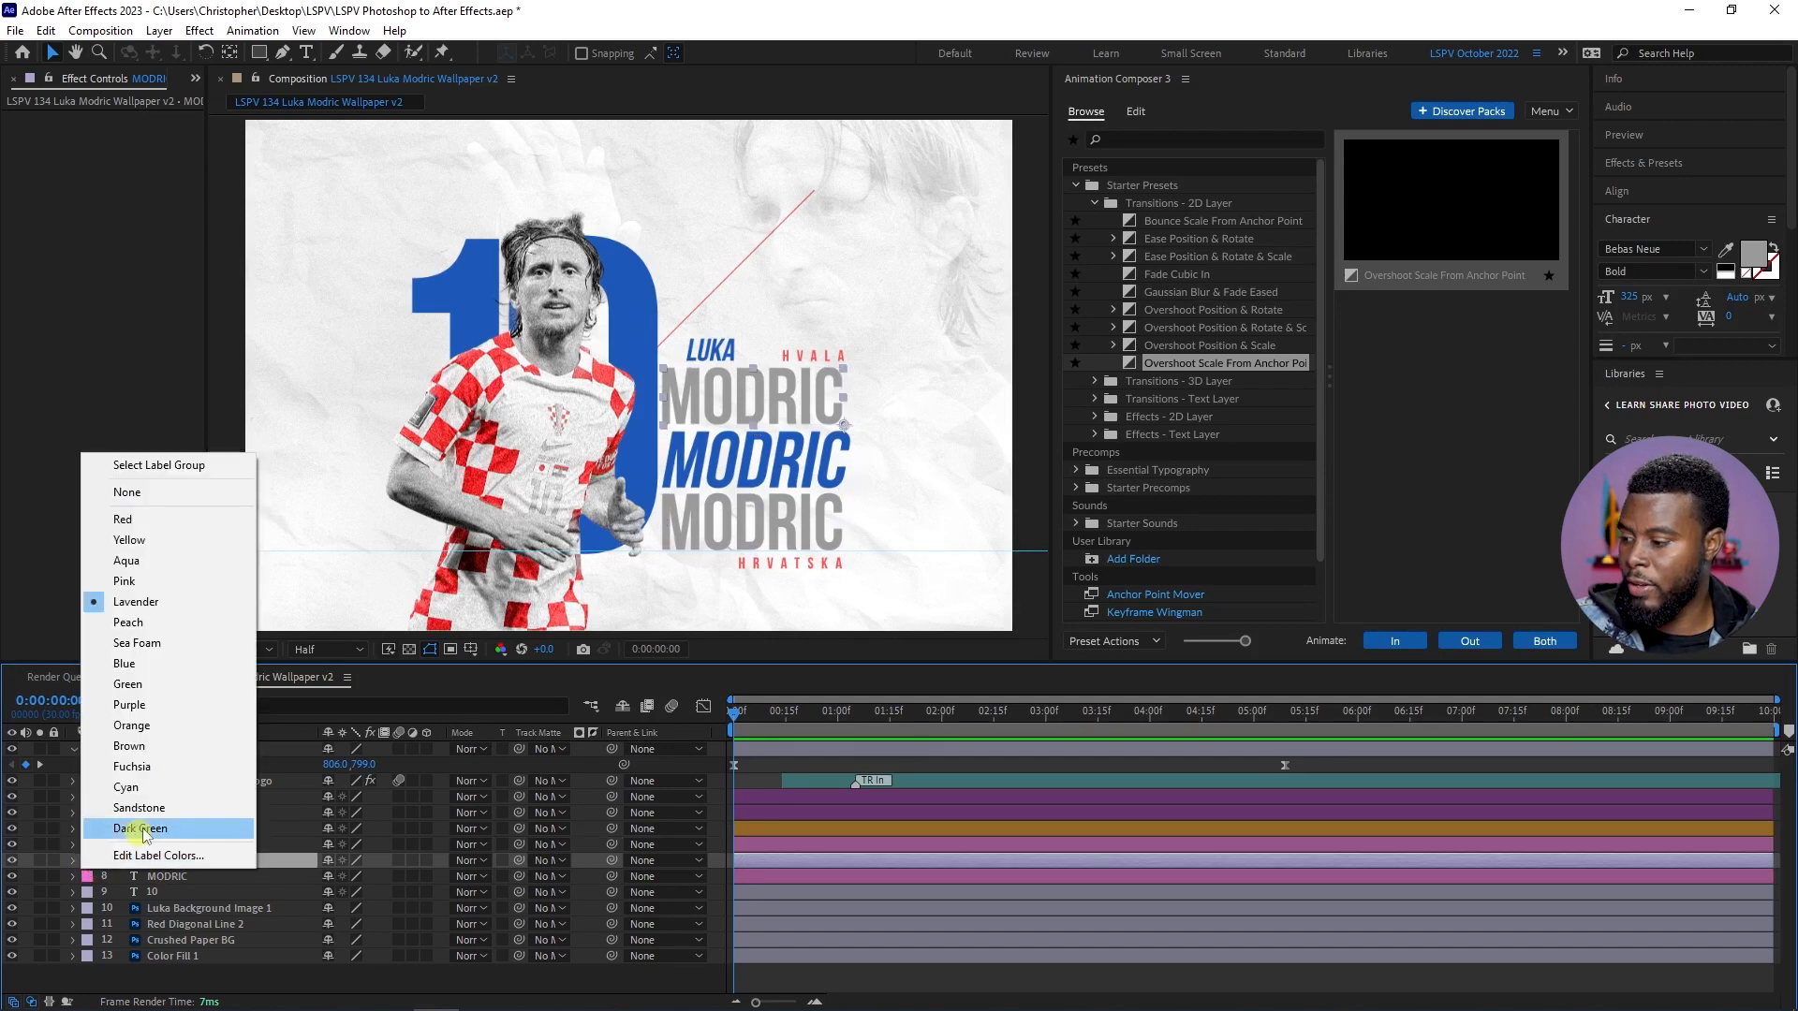
pyautogui.click(140, 655)
pyautogui.click(175, 876)
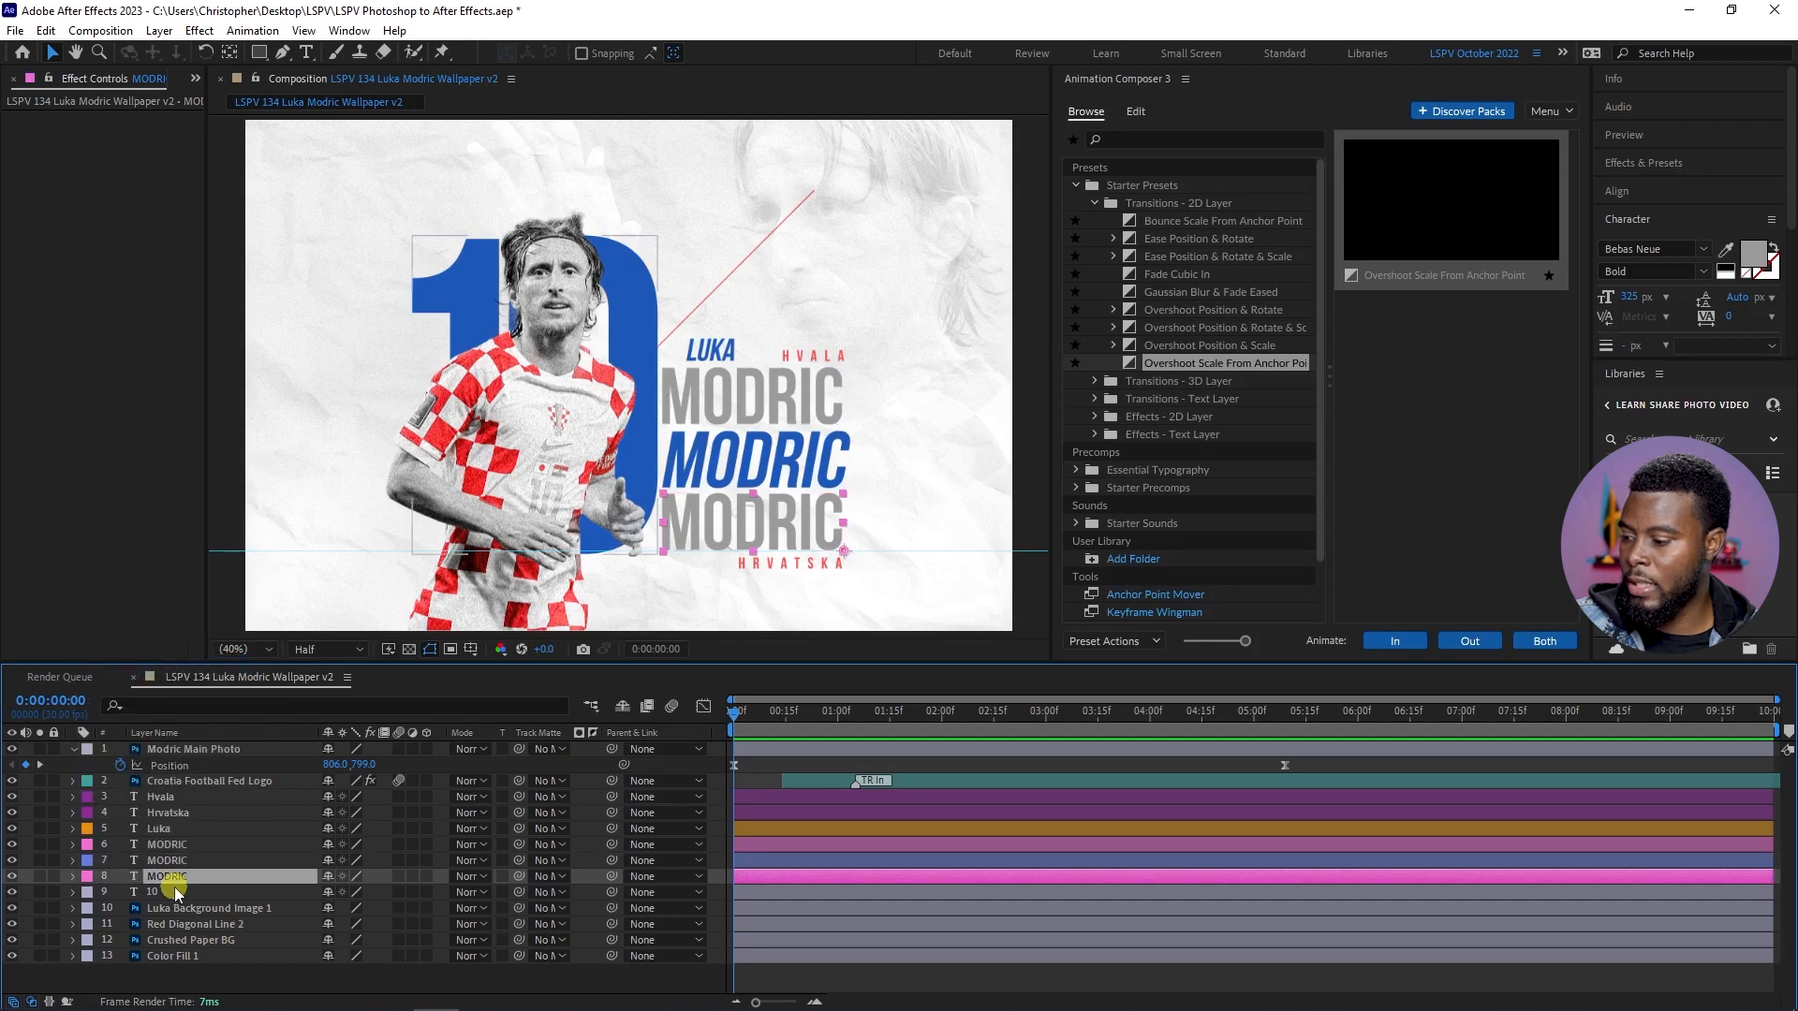
# - Set the label colour of the 10 text layer to Aqua
pyautogui.click(164, 895)
pyautogui.click(87, 895)
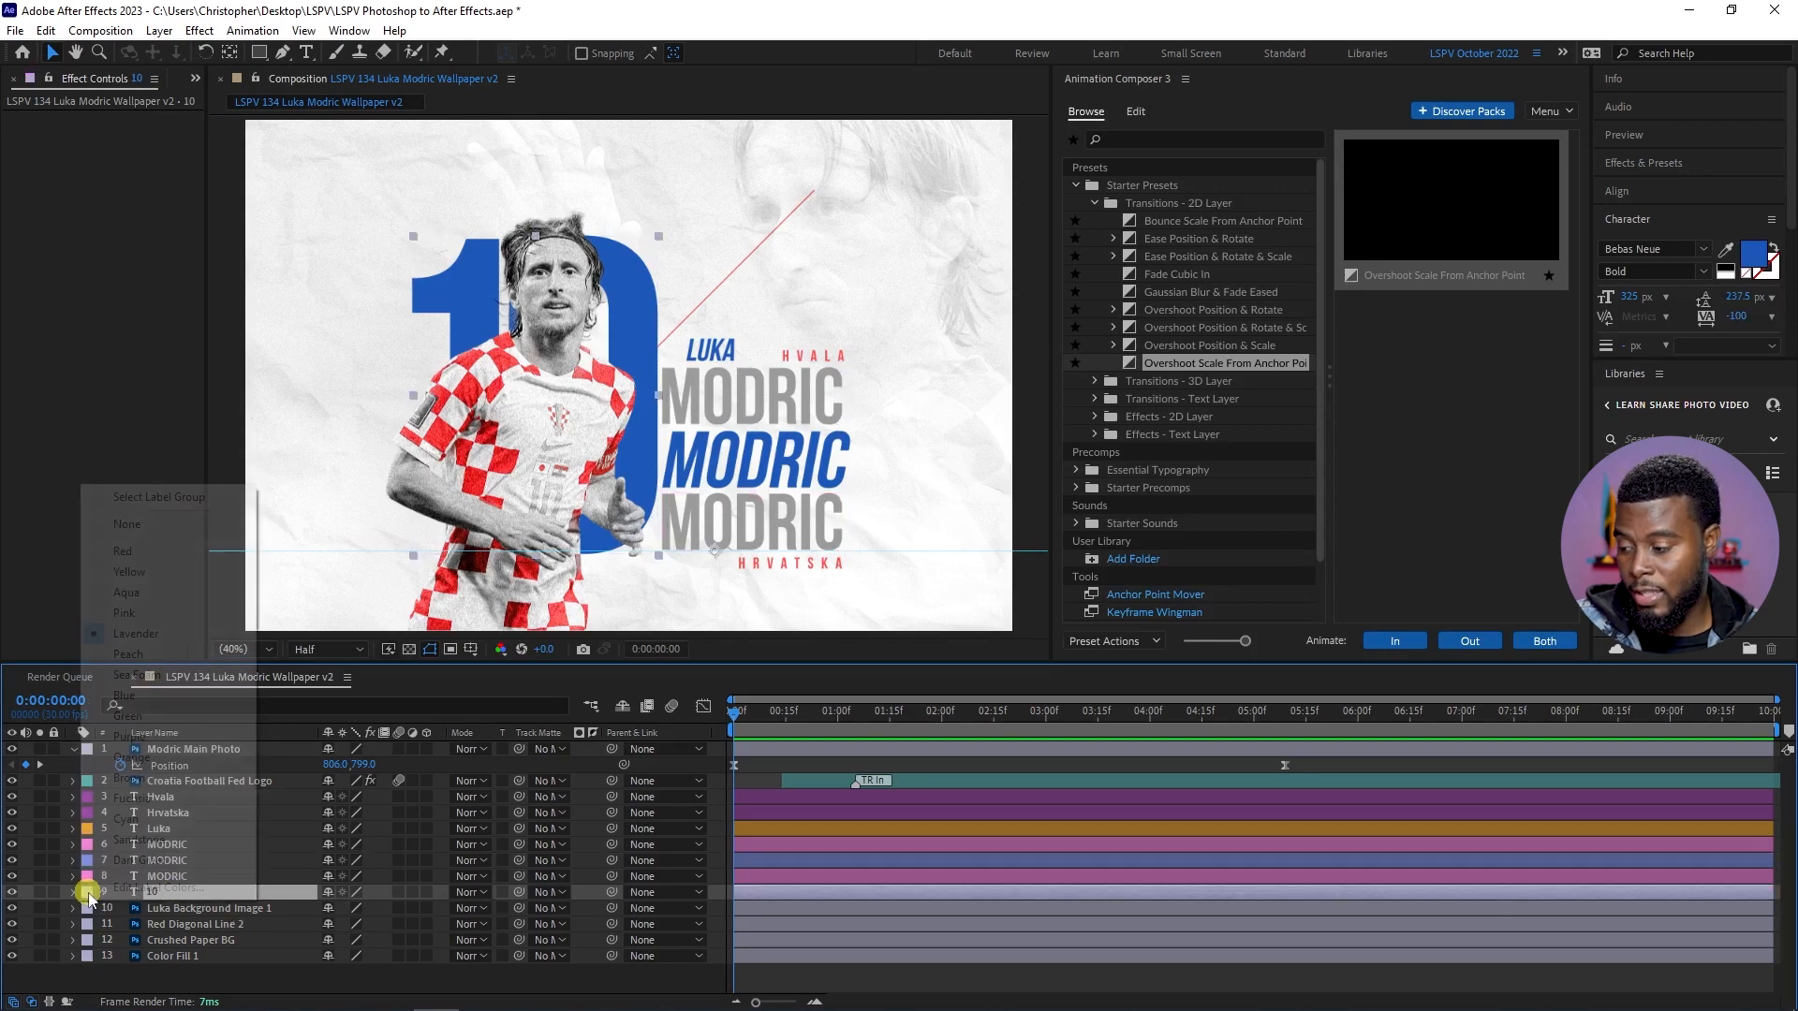
pyautogui.click(150, 592)
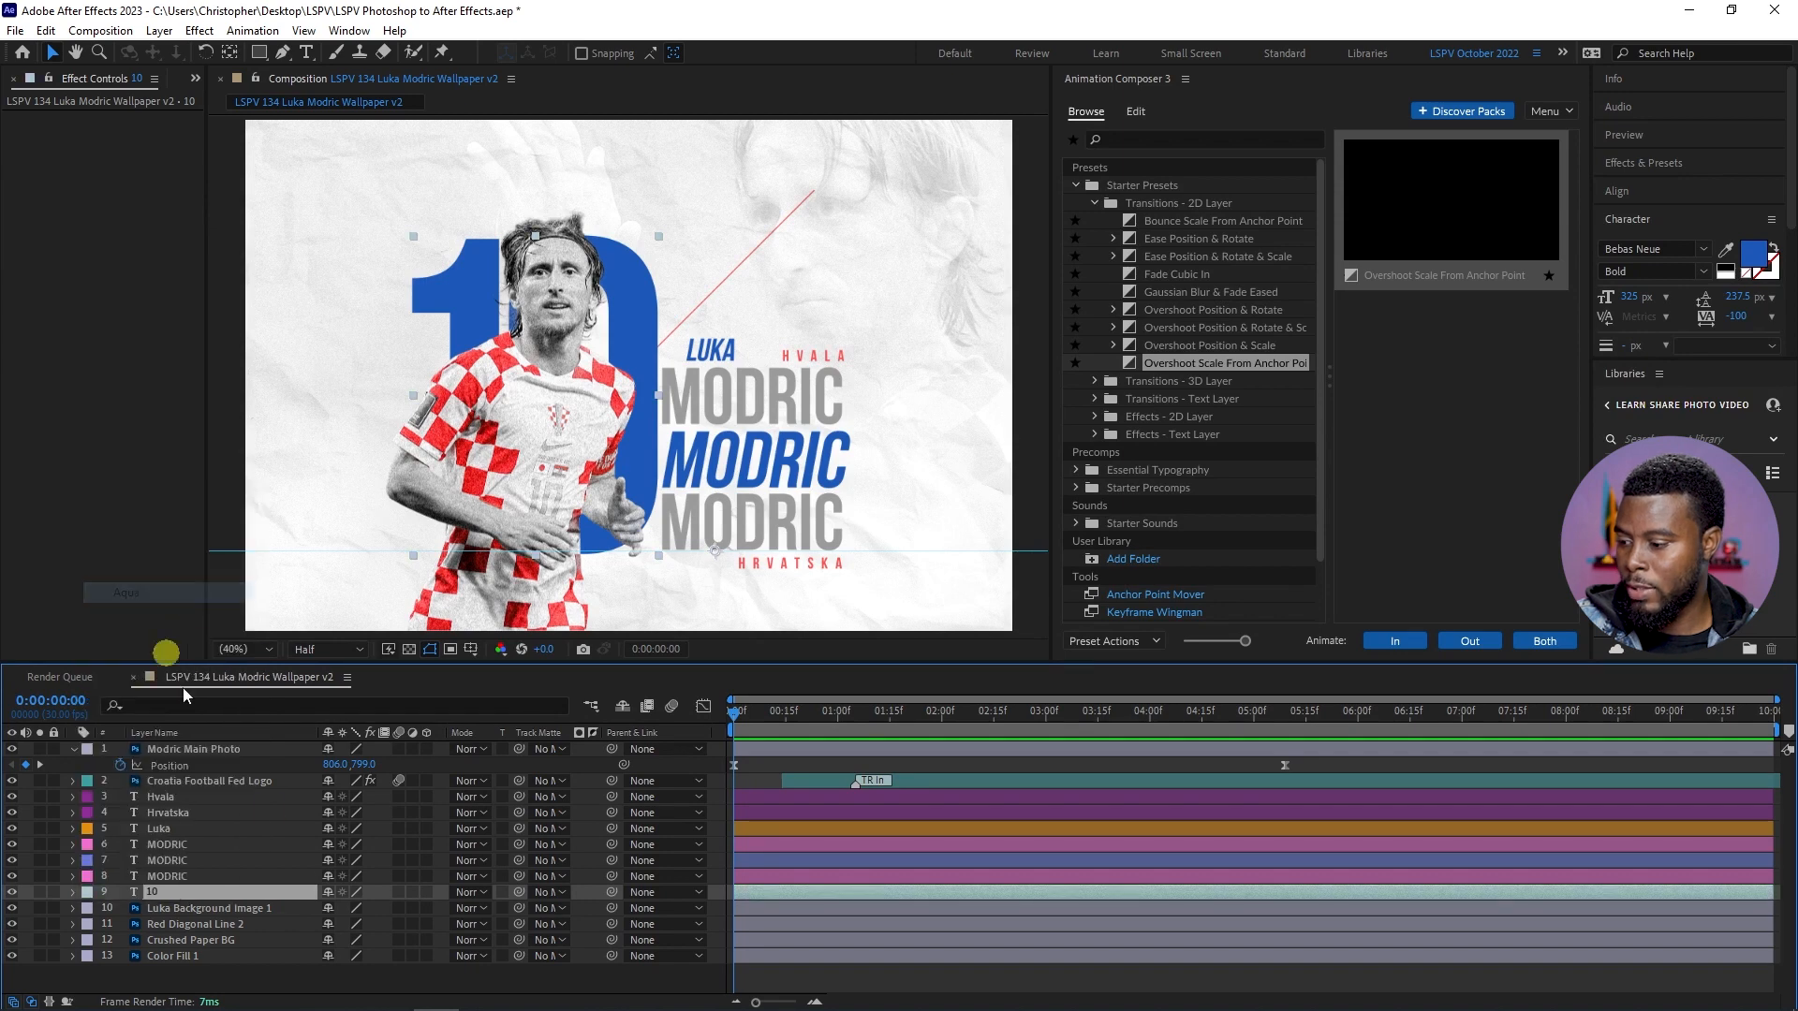
# - Toggle the Luka Background Image 1 layer's visibility to identify it, and set its label colour to Sea Foam
pyautogui.click(195, 910)
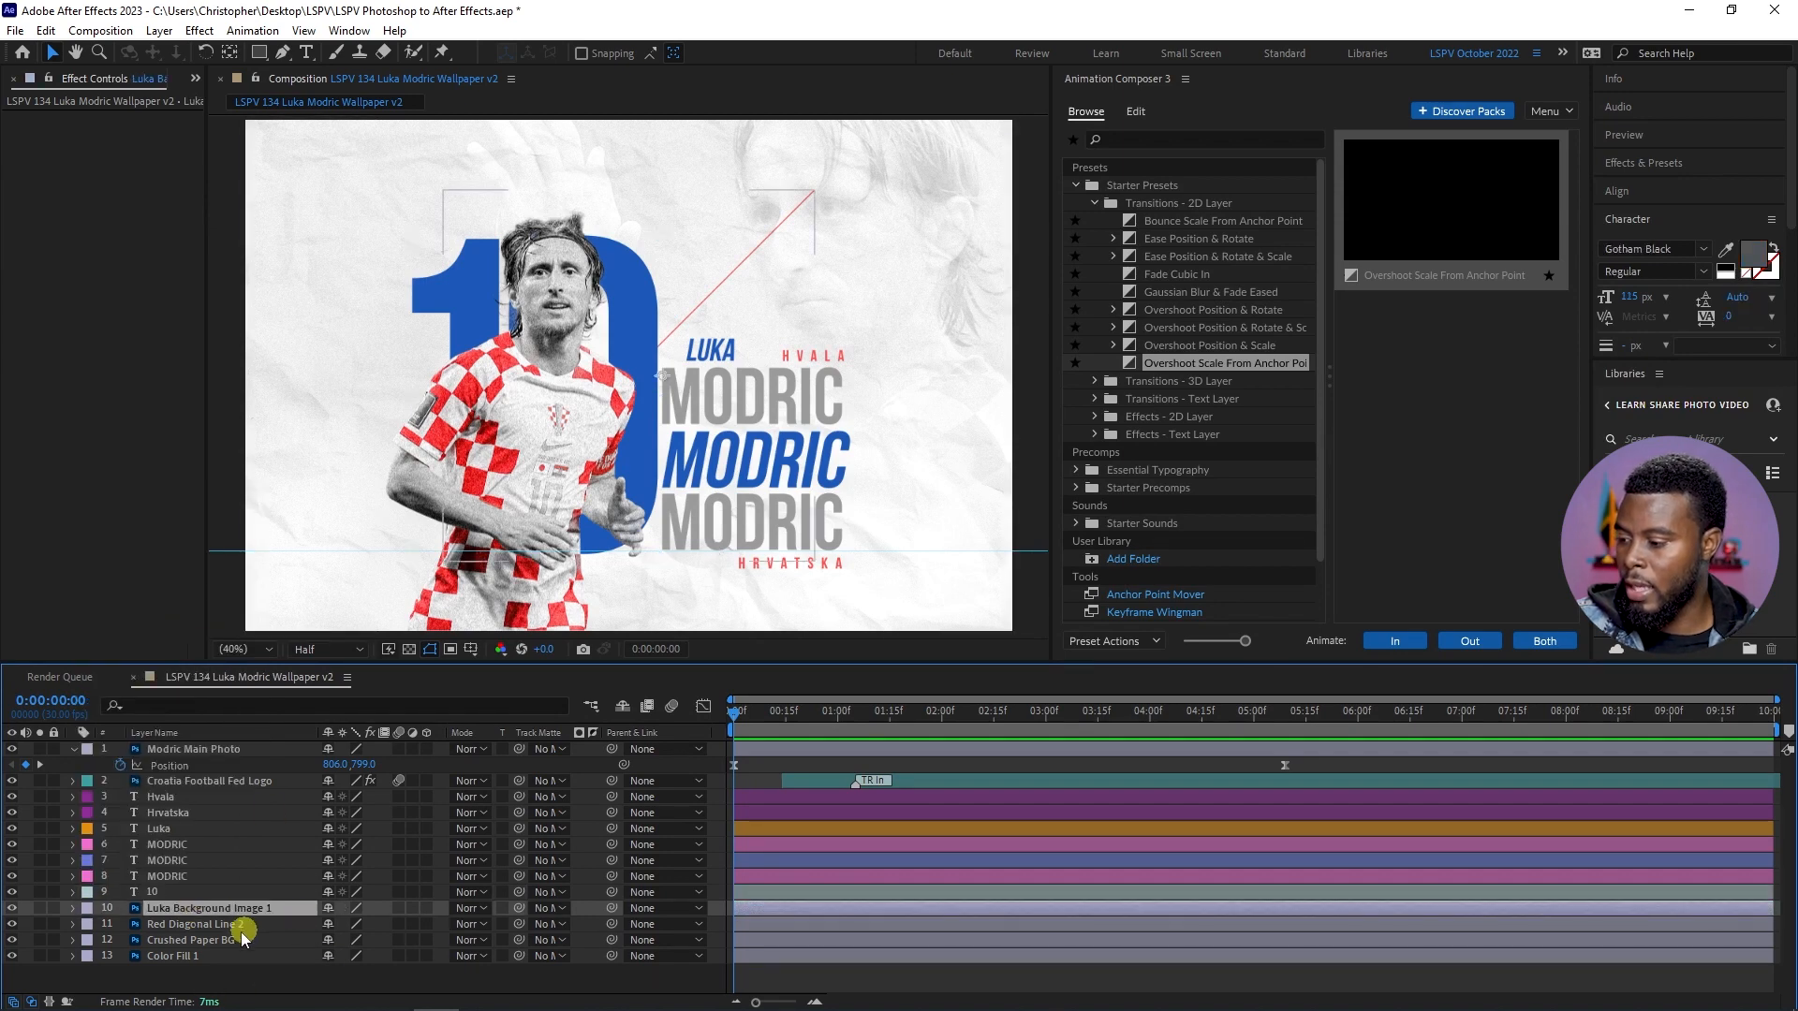
pyautogui.click(13, 908)
pyautogui.click(12, 908)
pyautogui.click(13, 908)
pyautogui.click(12, 908)
pyautogui.click(87, 909)
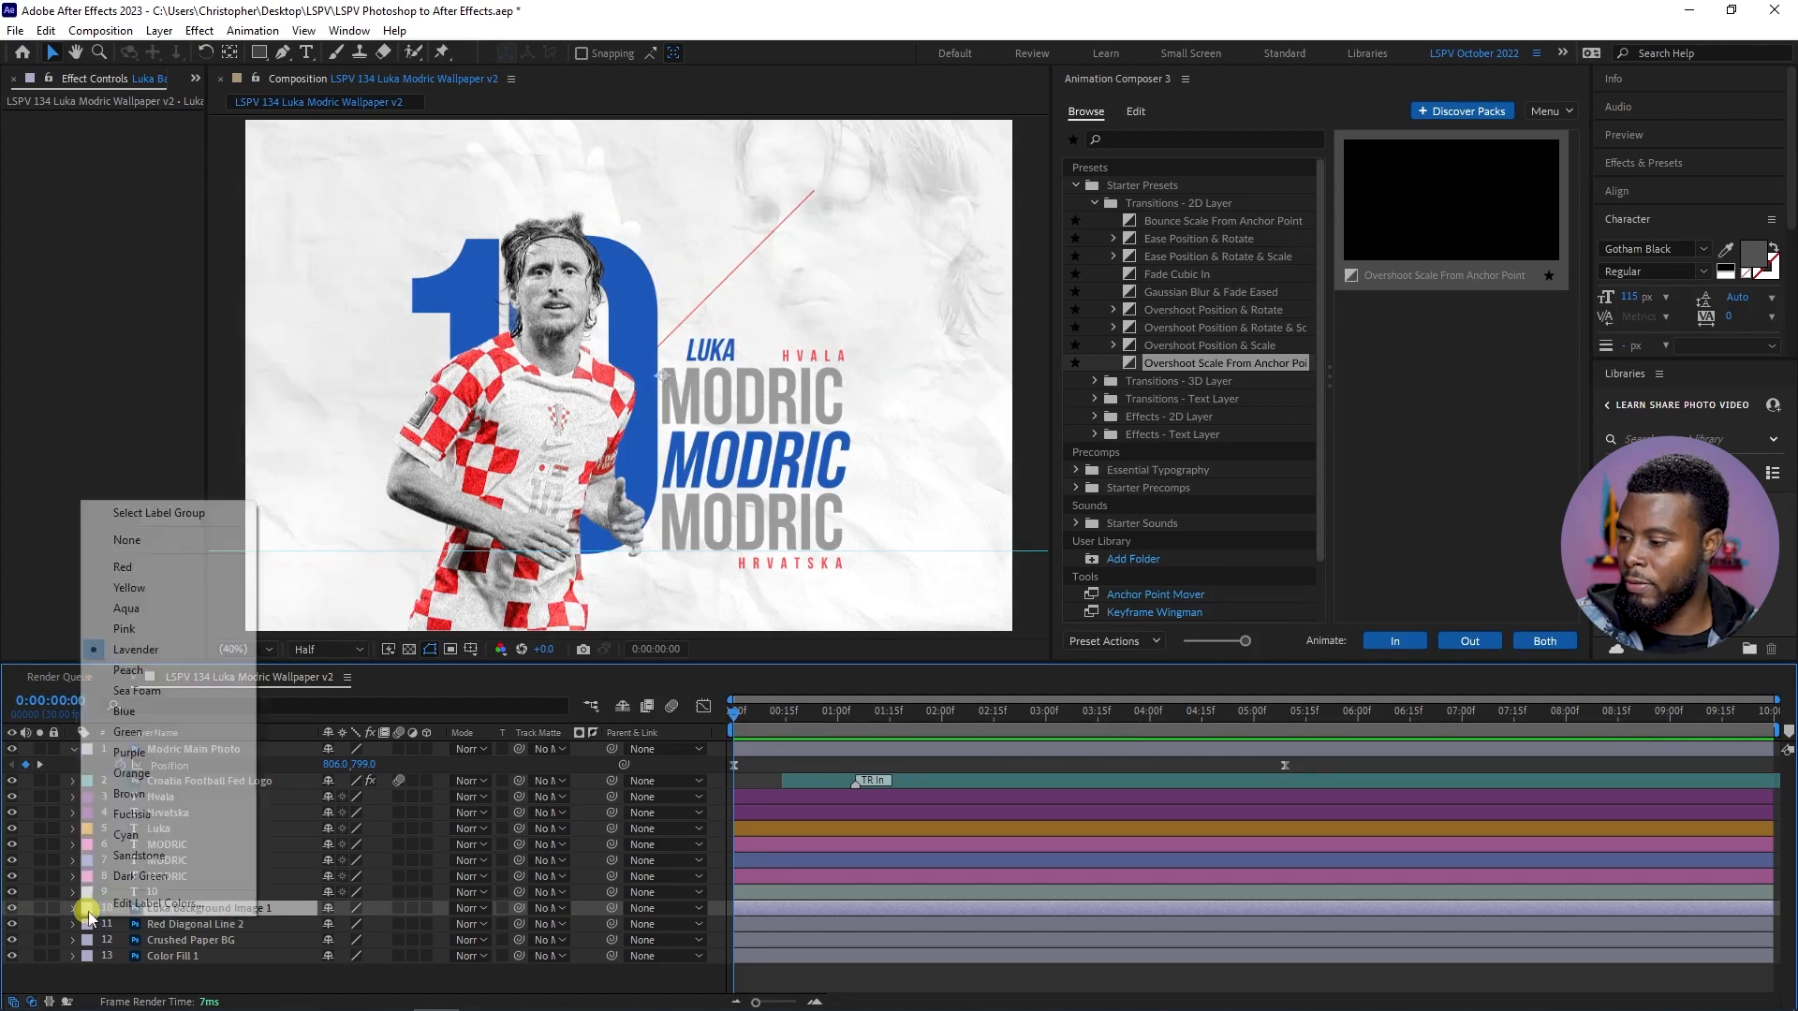
pyautogui.click(186, 693)
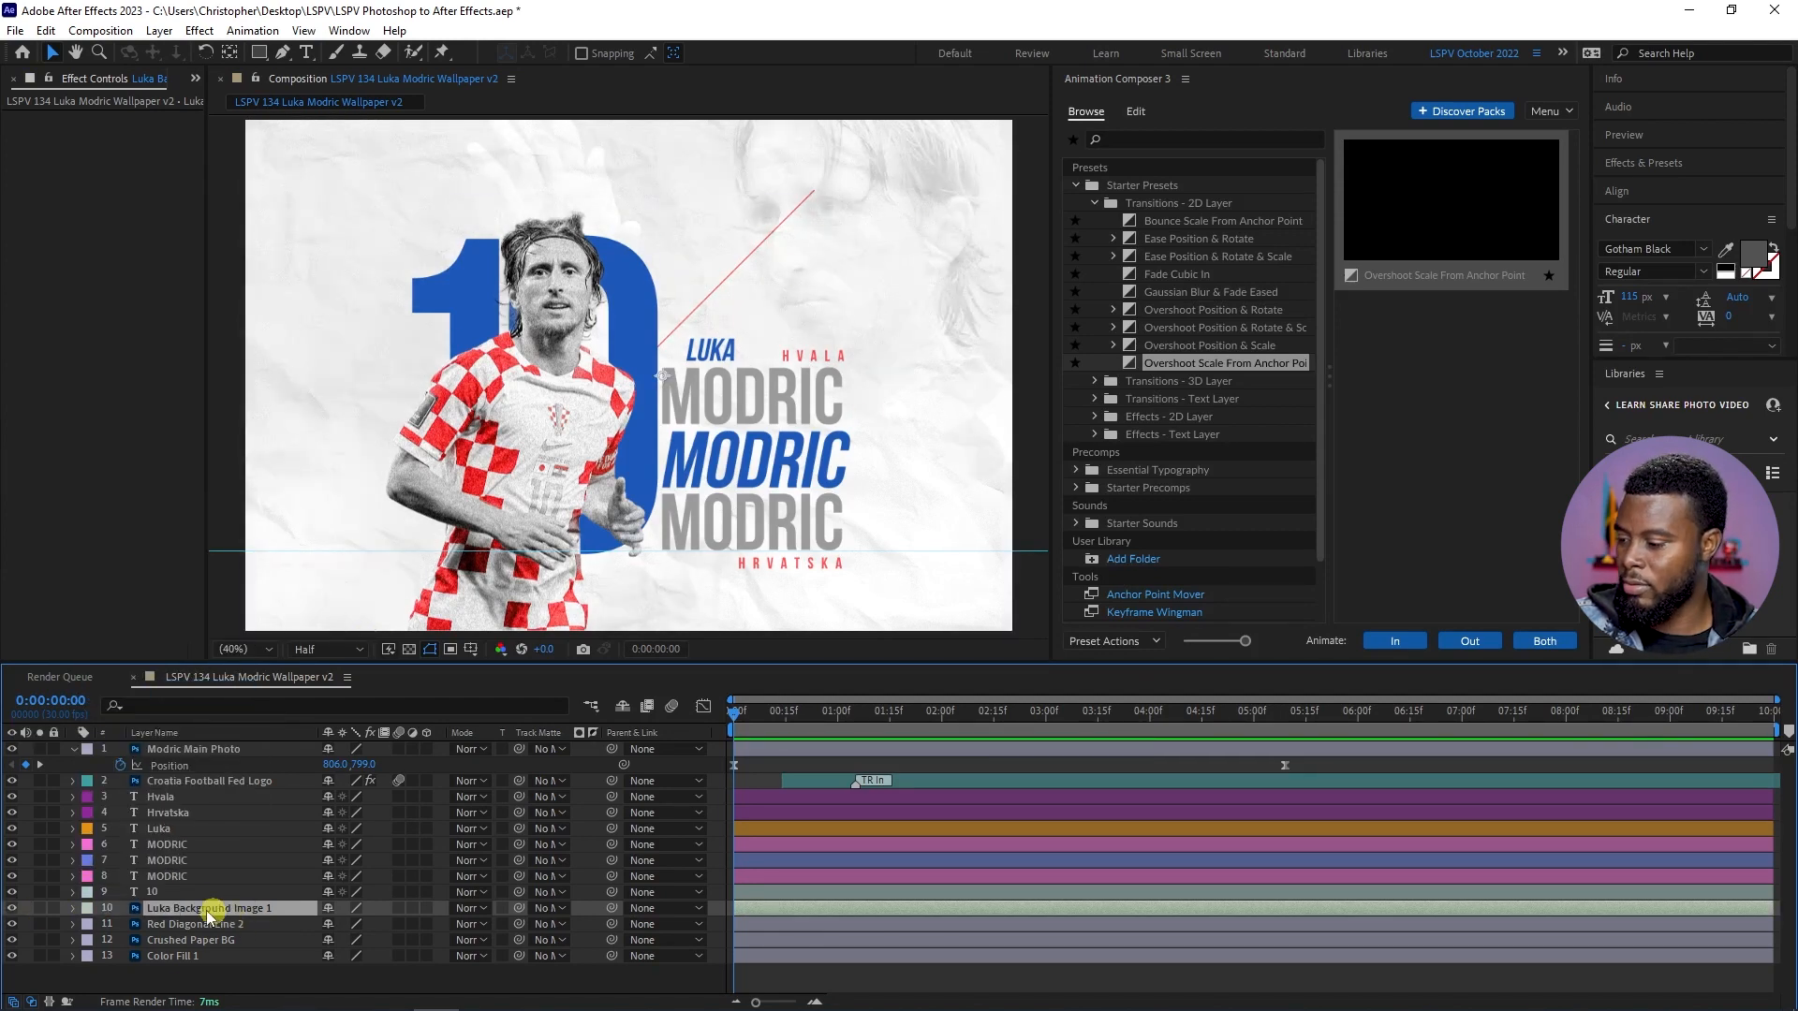
# - Check which element the Red Diagonal Line 2 layer holds by toggling its visibility, and set its label colour to Green
pyautogui.click(198, 924)
pyautogui.click(206, 940)
pyautogui.click(182, 956)
pyautogui.click(186, 940)
pyautogui.click(194, 925)
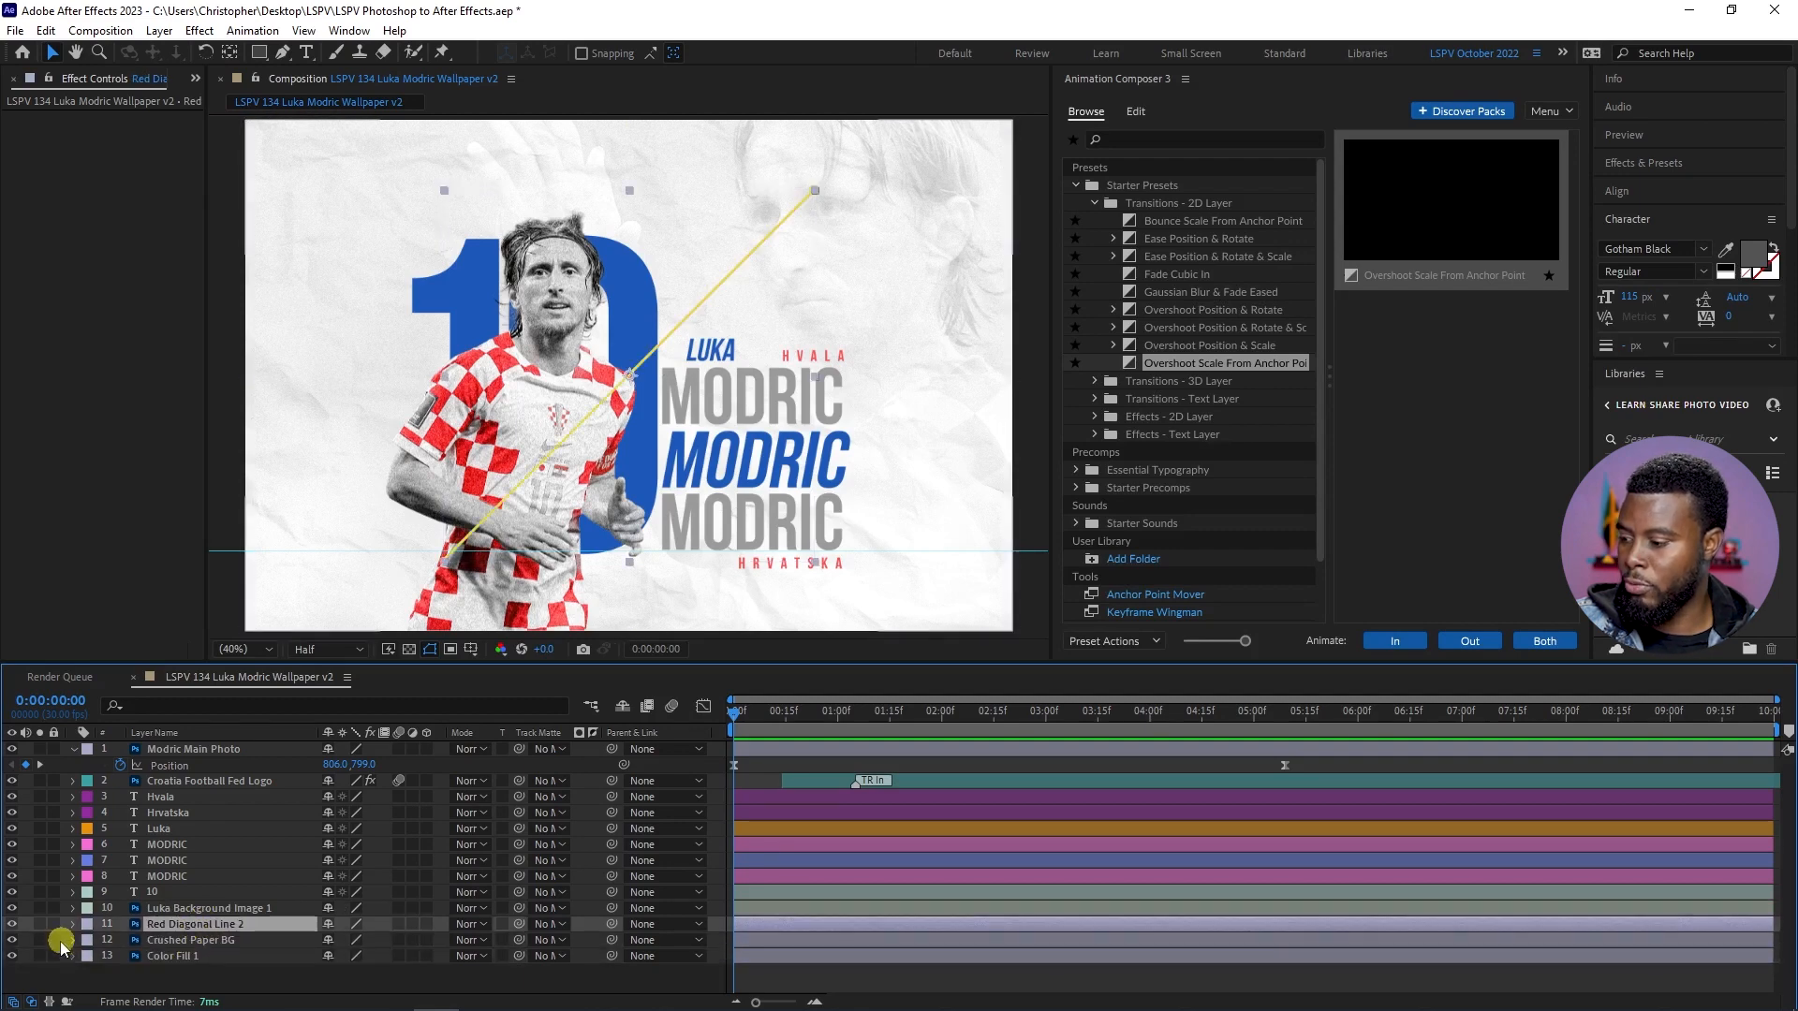
pyautogui.click(13, 924)
pyautogui.click(12, 925)
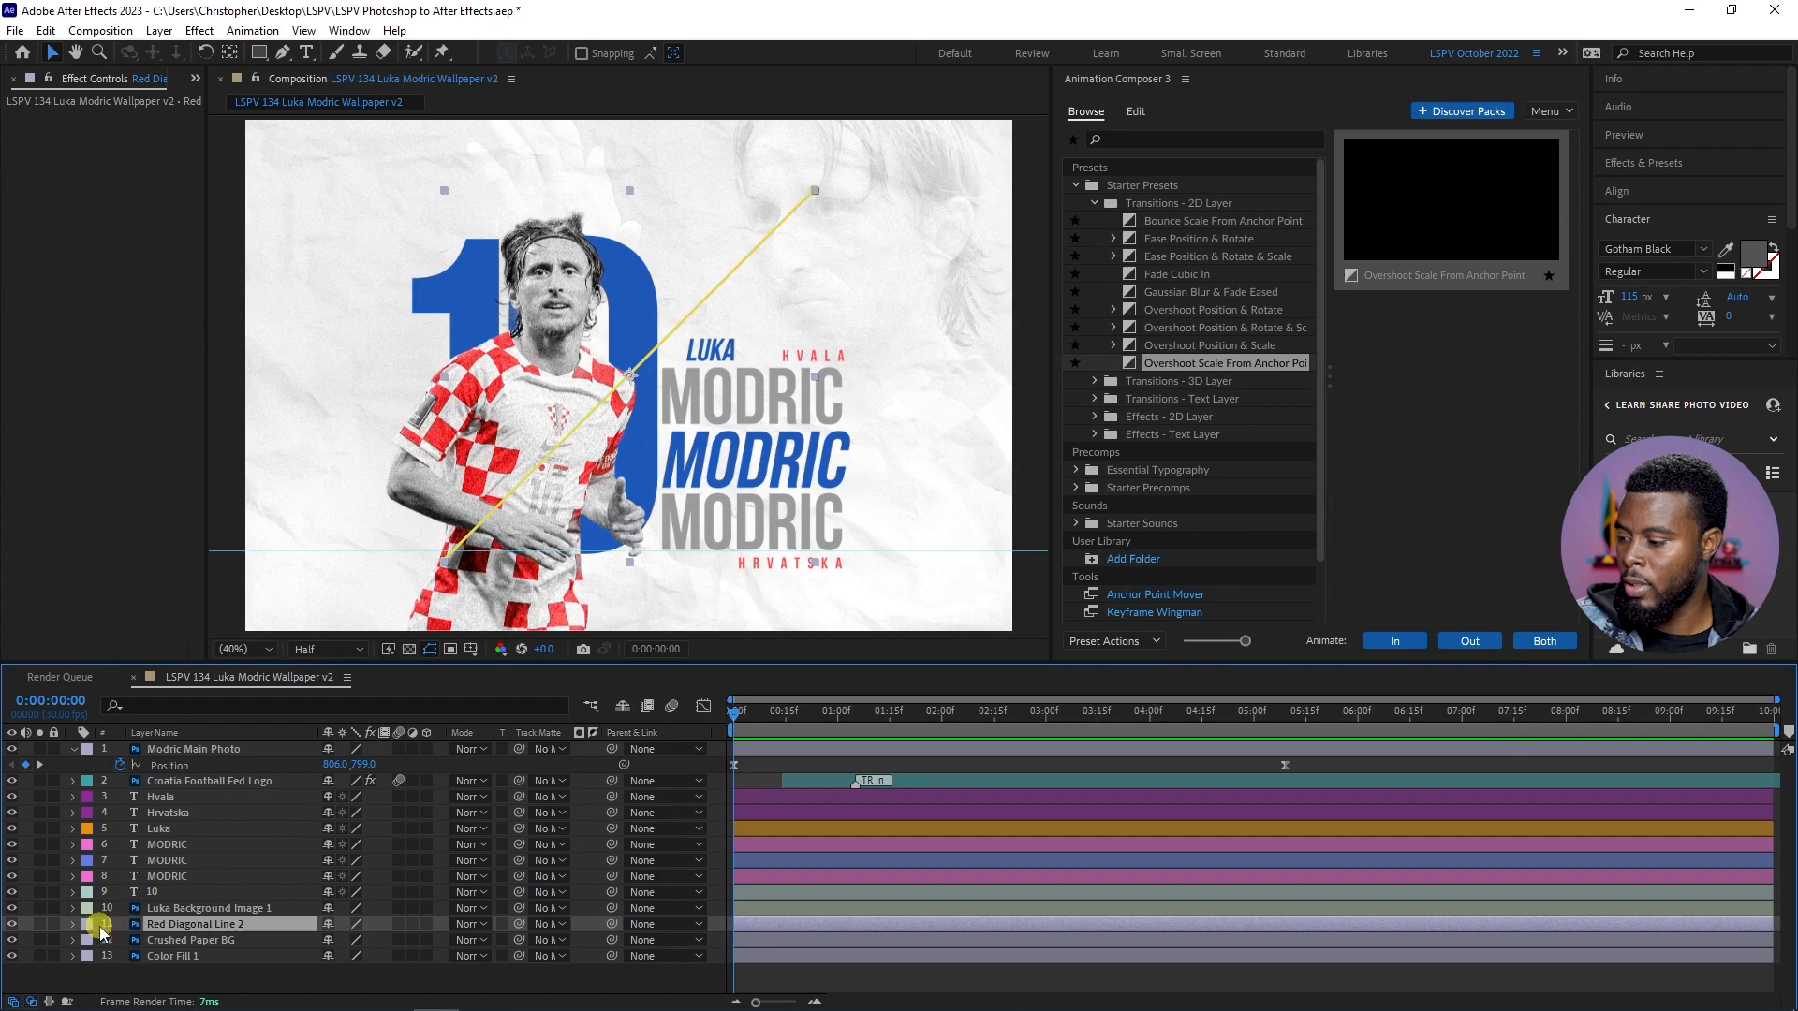
pyautogui.click(89, 924)
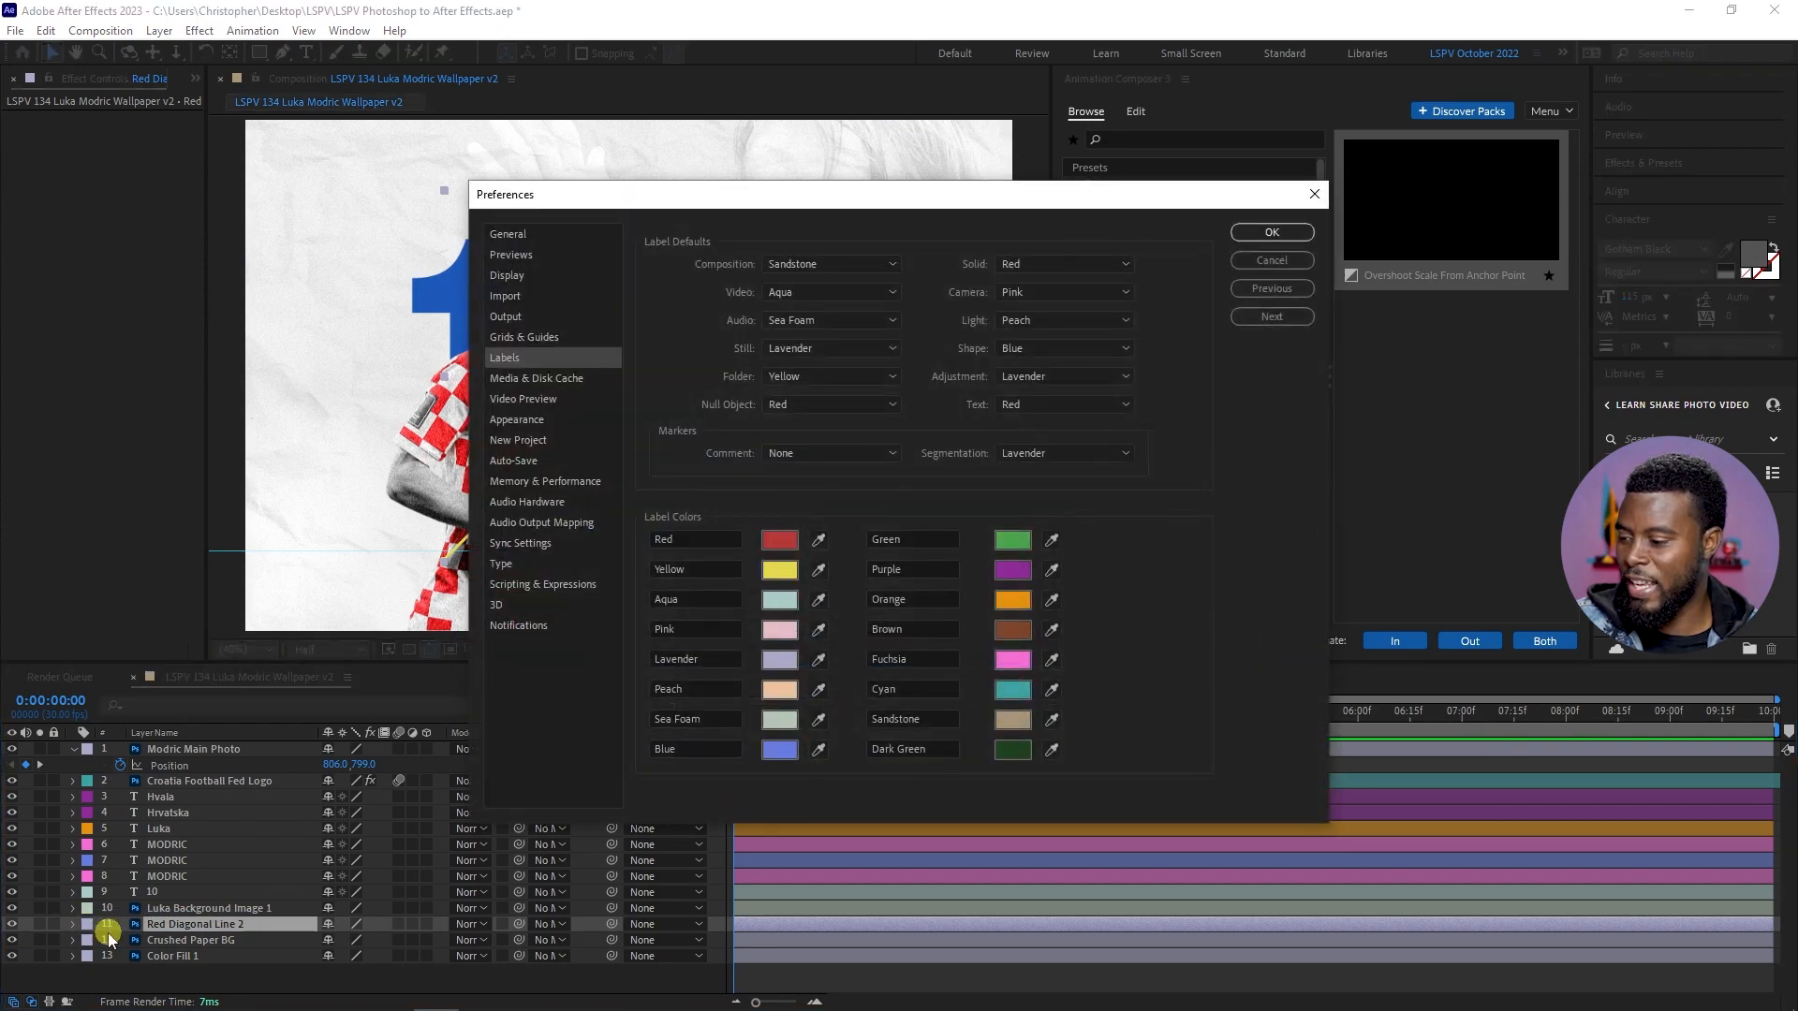
pyautogui.press('Escape')
pyautogui.click(89, 925)
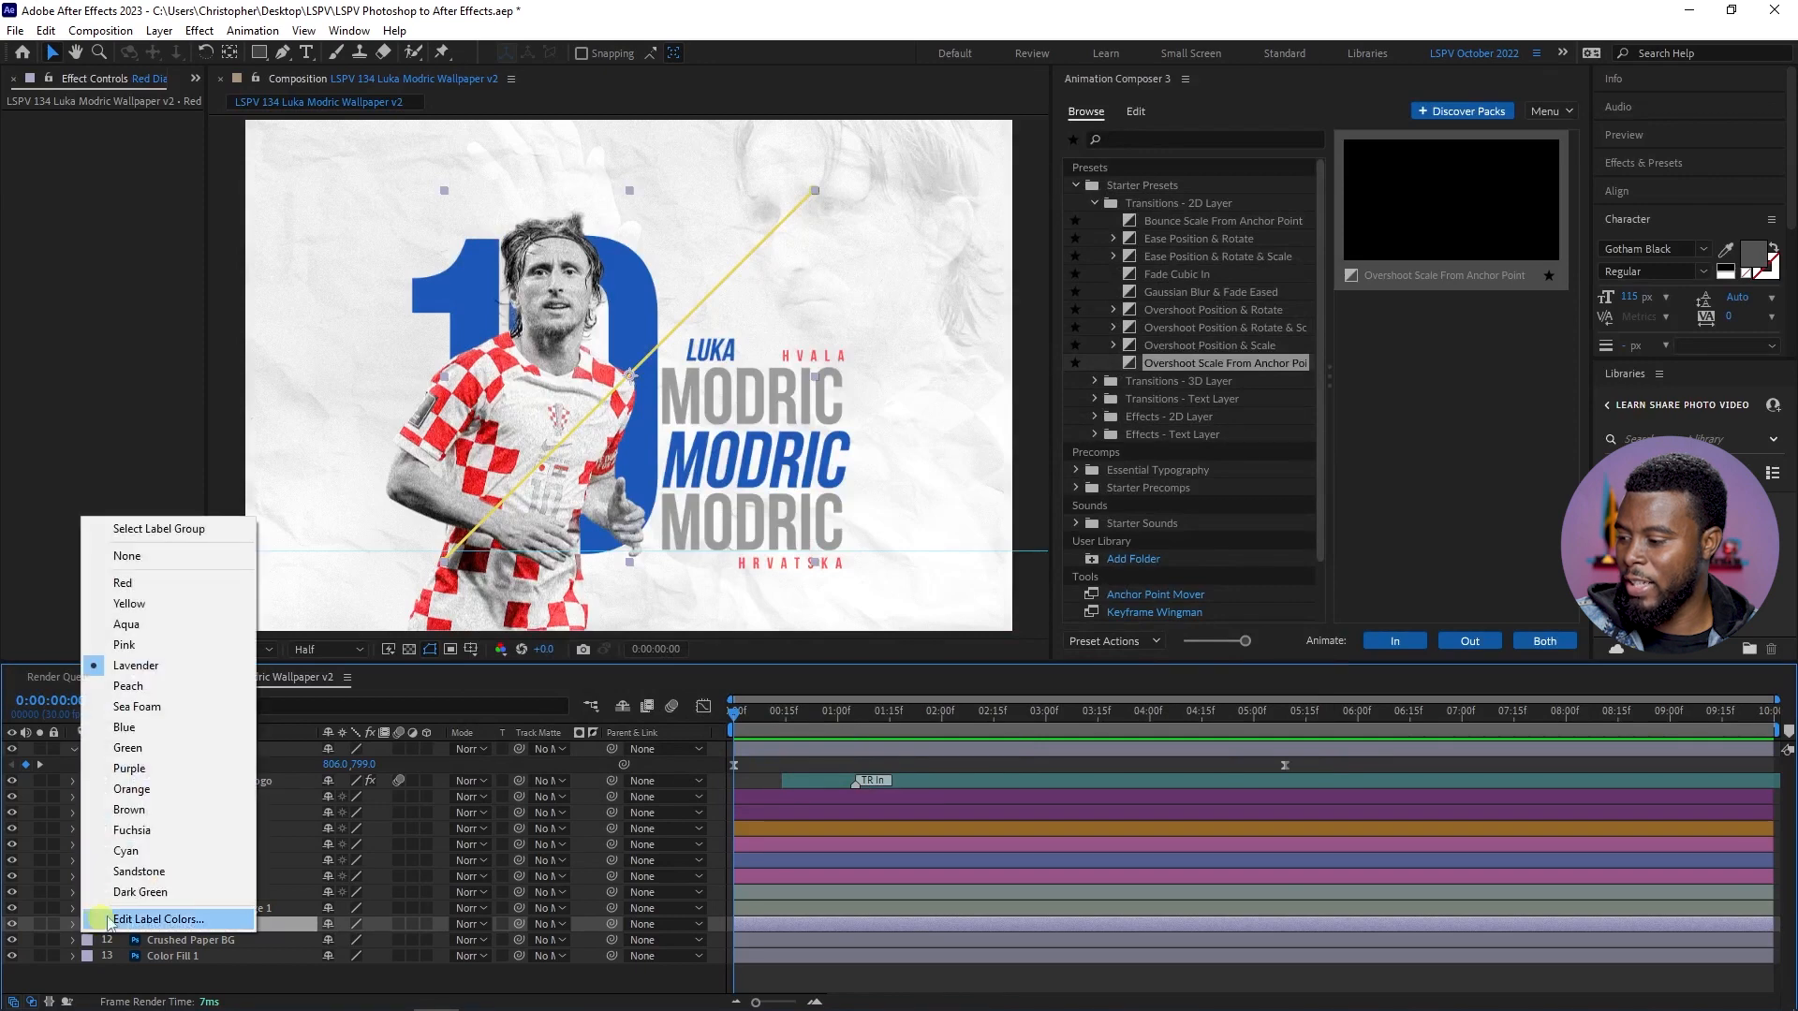
pyautogui.click(180, 750)
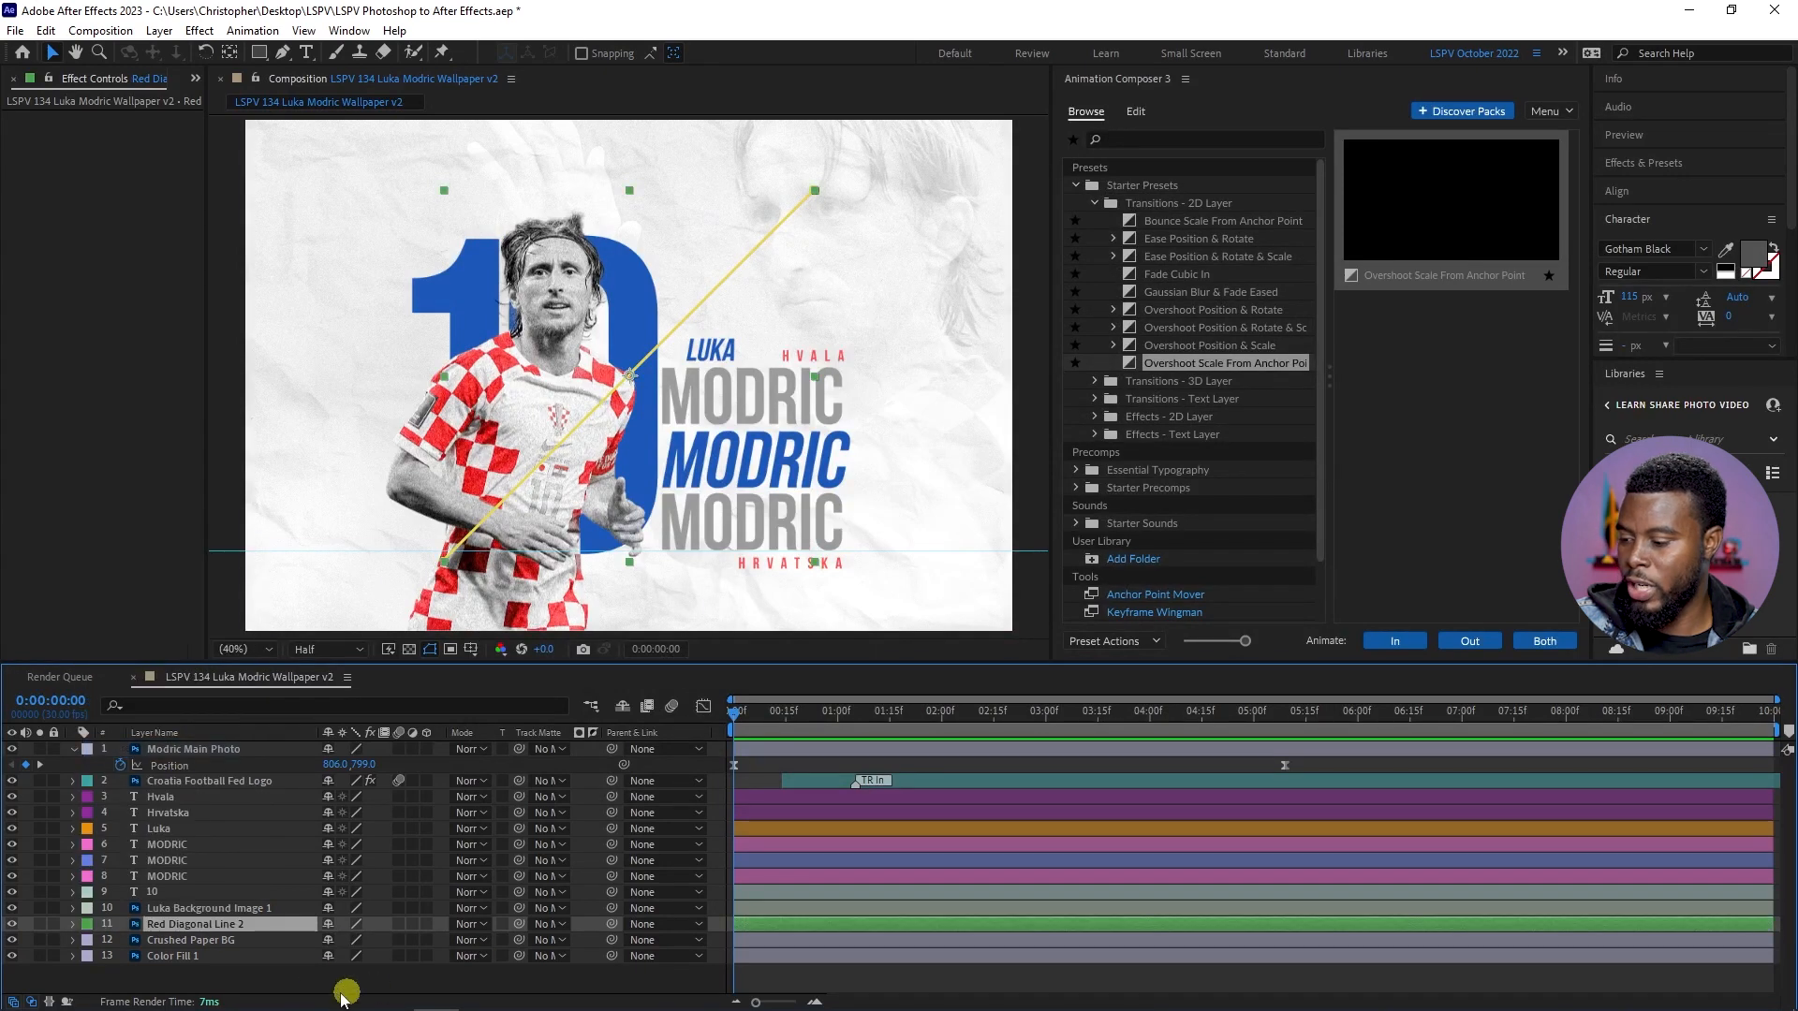
pyautogui.click(65, 944)
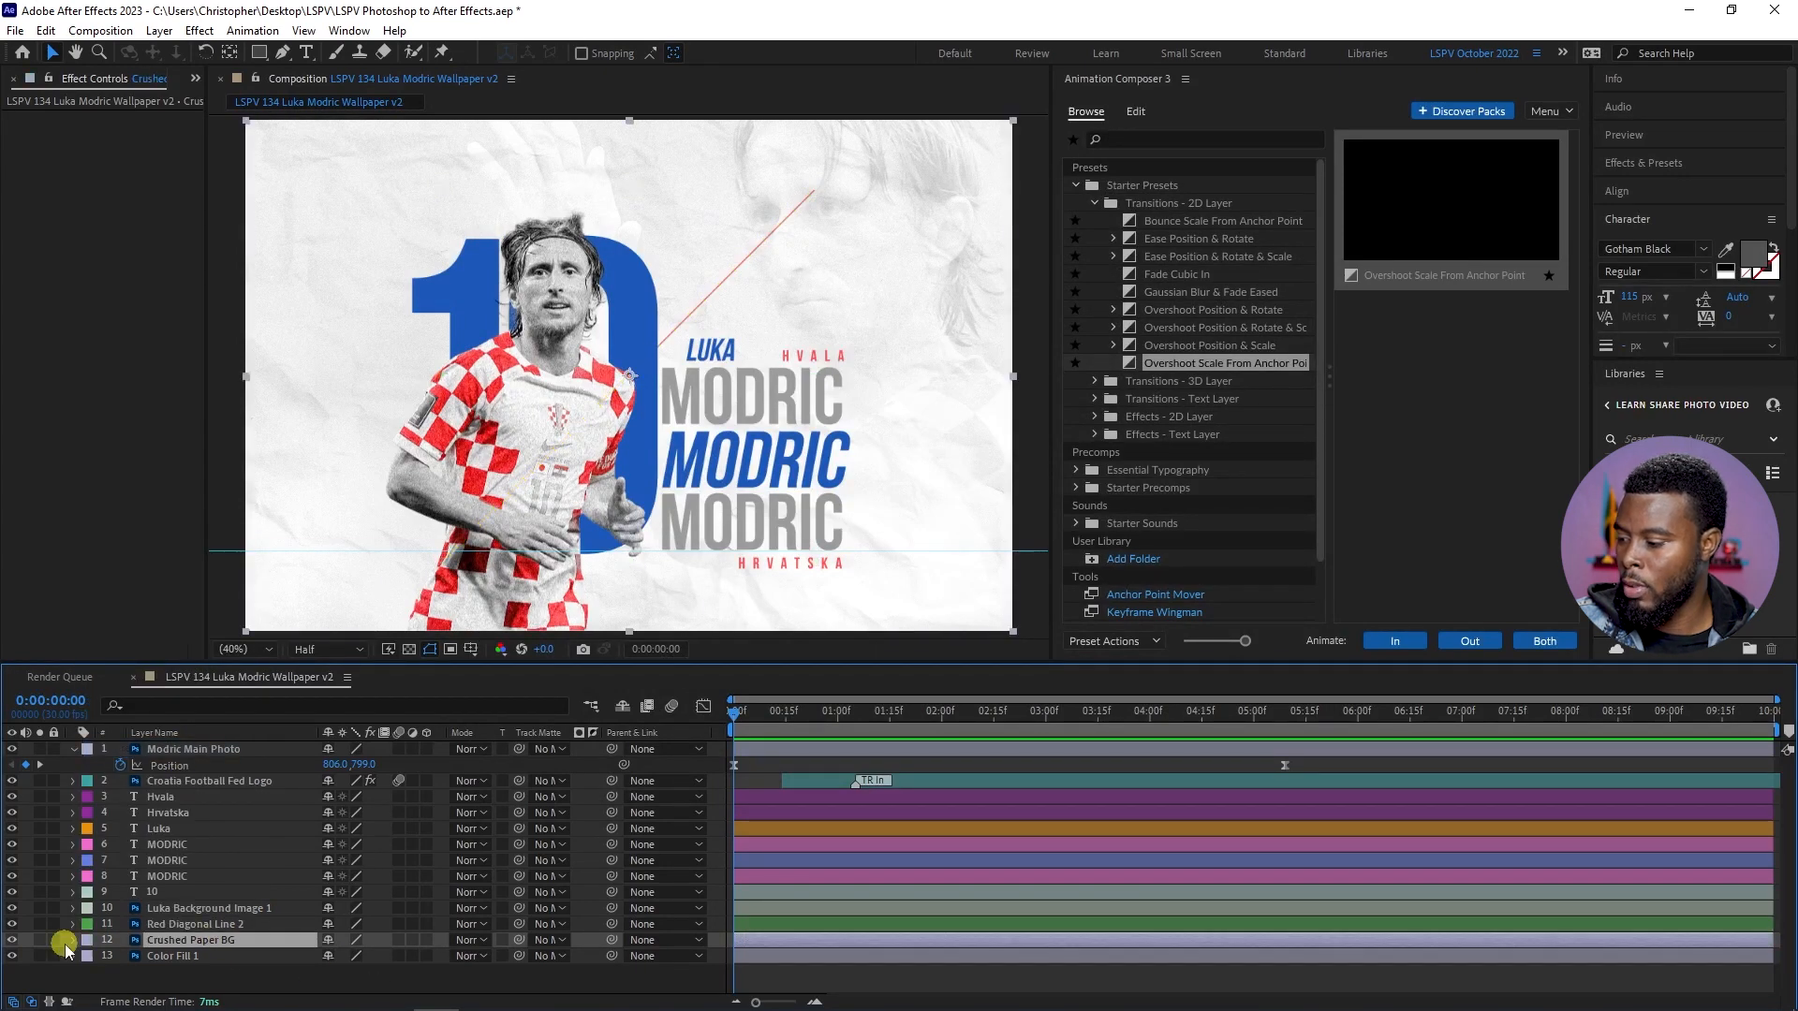
pyautogui.click(182, 924)
pyautogui.click(221, 939)
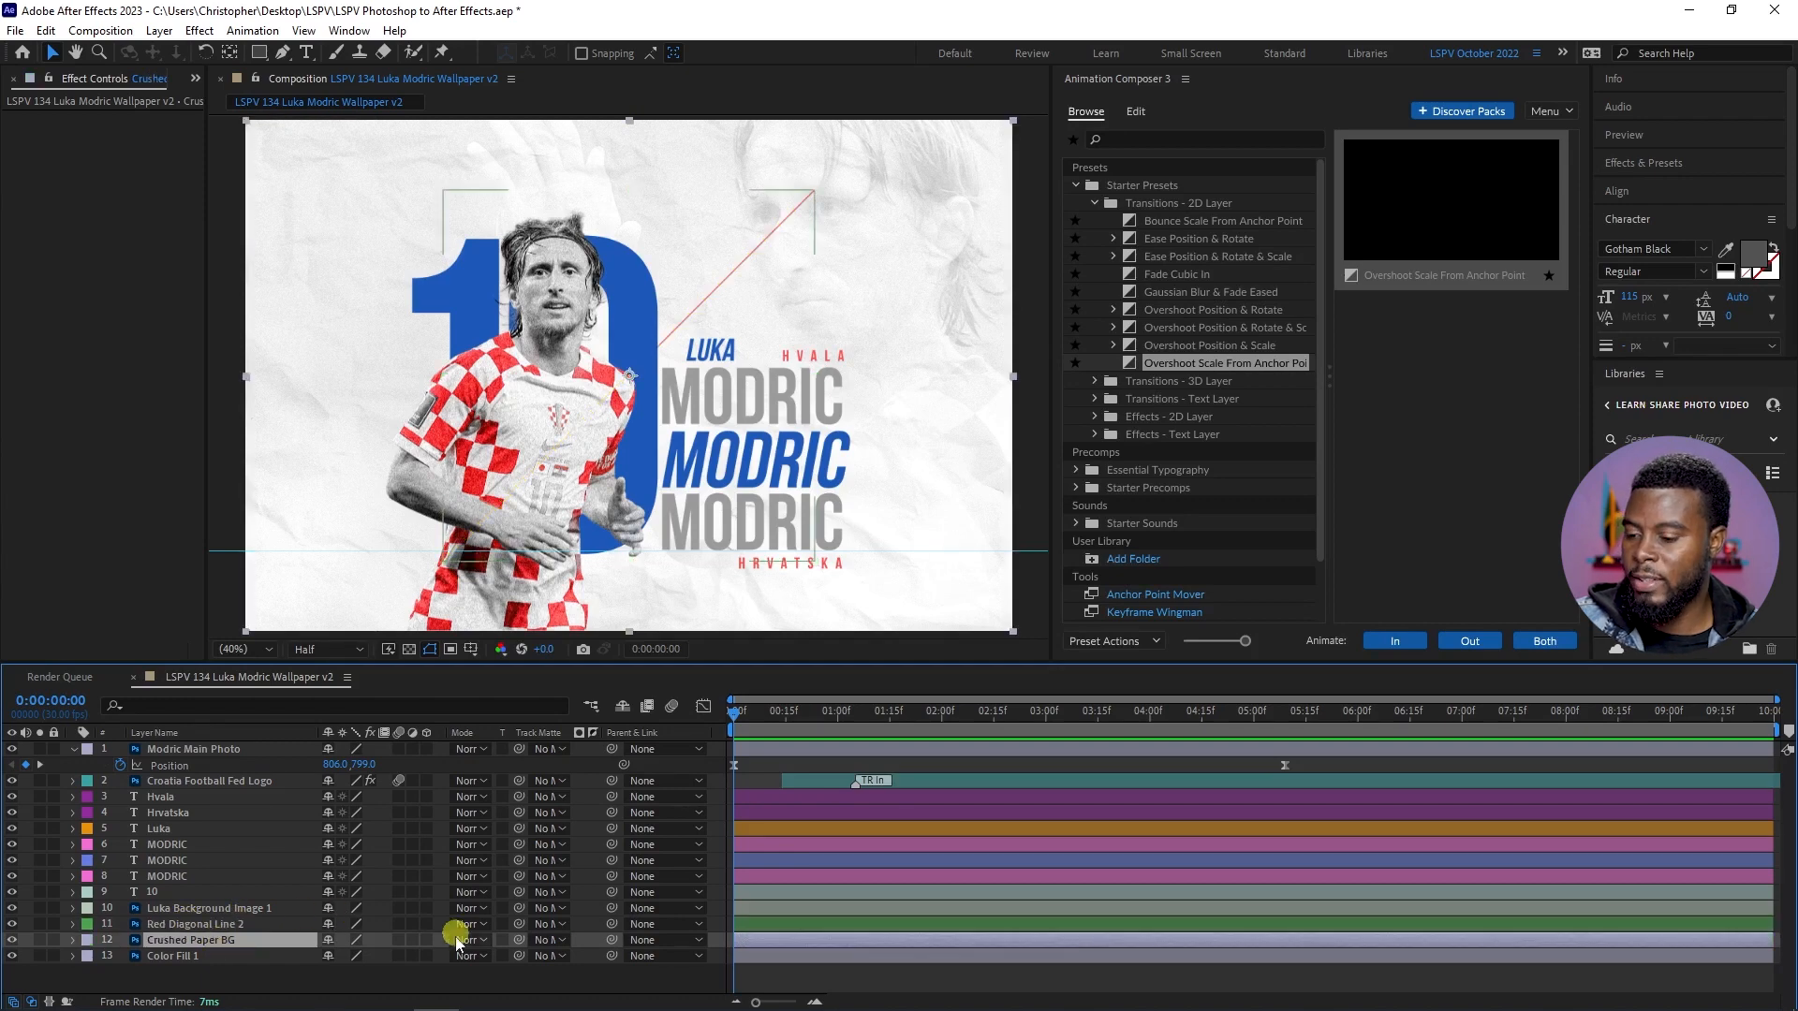
# - With the Color Fill 1 layer selected, create a white solid at the composition size of 2048 x 1365 px
pyautogui.click(202, 959)
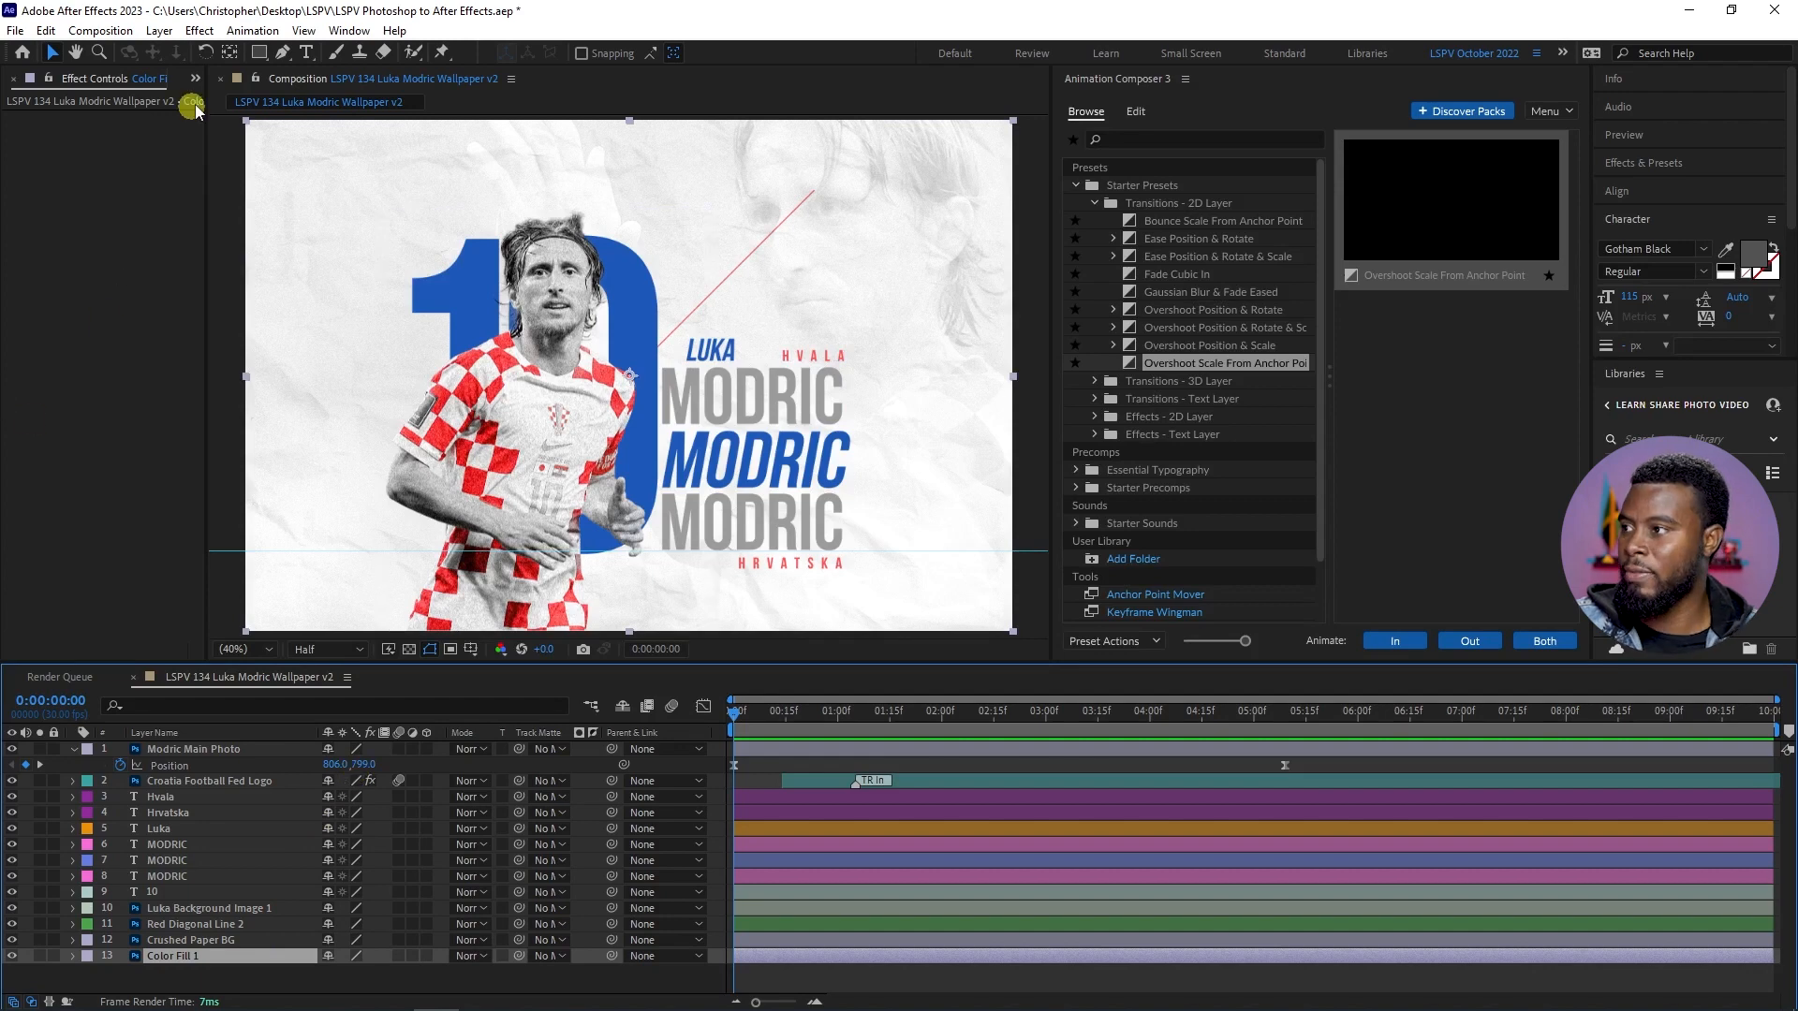
pyautogui.click(167, 31)
pyautogui.moveTo(412, 49)
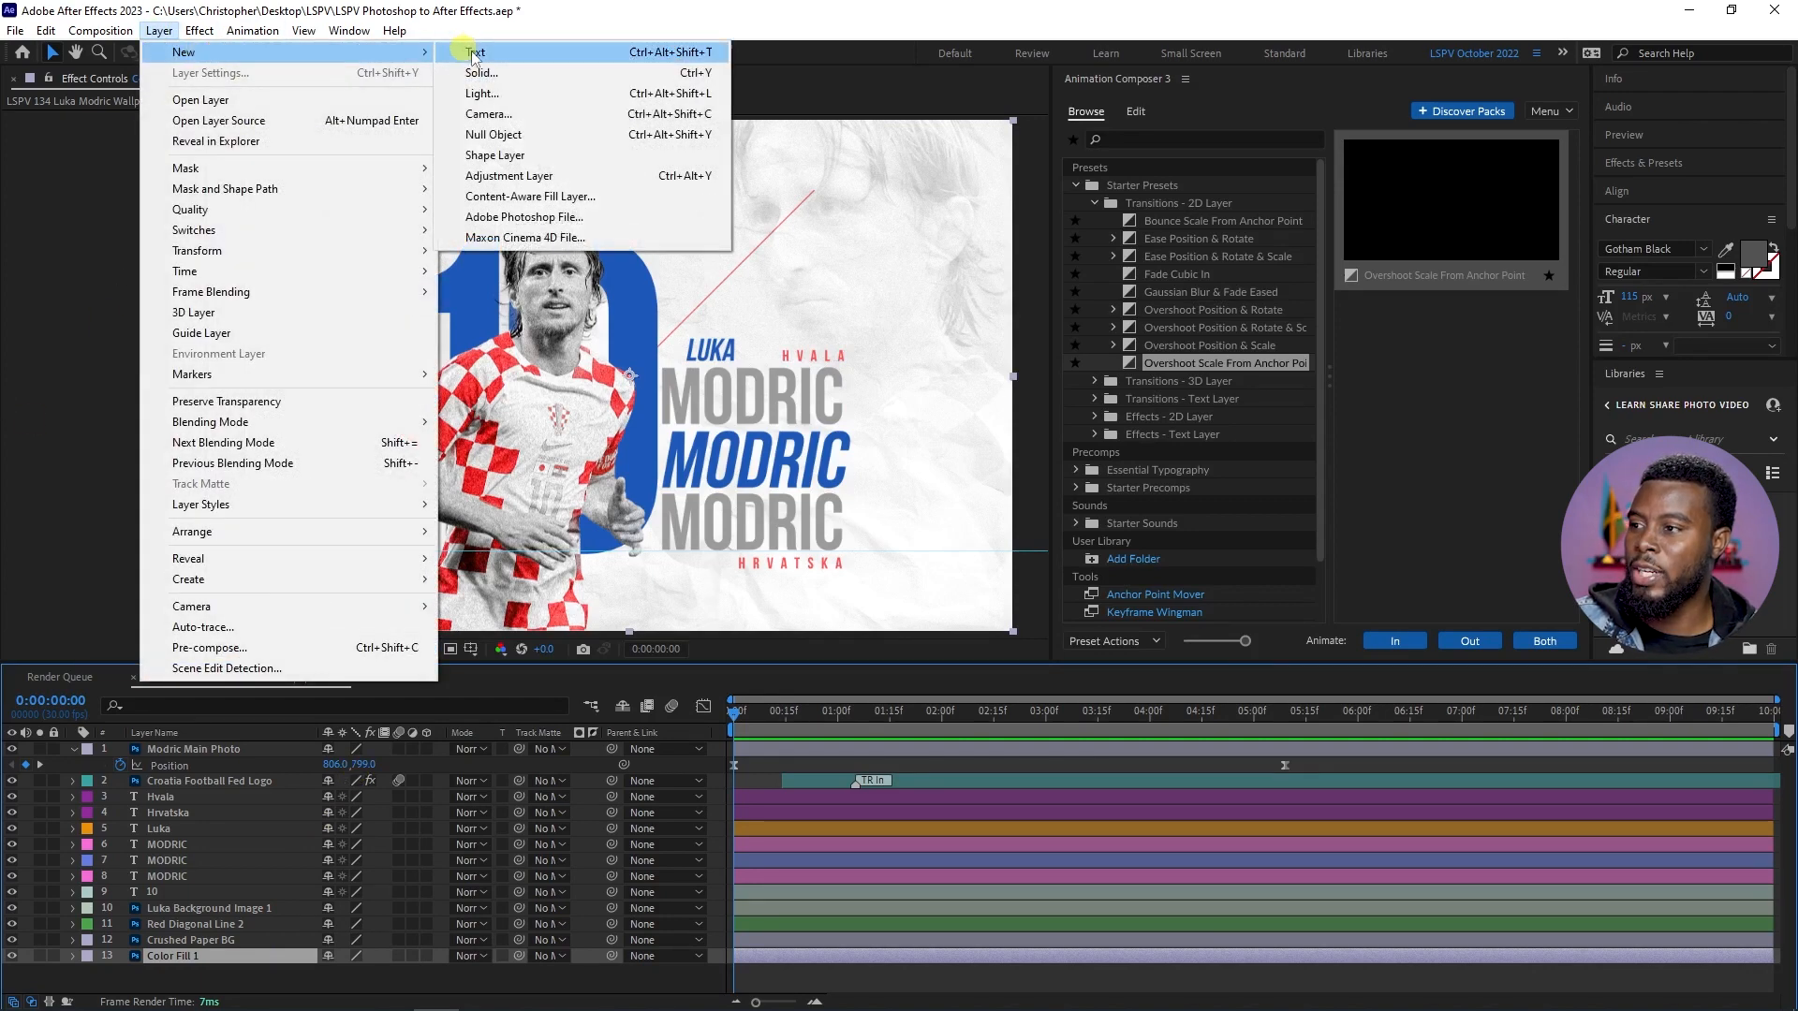
pyautogui.click(497, 74)
pyautogui.click(1045, 563)
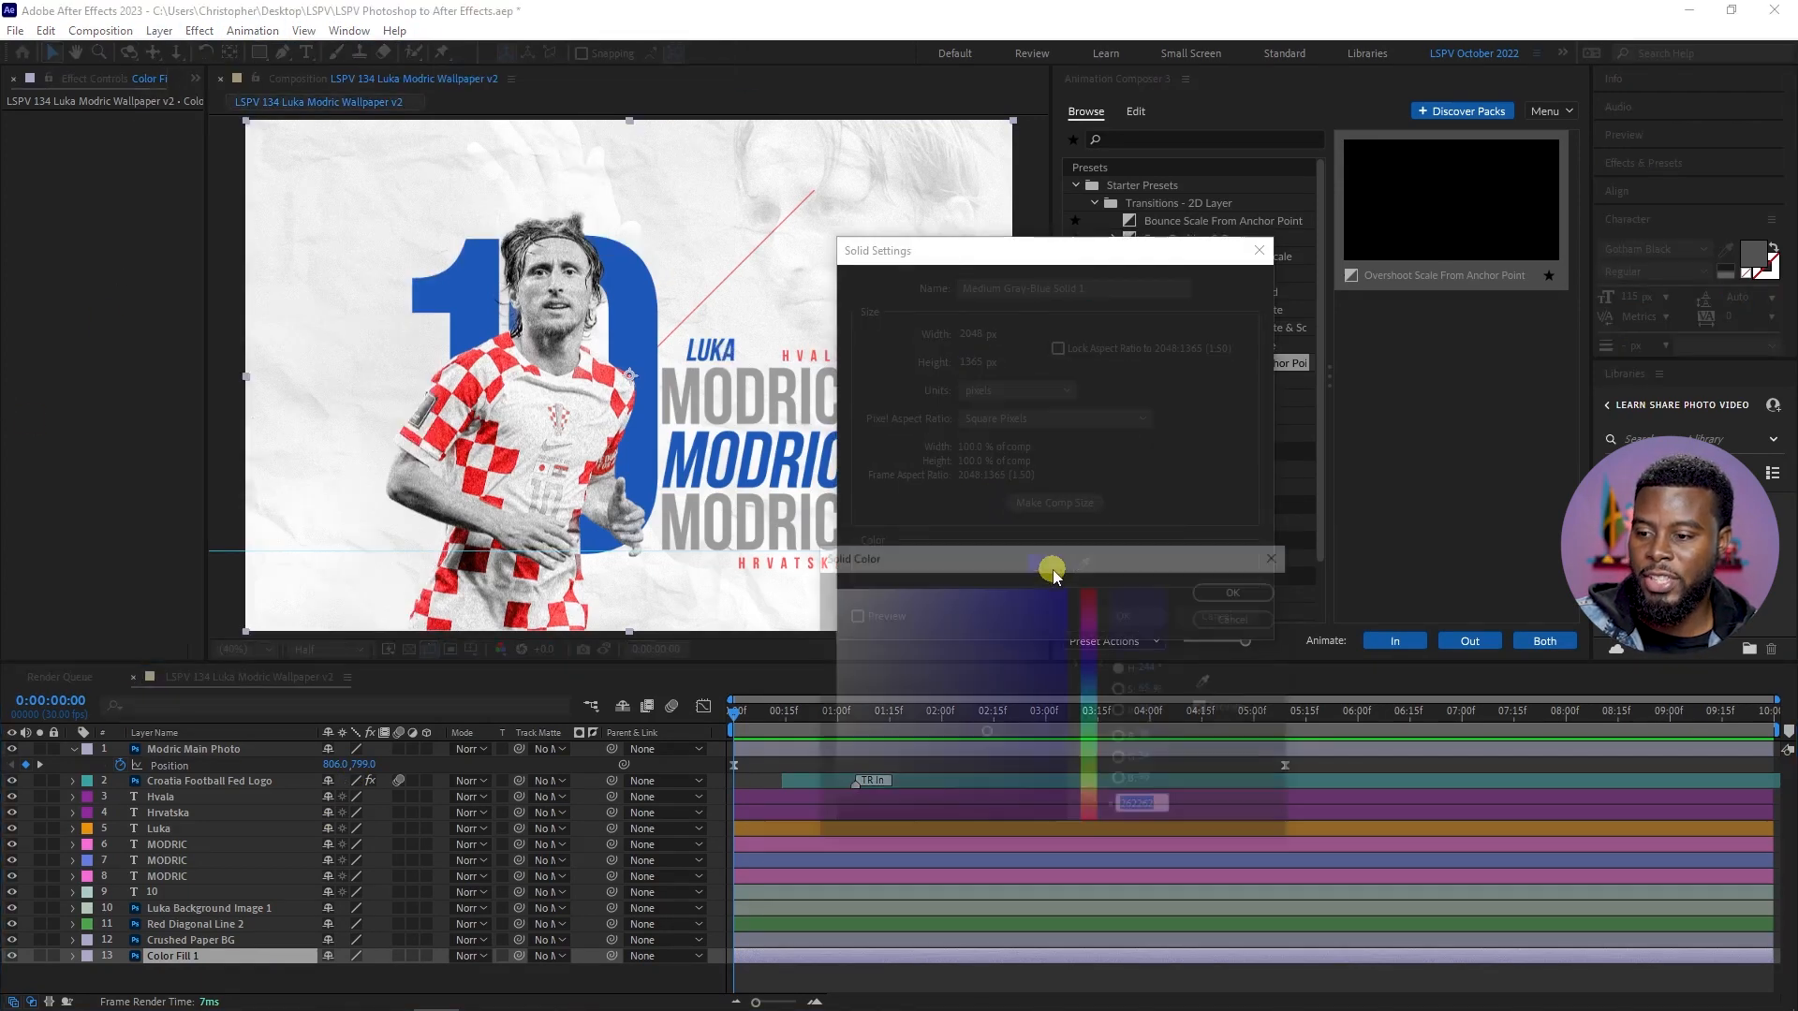
pyautogui.click(935, 609)
pyautogui.click(1246, 587)
pyautogui.click(1122, 616)
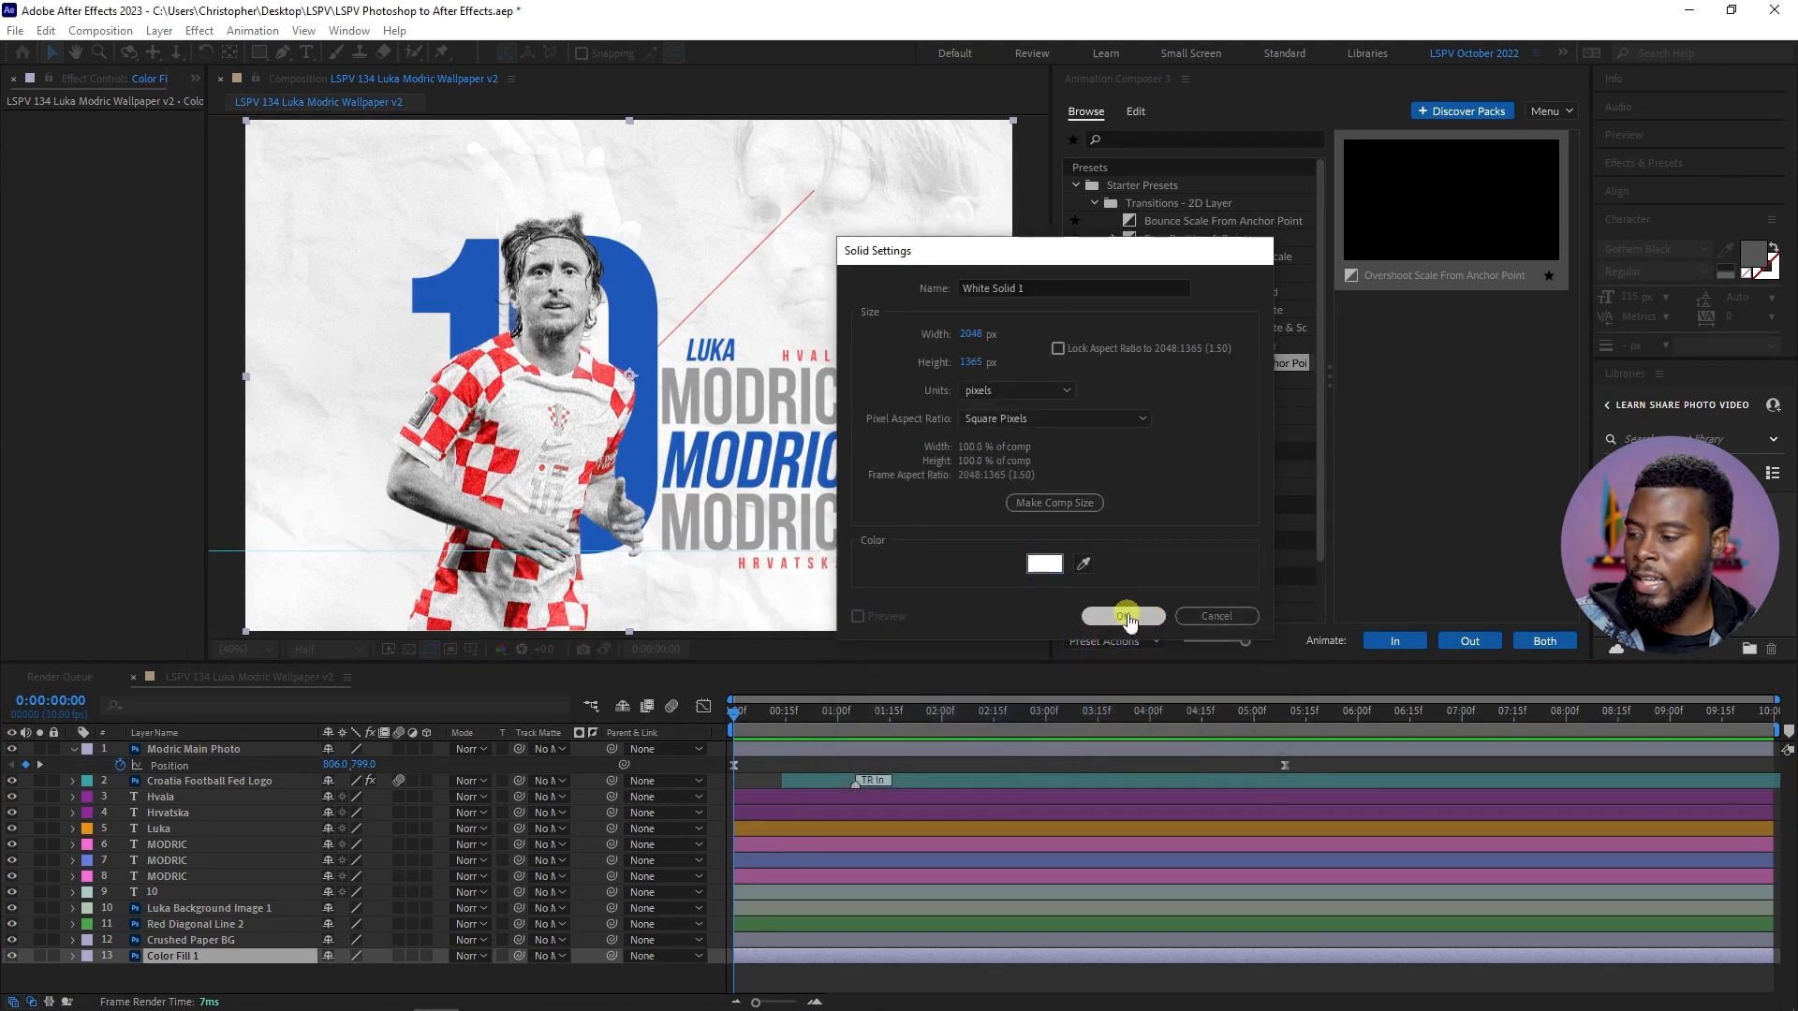
# - Delete the Color Fill 1 layer beneath the new white solid, keep White Solid 1 as the bottom layer, and save the project
pyautogui.click(172, 974)
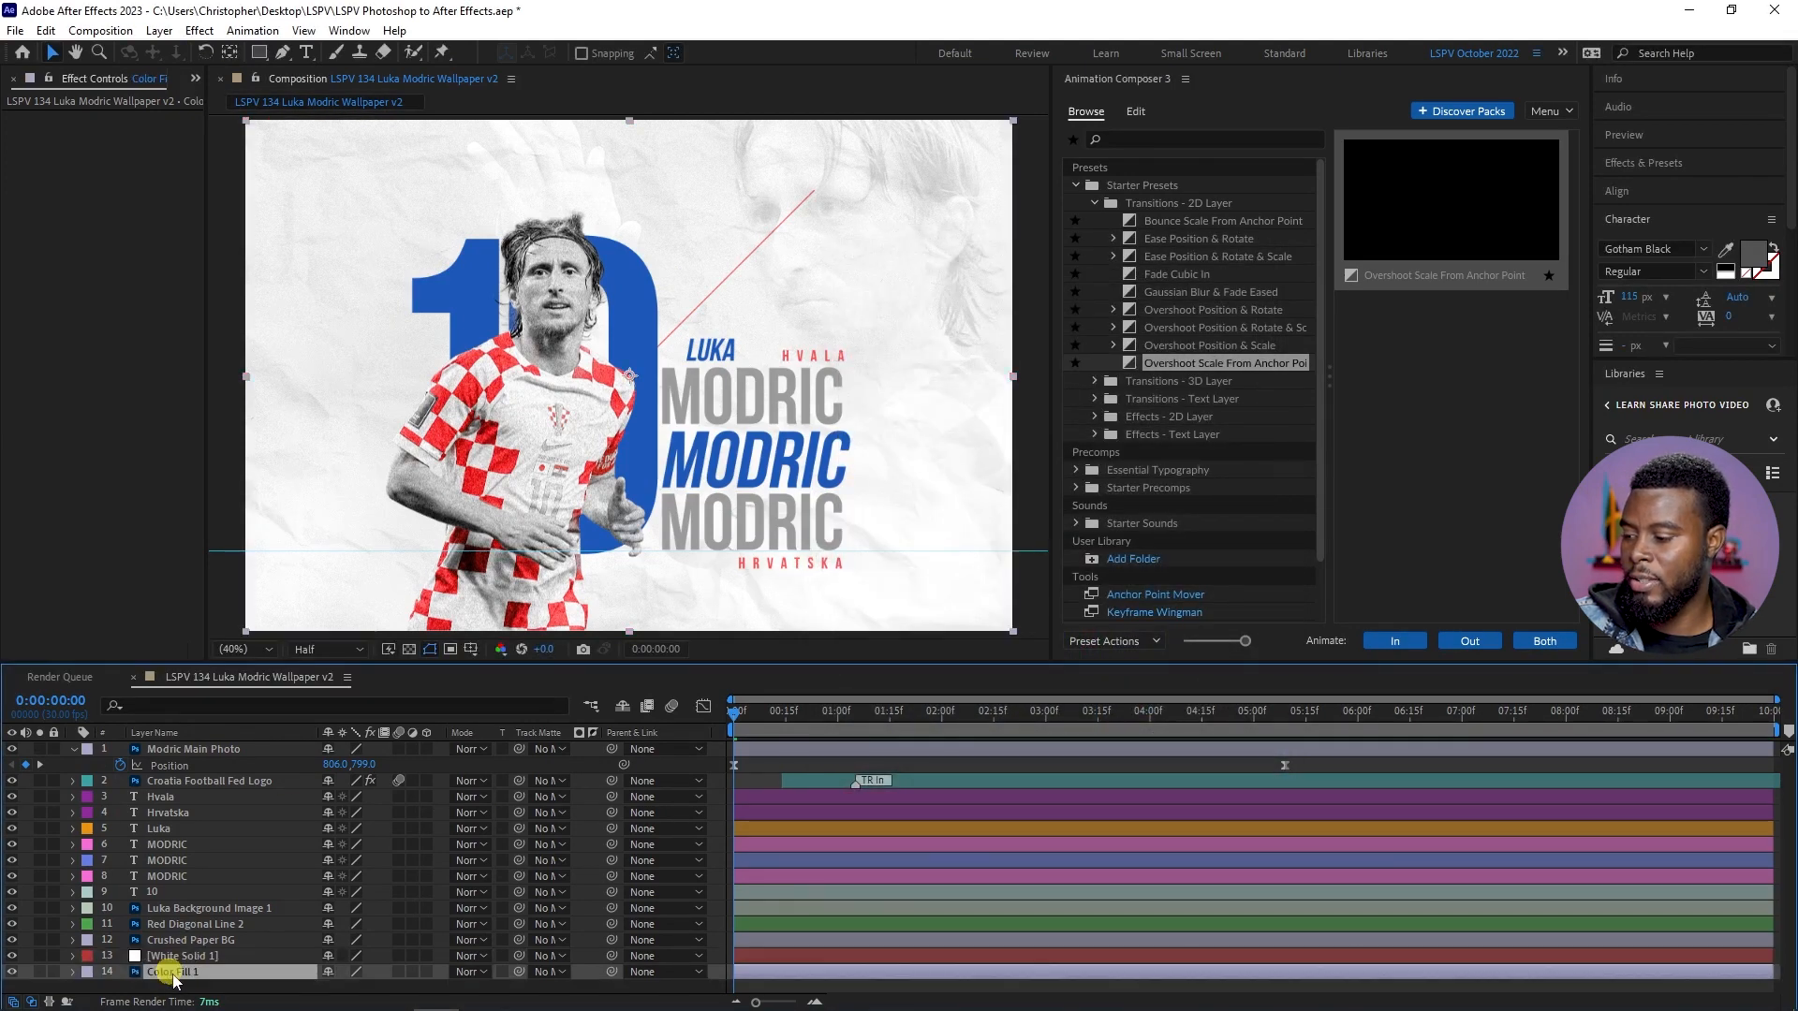
pyautogui.press('Delete')
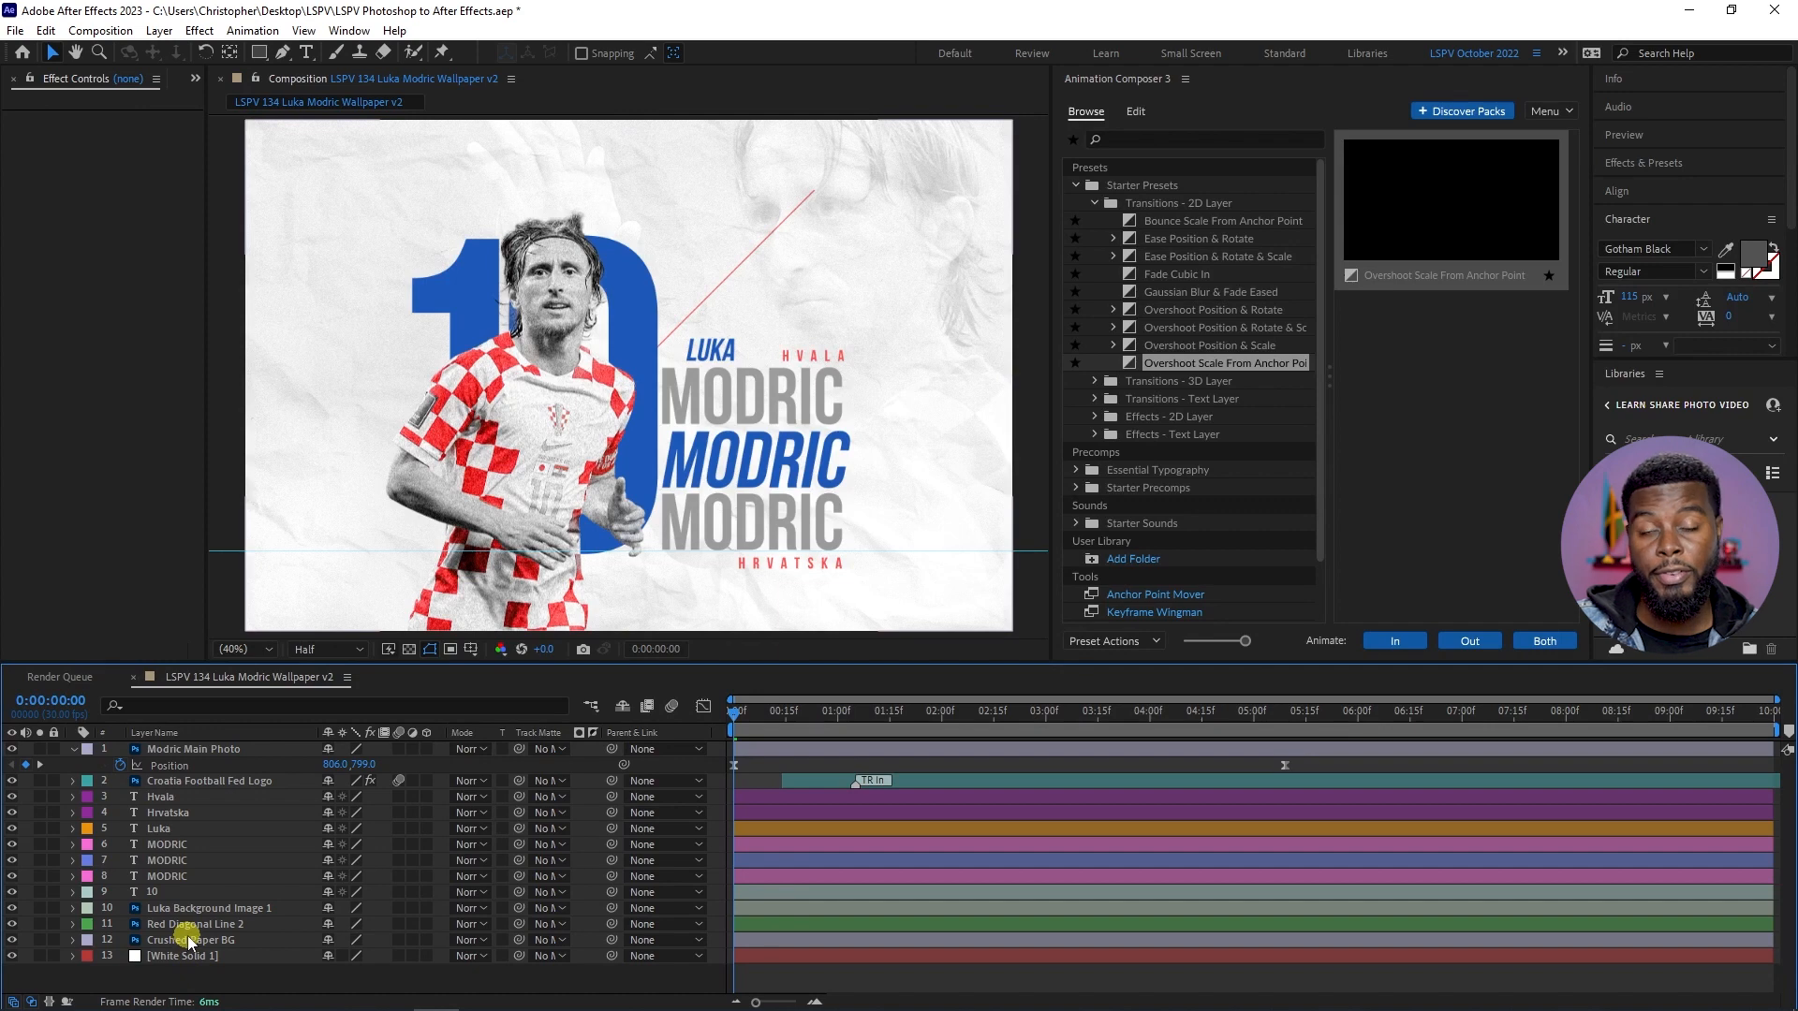
pyautogui.click(177, 957)
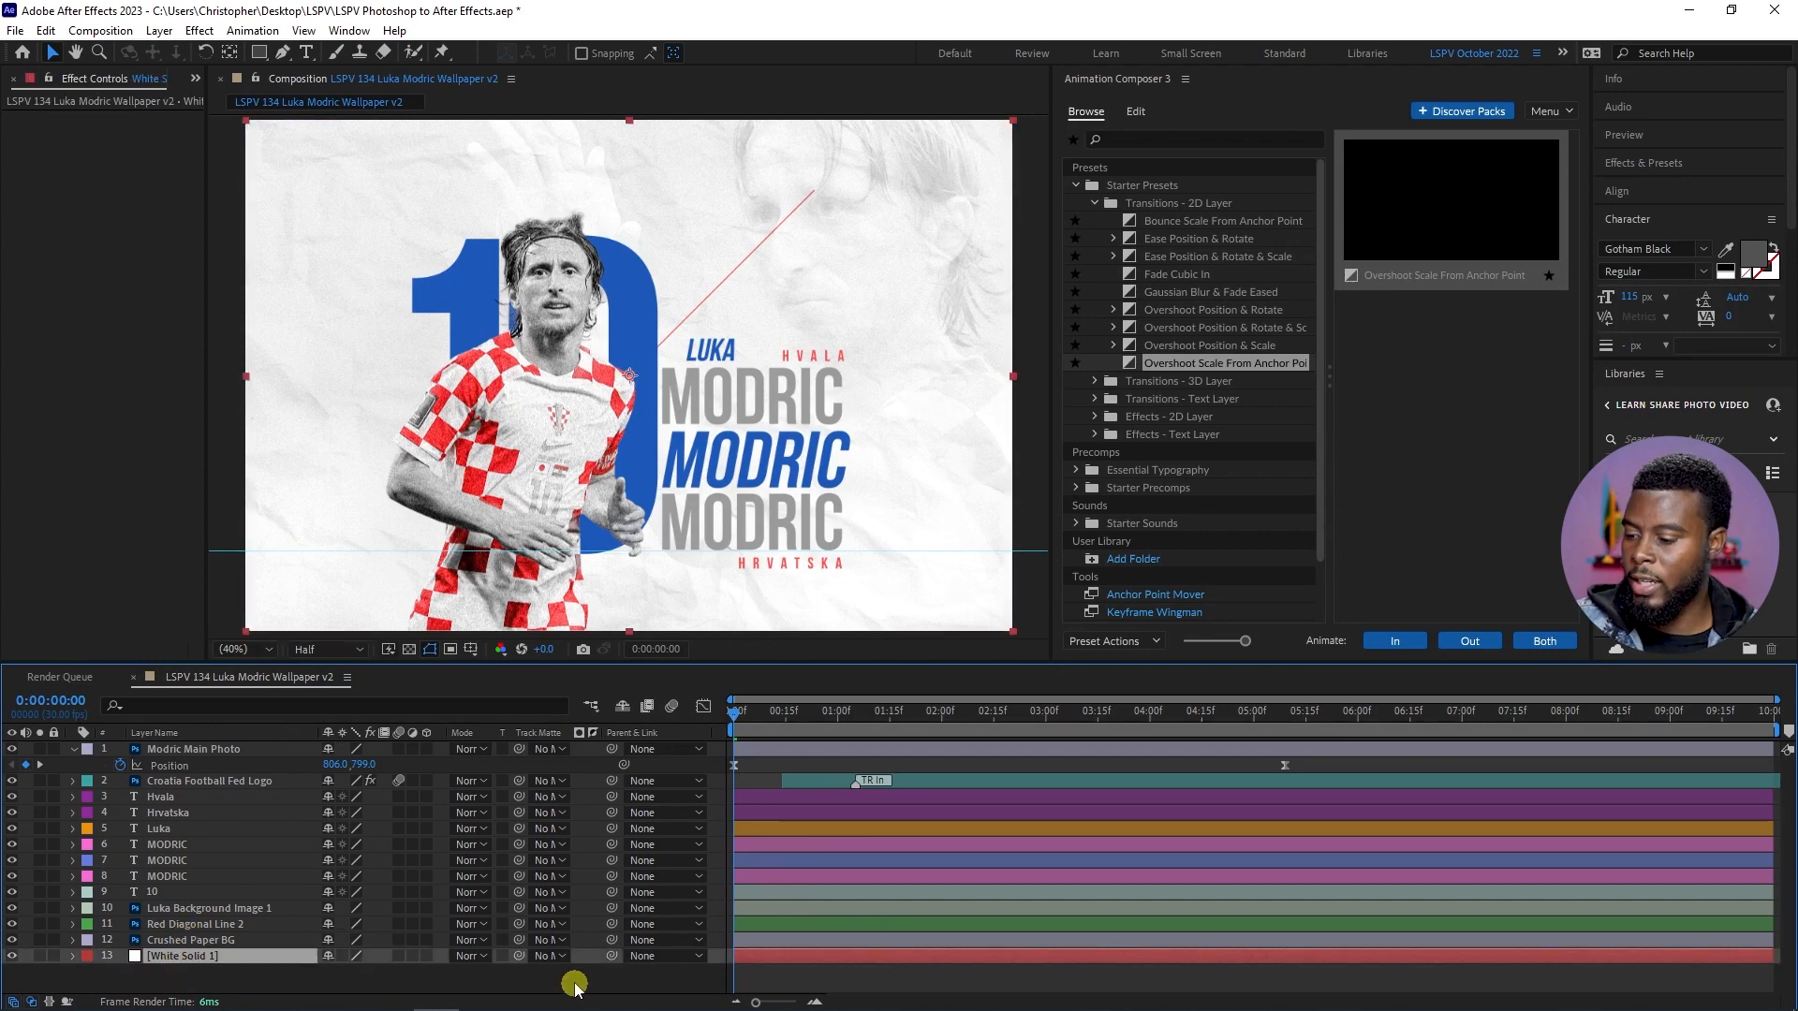
pyautogui.hotkey('ctrl', 's')
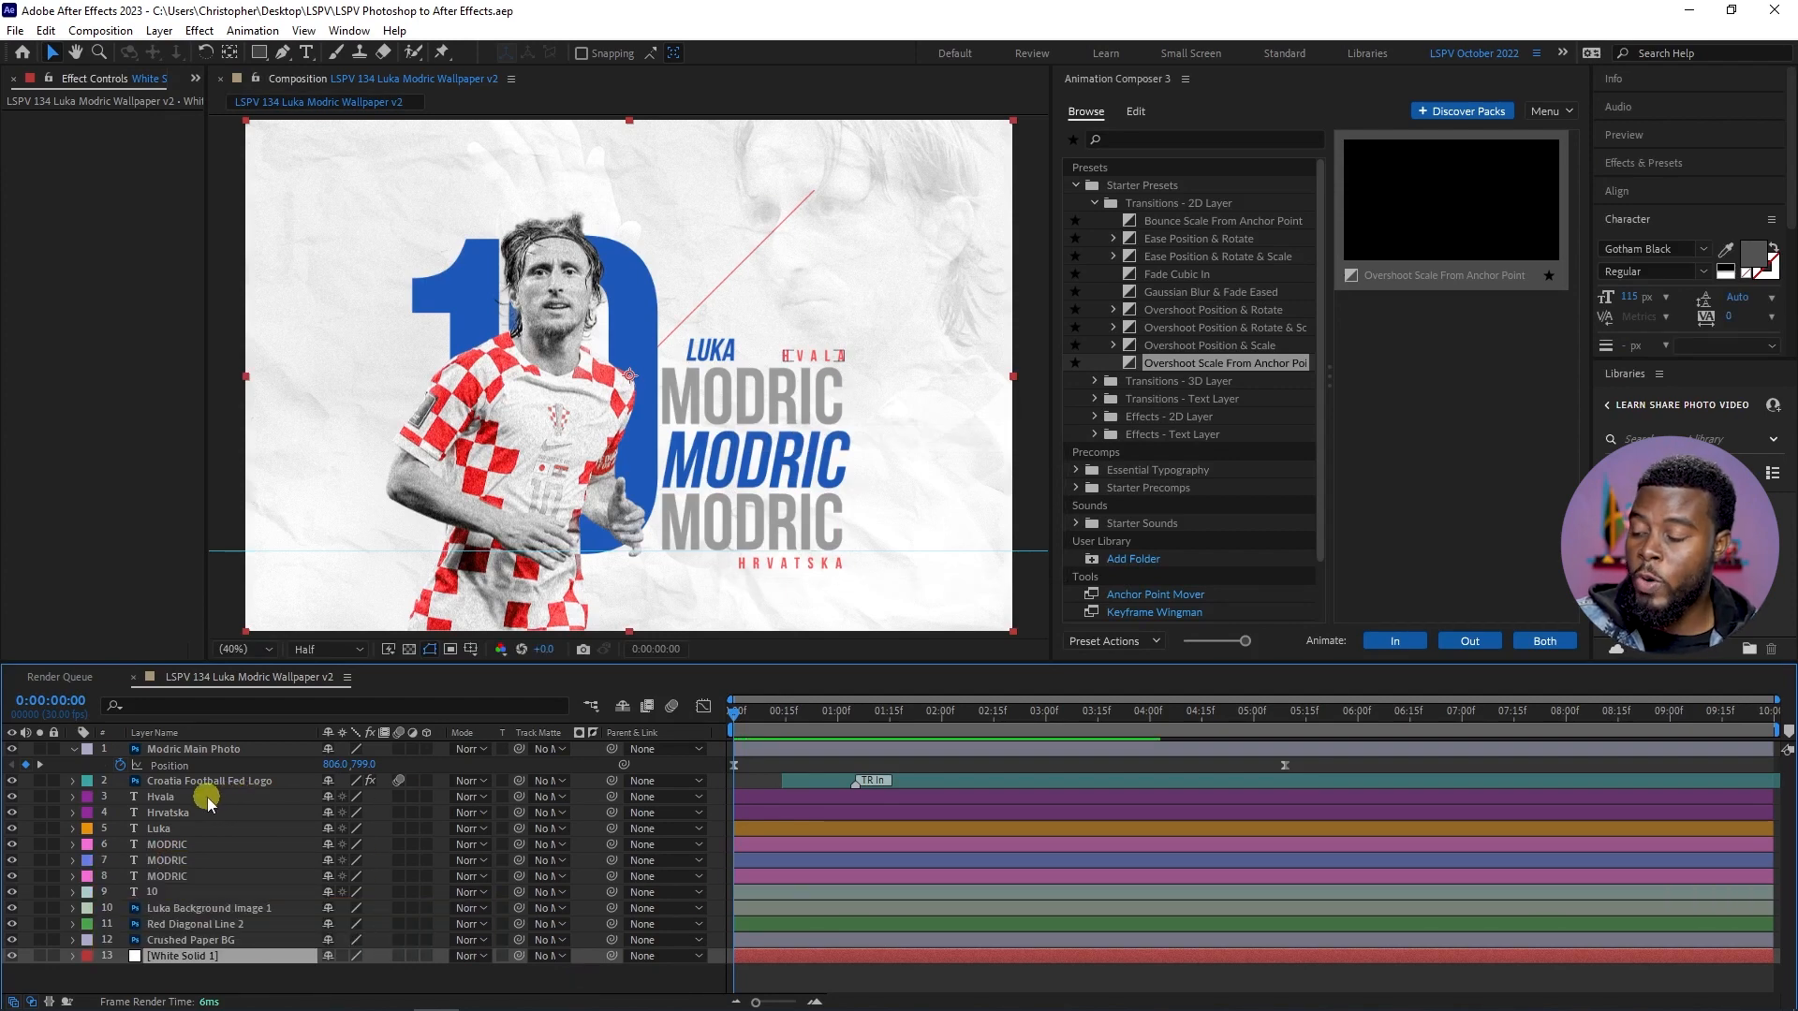
# - With the blue MODRIC text layer selected, browse the Animate Words and Animate Lines presets among the Text Layer transitions
pyautogui.click(167, 845)
pyautogui.click(169, 861)
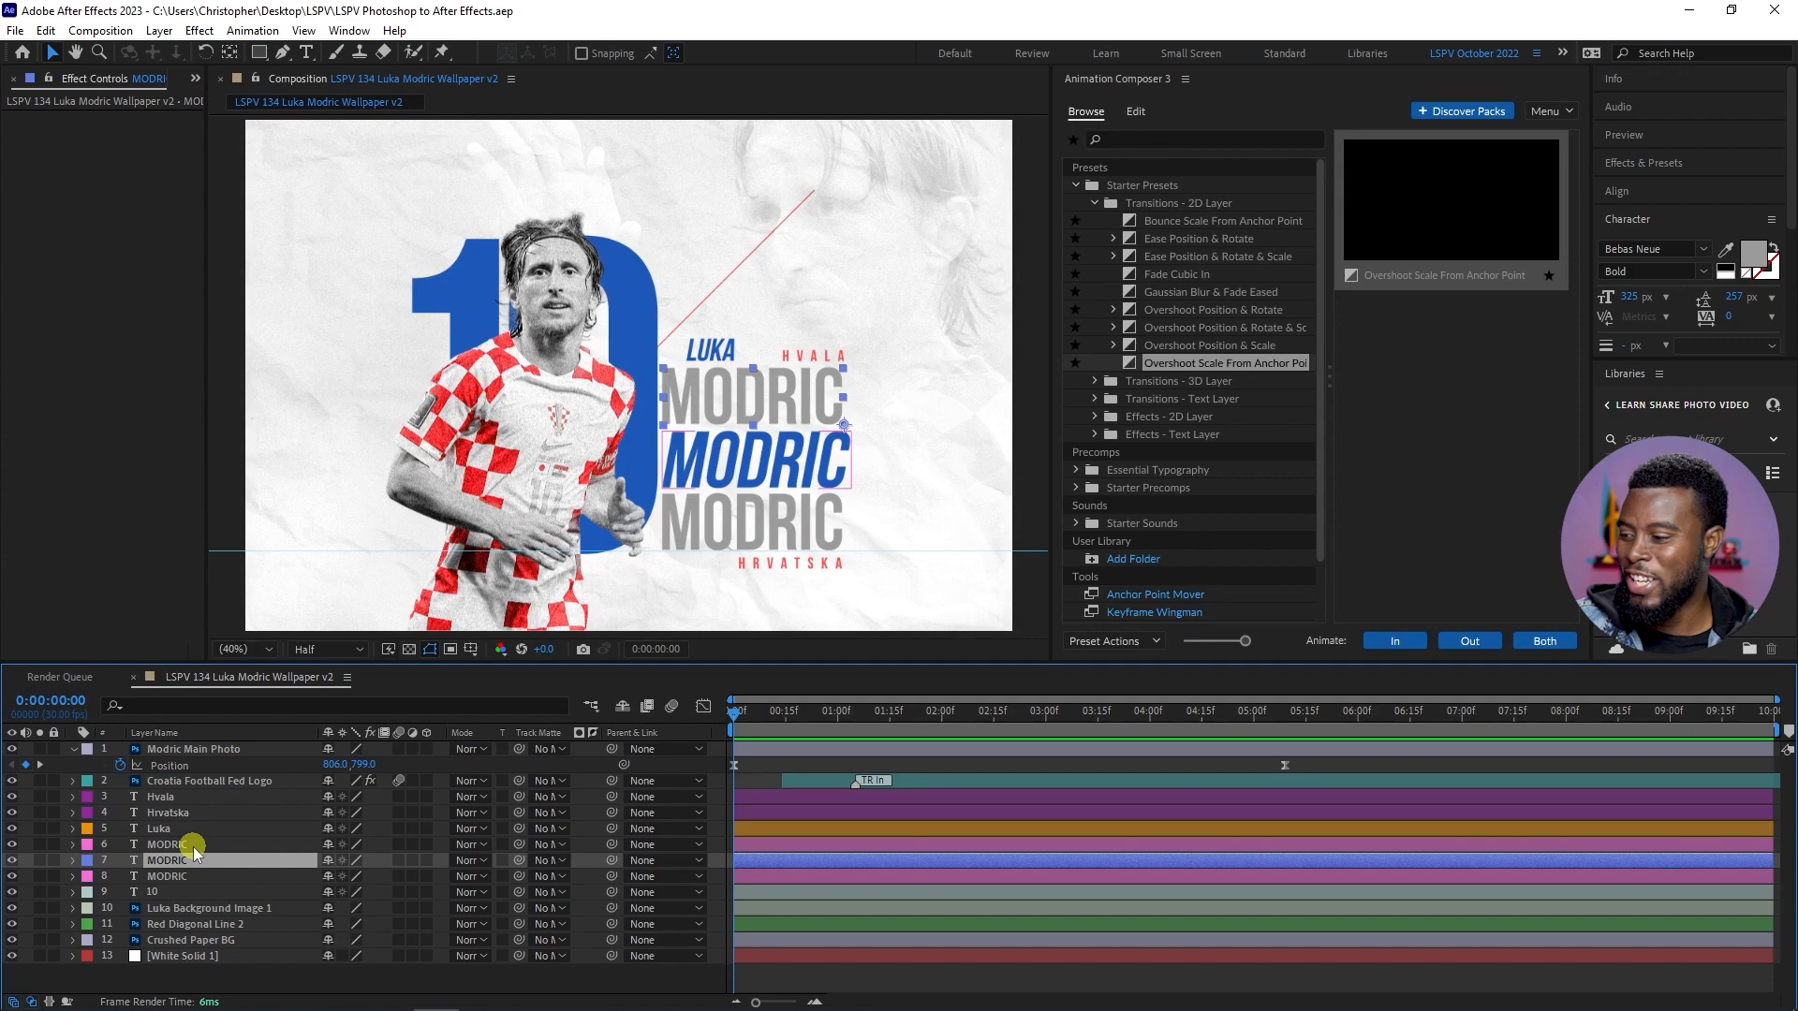
pyautogui.click(193, 846)
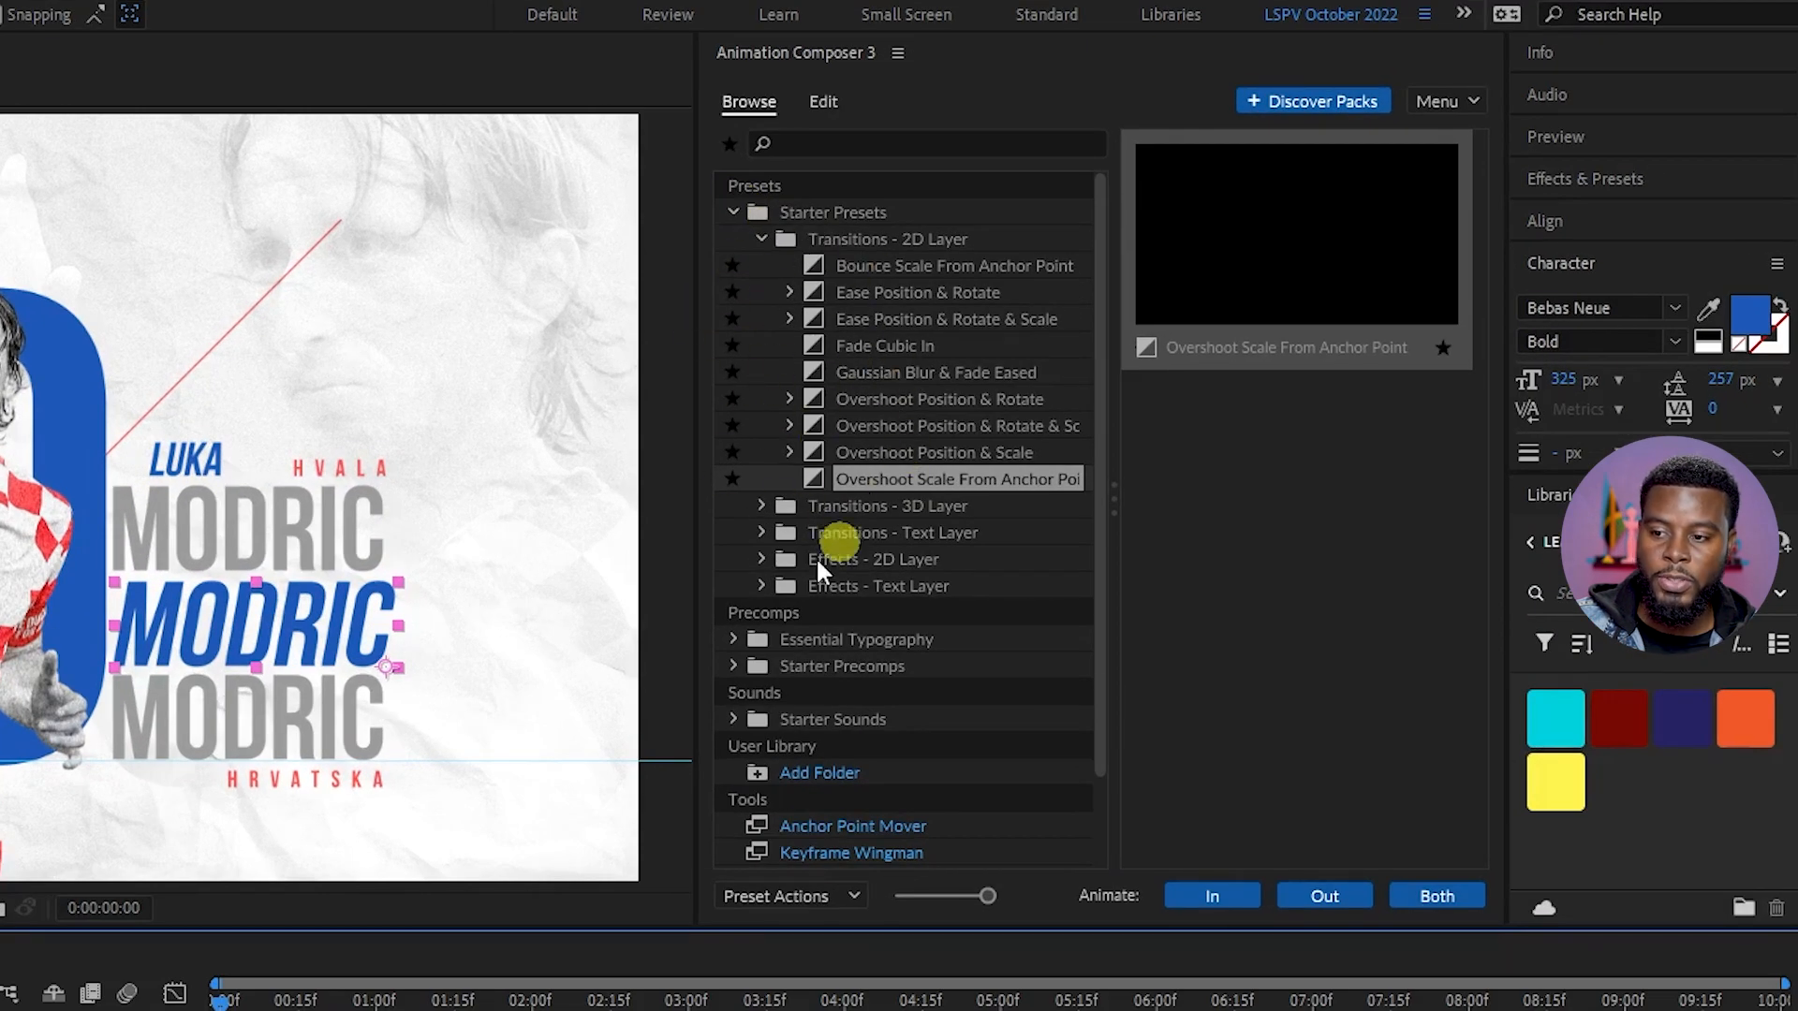
pyautogui.click(764, 239)
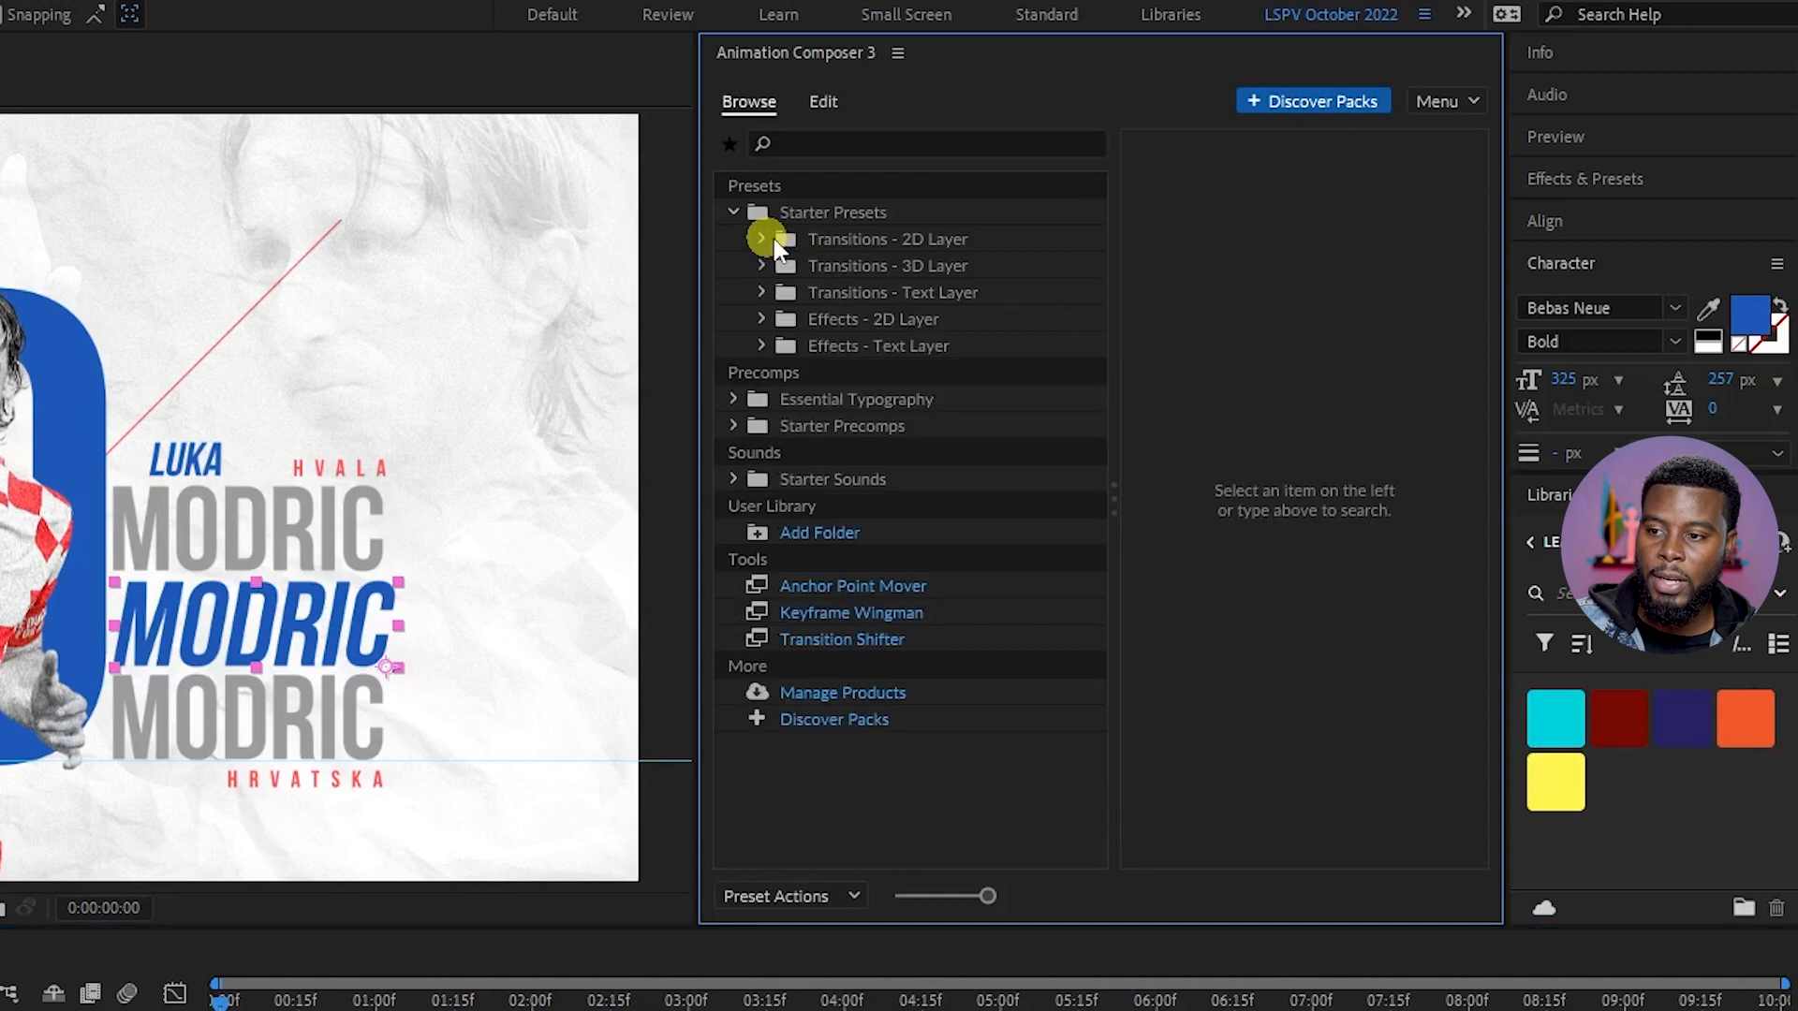
pyautogui.click(763, 293)
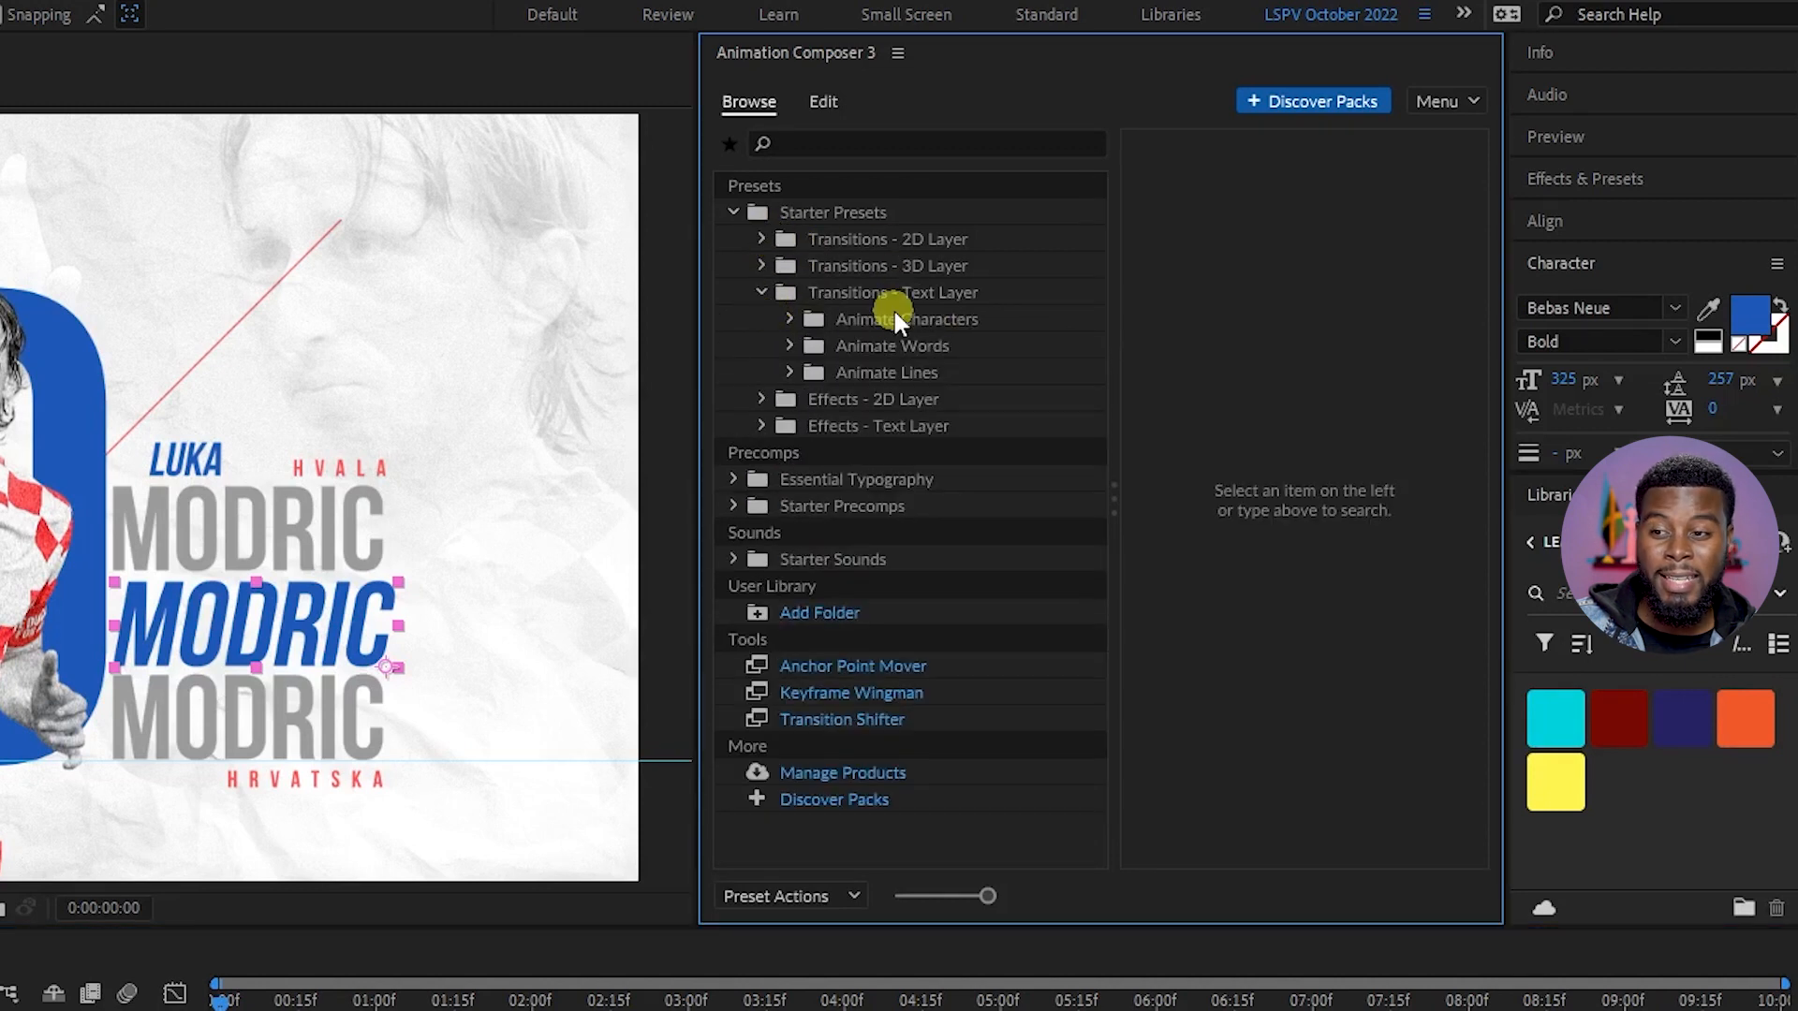
pyautogui.click(879, 345)
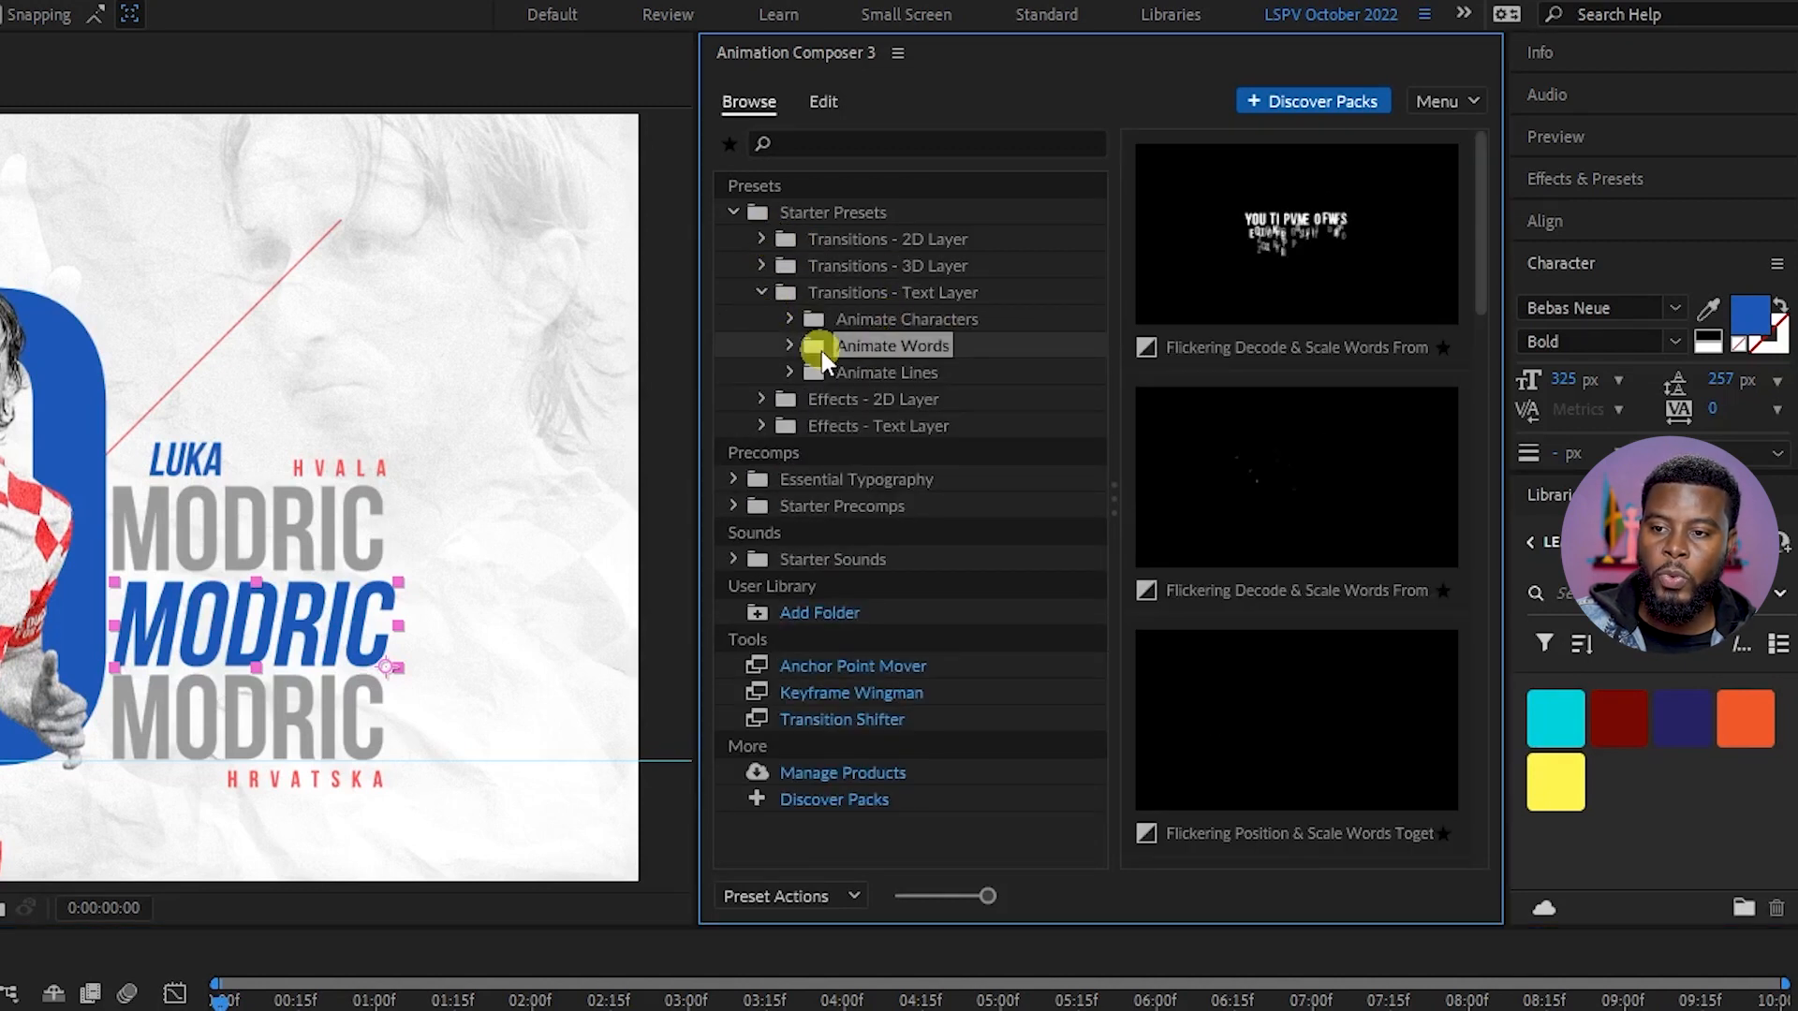
pyautogui.click(869, 372)
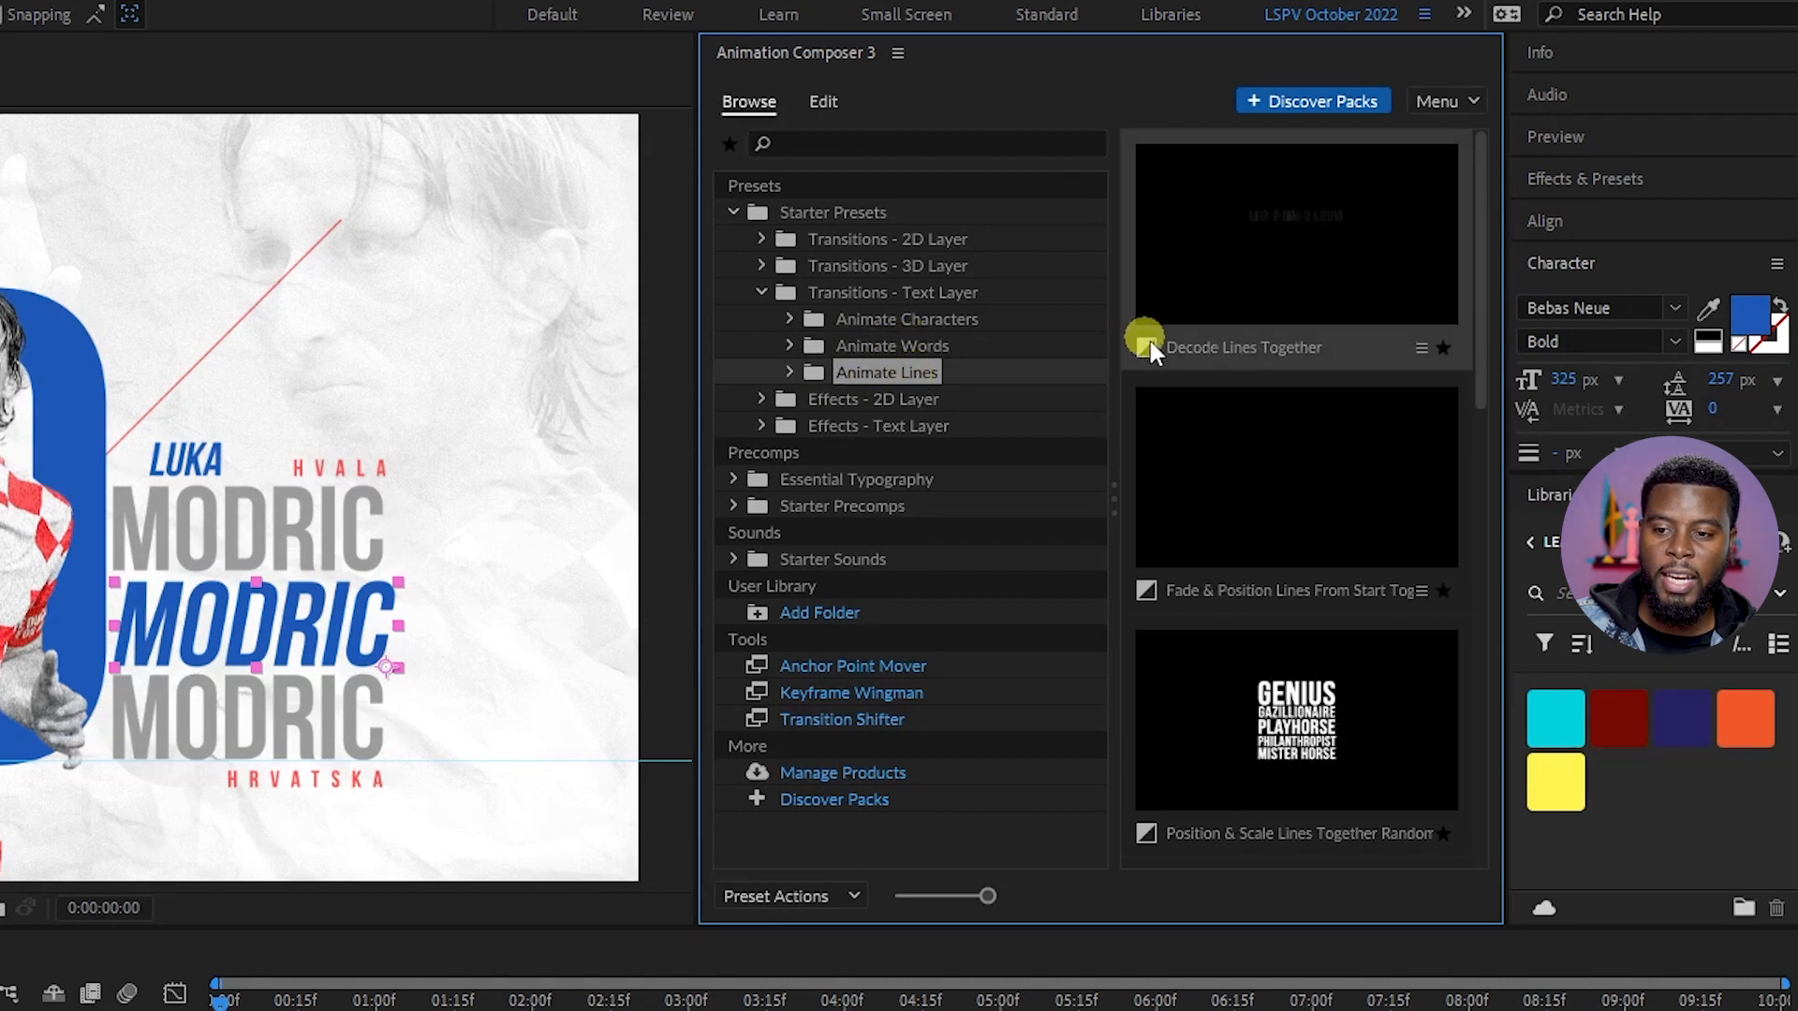
pyautogui.scroll(-3, 1193, 380)
pyautogui.scroll(-2, 1193, 378)
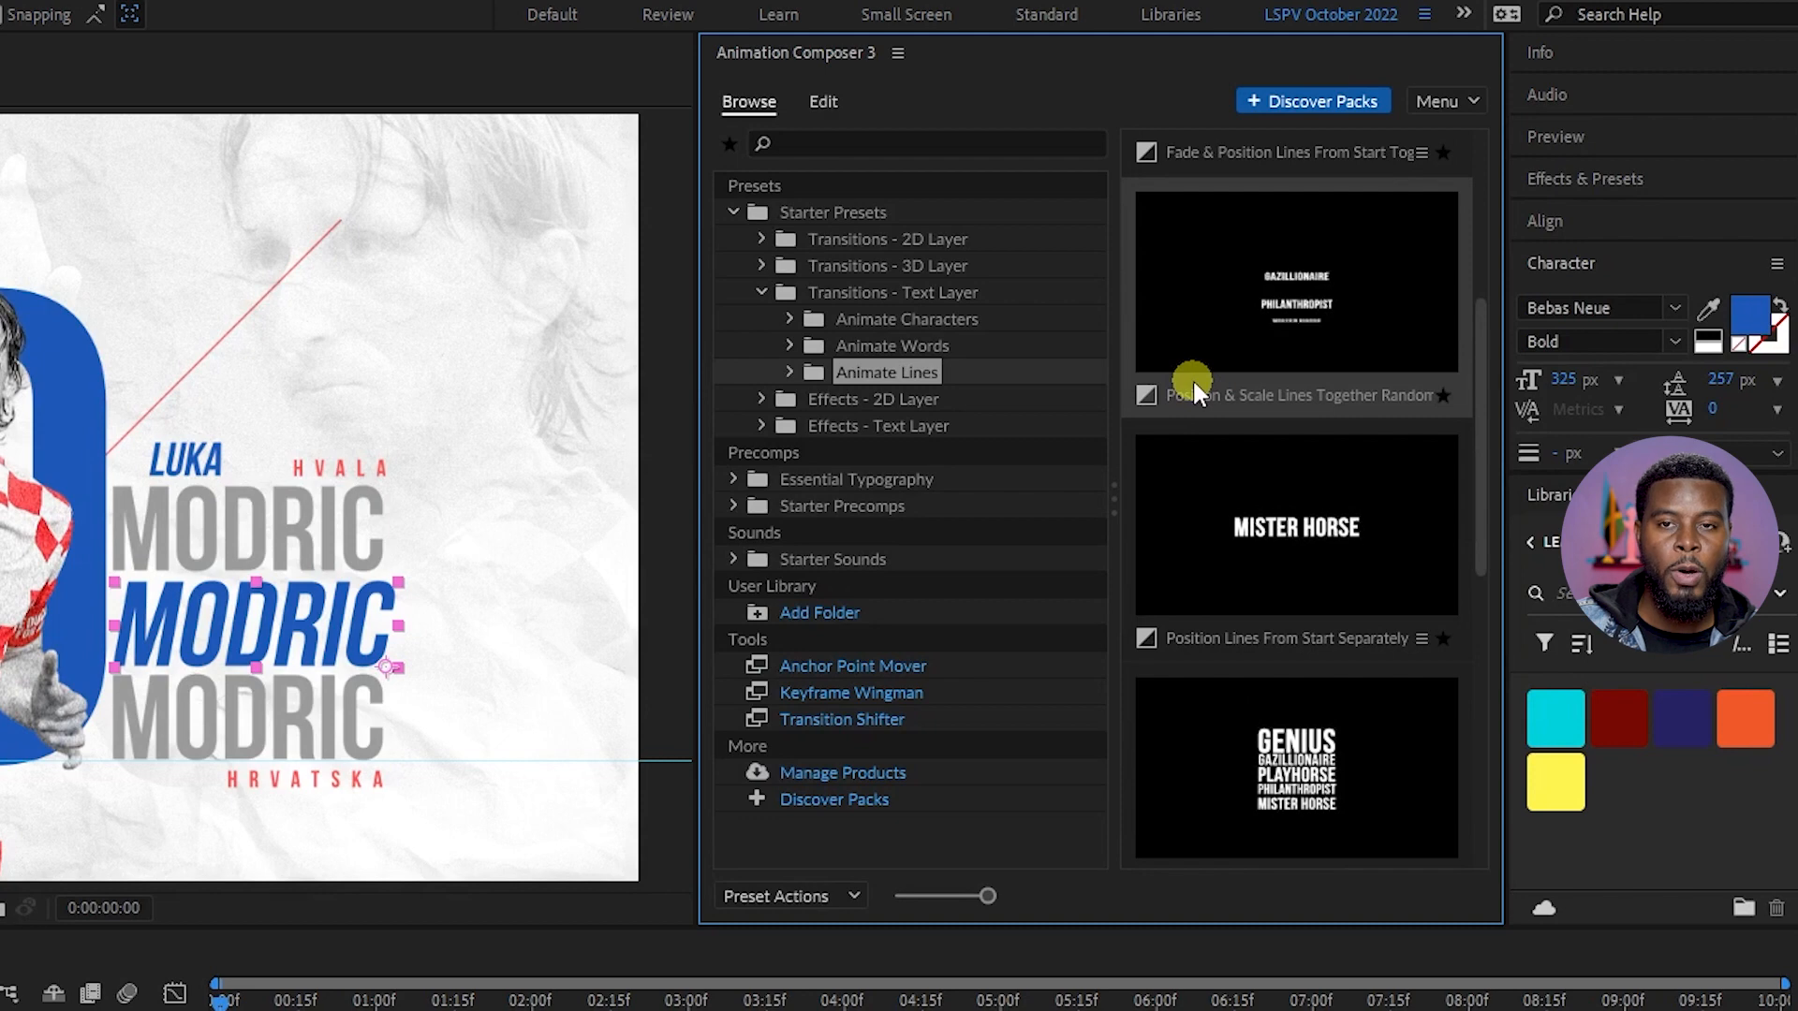
pyautogui.scroll(-2, 1197, 379)
pyautogui.scroll(-2, 1199, 380)
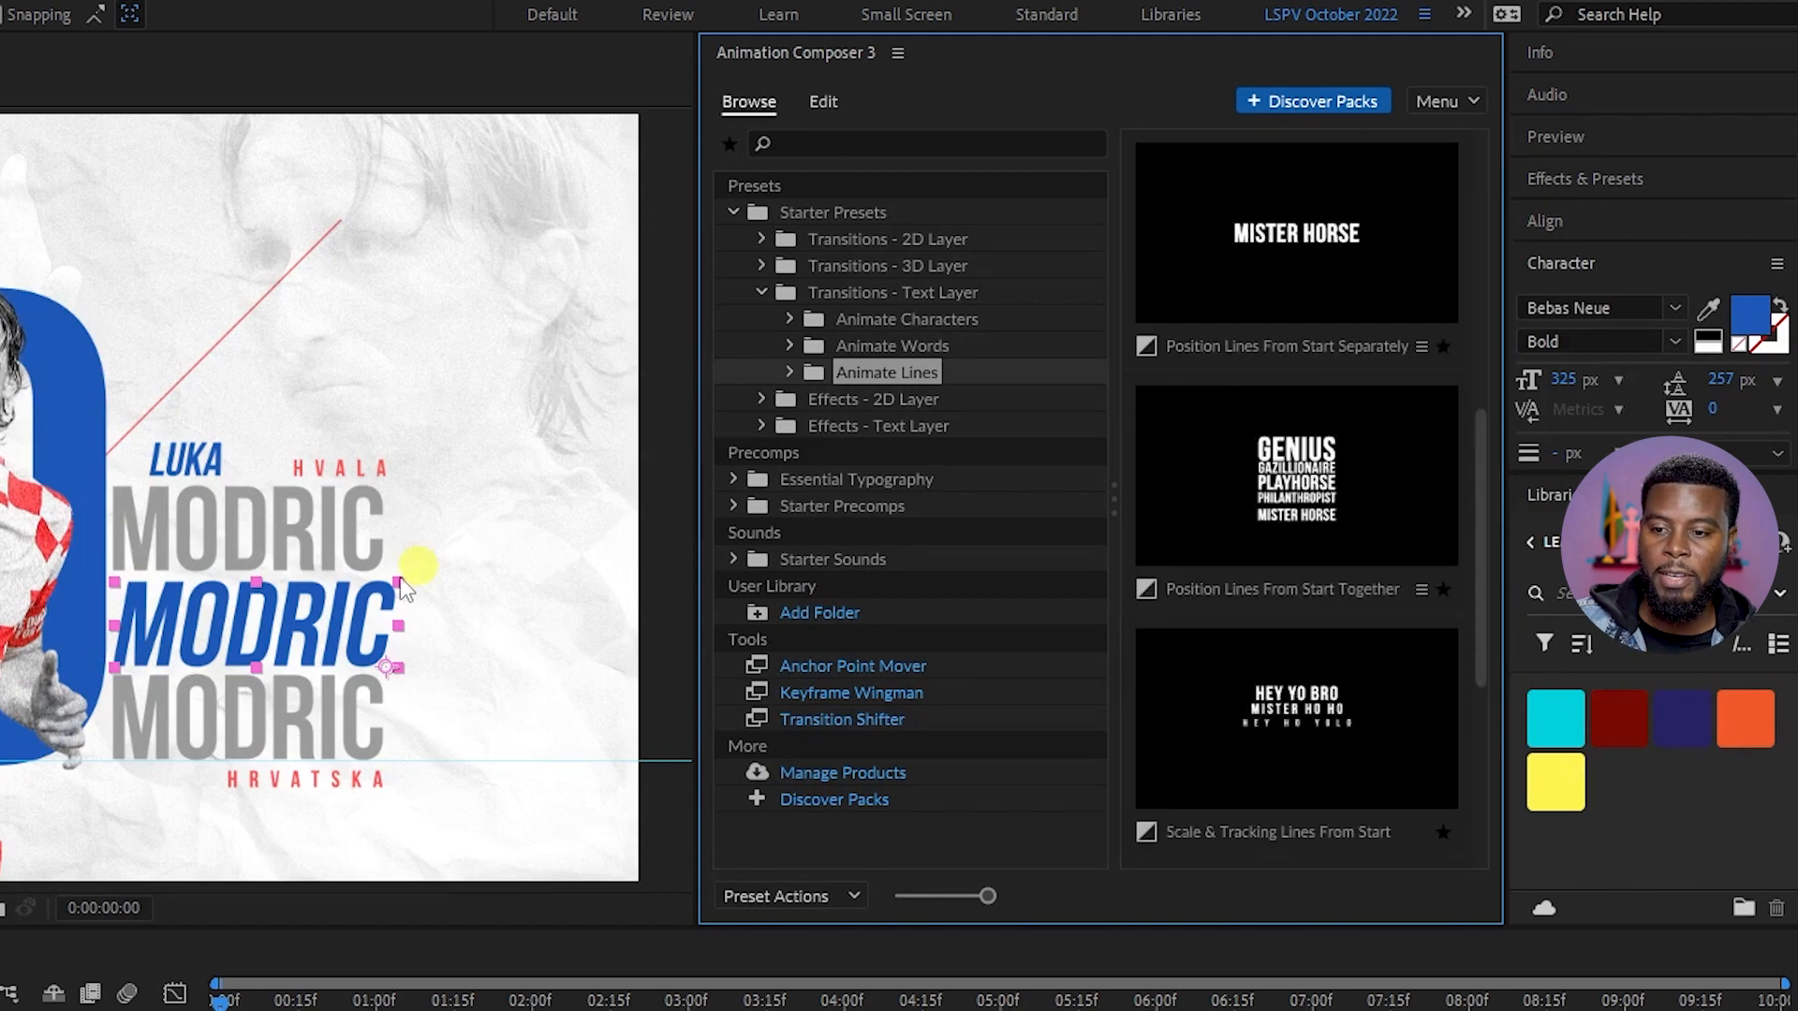
pyautogui.scroll(-2, 1341, 621)
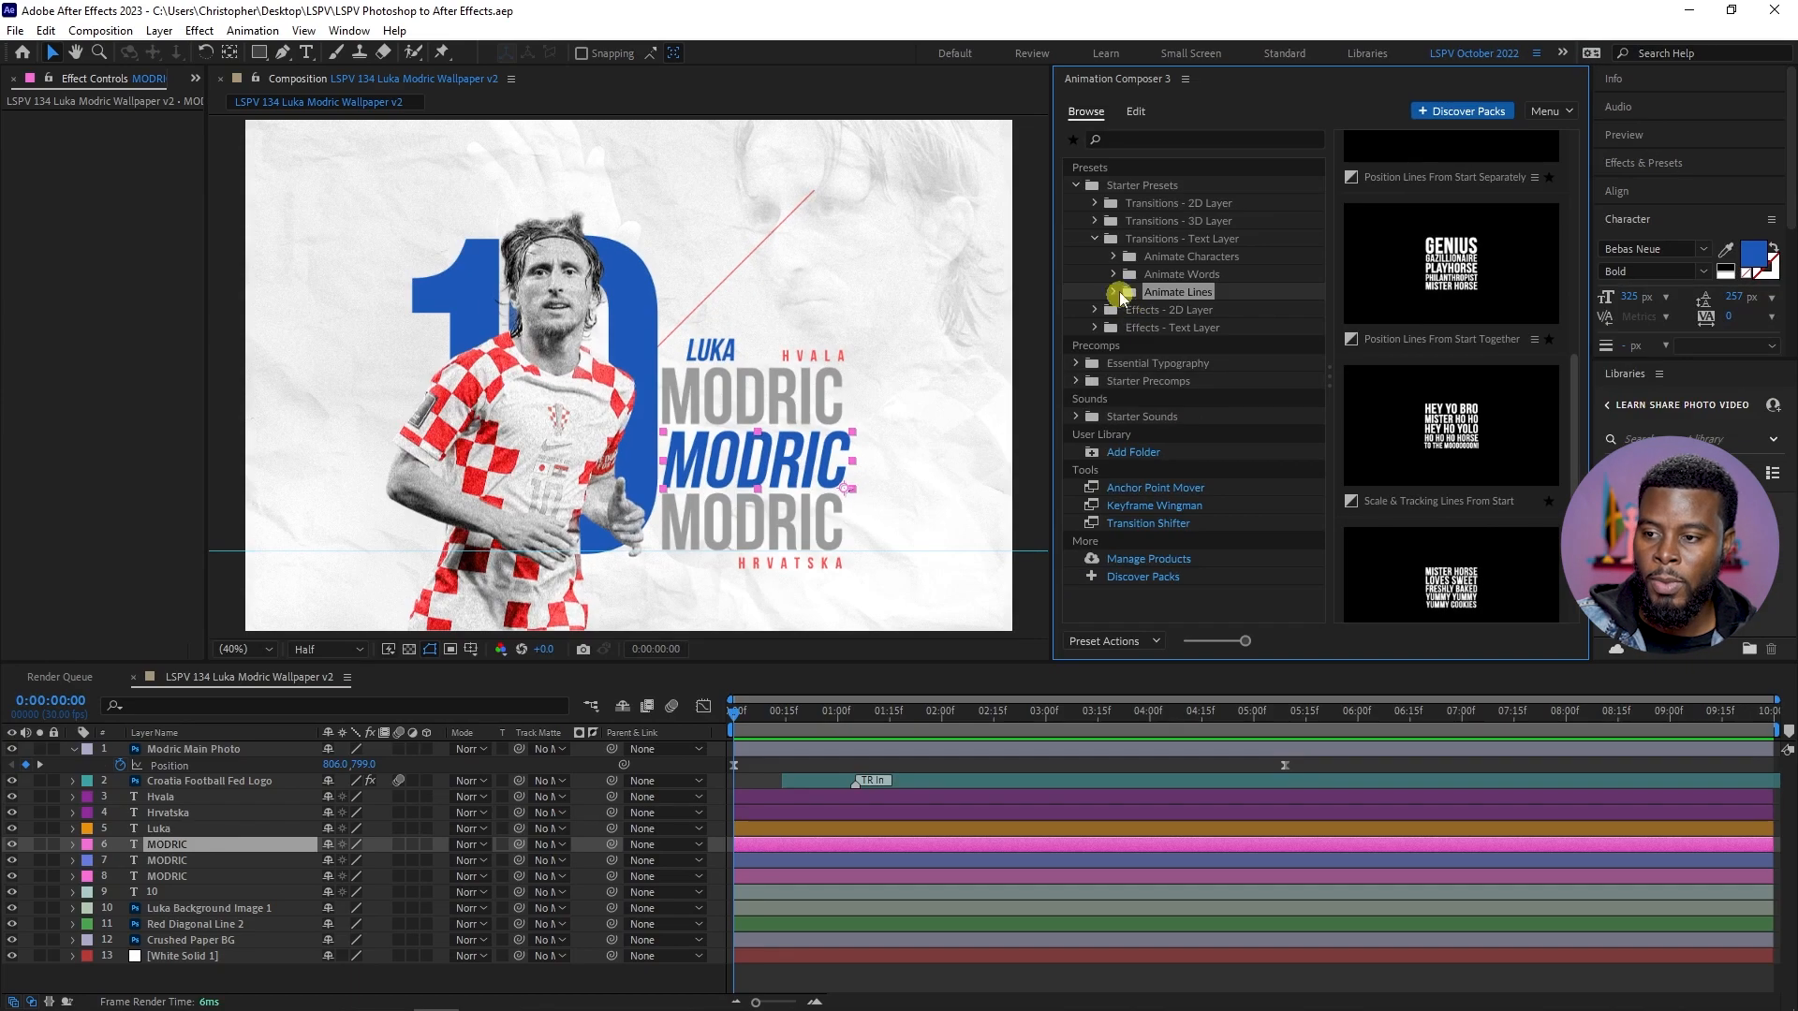
pyautogui.click(812, 348)
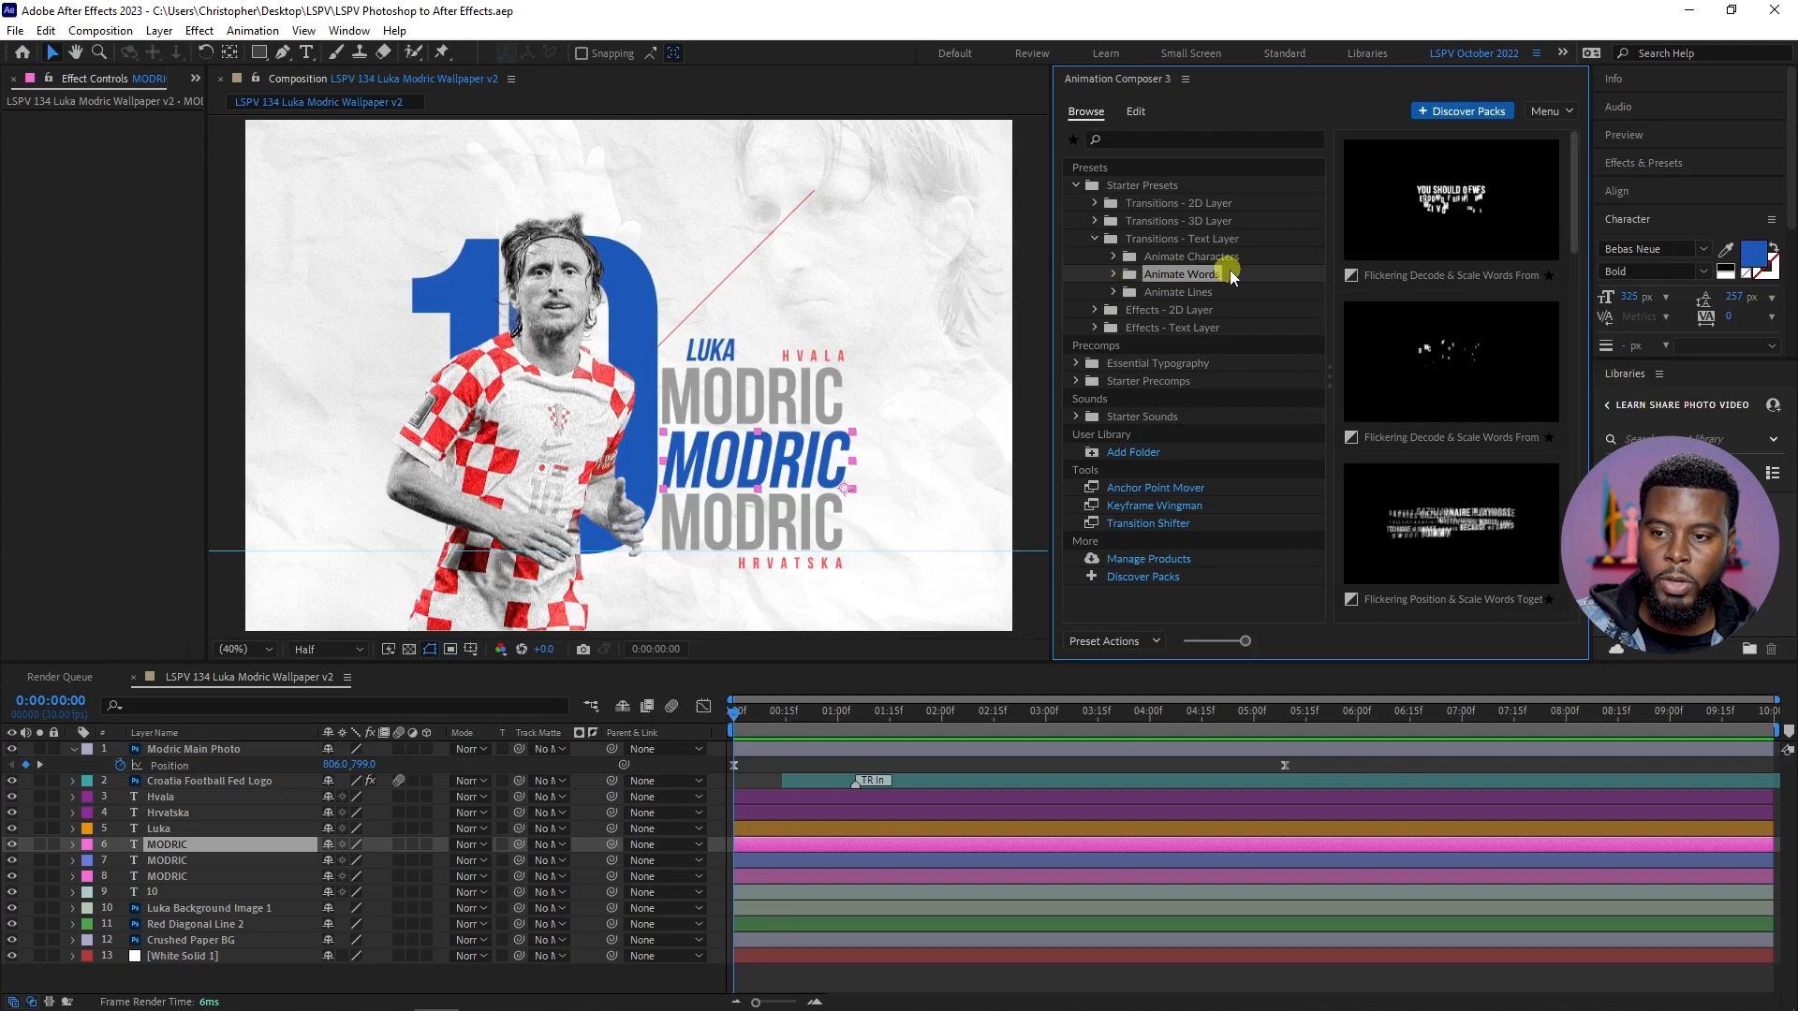
pyautogui.scroll(-5, 1414, 309)
pyautogui.scroll(-5, 1416, 309)
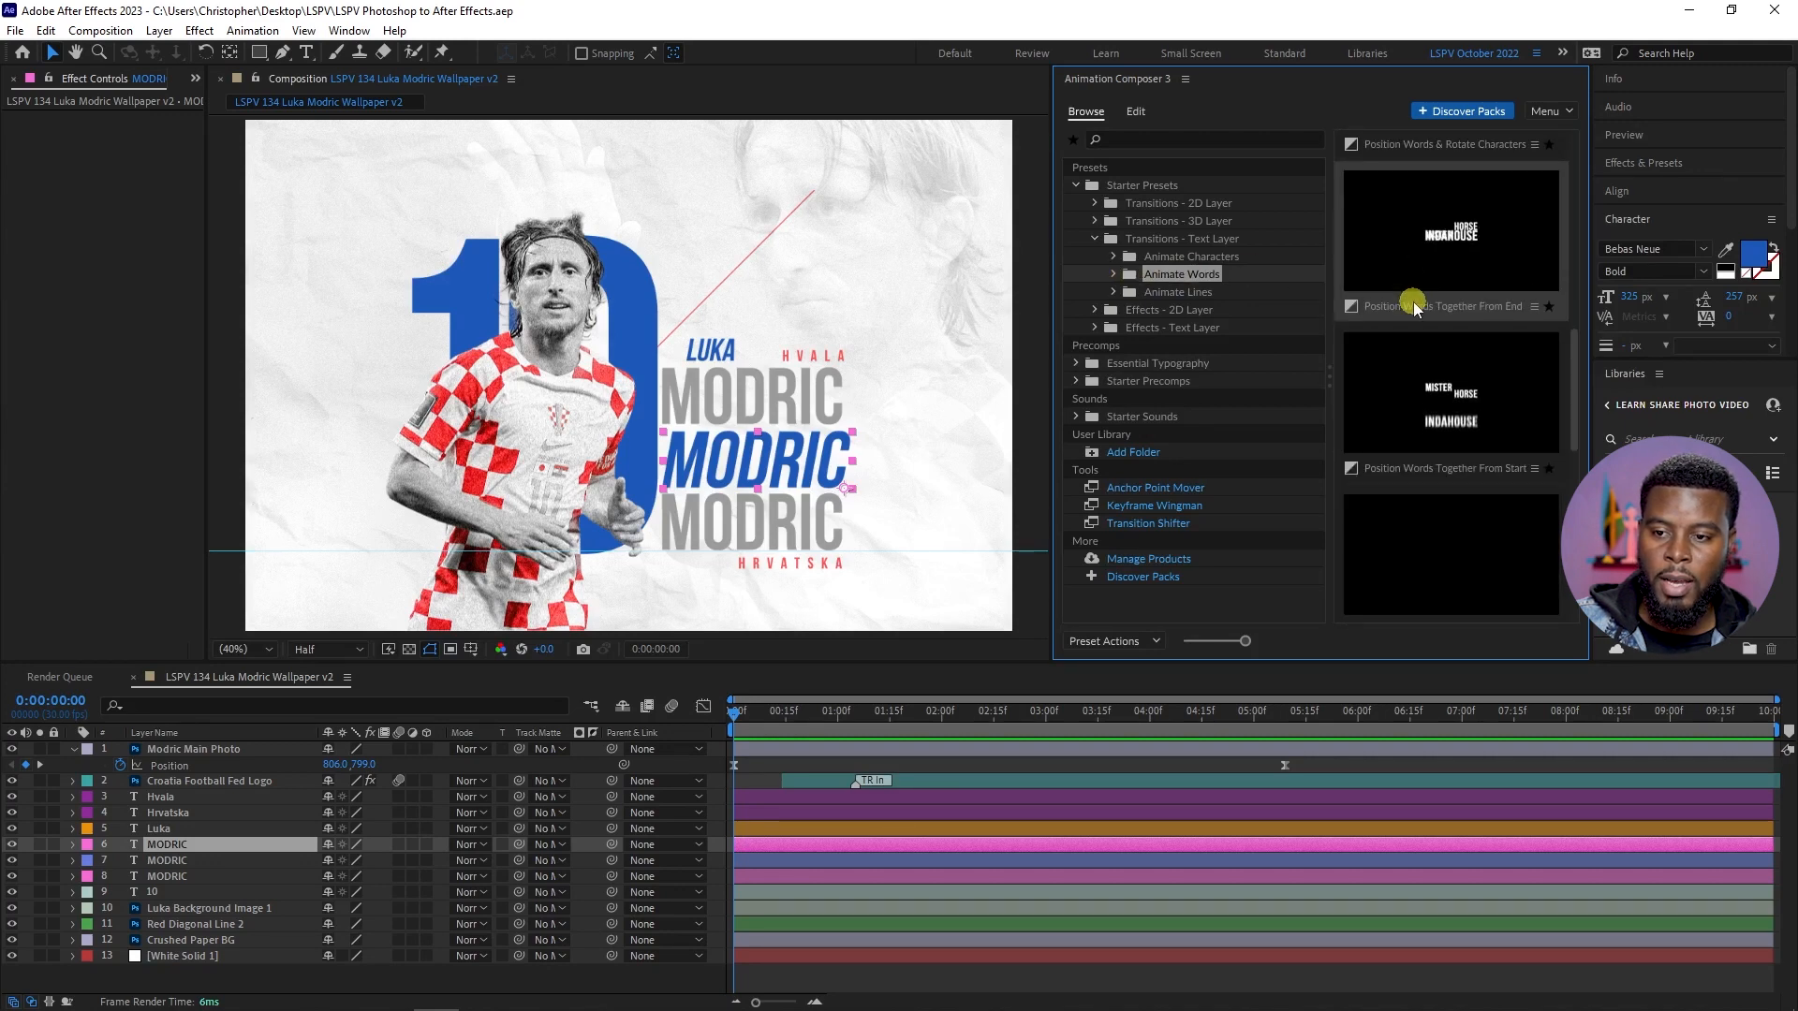
# - Apply the Scale Characters 2 preset, From Start variant, to the blue MODRIC layer as an In animation and preview it
pyautogui.click(1182, 256)
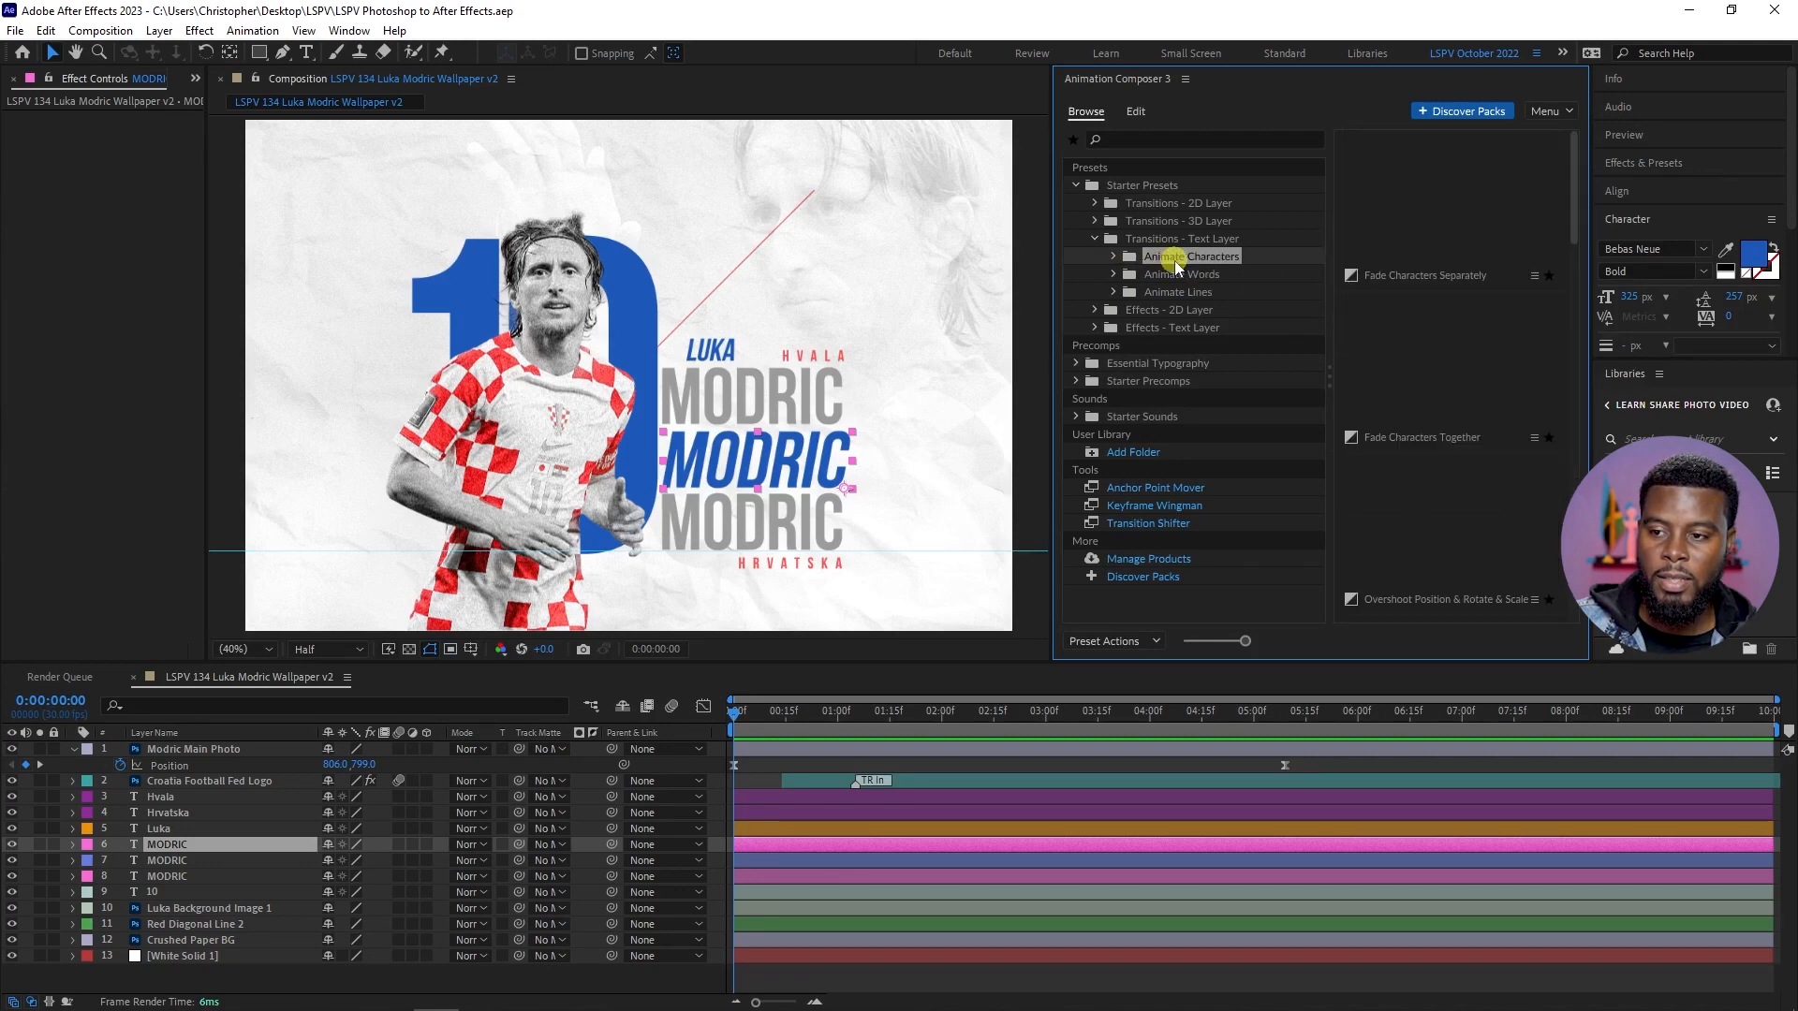
pyautogui.scroll(-5, 1357, 298)
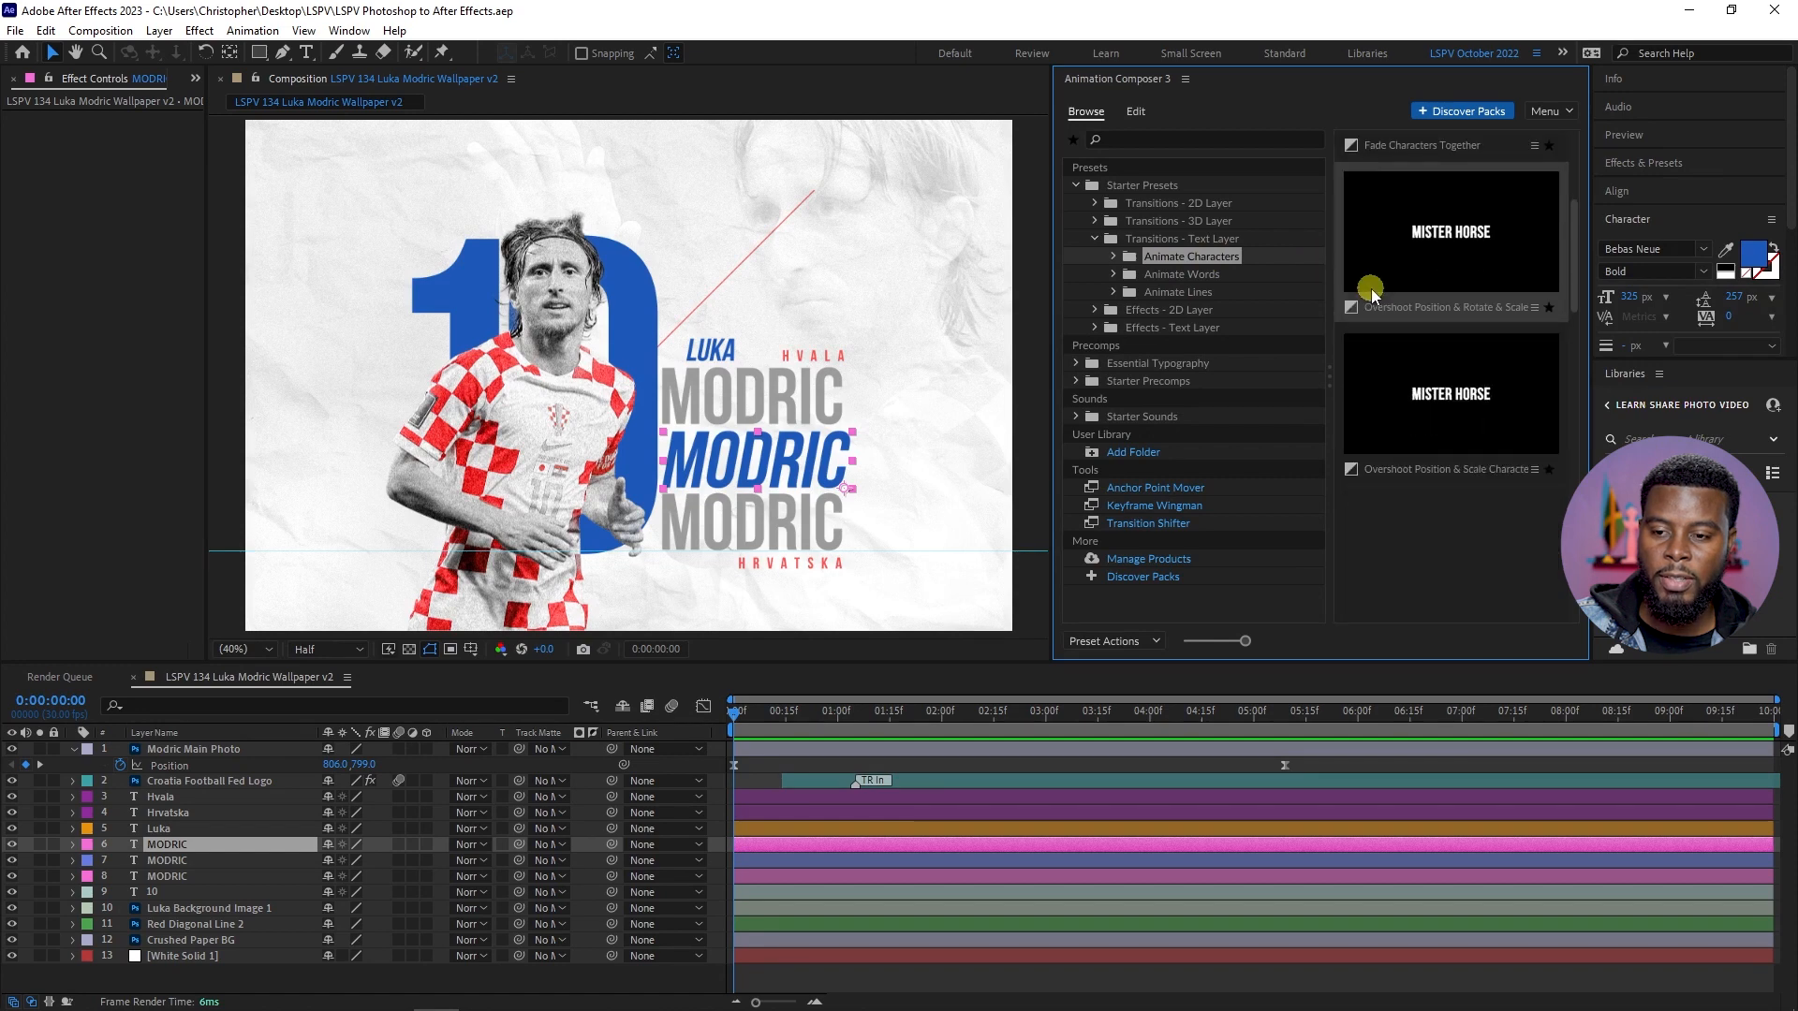
pyautogui.scroll(-5, 1372, 296)
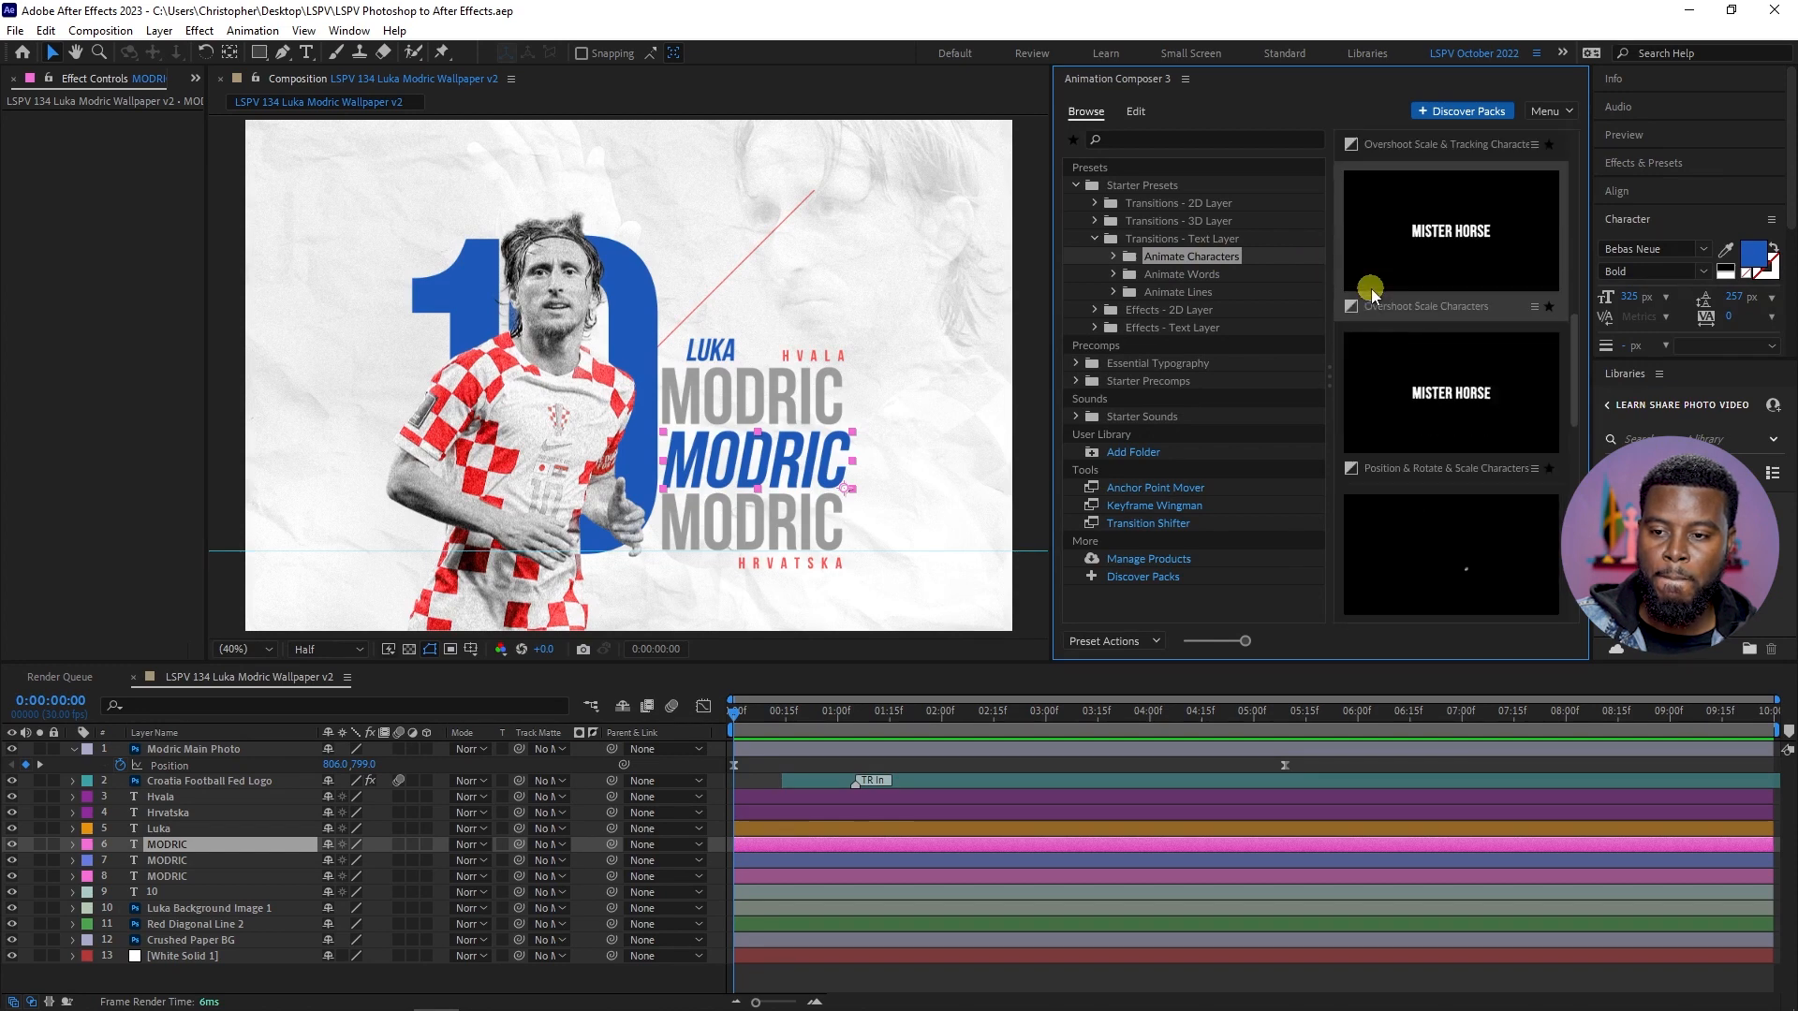
pyautogui.scroll(-5, 1373, 296)
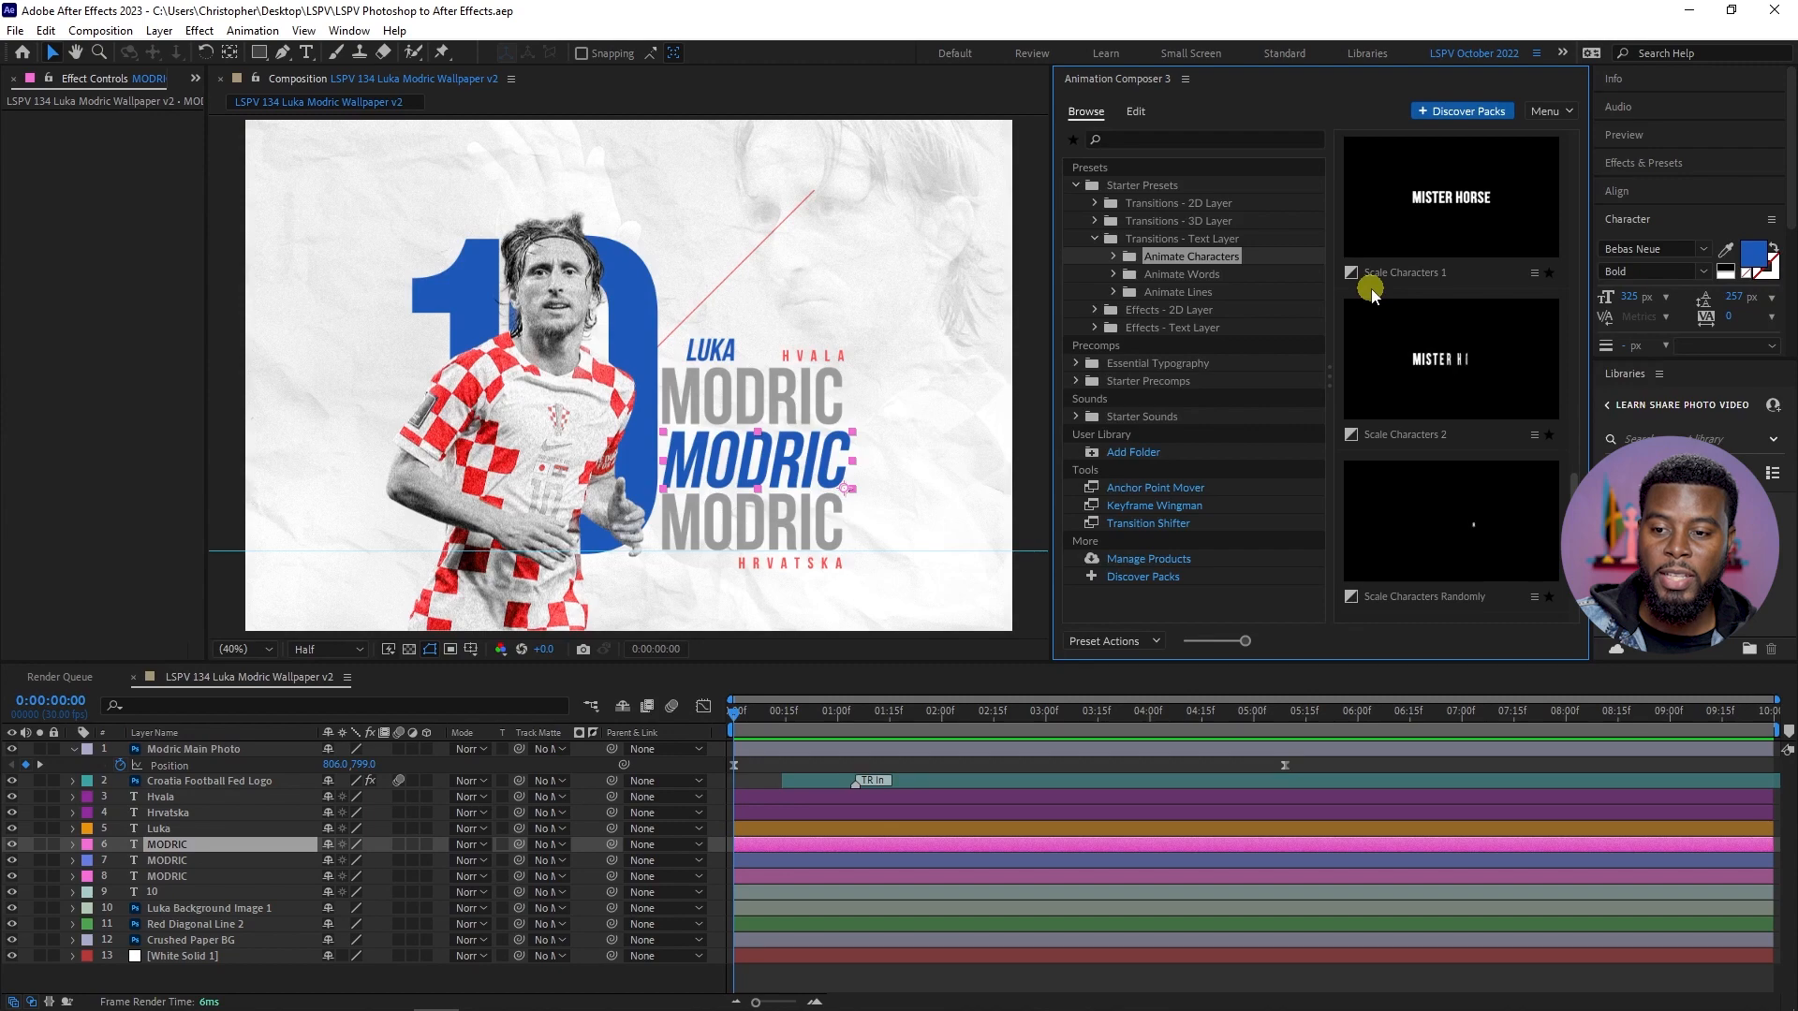
pyautogui.scroll(-1, 1367, 296)
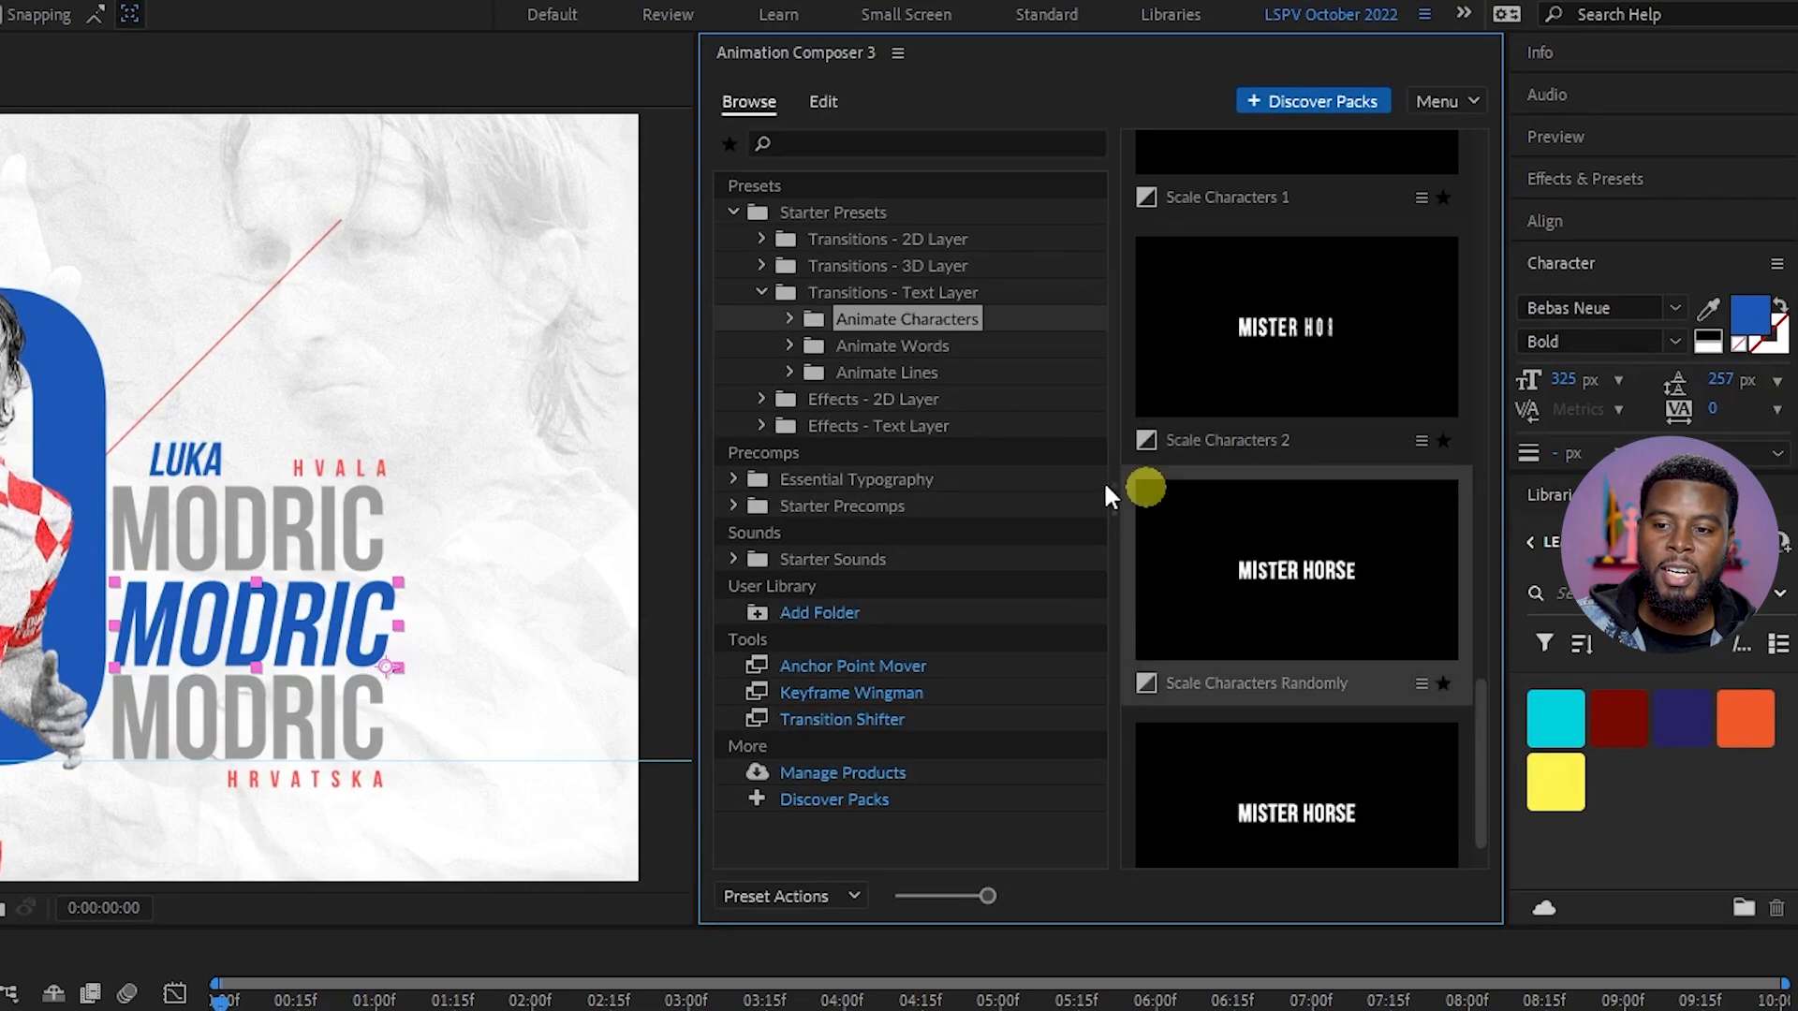
pyautogui.click(1265, 341)
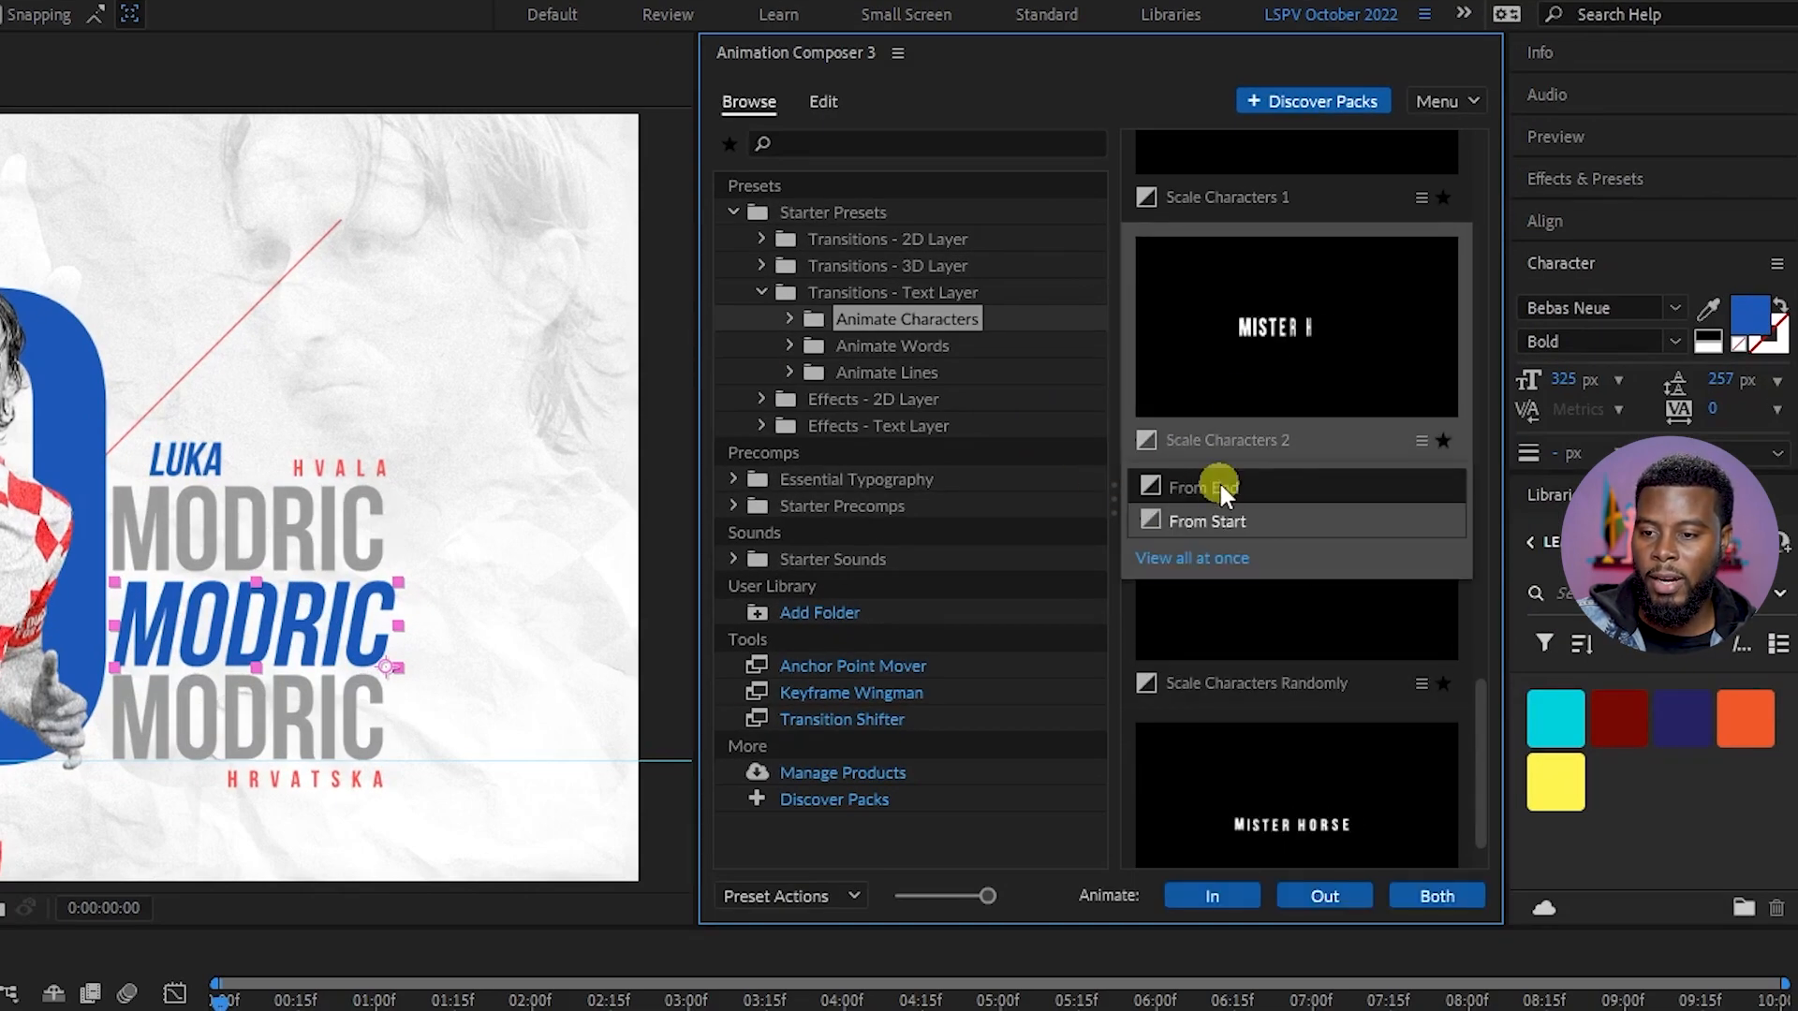
pyautogui.click(1227, 522)
pyautogui.click(1212, 896)
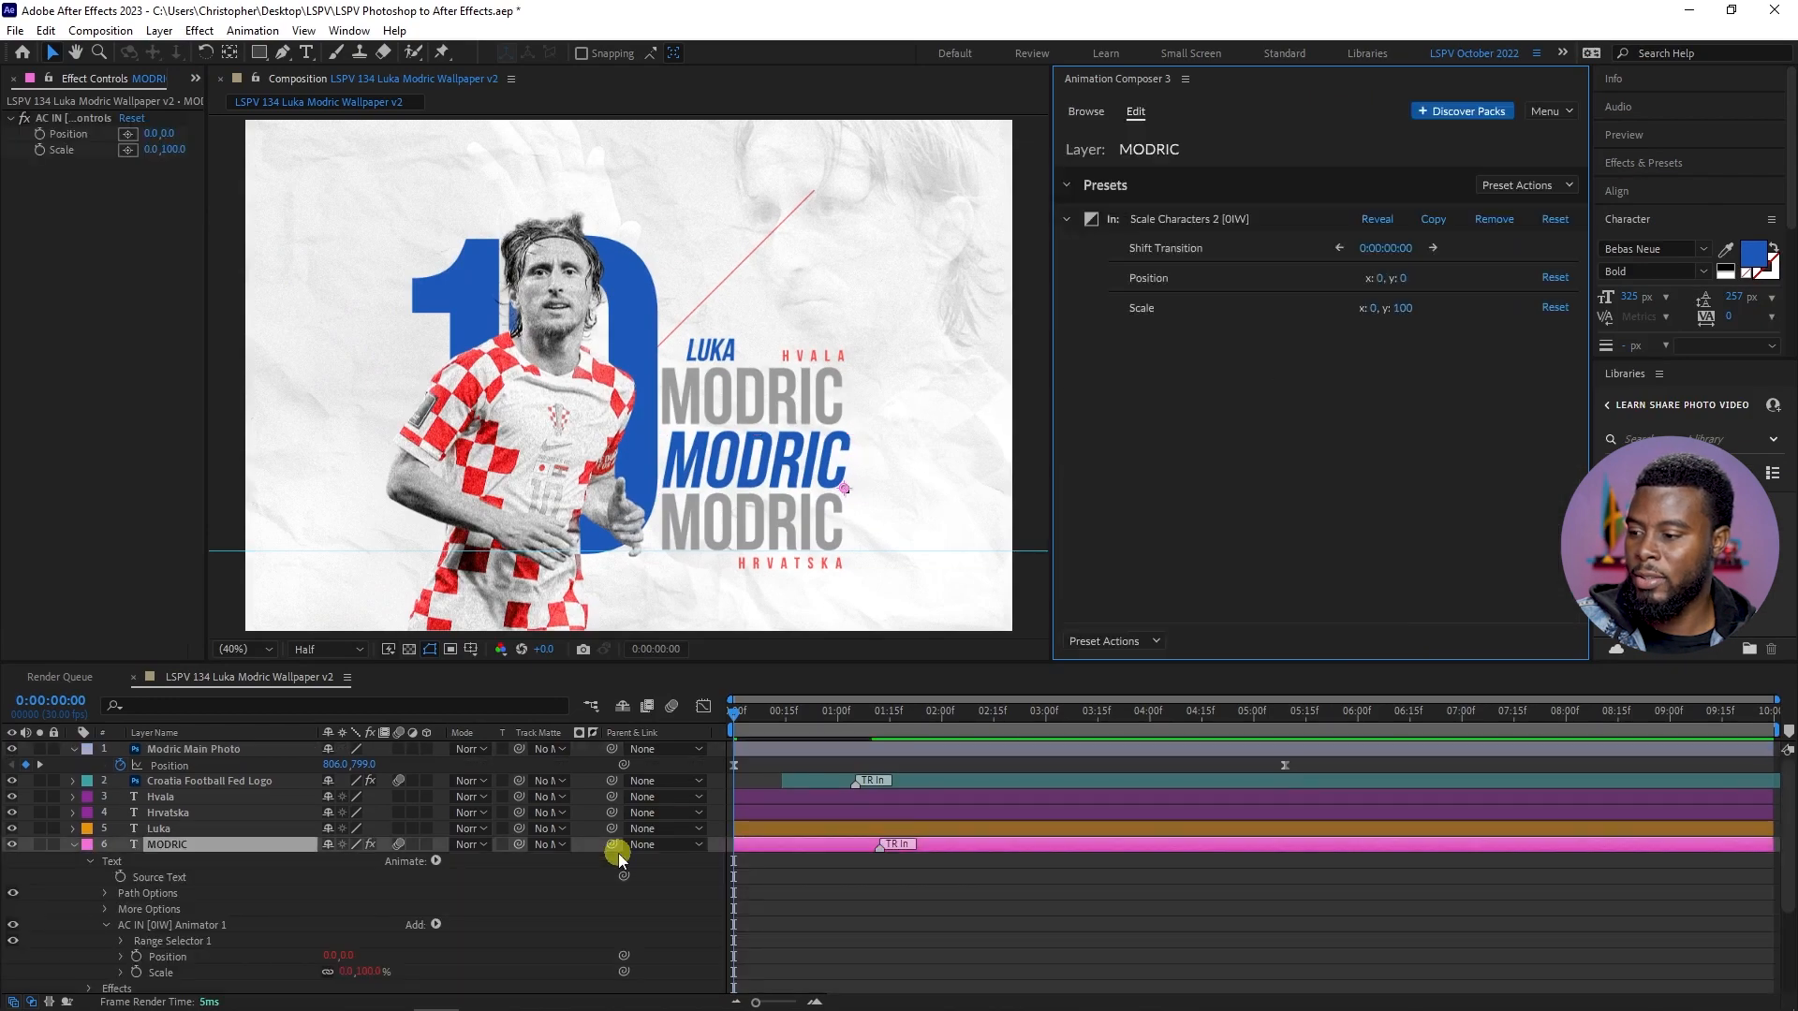
pyautogui.click(73, 845)
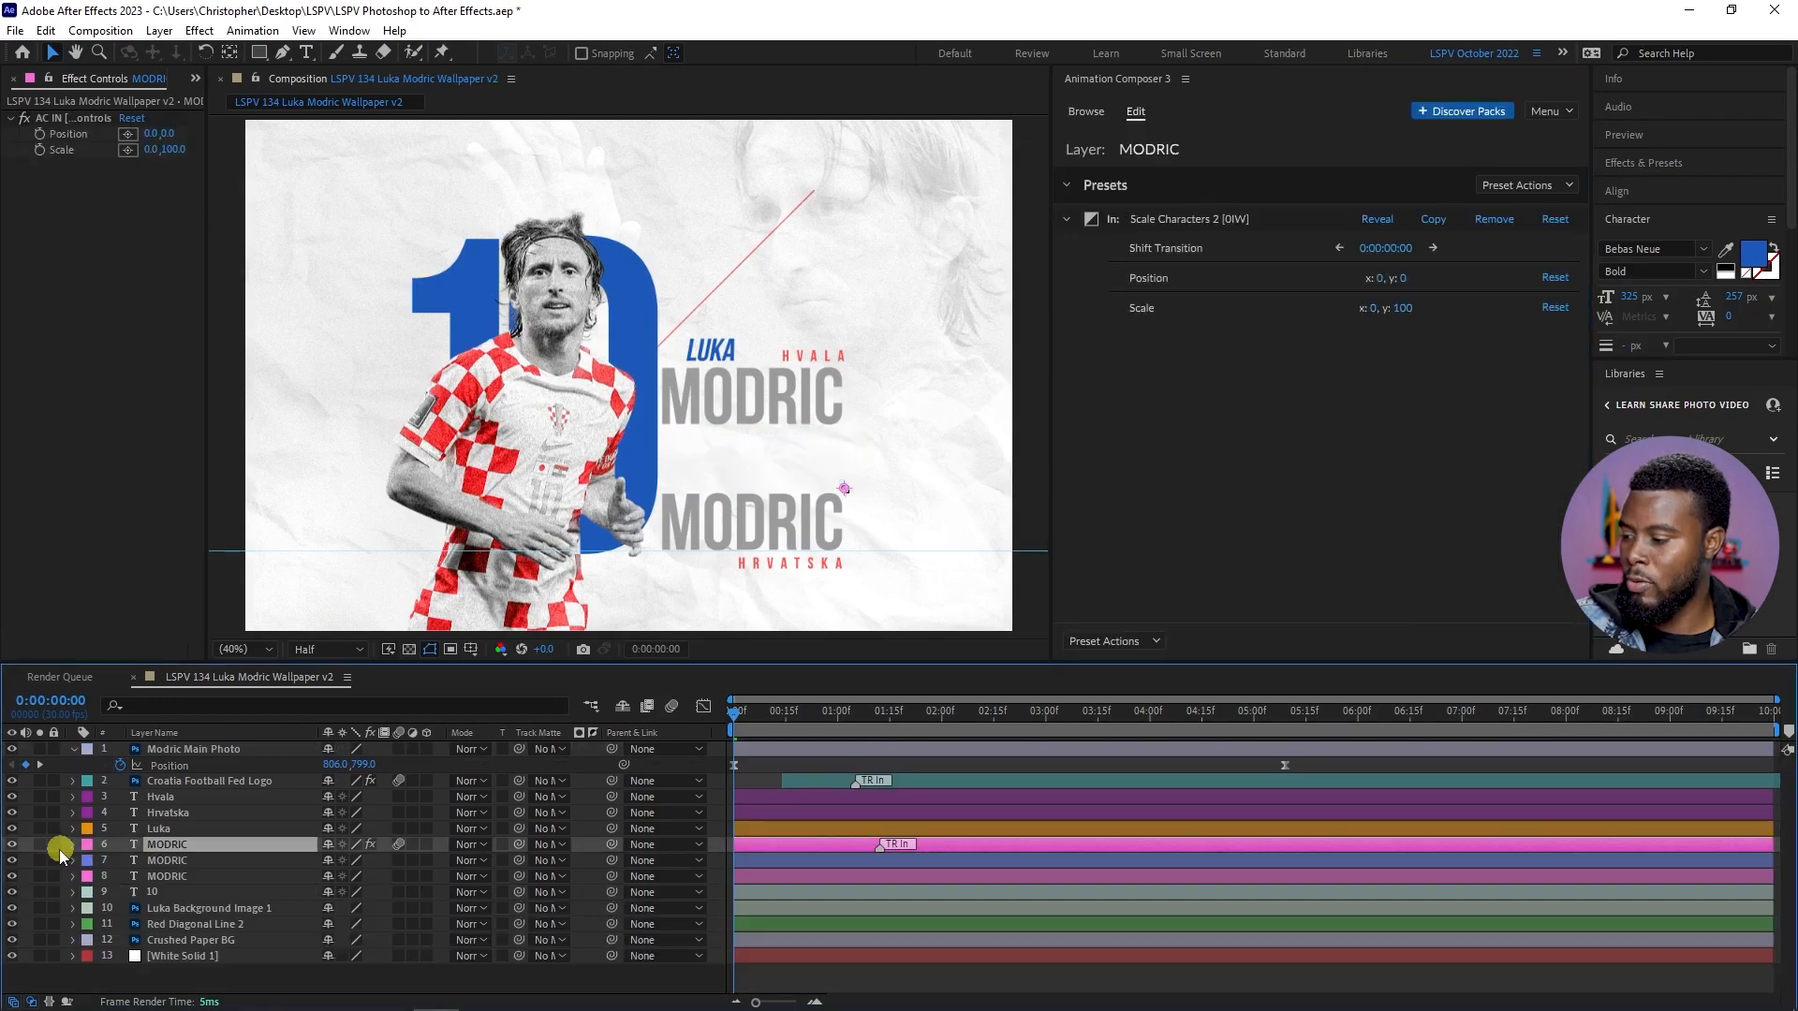
pyautogui.press('space')
# - Set the label colour of the blue MODRIC text layer, layer 6, to Blue
pyautogui.click(190, 845)
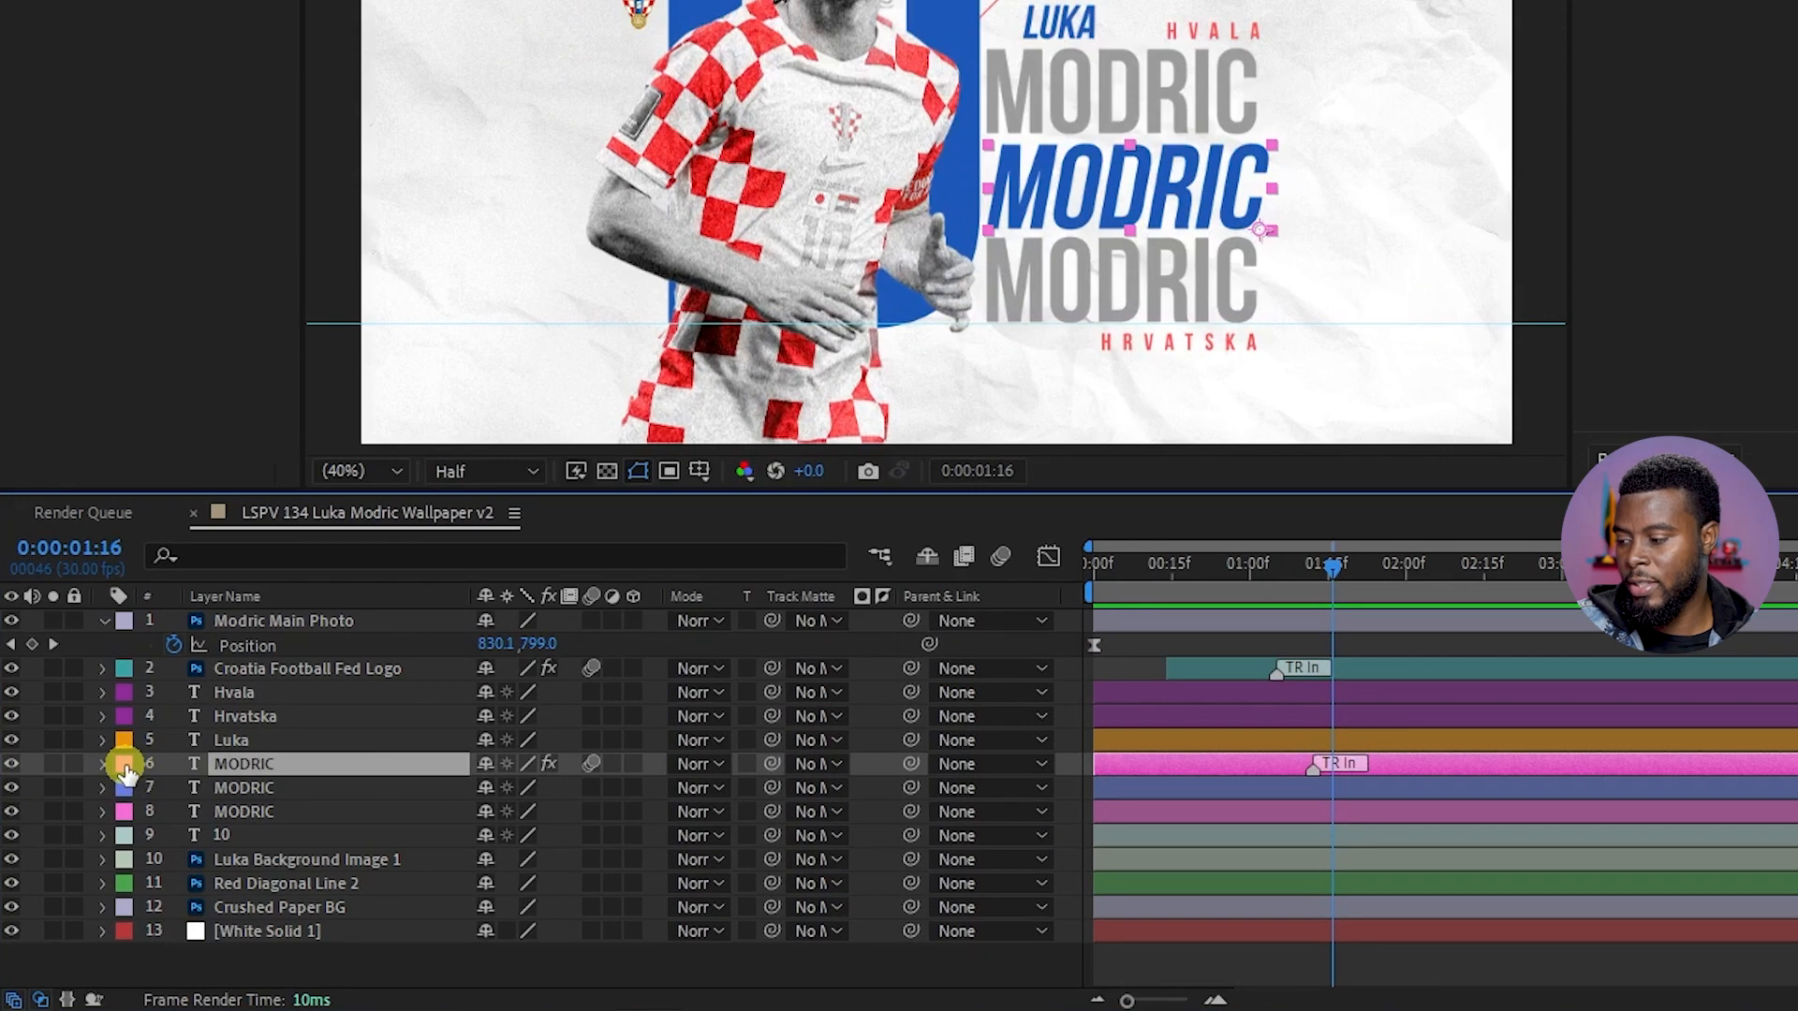
pyautogui.click(124, 766)
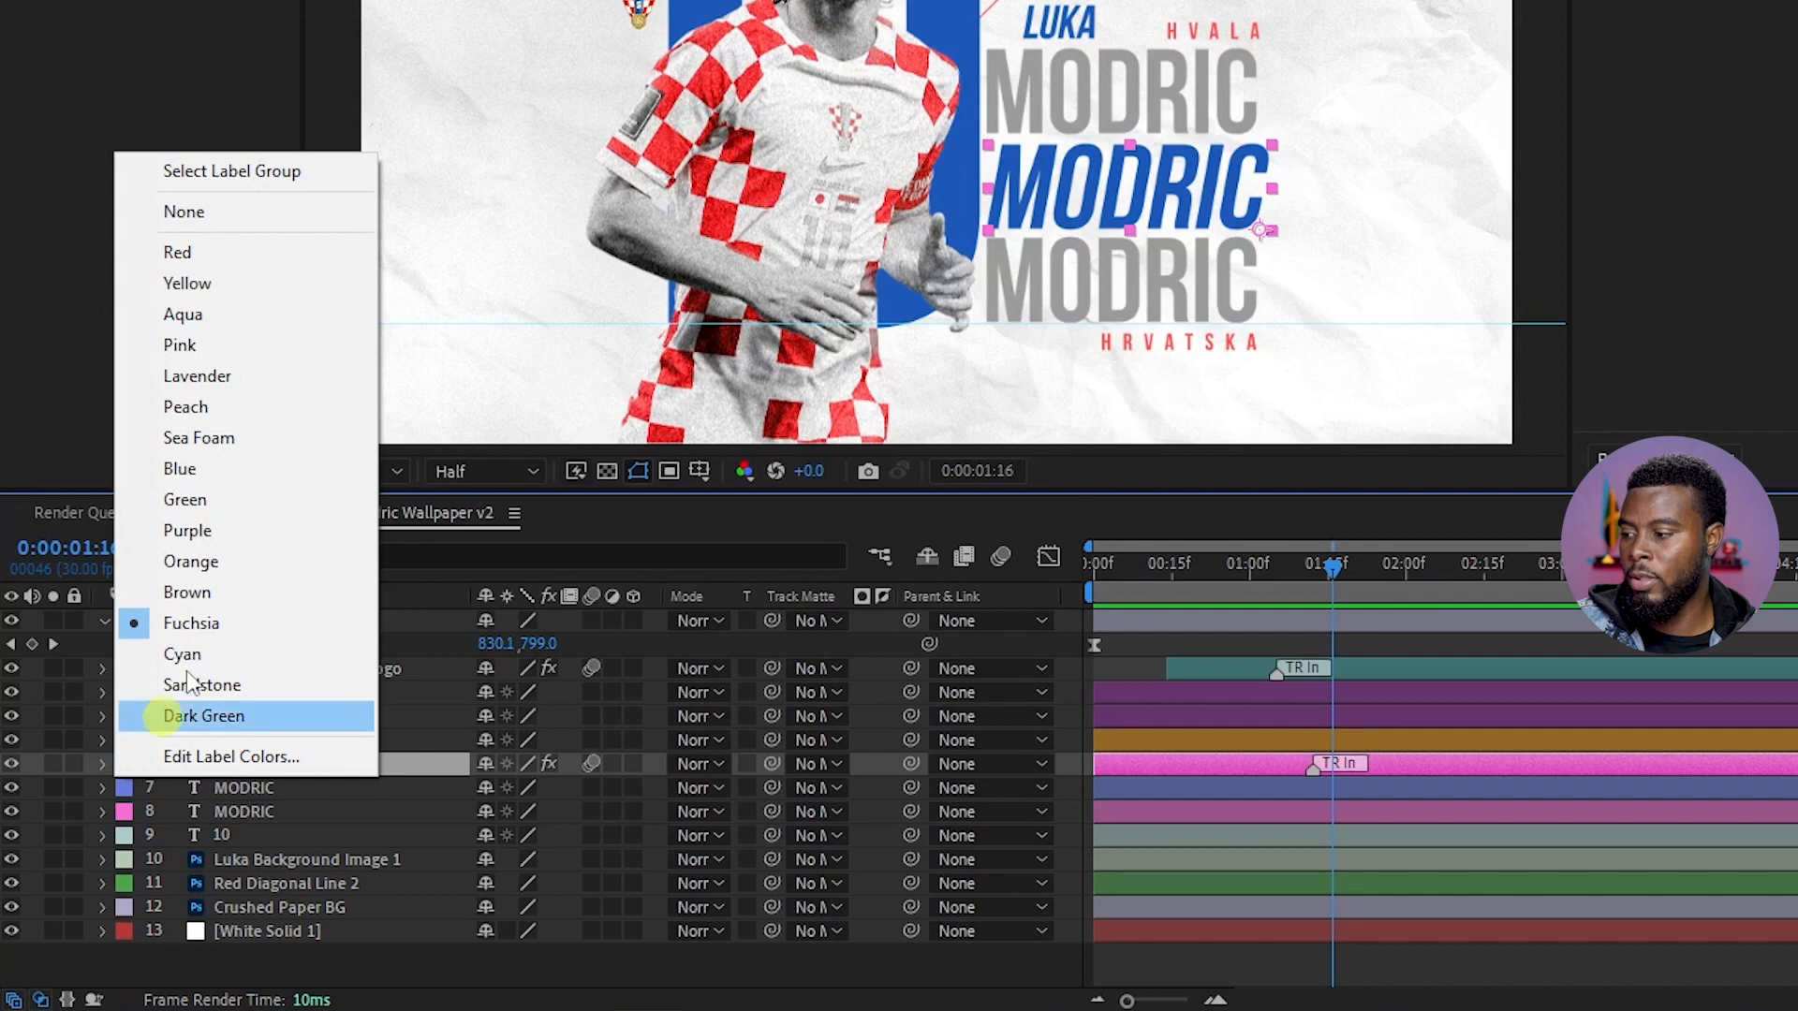
pyautogui.click(228, 468)
# - Set the label colour of the upper grey MODRIC text layer, layer 7, to Fuchsia
pyautogui.click(245, 791)
pyautogui.click(124, 787)
pyautogui.click(221, 373)
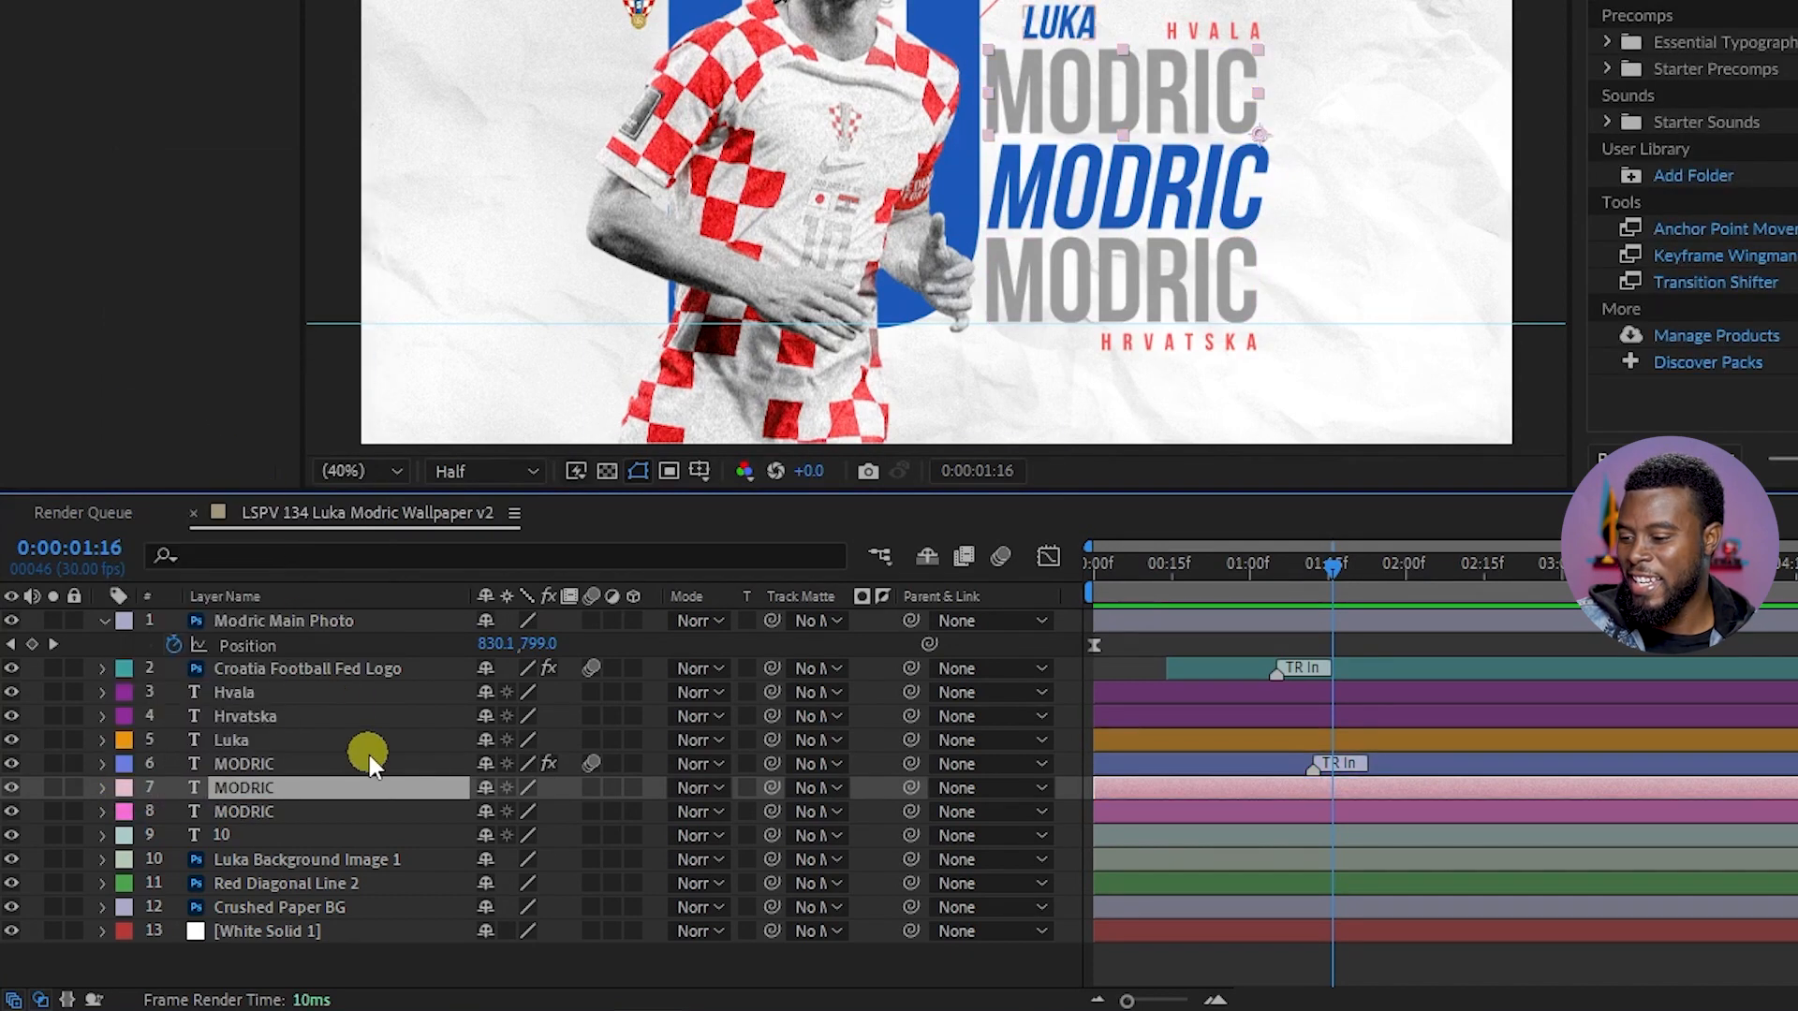
pyautogui.click(125, 787)
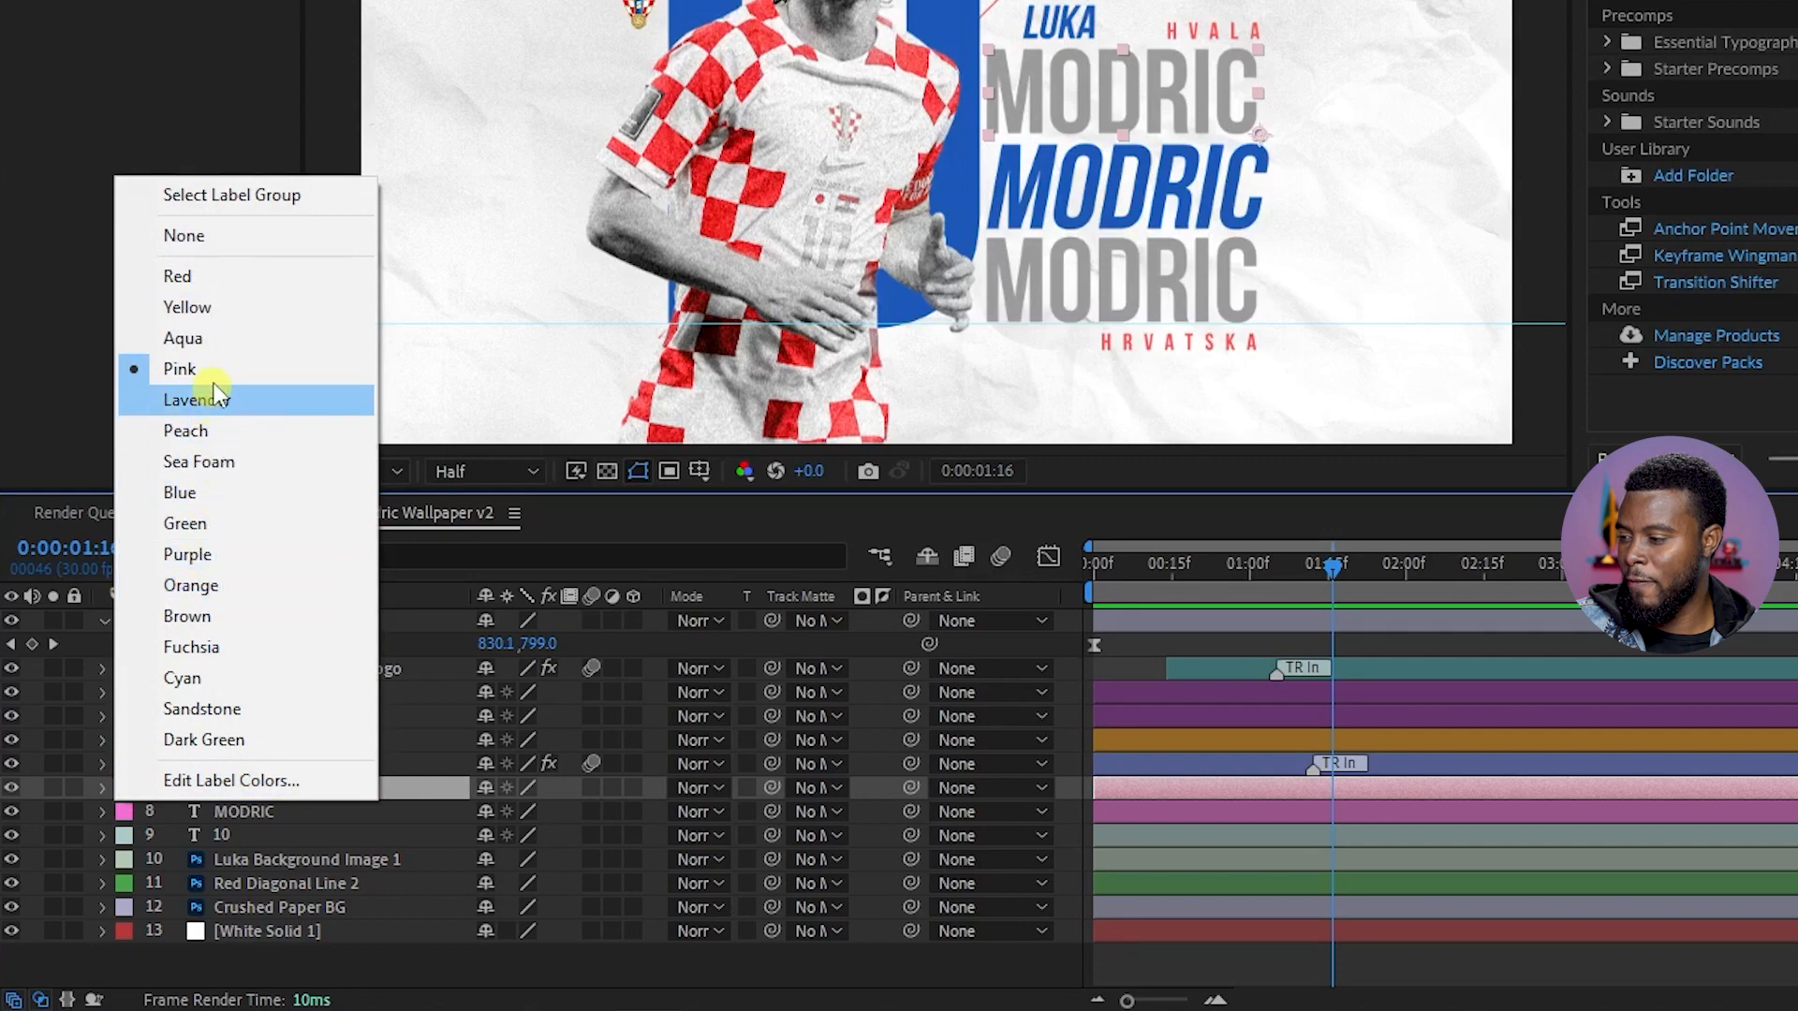
pyautogui.click(216, 647)
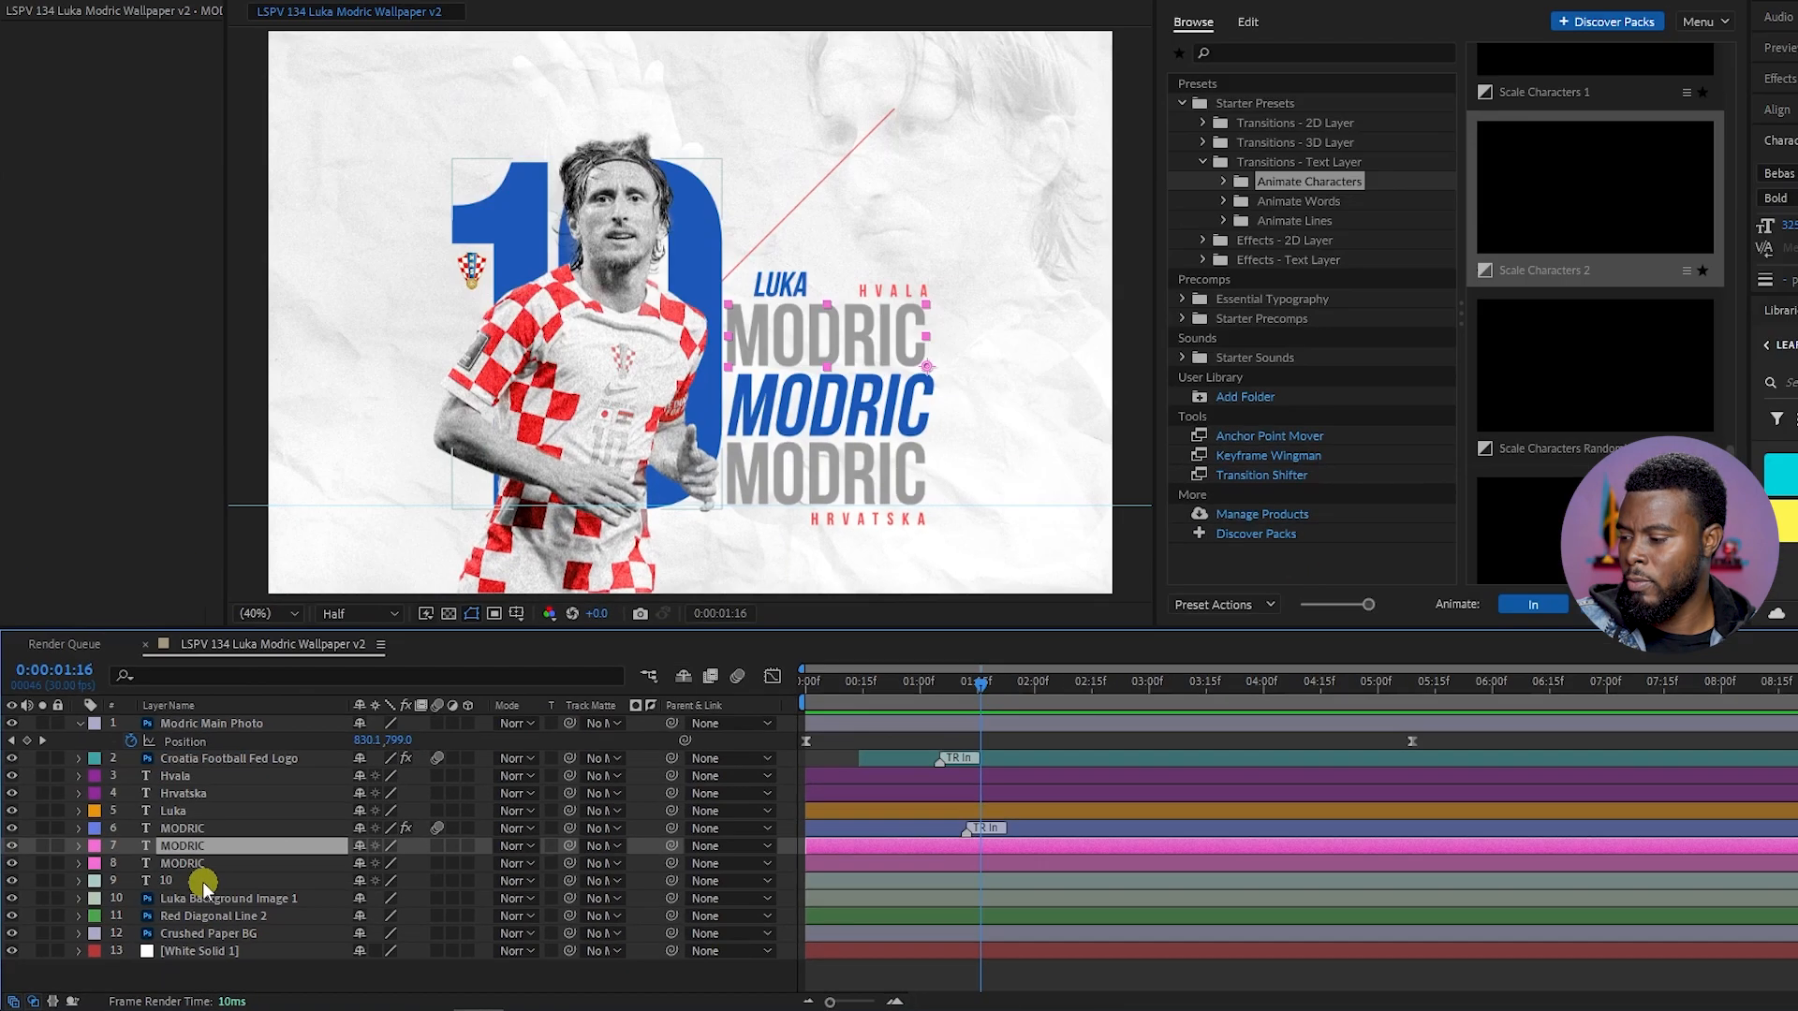
# - Select the blue MODRIC layer and scrub the timeline to 0:00:01:08 to examine its In animation
pyautogui.click(264, 813)
pyautogui.click(181, 860)
pyautogui.click(132, 845)
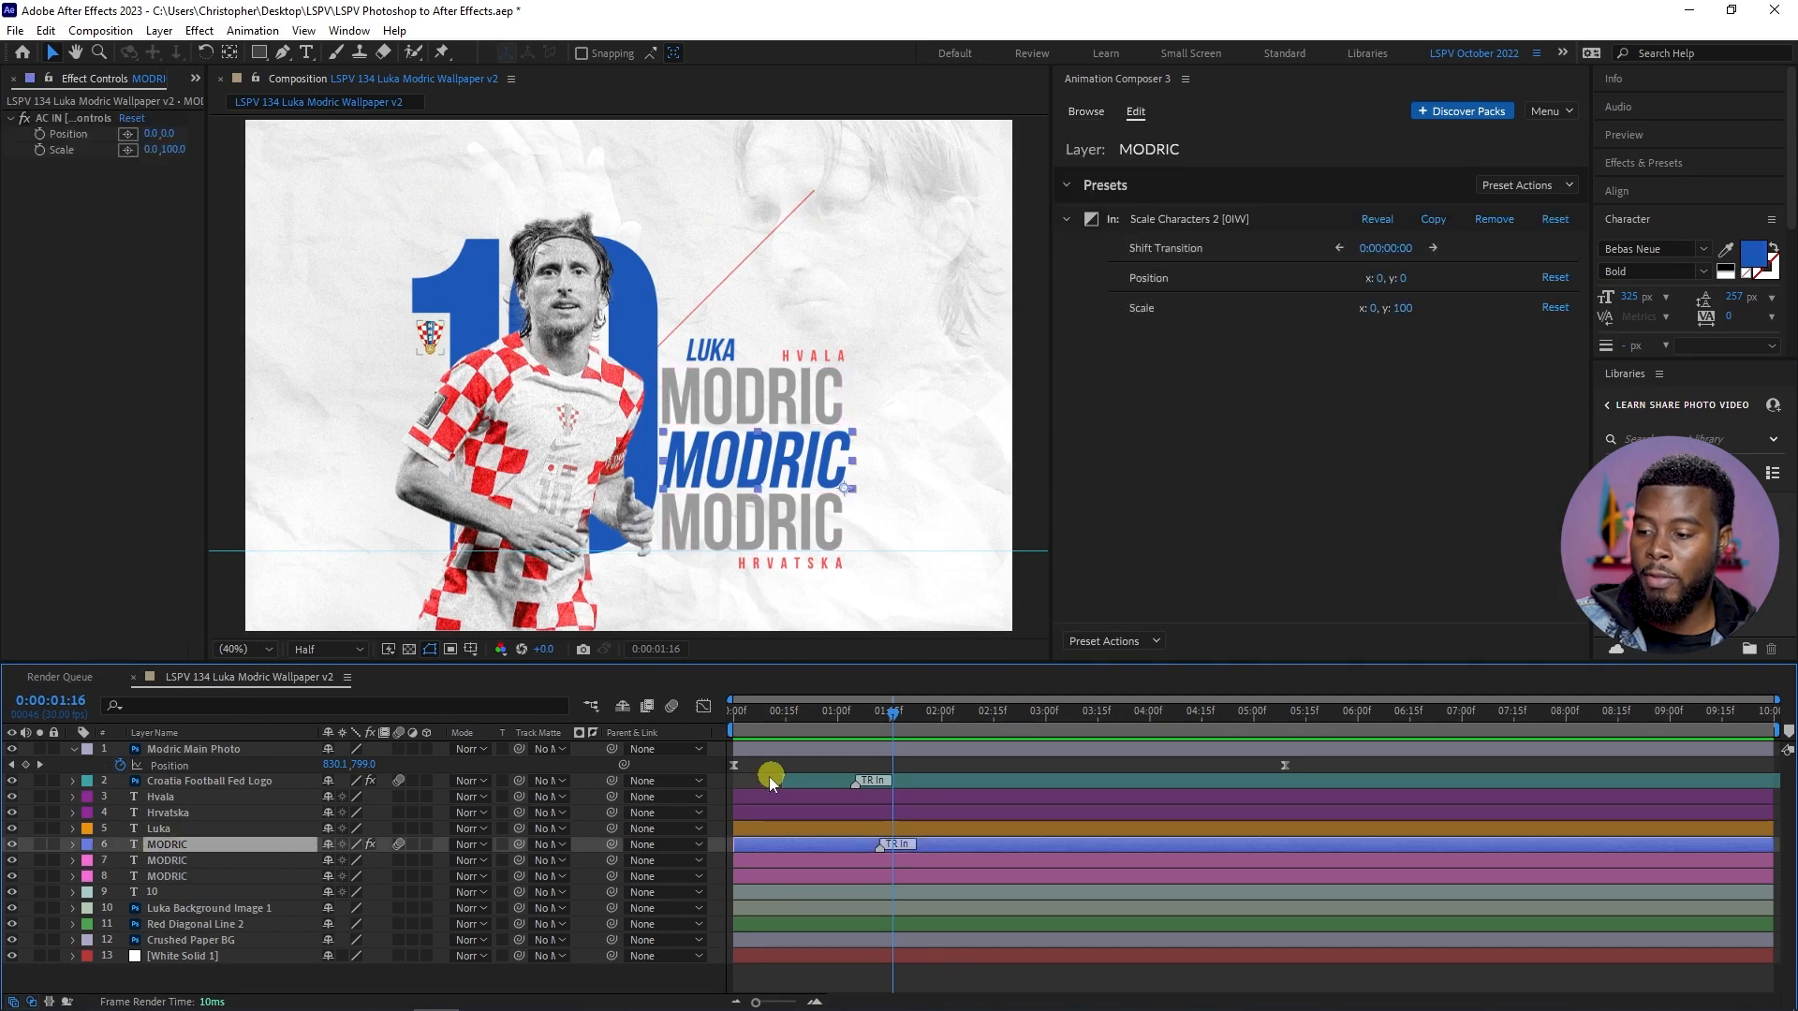
pyautogui.moveTo(792, 718); pyautogui.dragTo(872, 711)
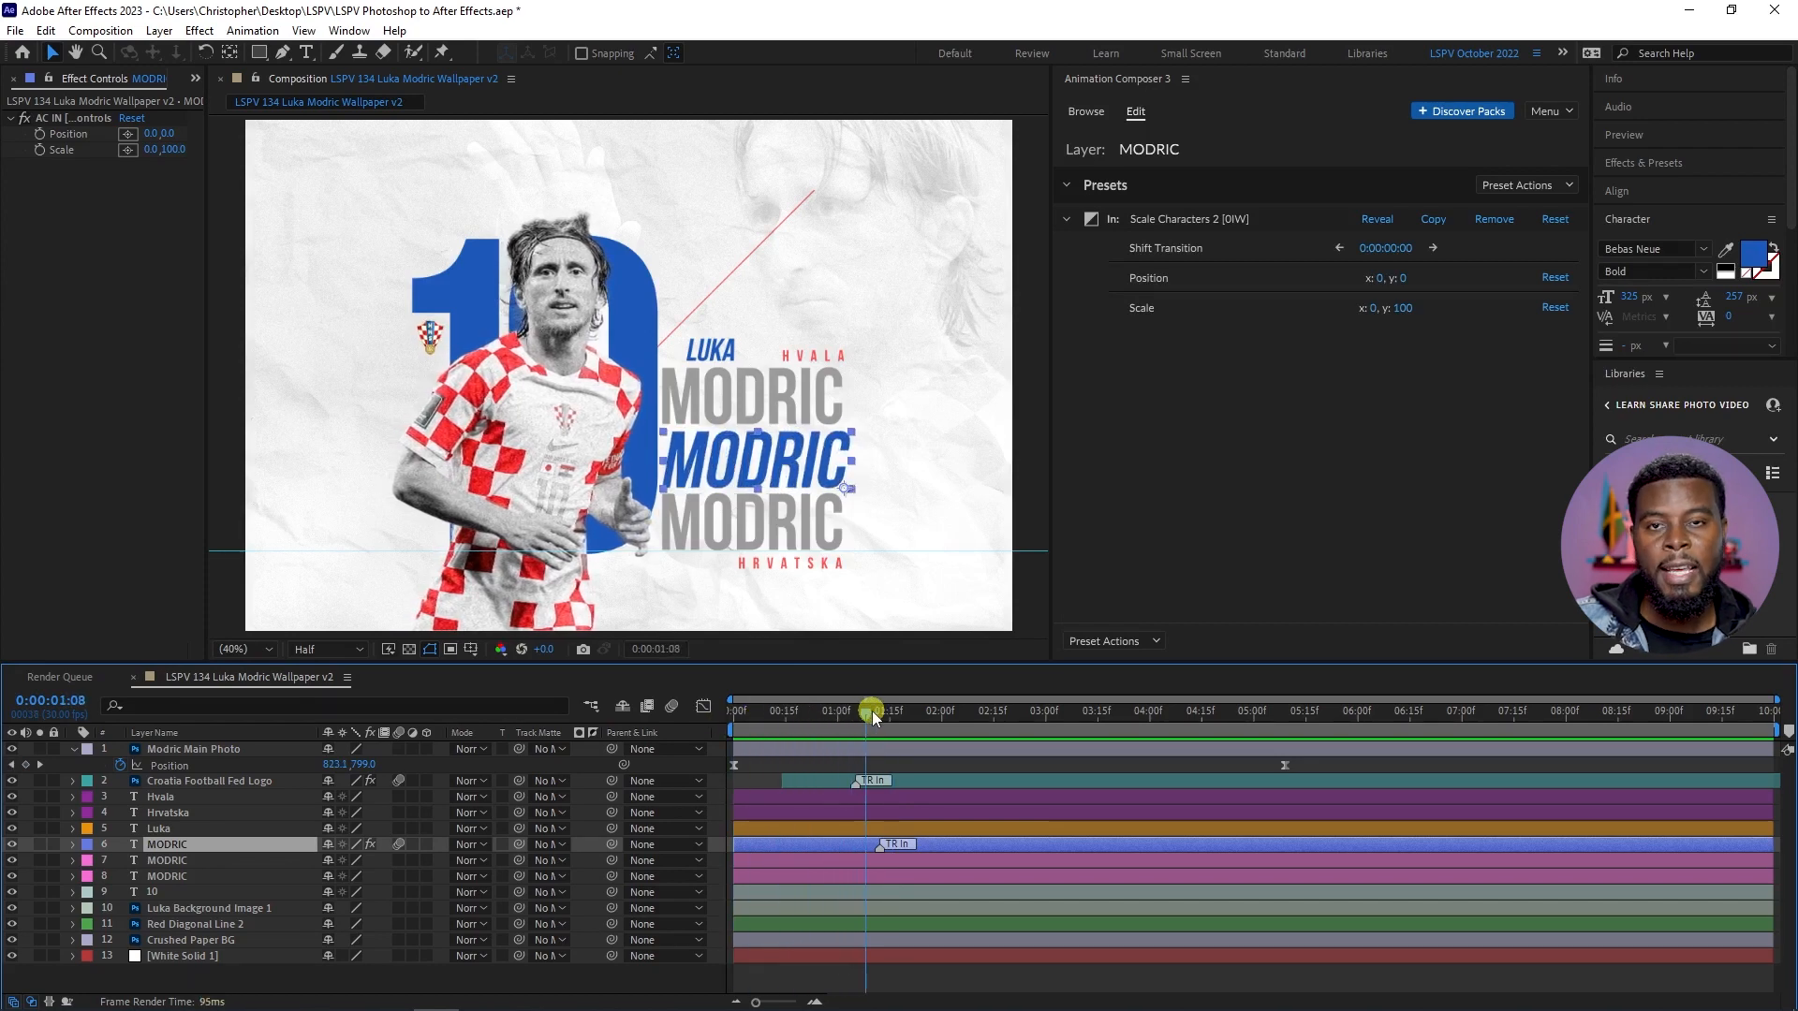
# - Apply the Scale Characters 2 preset, From End variant, as an In animation to both grey MODRIC text layers
pyautogui.click(225, 852)
pyautogui.click(183, 861)
pyautogui.keyDown('shift'); pyautogui.click(187, 877); pyautogui.keyUp('shift')
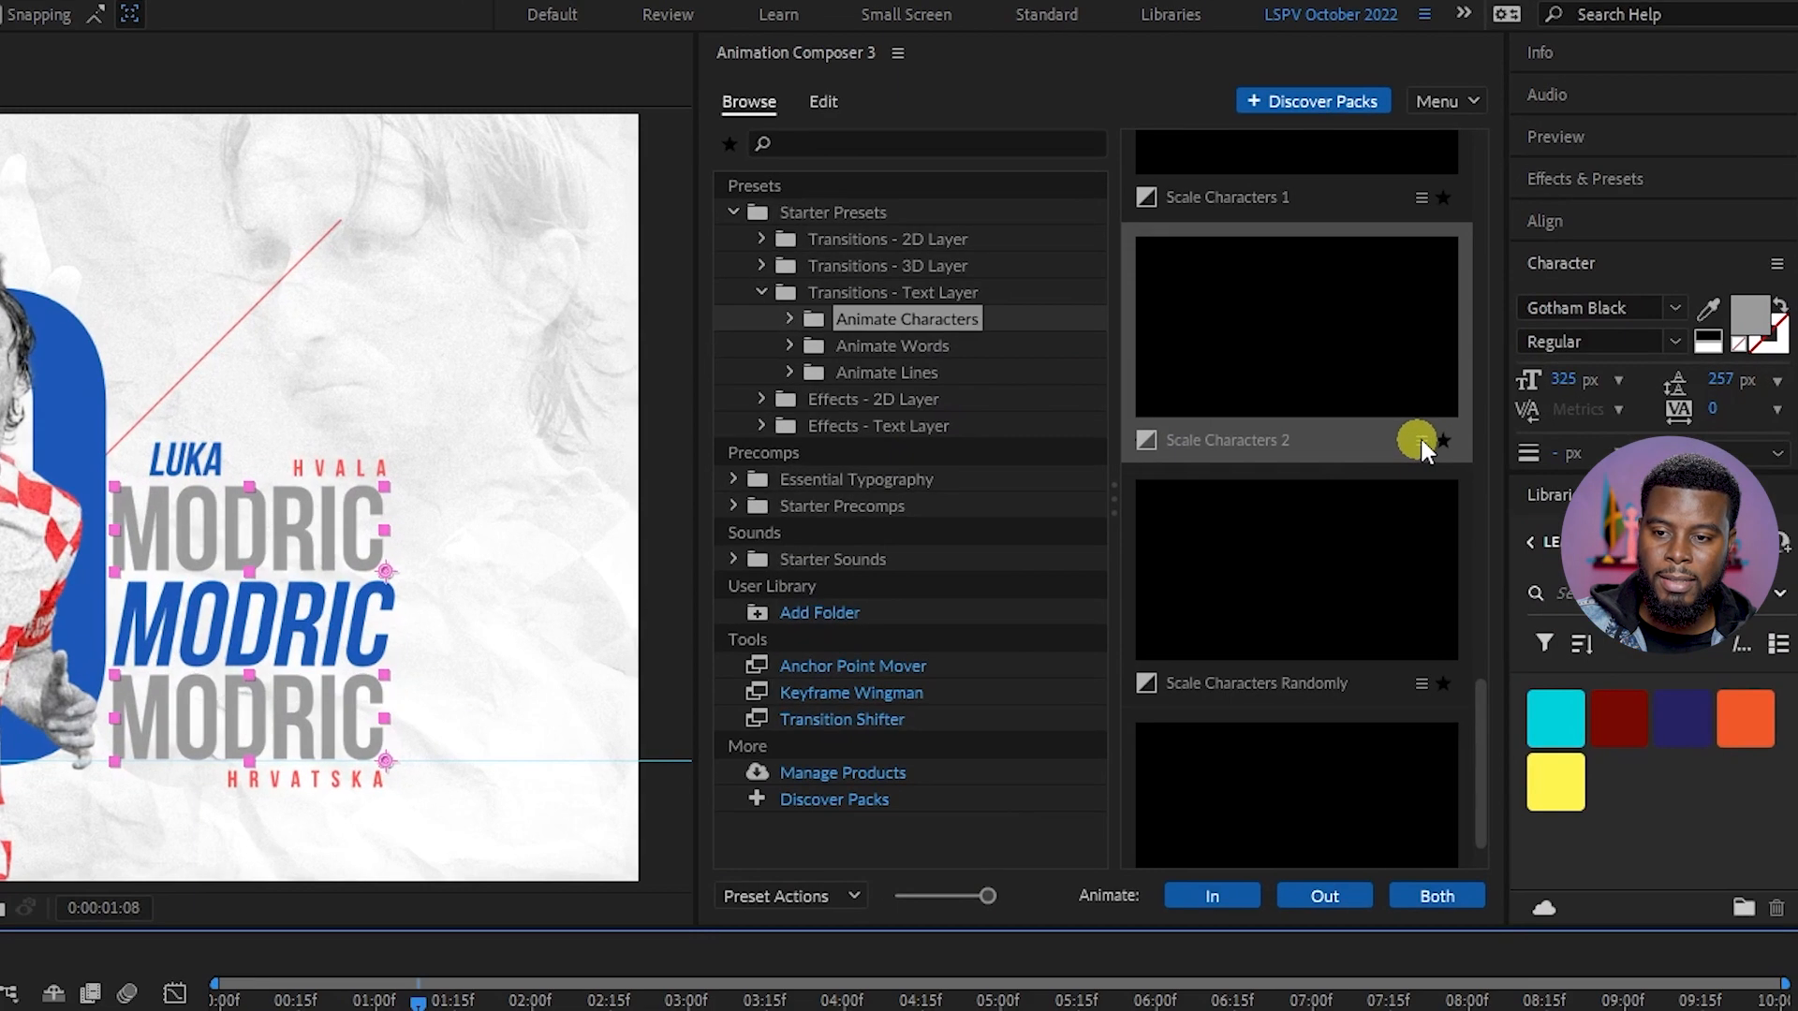
pyautogui.click(1534, 337)
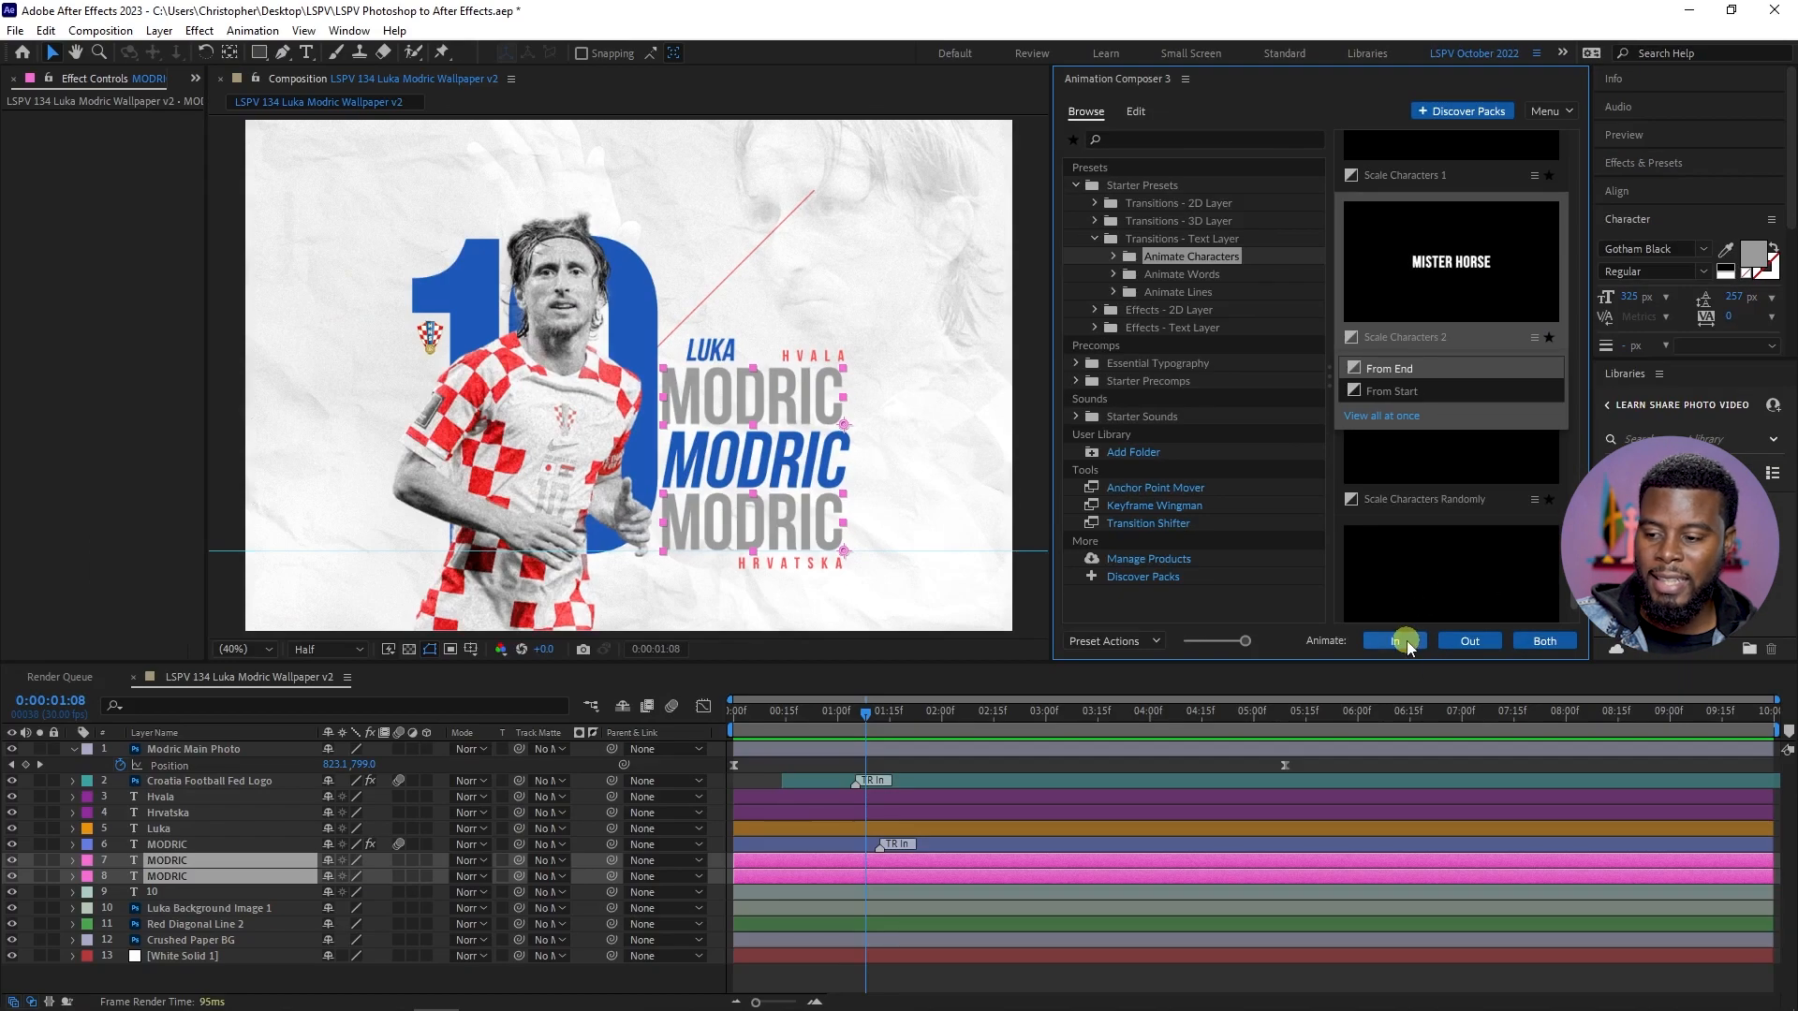
pyautogui.click(1404, 641)
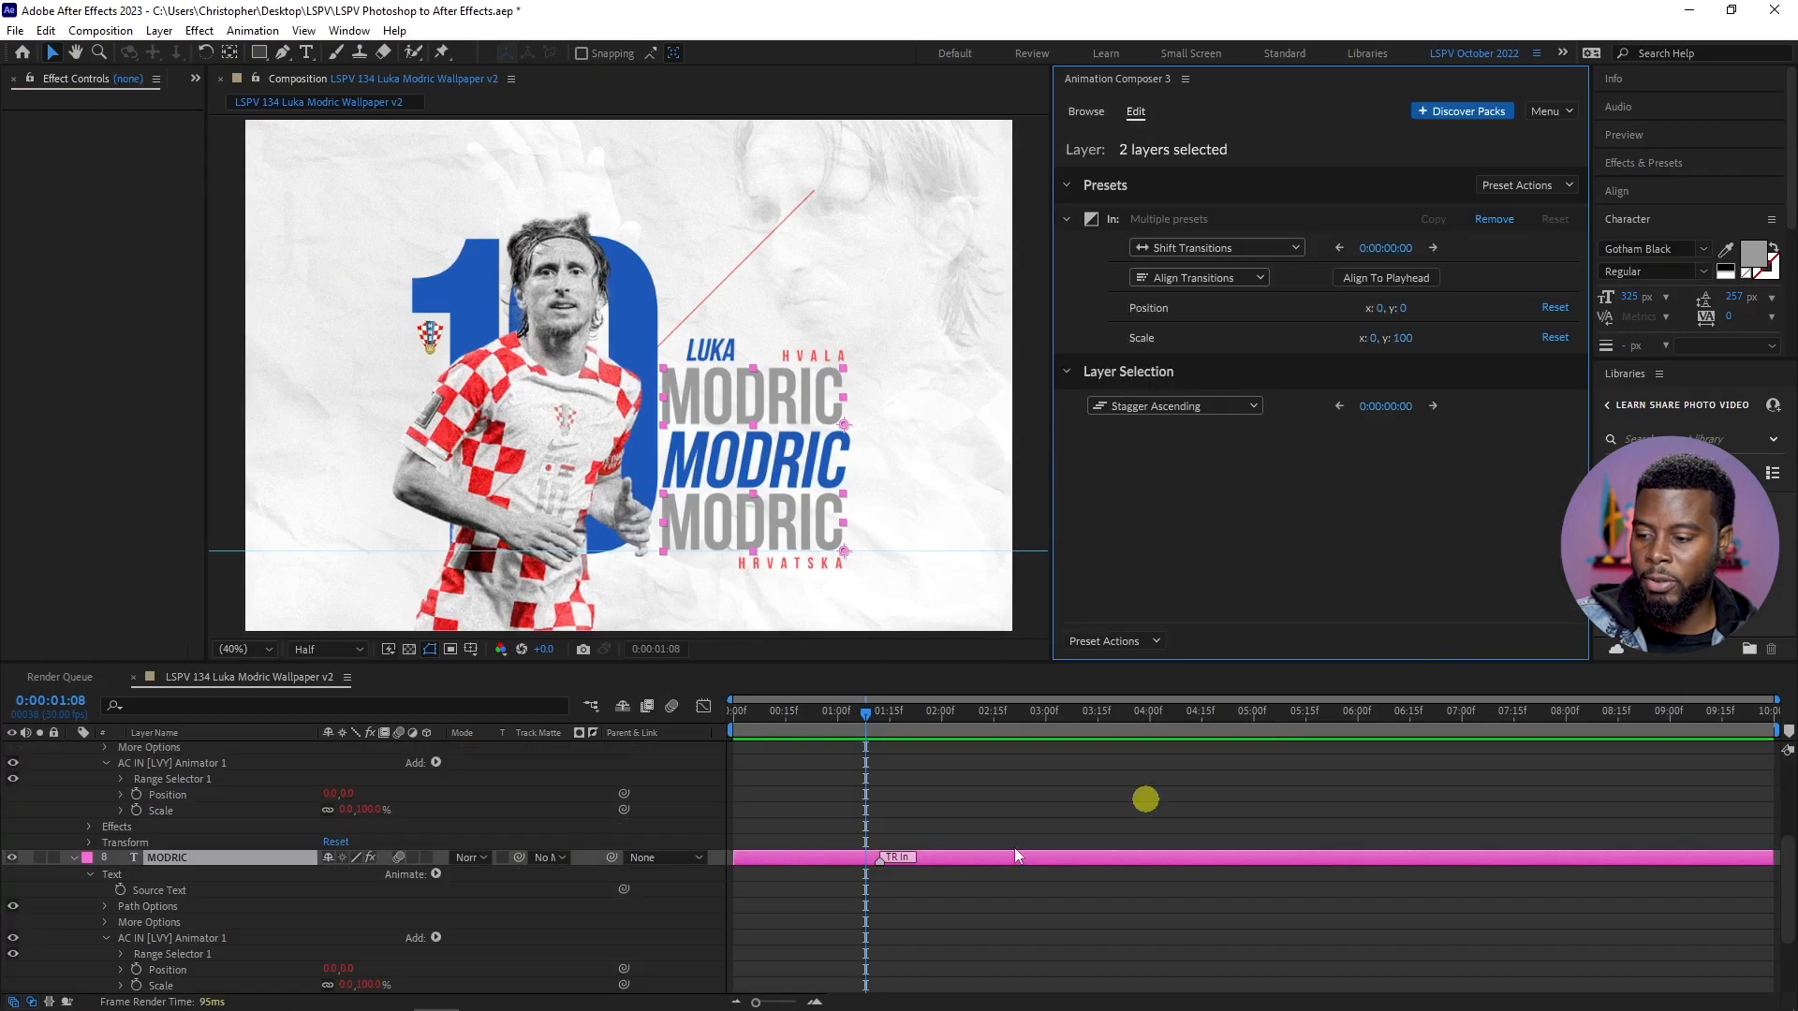
# - Show the variants of the Scale Characters 2 preset in the preset browser and point out From End
pyautogui.click(1086, 113)
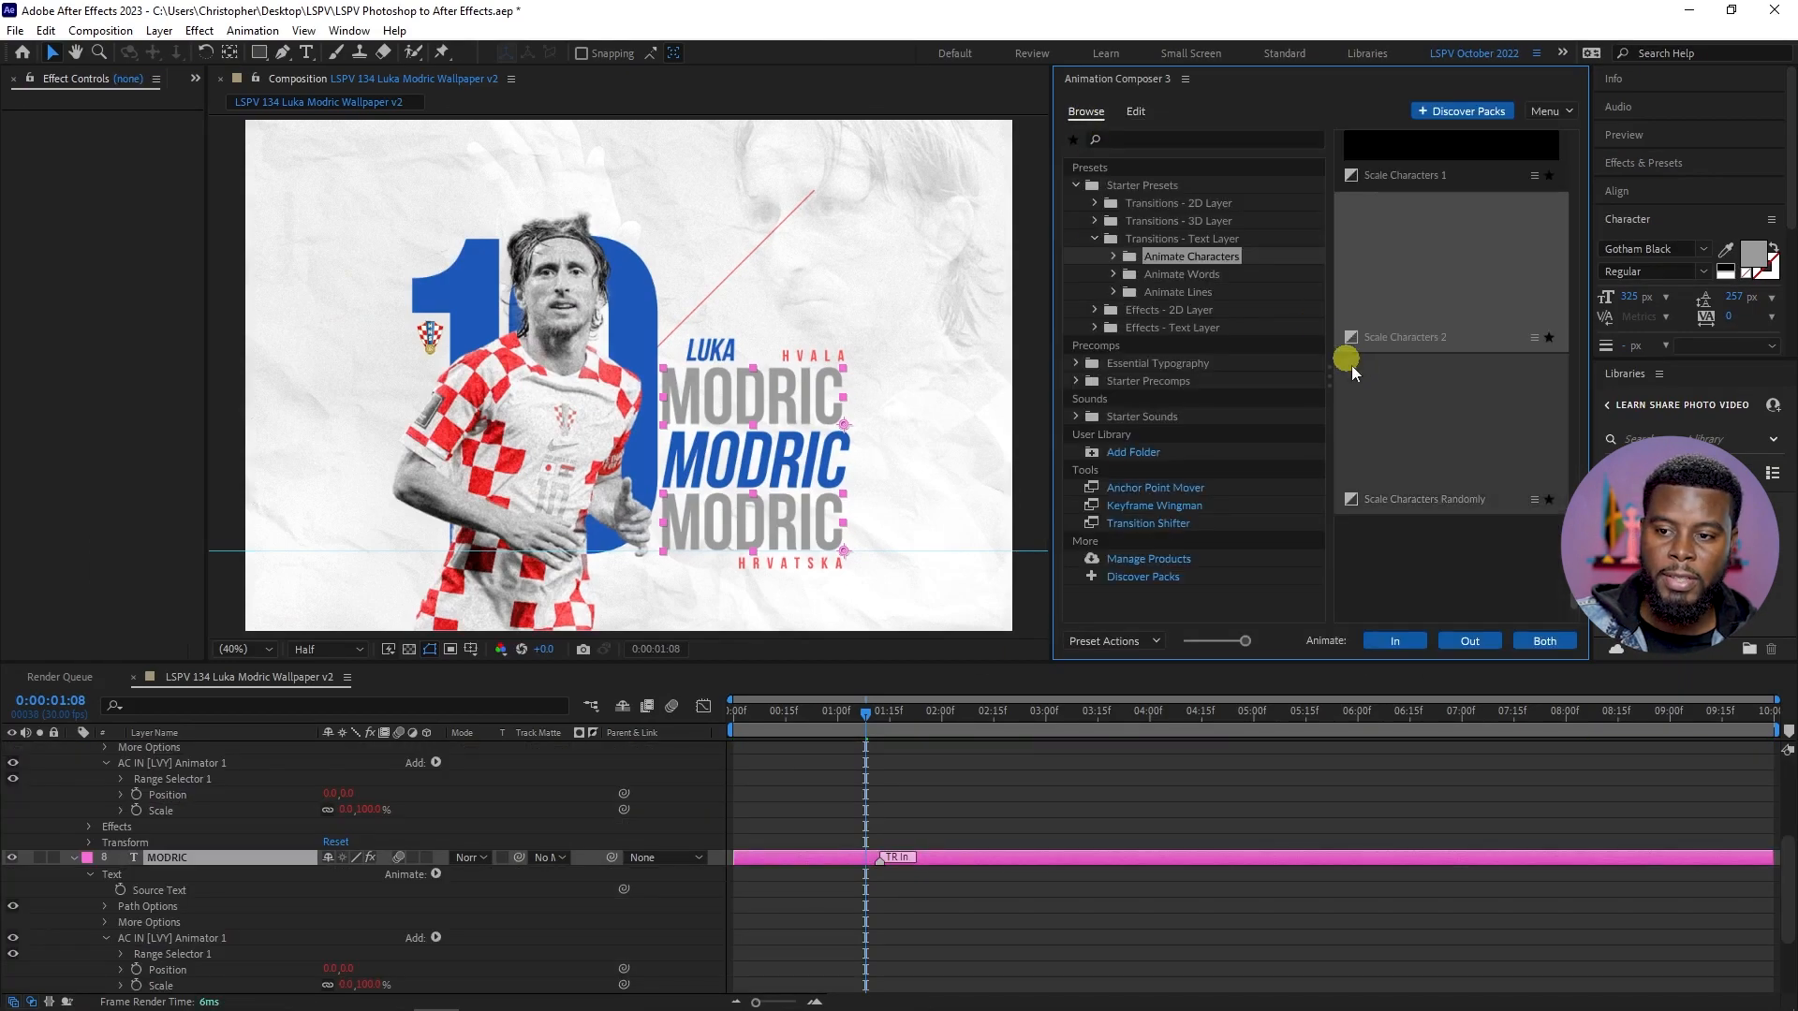
pyautogui.click(1534, 337)
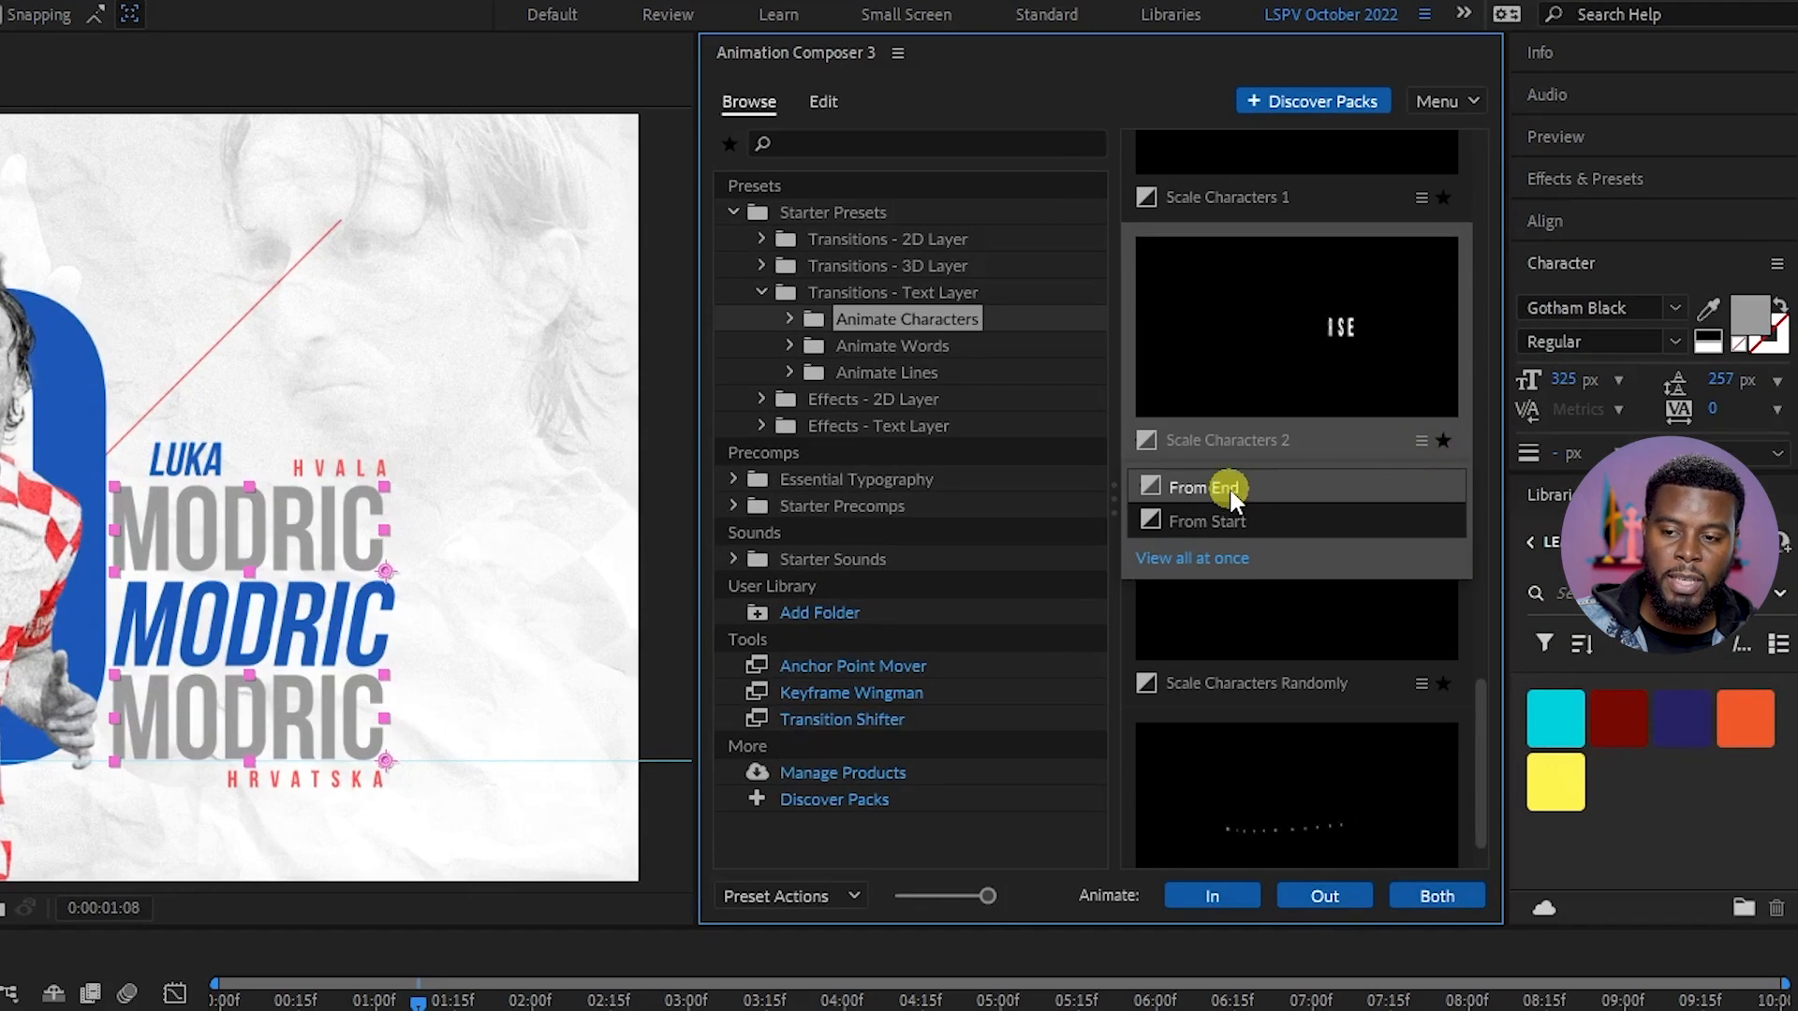
pyautogui.click(1229, 486)
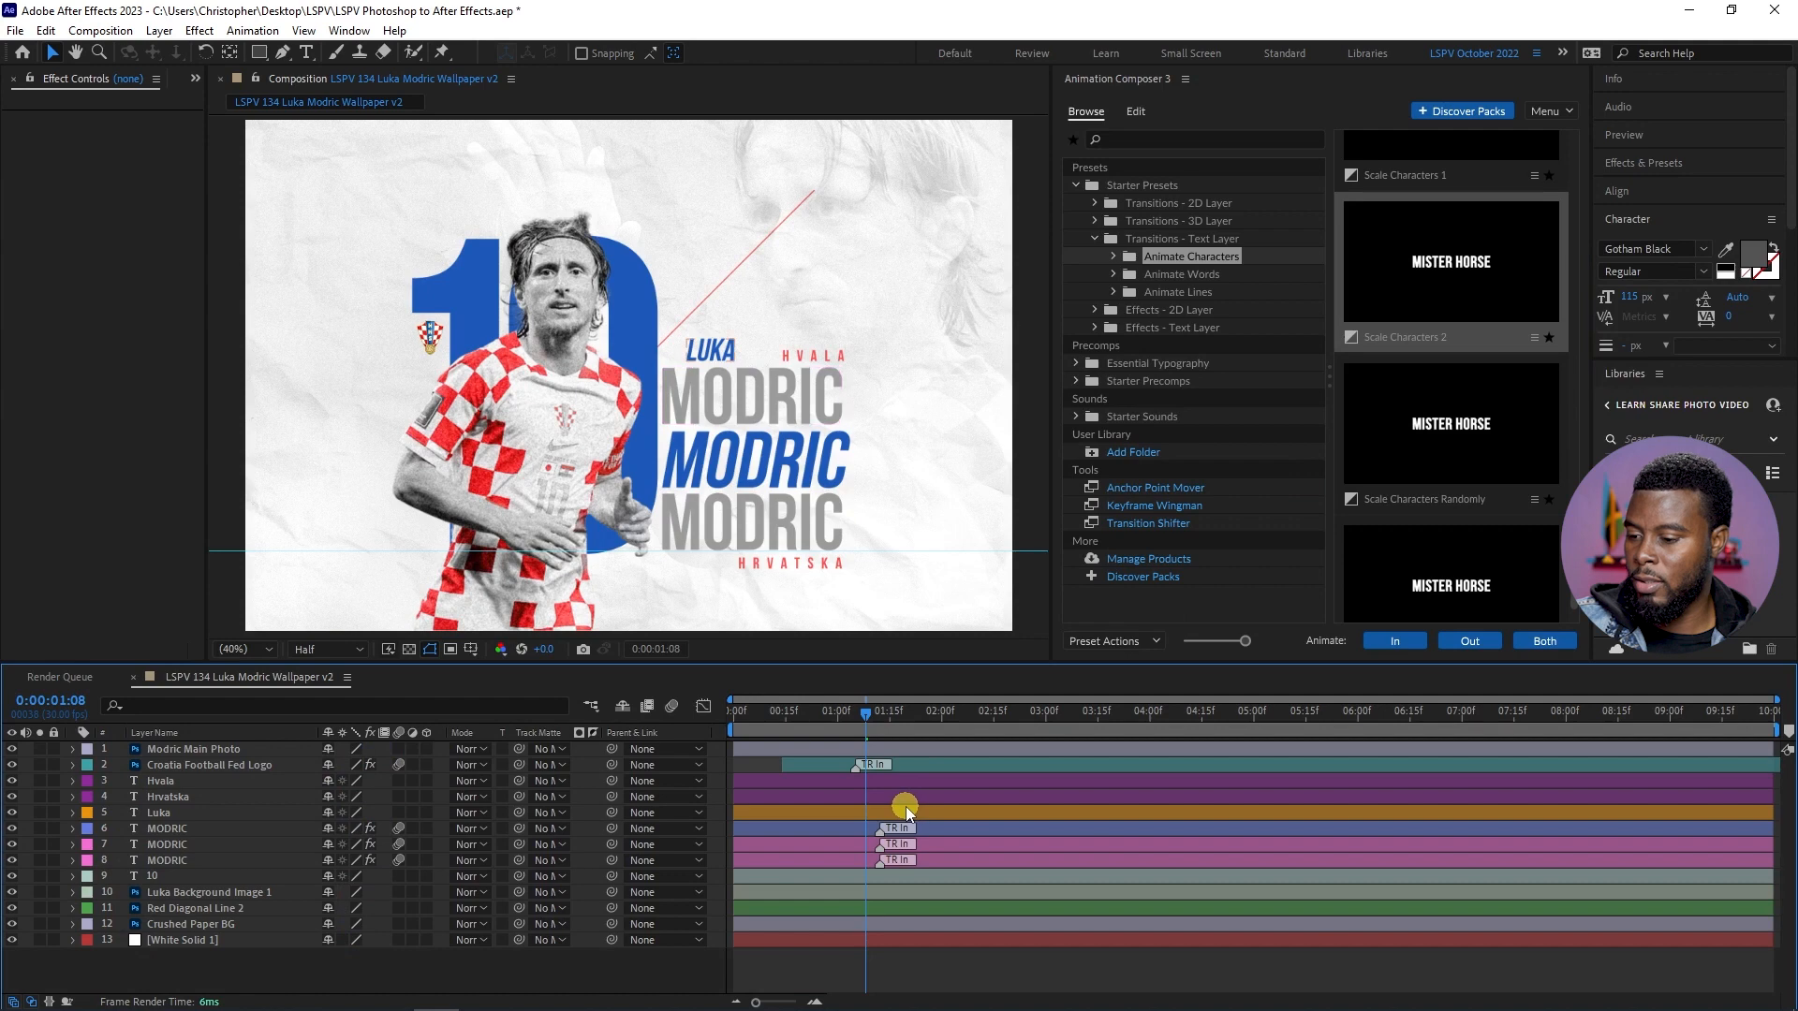
# - Play the composition from the start several times to review the character animations of the three MODRIC texts
pyautogui.moveTo(851, 717); pyautogui.dragTo(733, 716)
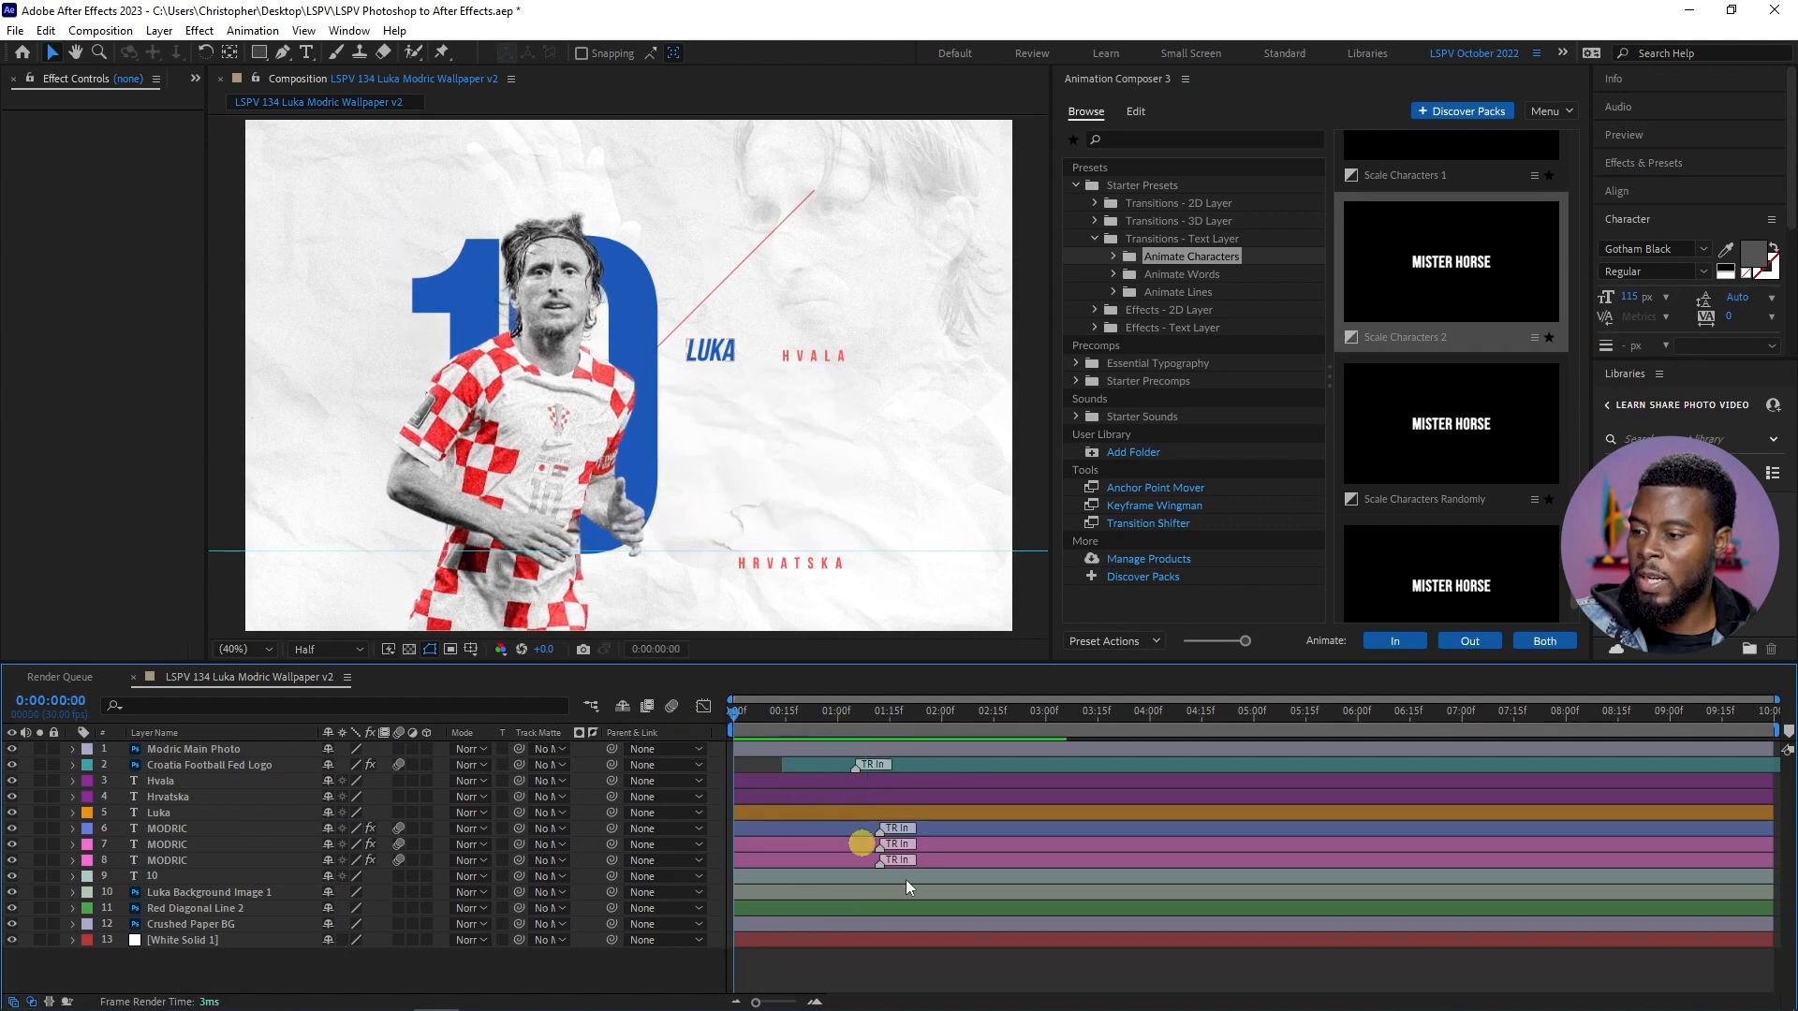
pyautogui.press('space')
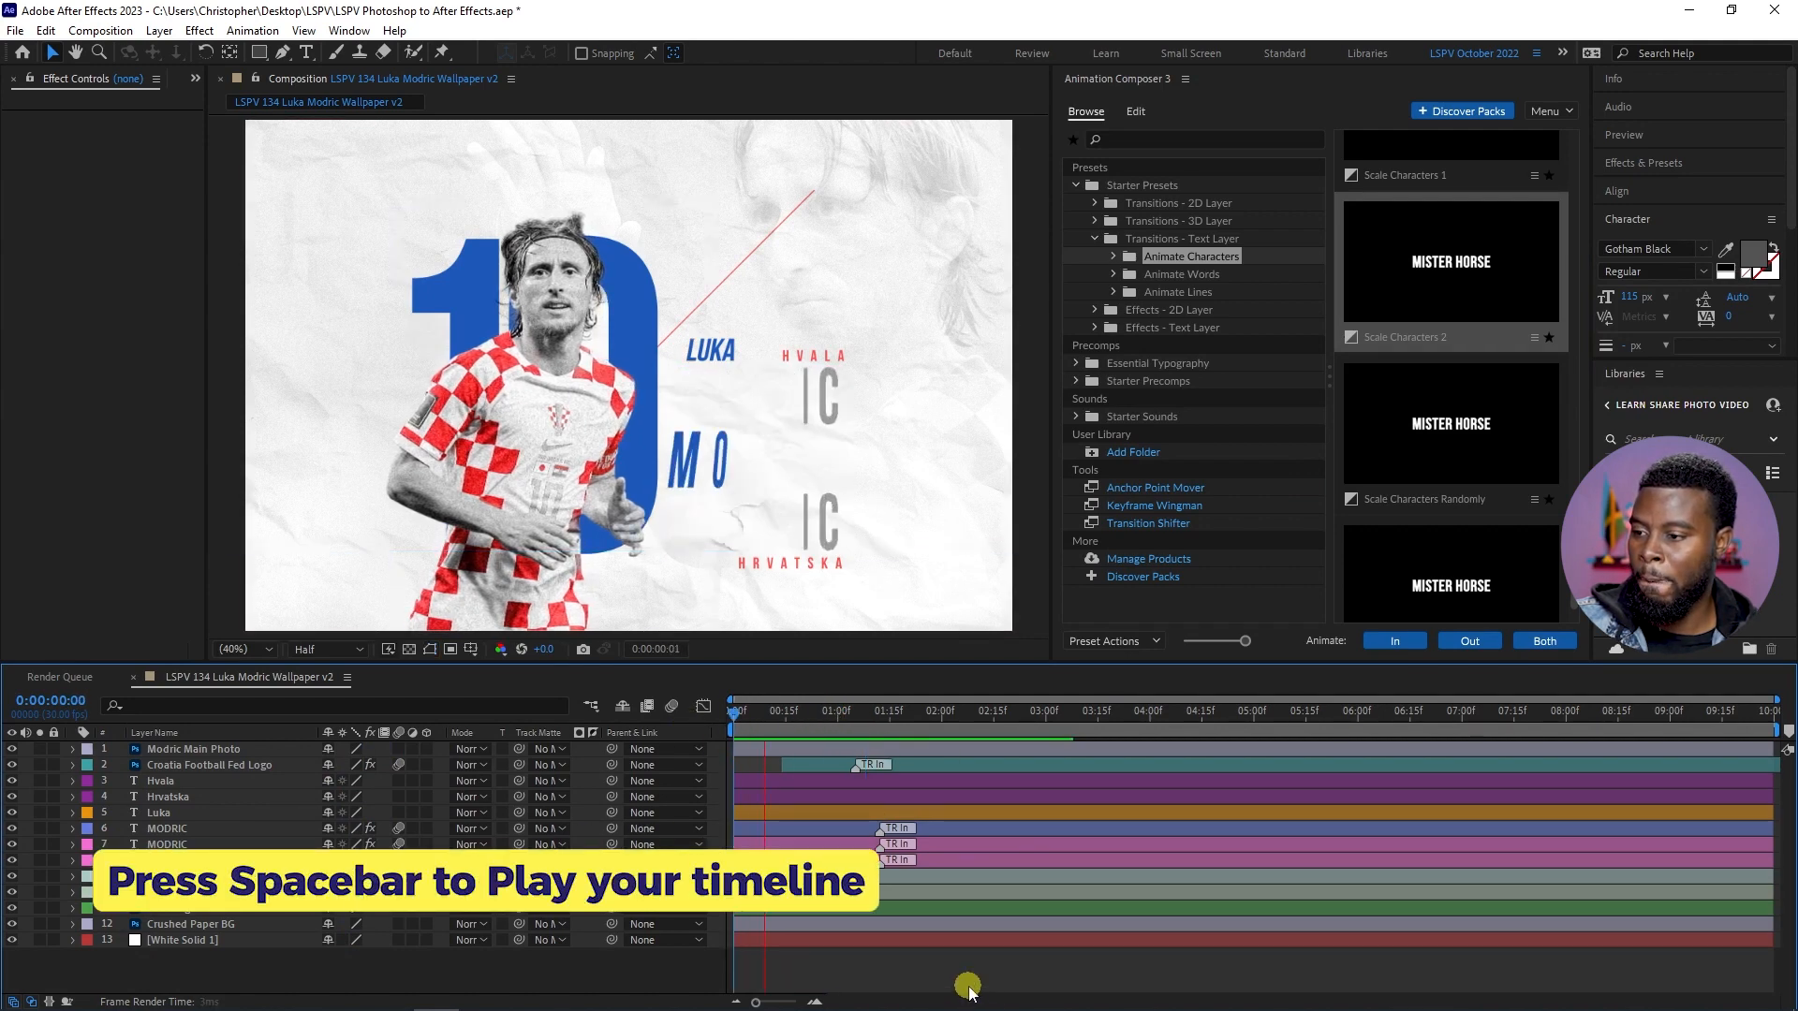
pyautogui.press('space')
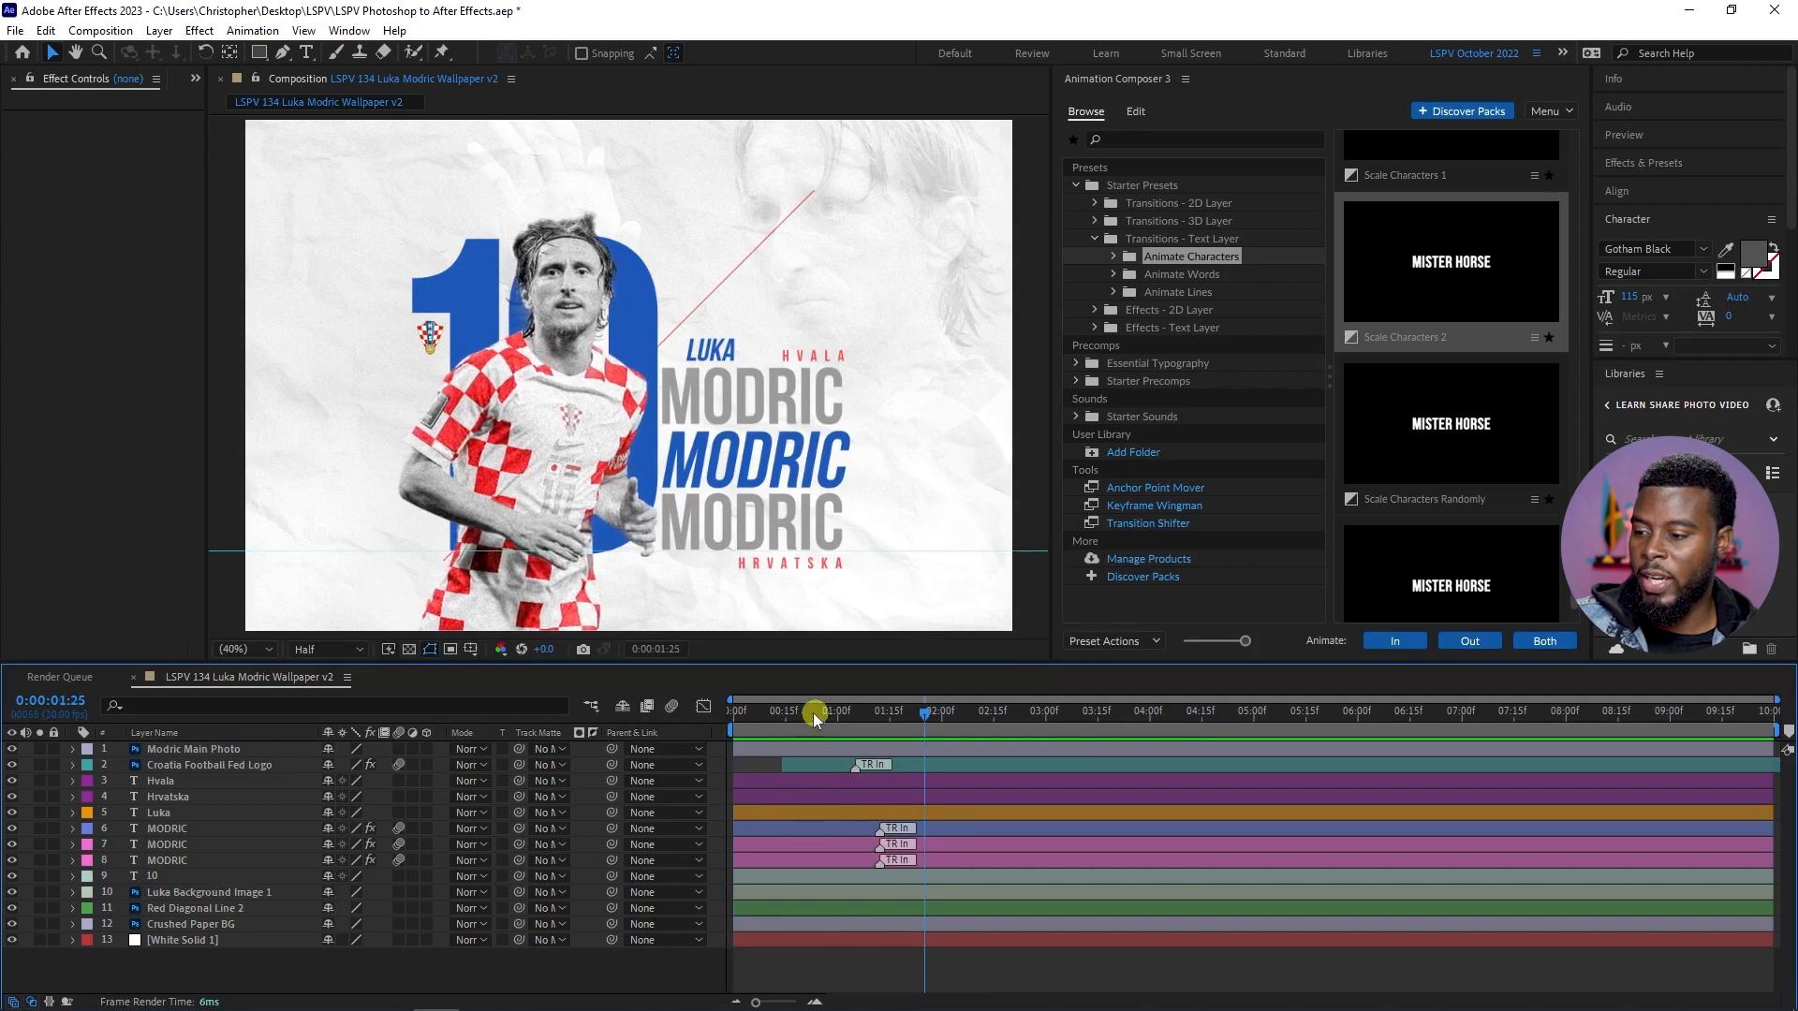
pyautogui.moveTo(813, 714); pyautogui.dragTo(719, 790)
pyautogui.press('space')
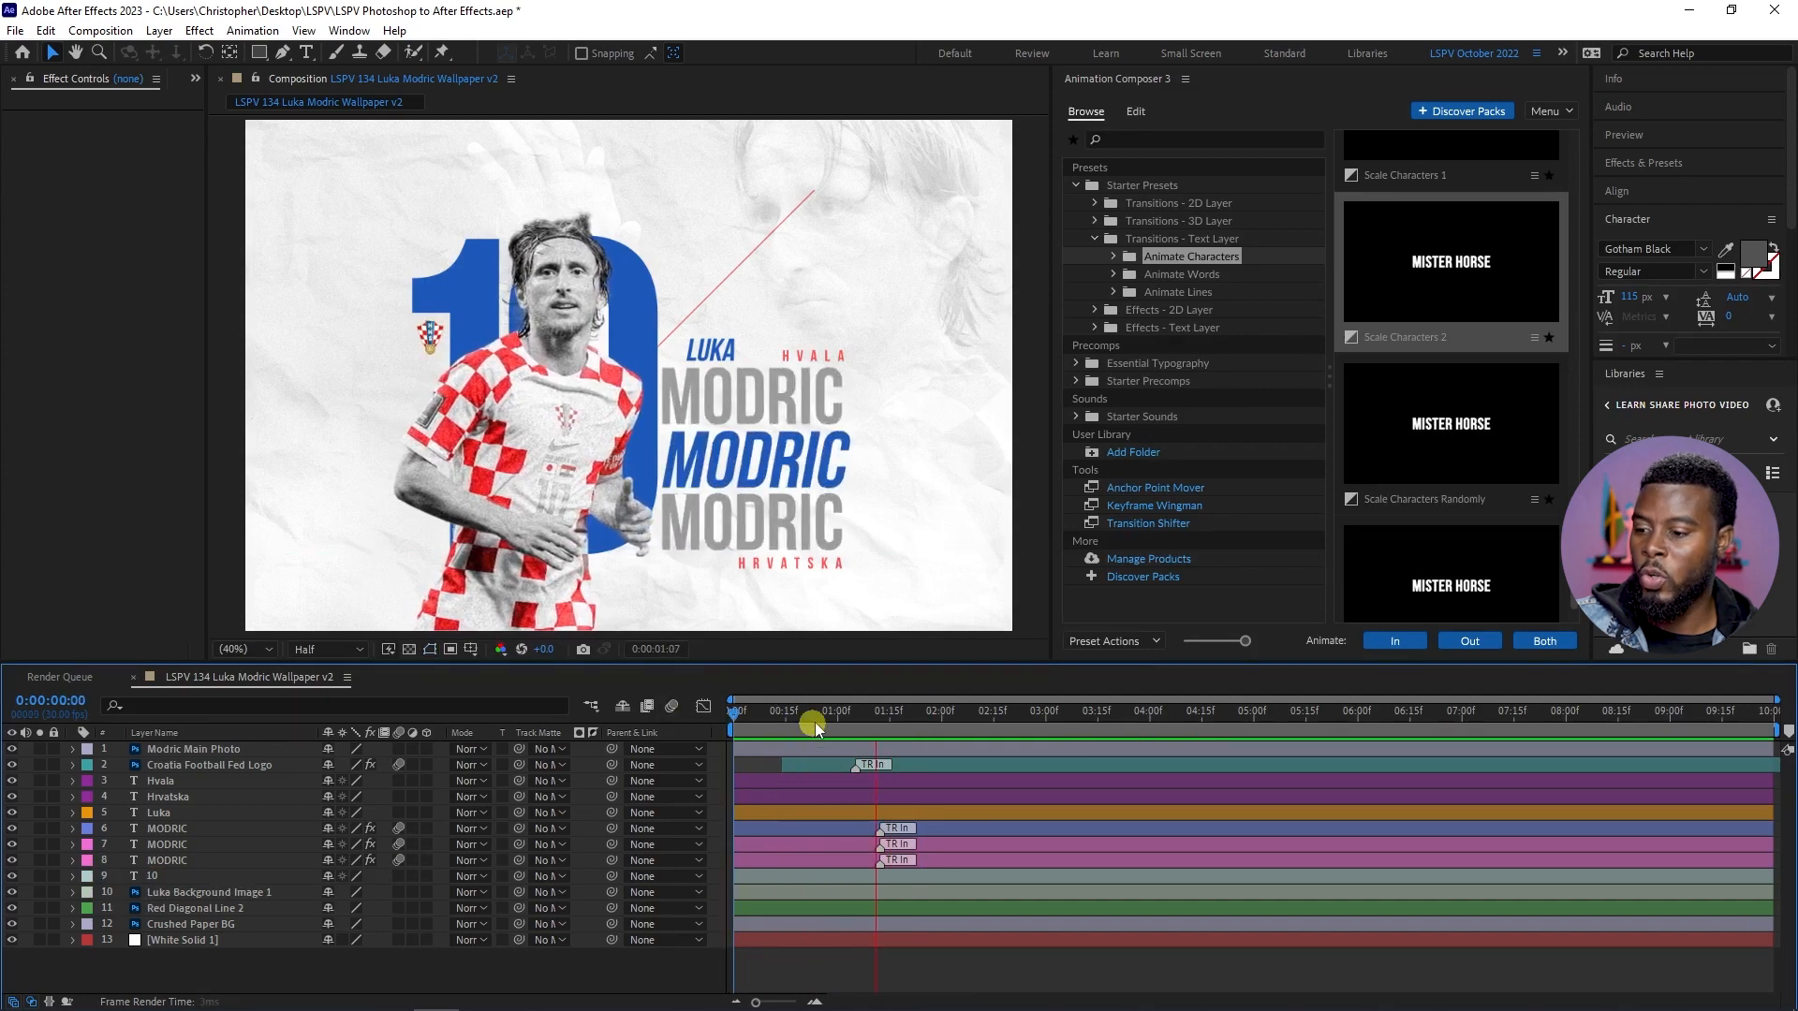
pyautogui.moveTo(815, 722); pyautogui.dragTo(704, 736)
pyautogui.press('space')
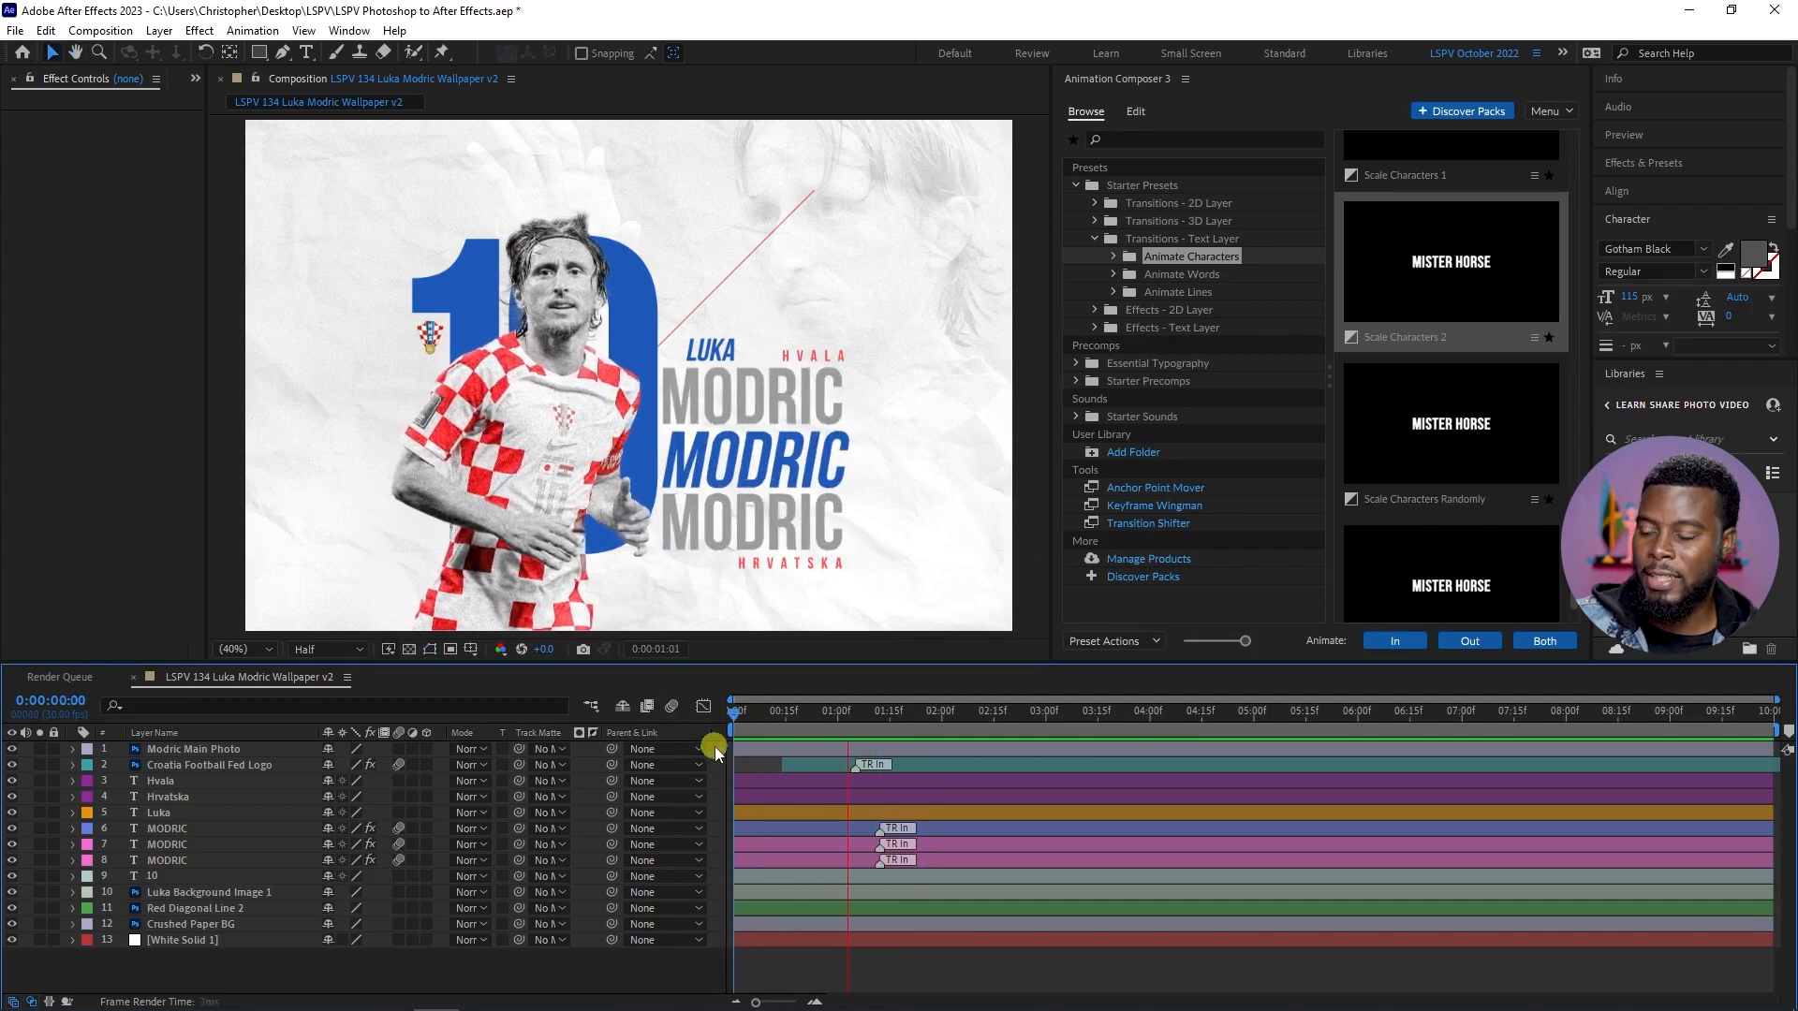
pyautogui.moveTo(790, 709); pyautogui.dragTo(705, 731)
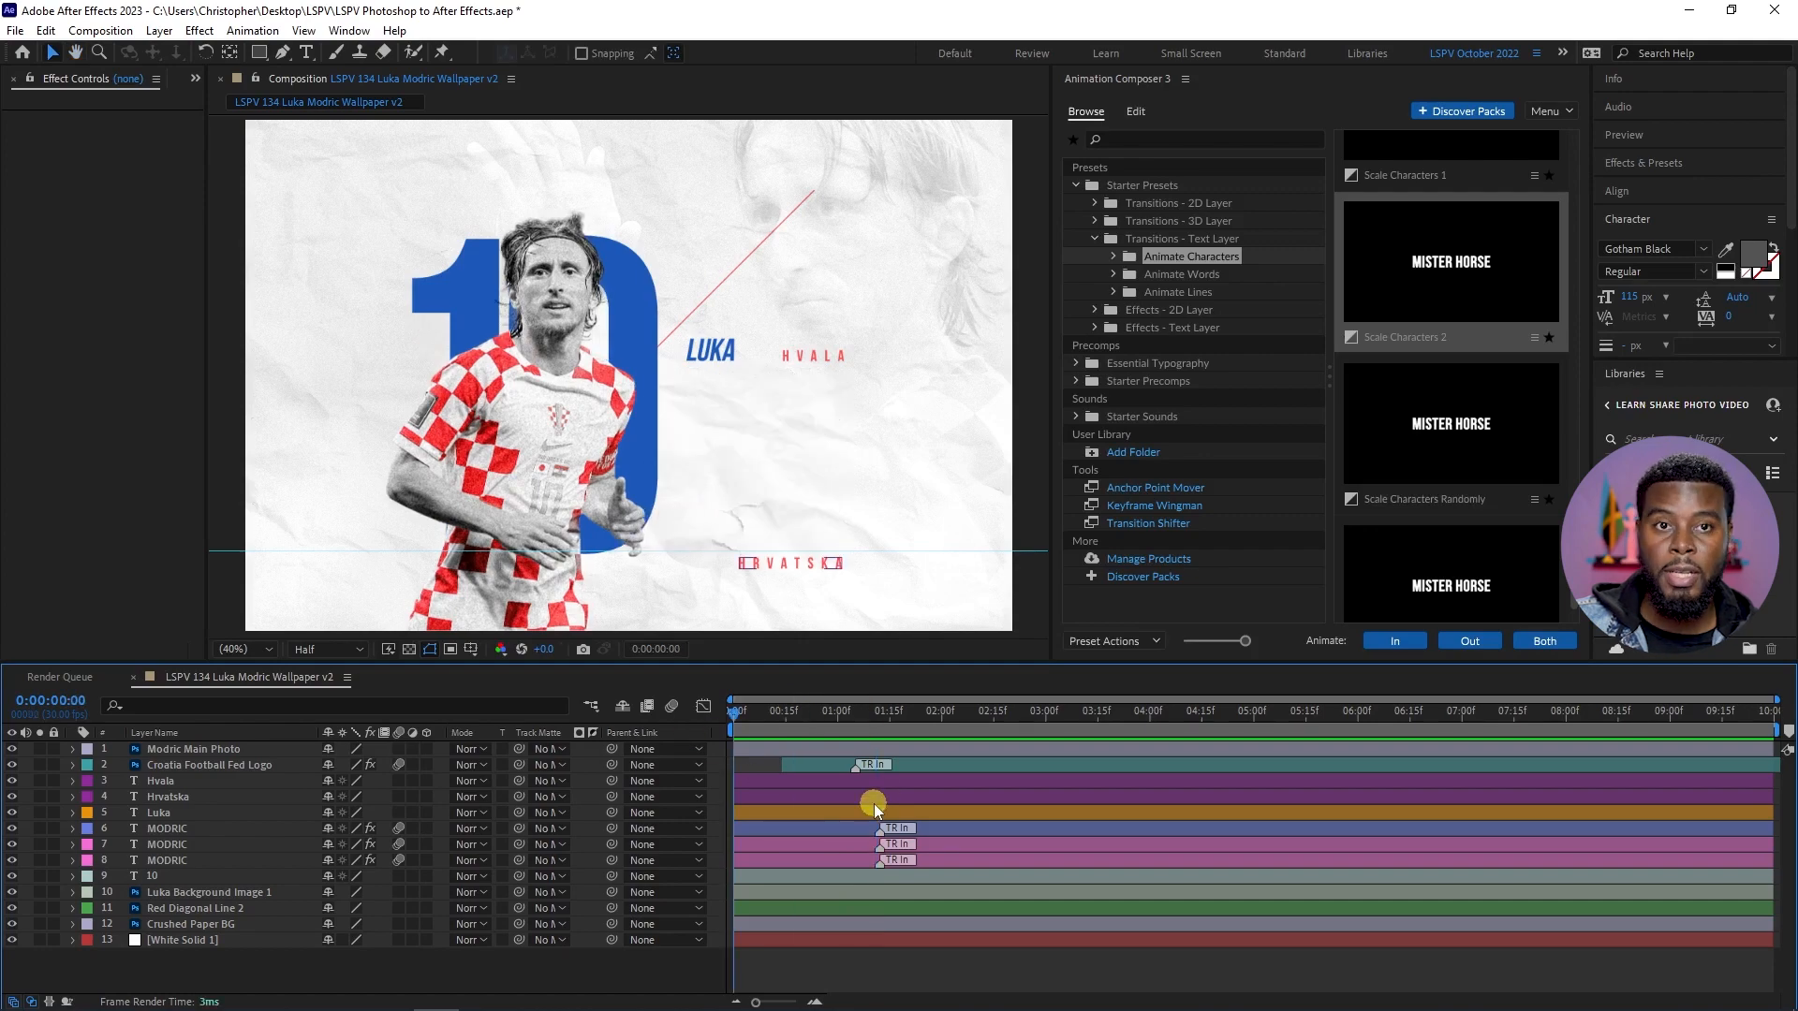
pyautogui.press('space')
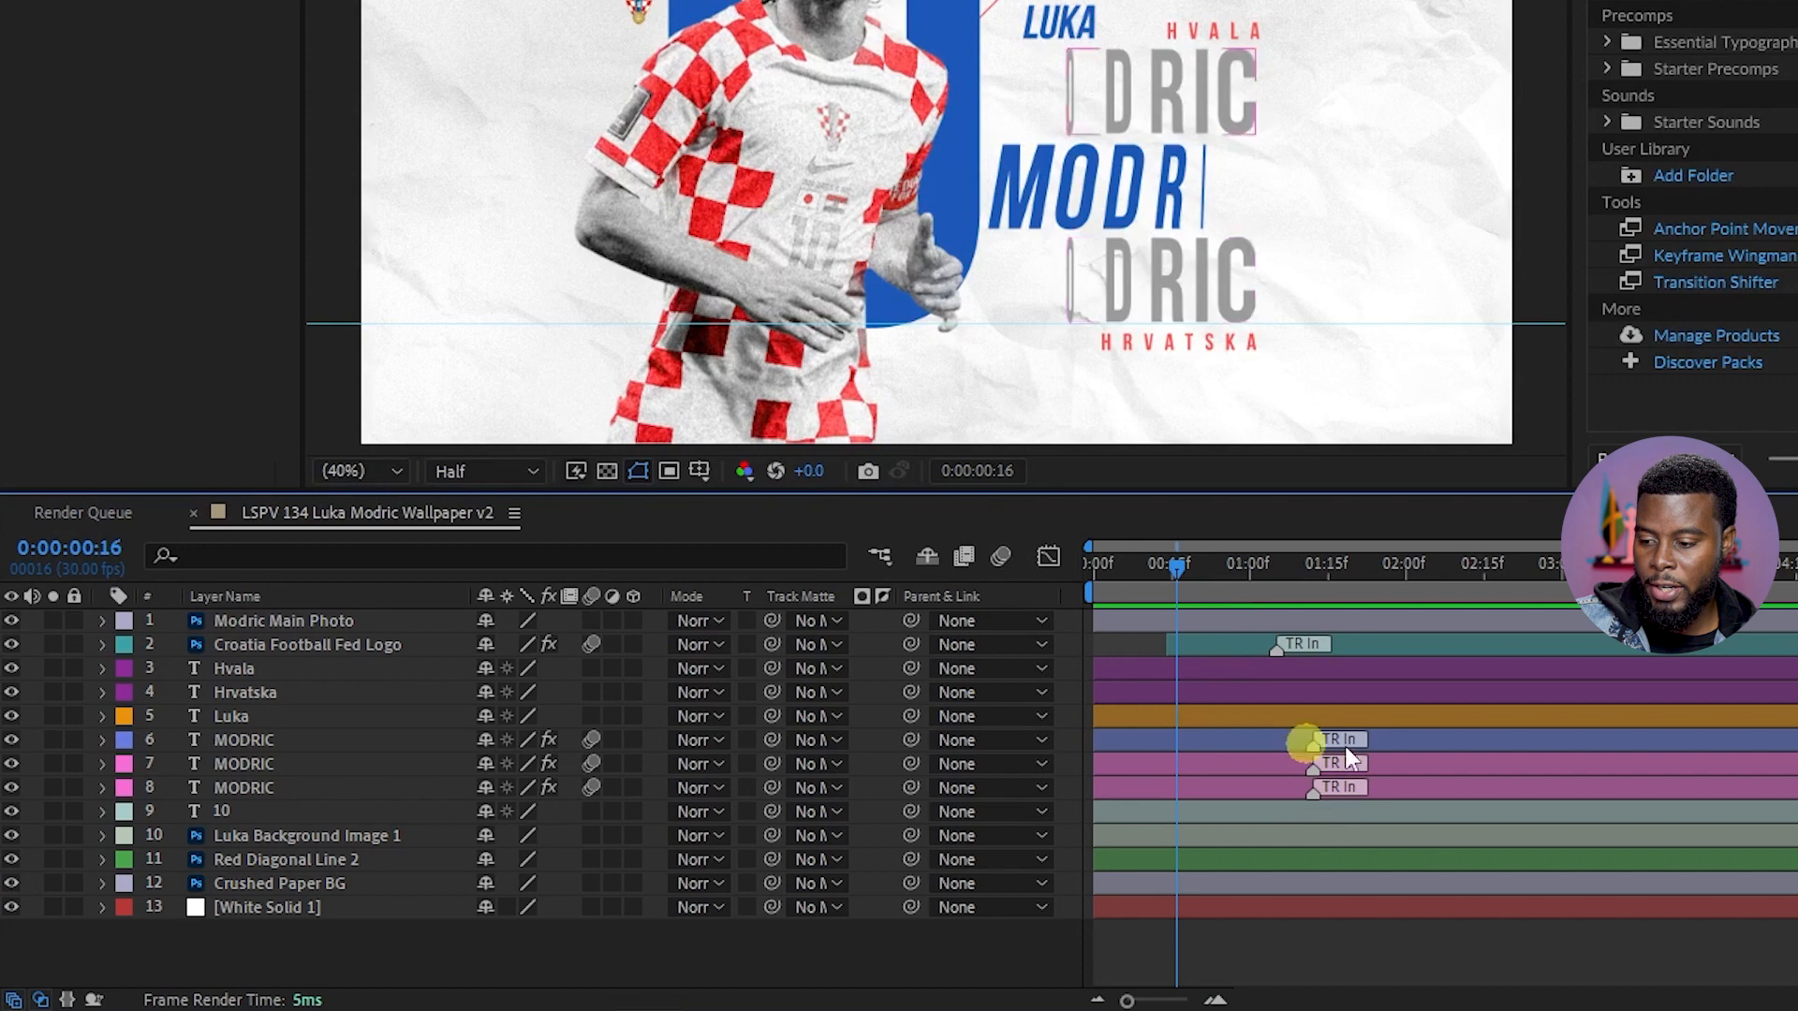
# - Shorten the In transitions of all three MODRIC layers by moving their TR In markers to about 0:00:00:27
pyautogui.click(1314, 748)
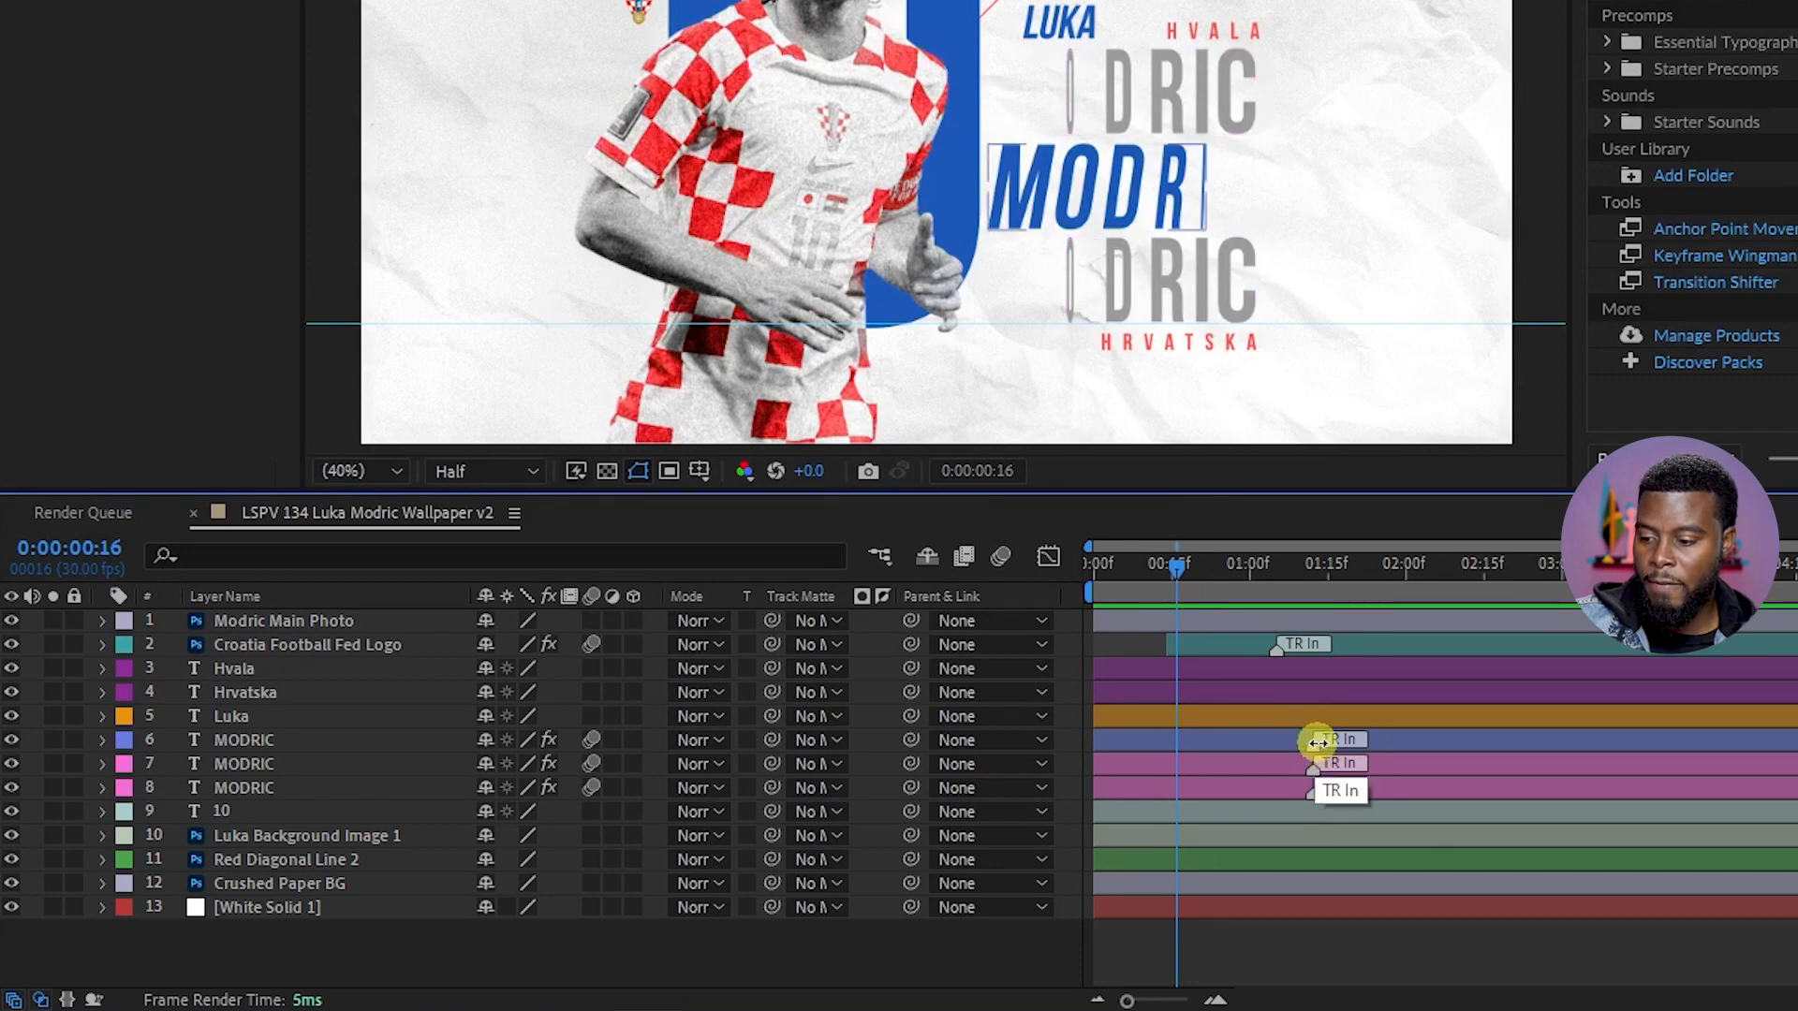
pyautogui.moveTo(1317, 742); pyautogui.dragTo(1285, 742)
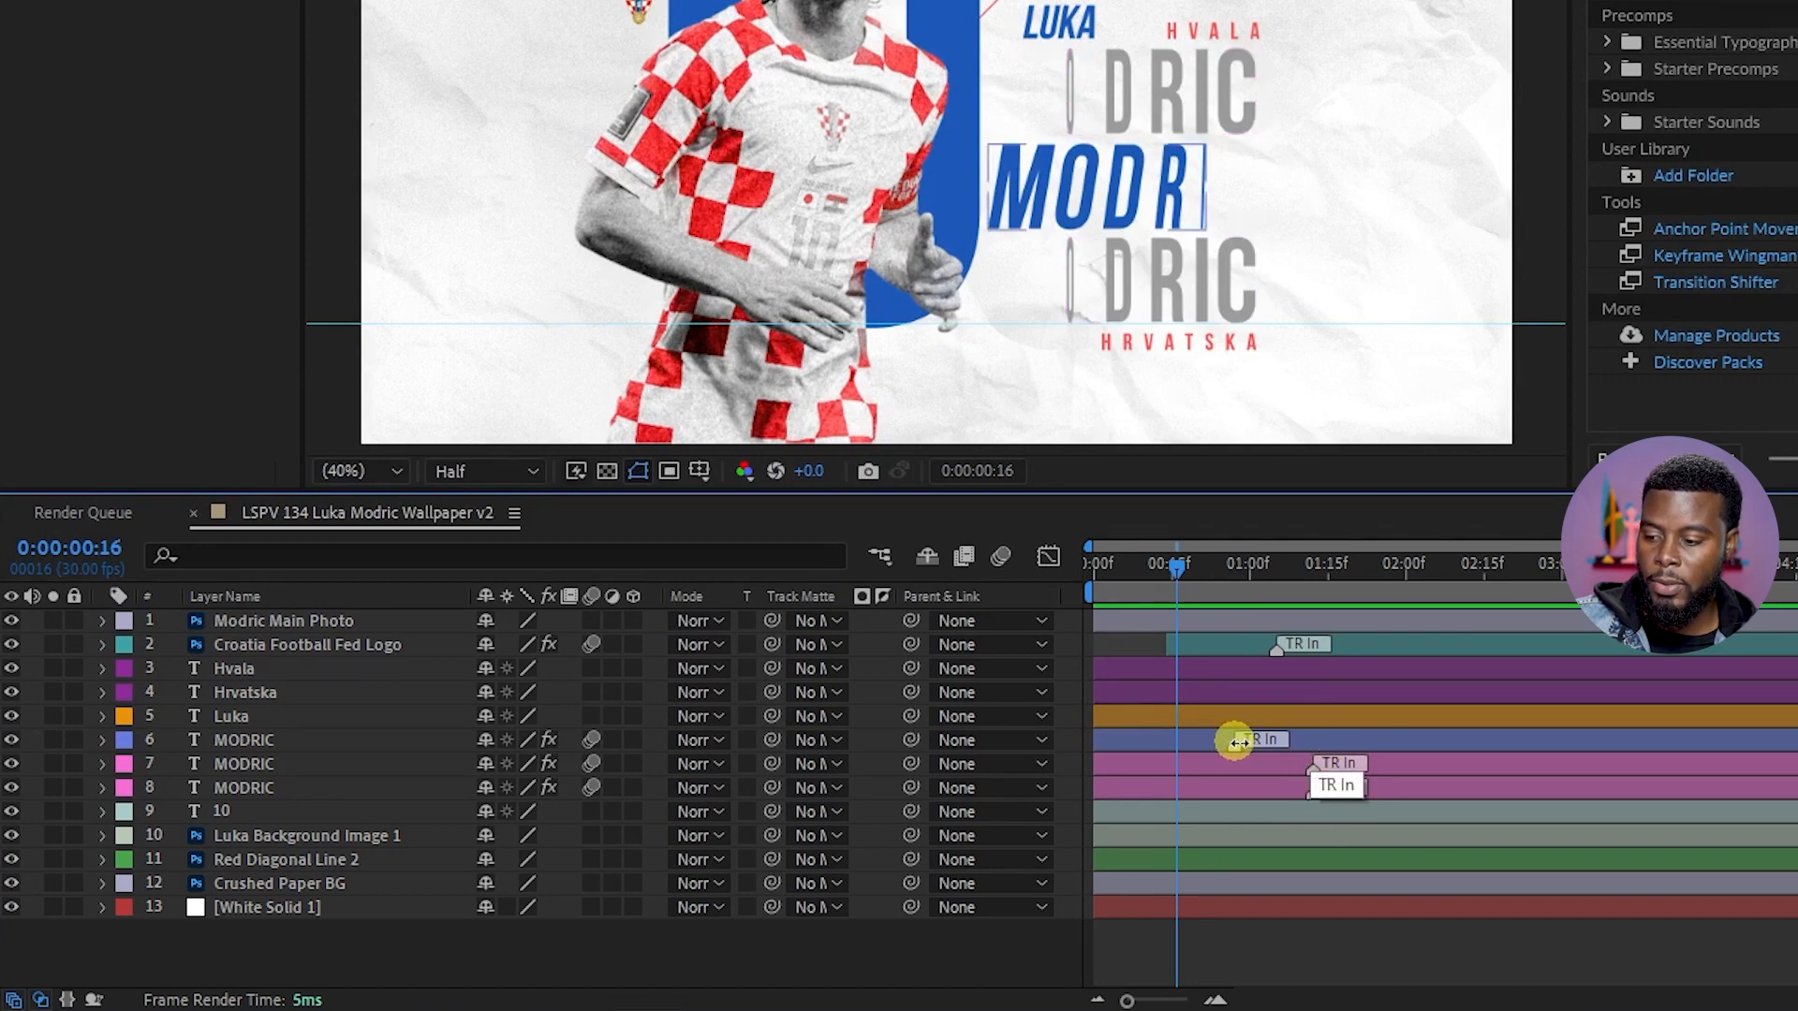
pyautogui.click(1328, 764)
pyautogui.moveTo(1311, 768)
pyautogui.mouseDown()
pyautogui.moveTo(1261, 765)
pyautogui.moveTo(1255, 790)
pyautogui.moveTo(1233, 792)
pyautogui.mouseUp()
pyautogui.click(1313, 790)
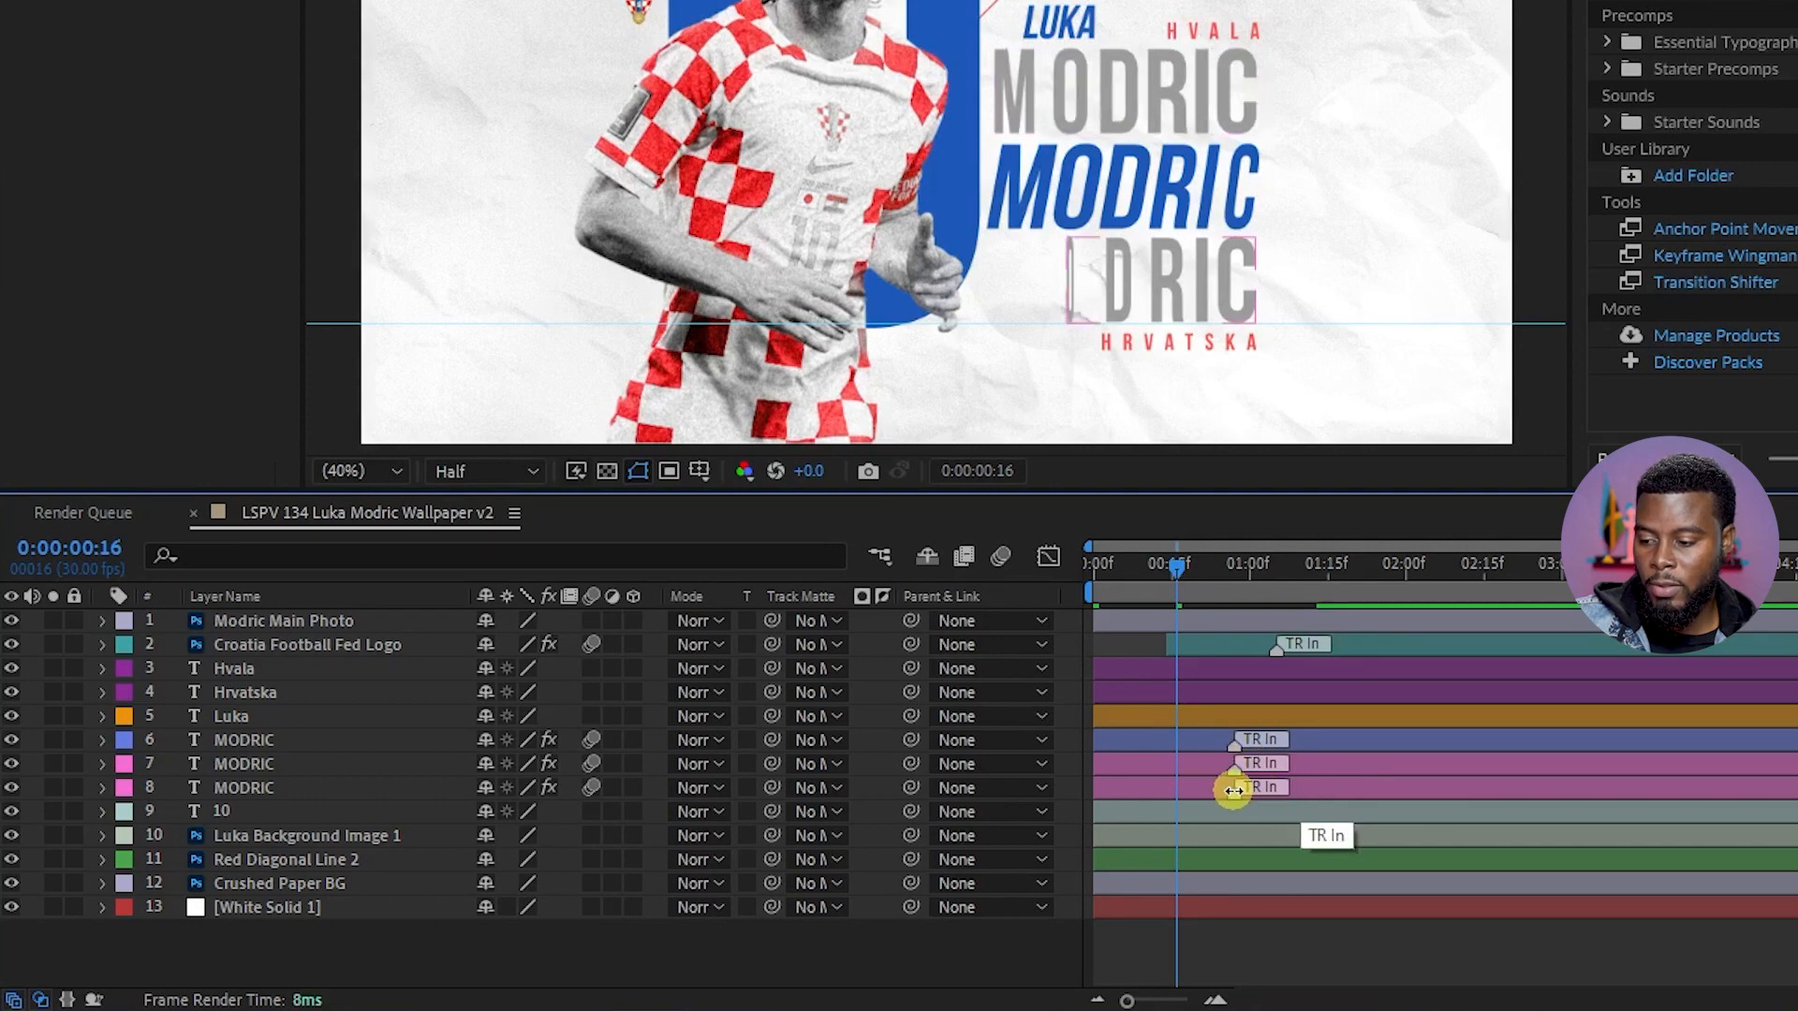
# - Replay the composition from 0:00:00:00 to check the faster MODRIC text animations
pyautogui.moveTo(1144, 583); pyautogui.dragTo(1013, 597)
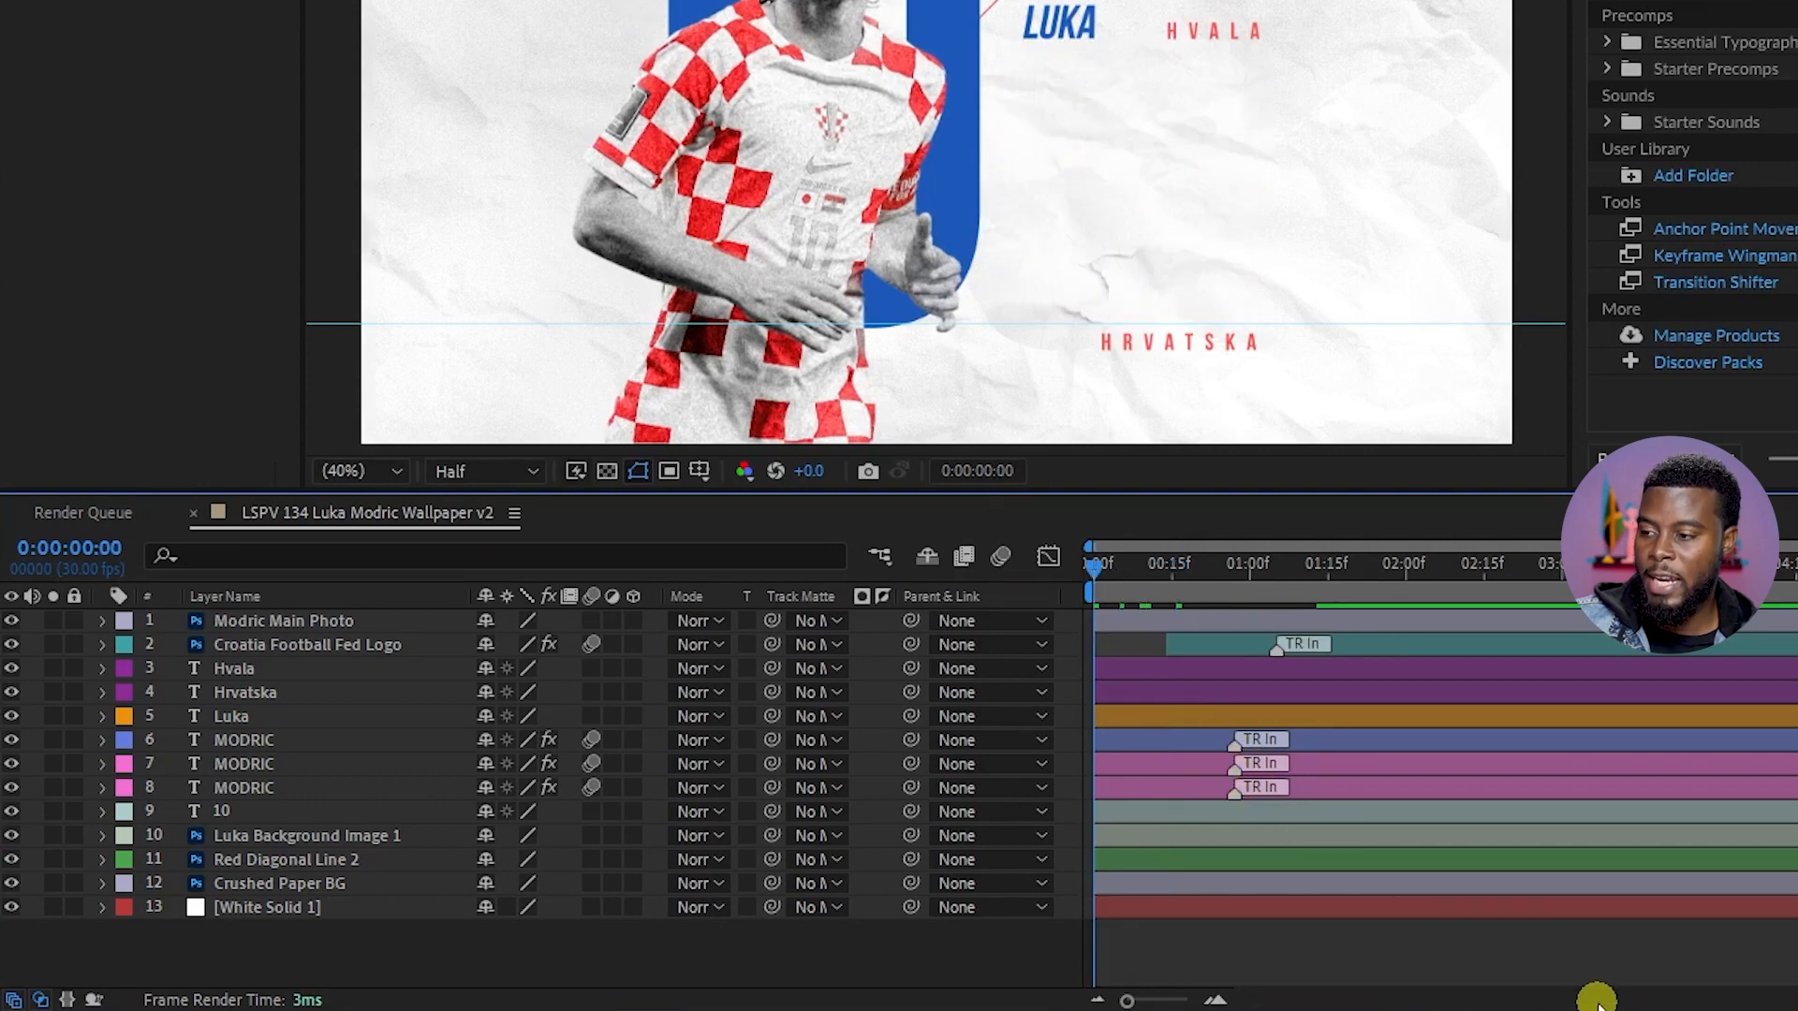
pyautogui.press('space')
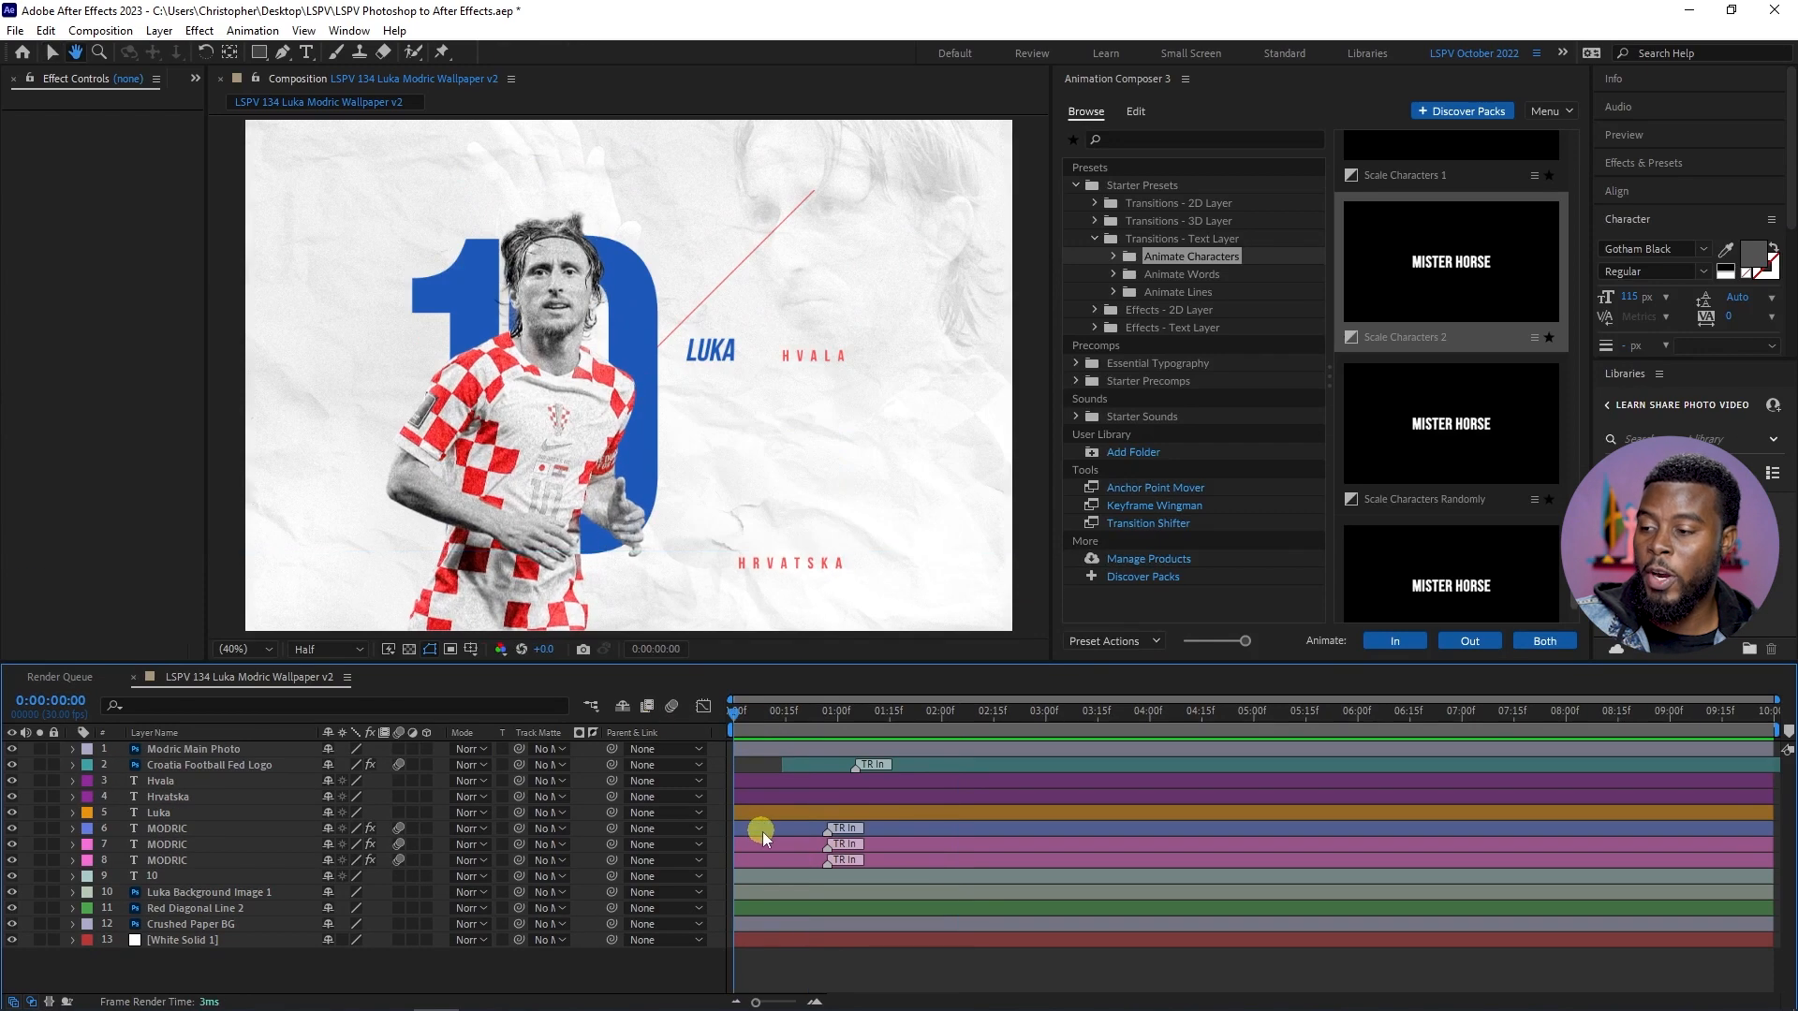
pyautogui.press('space')
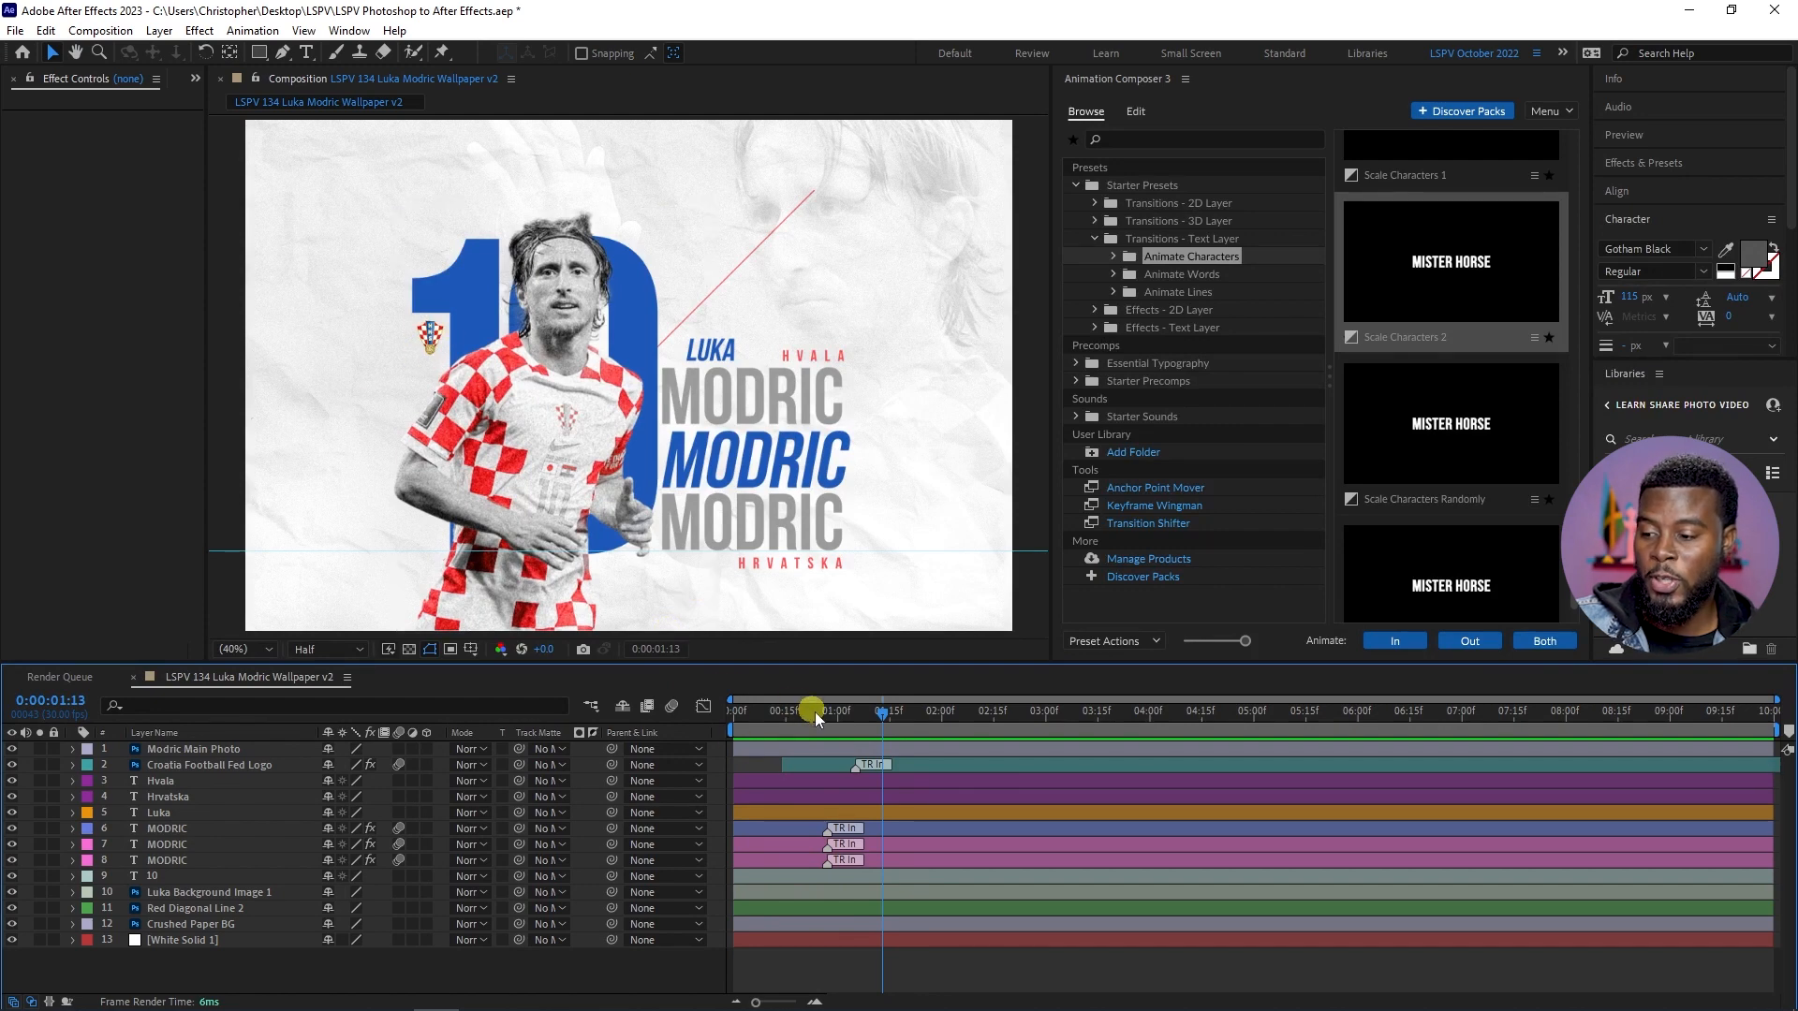
pyautogui.moveTo(815, 717); pyautogui.dragTo(711, 770)
pyautogui.press('space')
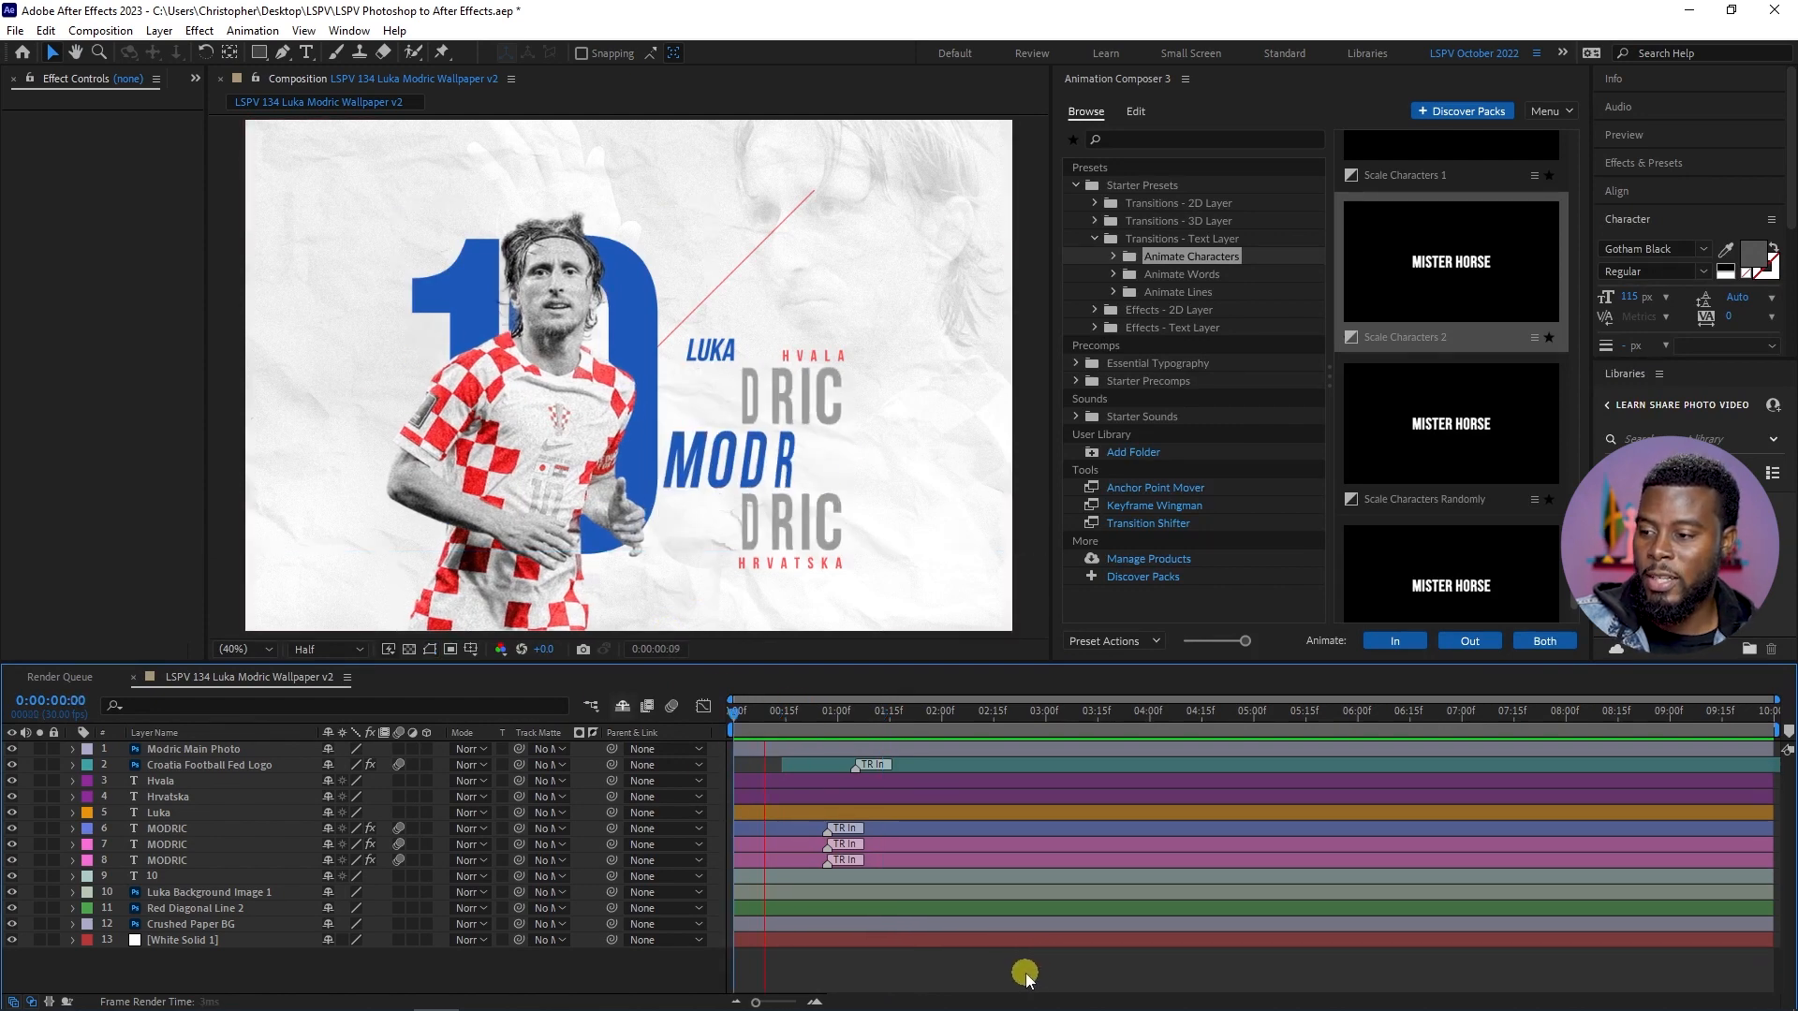
pyautogui.press('space')
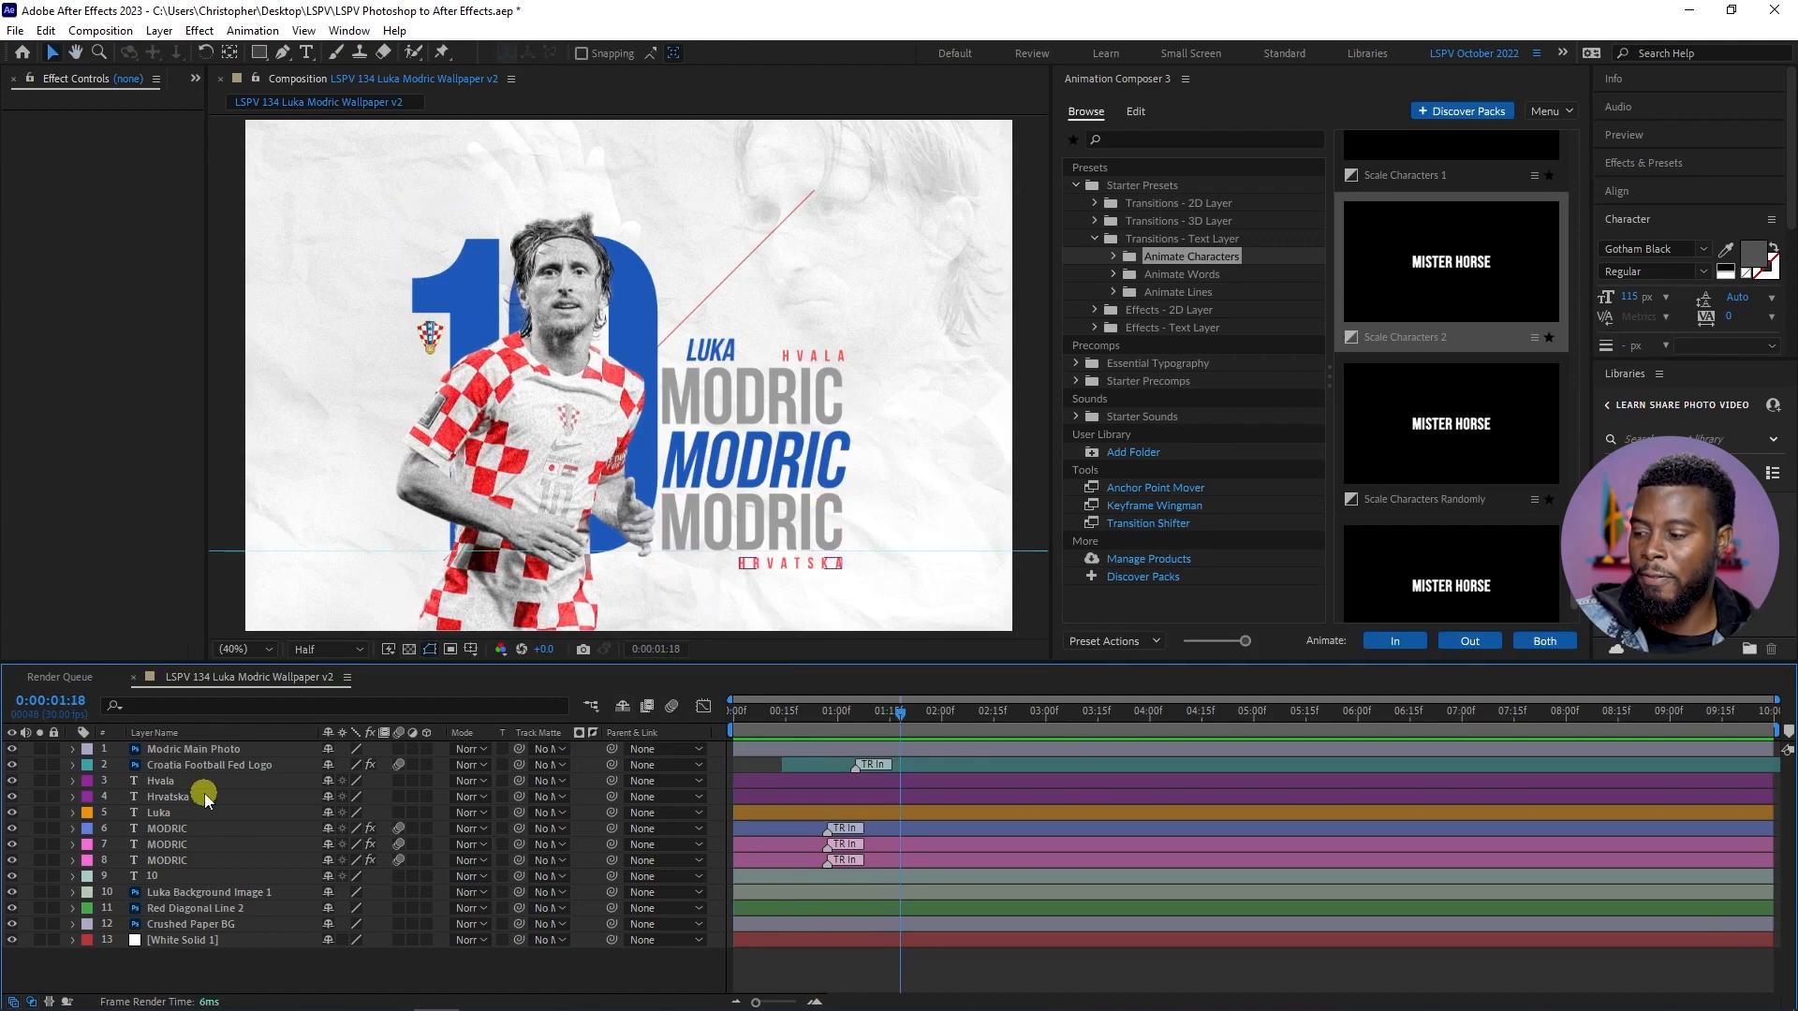
# - Apply the Fade Cubic In preset from Transitions - 2D Layer as an In animation to the 10 text layer
pyautogui.click(171, 878)
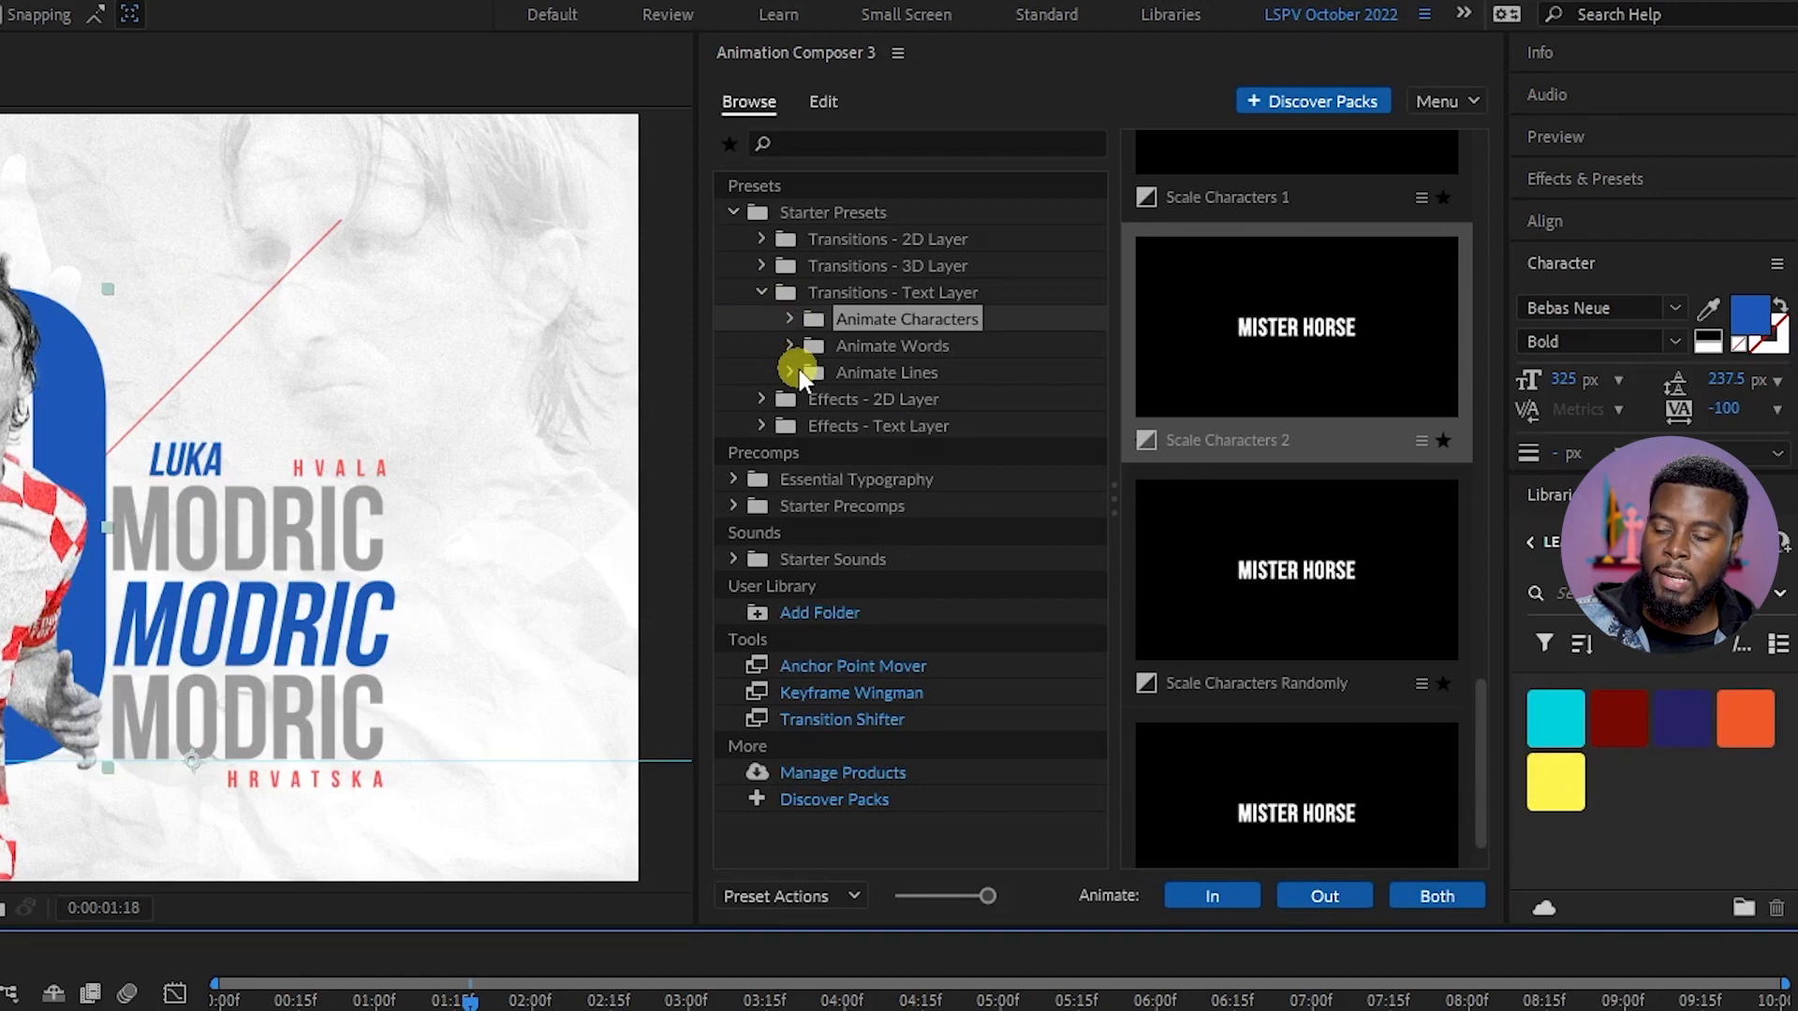
pyautogui.click(763, 240)
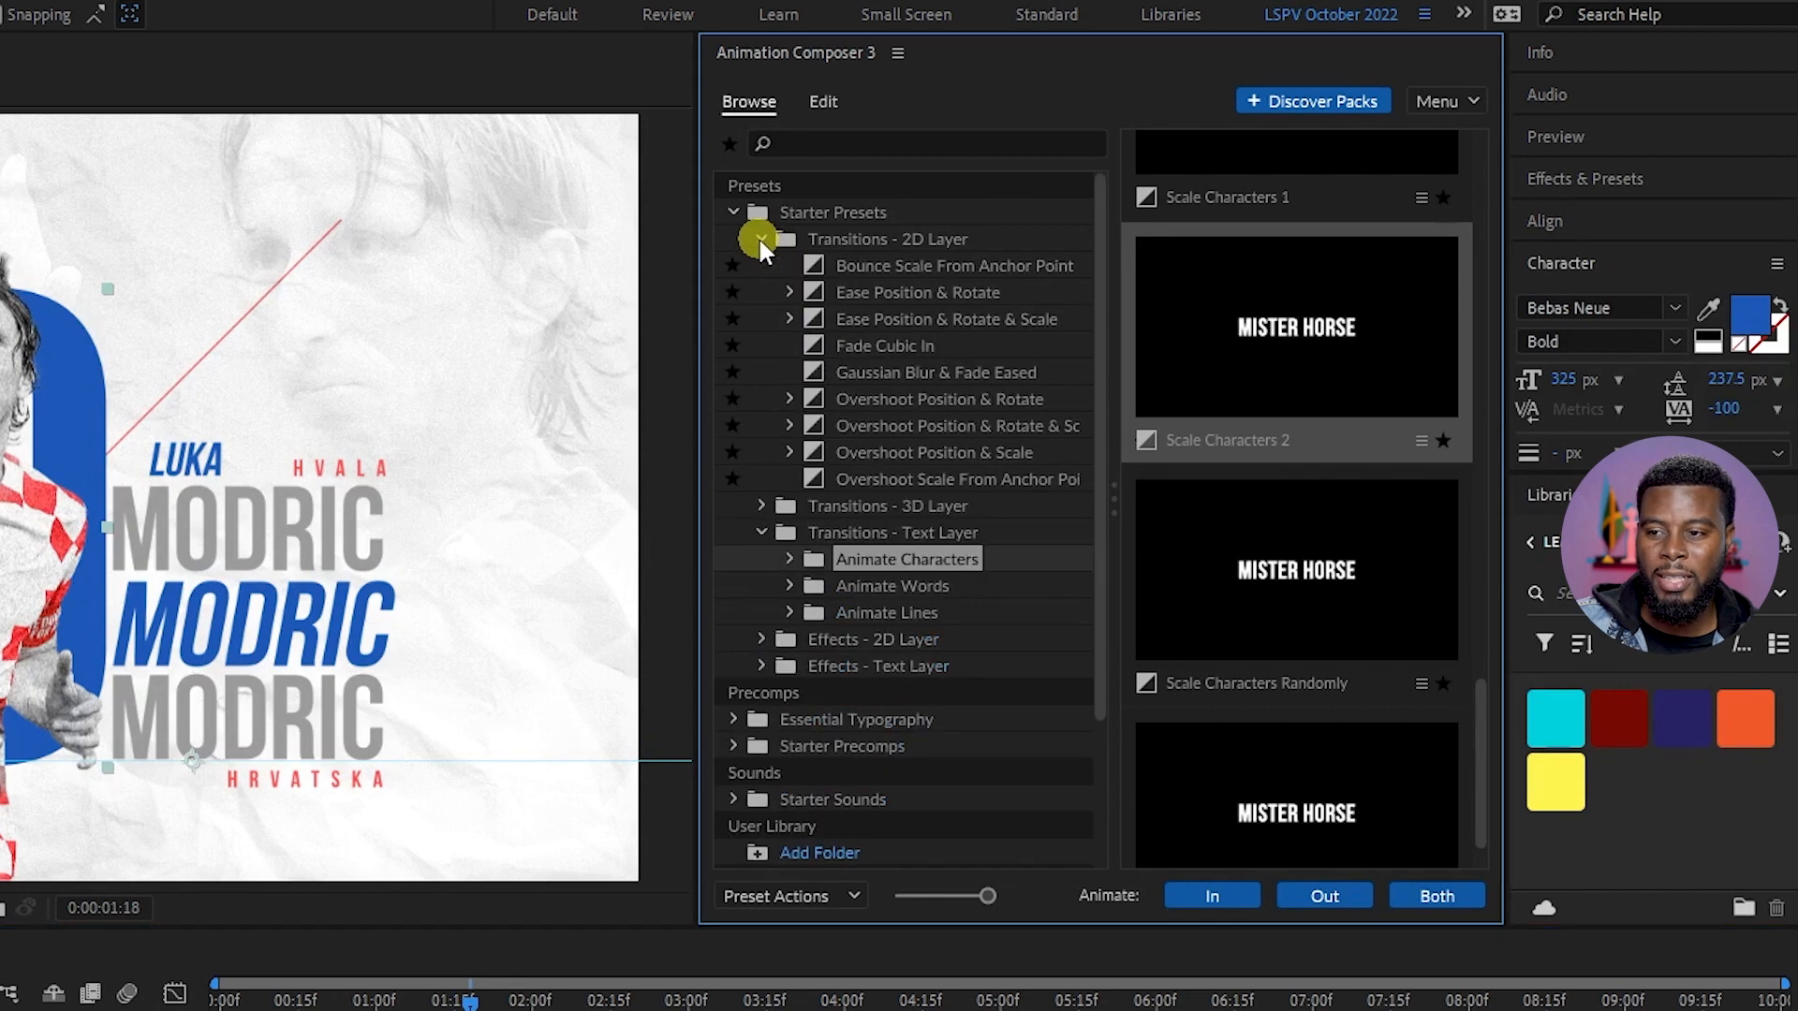
pyautogui.click(866, 347)
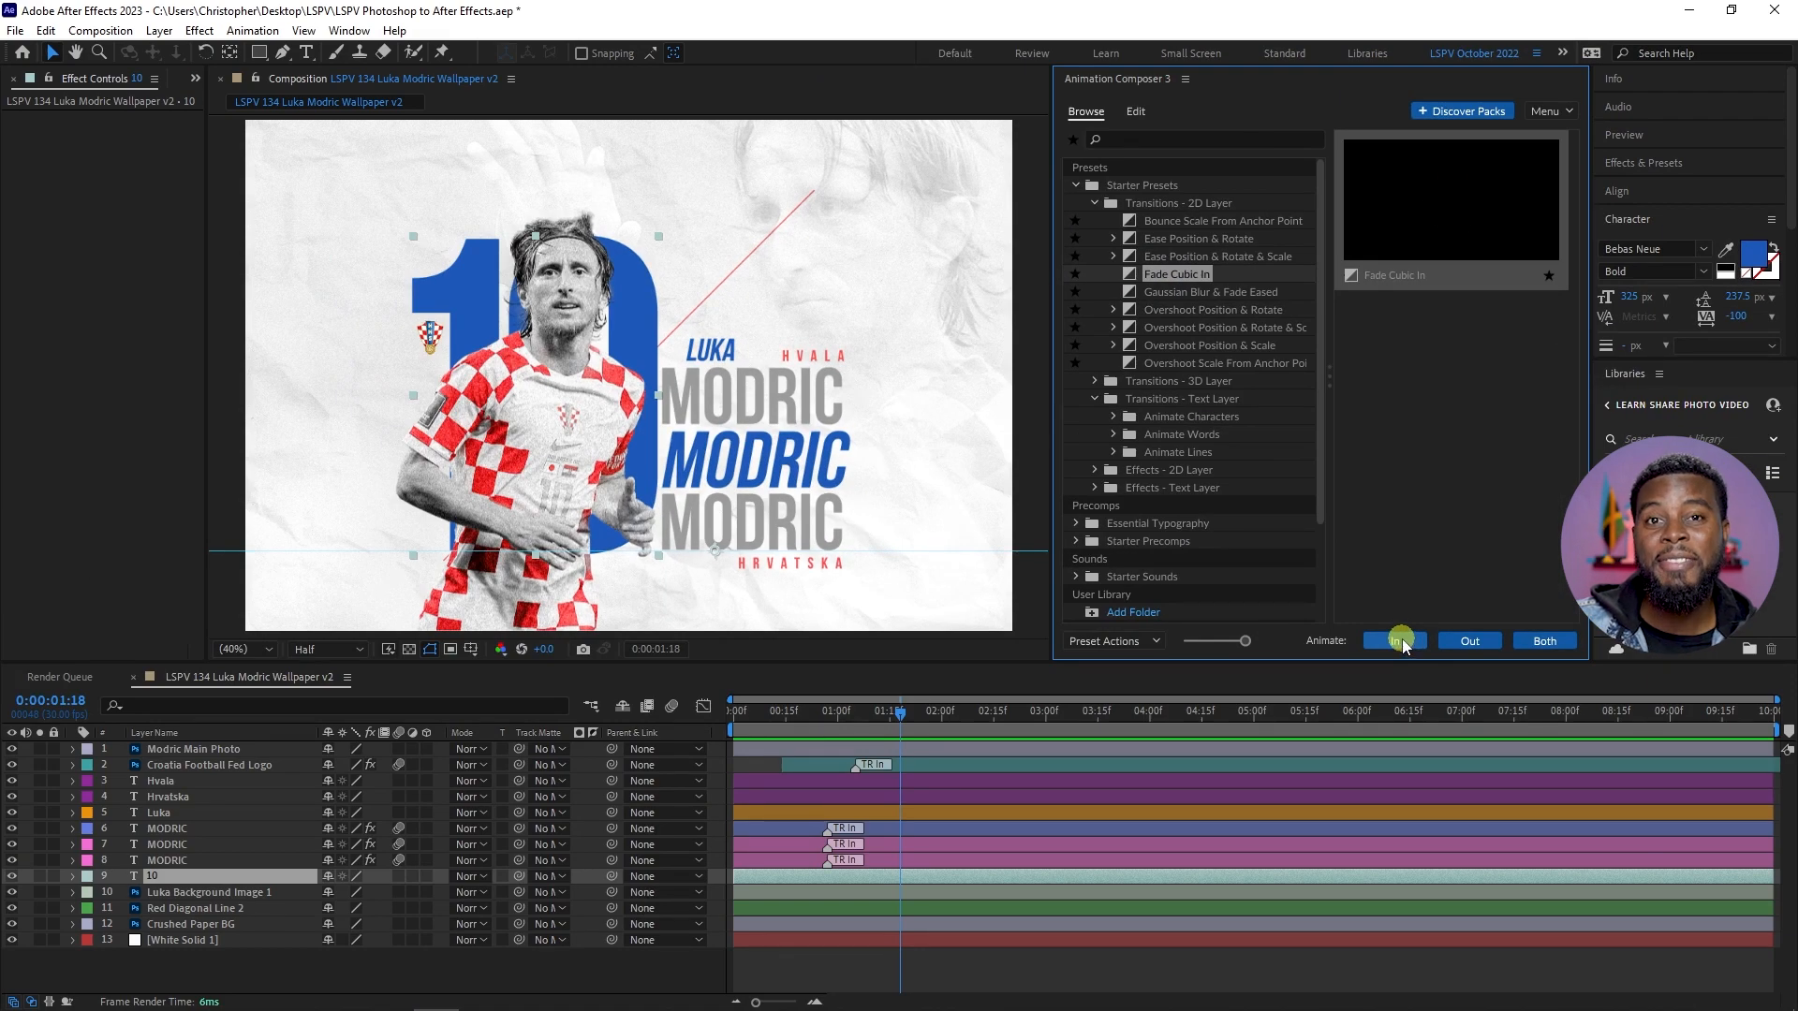
pyautogui.click(1398, 641)
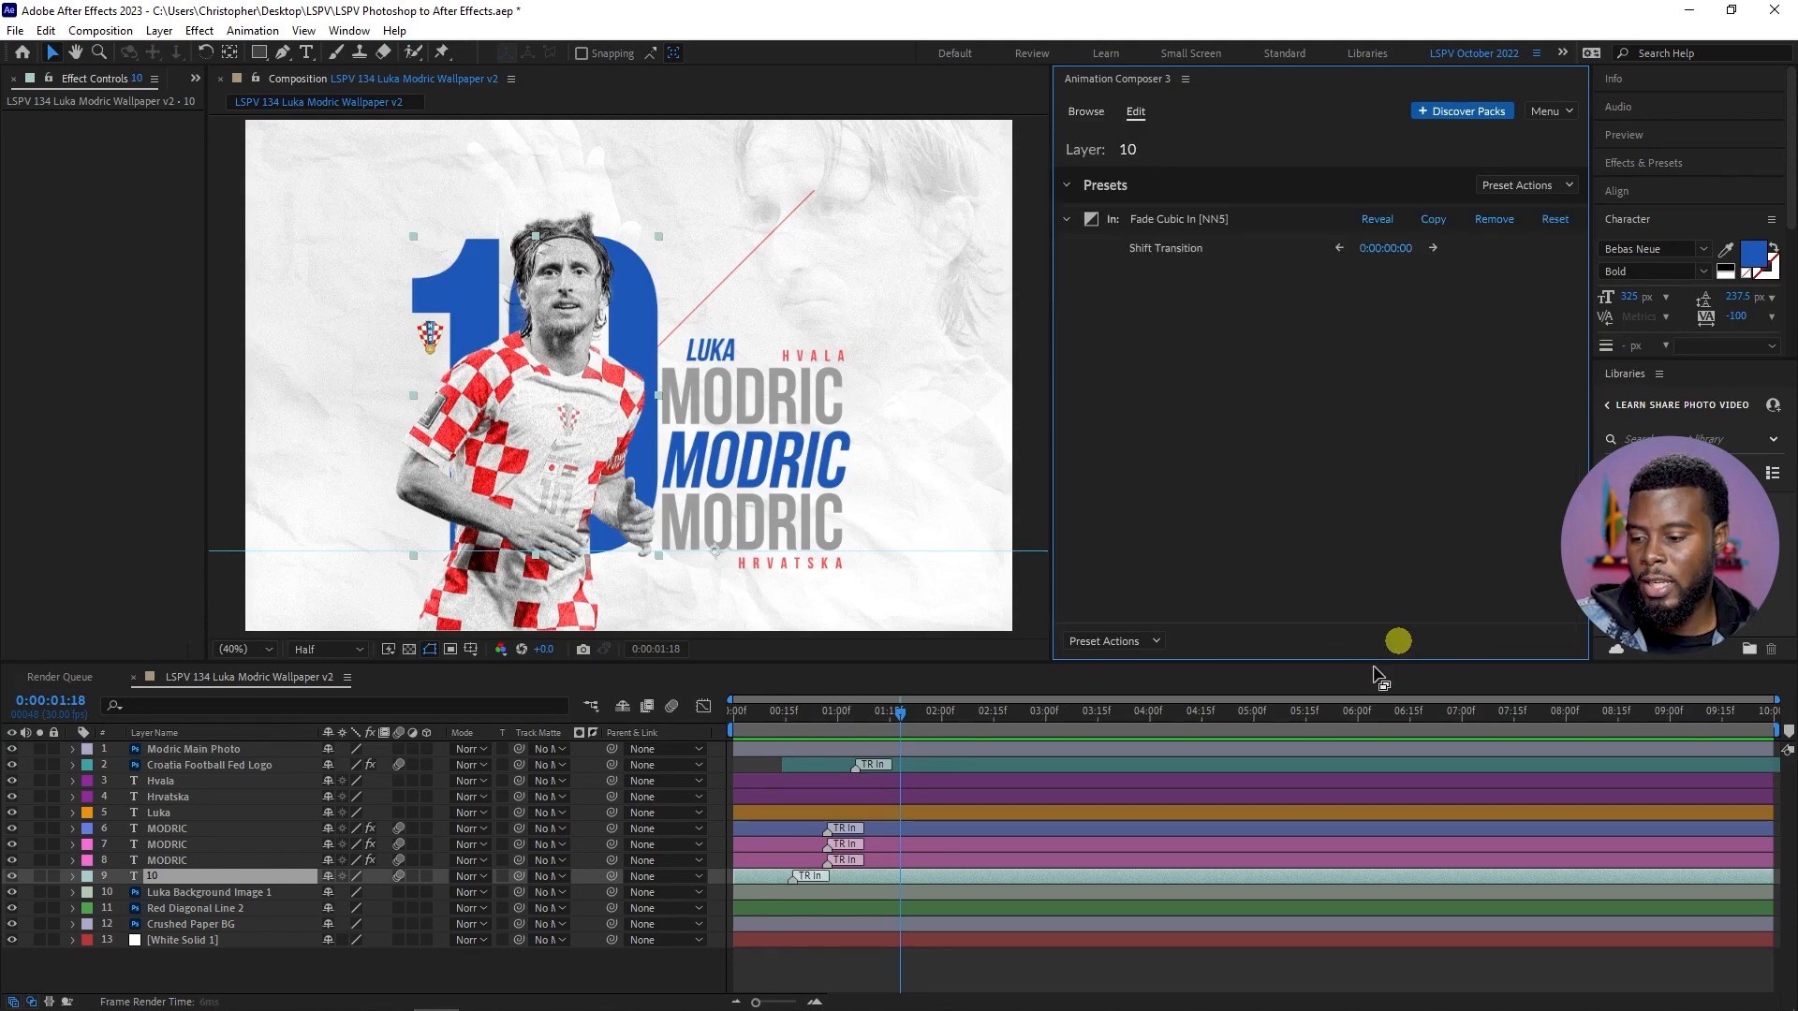
# - Deselect the 10 layer and play the composition from the start to review the number's fade-in
pyautogui.moveTo(833, 722); pyautogui.dragTo(698, 778)
pyautogui.click(935, 963)
pyautogui.click(863, 874)
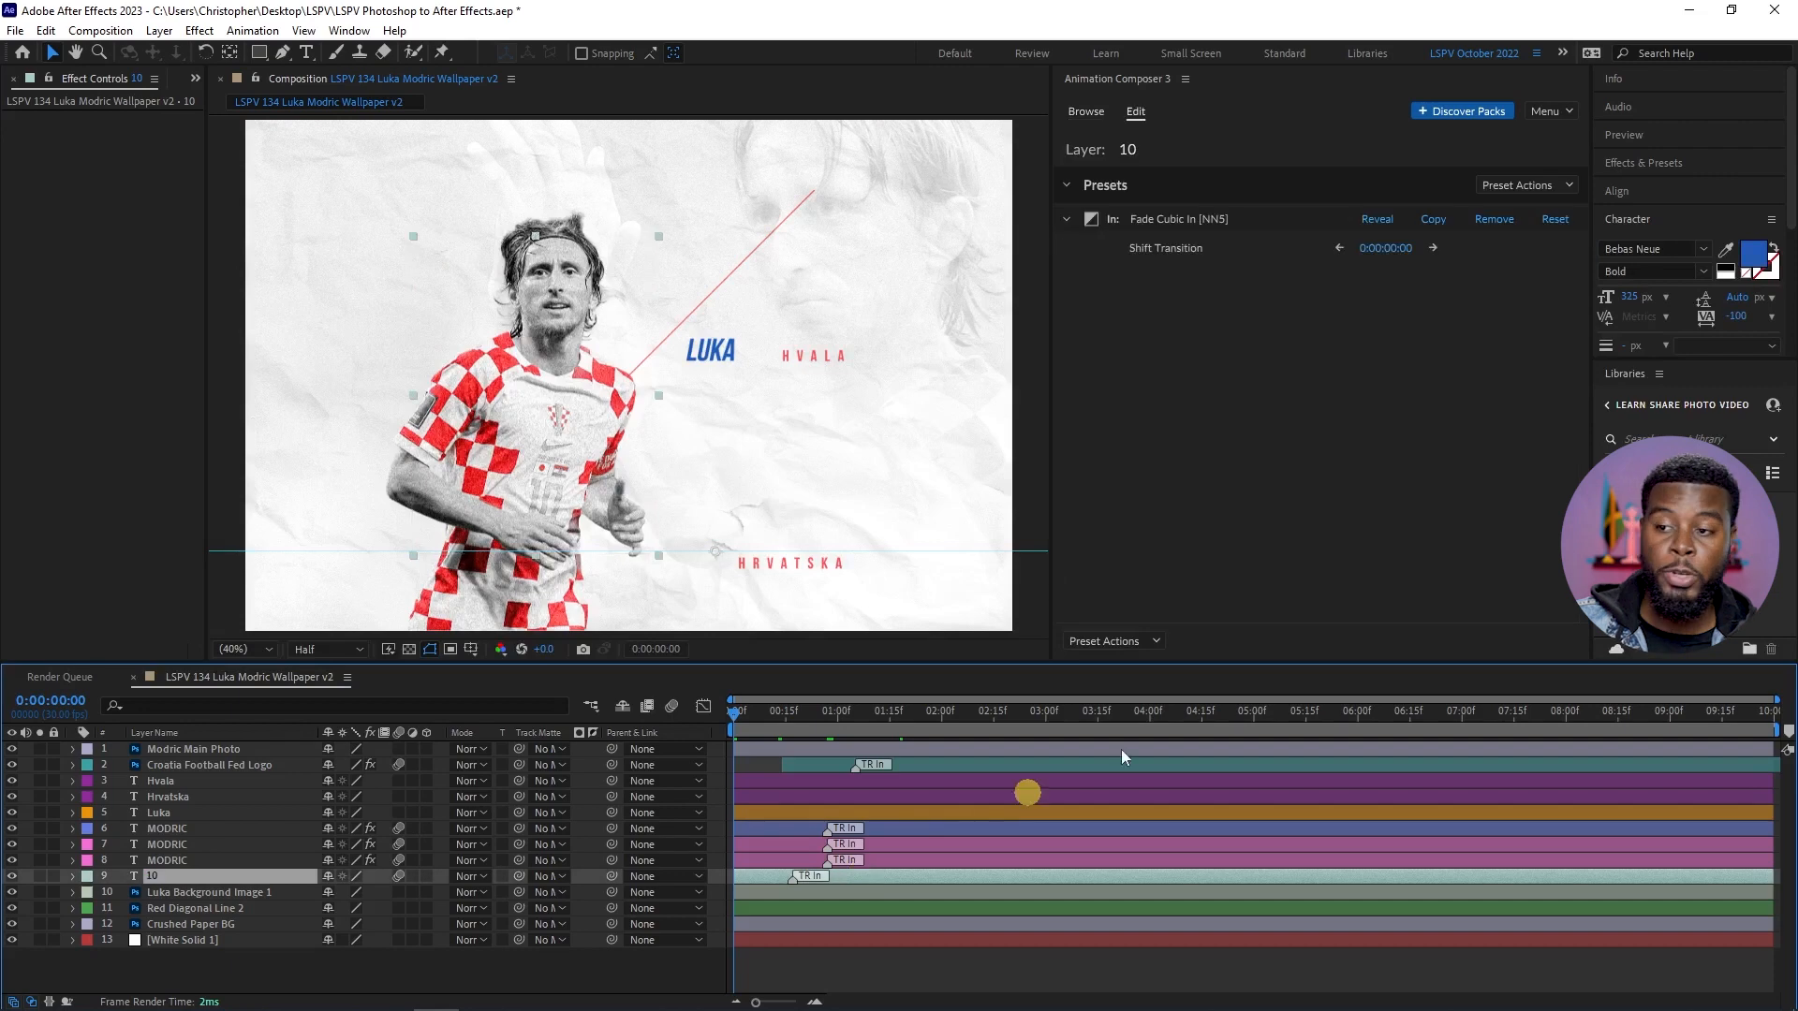
pyautogui.click(901, 957)
pyautogui.scroll(-3, 1194, 294)
pyautogui.scroll(3, 1199, 356)
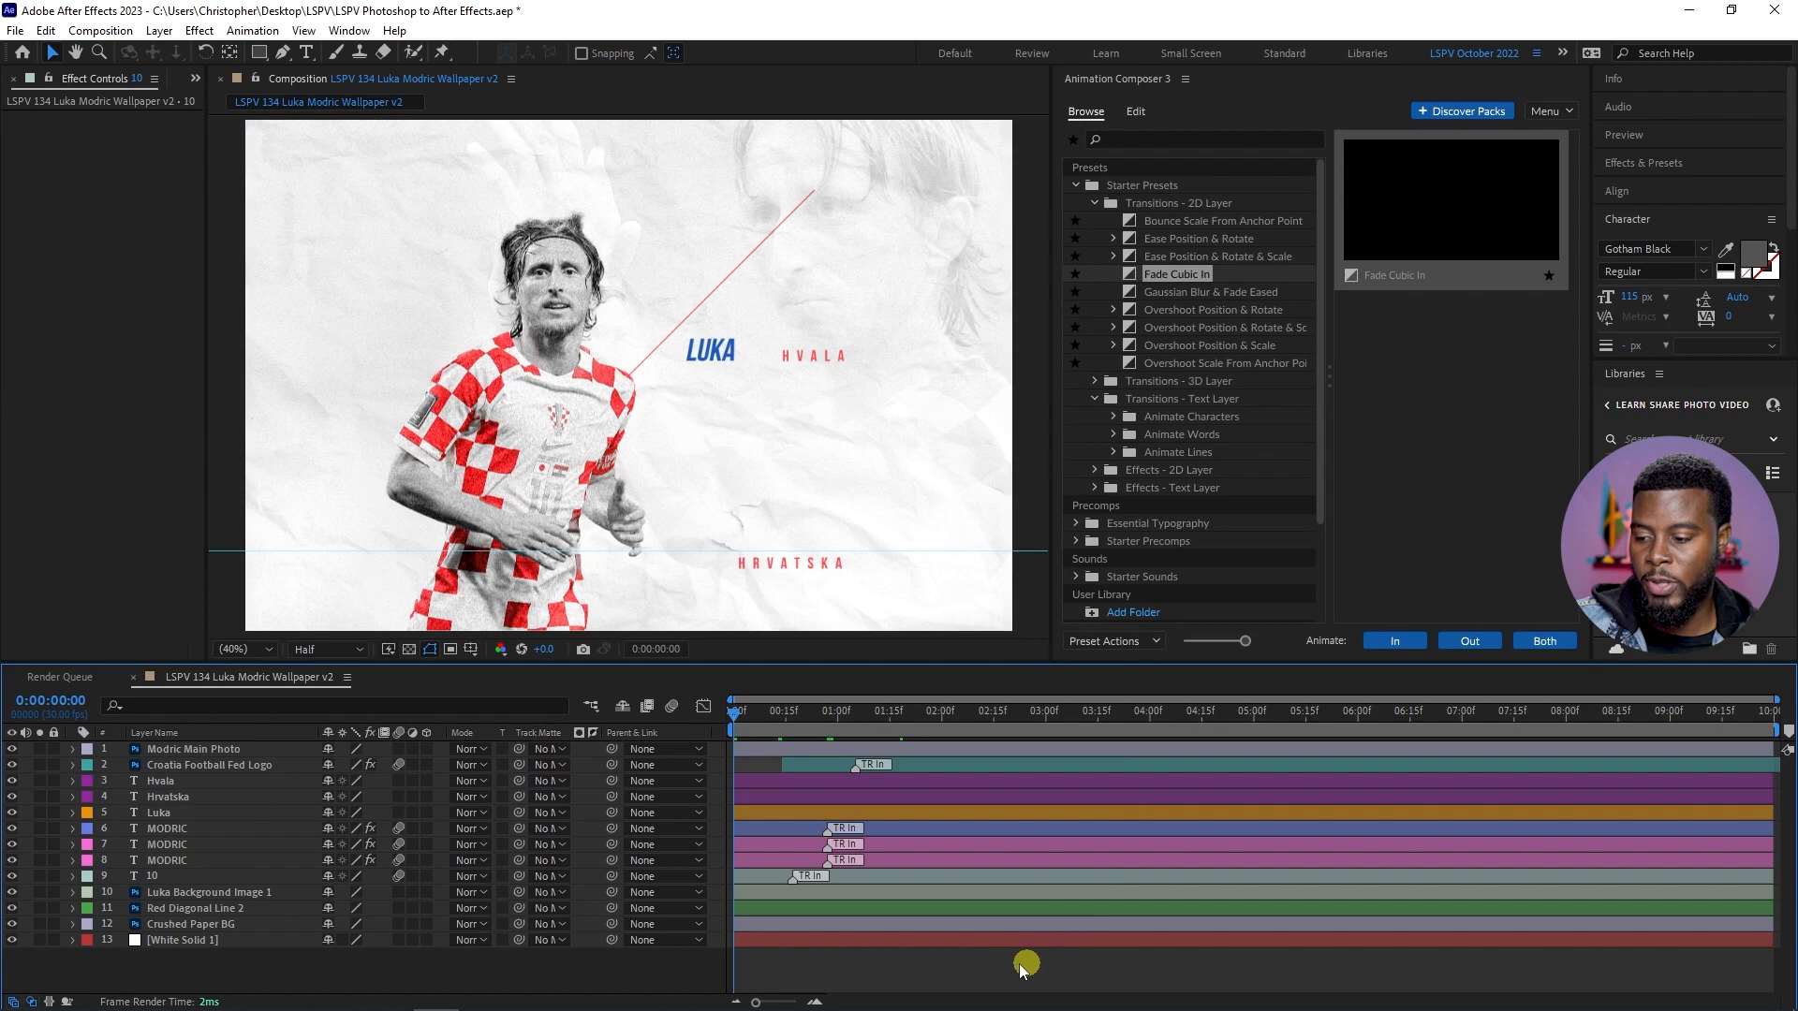
pyautogui.click(898, 944)
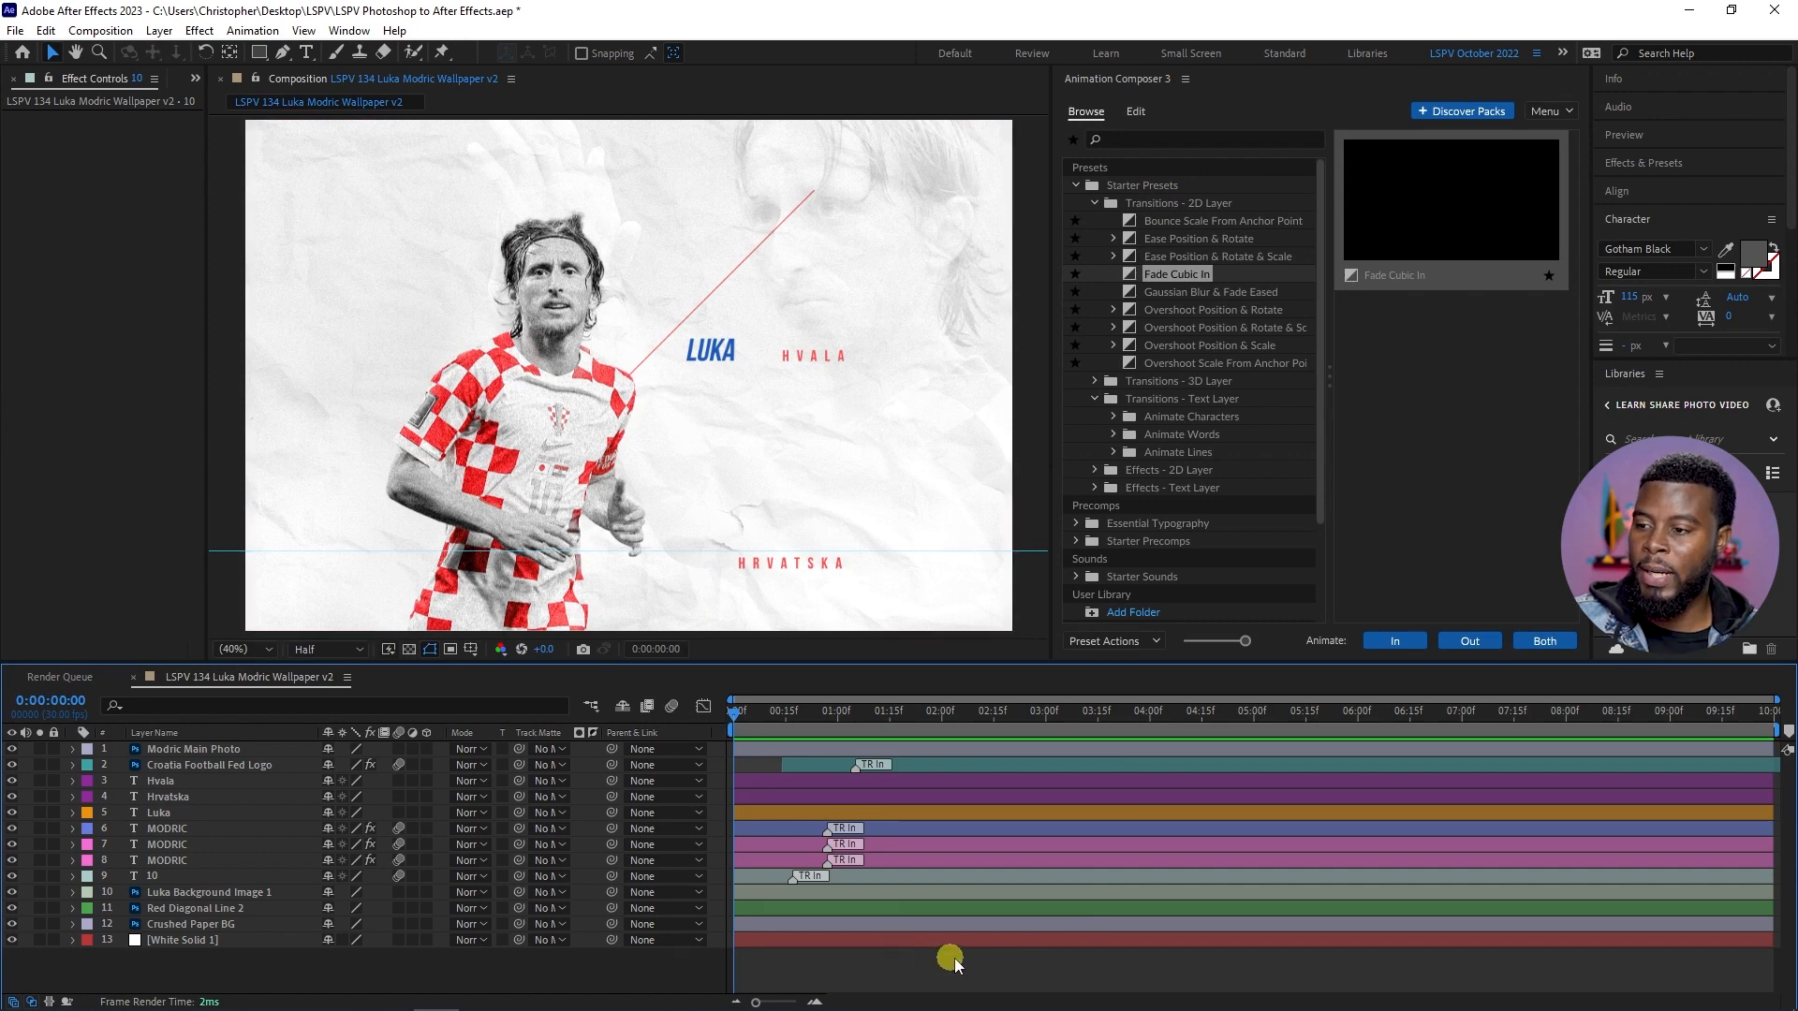
pyautogui.press('space')
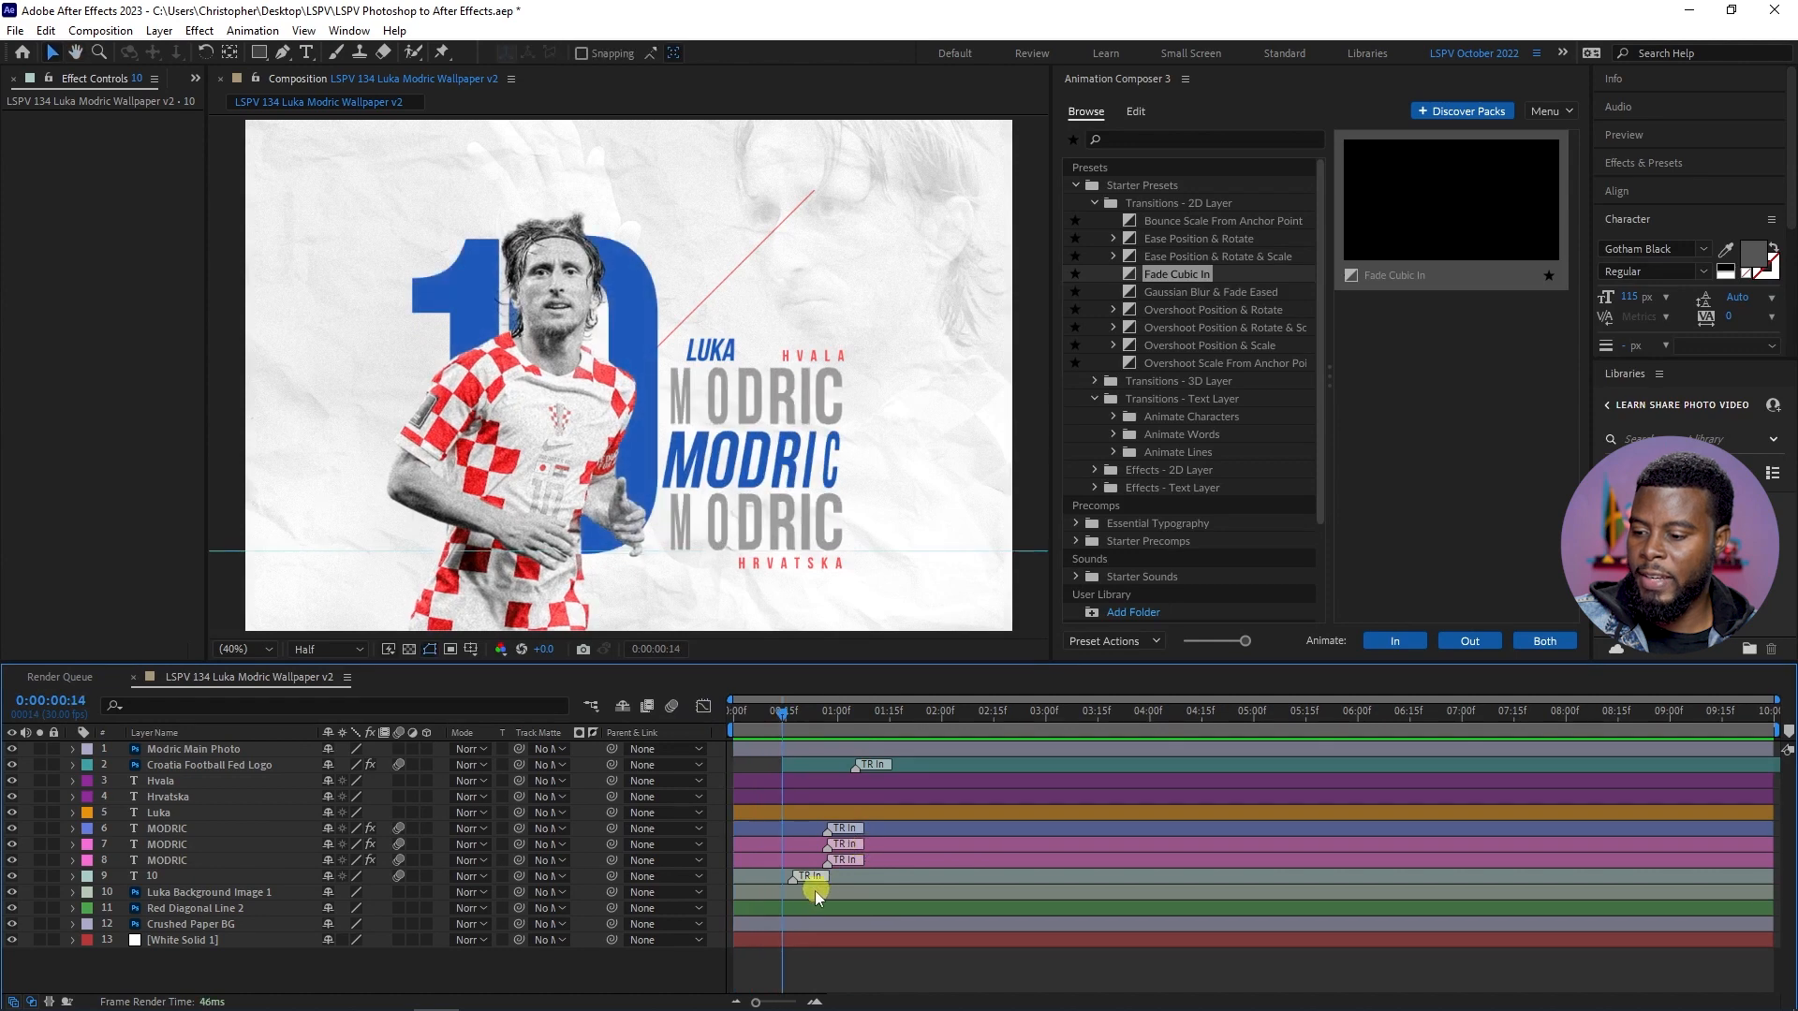
# - Slow the 10 layer's fade-in by moving its TR In marker to about 0:00:01:18
pyautogui.click(791, 709)
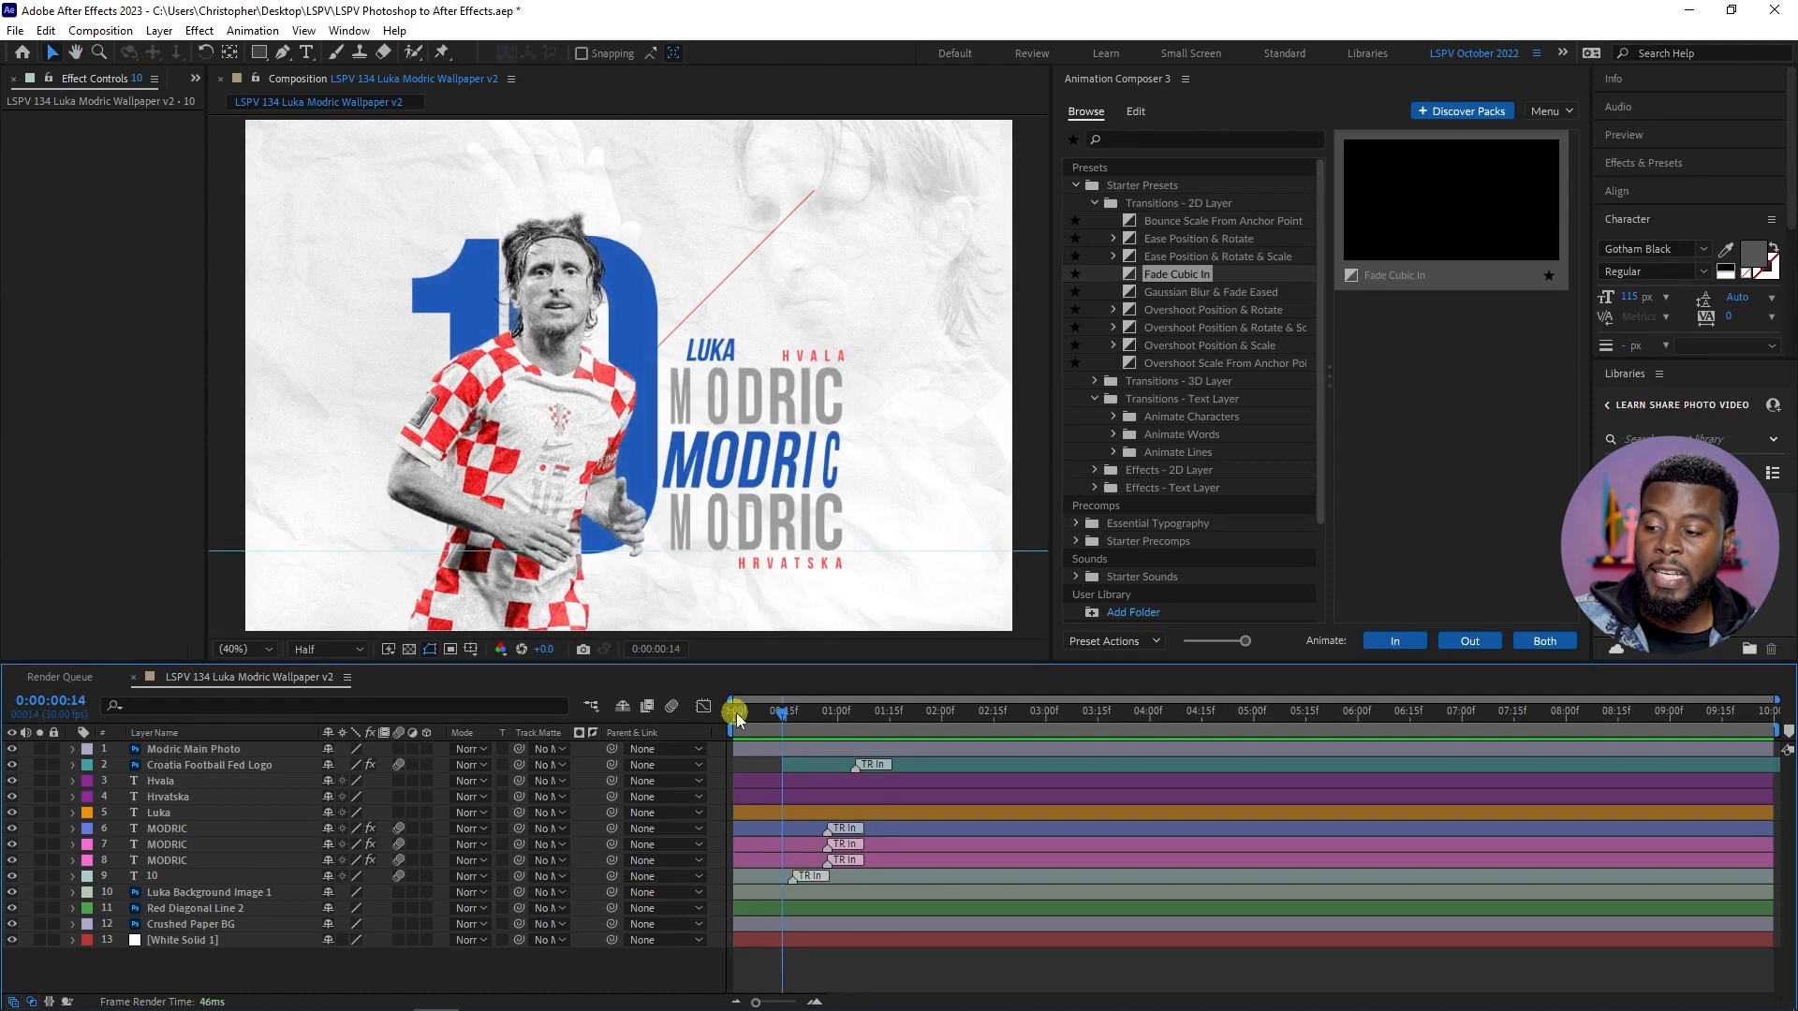
pyautogui.click(737, 716)
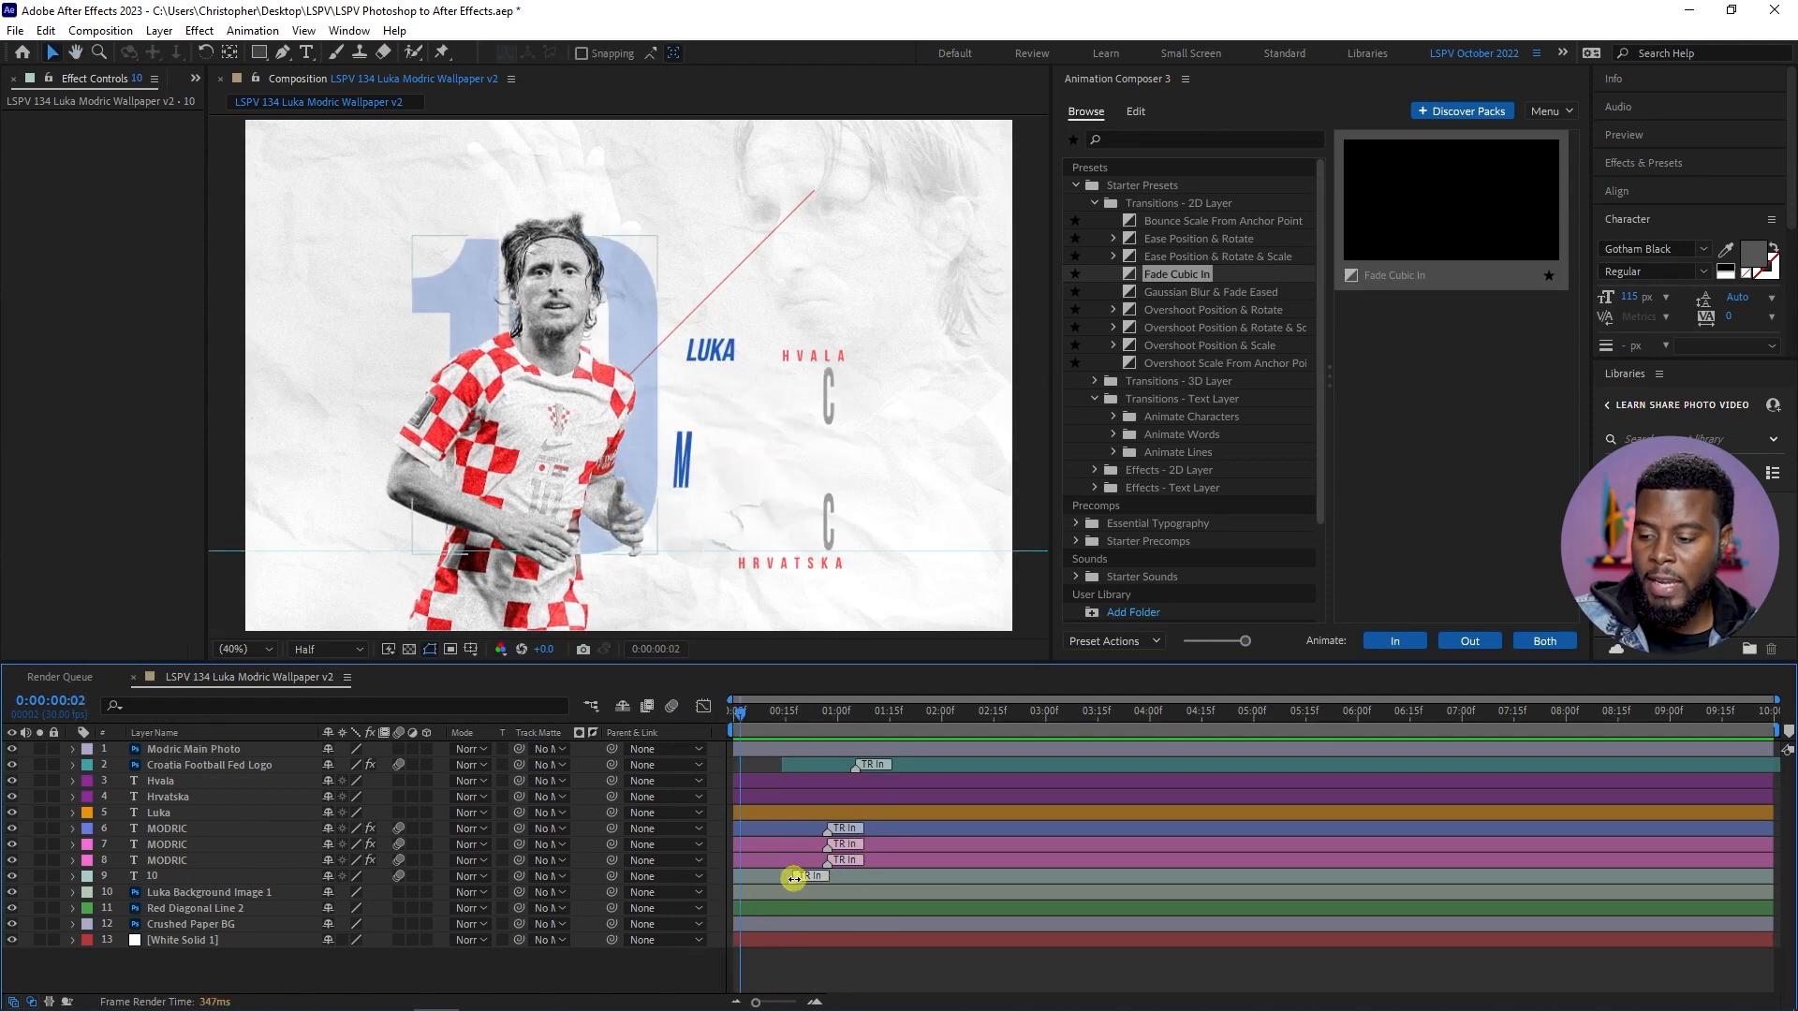
pyautogui.moveTo(795, 880); pyautogui.dragTo(831, 876)
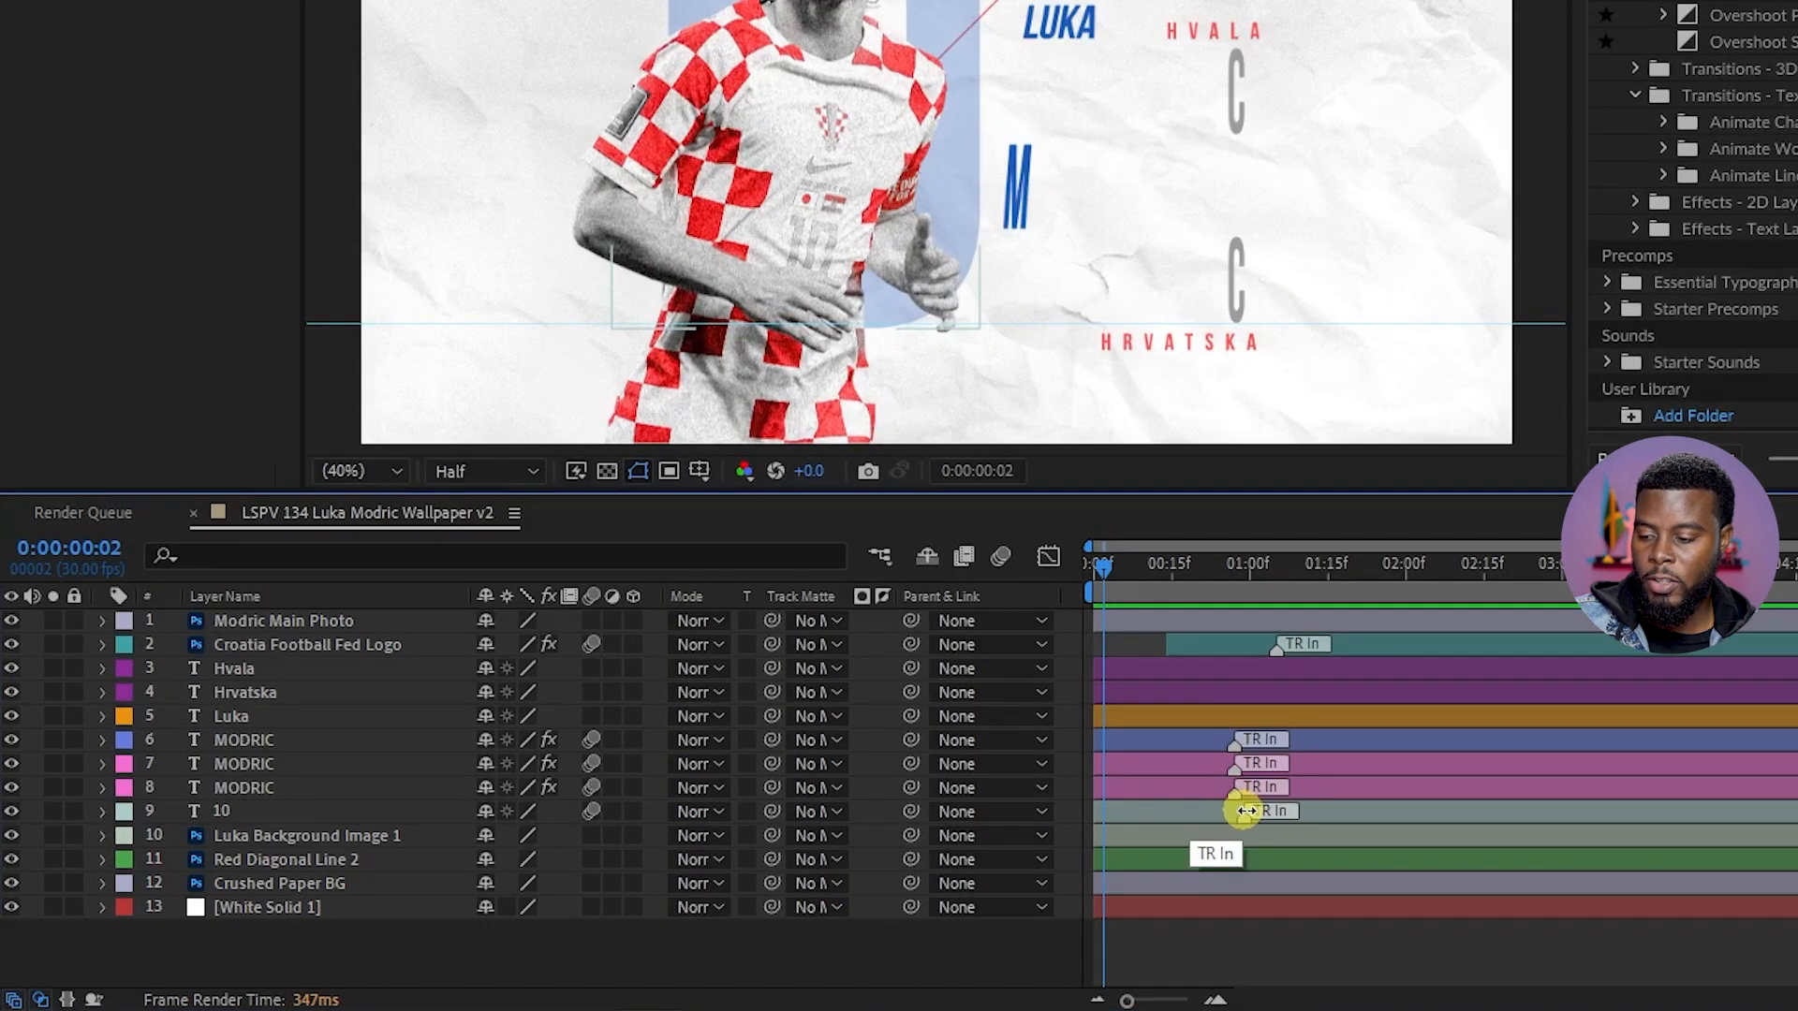
pyautogui.moveTo(1246, 811); pyautogui.dragTo(1356, 811)
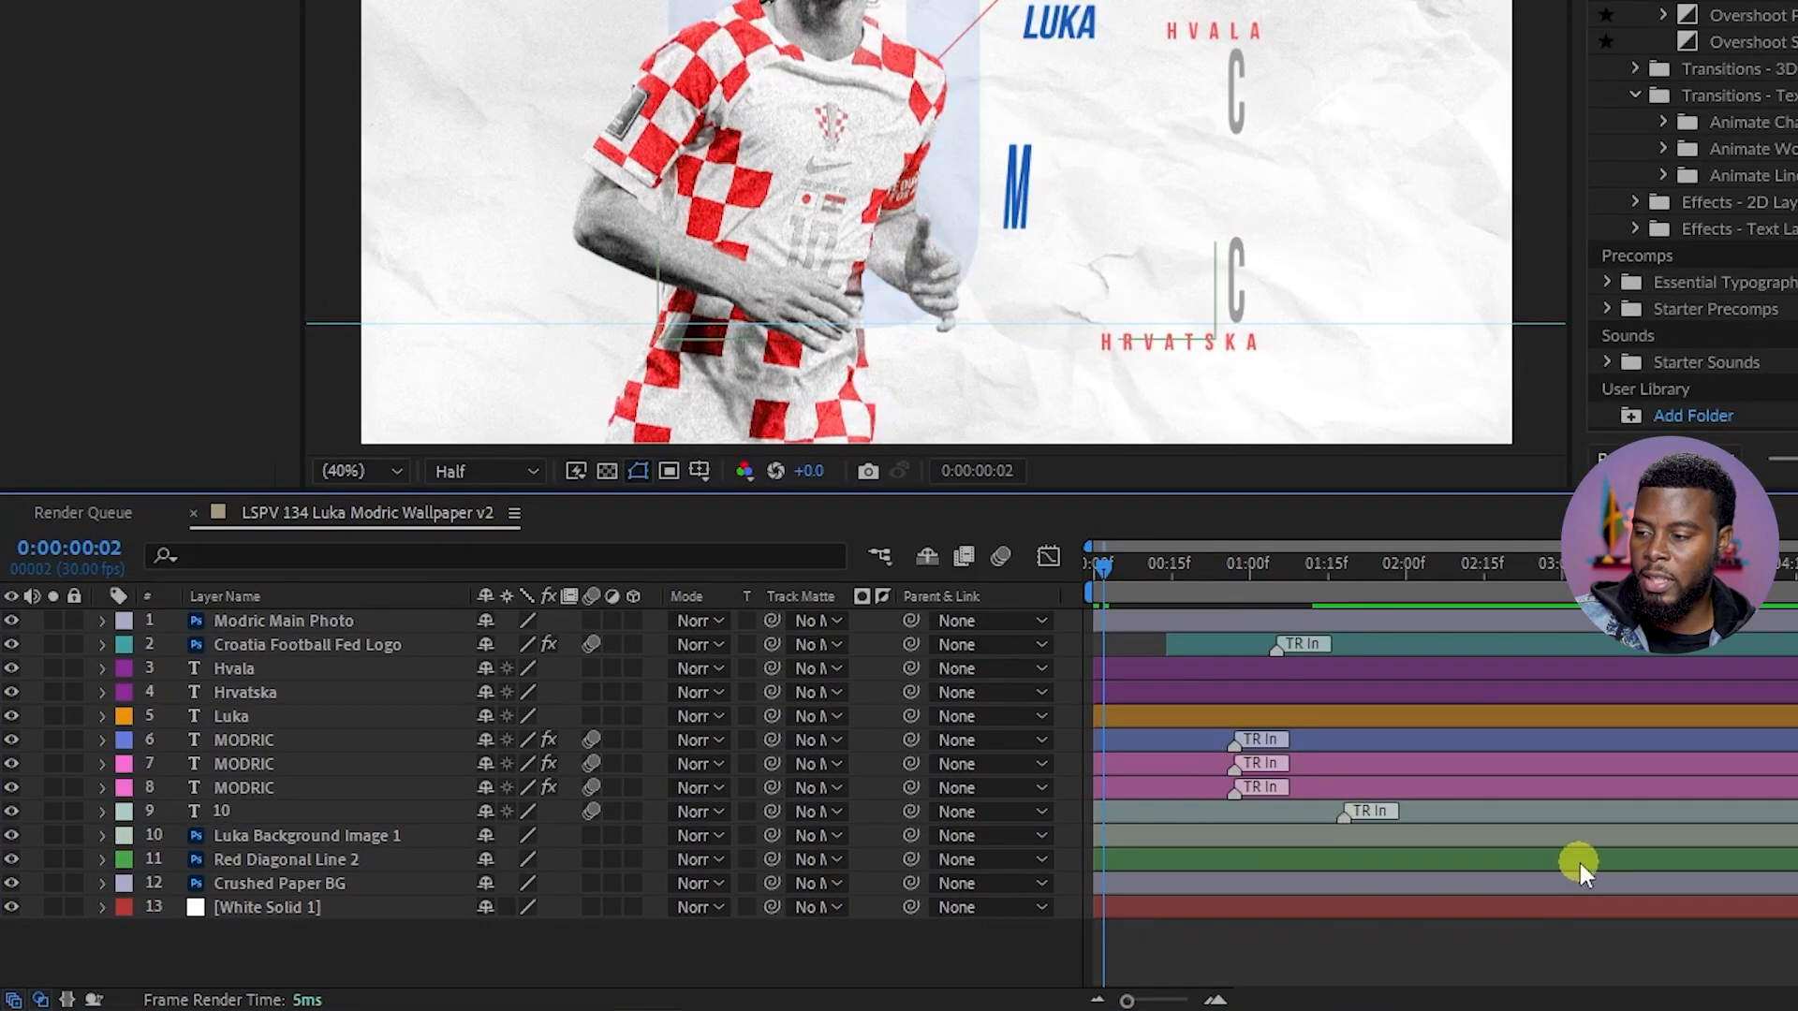
# - Play the composition from the start again to check the longer fade-in of the number 10
pyautogui.press('space')
pyautogui.moveTo(1163, 573); pyautogui.dragTo(1008, 573)
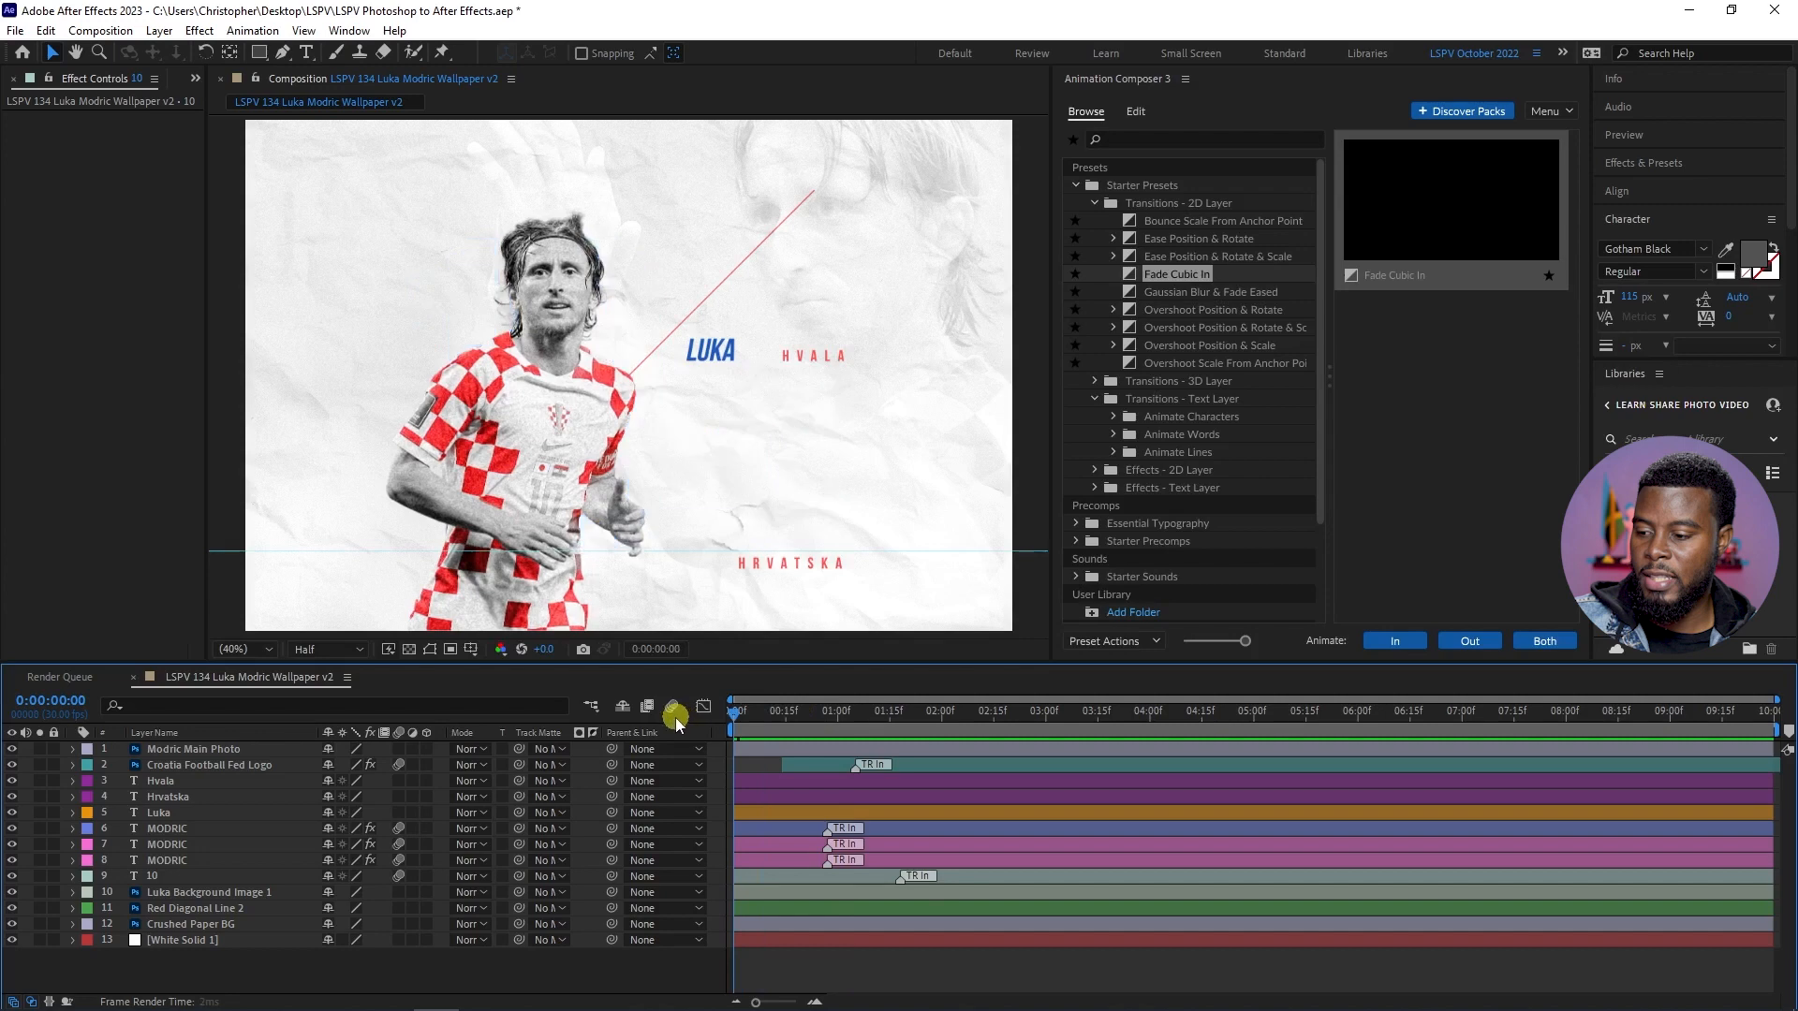
pyautogui.press('space')
pyautogui.press('space')
pyautogui.moveTo(823, 717); pyautogui.dragTo(694, 716)
pyautogui.press('space')
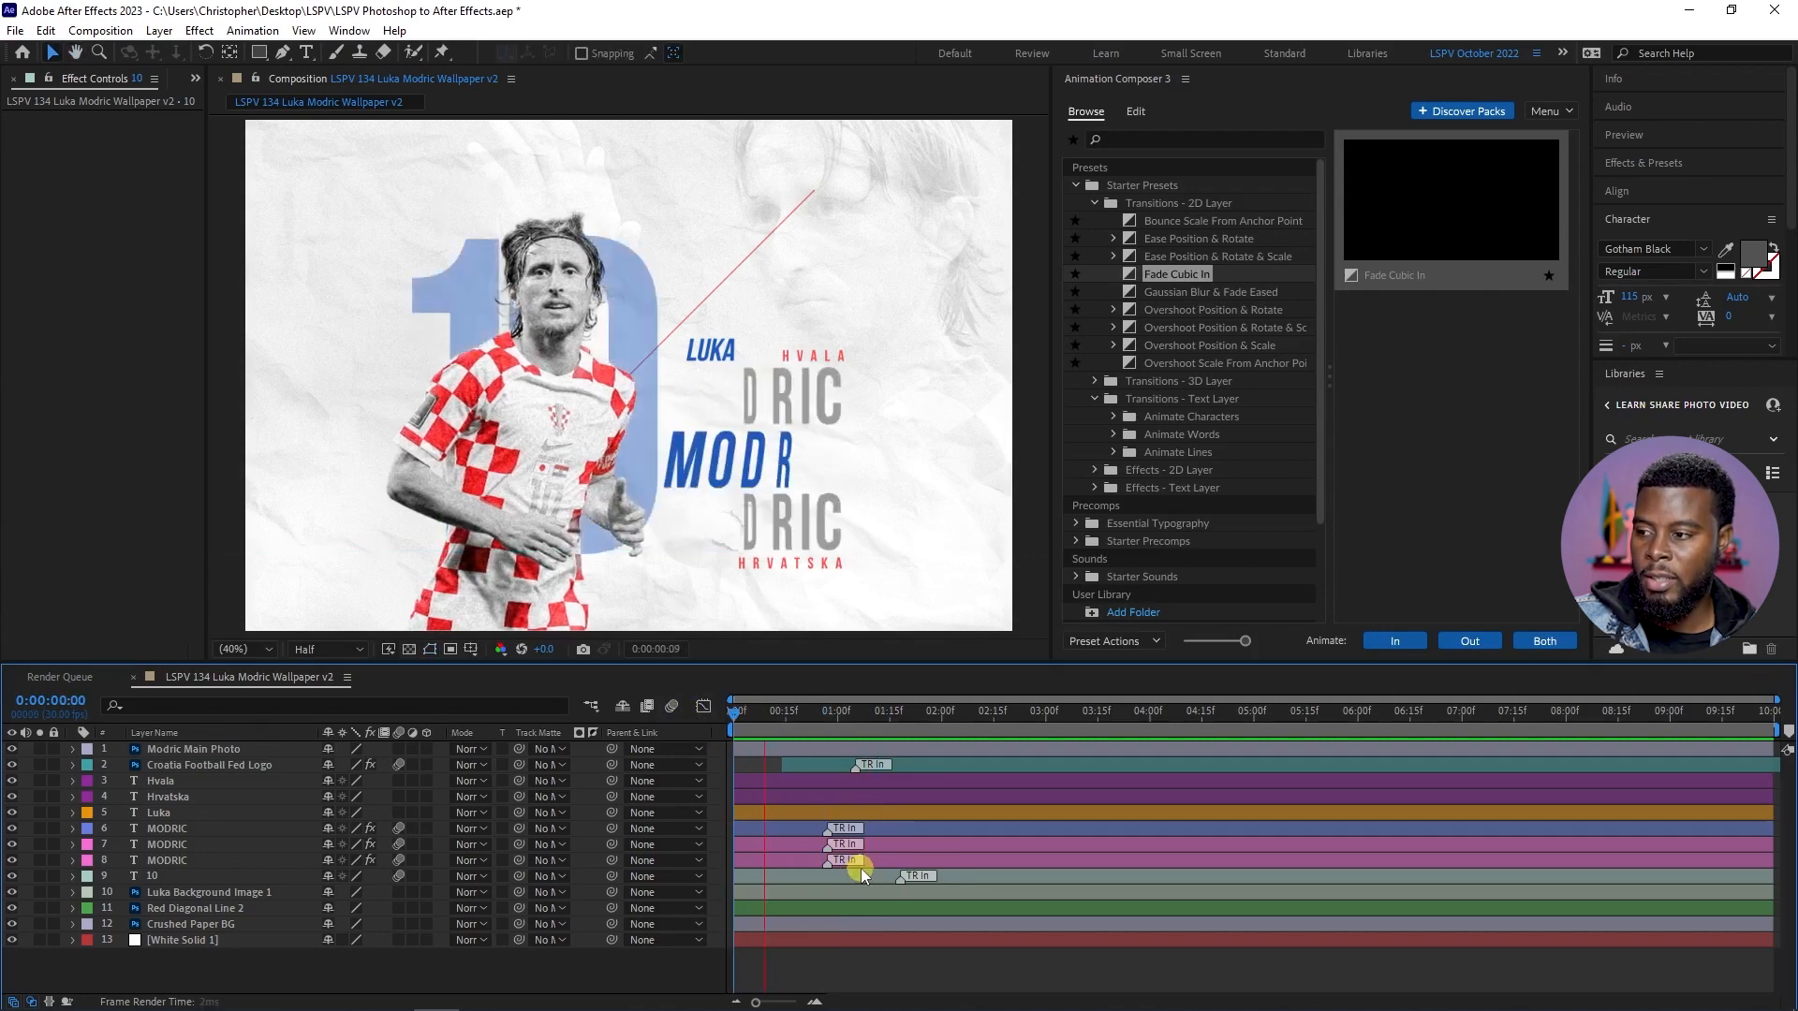
# - Shift the three MODRIC text layers later in the timeline so they start at about 0:00:00:05
pyautogui.moveTo(807, 709); pyautogui.dragTo(762, 711)
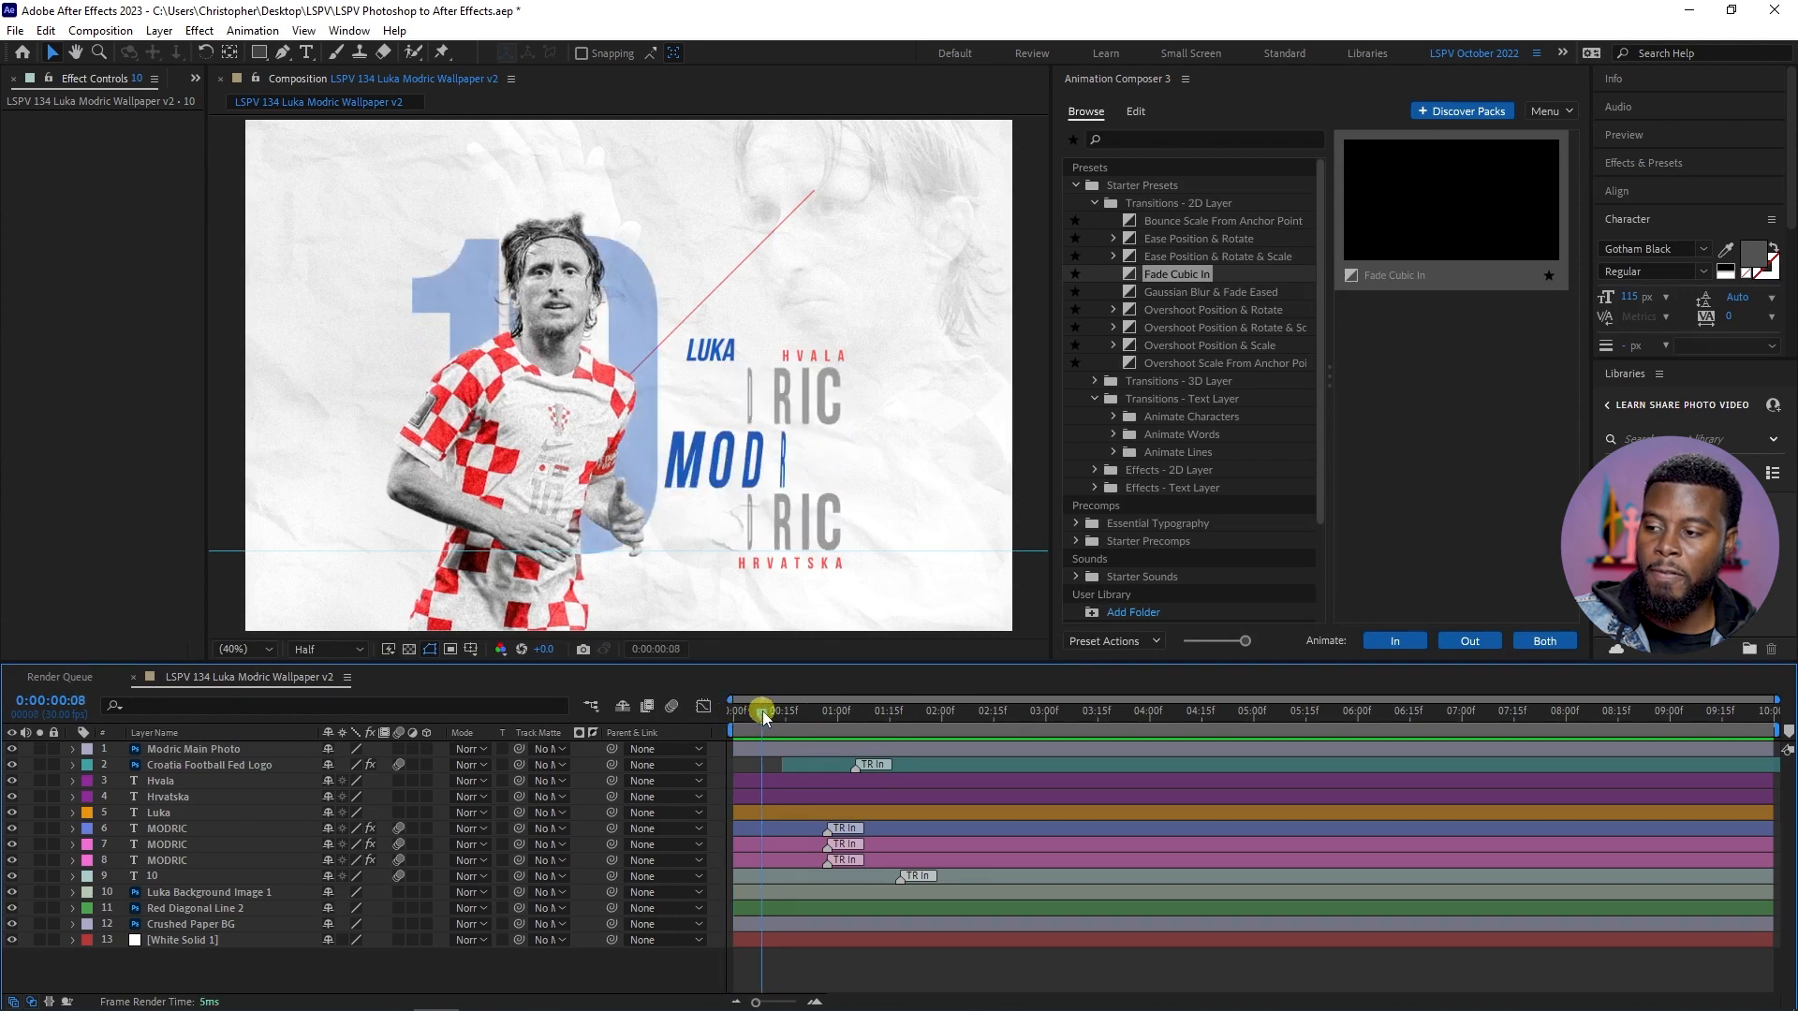
pyautogui.click(763, 473)
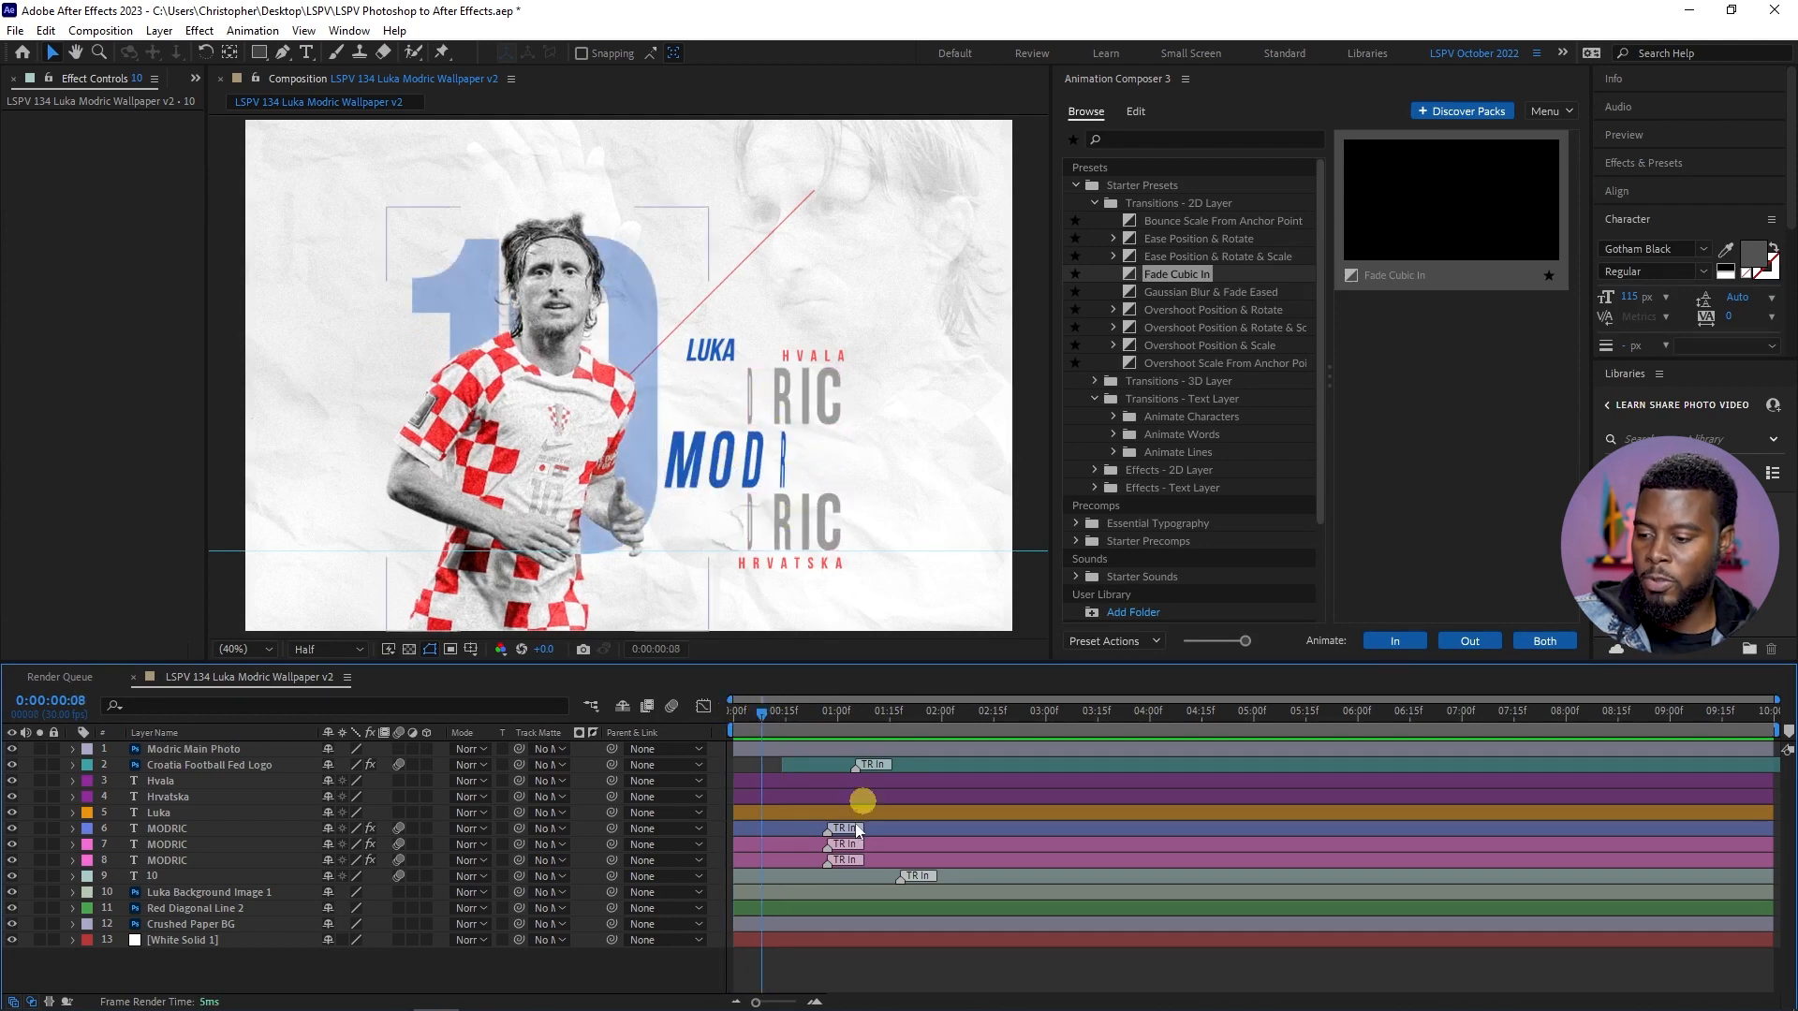
pyautogui.keyDown('shift'); pyautogui.click(785, 862); pyautogui.keyUp('shift')
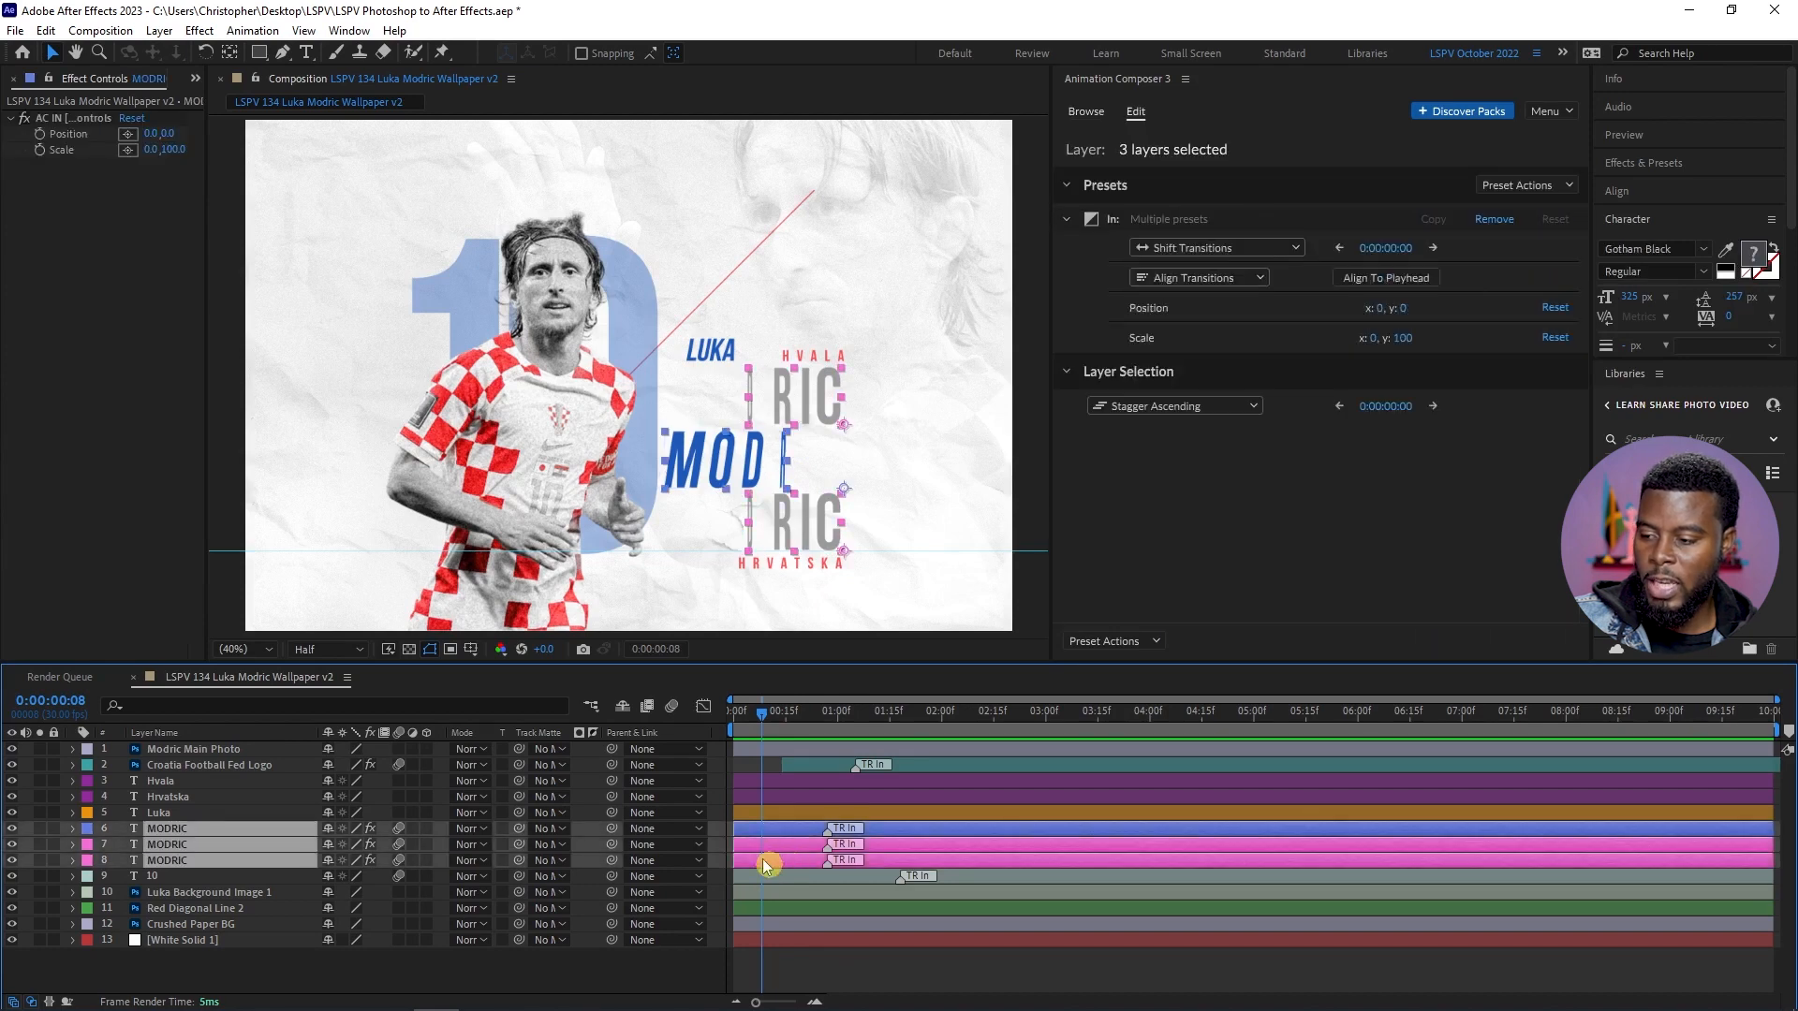
pyautogui.moveTo(783, 849); pyautogui.dragTo(795, 850)
# - Deselect the layers and play the composition from the start several times to review the delayed MODRIC texts
pyautogui.moveTo(773, 721); pyautogui.dragTo(693, 716)
pyautogui.click(890, 963)
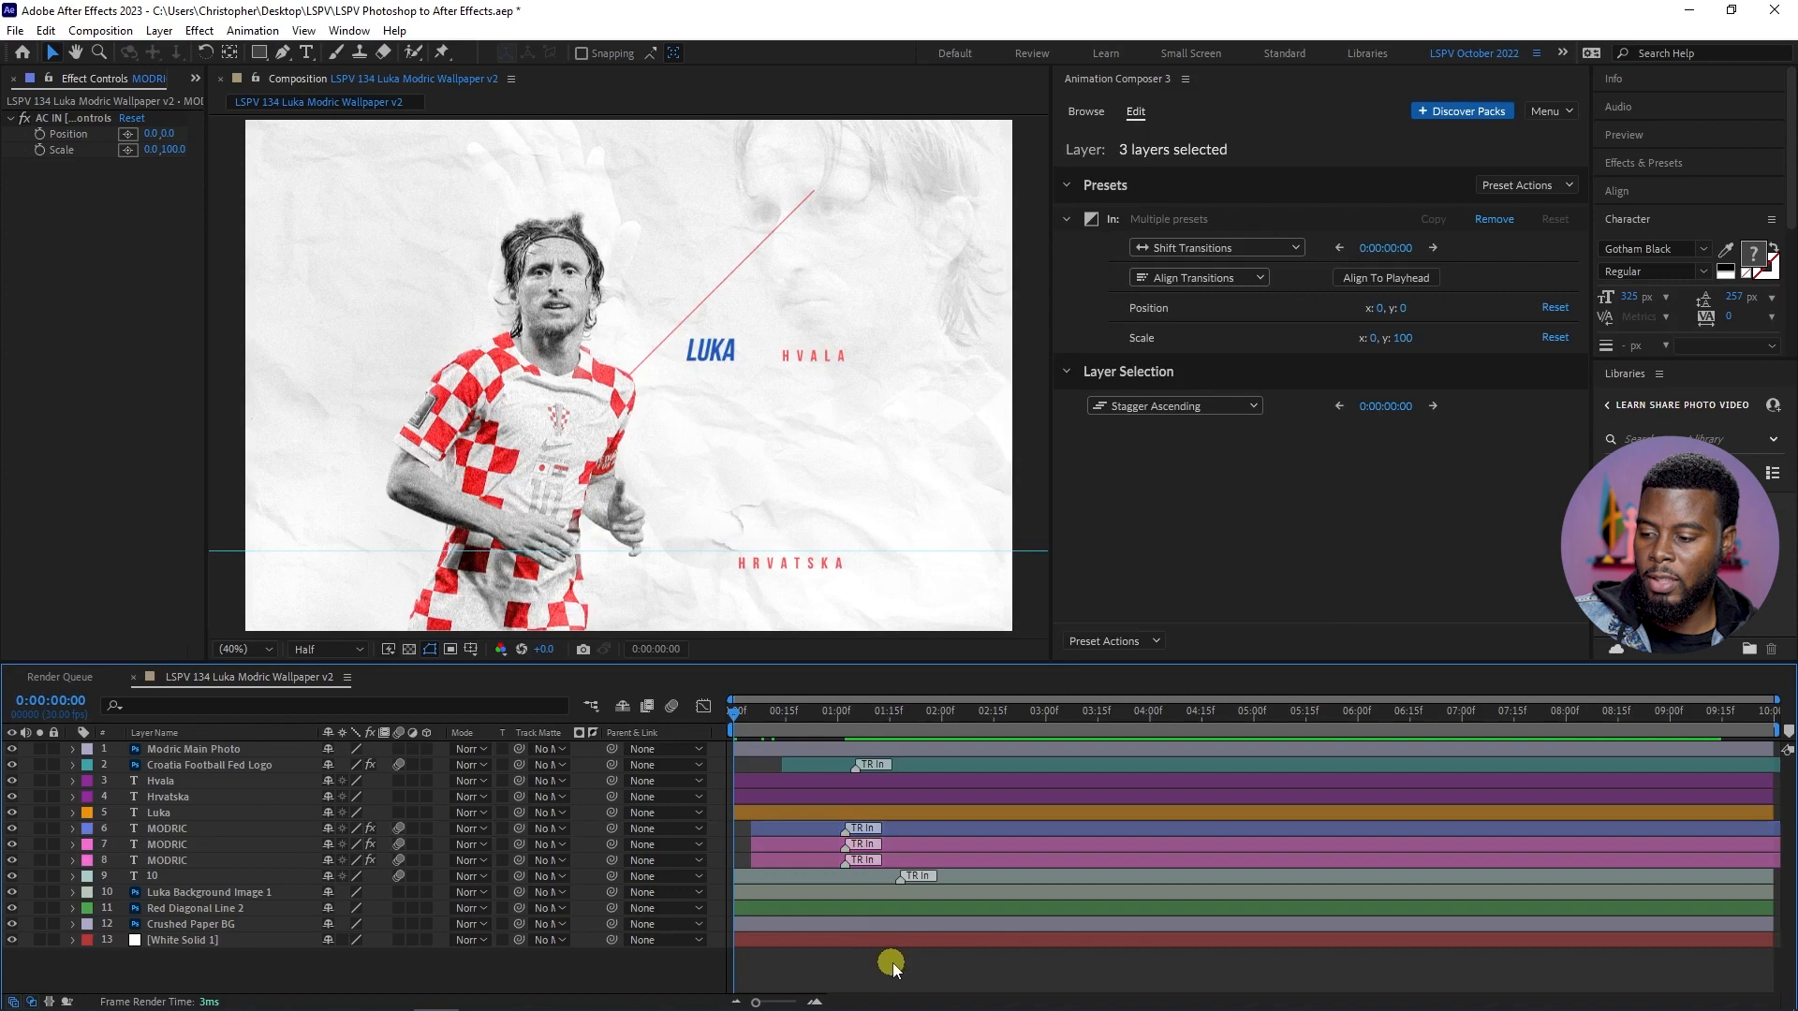
pyautogui.press('space')
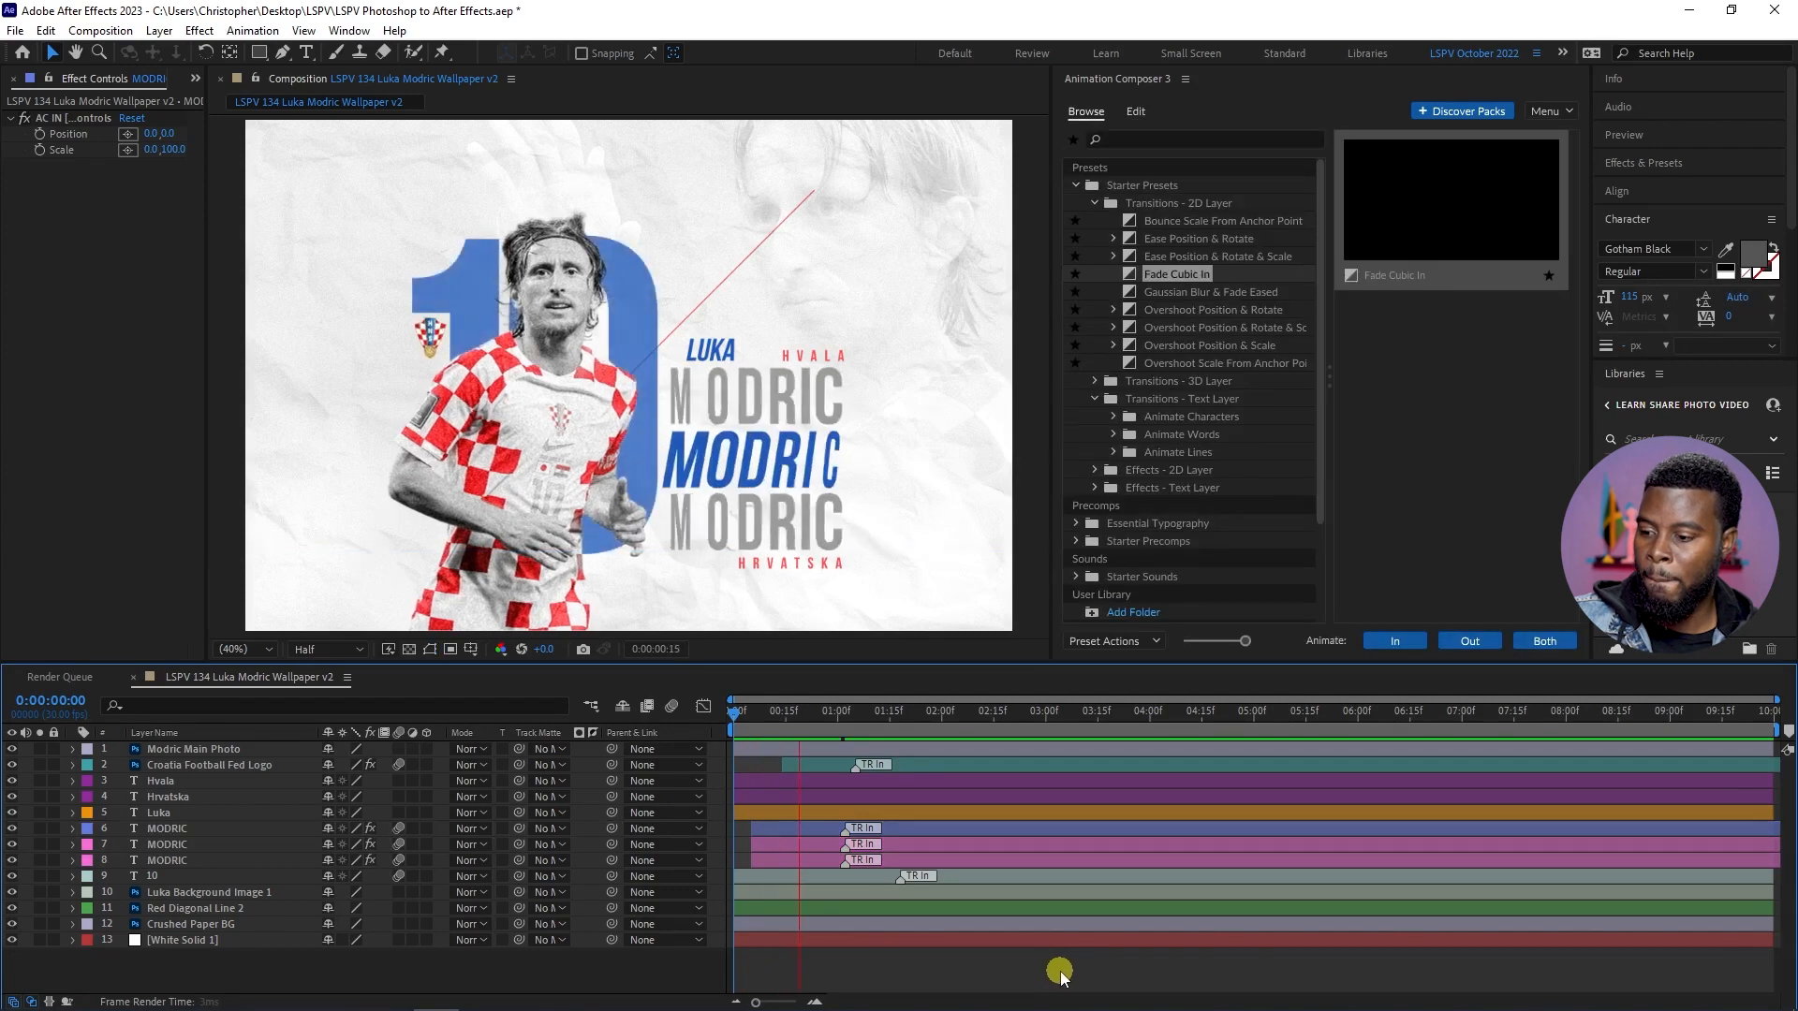
pyautogui.press('space')
pyautogui.press('space')
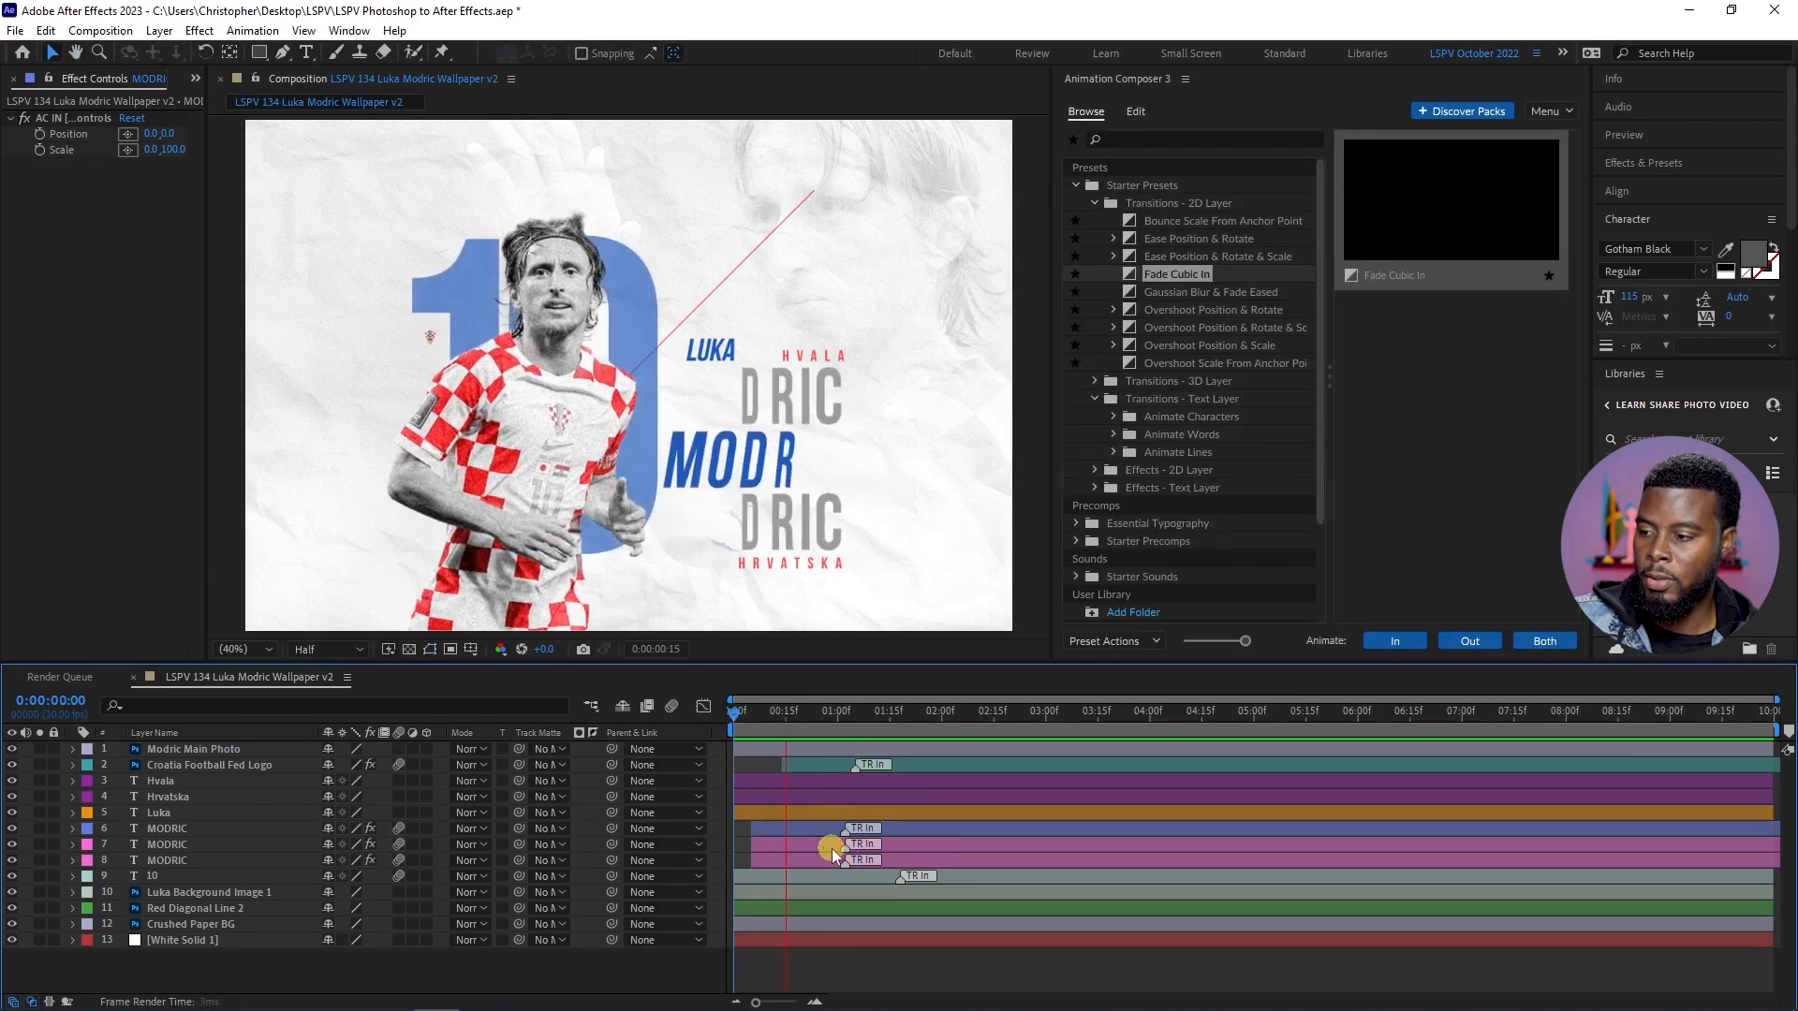
pyautogui.press('space')
pyautogui.press('space')
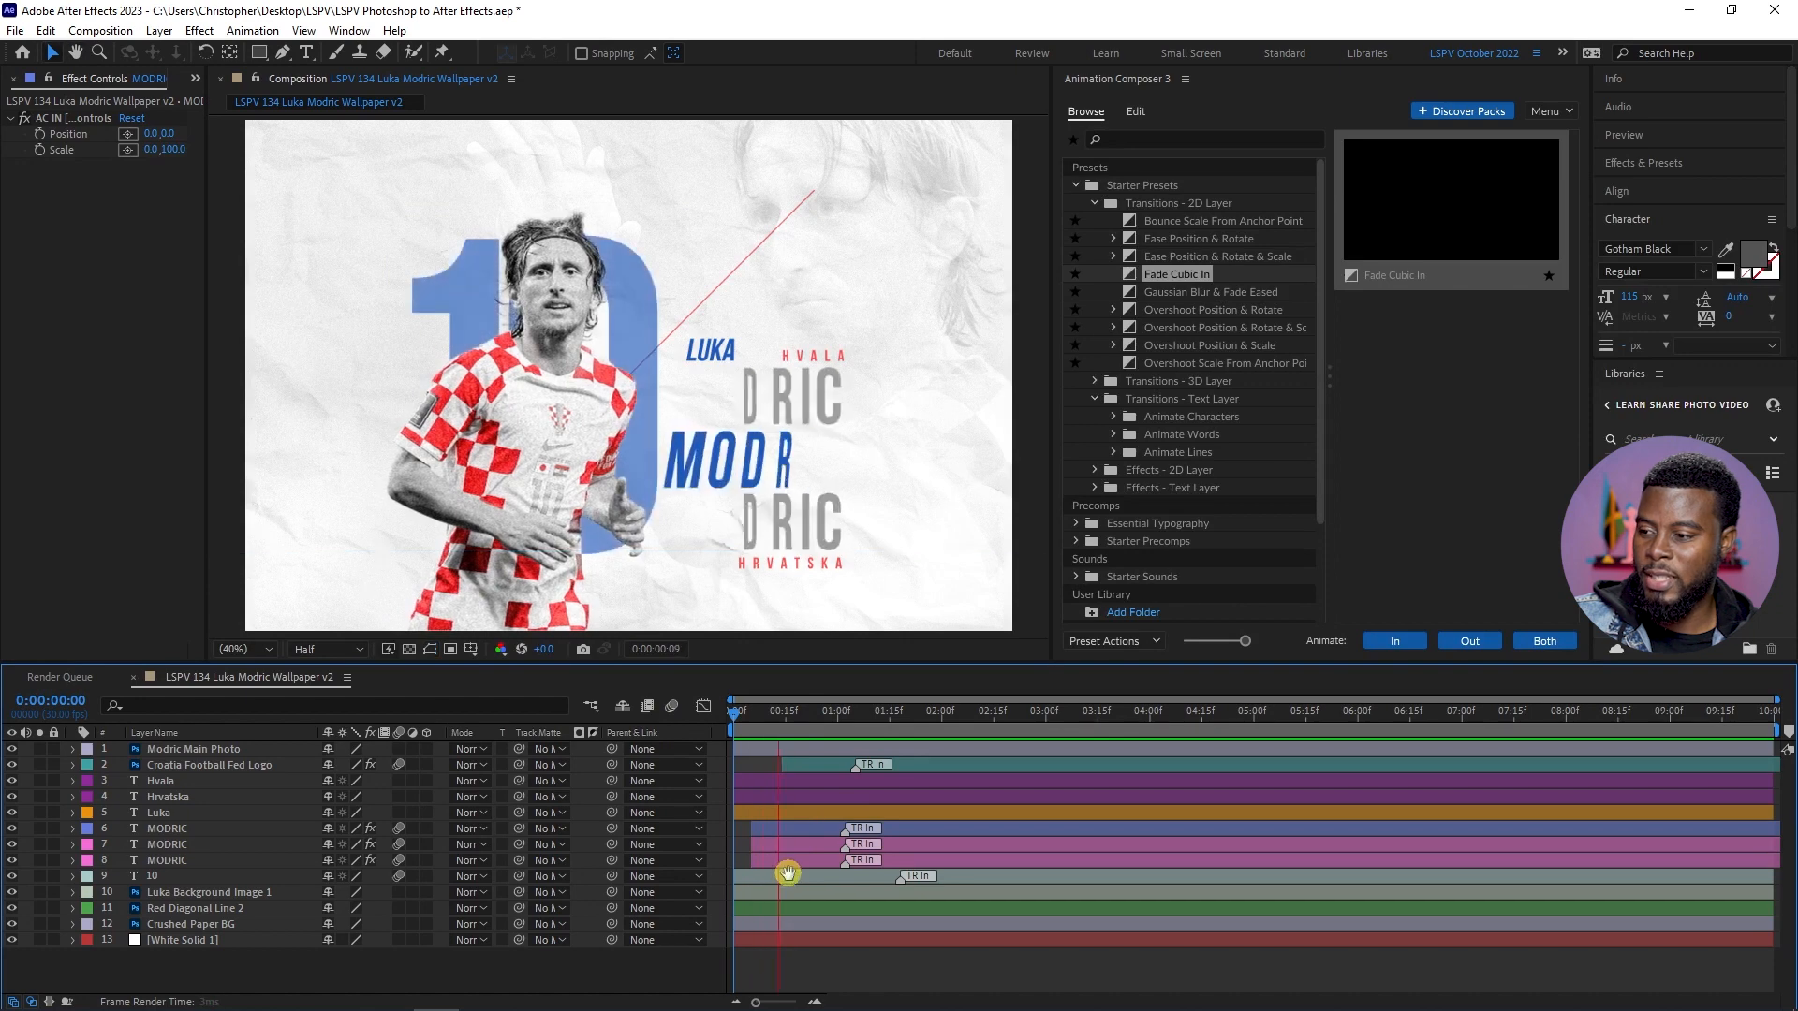
# - Shift the 10 text layer later to start at about 0:00:00:05, and play the composition from the start
pyautogui.click(850, 873)
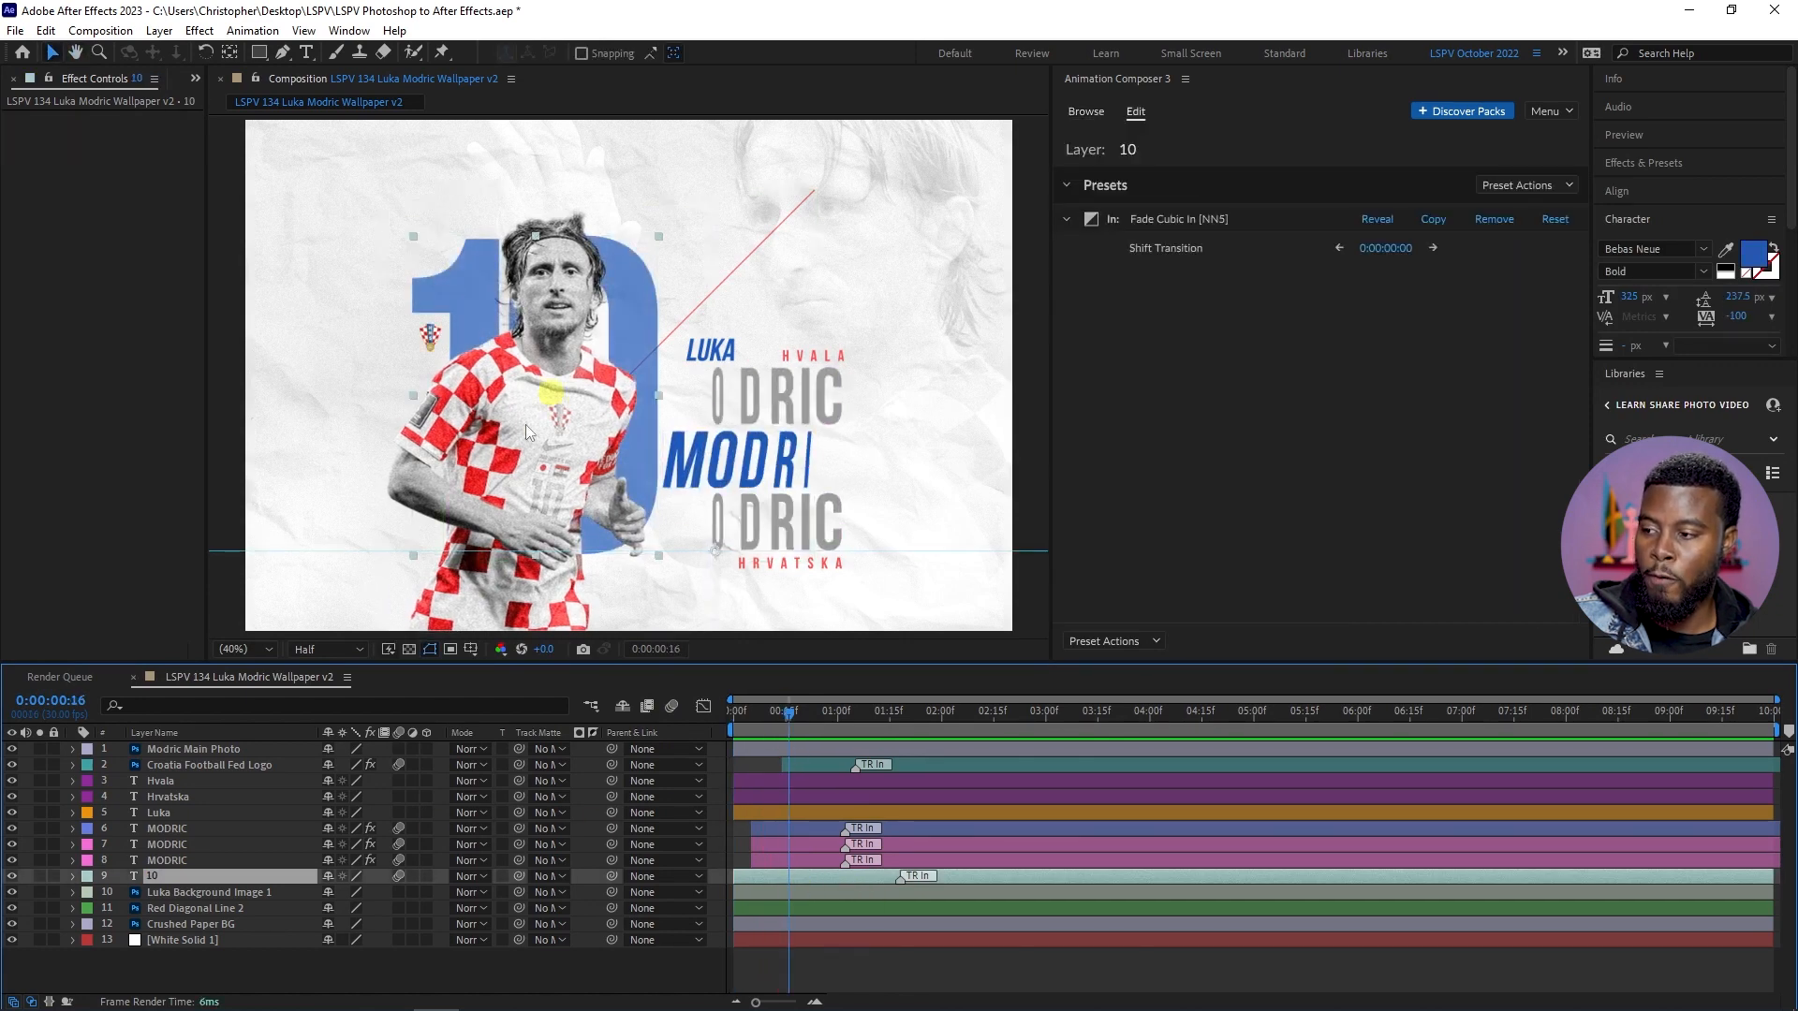
pyautogui.moveTo(766, 884); pyautogui.dragTo(784, 879)
pyautogui.moveTo(739, 708); pyautogui.dragTo(694, 714)
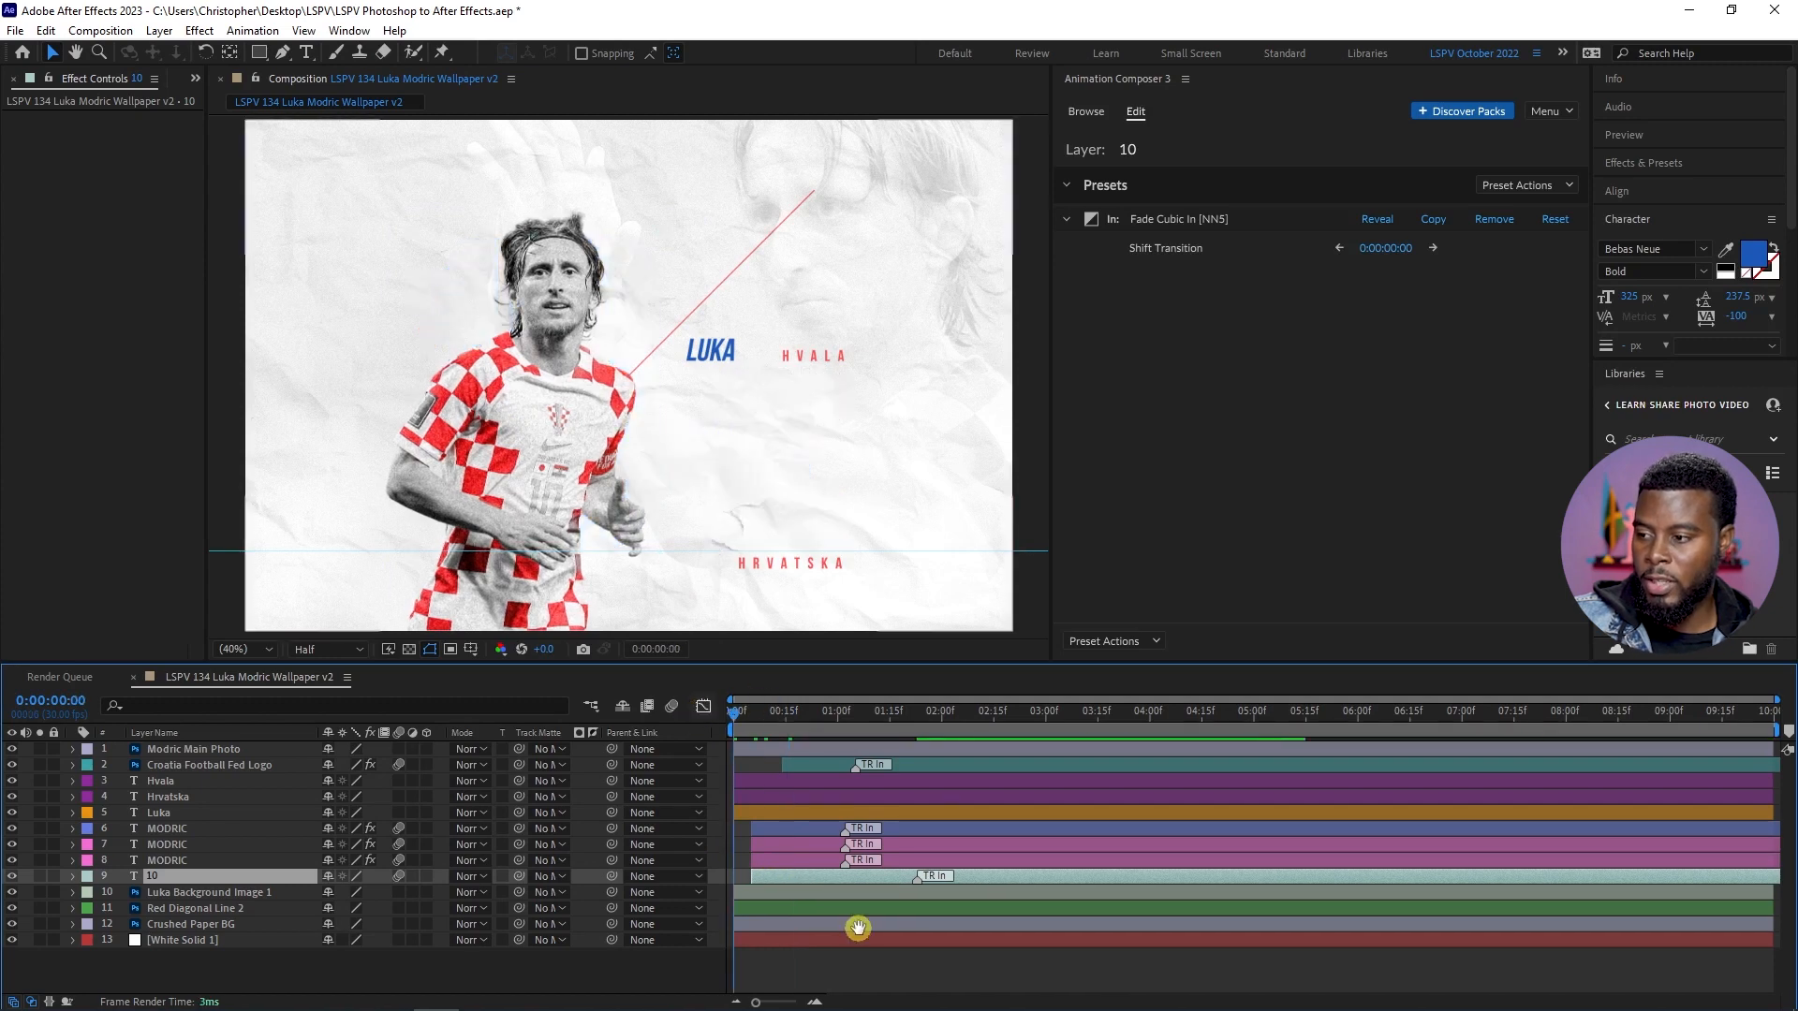
pyautogui.press('space')
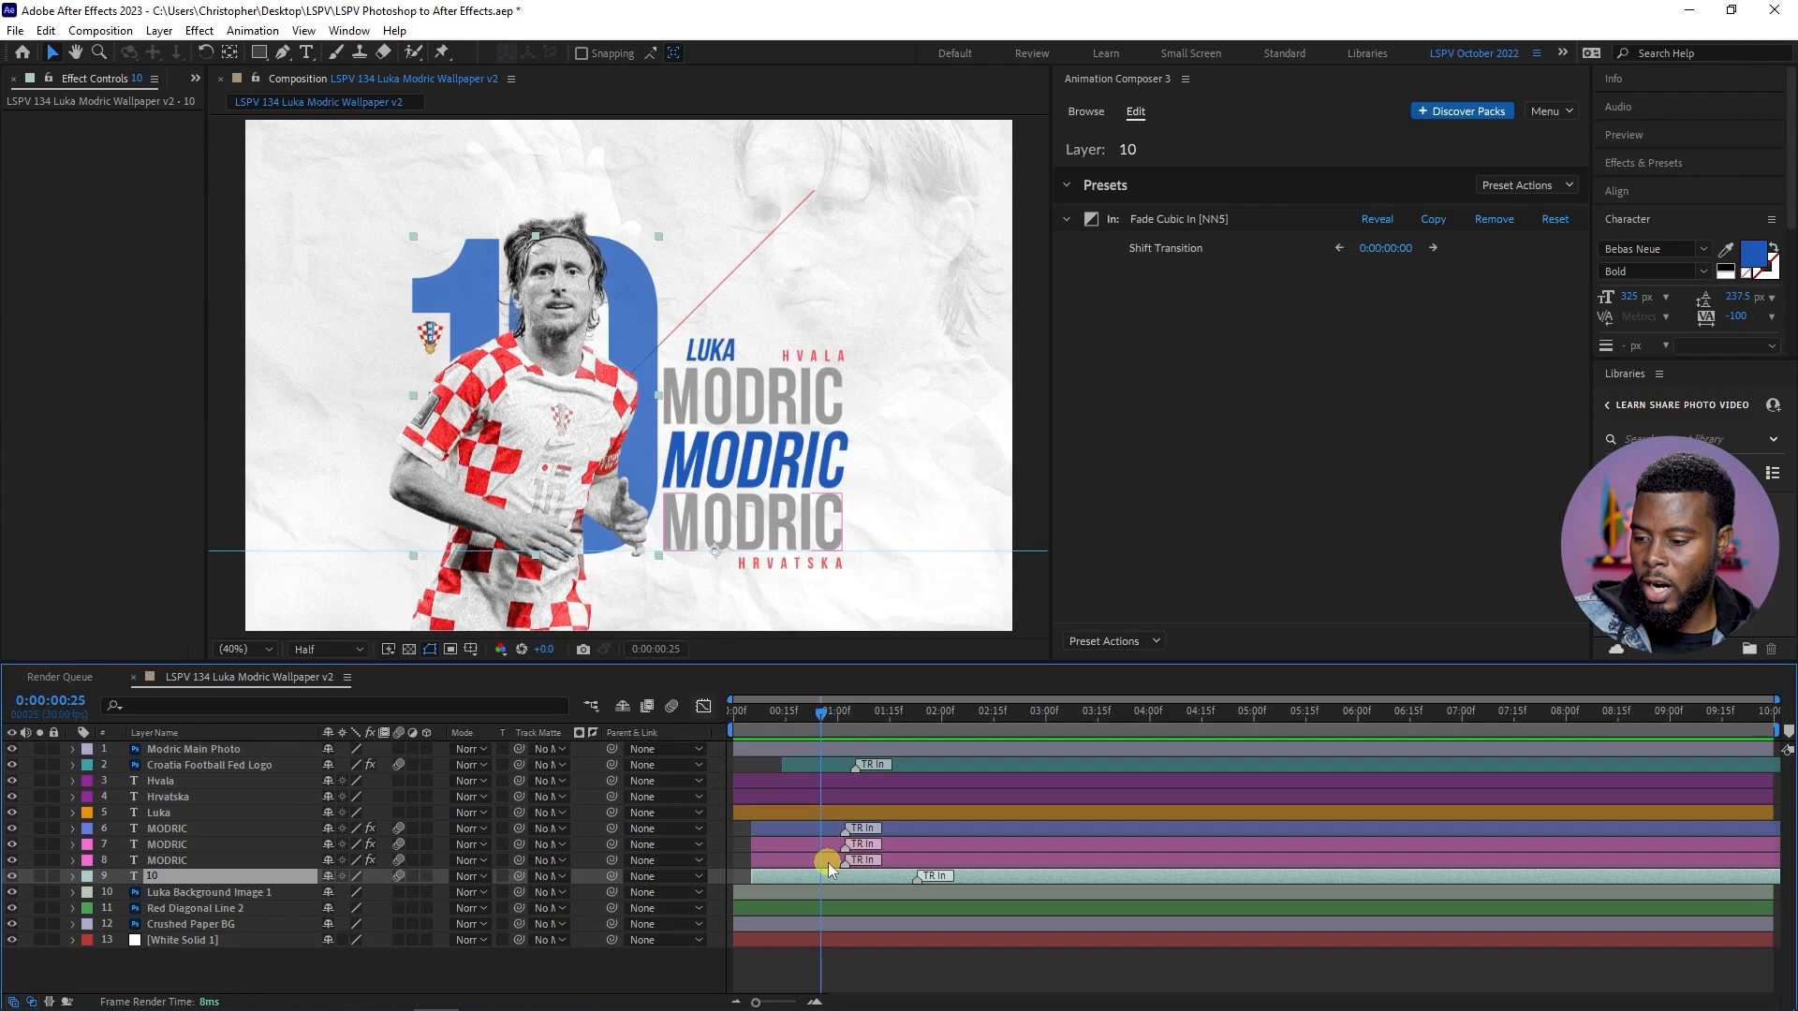
# - Shift the three MODRIC layers further to start at about 0:00:00:12, preview the timing and save the project
pyautogui.click(824, 829)
pyautogui.keyDown('shift'); pyautogui.click(798, 859); pyautogui.keyUp('shift')
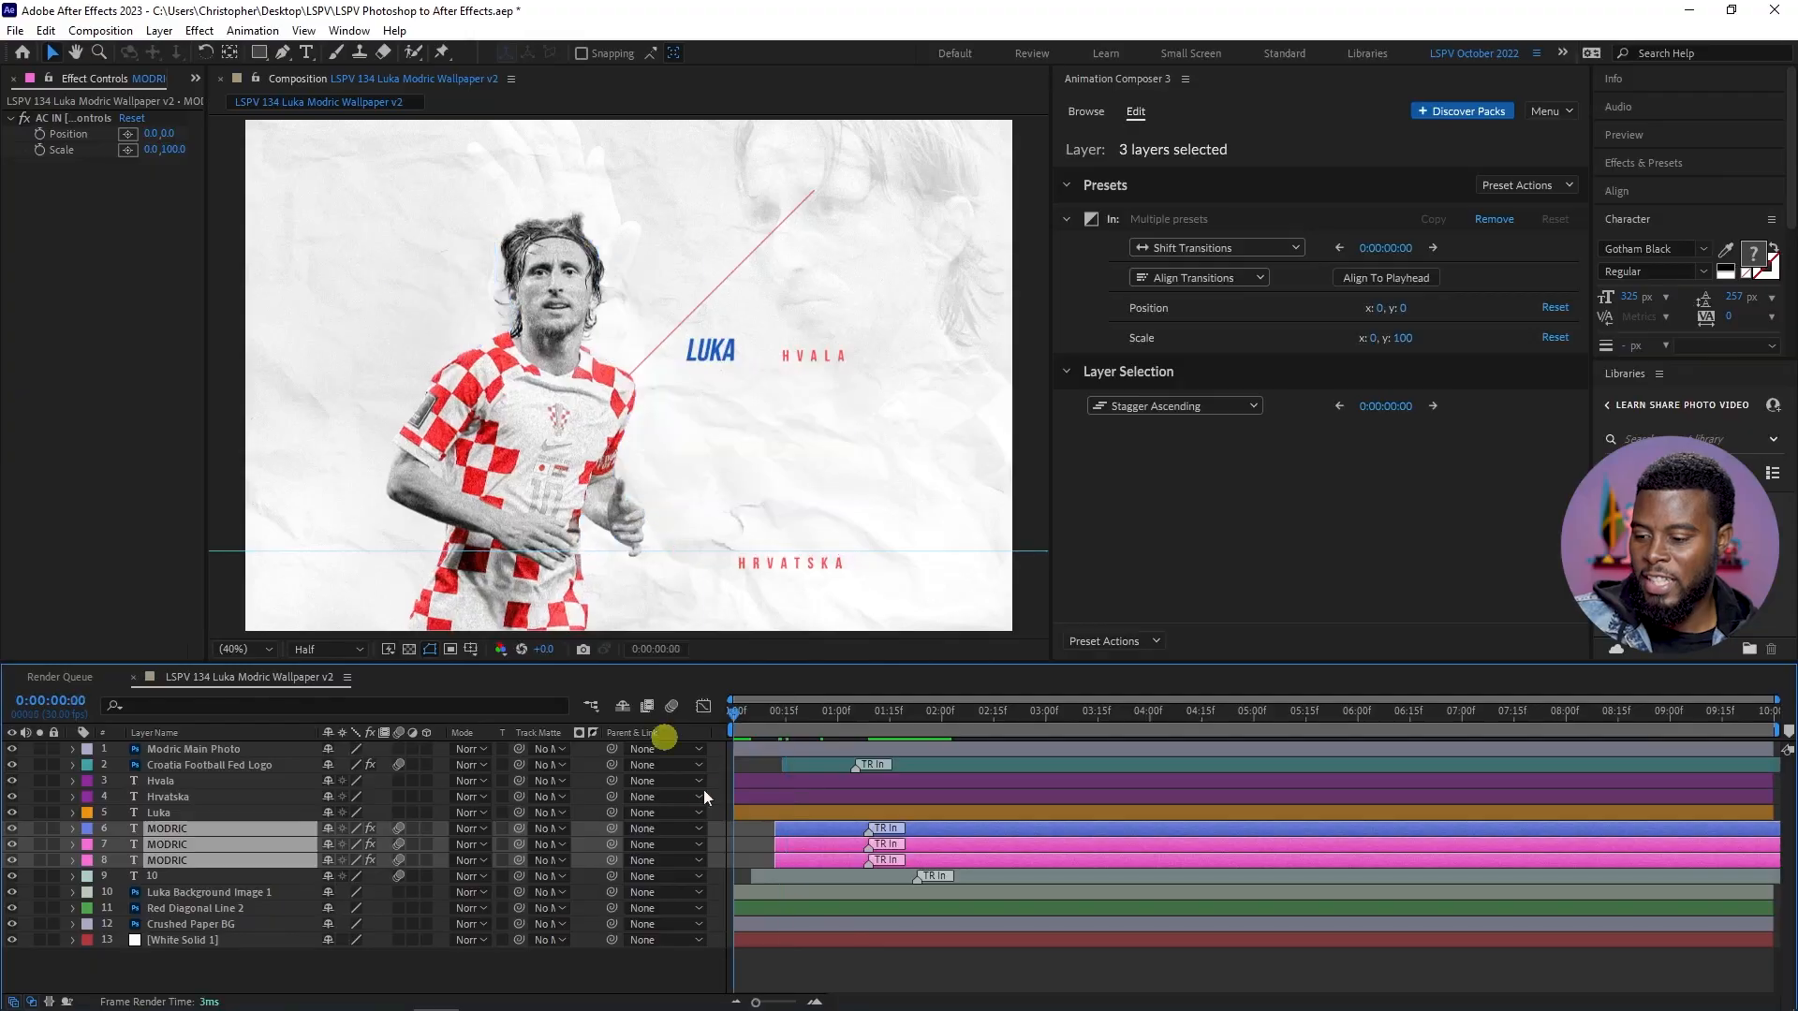
pyautogui.press('space')
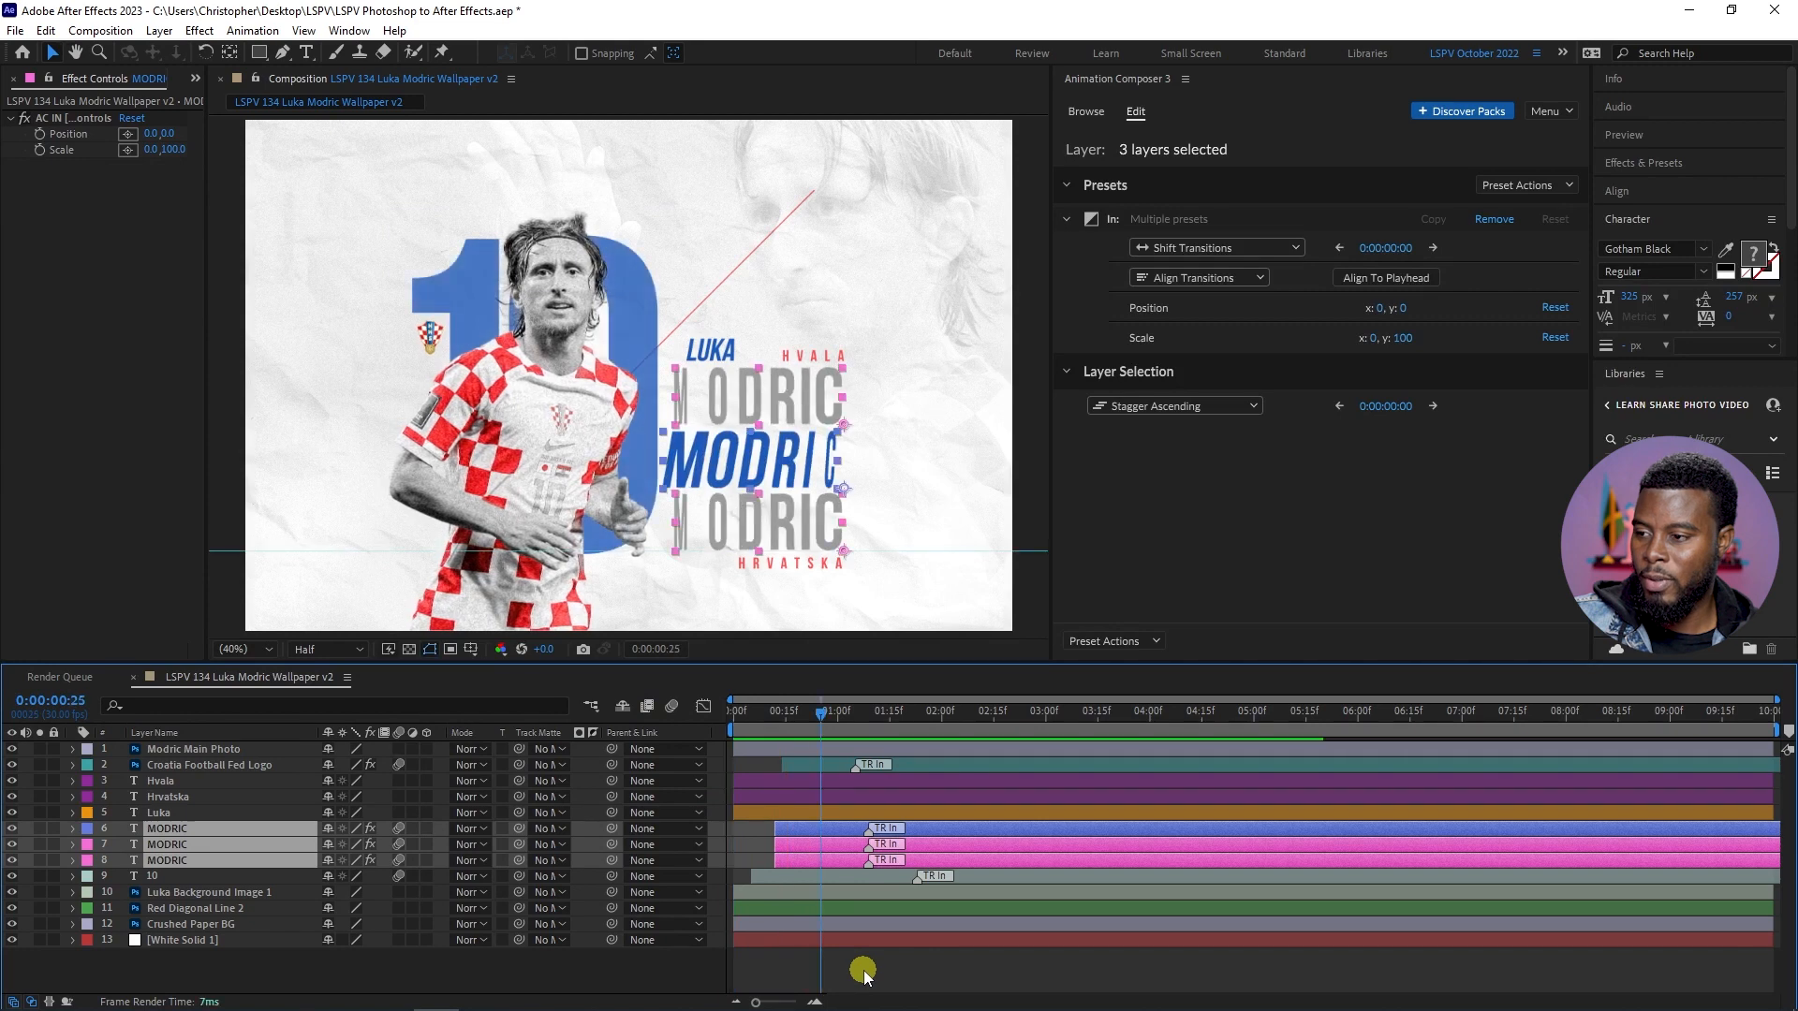
pyautogui.press('space')
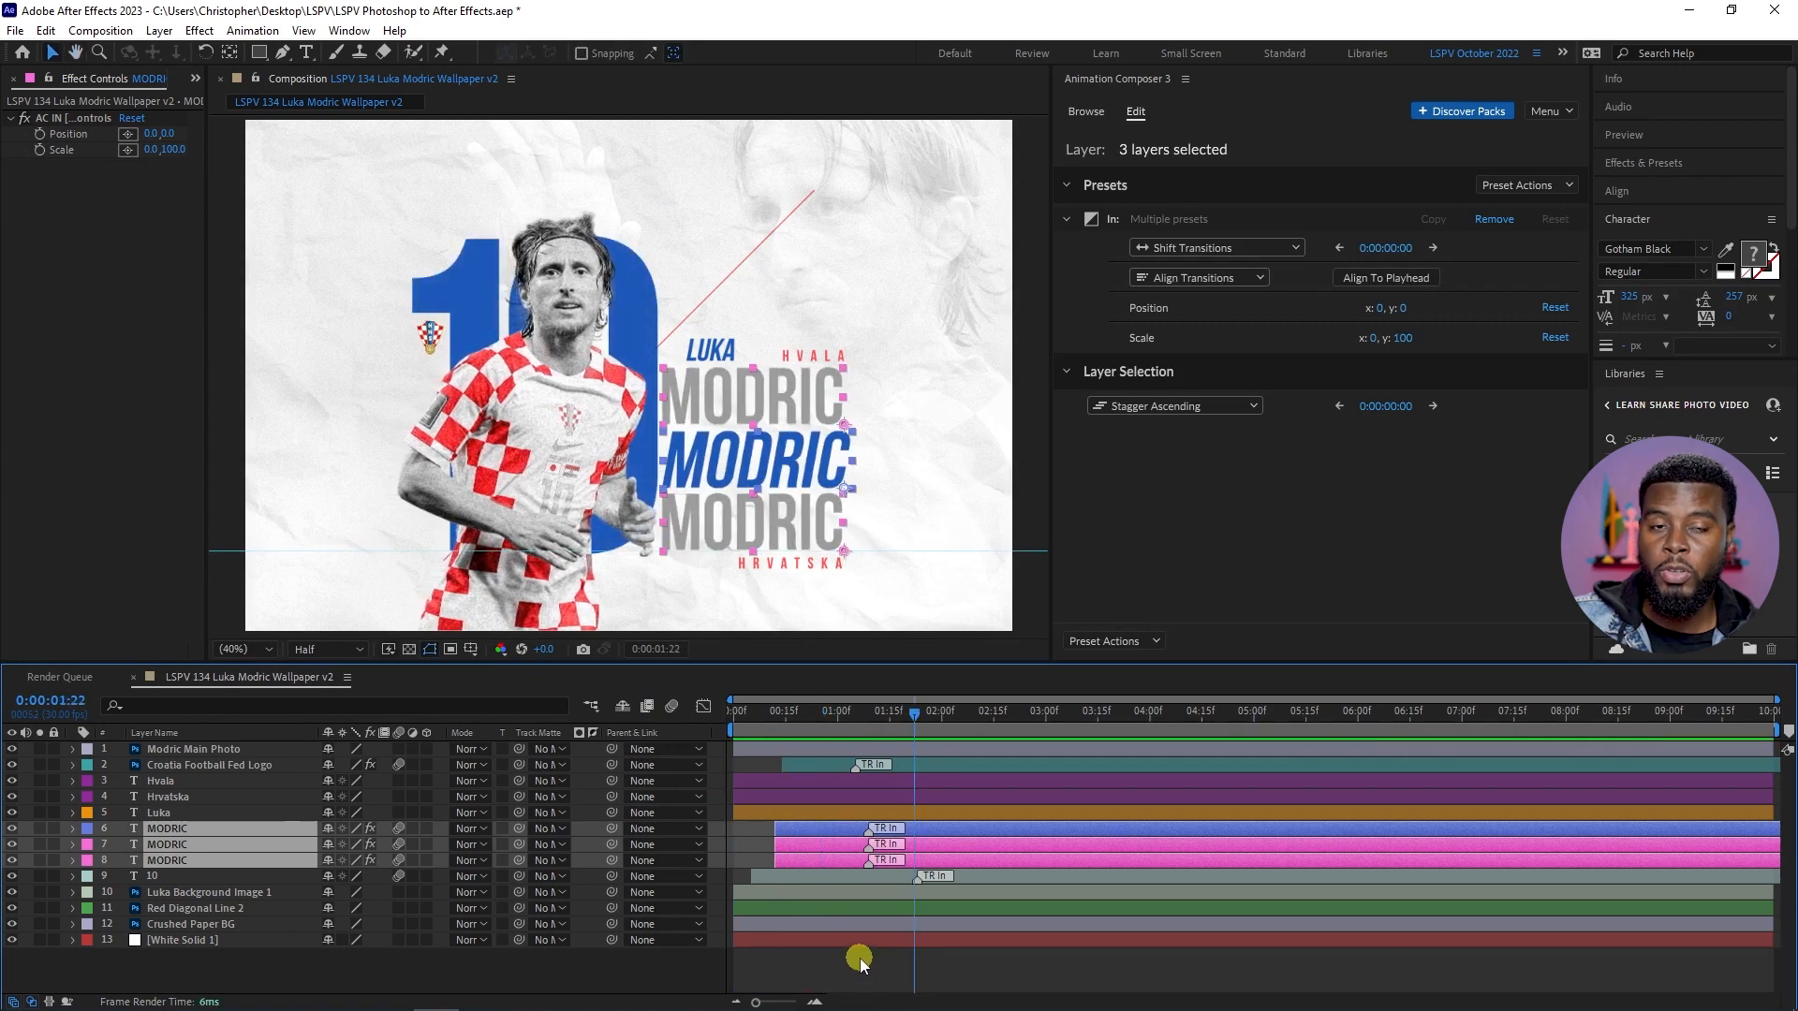
pyautogui.hotkey('ctrl', 's')
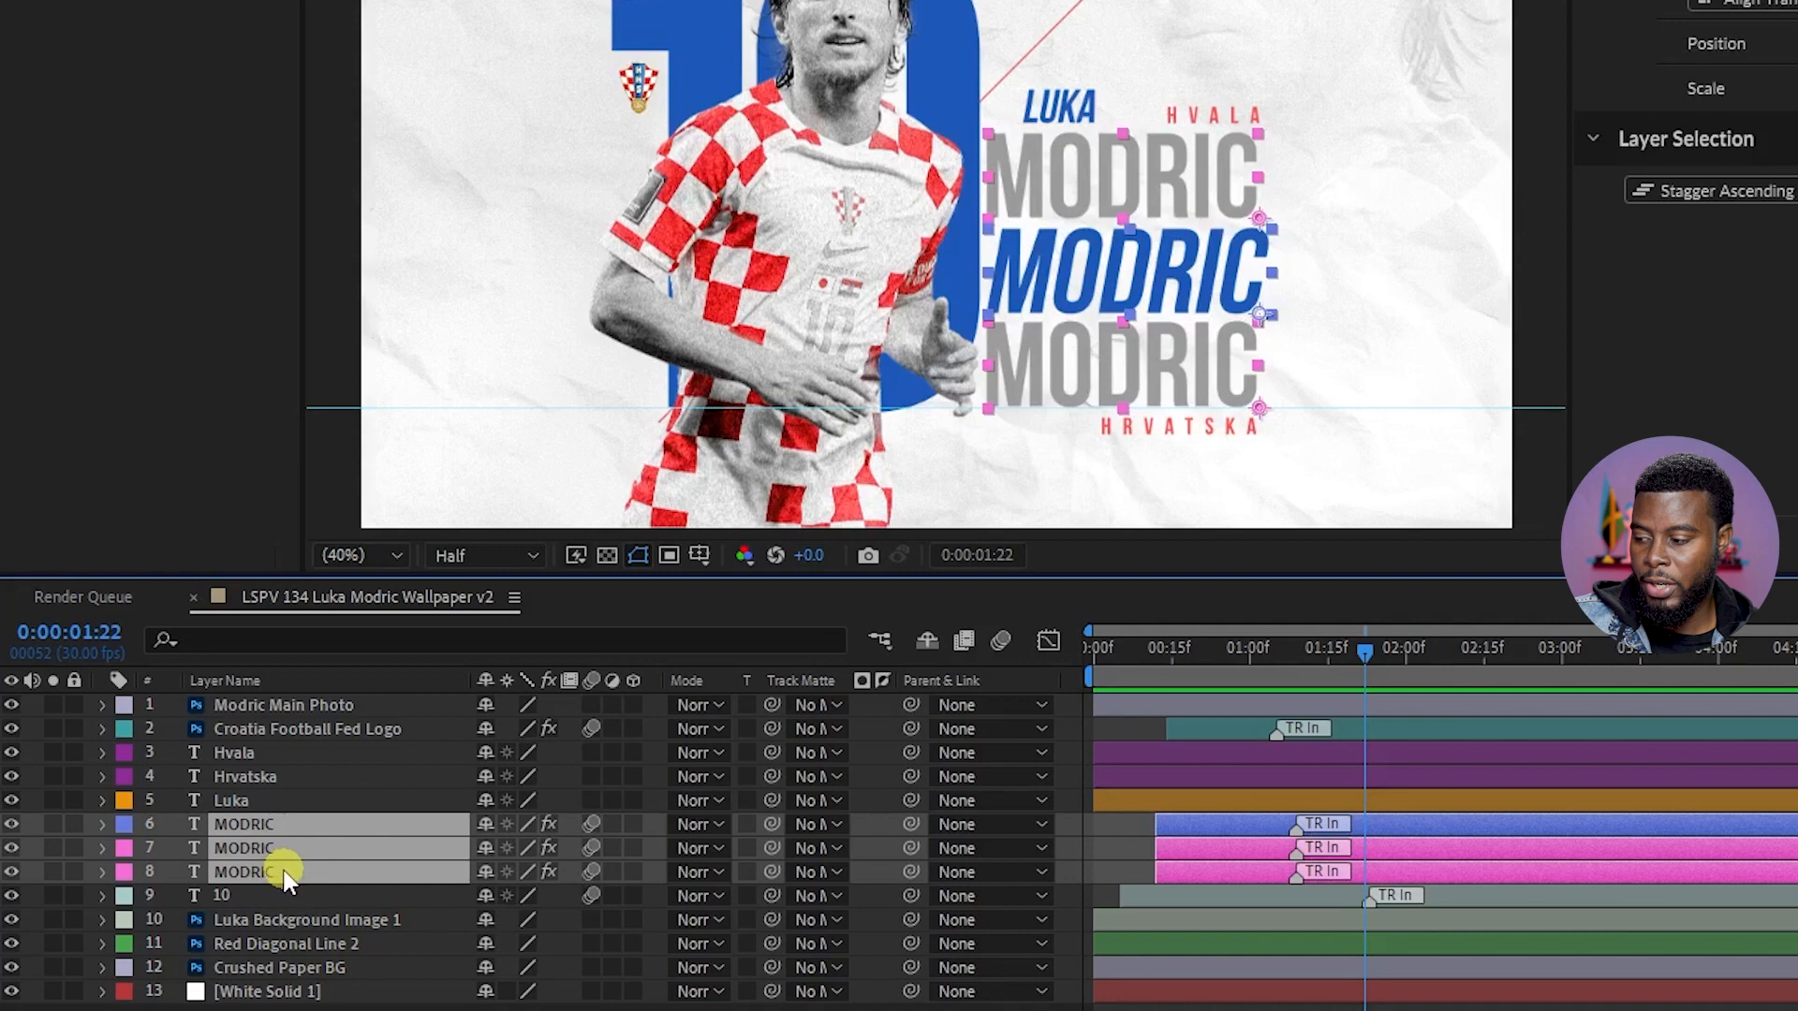
# - Pre-compose the three MODRIC layers as "Modric Text x3", moving all attributes into the new composition
pyautogui.rightClick(288, 876)
pyautogui.click(386, 686)
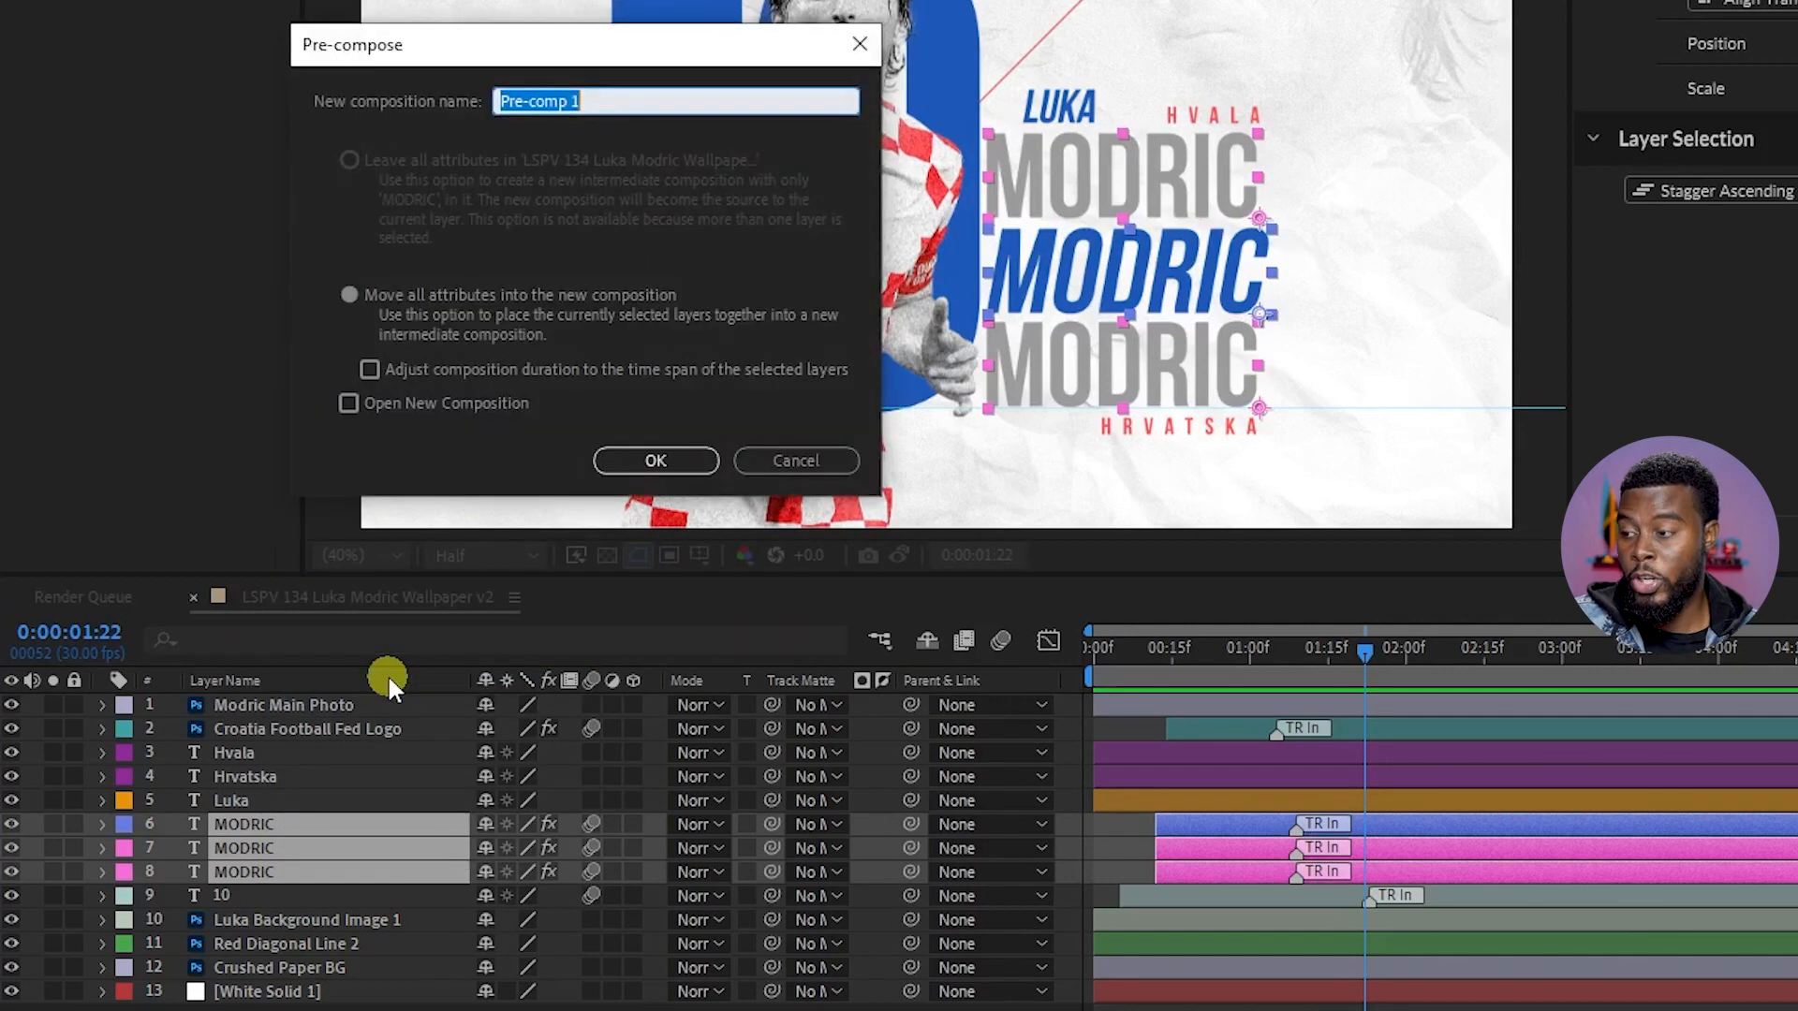
pyautogui.write('Modric Text x3')
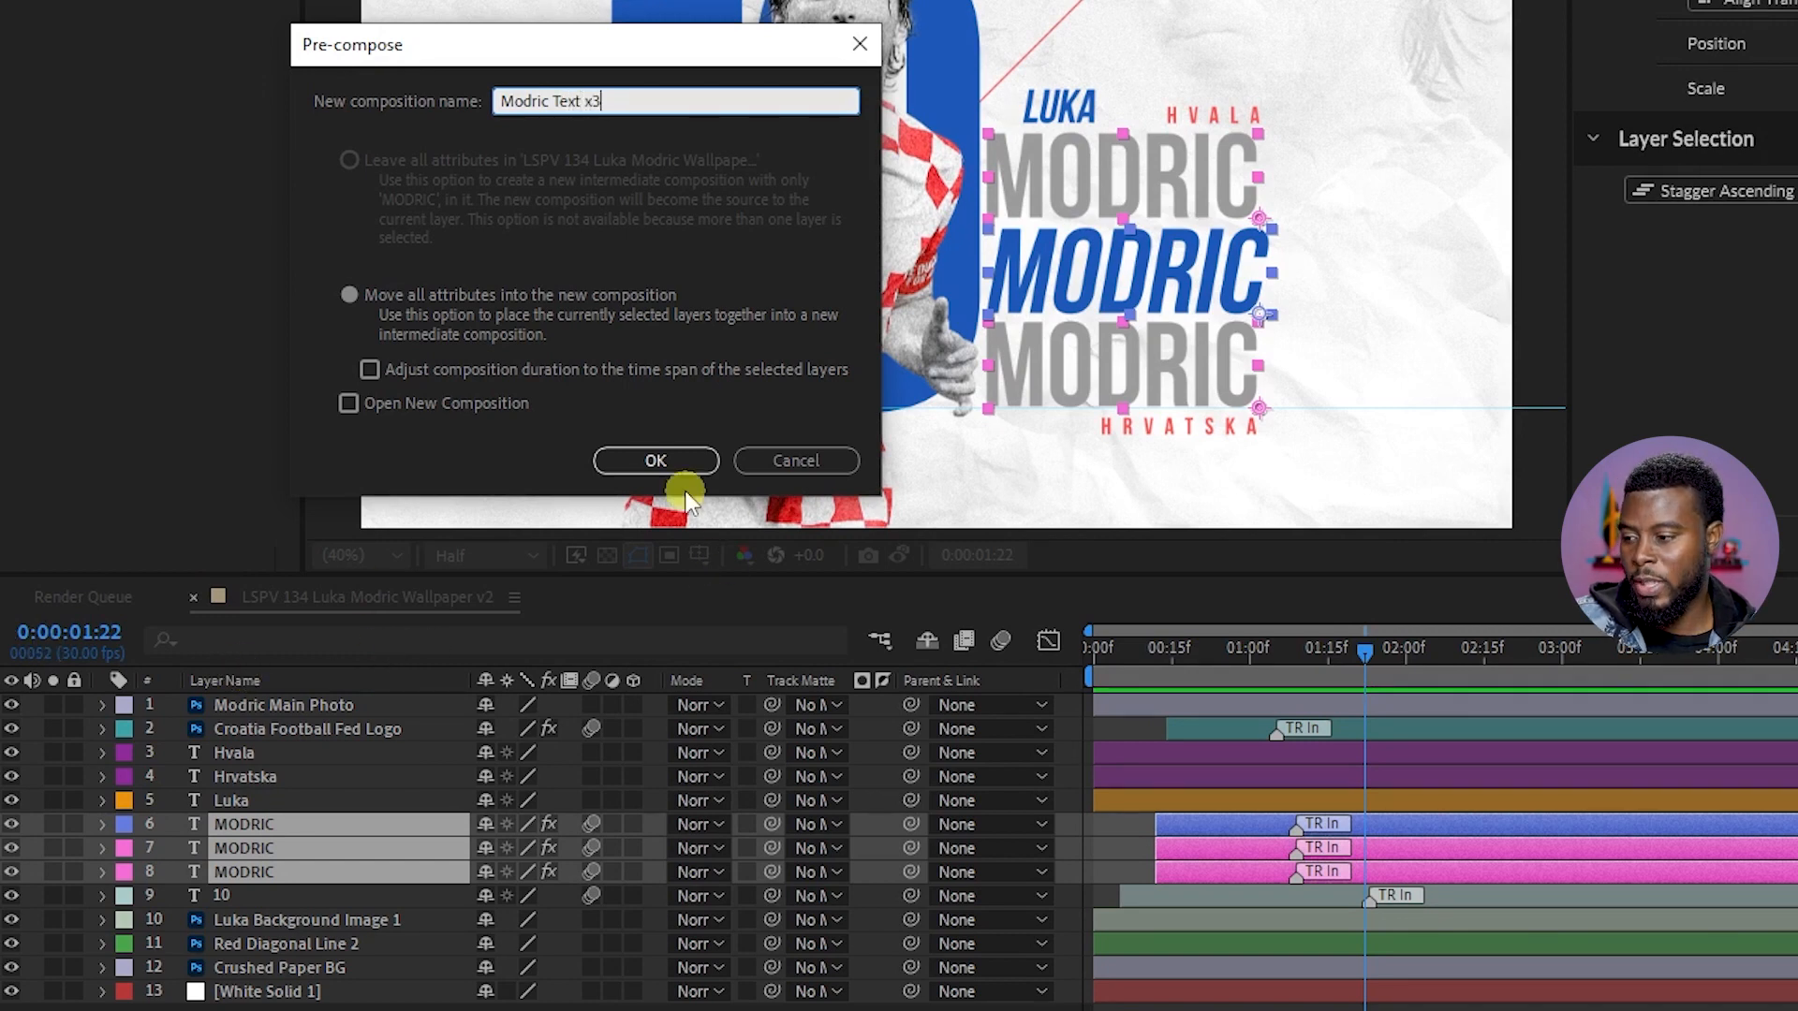
pyautogui.click(661, 459)
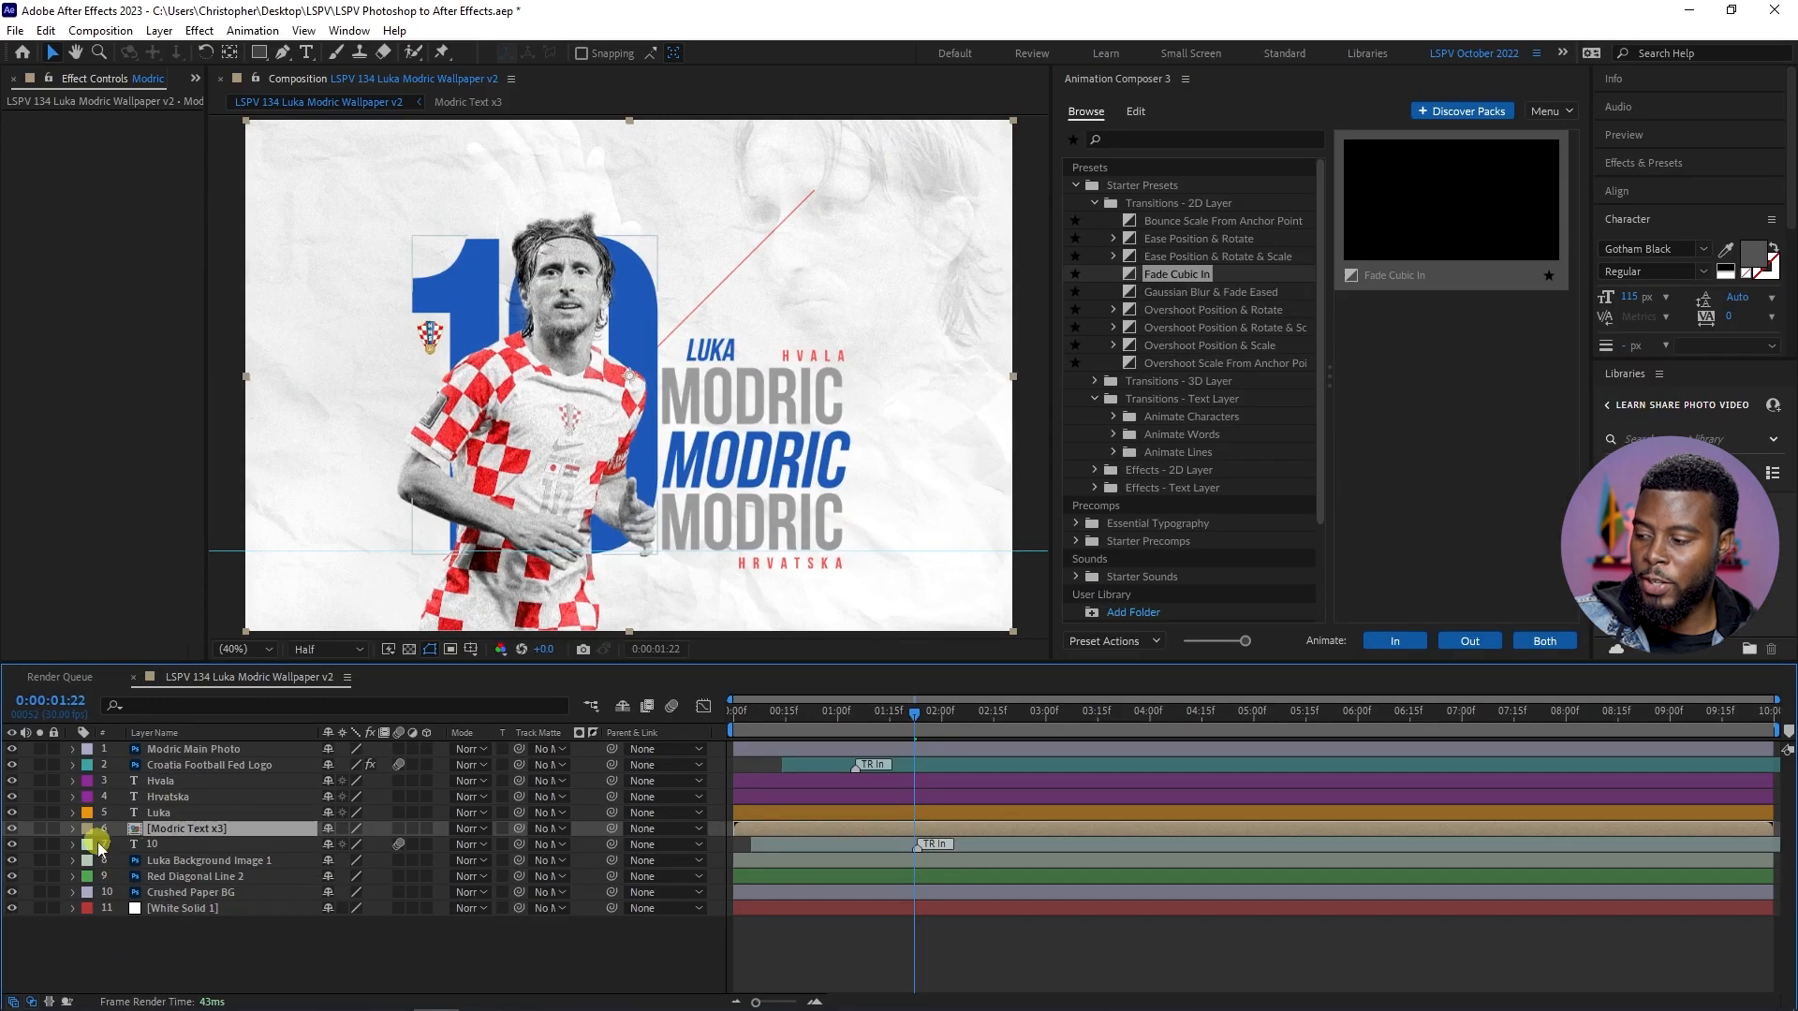
# - Toggle the visibility of the Modric Text x3 precomp off and on to check what it contains
pyautogui.click(11, 829)
pyautogui.click(11, 829)
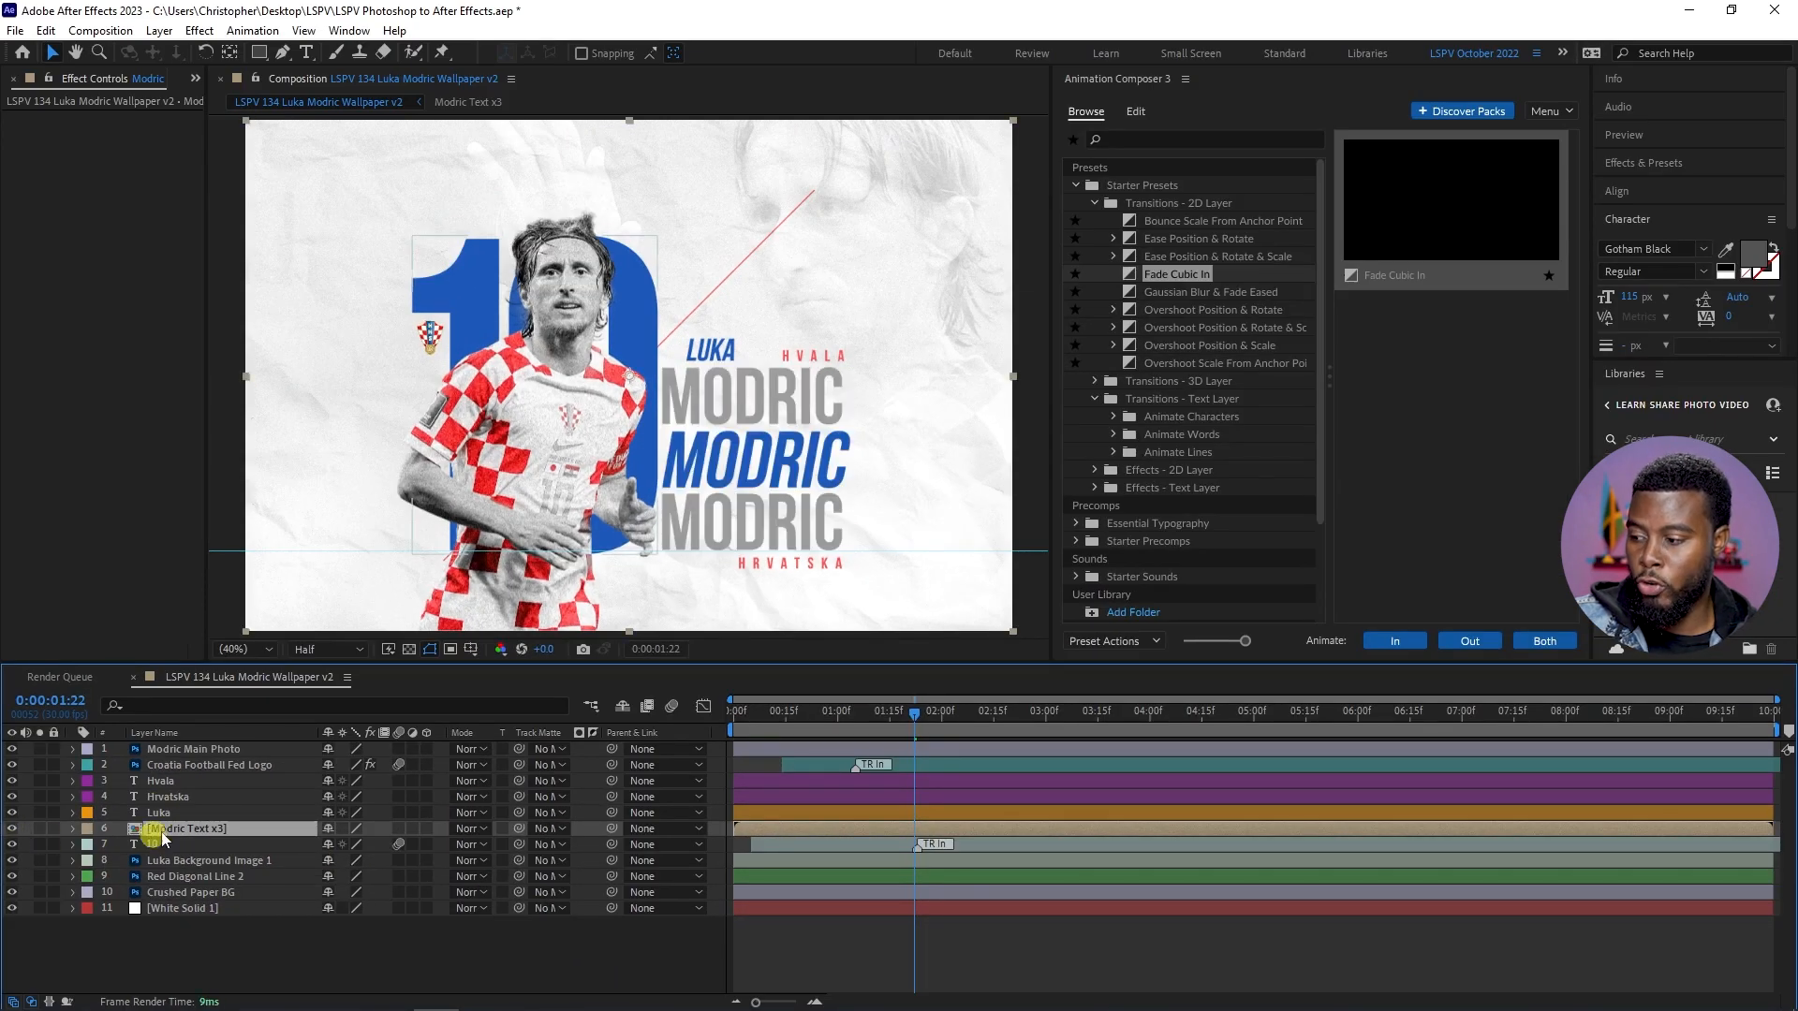
pyautogui.click(12, 829)
pyautogui.click(11, 829)
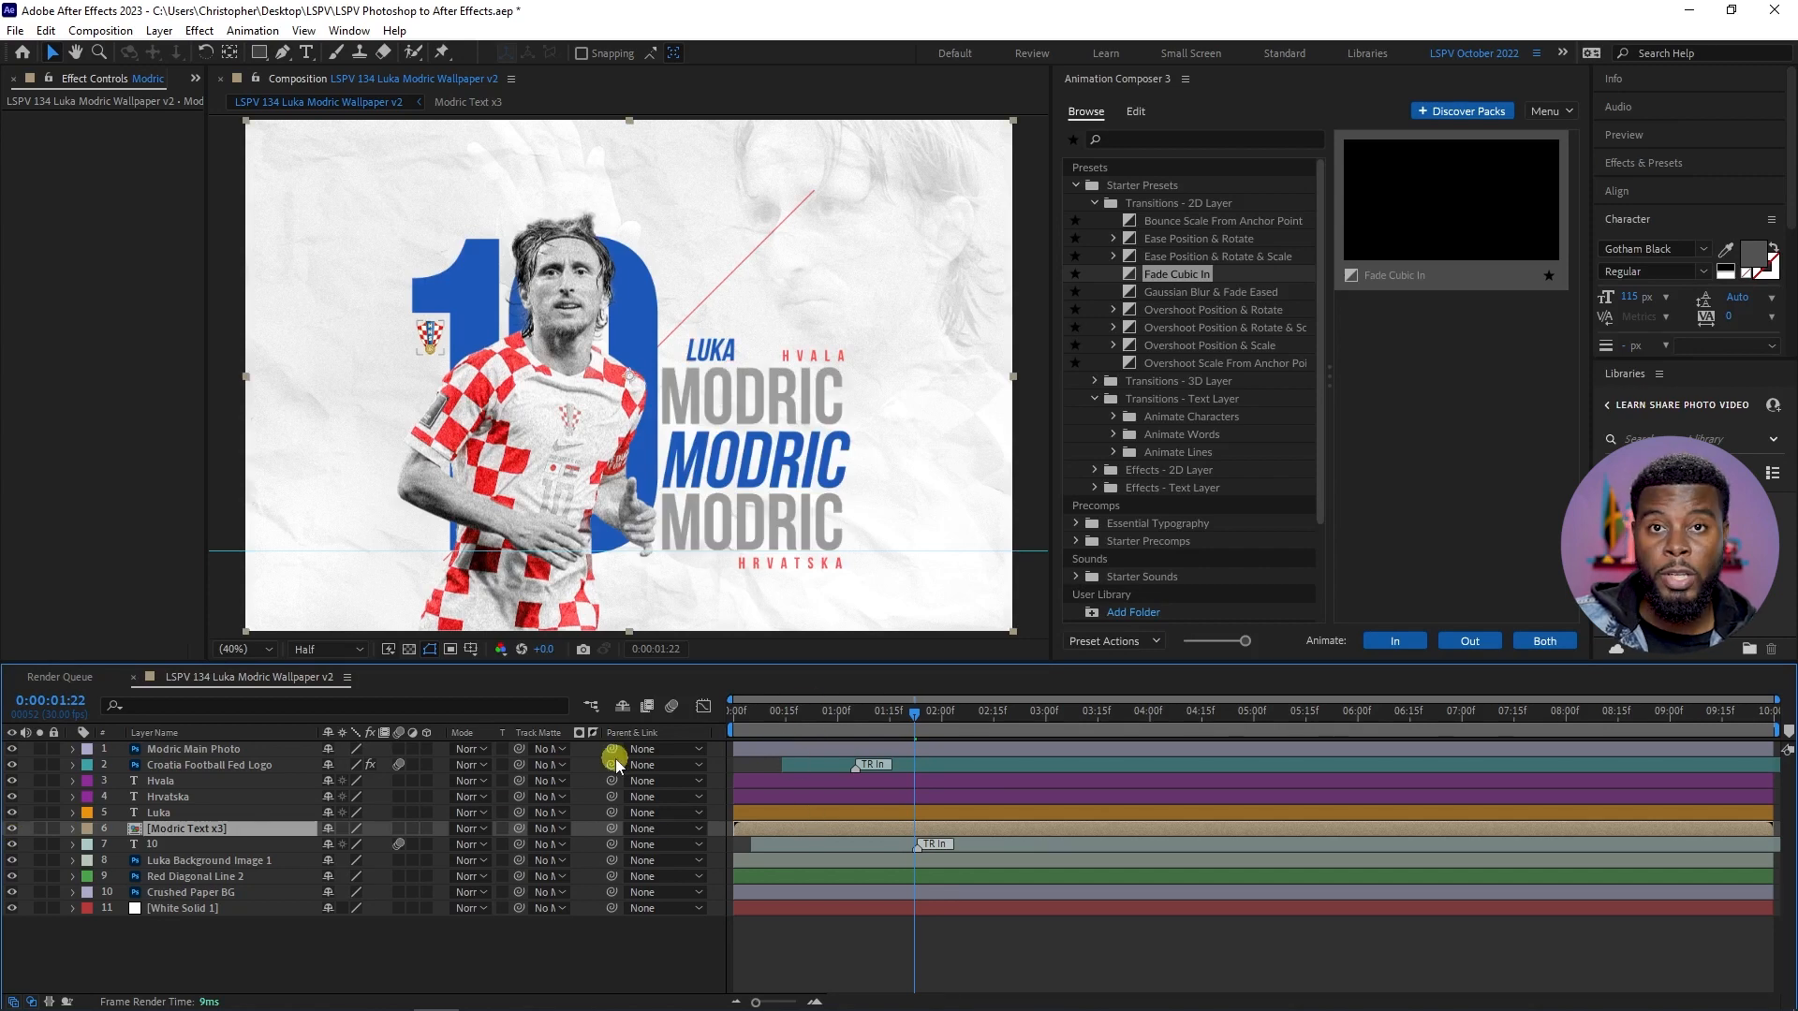
# - Open the Modric Text x3 precomp to inspect its layers, and return to the main composition to play it from the start
pyautogui.doubleClick(134, 831)
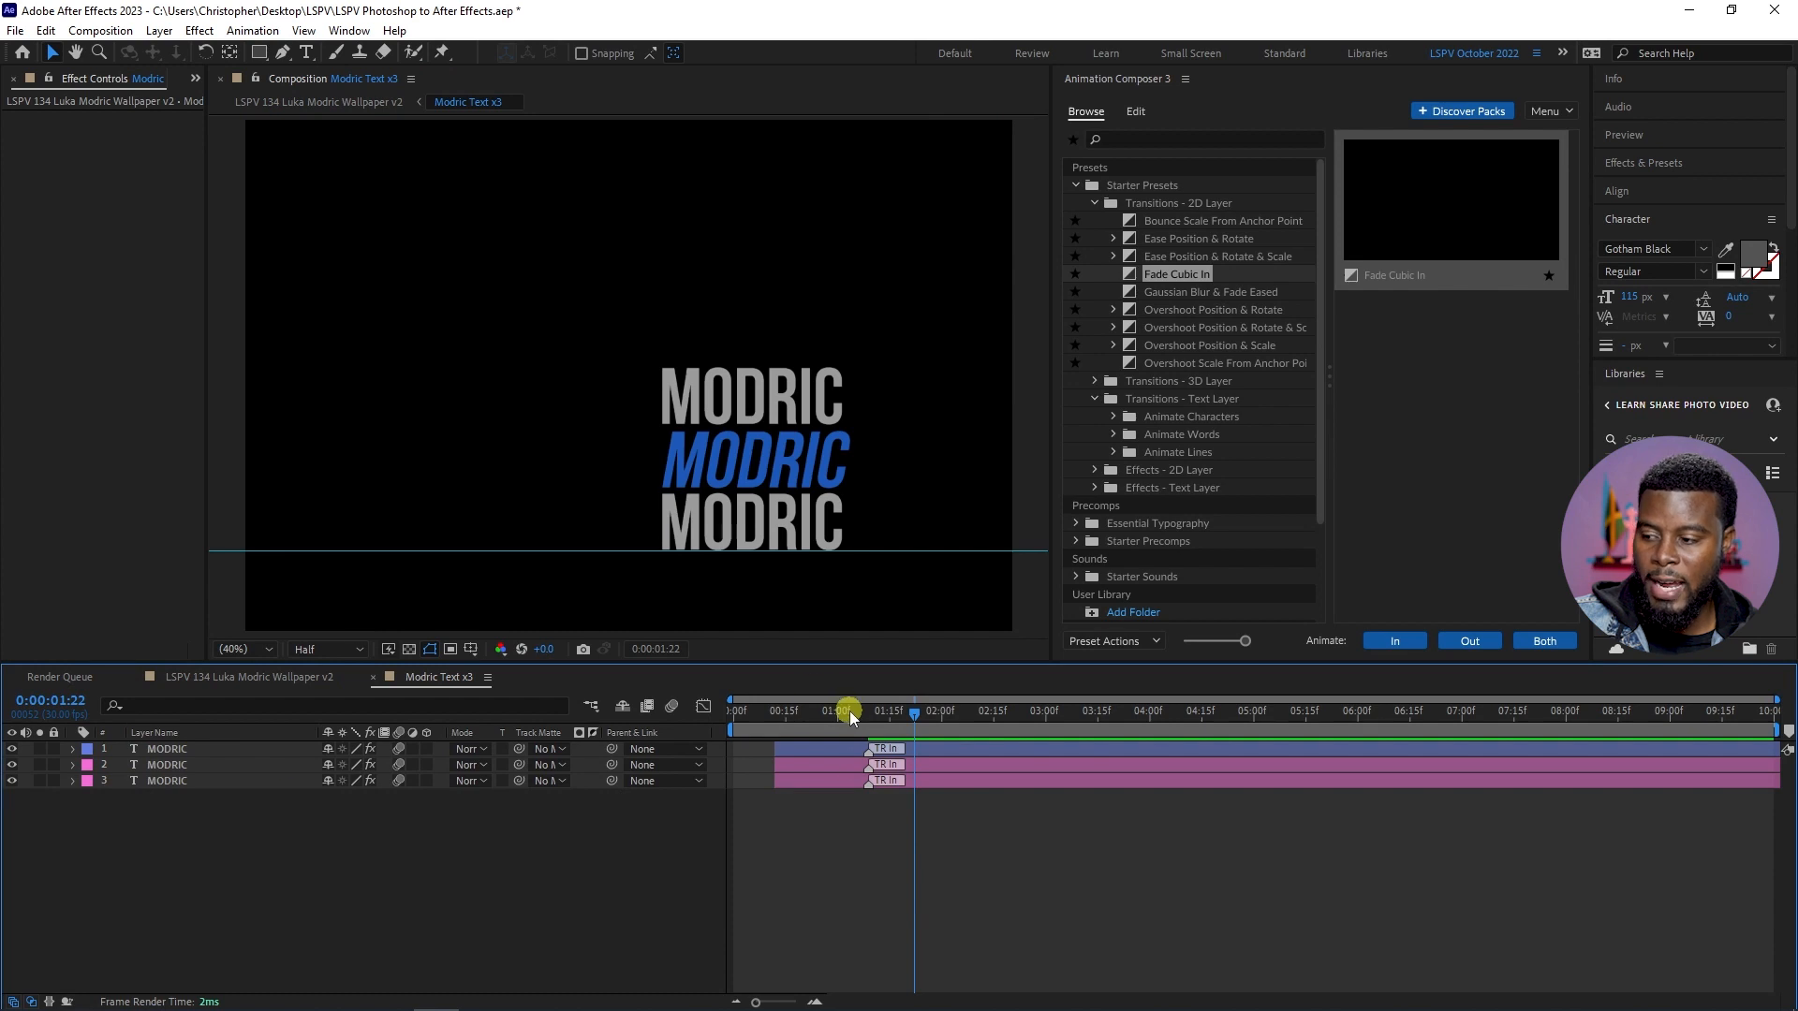
pyautogui.click(272, 678)
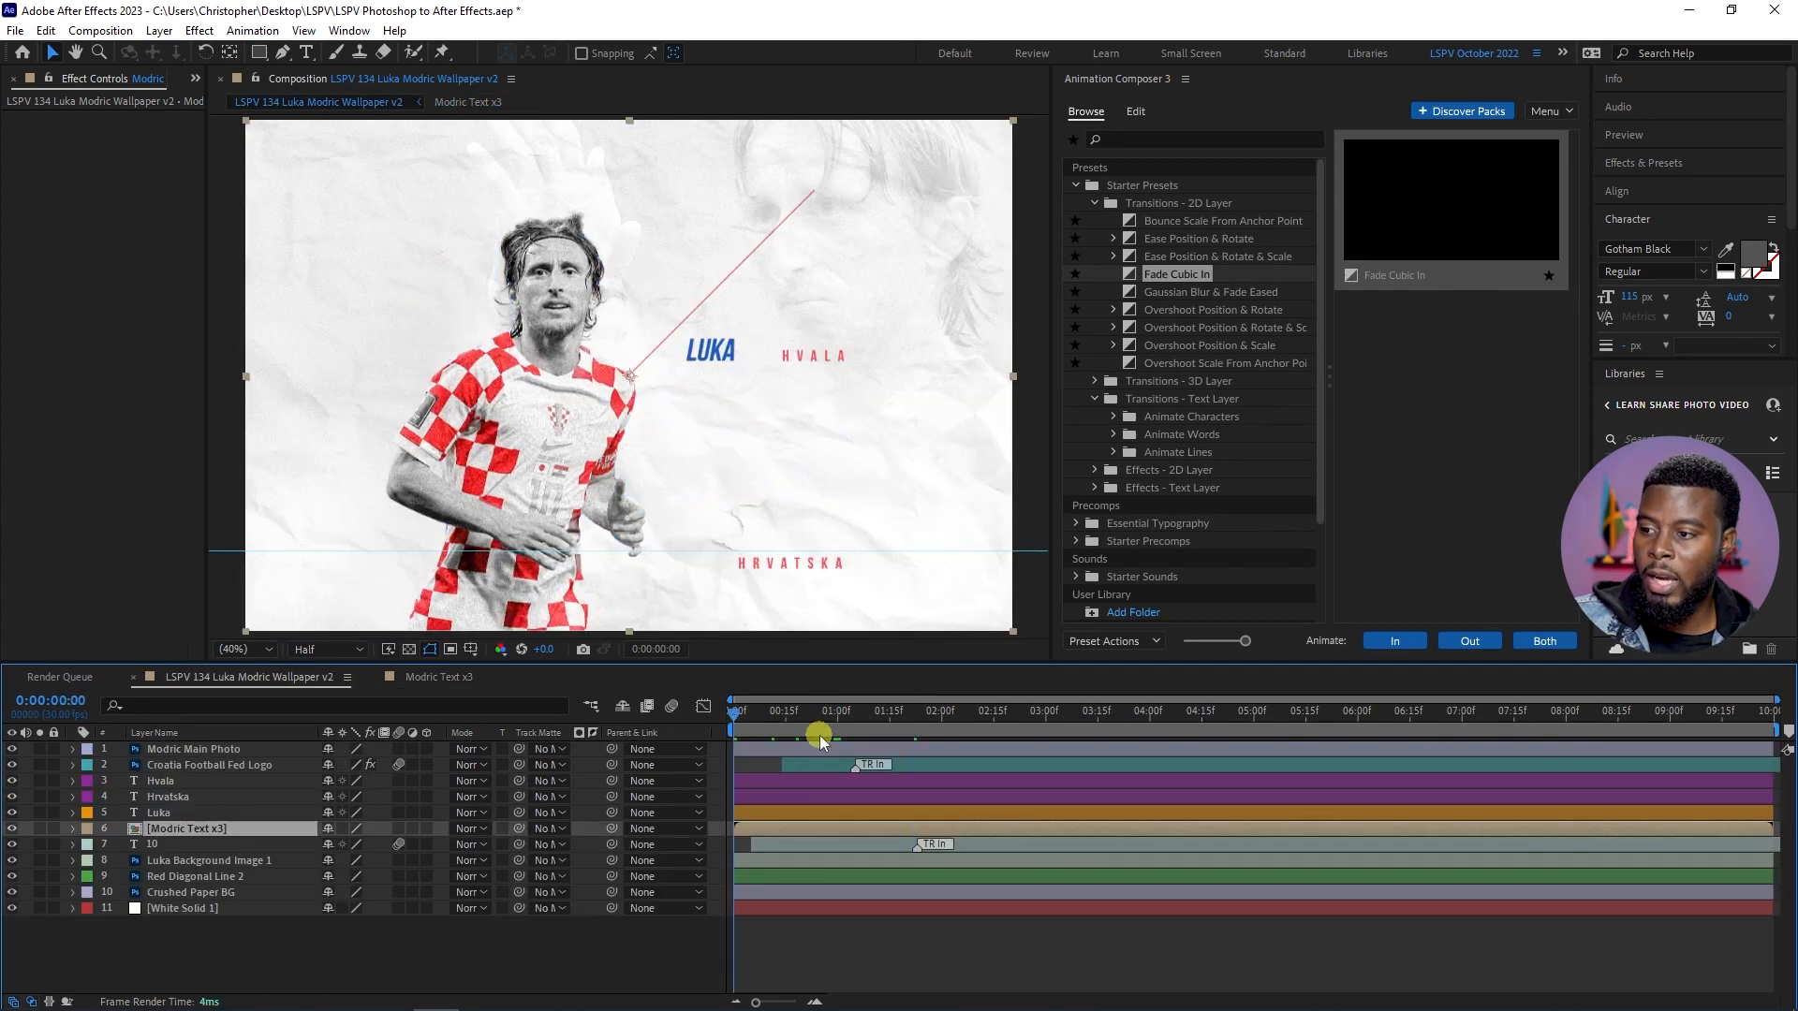
pyautogui.press('space')
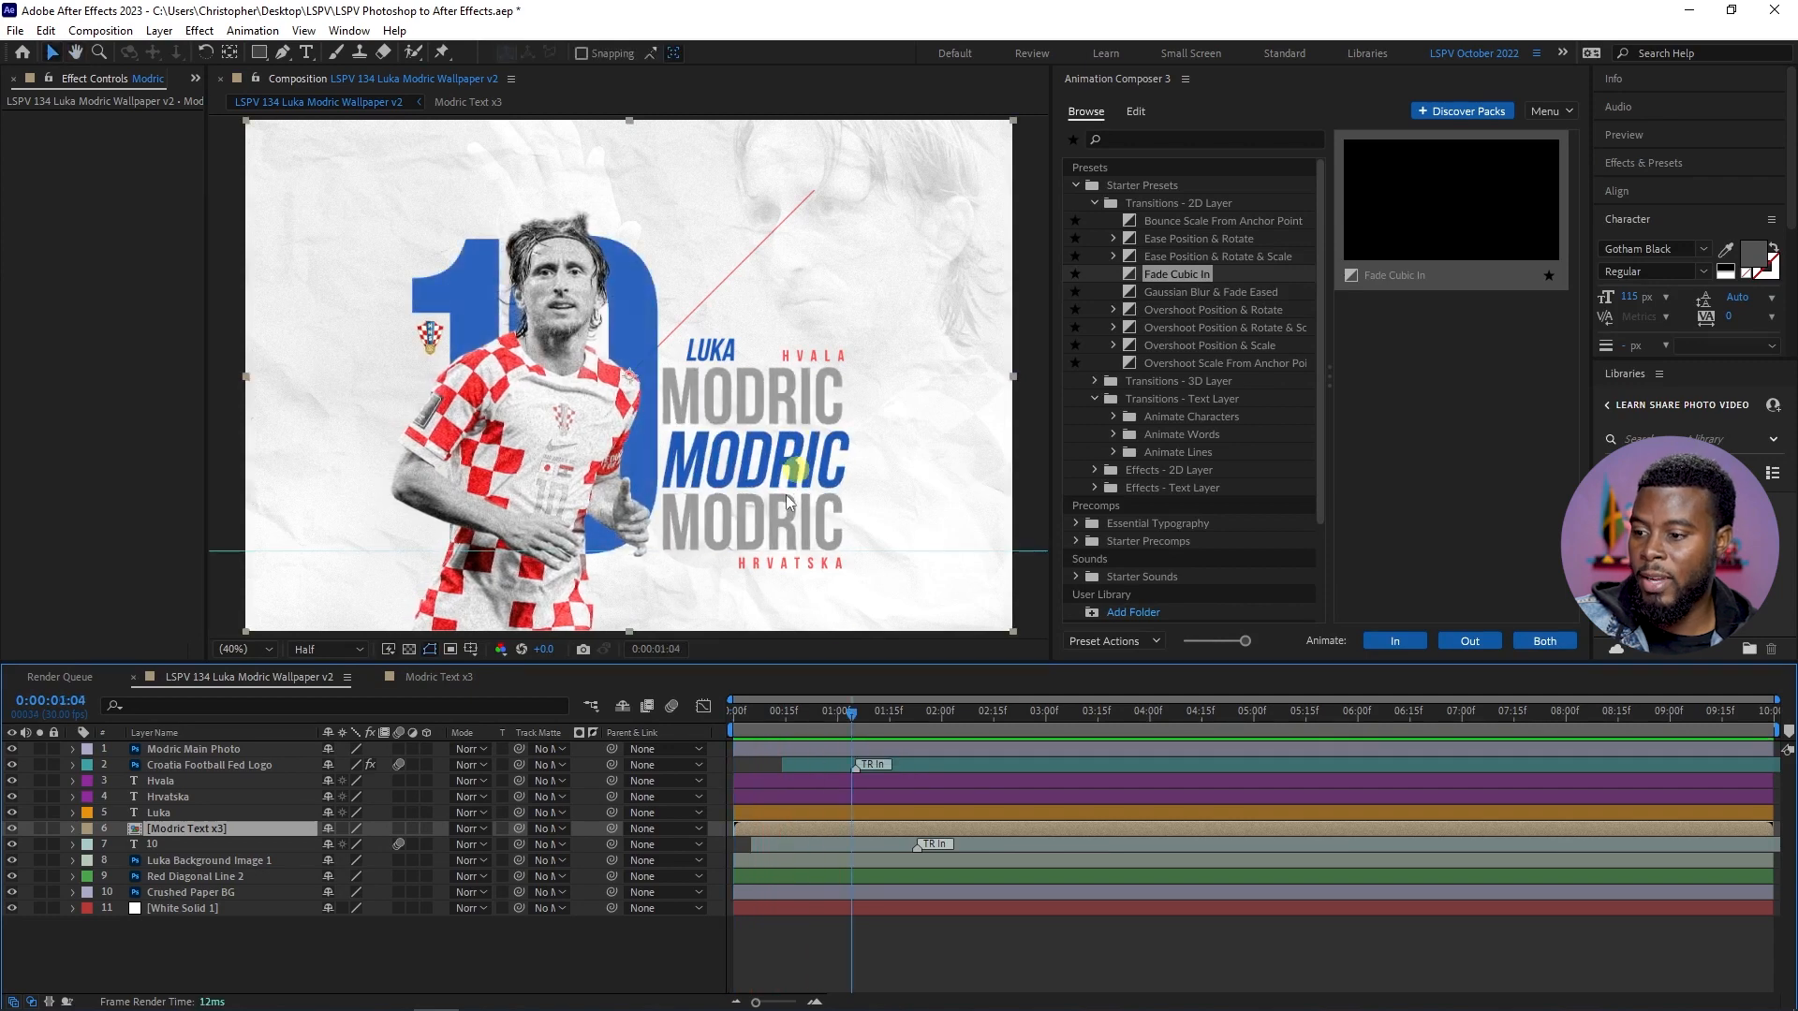
# - Check the Hvala and Hrvatska text layers by selecting each and toggling their visibility
pyautogui.click(167, 797)
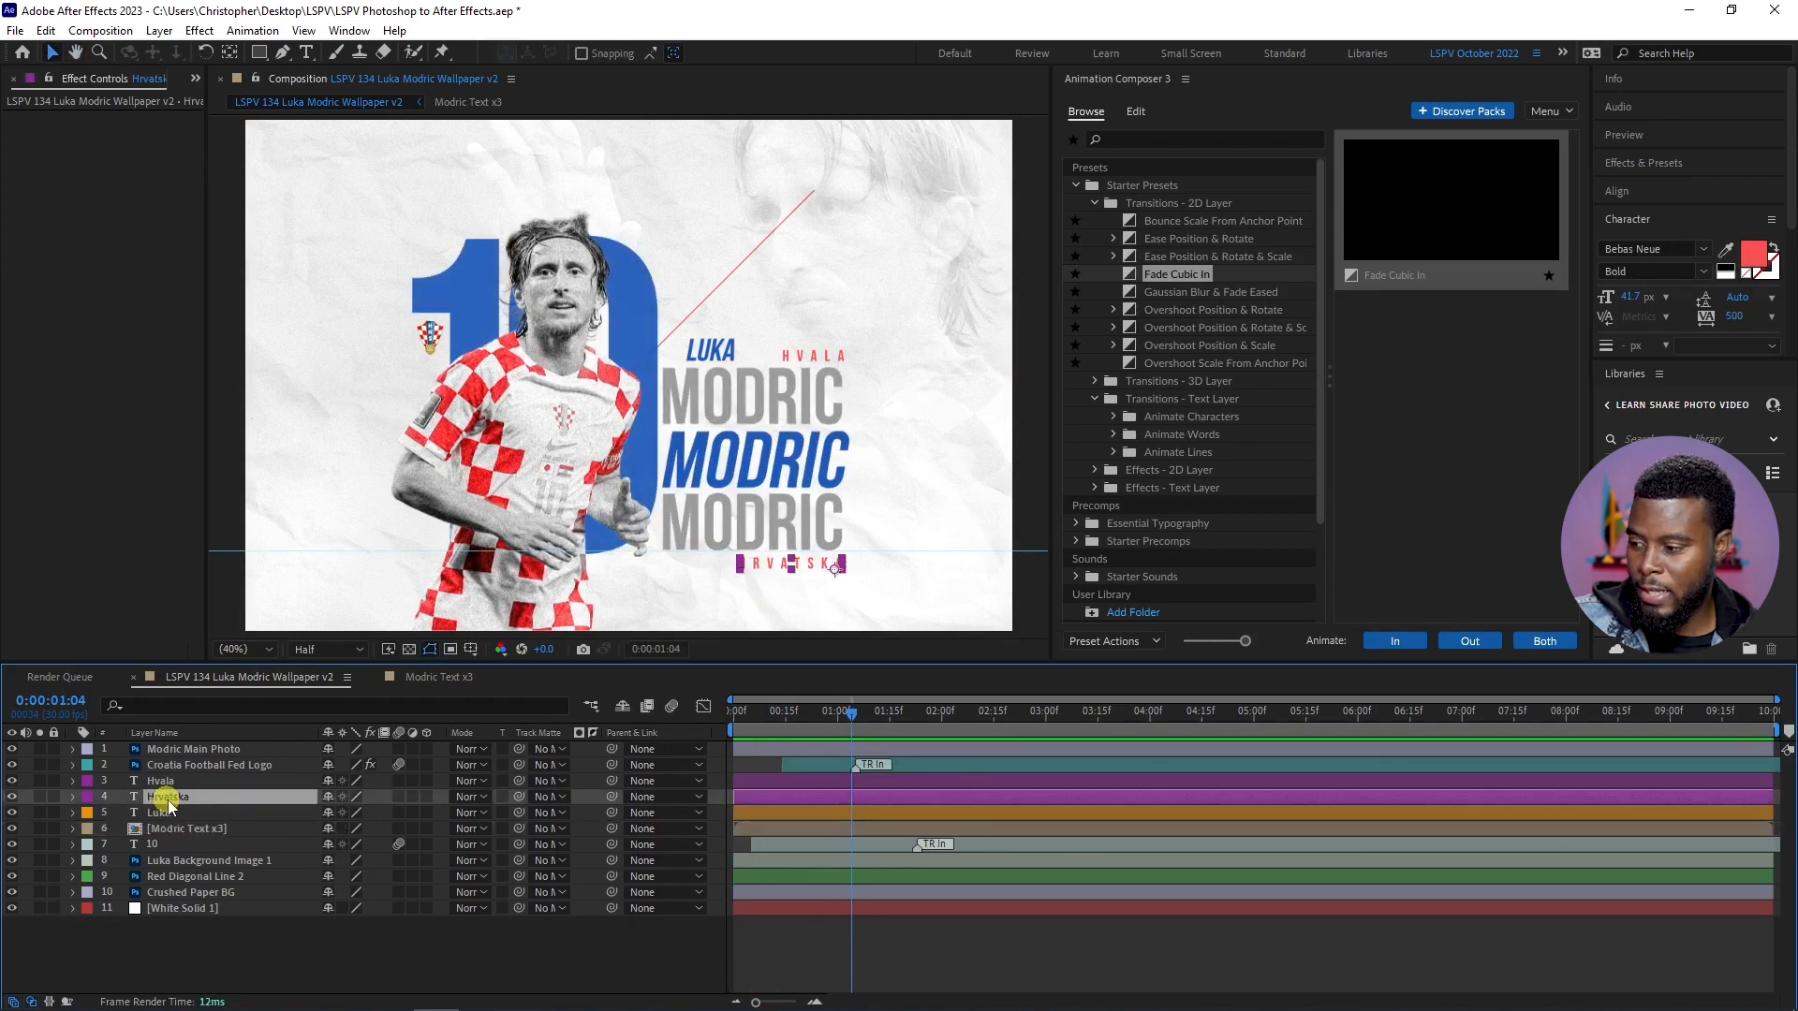
pyautogui.click(193, 783)
pyautogui.click(203, 797)
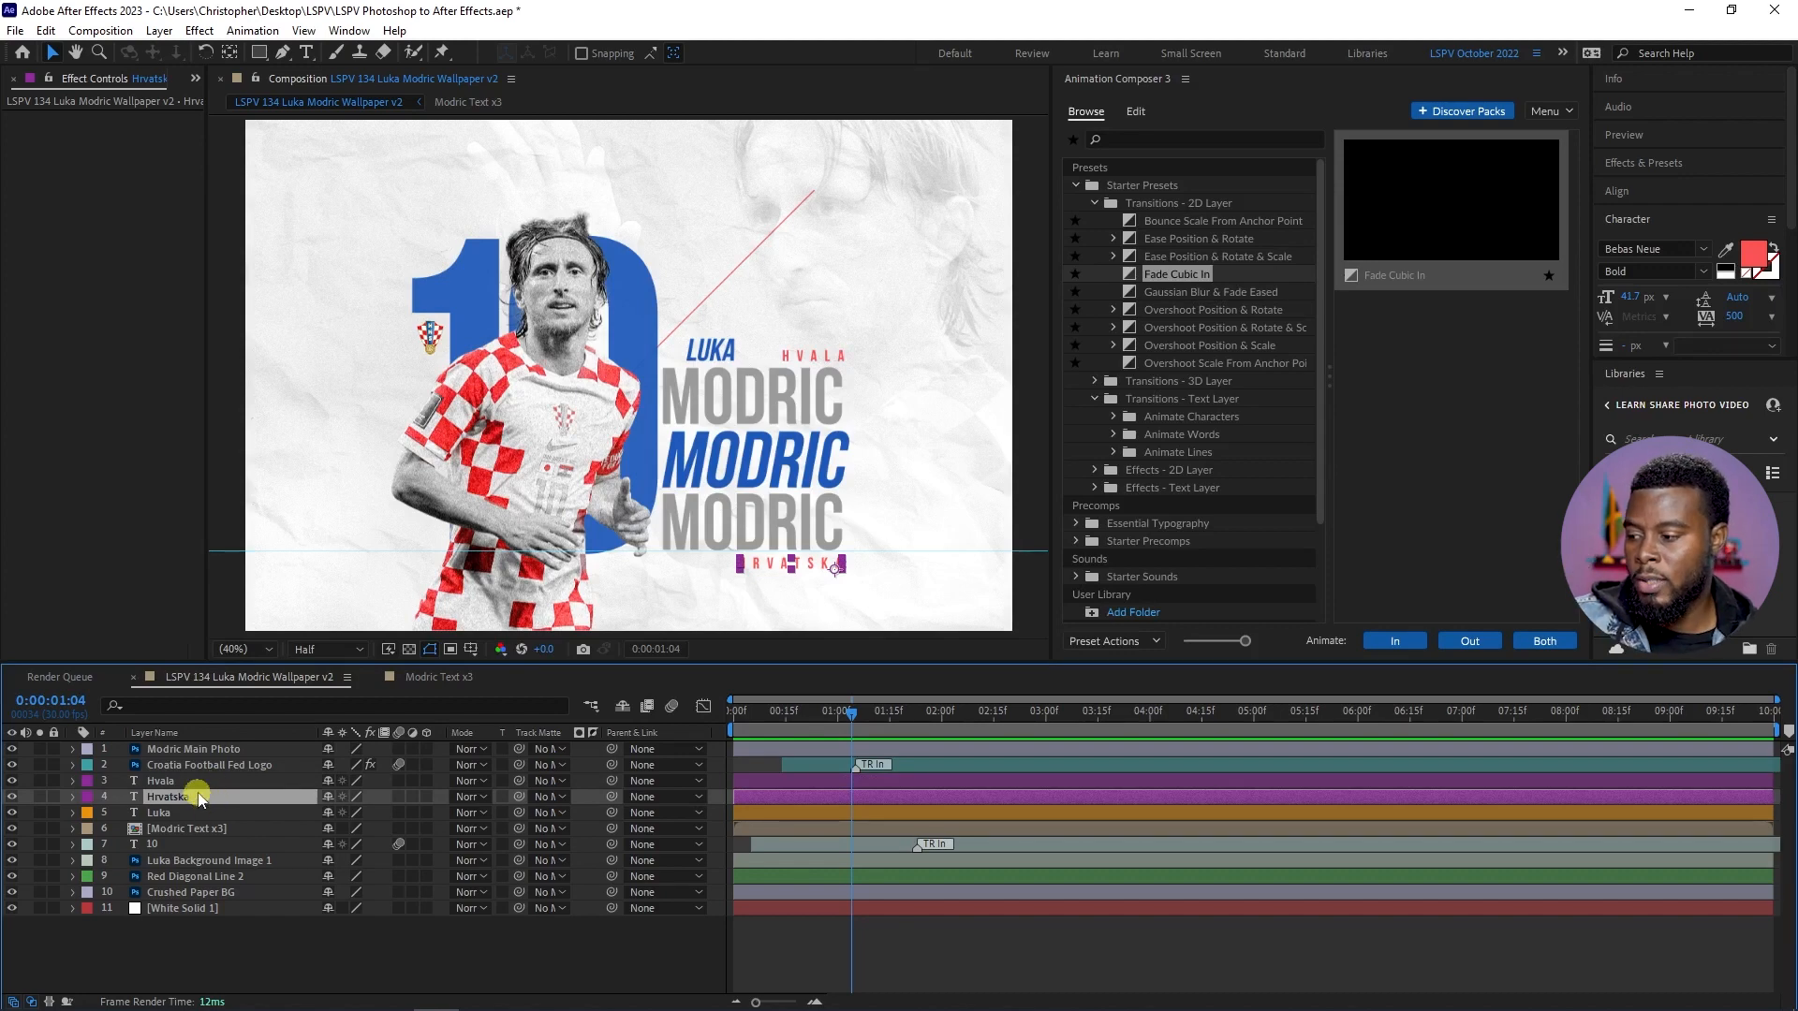
pyautogui.click(193, 782)
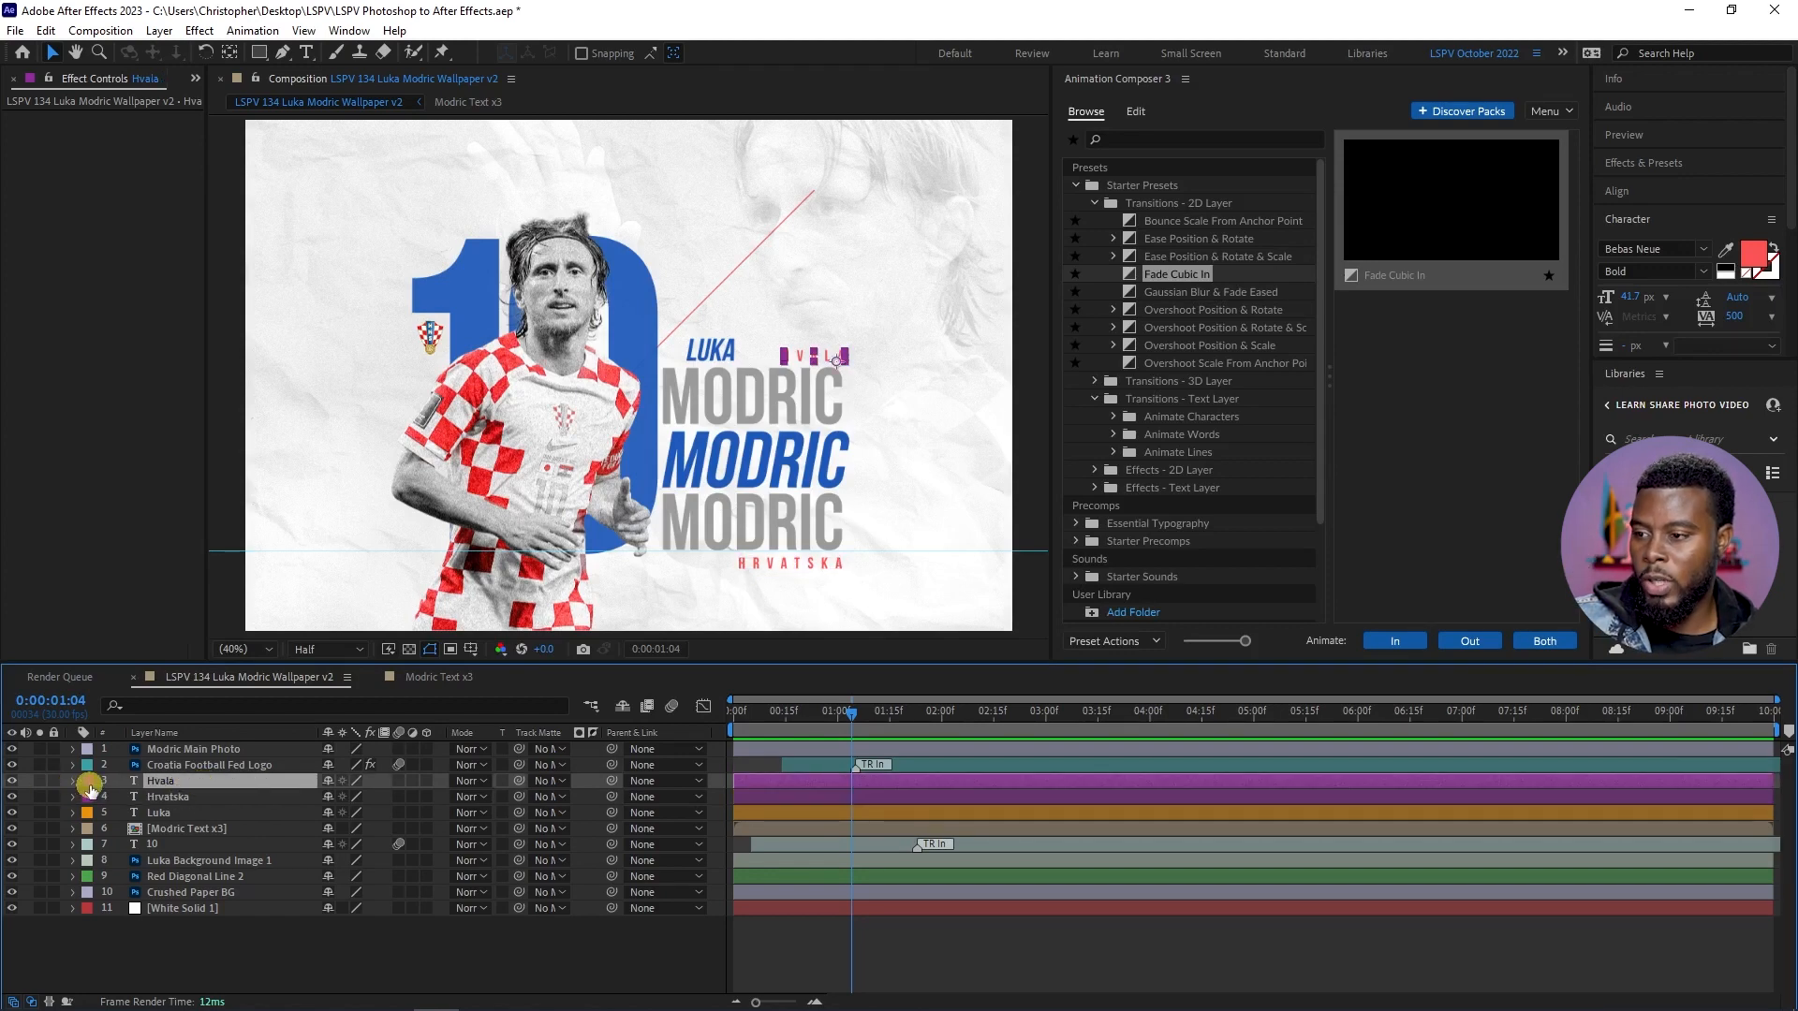
pyautogui.moveTo(846, 729)
pyautogui.mouseDown()
pyautogui.moveTo(734, 729)
pyautogui.moveTo(854, 727)
pyautogui.mouseUp()
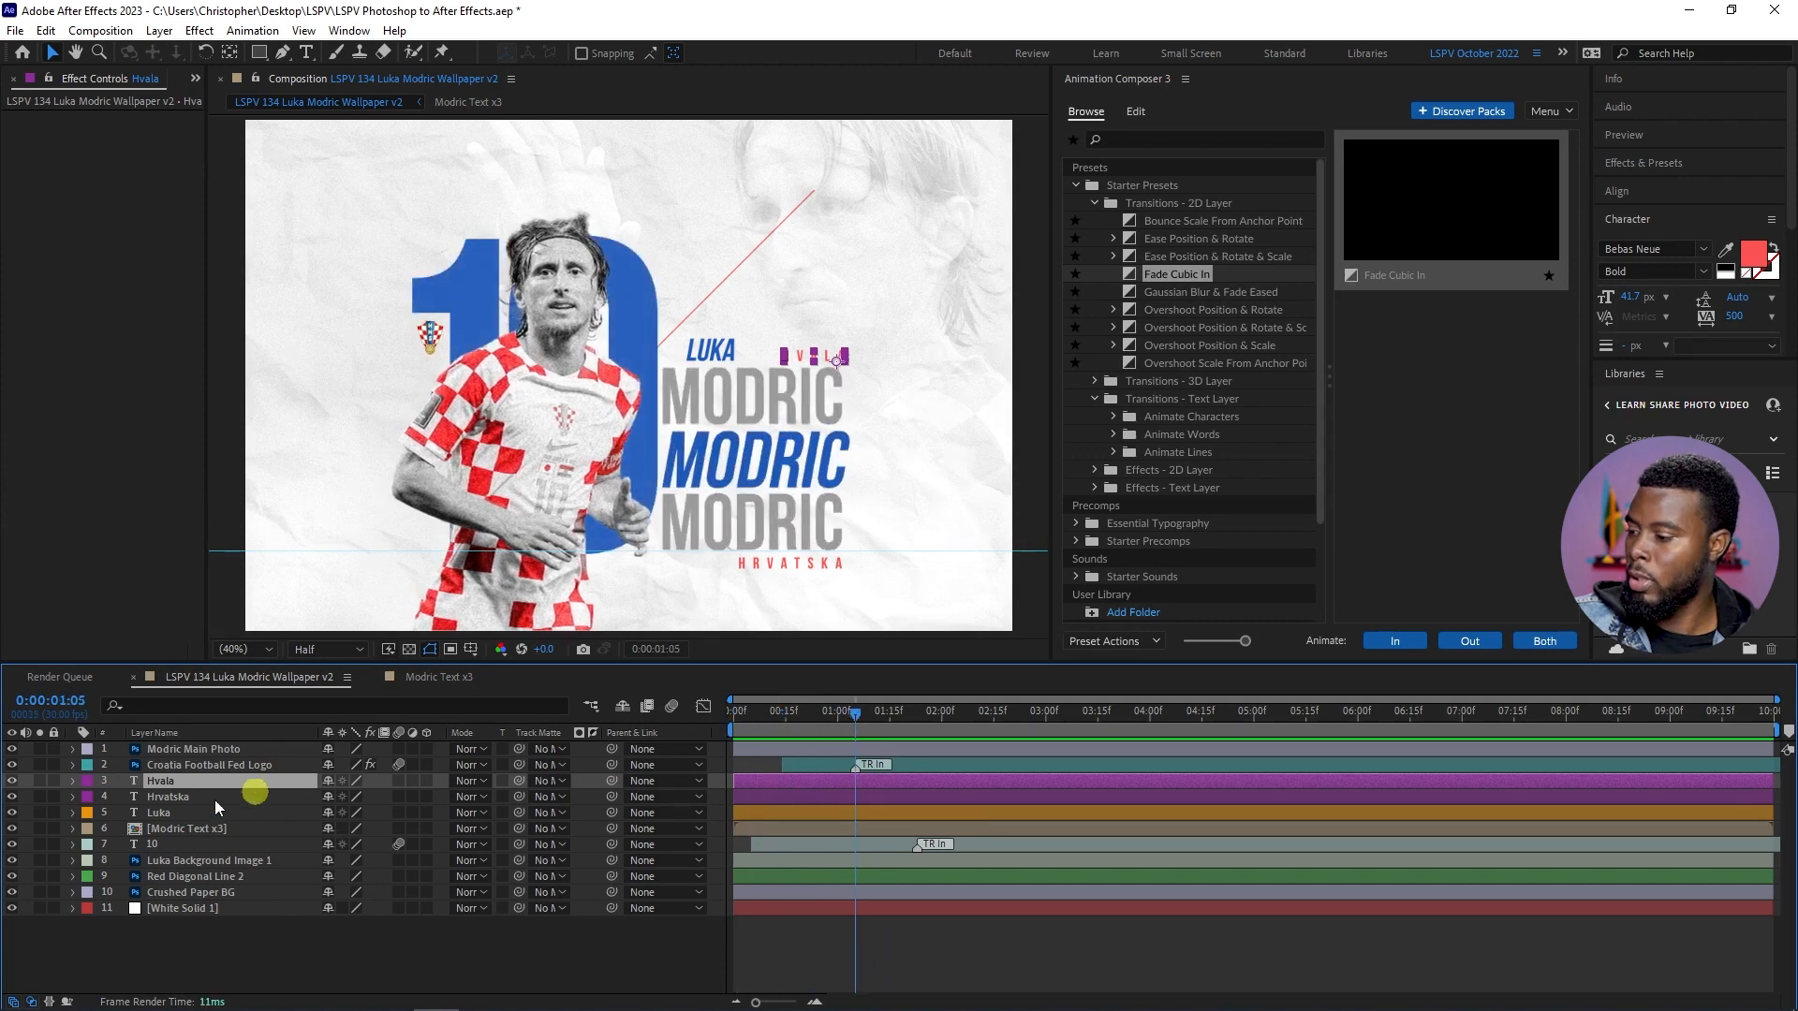
pyautogui.click(12, 781)
pyautogui.click(13, 781)
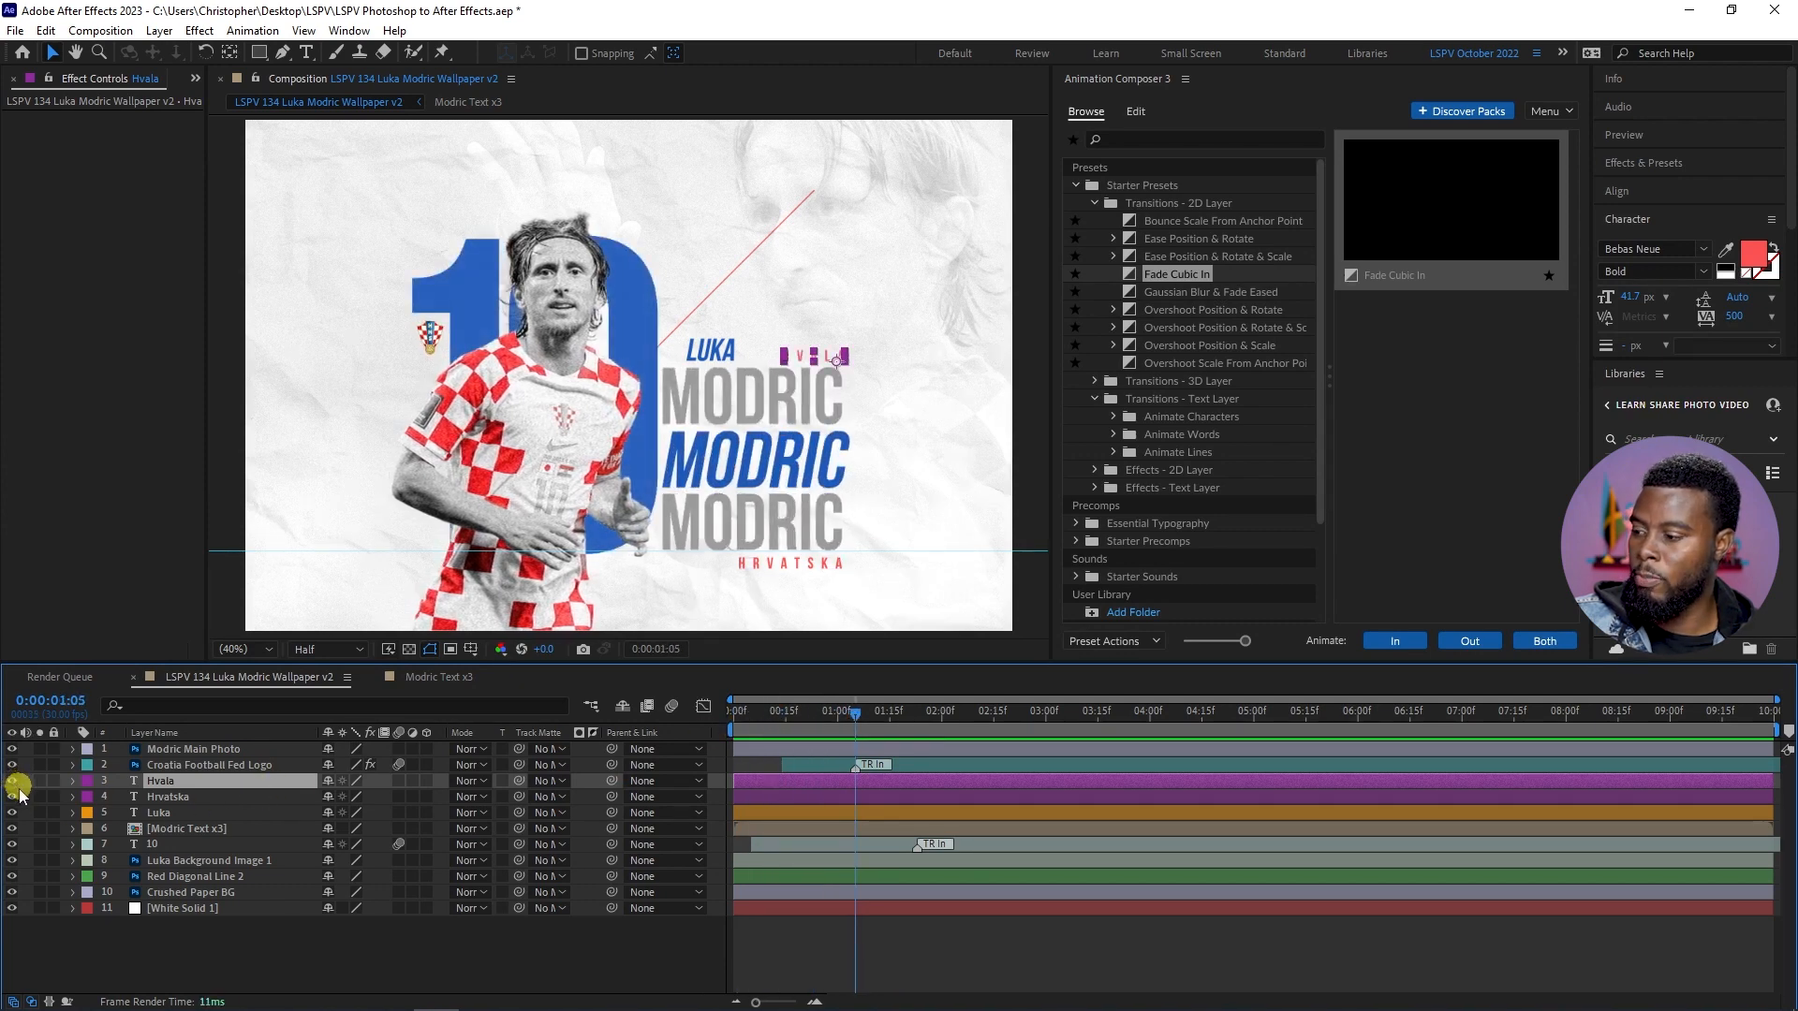
pyautogui.click(12, 797)
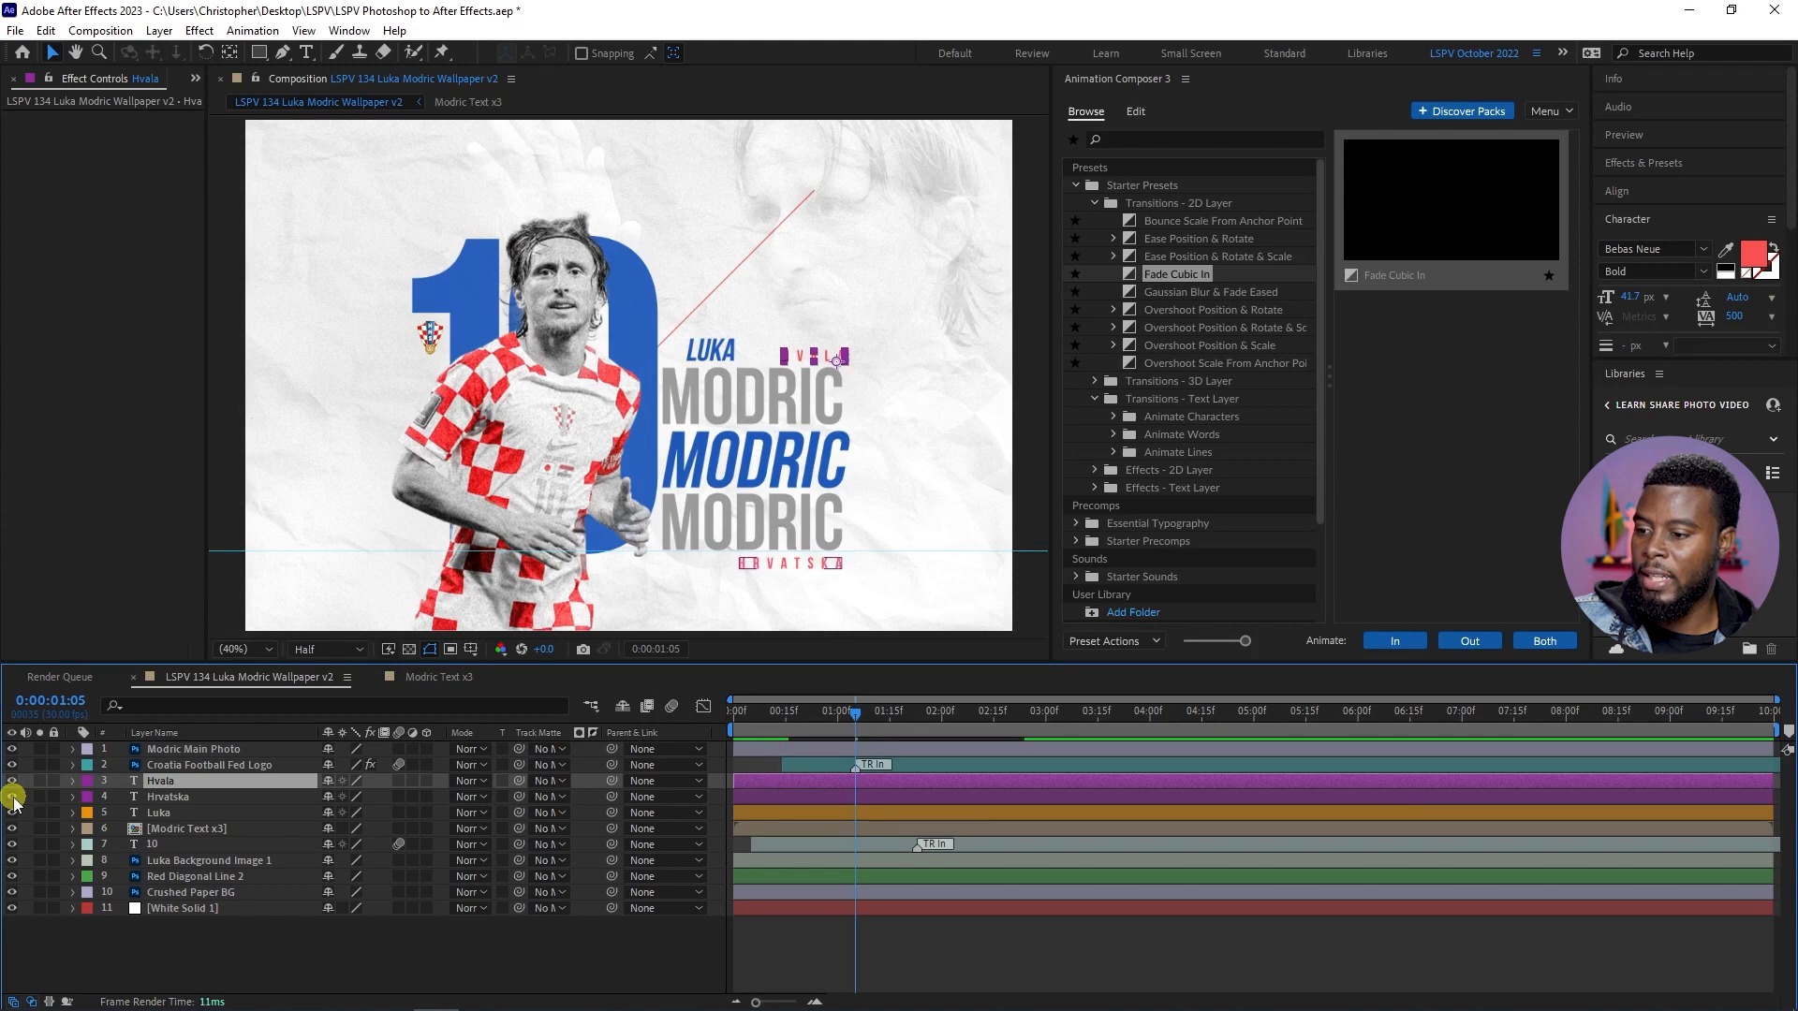
# - Select the Hrvatska layer at the start of the timeline and browse Animation Composer's Animate Characters text presets
pyautogui.click(185, 799)
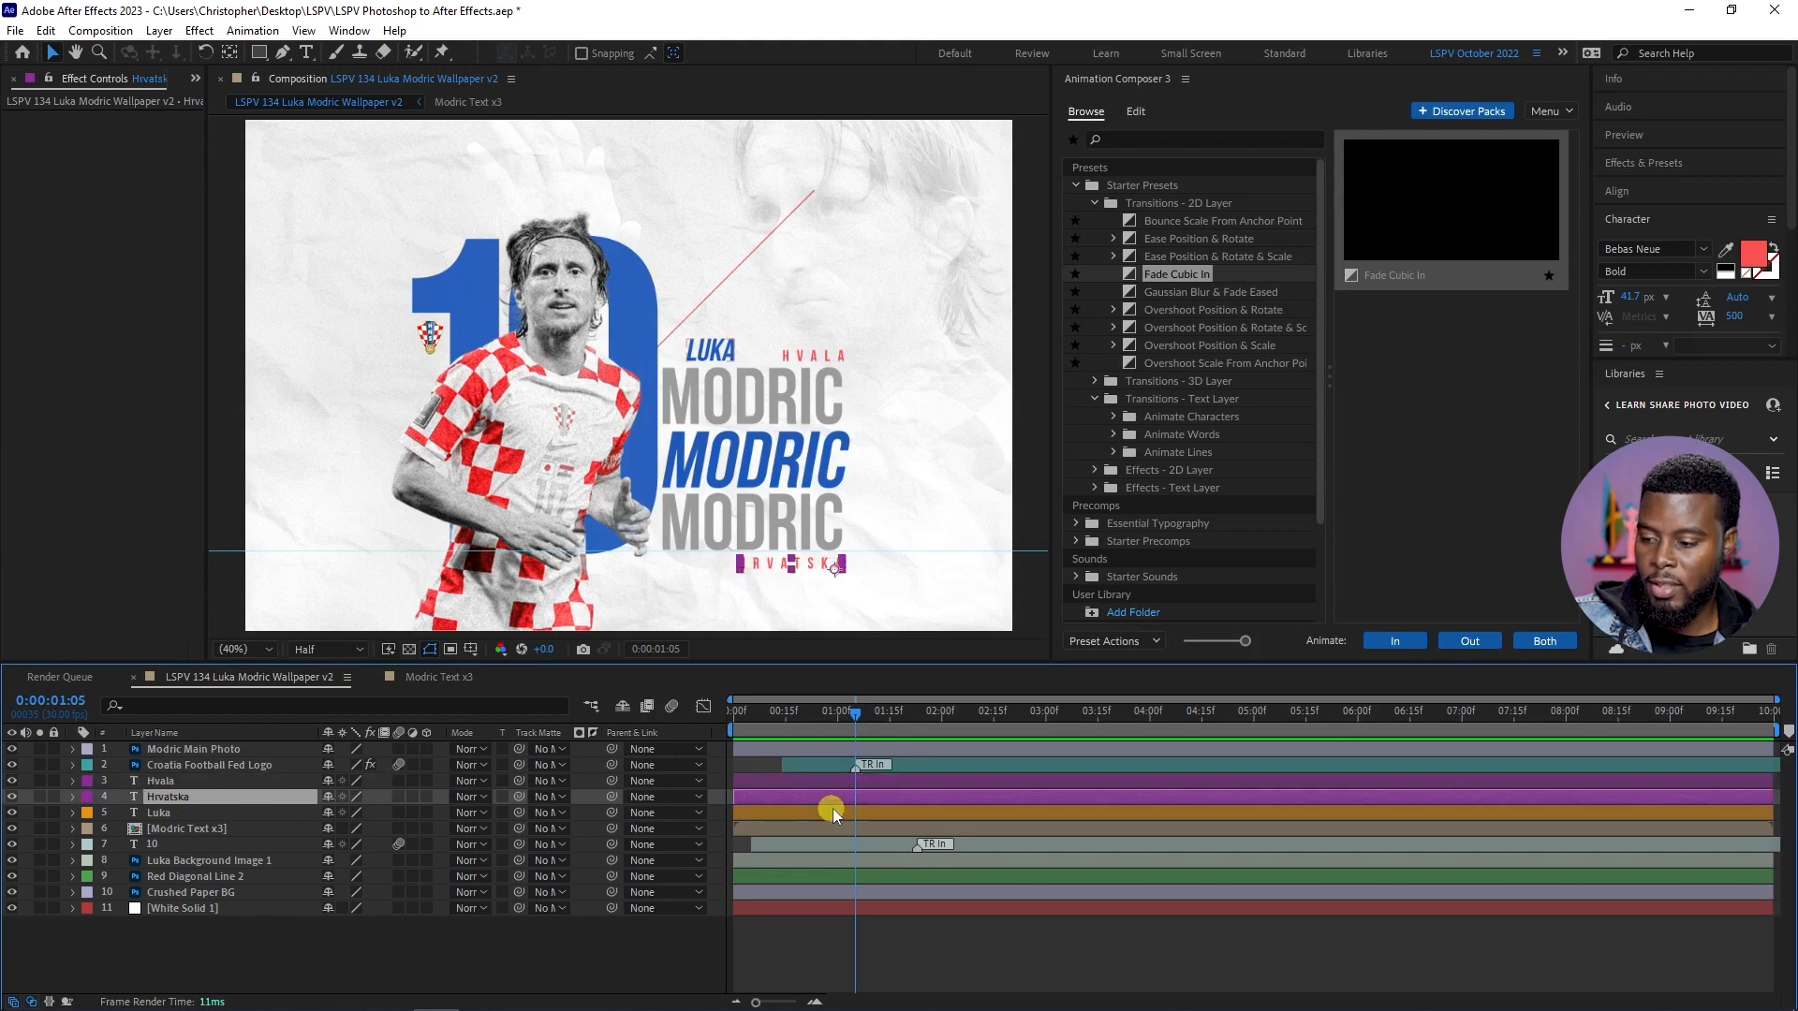
pyautogui.moveTo(796, 721); pyautogui.dragTo(712, 723)
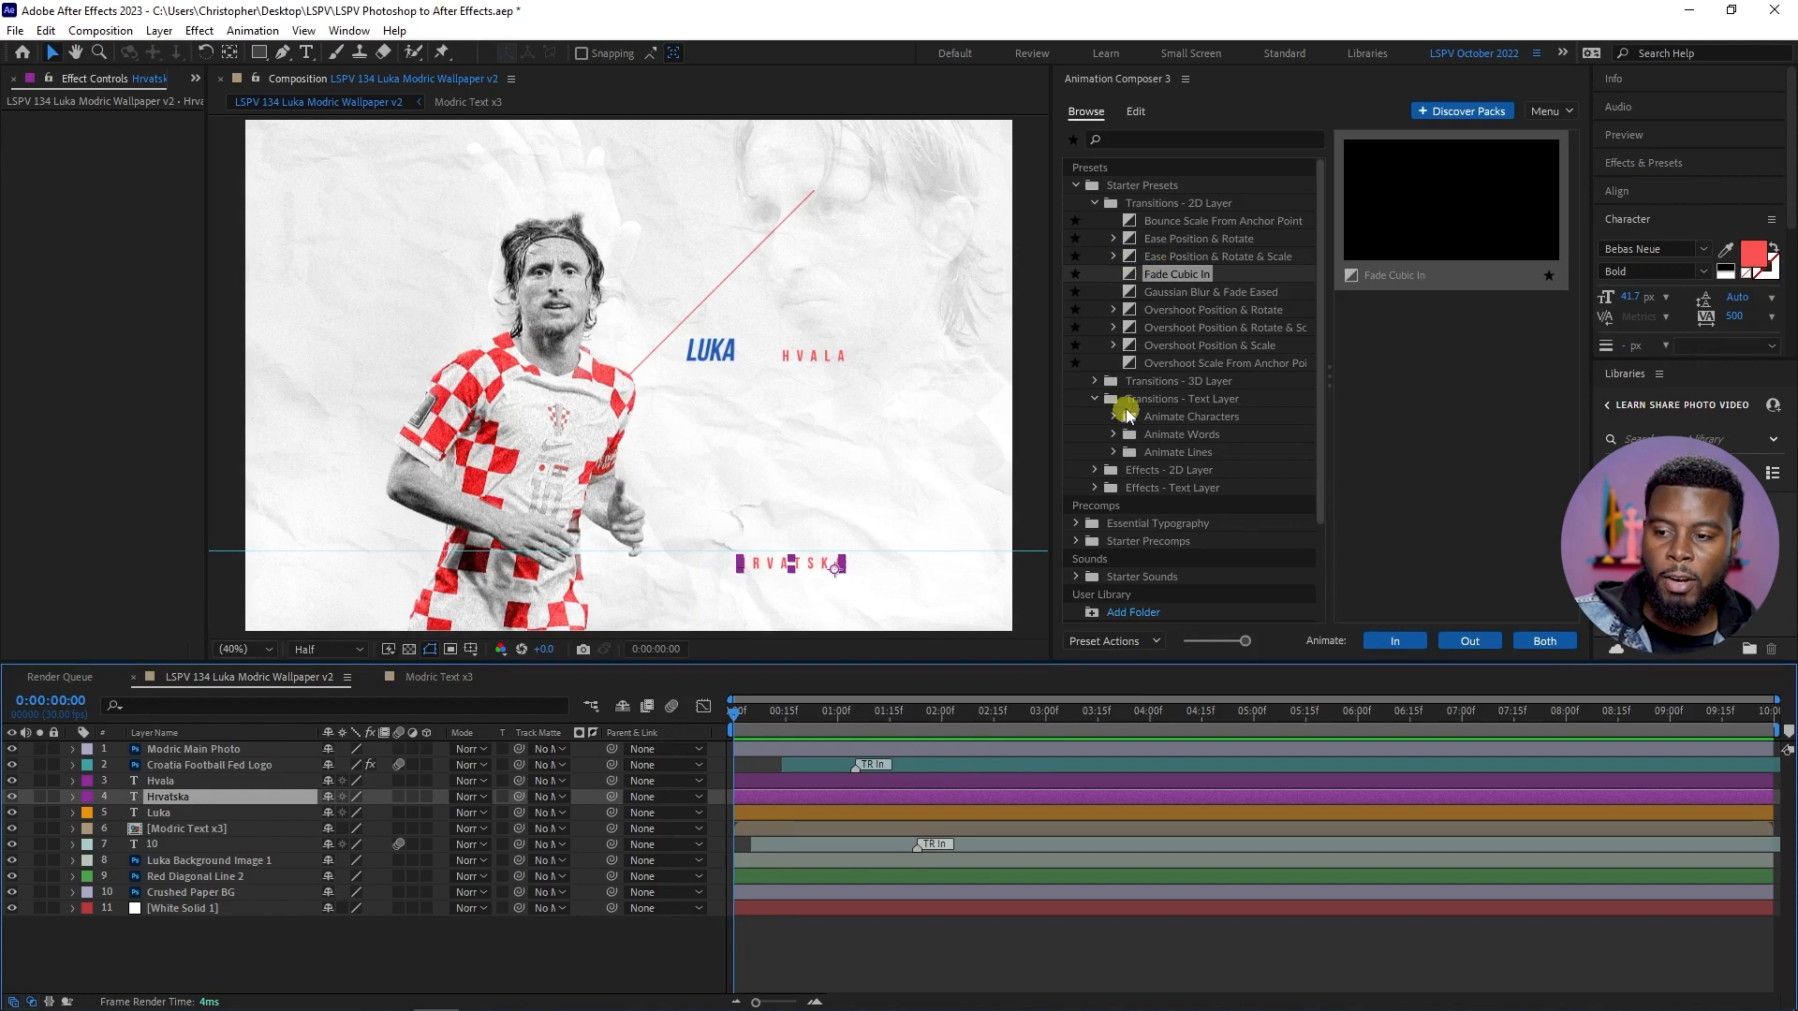
pyautogui.scroll(-1, 1147, 405)
pyautogui.click(1136, 375)
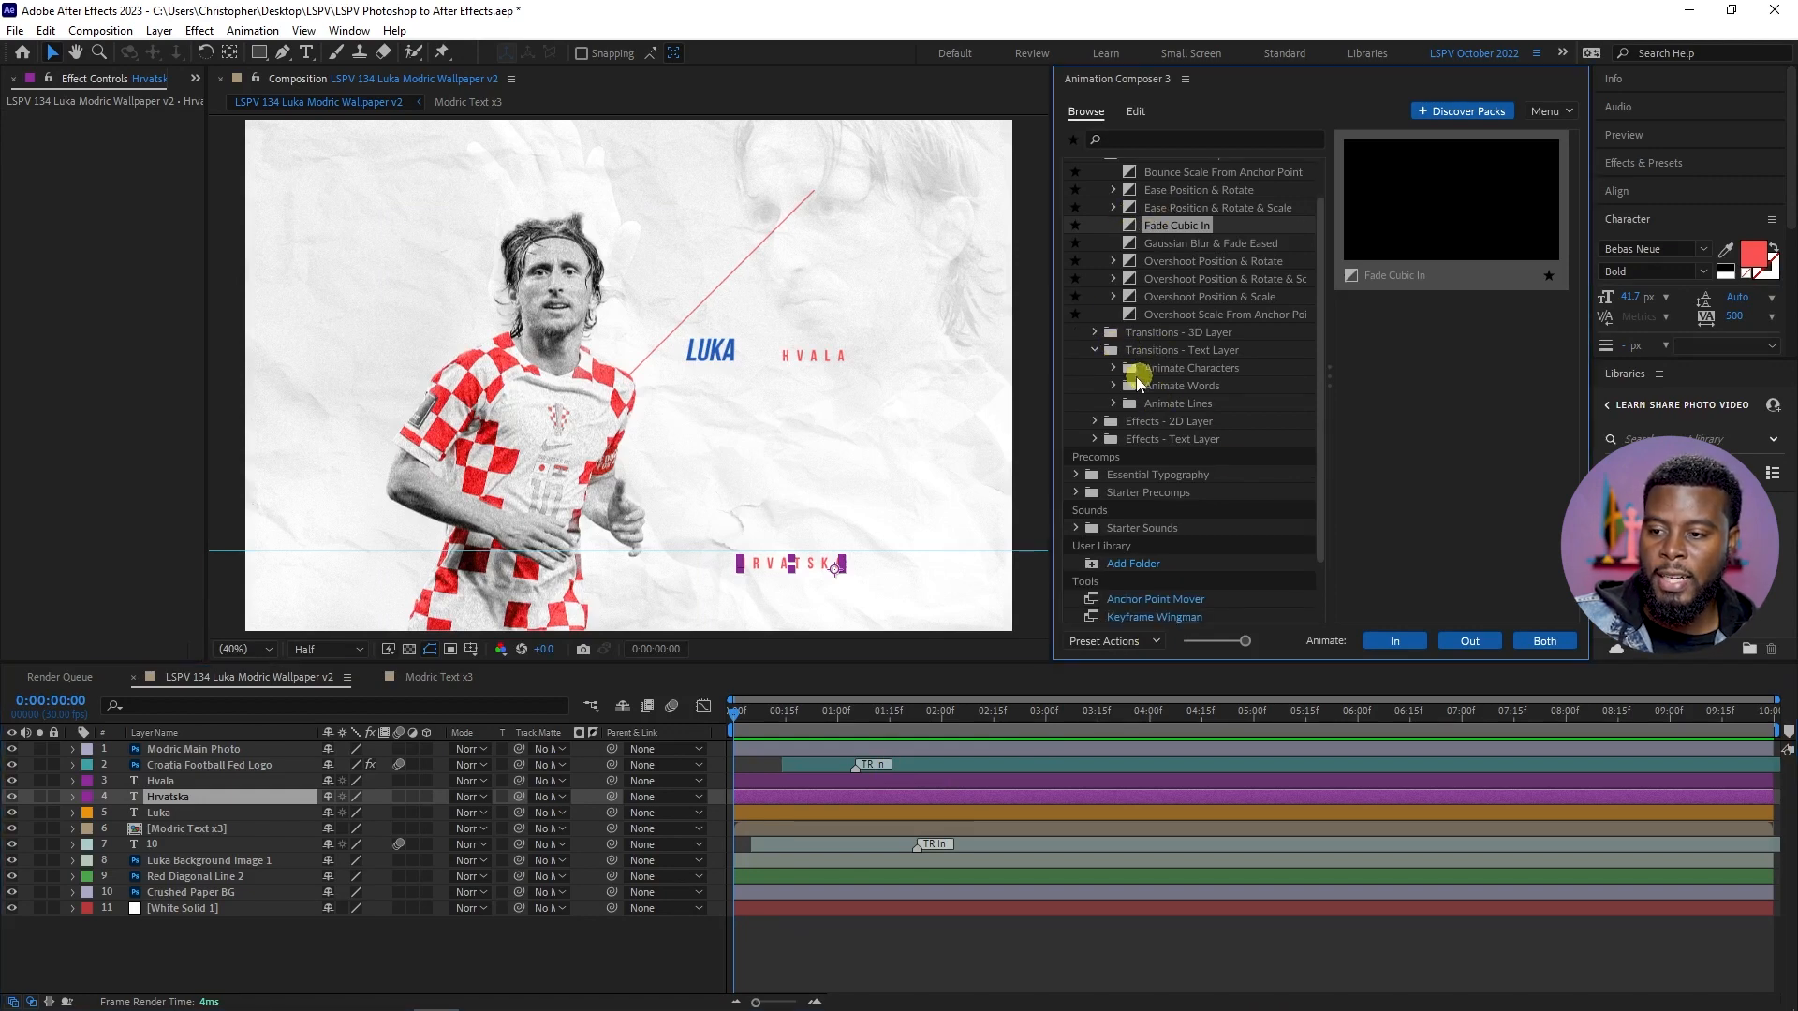
pyautogui.click(1195, 385)
pyautogui.scroll(-2, 1212, 362)
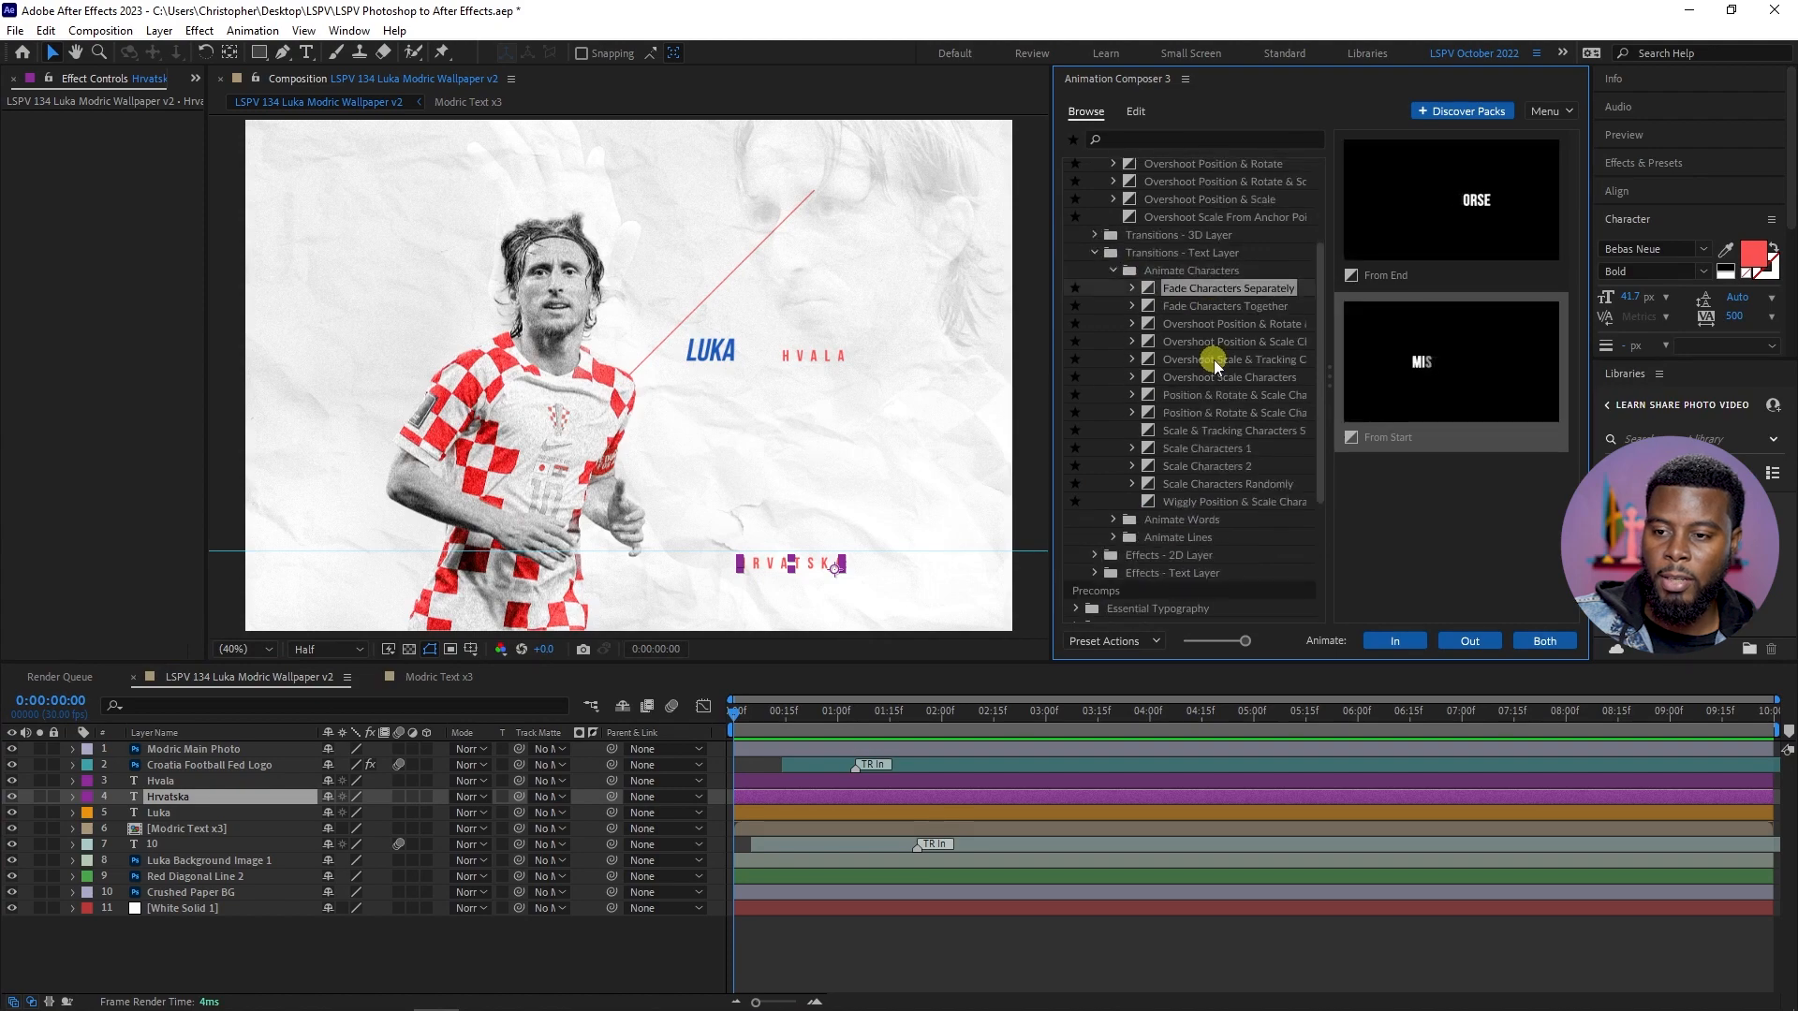
# - Apply the Scale Words From Start preset from Animate Words to the Hrvatska layer as an In transition
pyautogui.click(1193, 480)
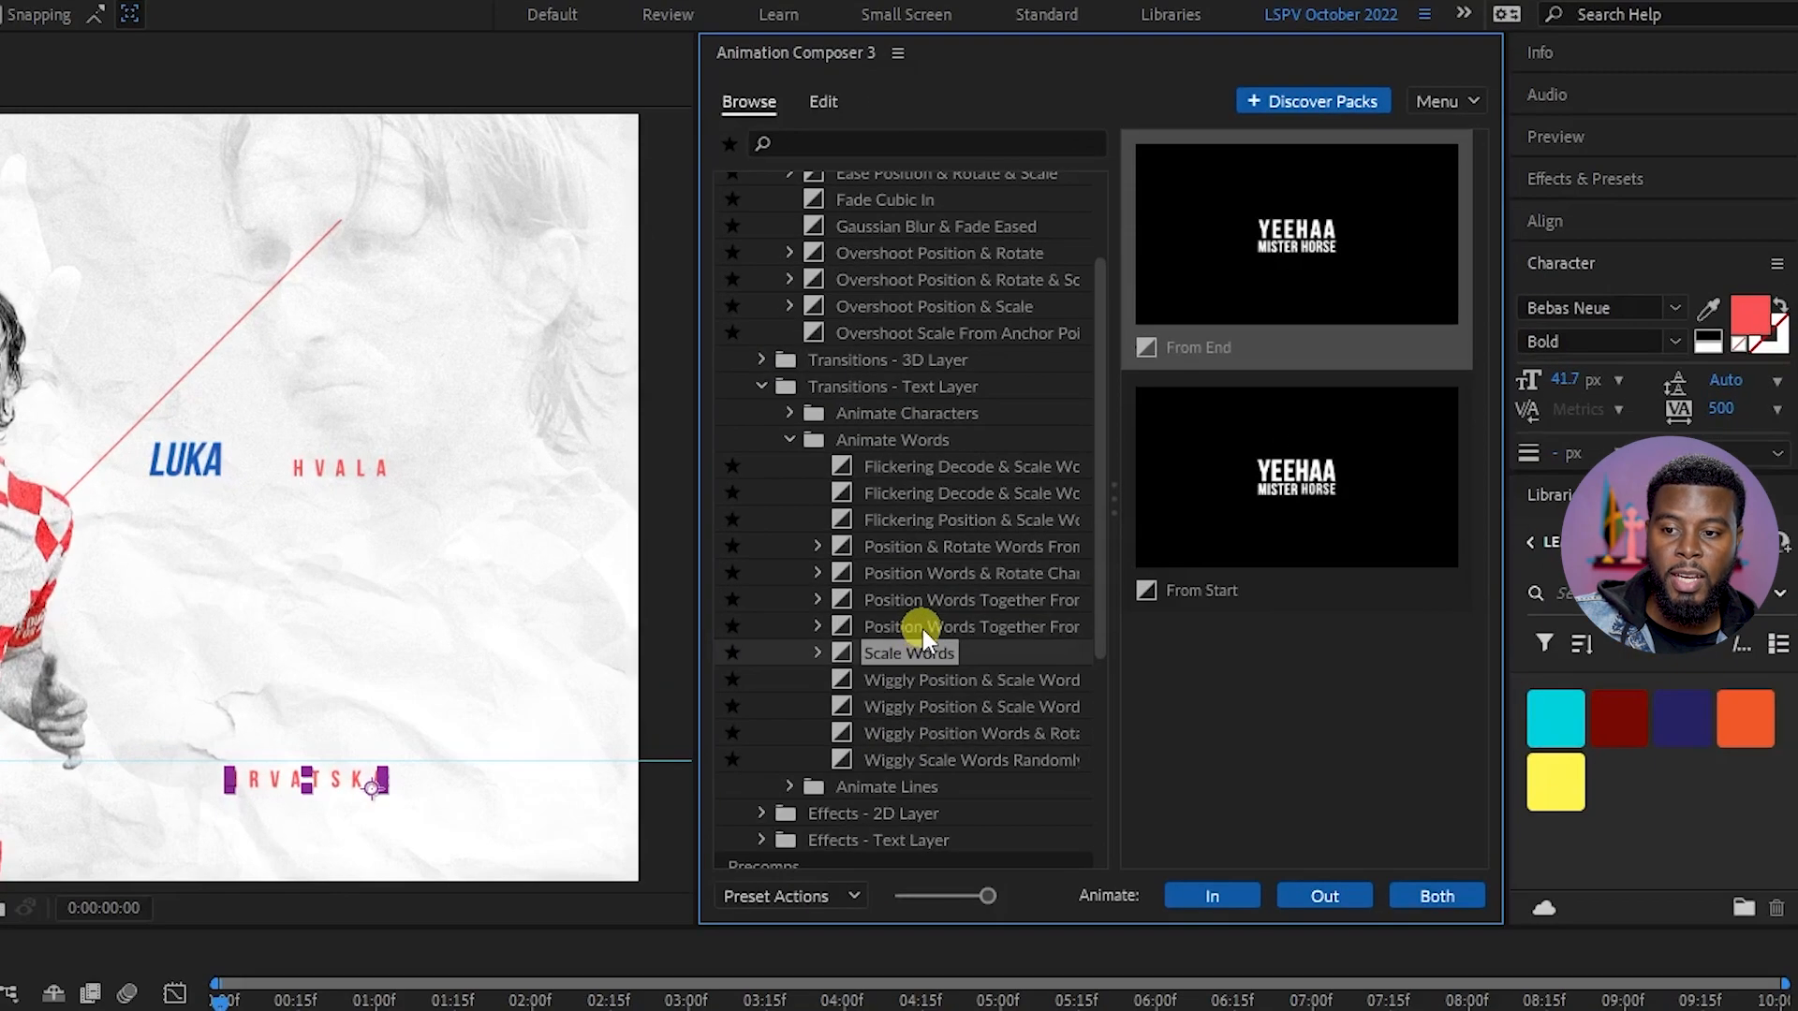
pyautogui.click(829, 653)
pyautogui.click(944, 688)
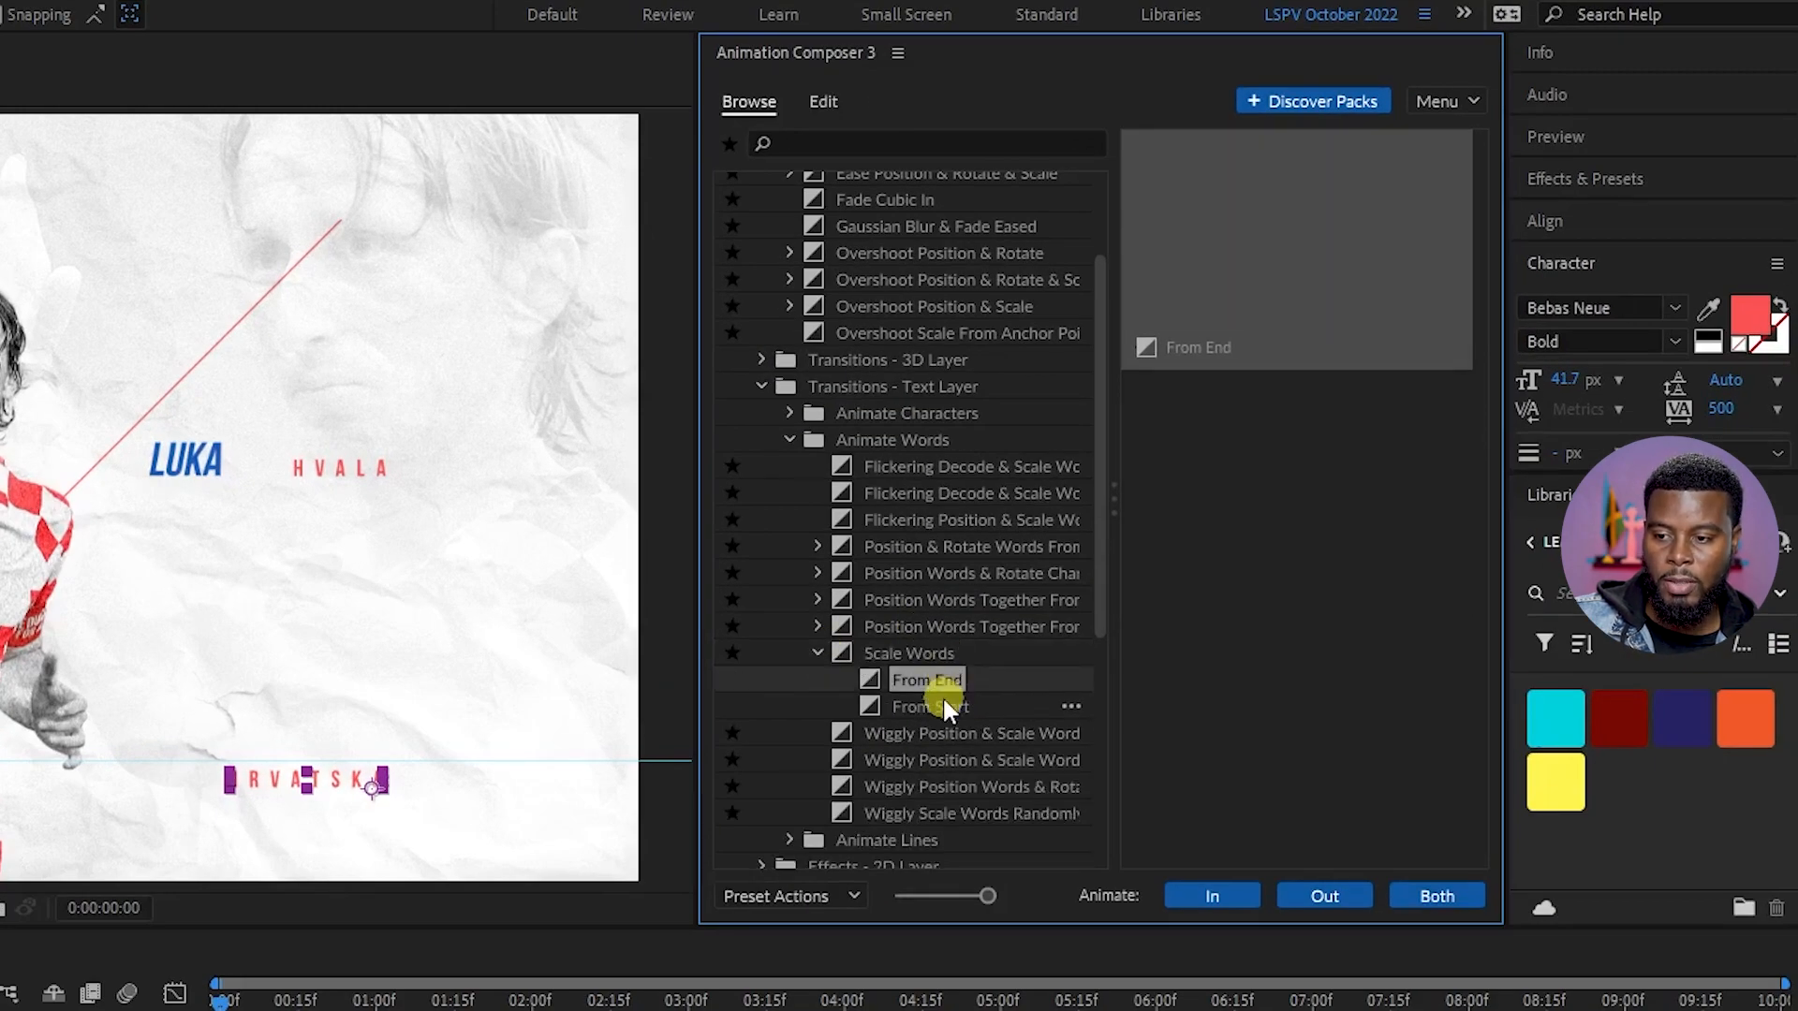
pyautogui.click(946, 701)
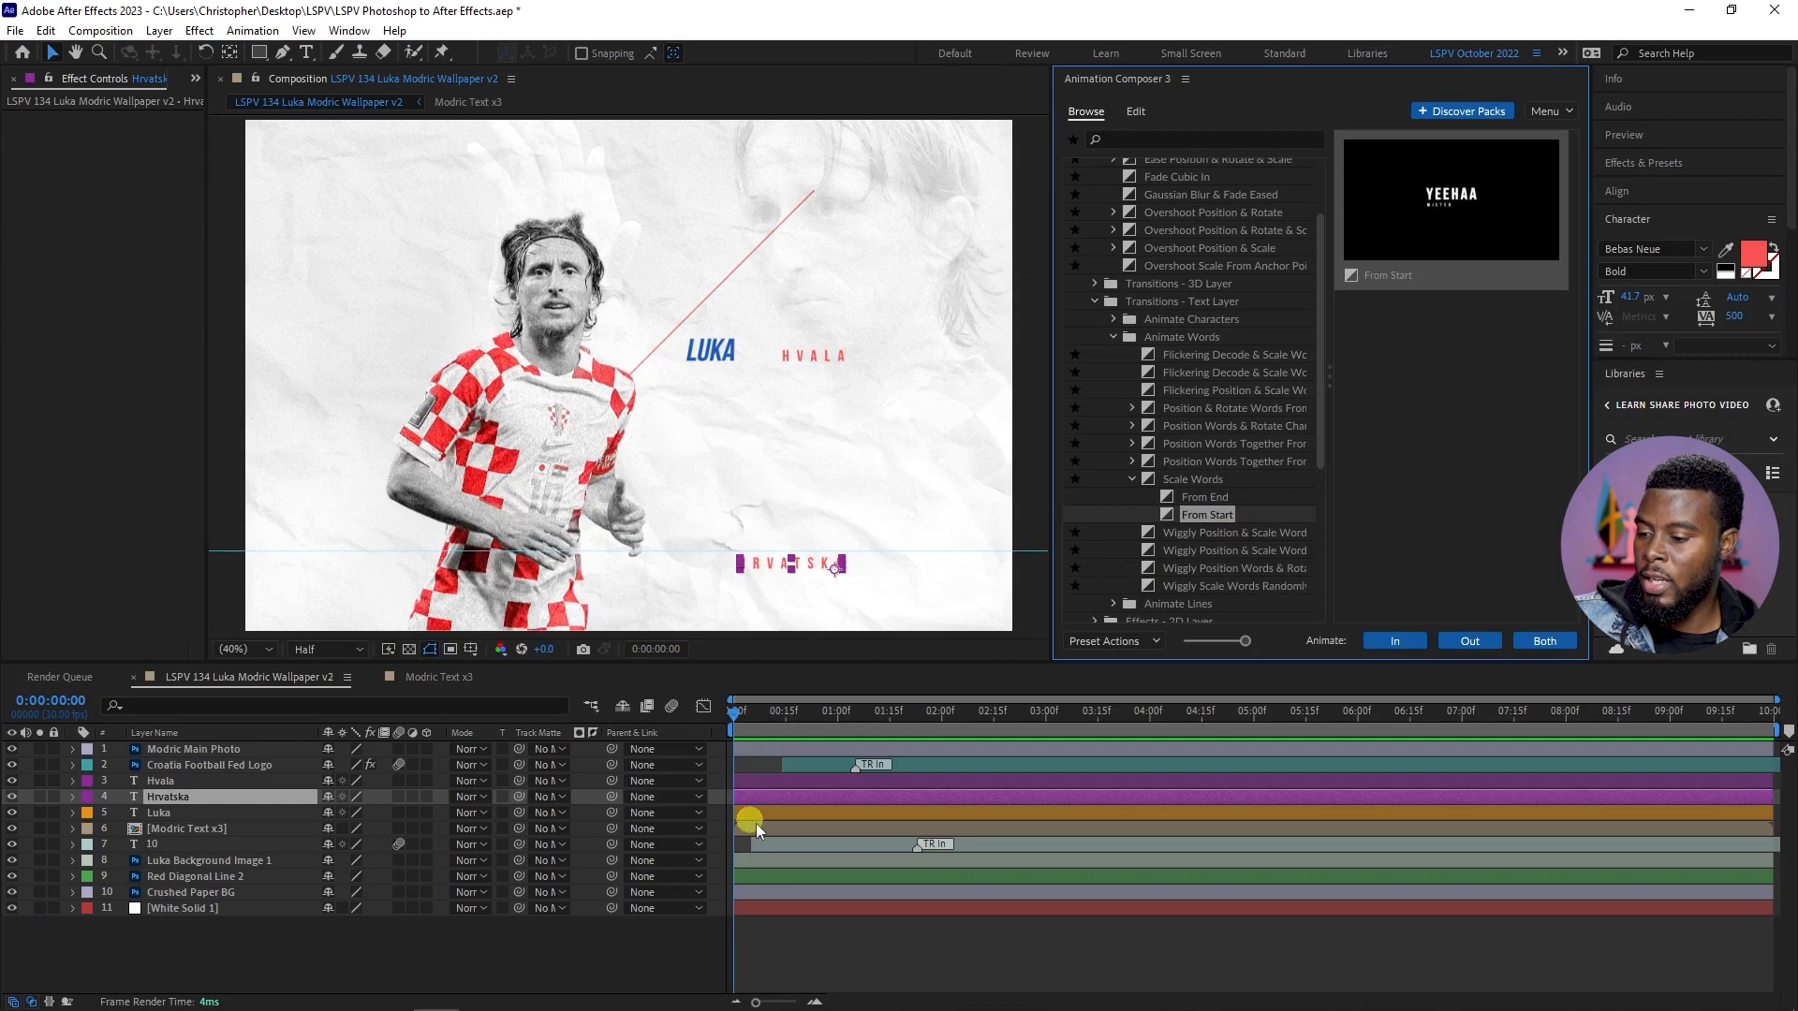
pyautogui.click(13, 797)
pyautogui.click(13, 797)
pyautogui.click(1409, 642)
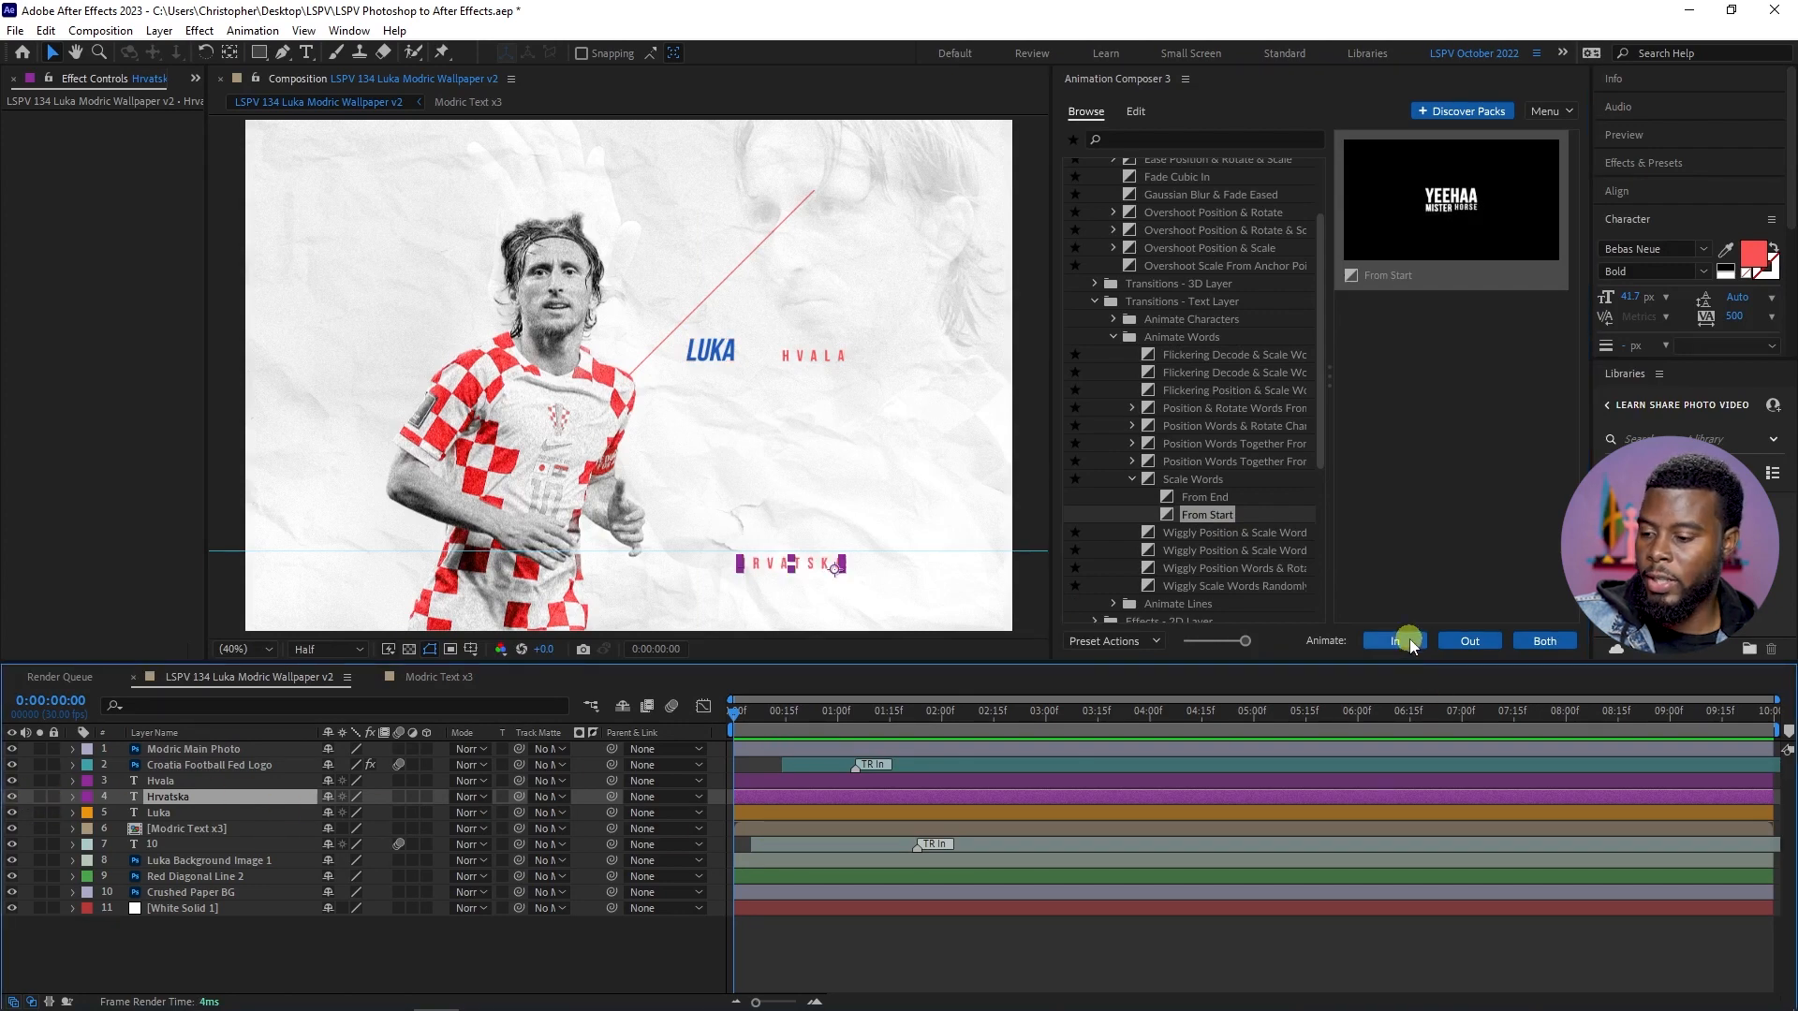
# - Reveal the Hrvatska layer's Scale property and preview its text animation by playing the timeline from the start
pyautogui.press('s')
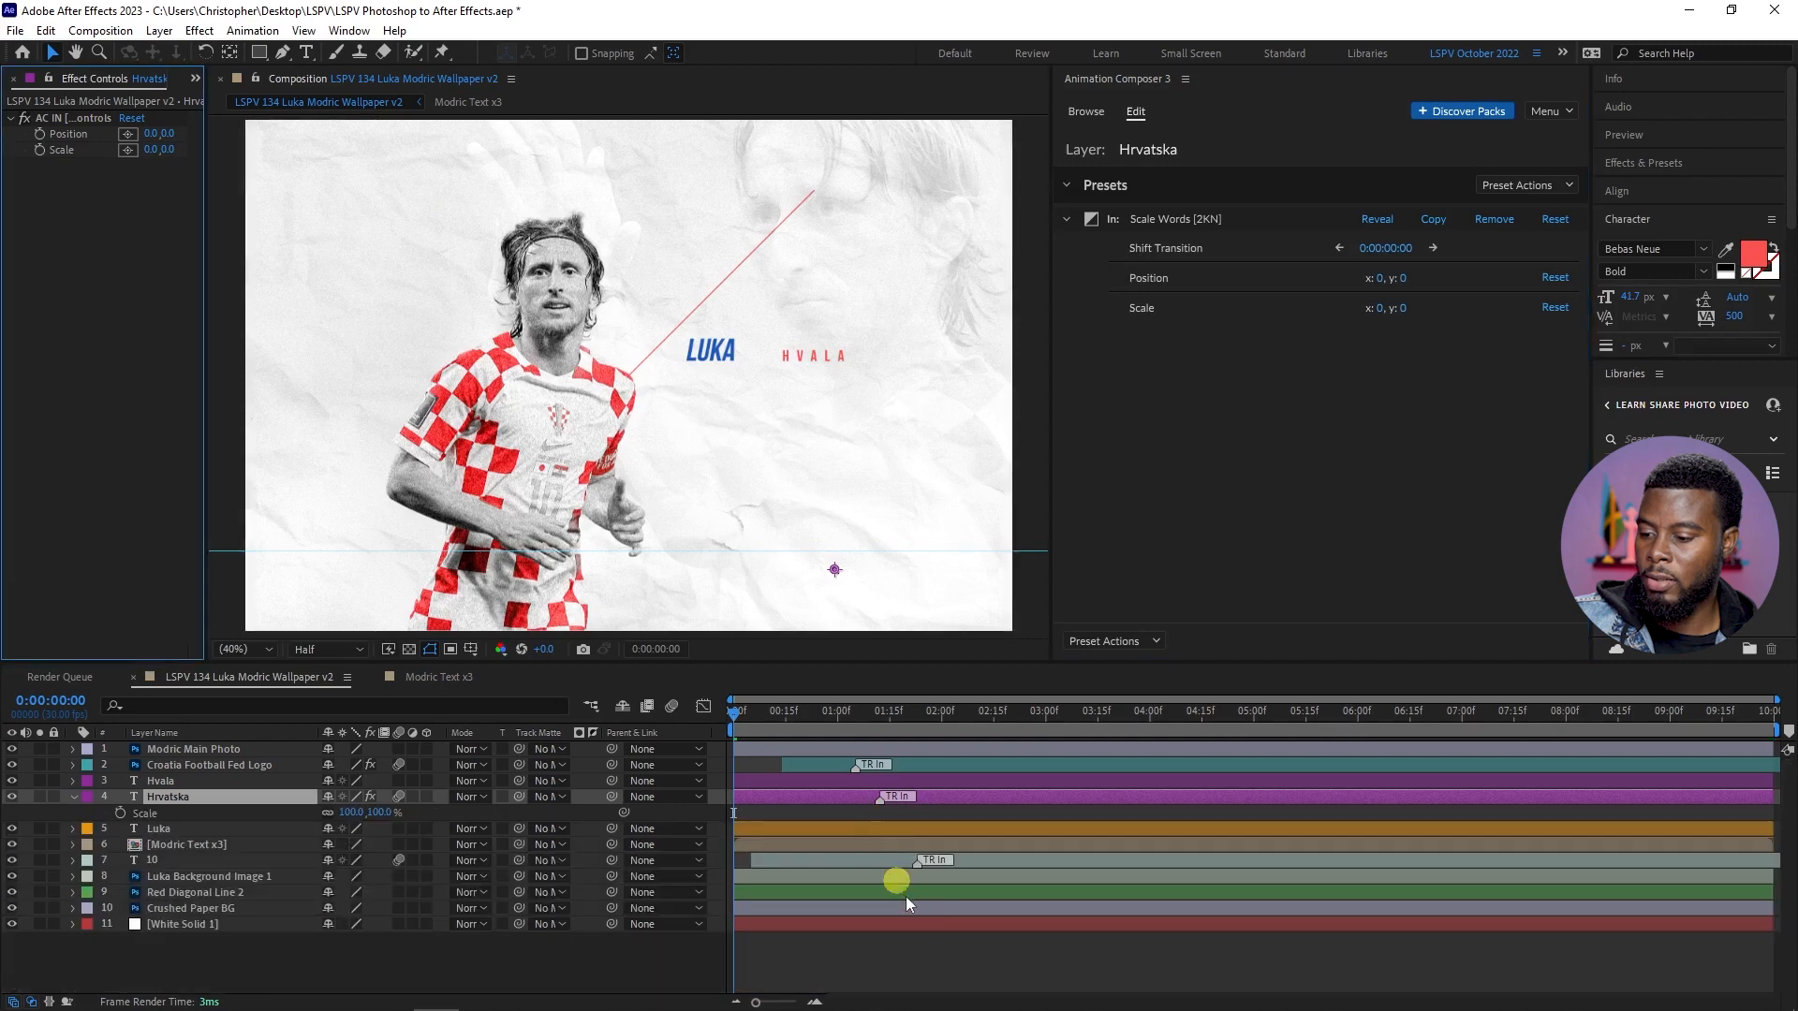
pyautogui.click(951, 946)
pyautogui.press('space')
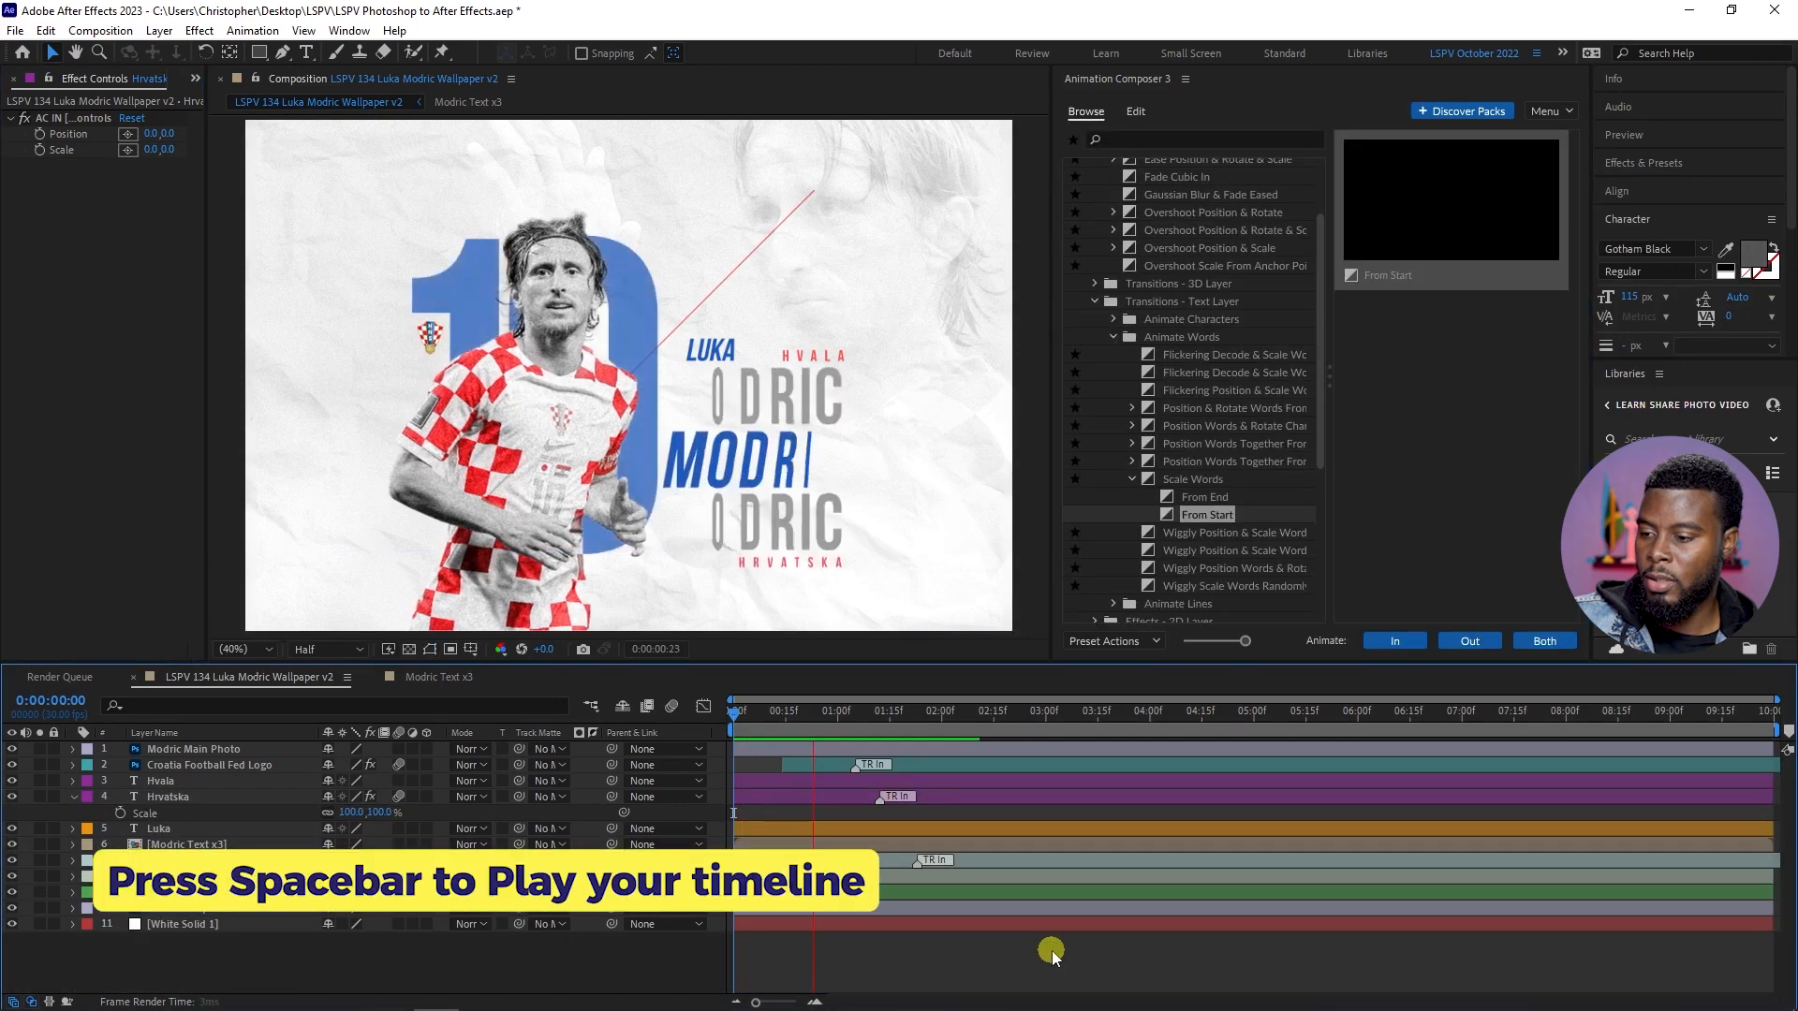
pyautogui.click(801, 796)
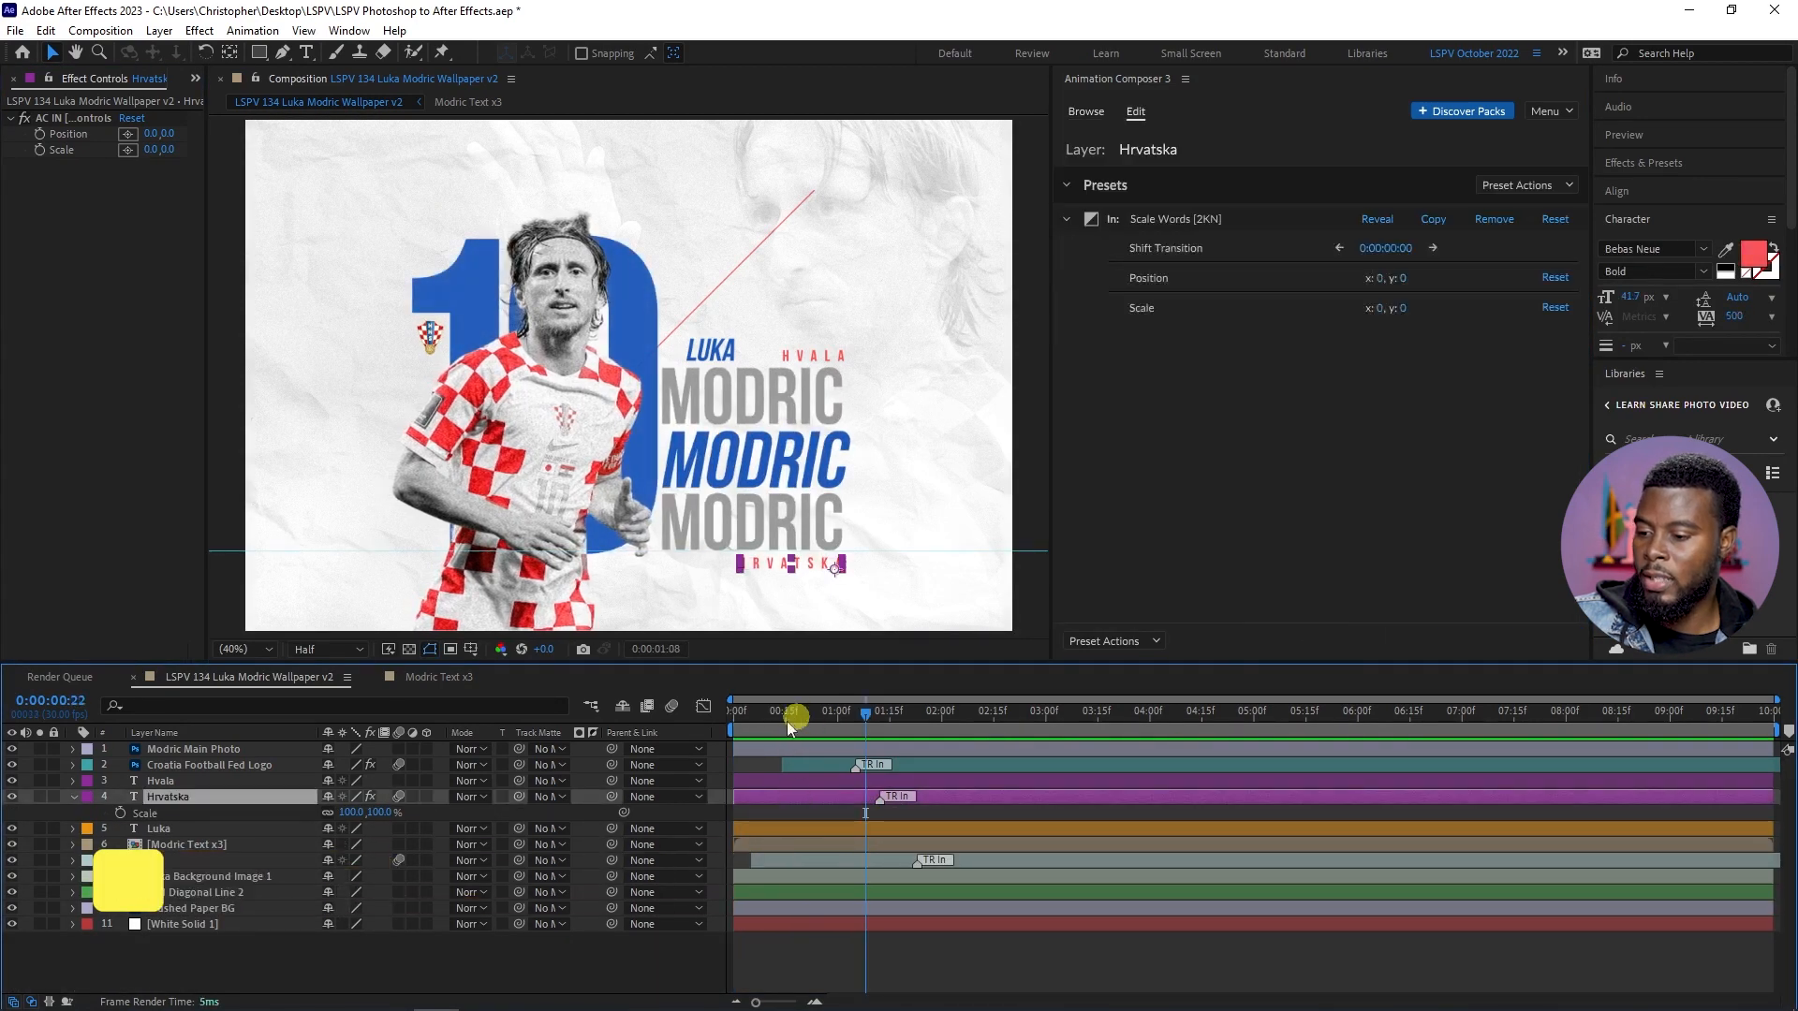
pyautogui.press('space')
# - Apply the Scale Words From End preset to the Hvala layer as an In transition
pyautogui.click(807, 783)
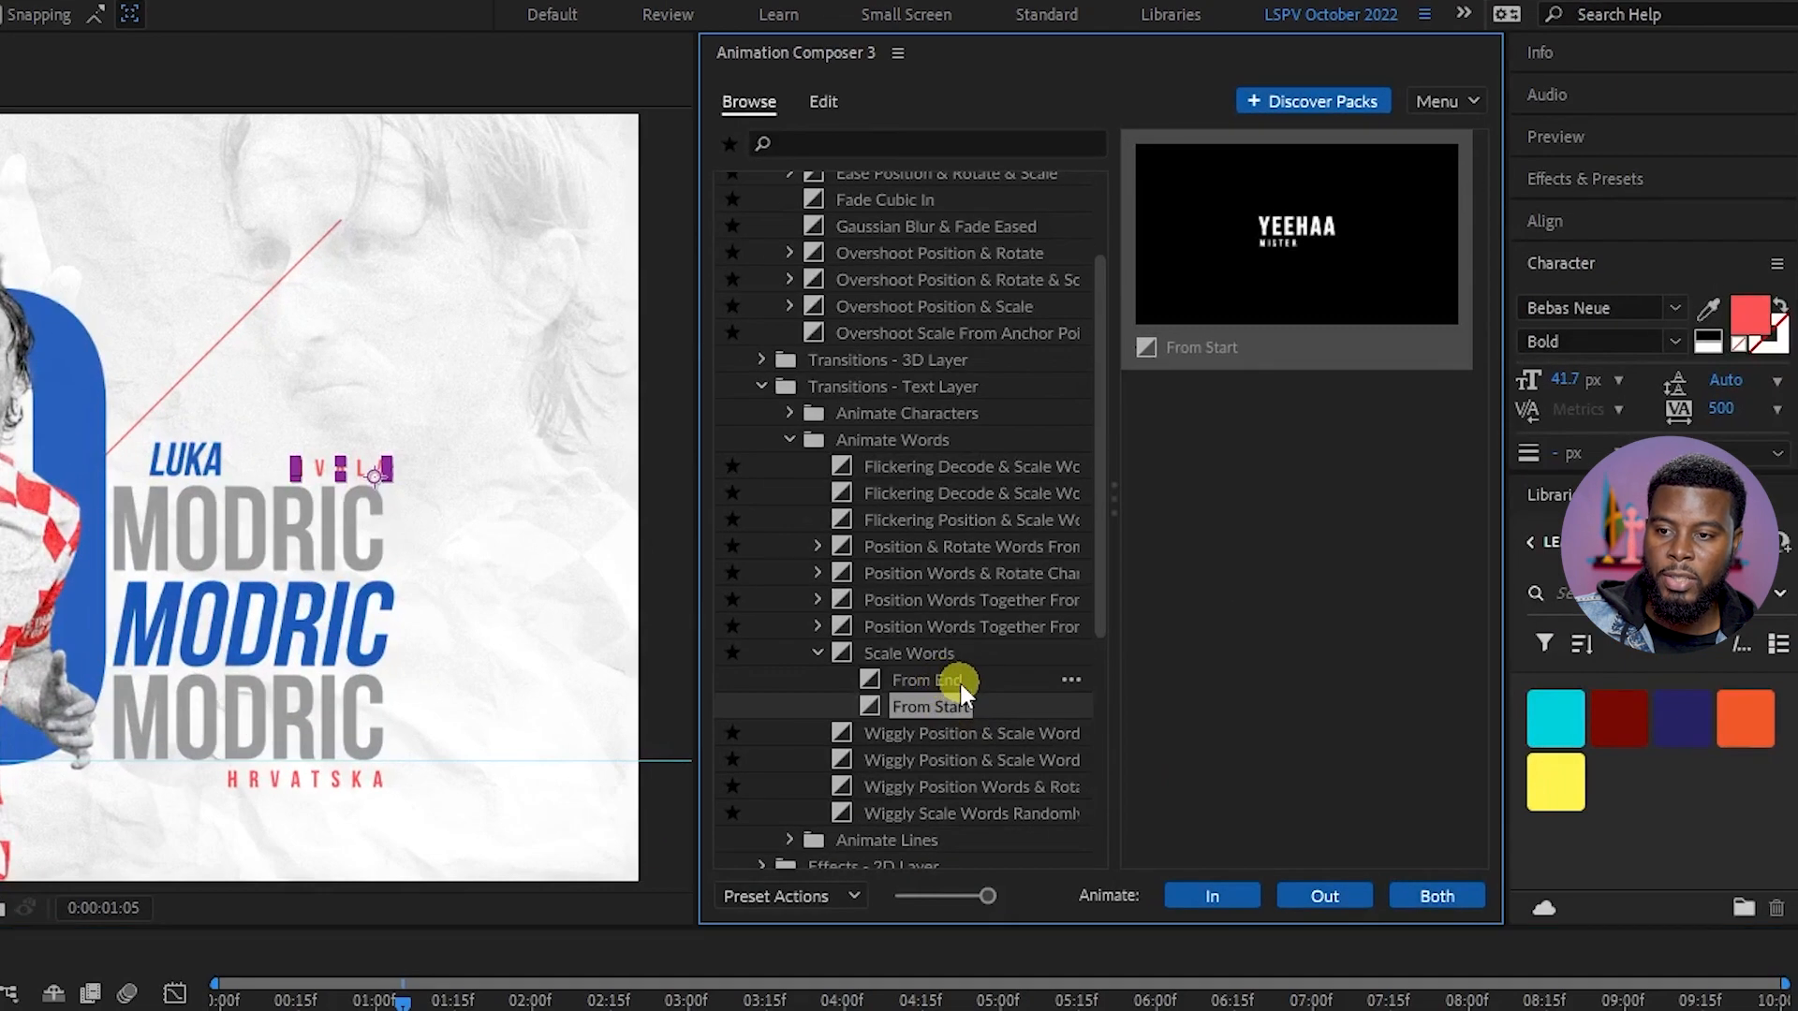
pyautogui.click(1218, 496)
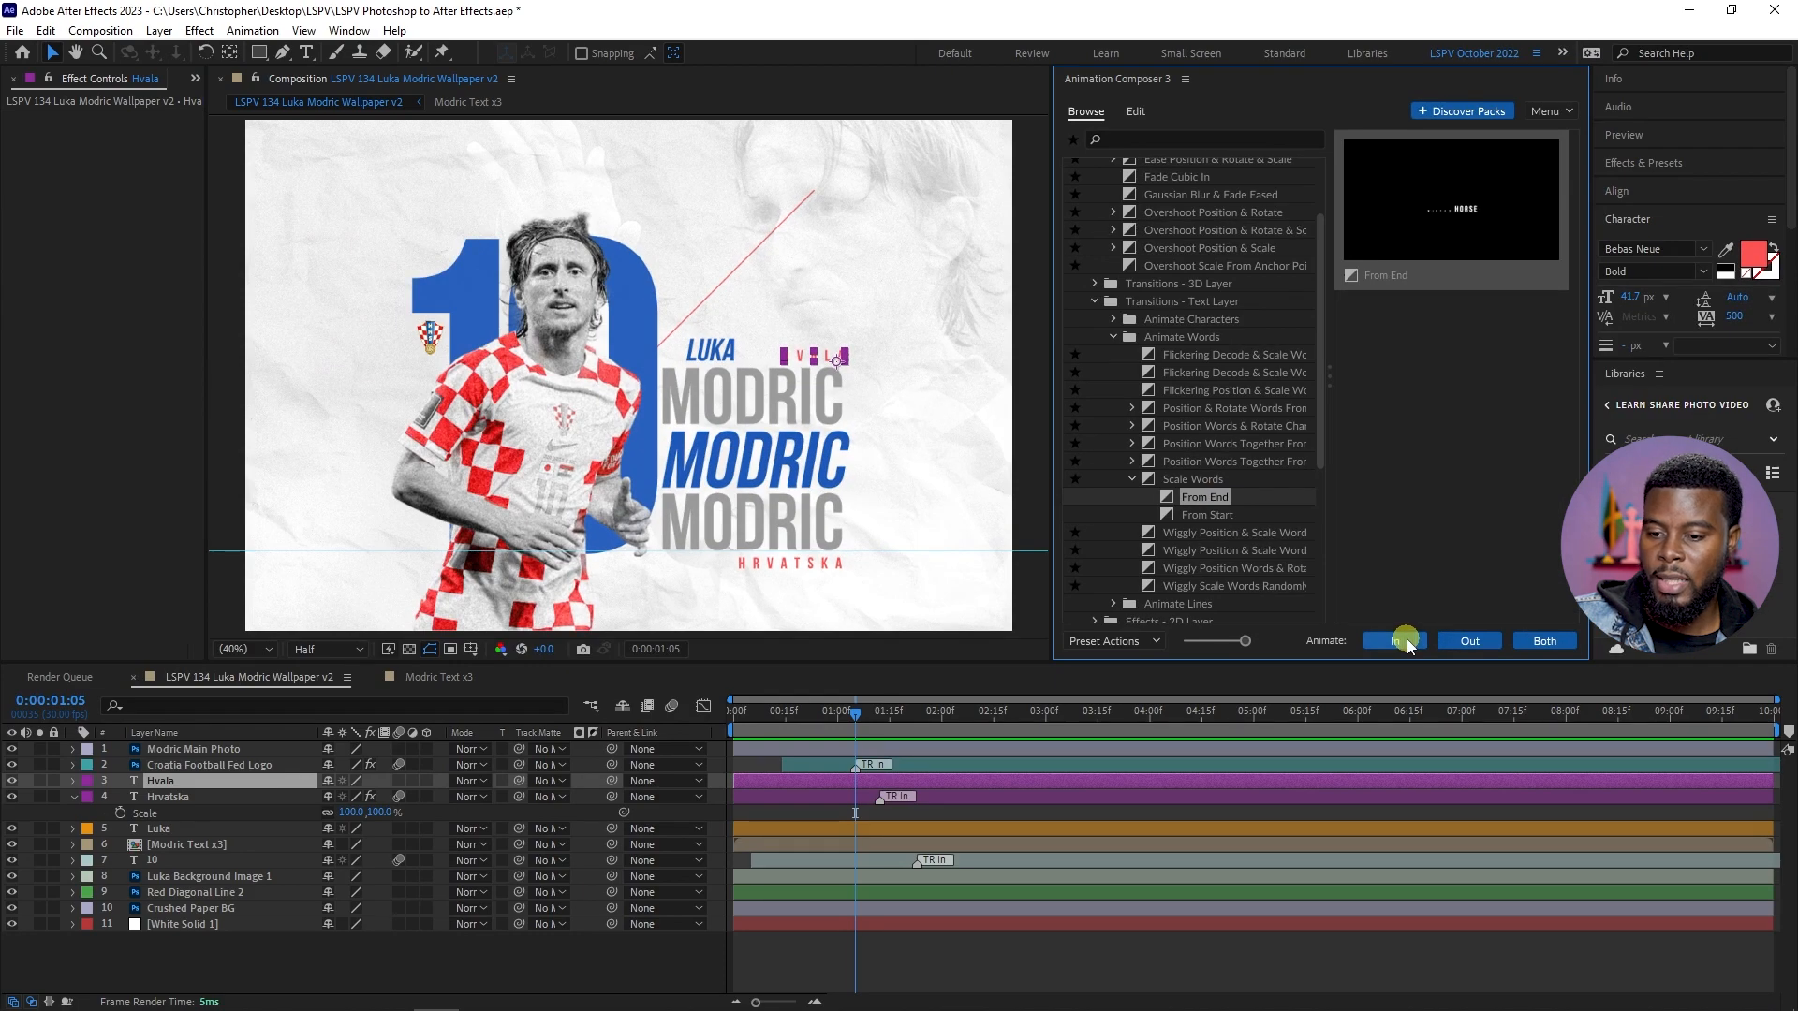
pyautogui.click(1395, 641)
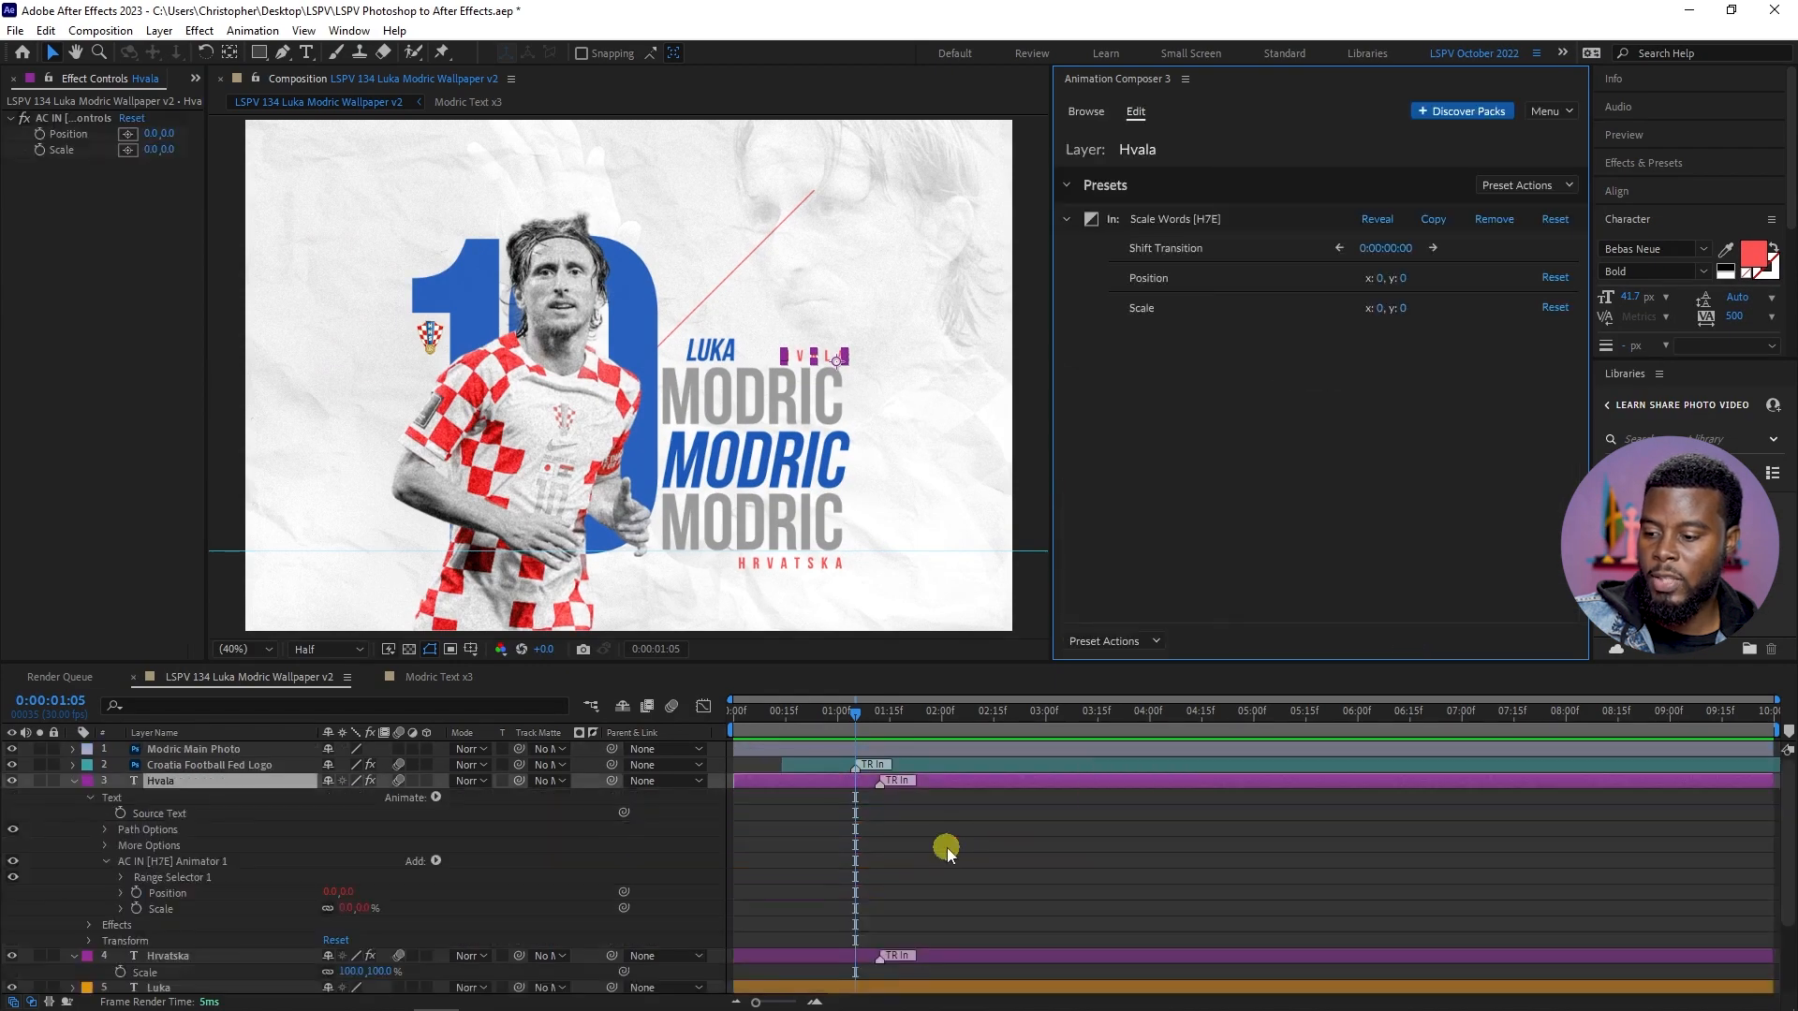
# - Play and scrub the composition from the start to check the Hvala and Hrvatska animations, and save the project
pyautogui.moveTo(766, 737); pyautogui.dragTo(676, 753)
pyautogui.press('space')
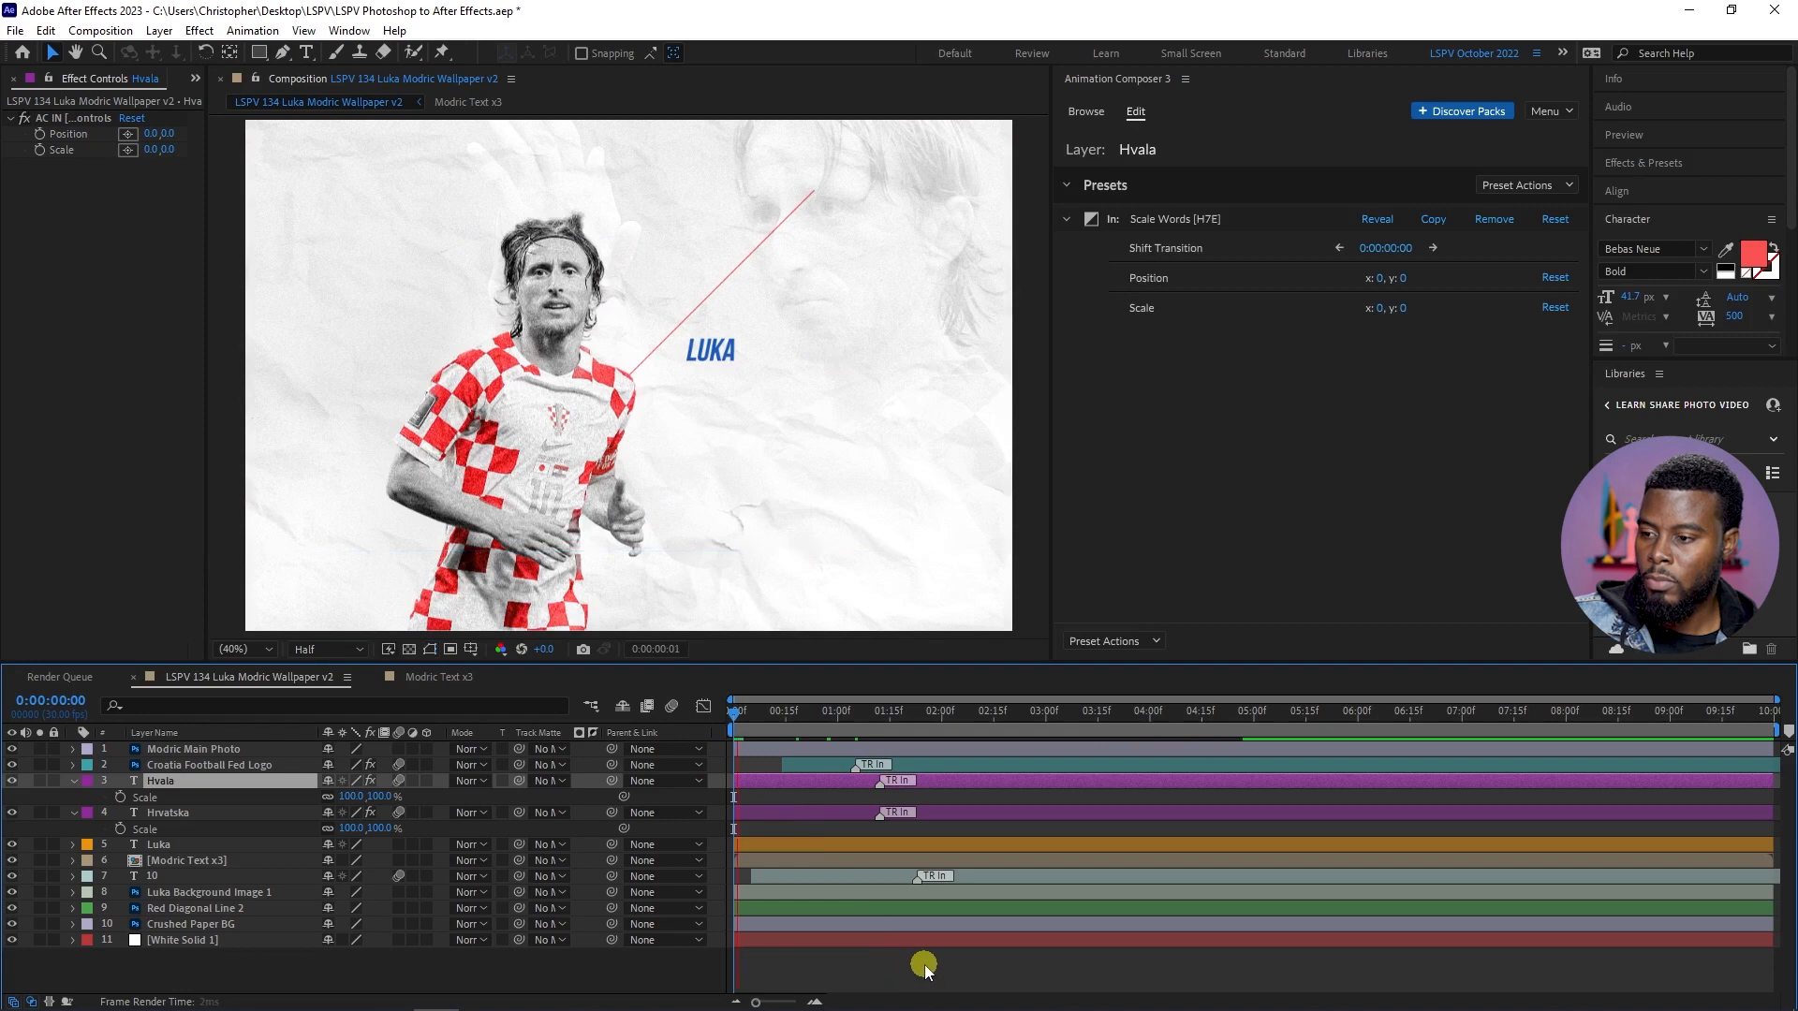
pyautogui.moveTo(829, 719); pyautogui.dragTo(730, 740)
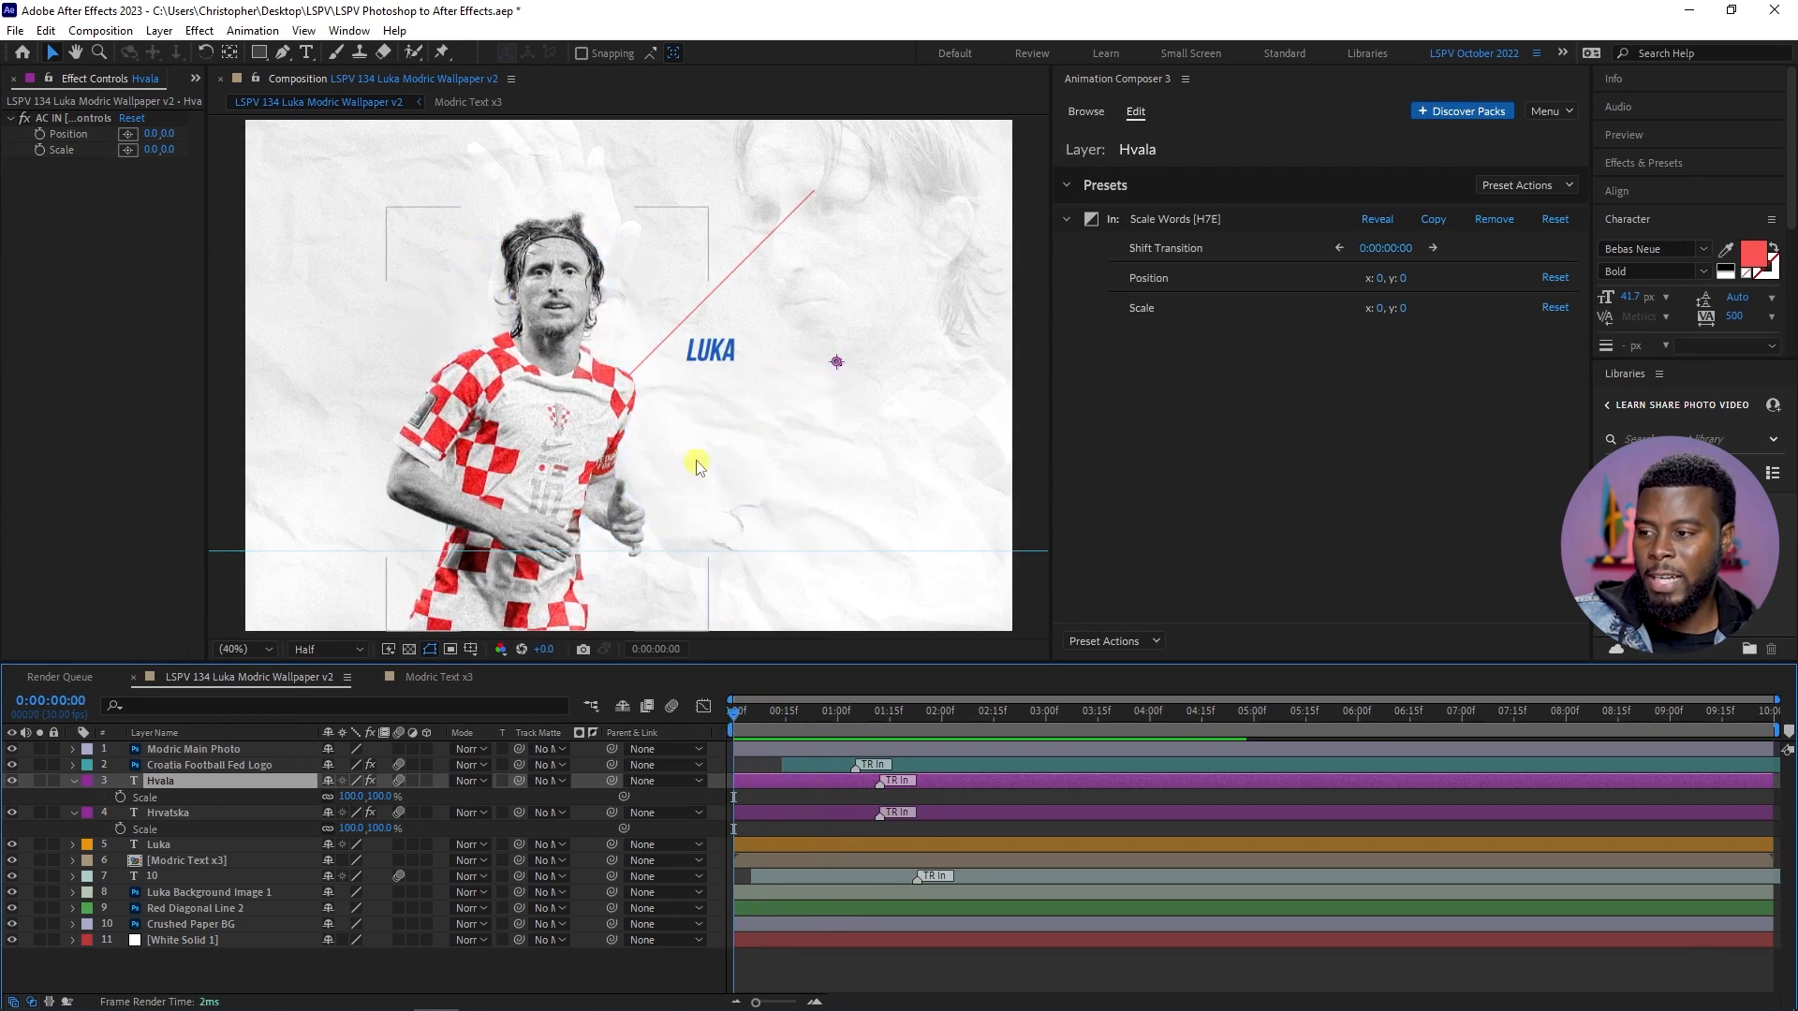
pyautogui.click(751, 715)
pyautogui.moveTo(751, 715); pyautogui.dragTo(904, 731)
pyautogui.hotkey('ctrl', 's')
pyautogui.click(982, 974)
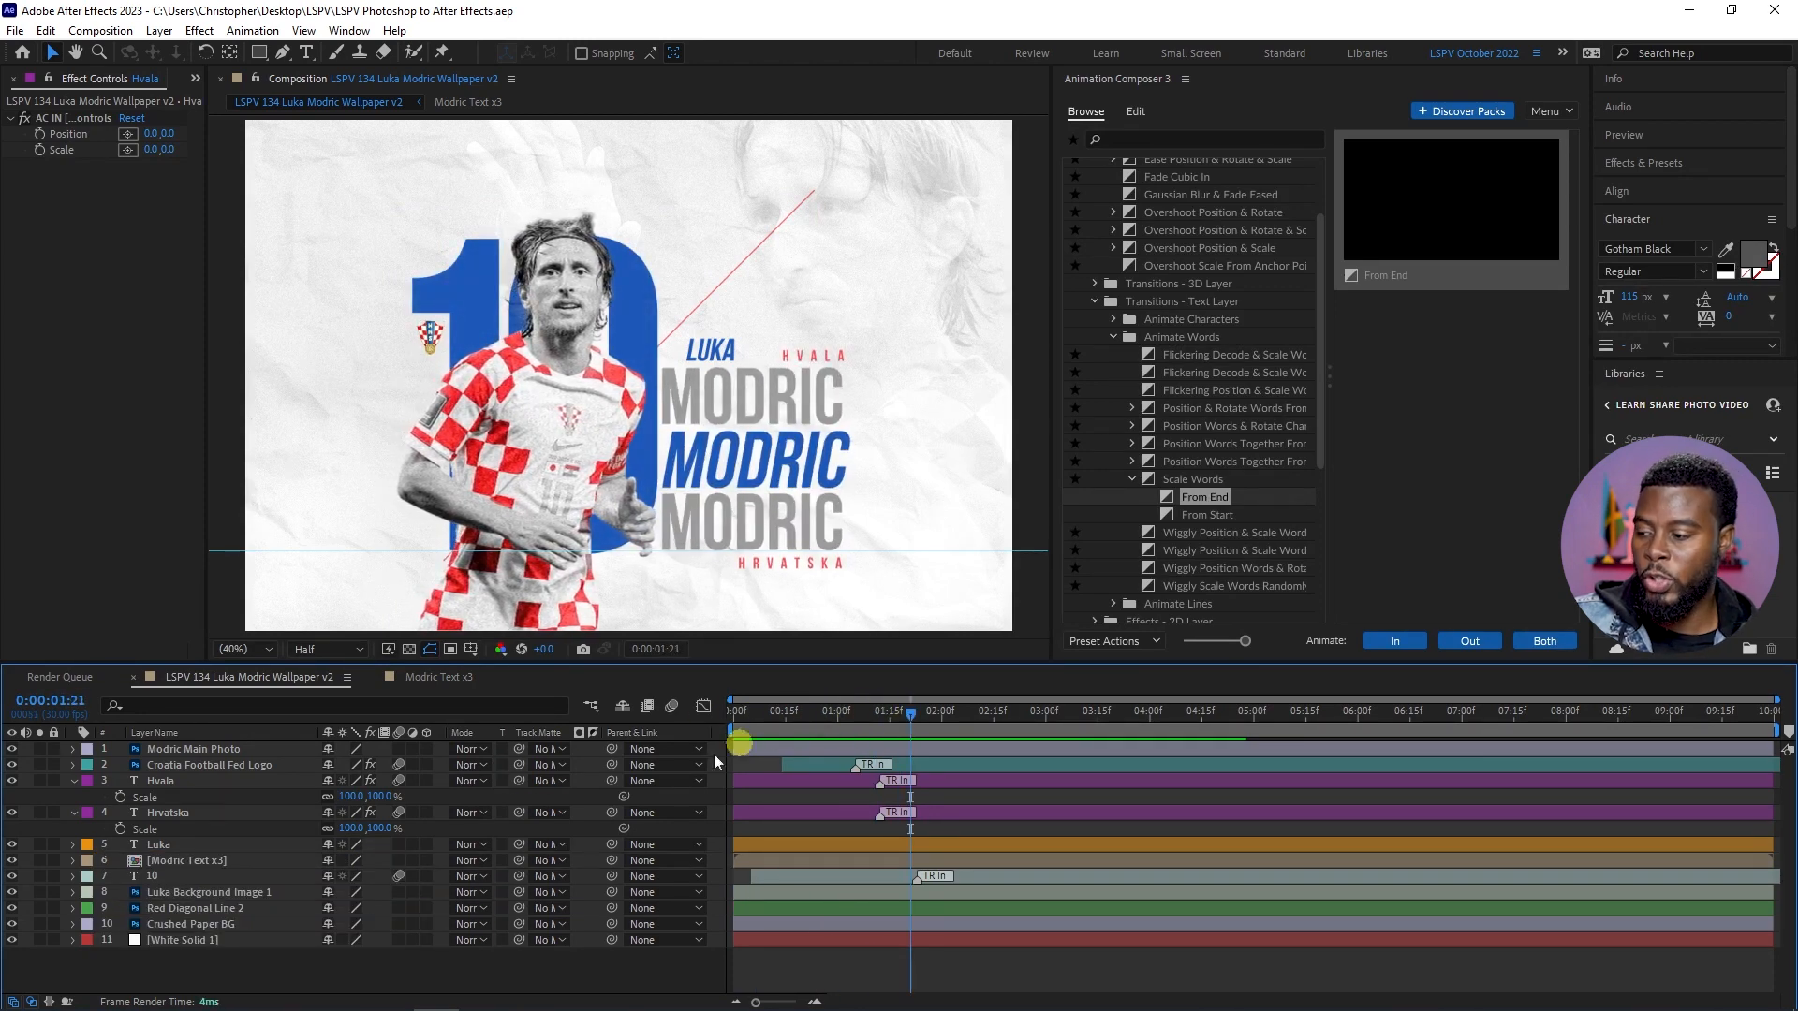
# - Add a Position keyframe to the Luka text layer at 0:00:01:15
pyautogui.click(159, 845)
pyautogui.click(841, 734)
pyautogui.moveTo(841, 734); pyautogui.dragTo(888, 735)
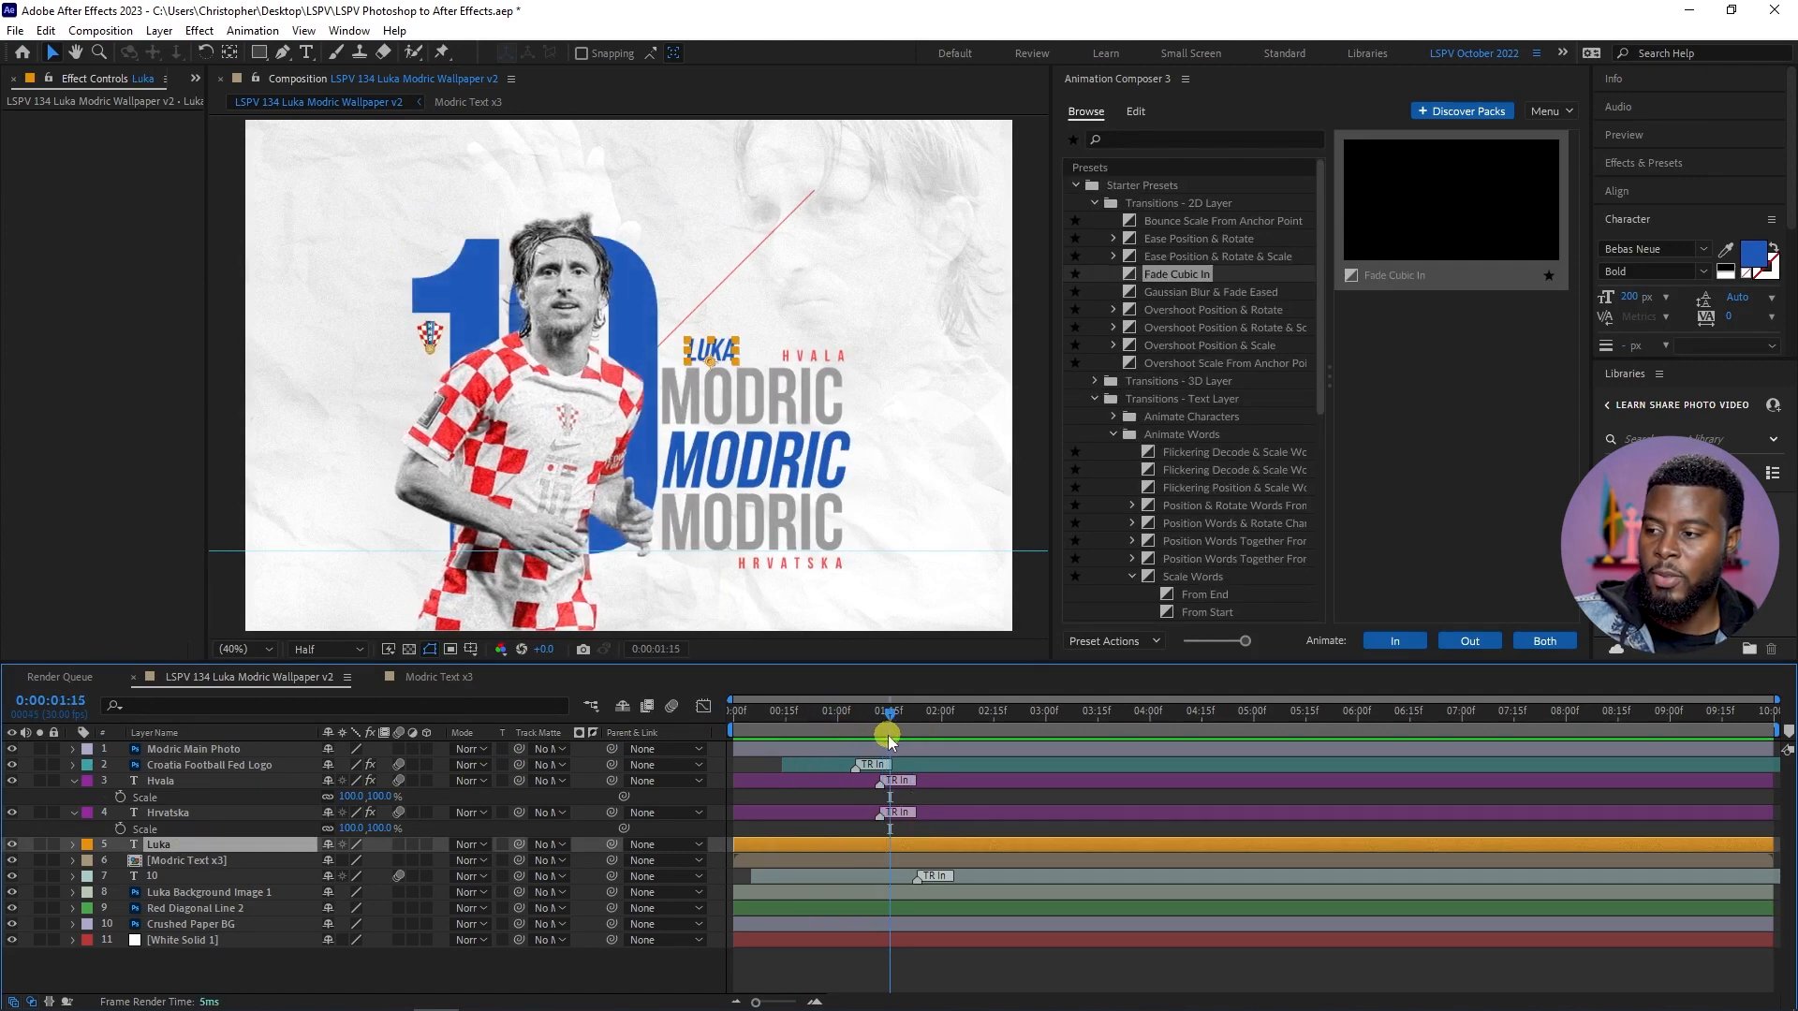
pyautogui.press('p')
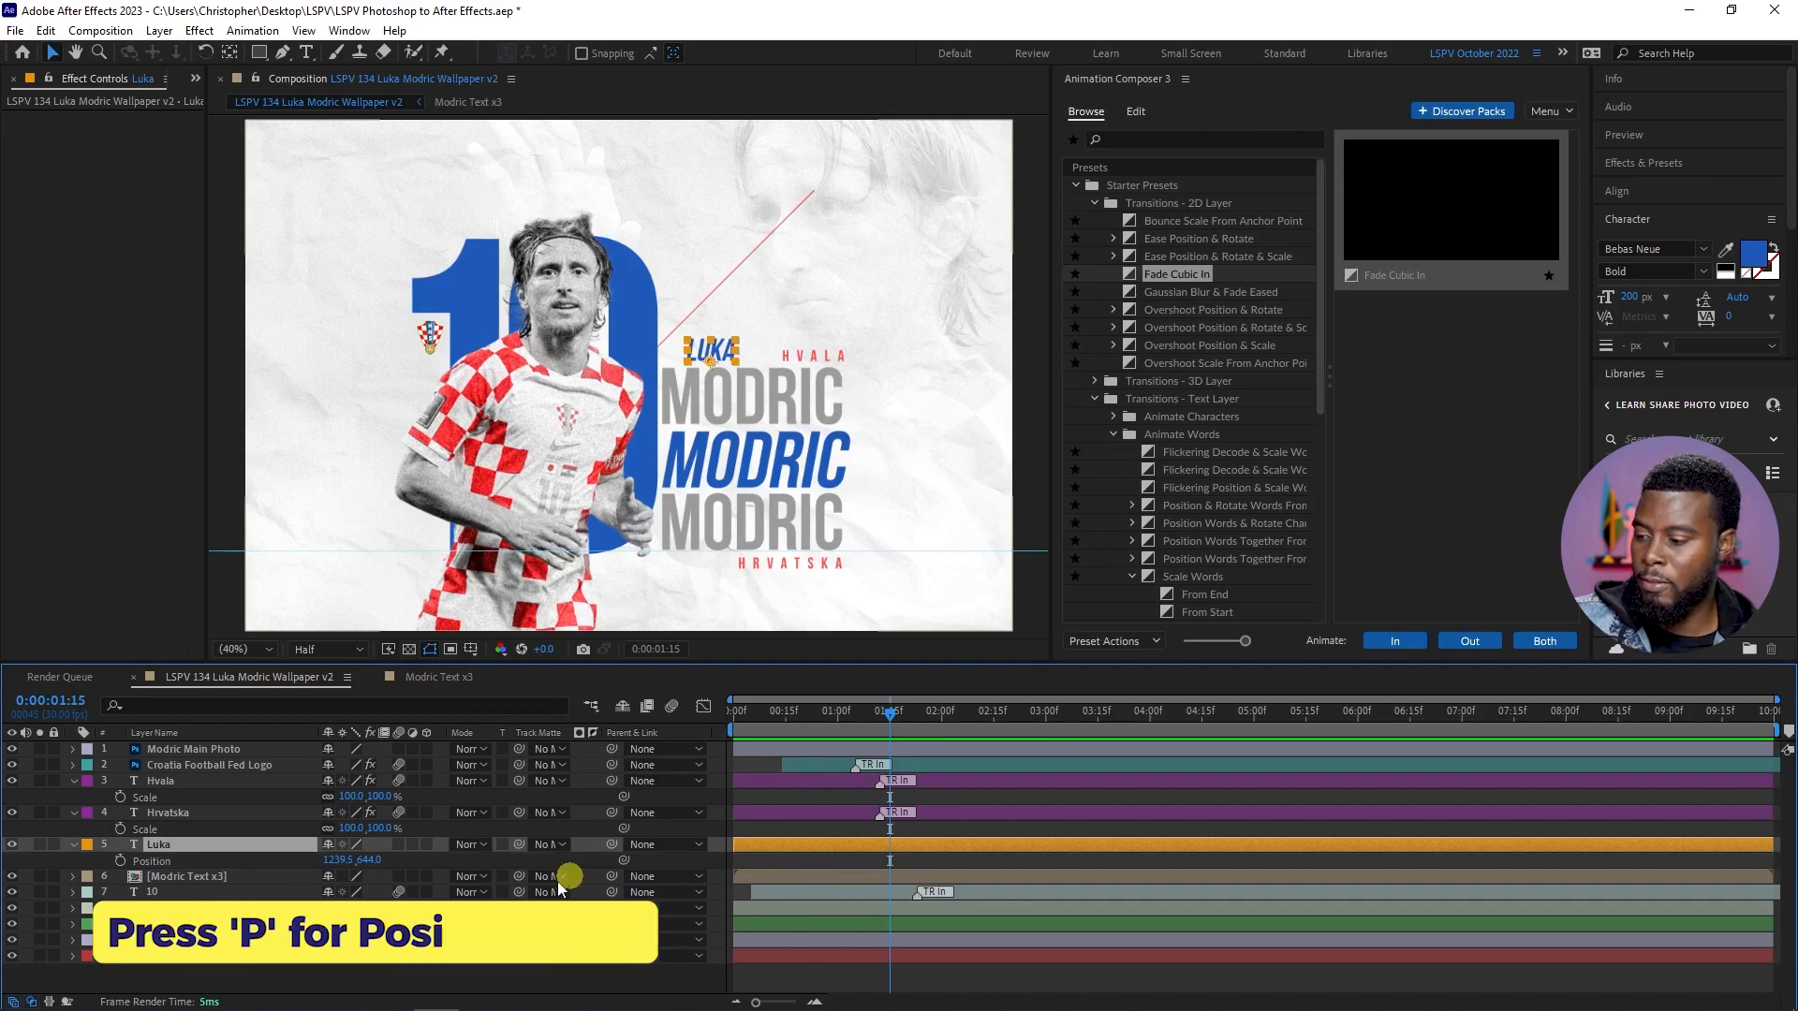
pyautogui.click(120, 861)
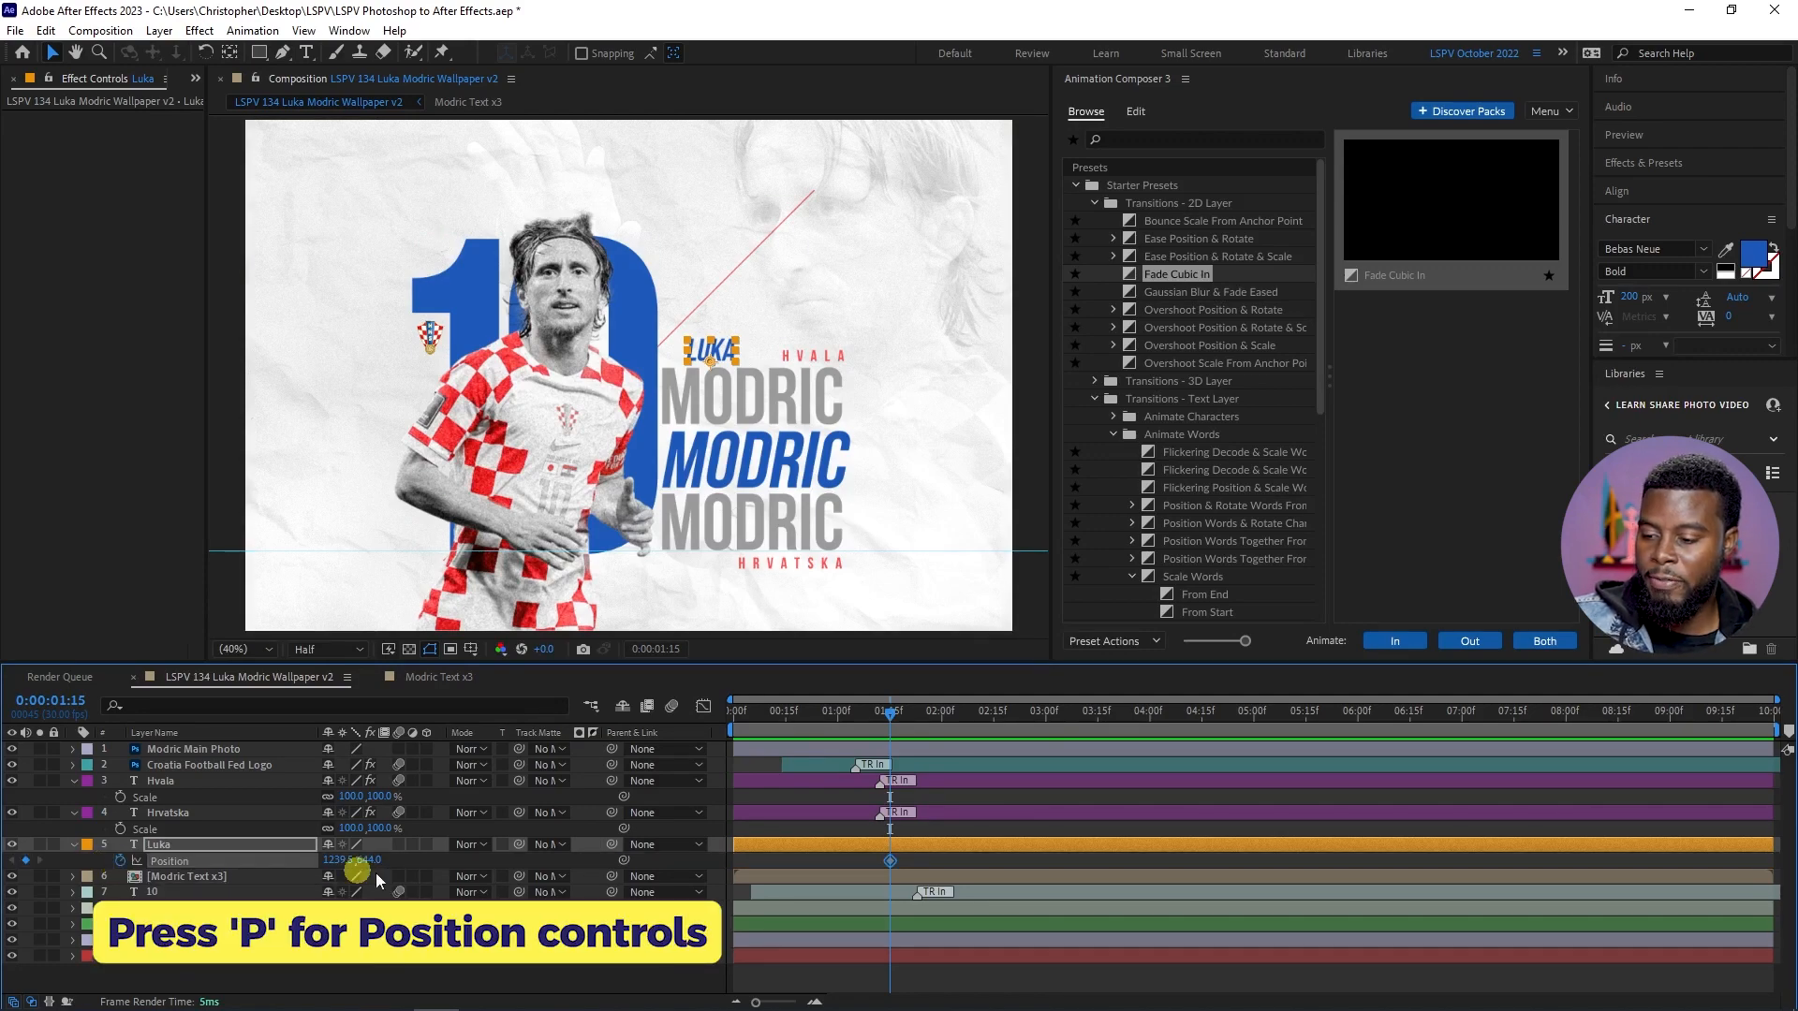
# - Move Luka's Position keyframe back to one second and slide the whole layer so it starts at 0:00:01:16
pyautogui.click(889, 861)
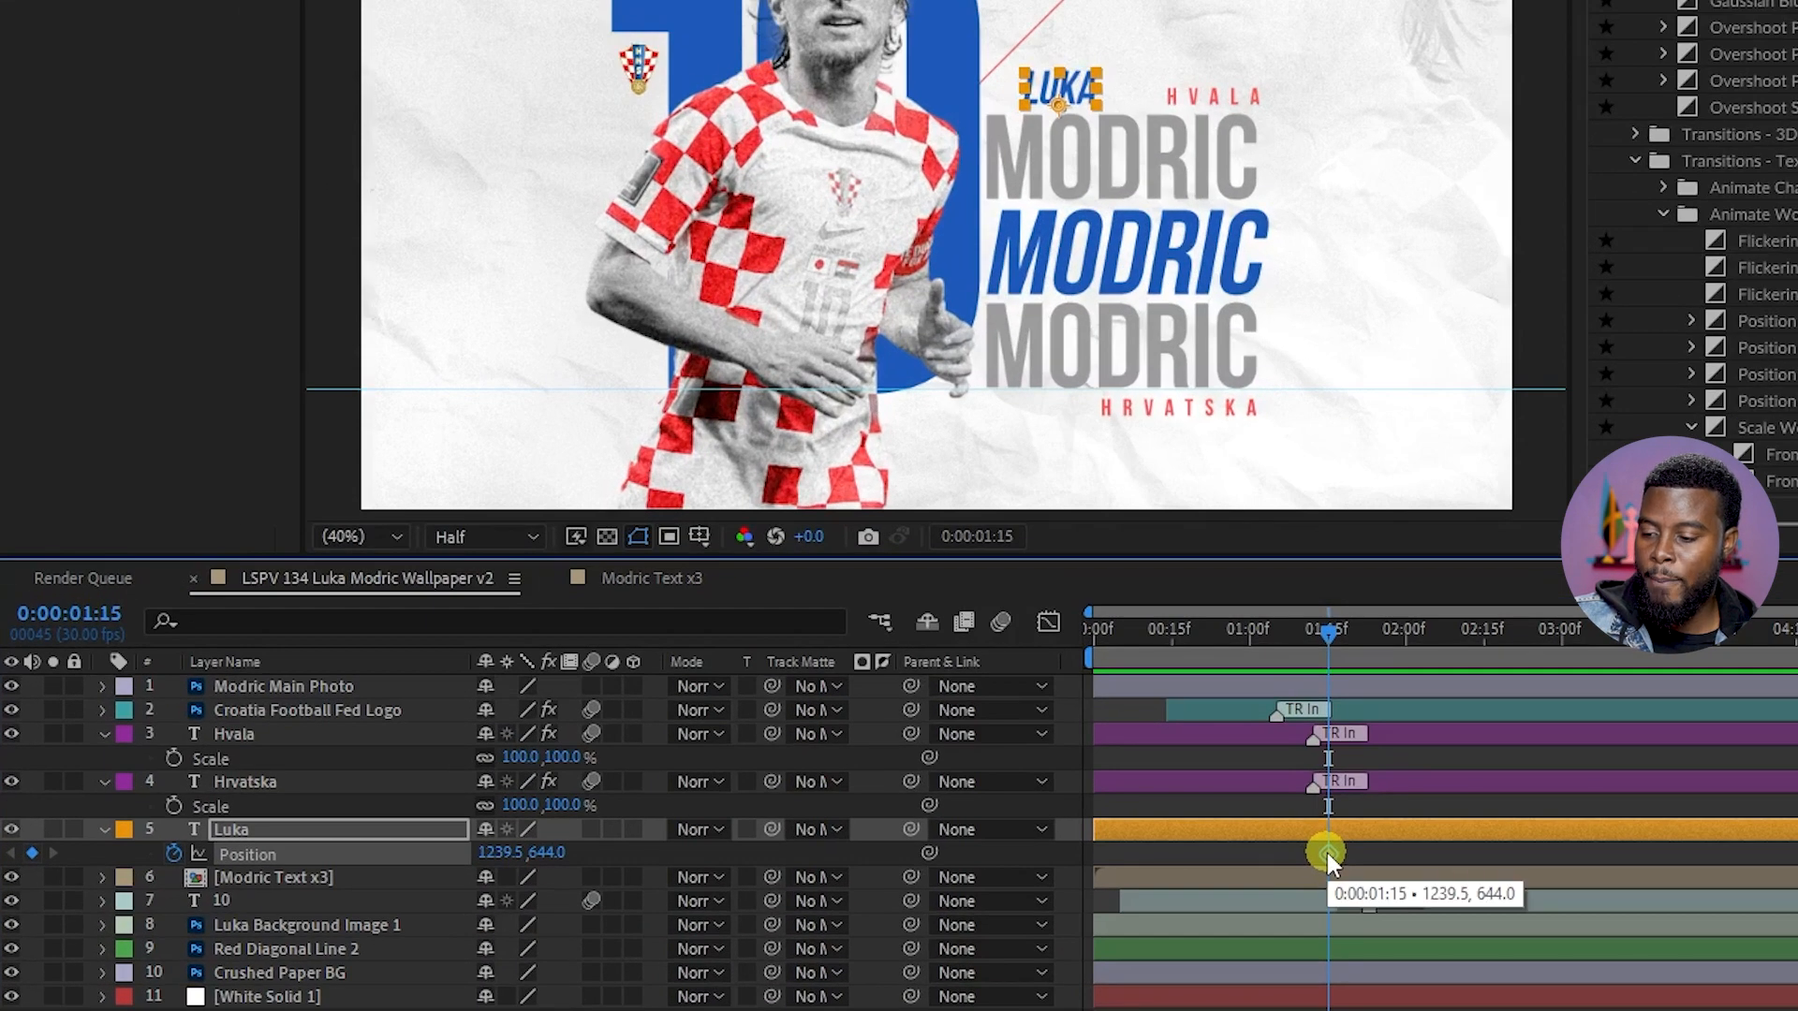
pyautogui.moveTo(1300, 855); pyautogui.dragTo(1249, 846)
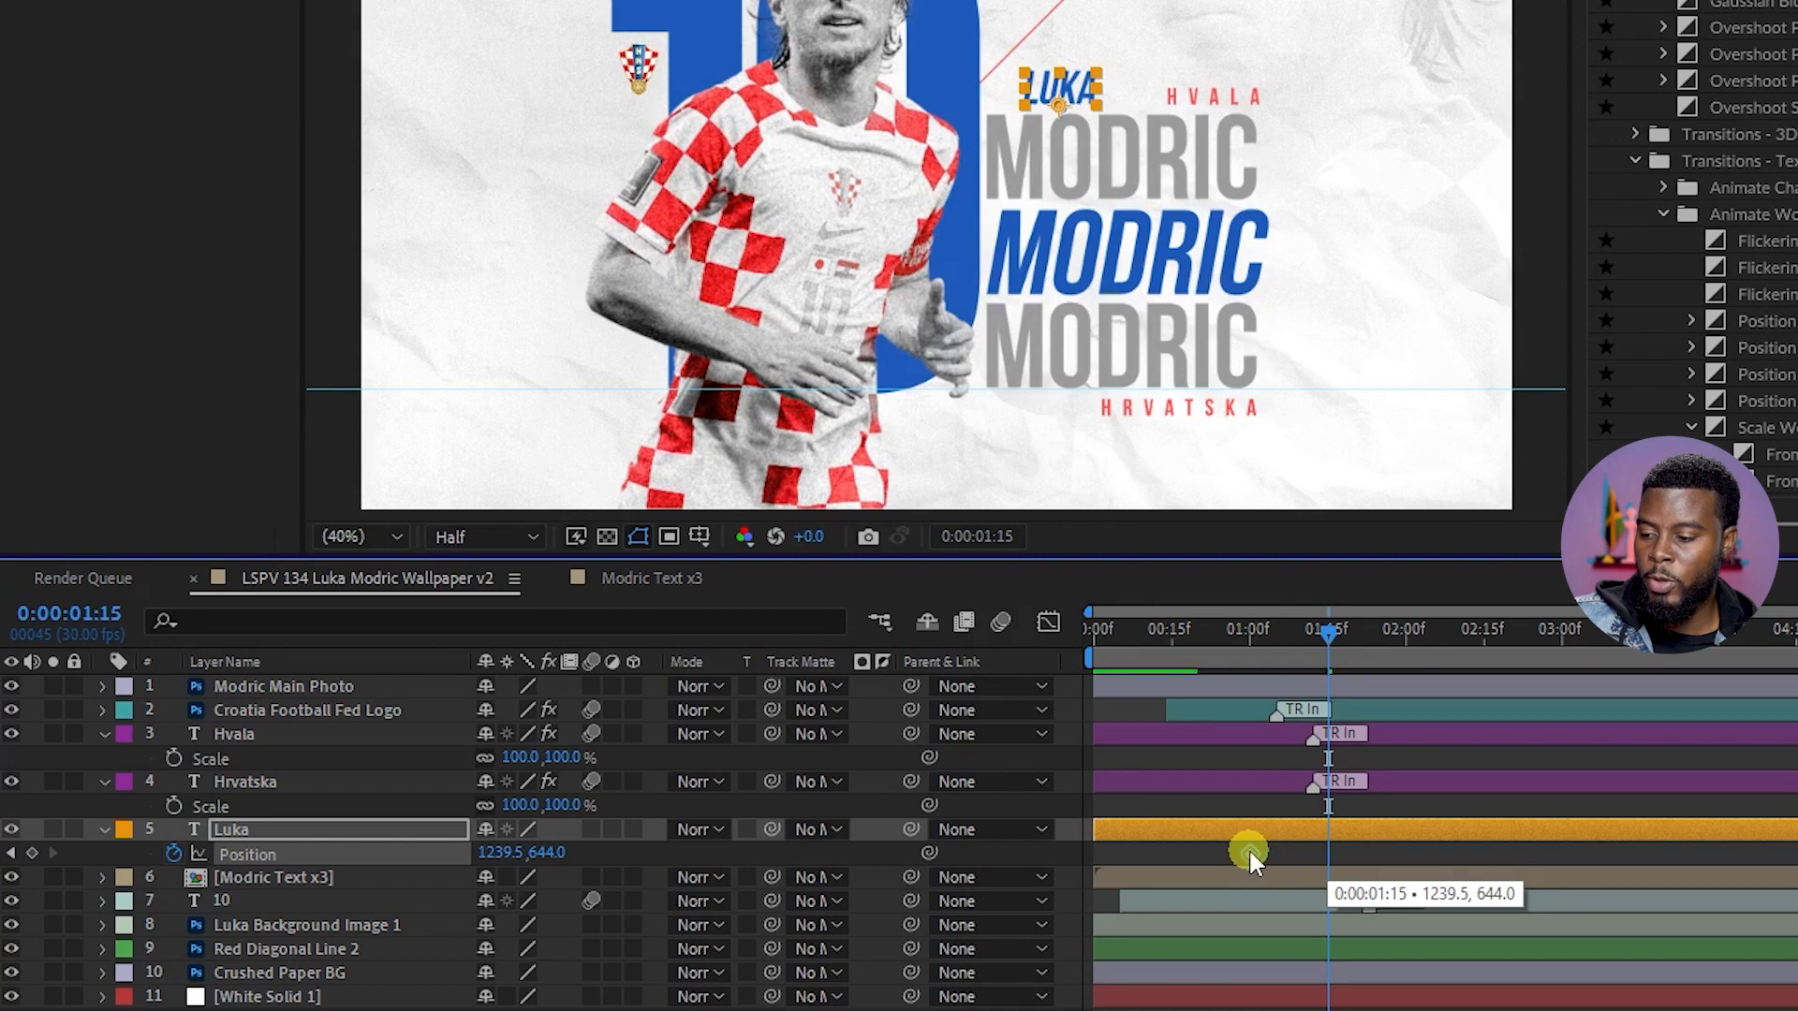
pyautogui.click(1227, 637)
pyautogui.moveTo(1203, 655); pyautogui.dragTo(1142, 650)
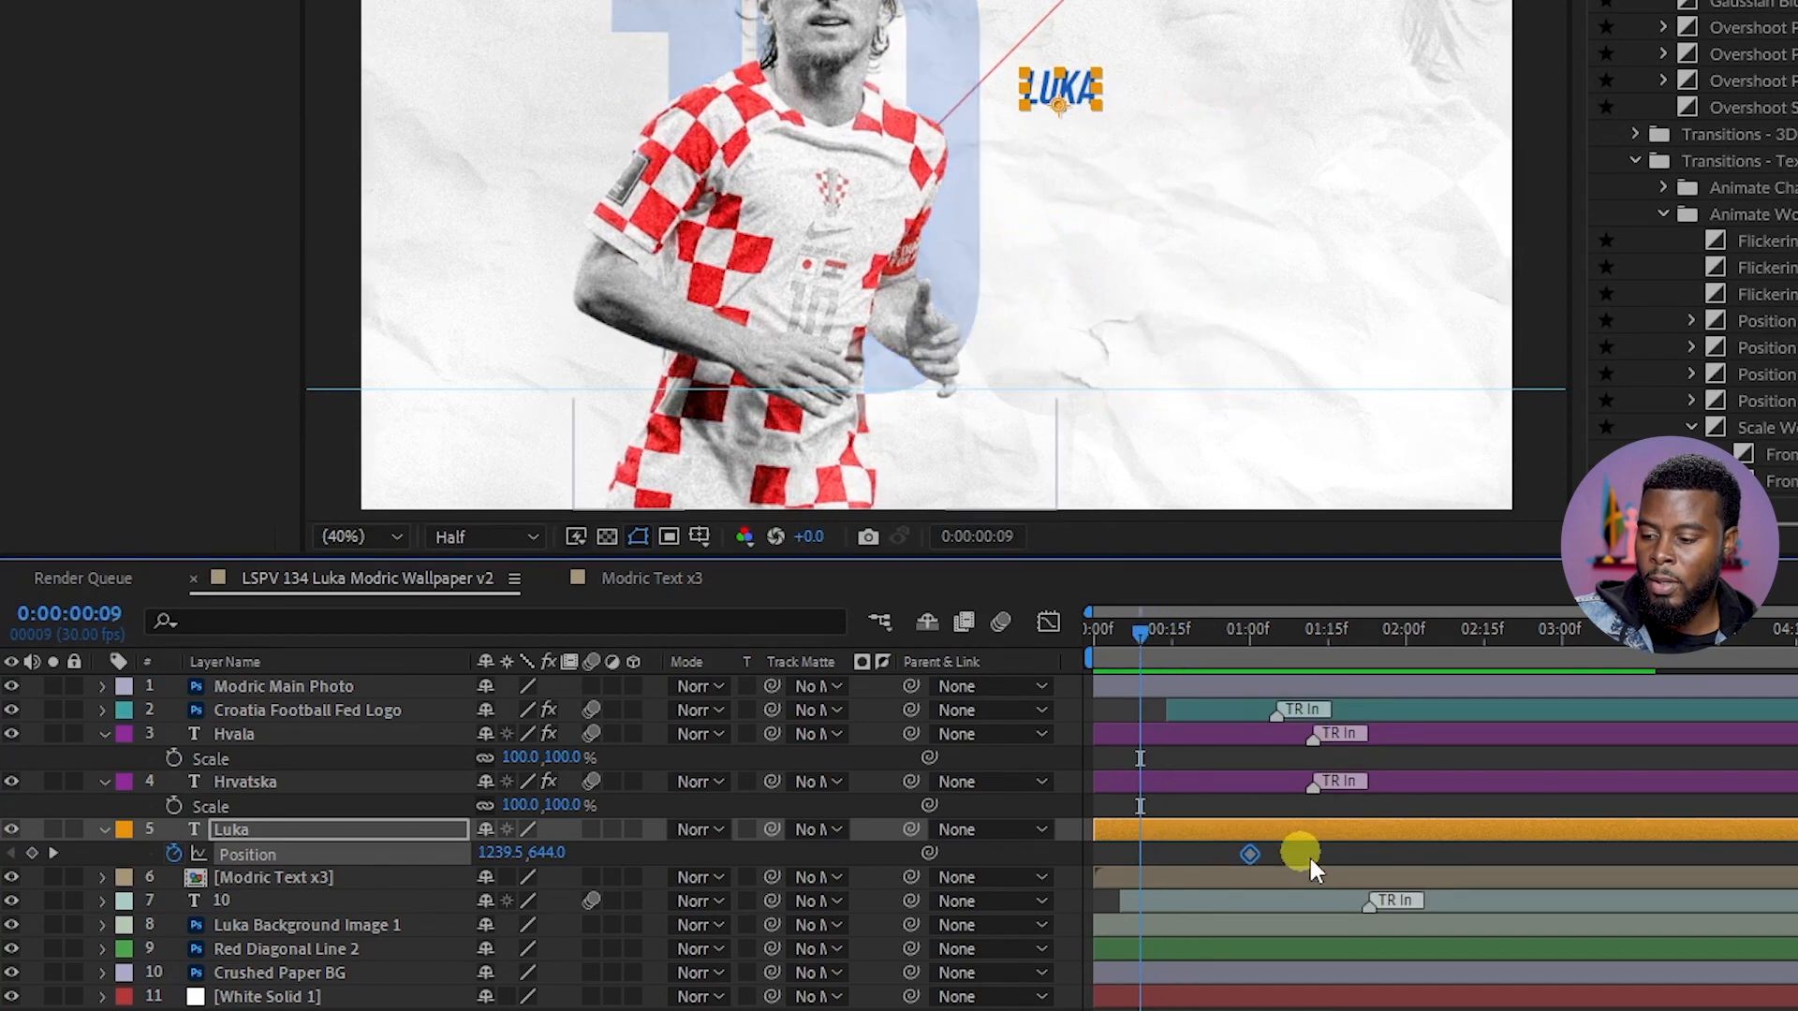
pyautogui.moveTo(1343, 830); pyautogui.dragTo(1452, 829)
pyautogui.moveTo(1169, 633); pyautogui.dragTo(1334, 649)
pyautogui.moveTo(1453, 835); pyautogui.dragTo(1532, 834)
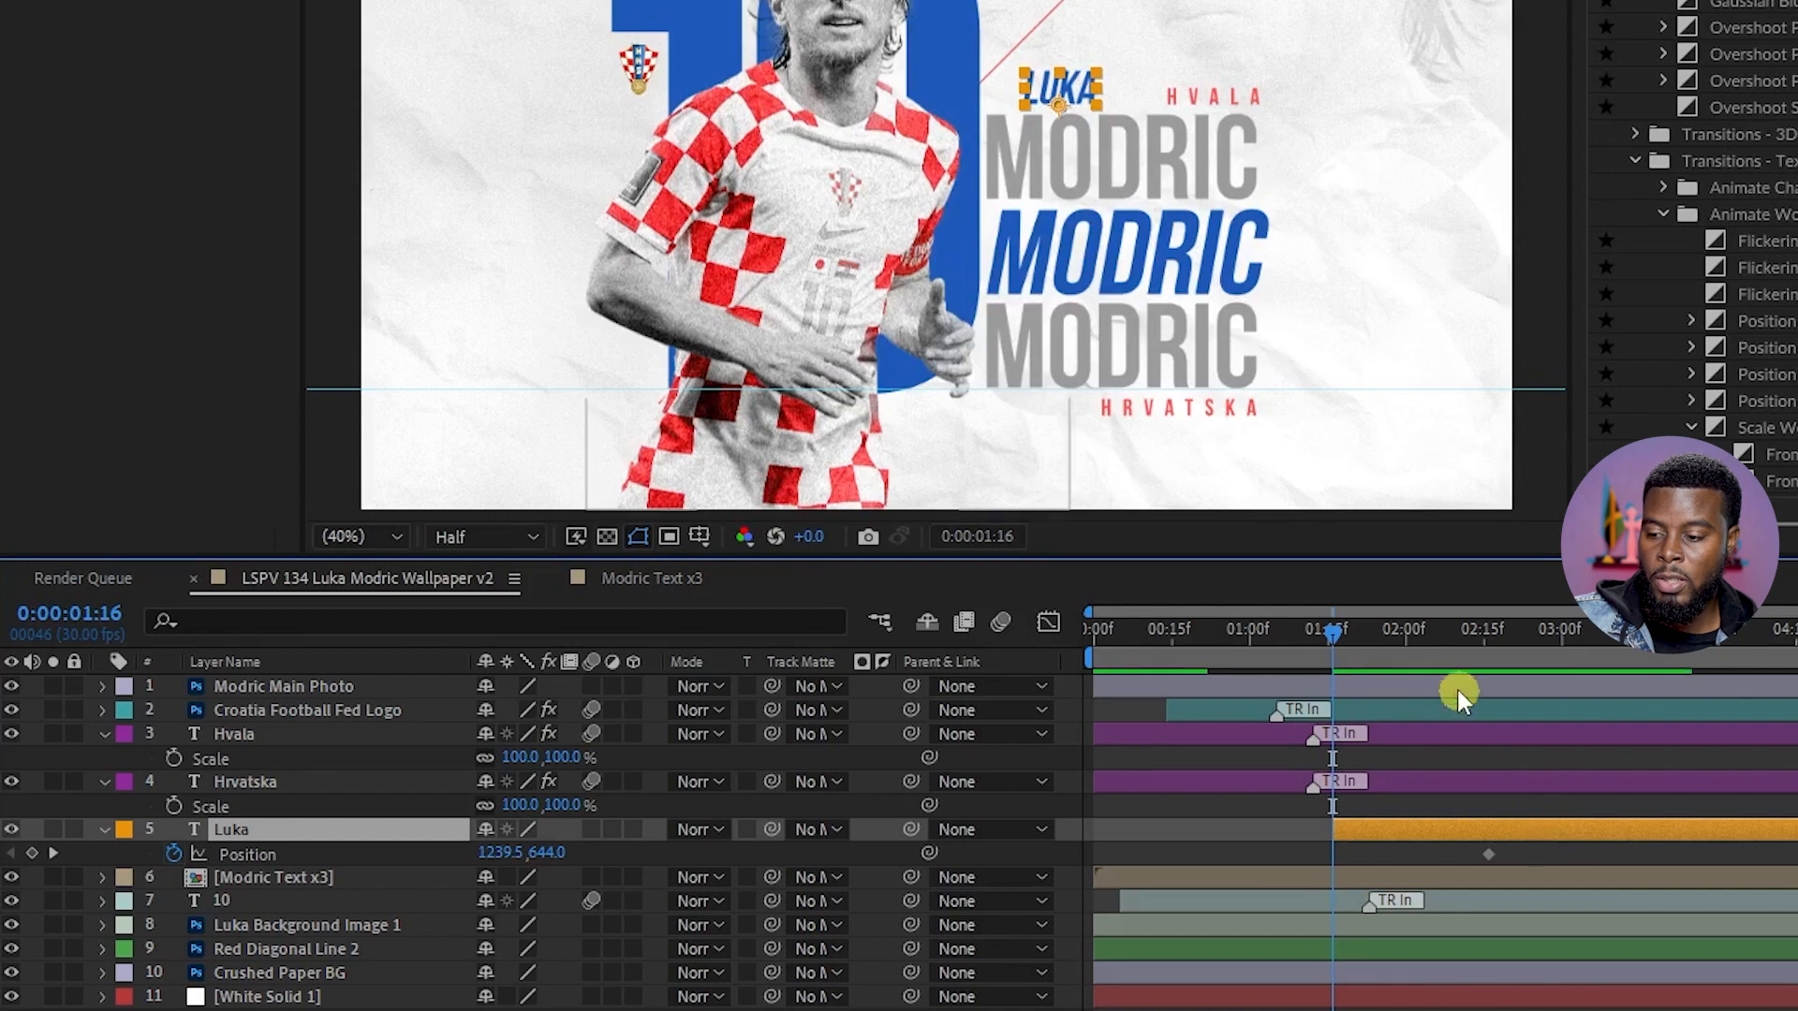
# - At 0:00:02:02, shift the Luka text left behind the player to Position 1024.5, 644.0, adding a starting keyframe
pyautogui.click(1467, 648)
pyautogui.moveTo(1470, 650); pyautogui.dragTo(1493, 652)
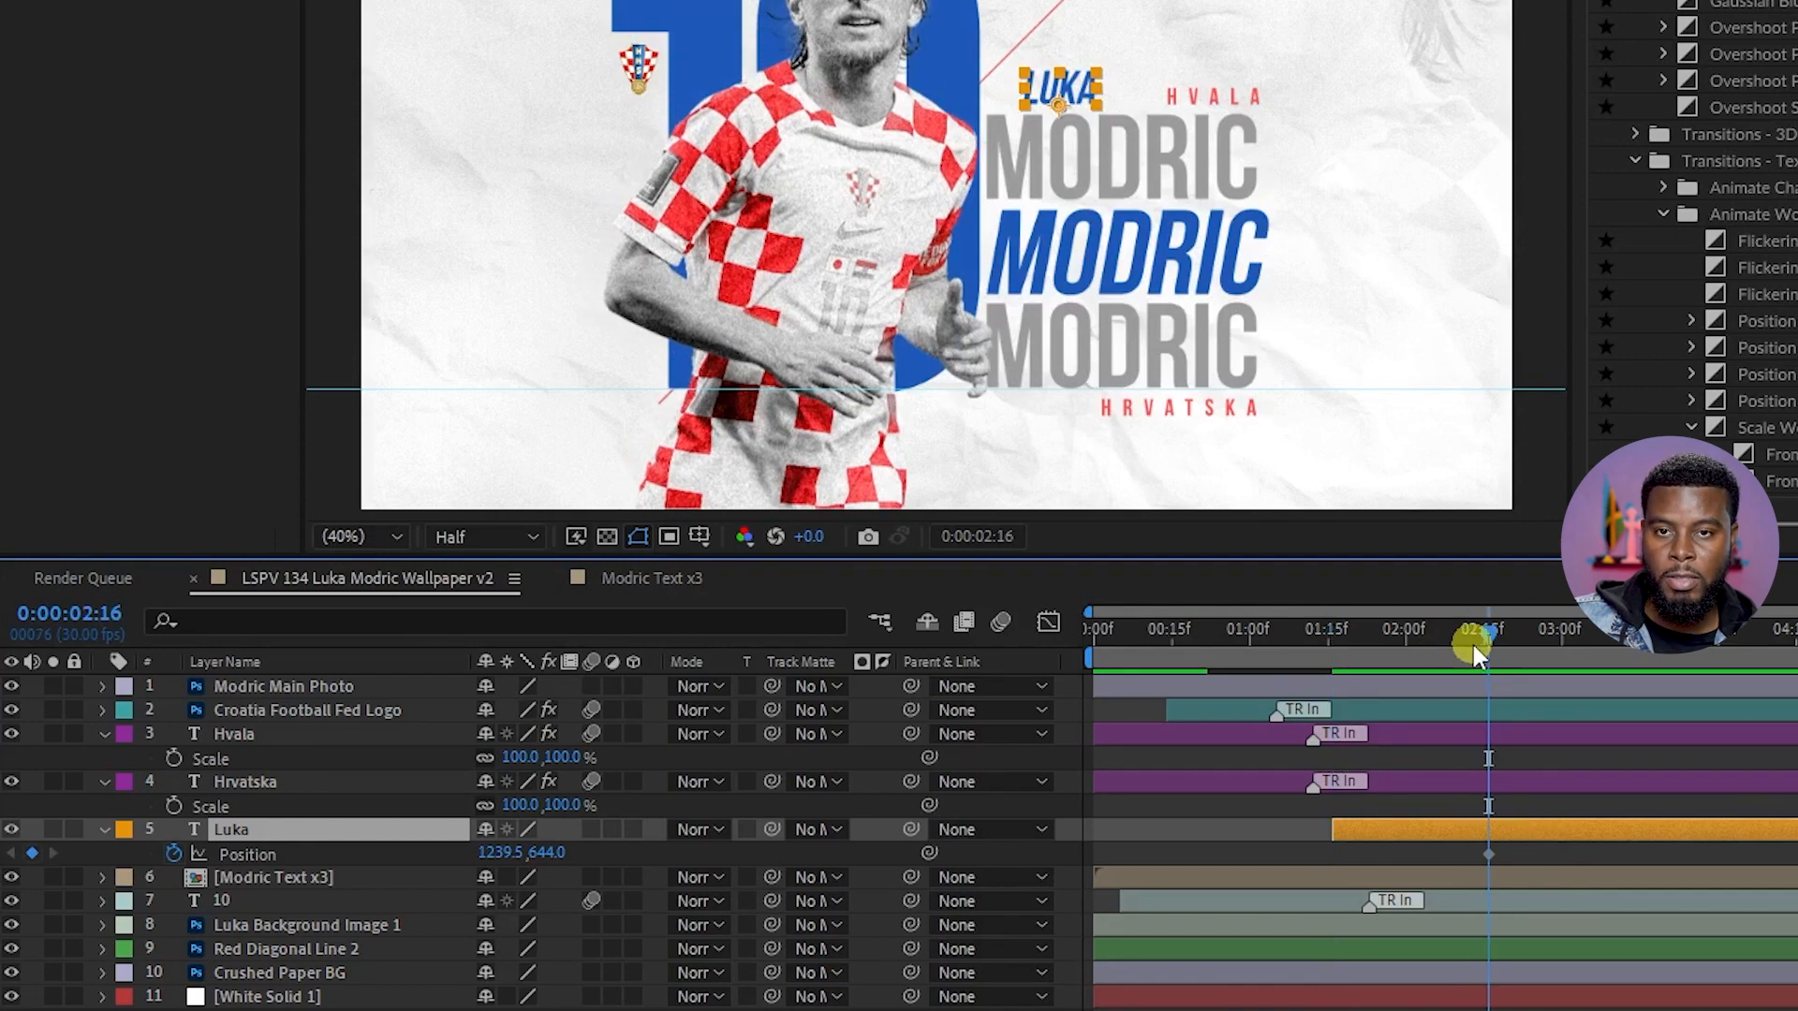
pyautogui.moveTo(1487, 641); pyautogui.dragTo(1417, 640)
pyautogui.moveTo(493, 850); pyautogui.dragTo(196, 852)
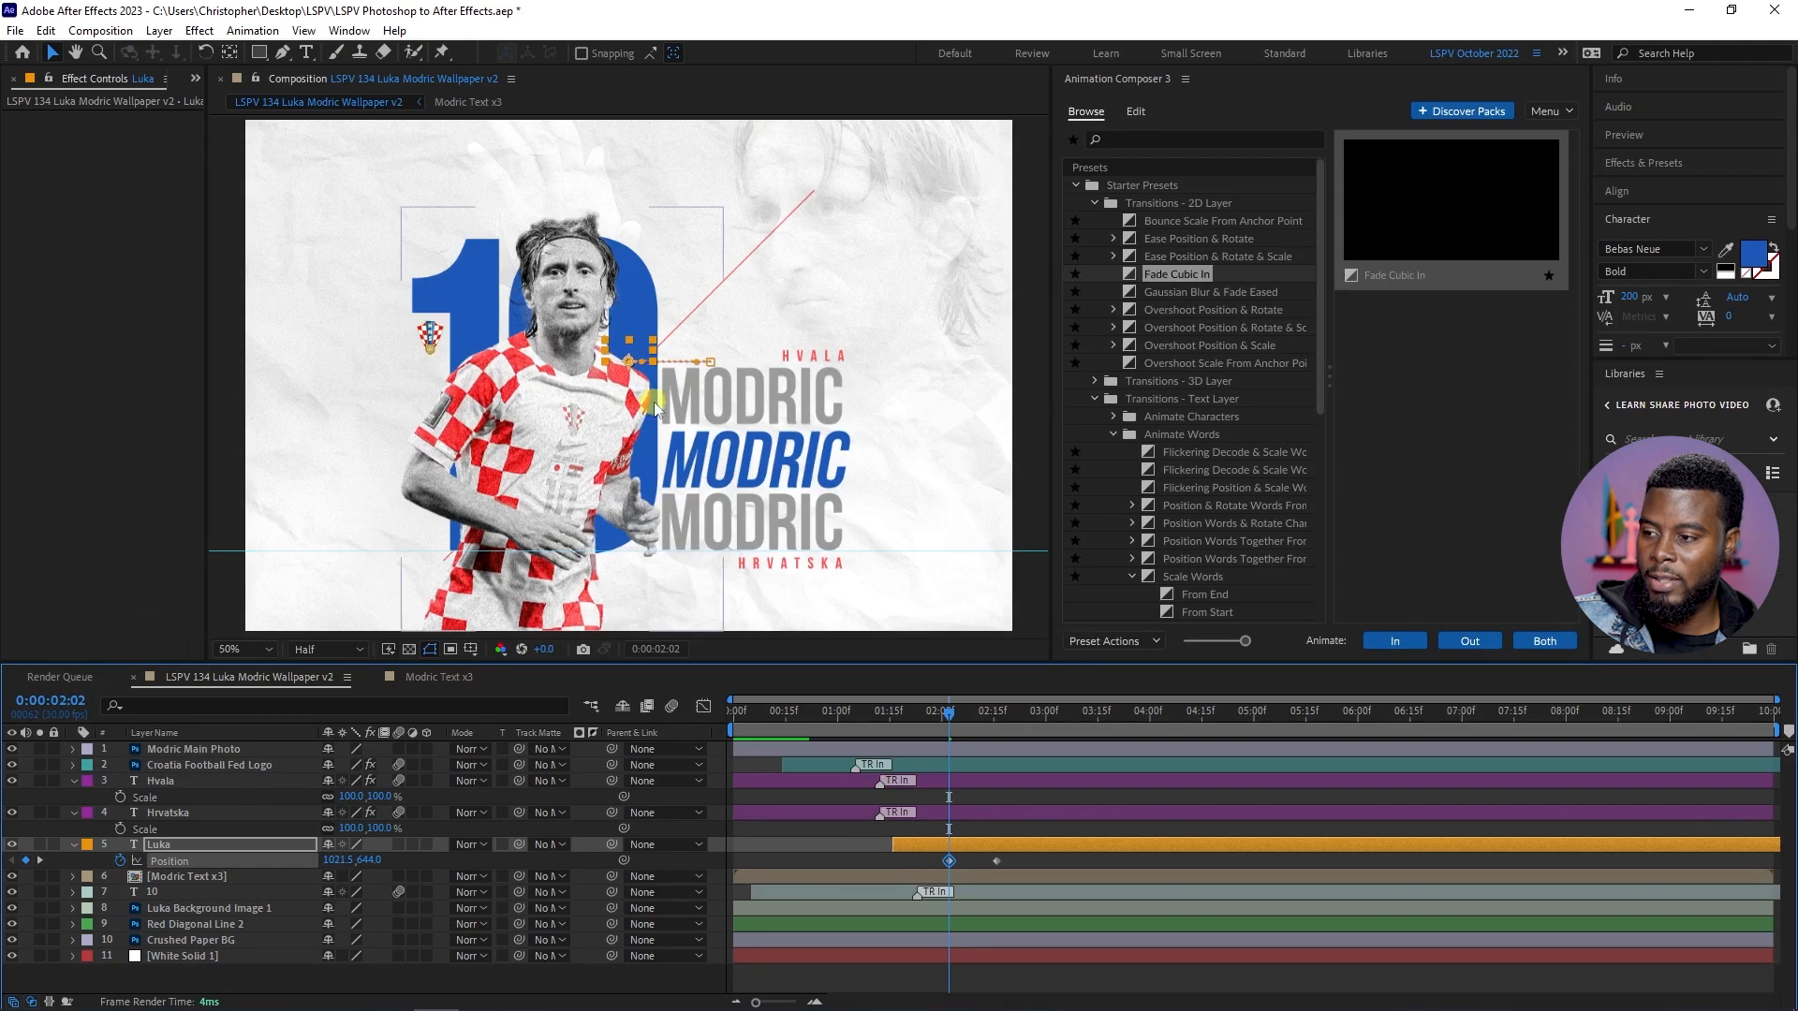
pyautogui.scroll(2, 654, 406)
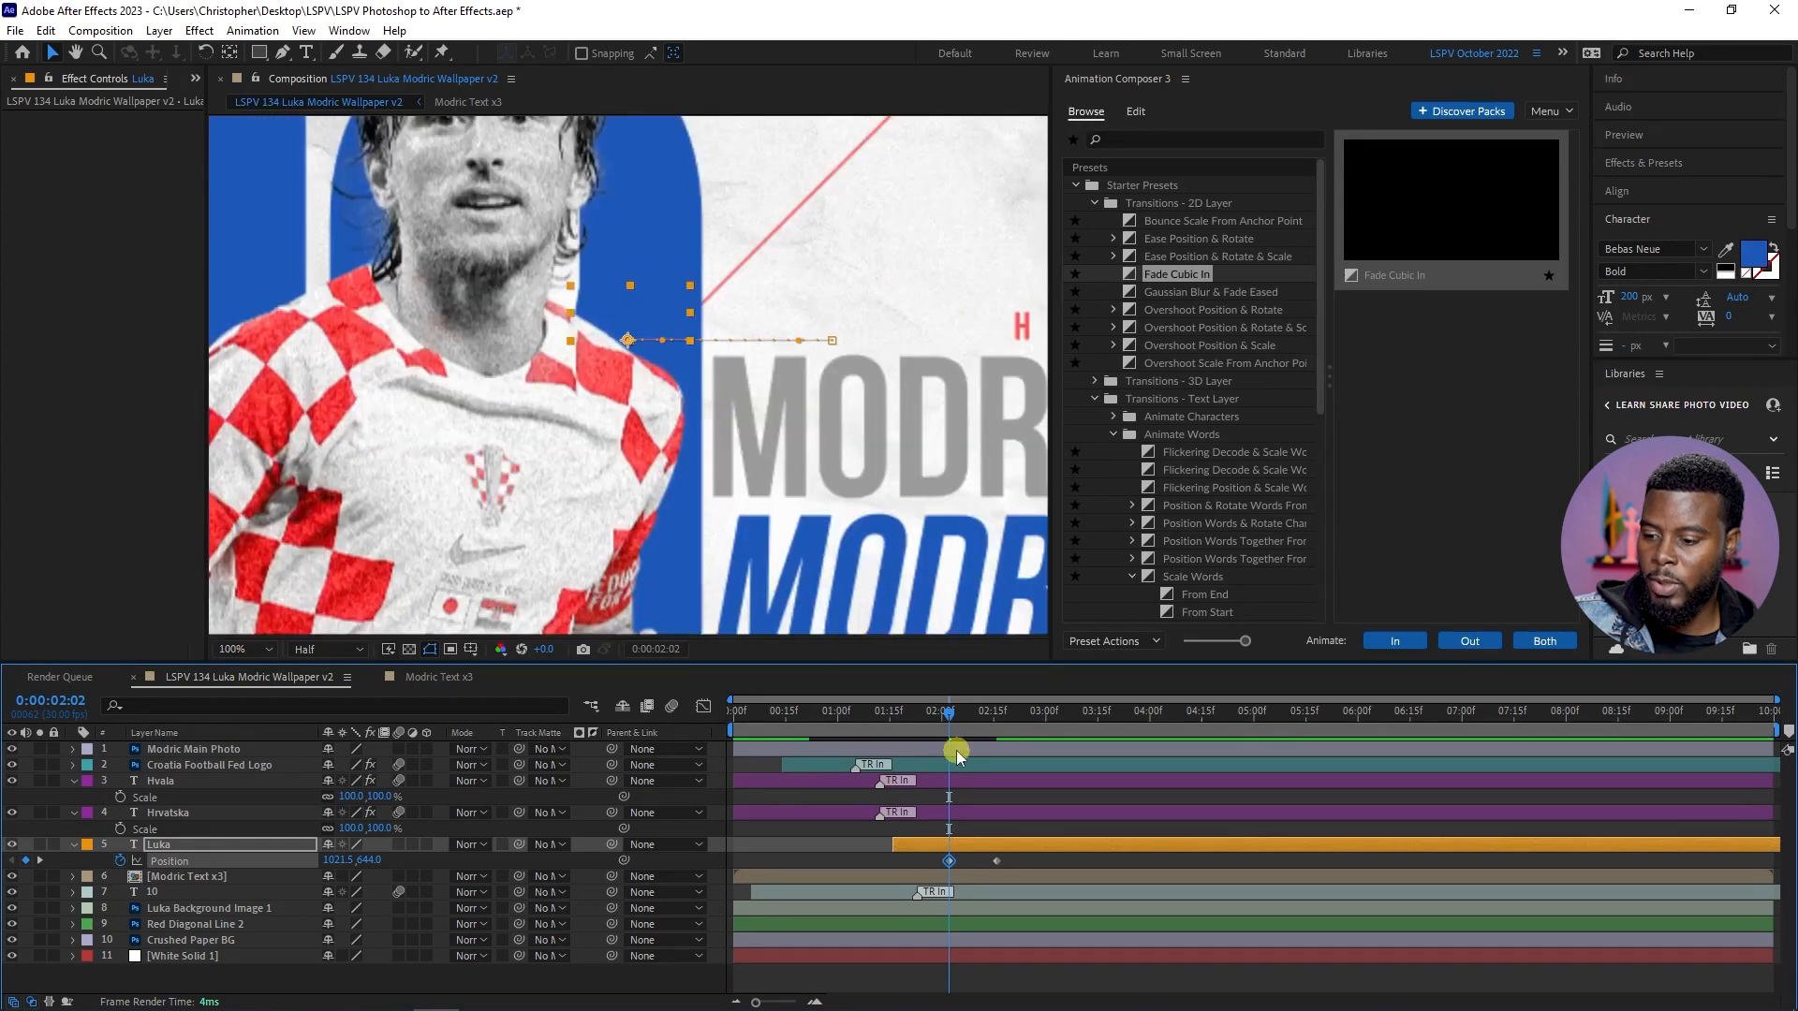
pyautogui.hotkey('ctrl', 'z')
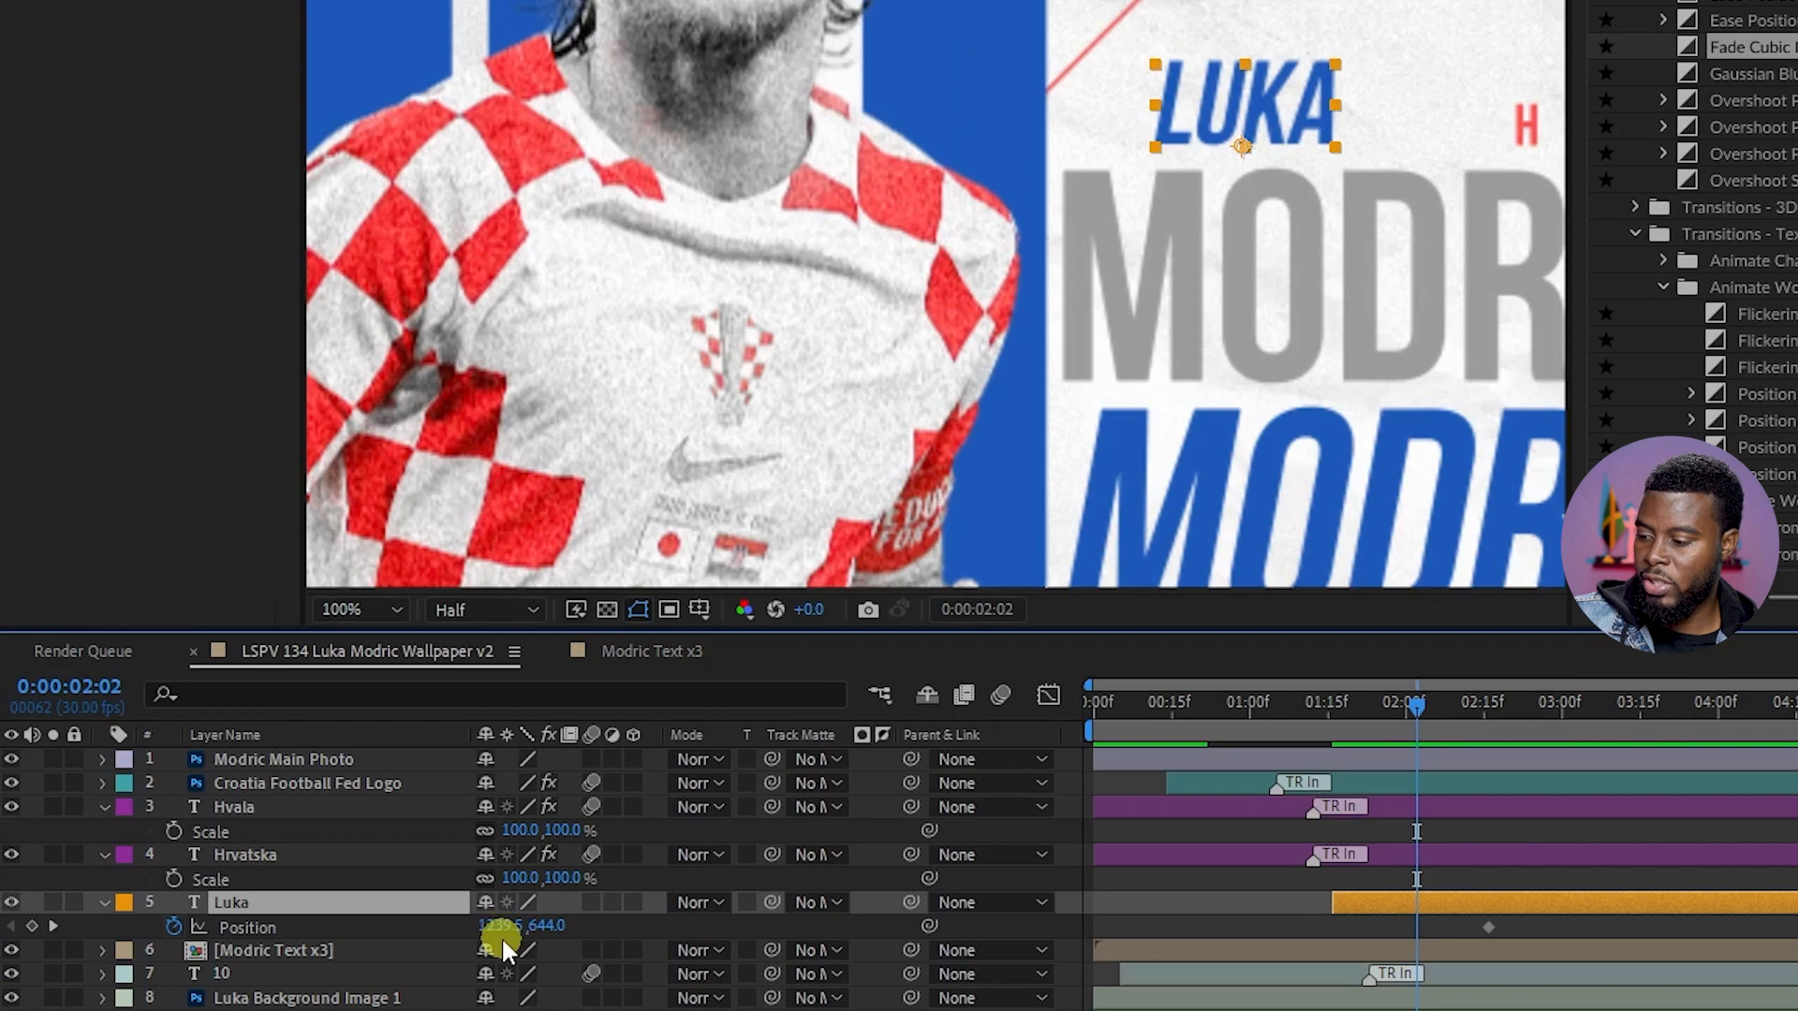
pyautogui.moveTo(503, 927); pyautogui.dragTo(164, 901)
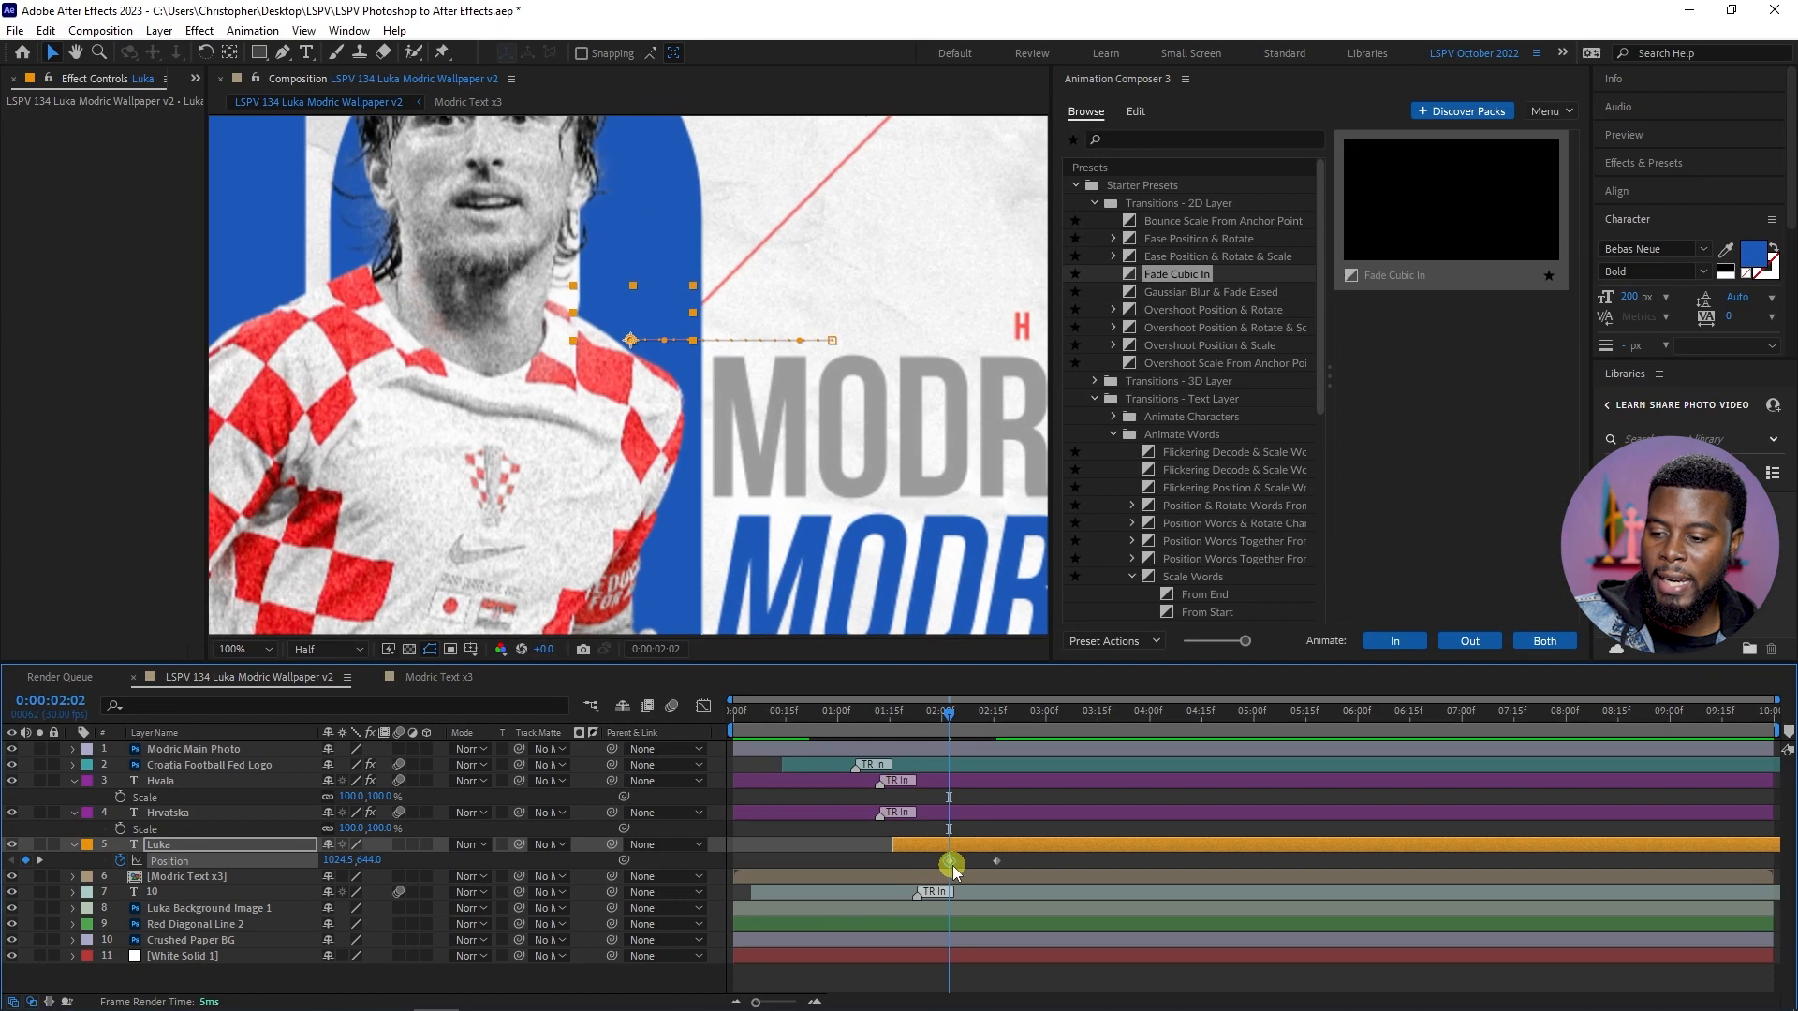
# - Apply Easy Ease to both Position keyframes of the Luka layer
pyautogui.rightClick(949, 862)
pyautogui.moveTo(1008, 856)
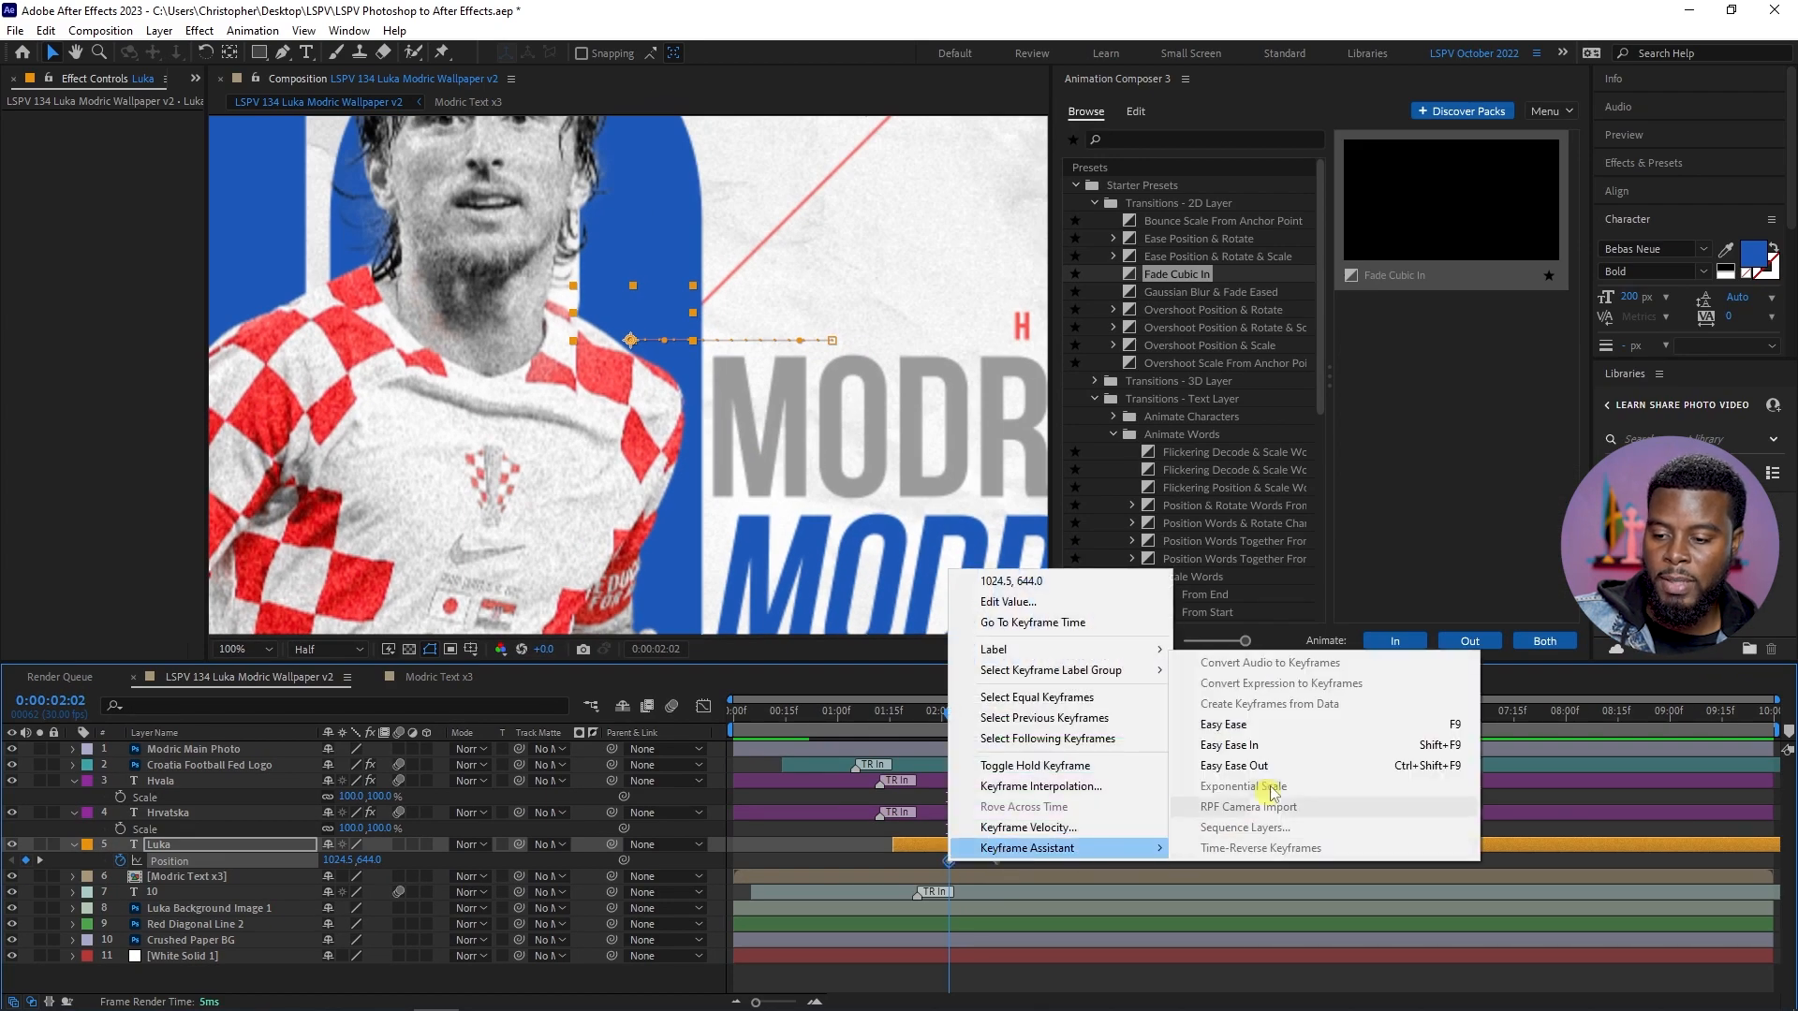
pyautogui.click(1273, 726)
pyautogui.rightClick(998, 862)
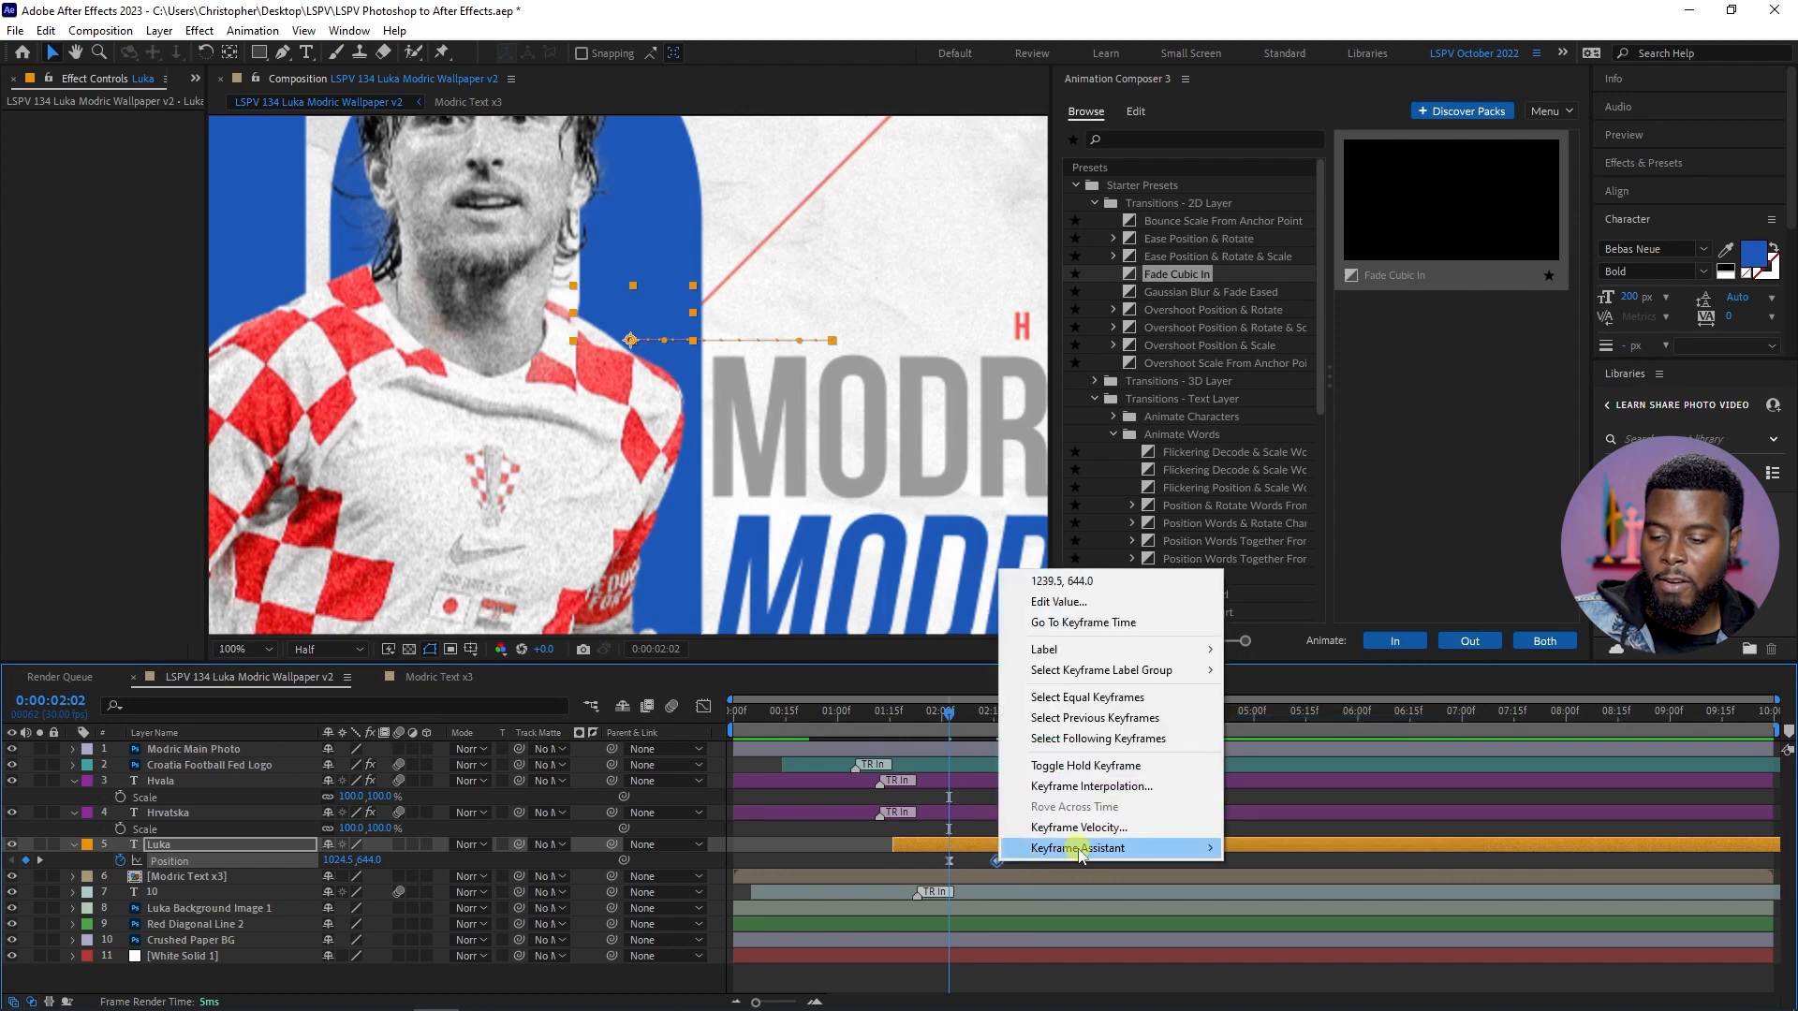
pyautogui.moveTo(1087, 848)
pyautogui.click(1302, 725)
pyautogui.click(1096, 863)
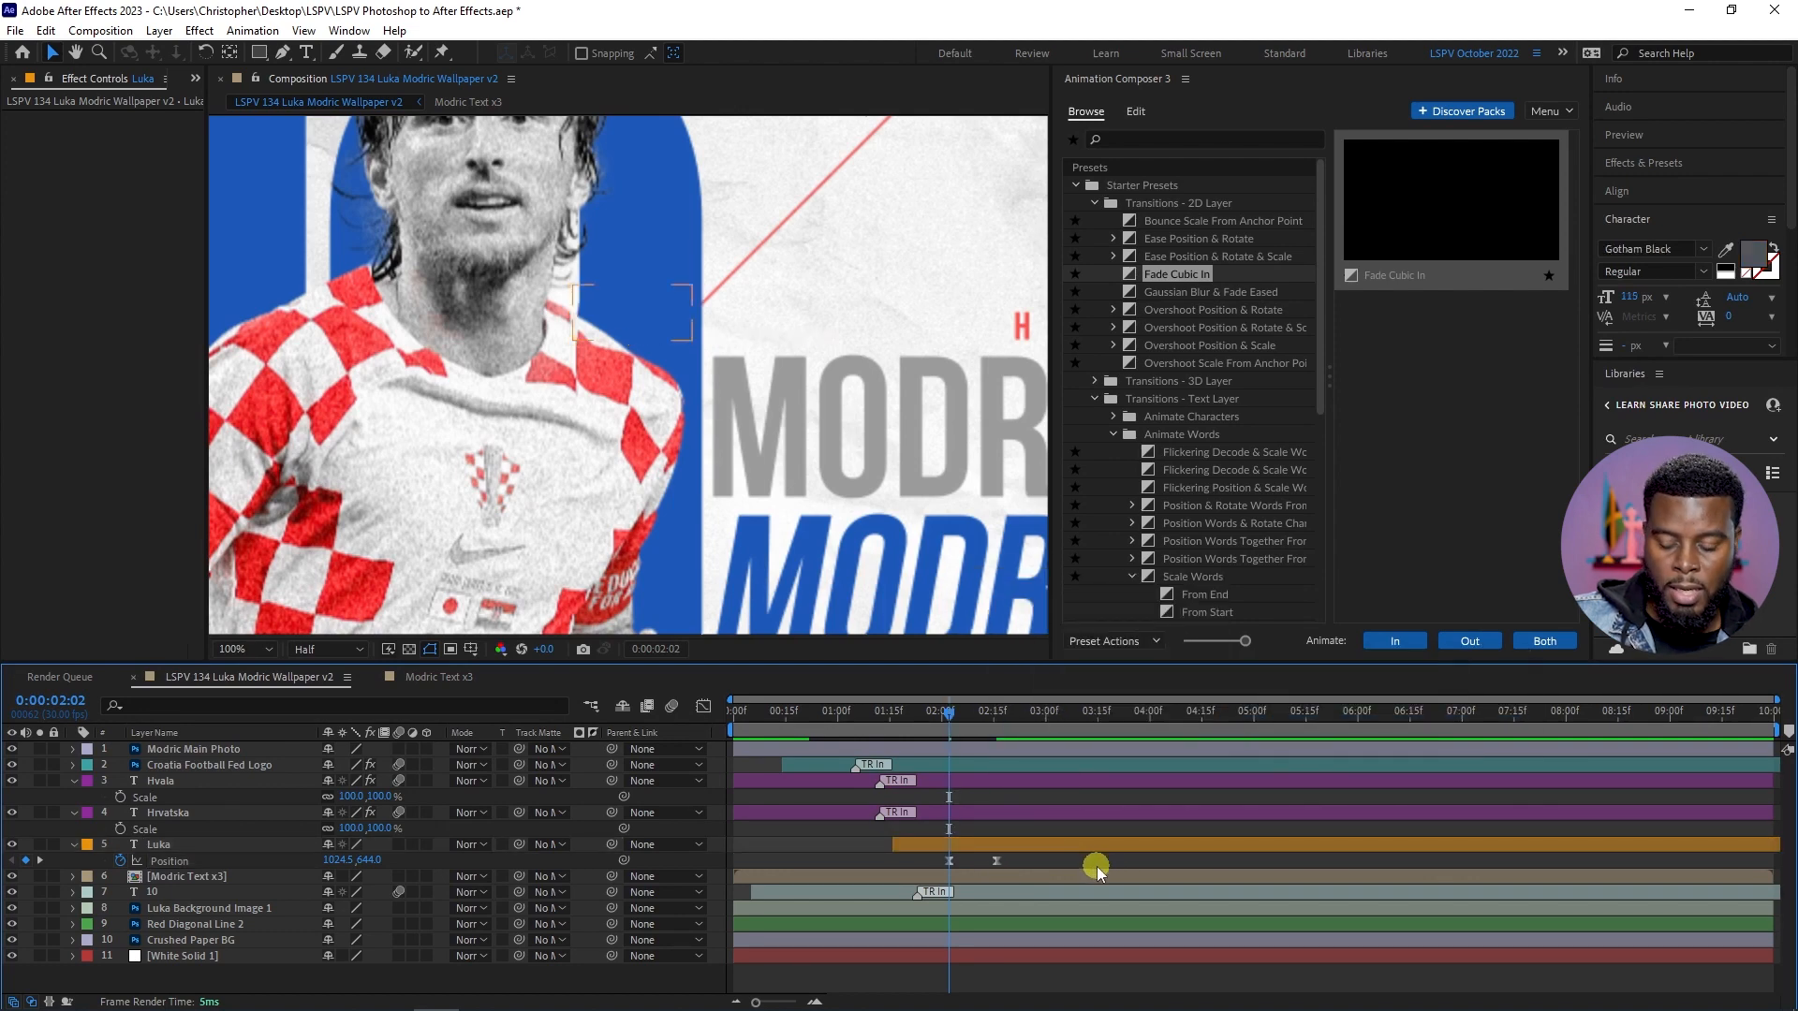
# - Fit the composition in the viewer and play it from the start to review the Luka text's movement
pyautogui.click(237, 650)
pyautogui.click(240, 671)
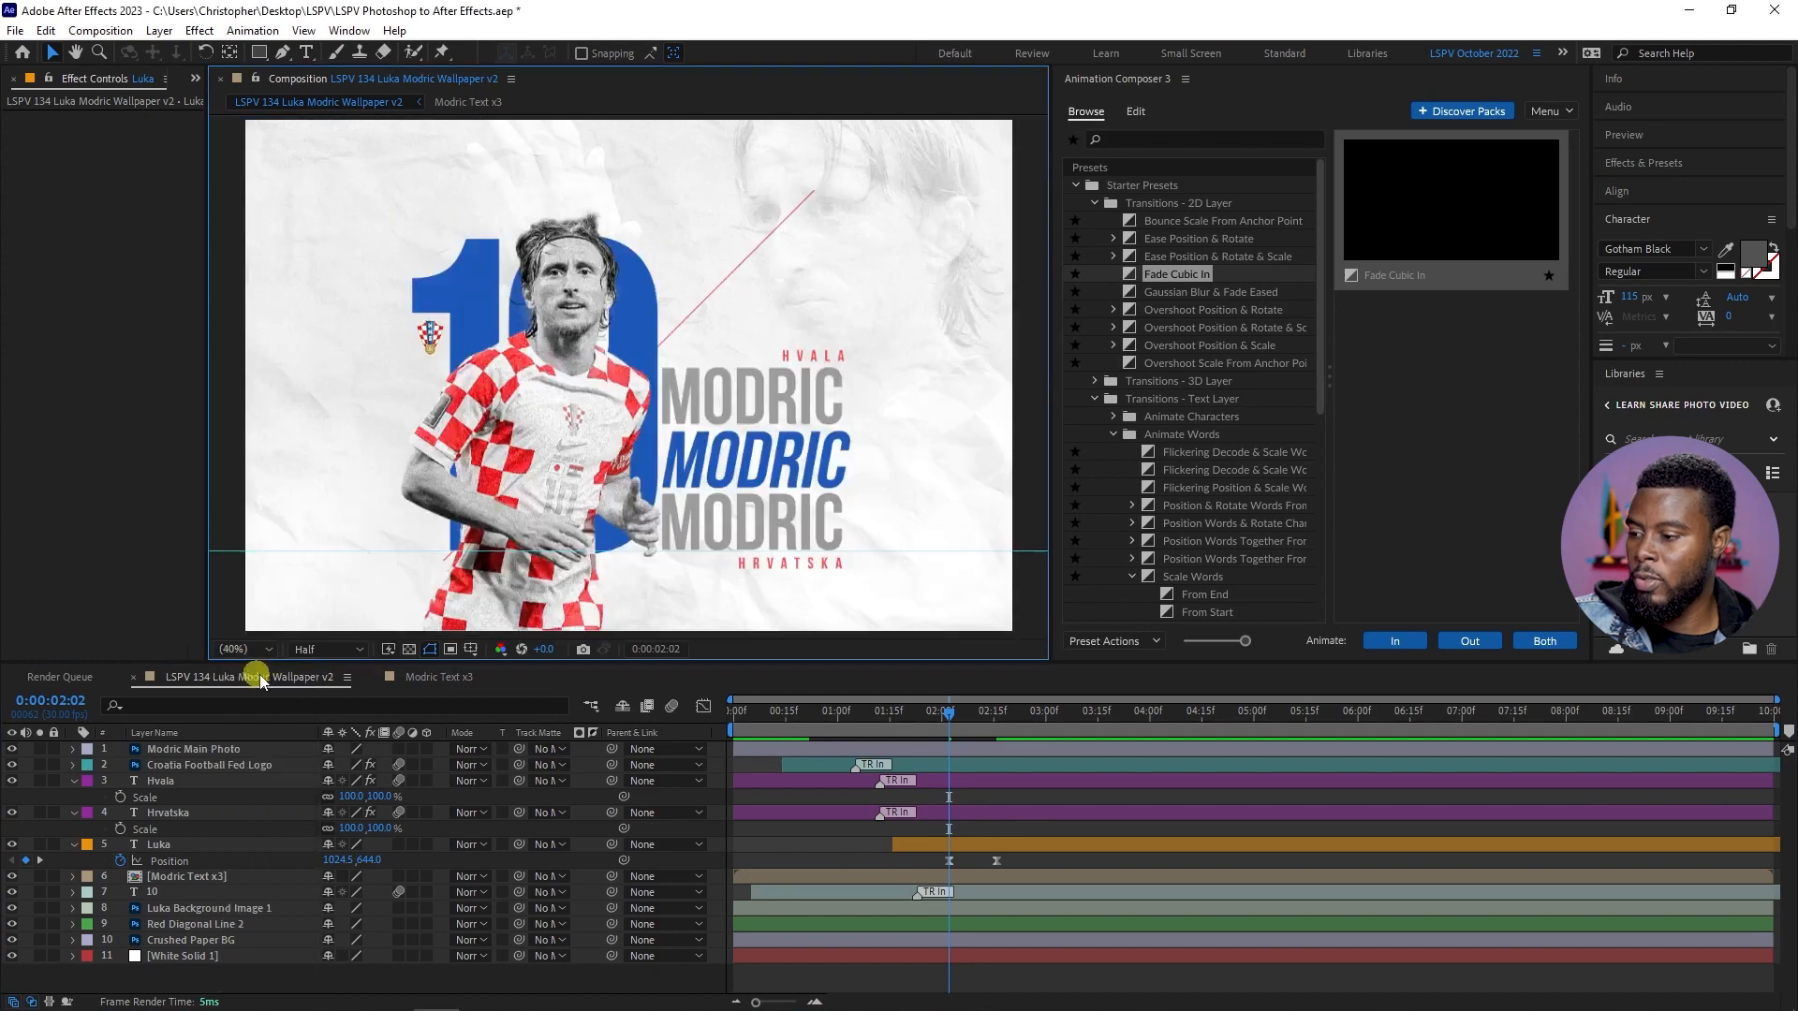
pyautogui.moveTo(843, 725); pyautogui.dragTo(736, 725)
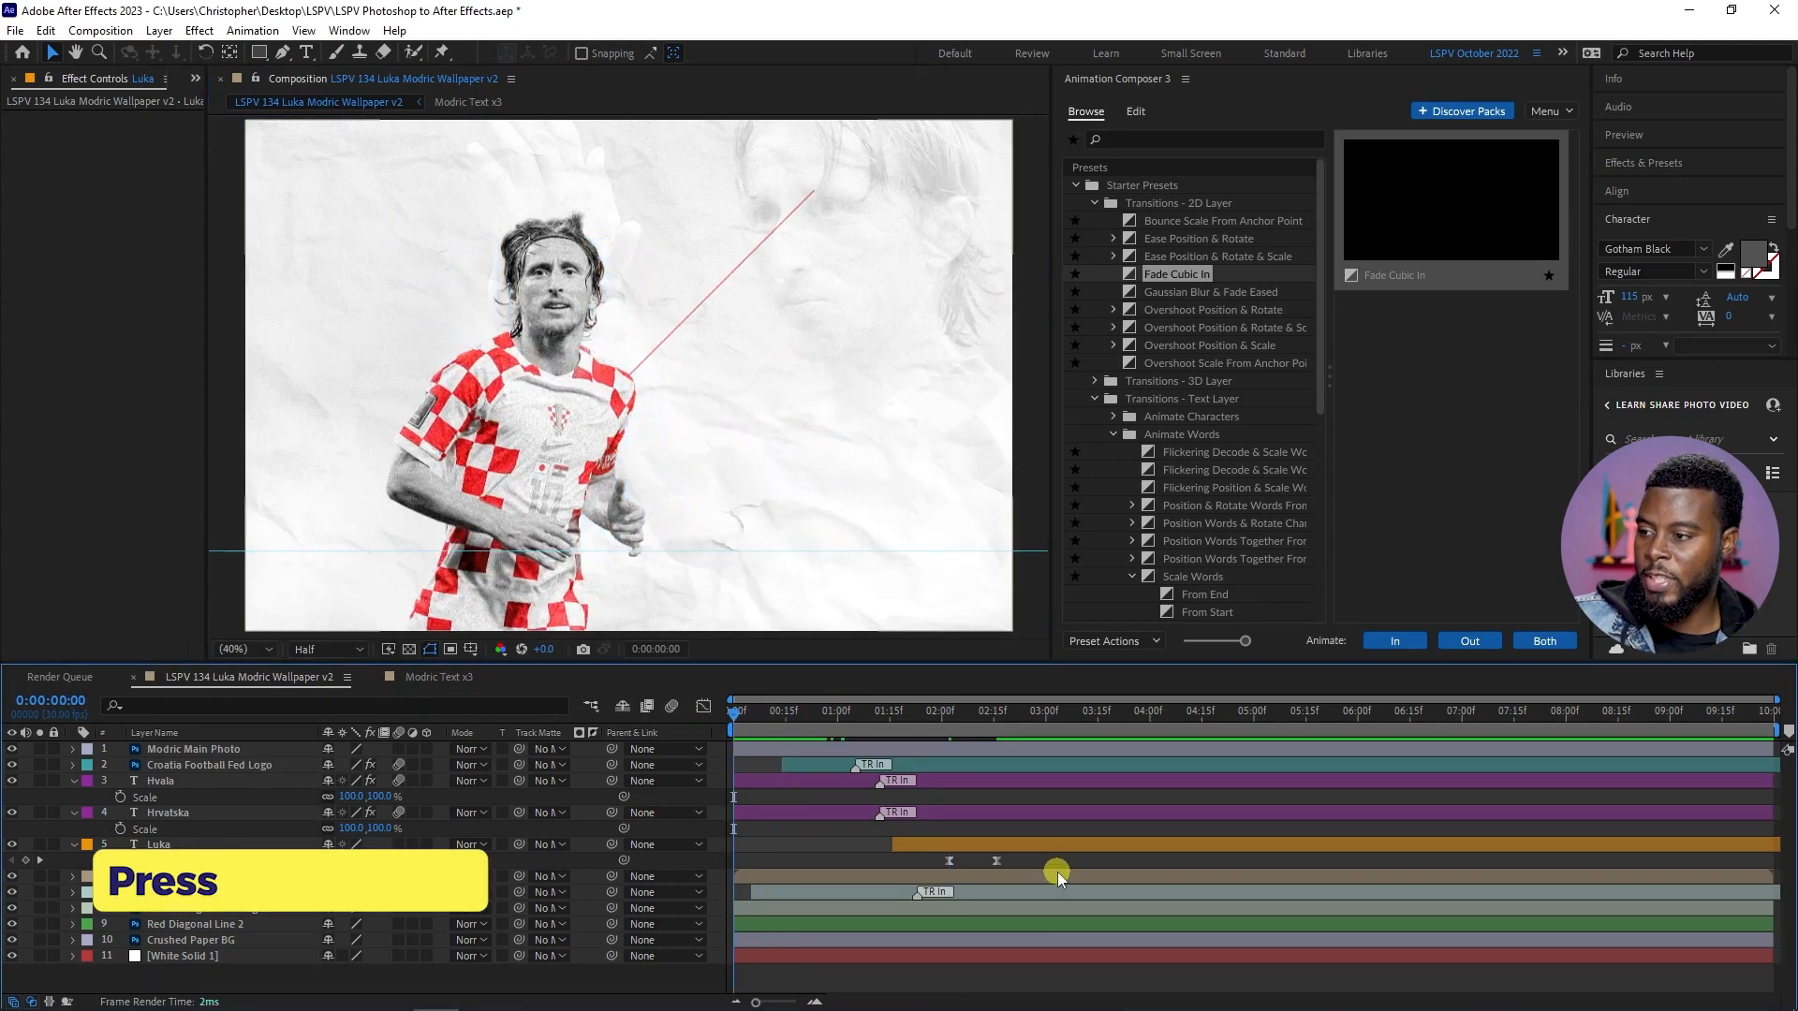
pyautogui.press('space')
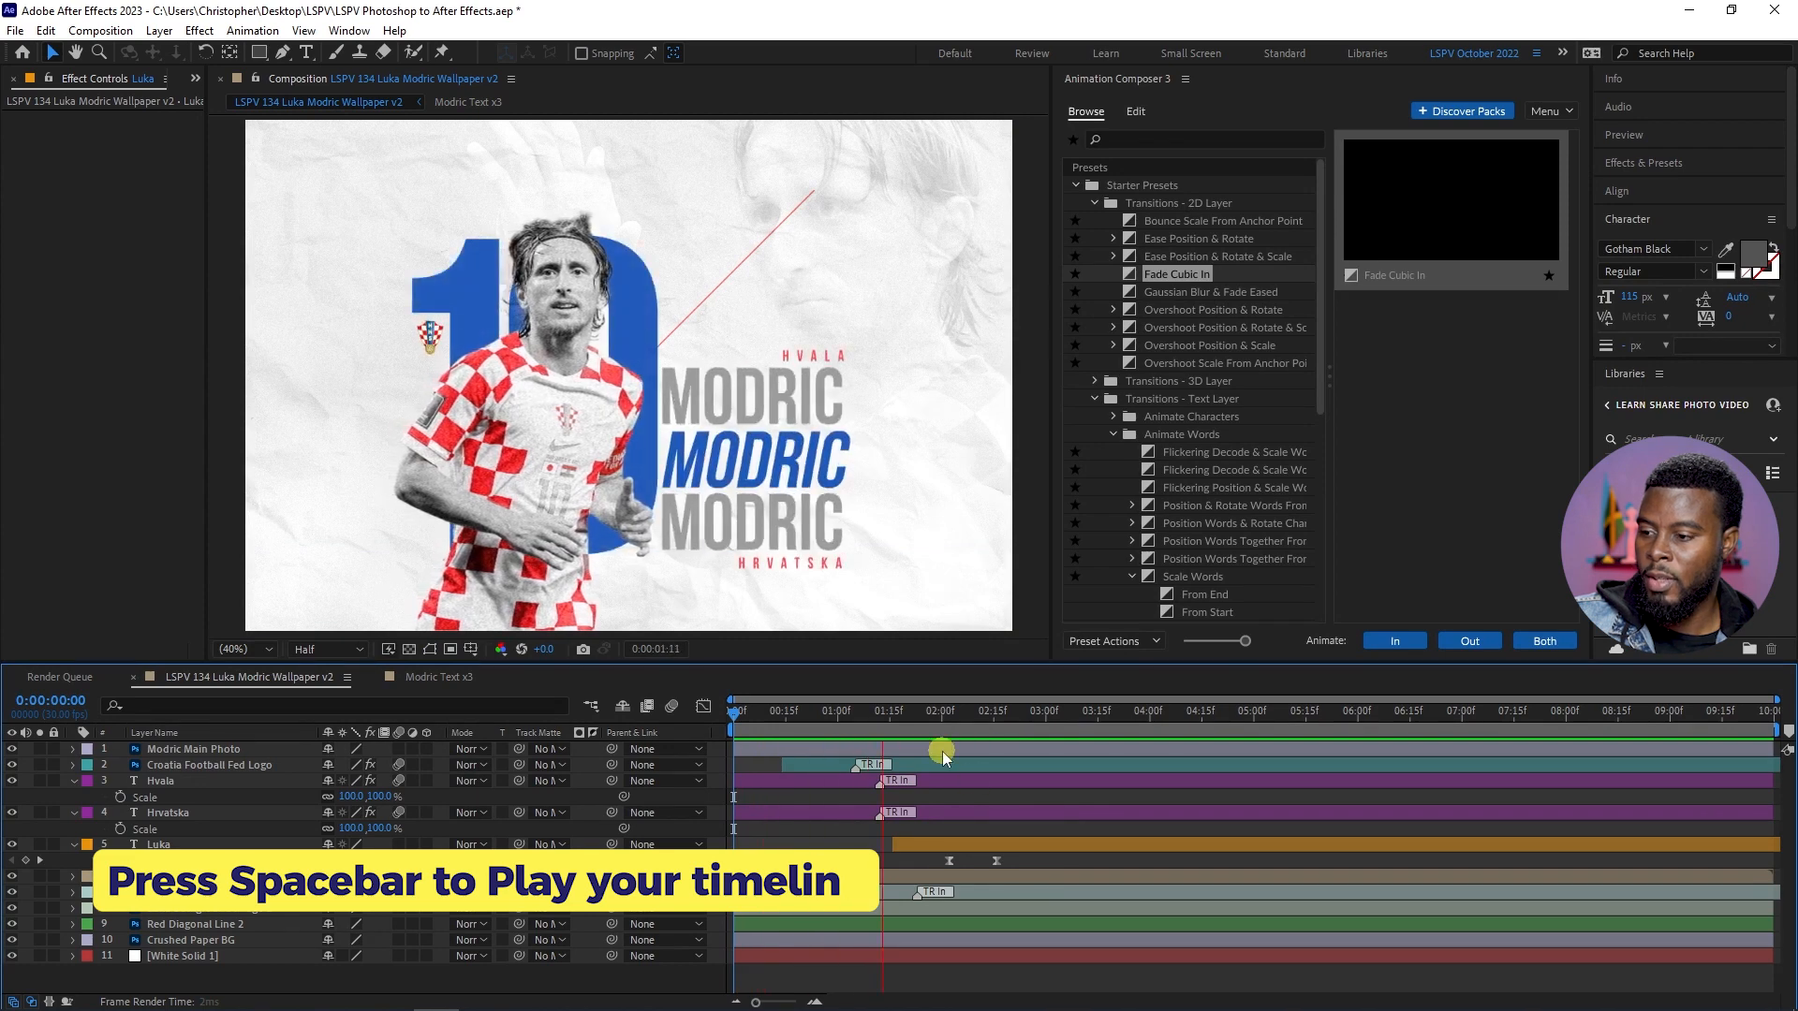
# - Return to the first frame and show the Position keyframes of the Modric Main Photo layer
pyautogui.press('space')
pyautogui.moveTo(735, 726); pyautogui.dragTo(501, 821)
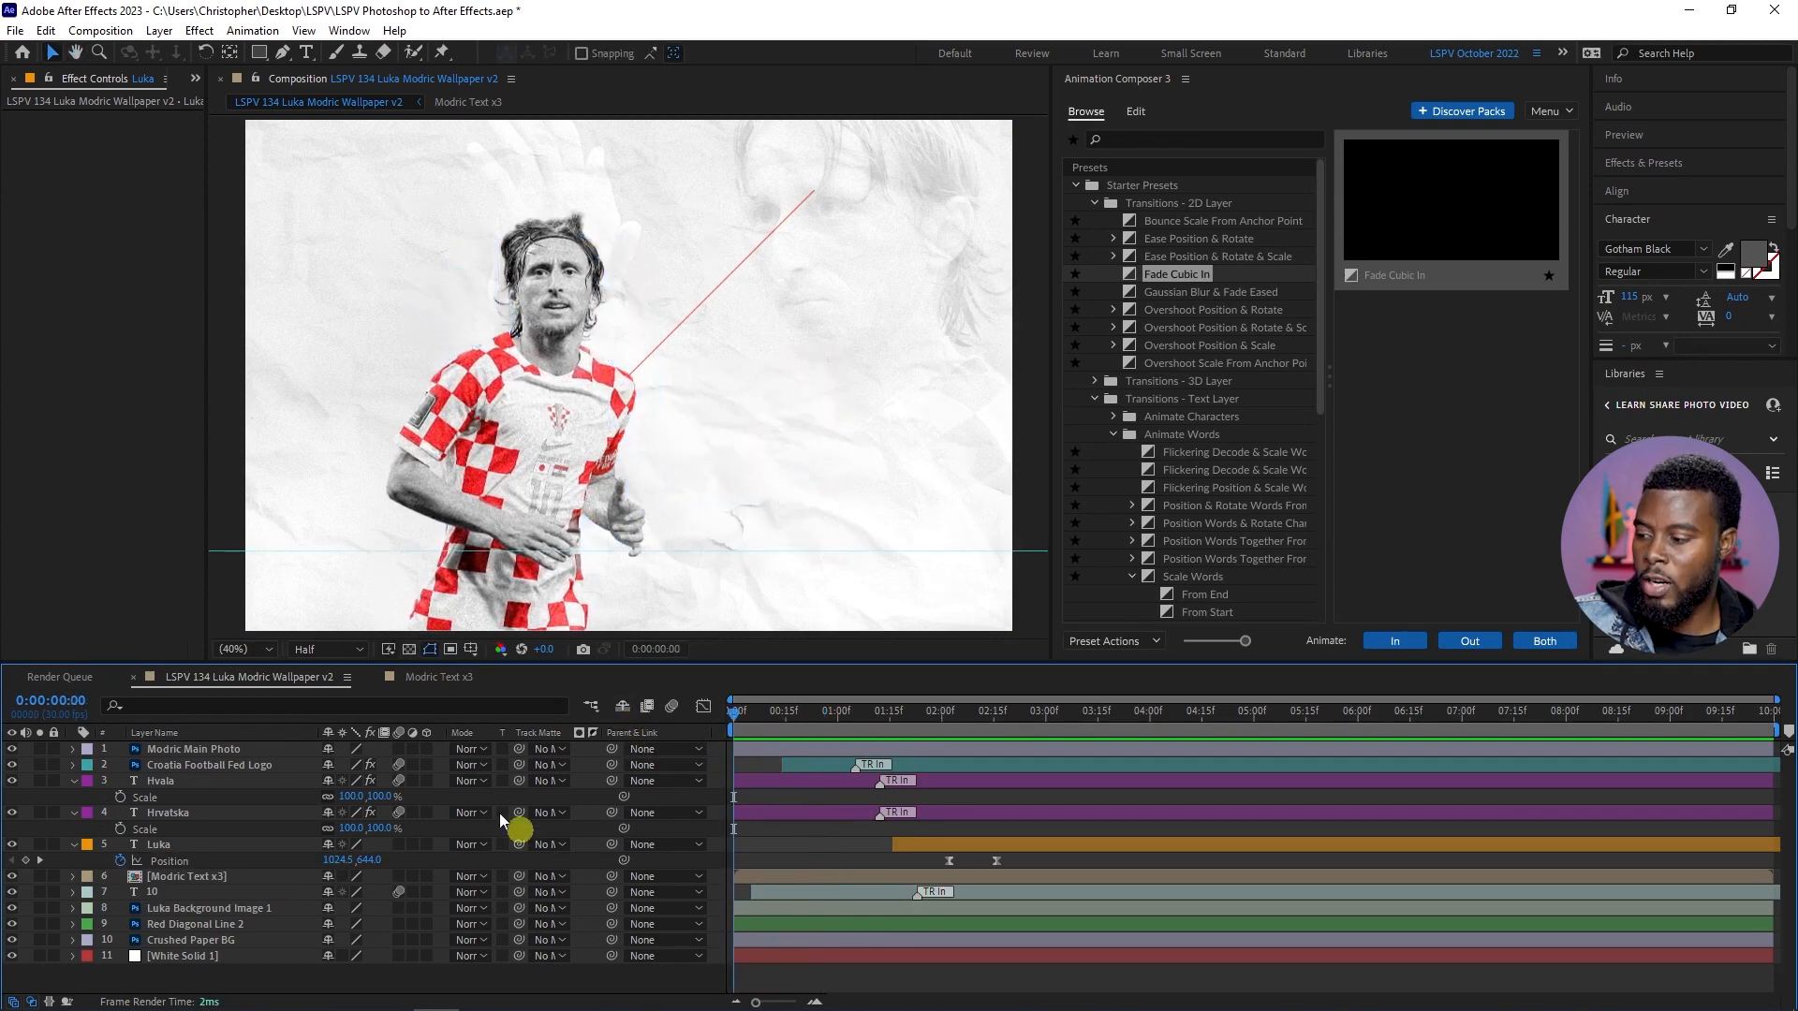
pyautogui.click(783, 745)
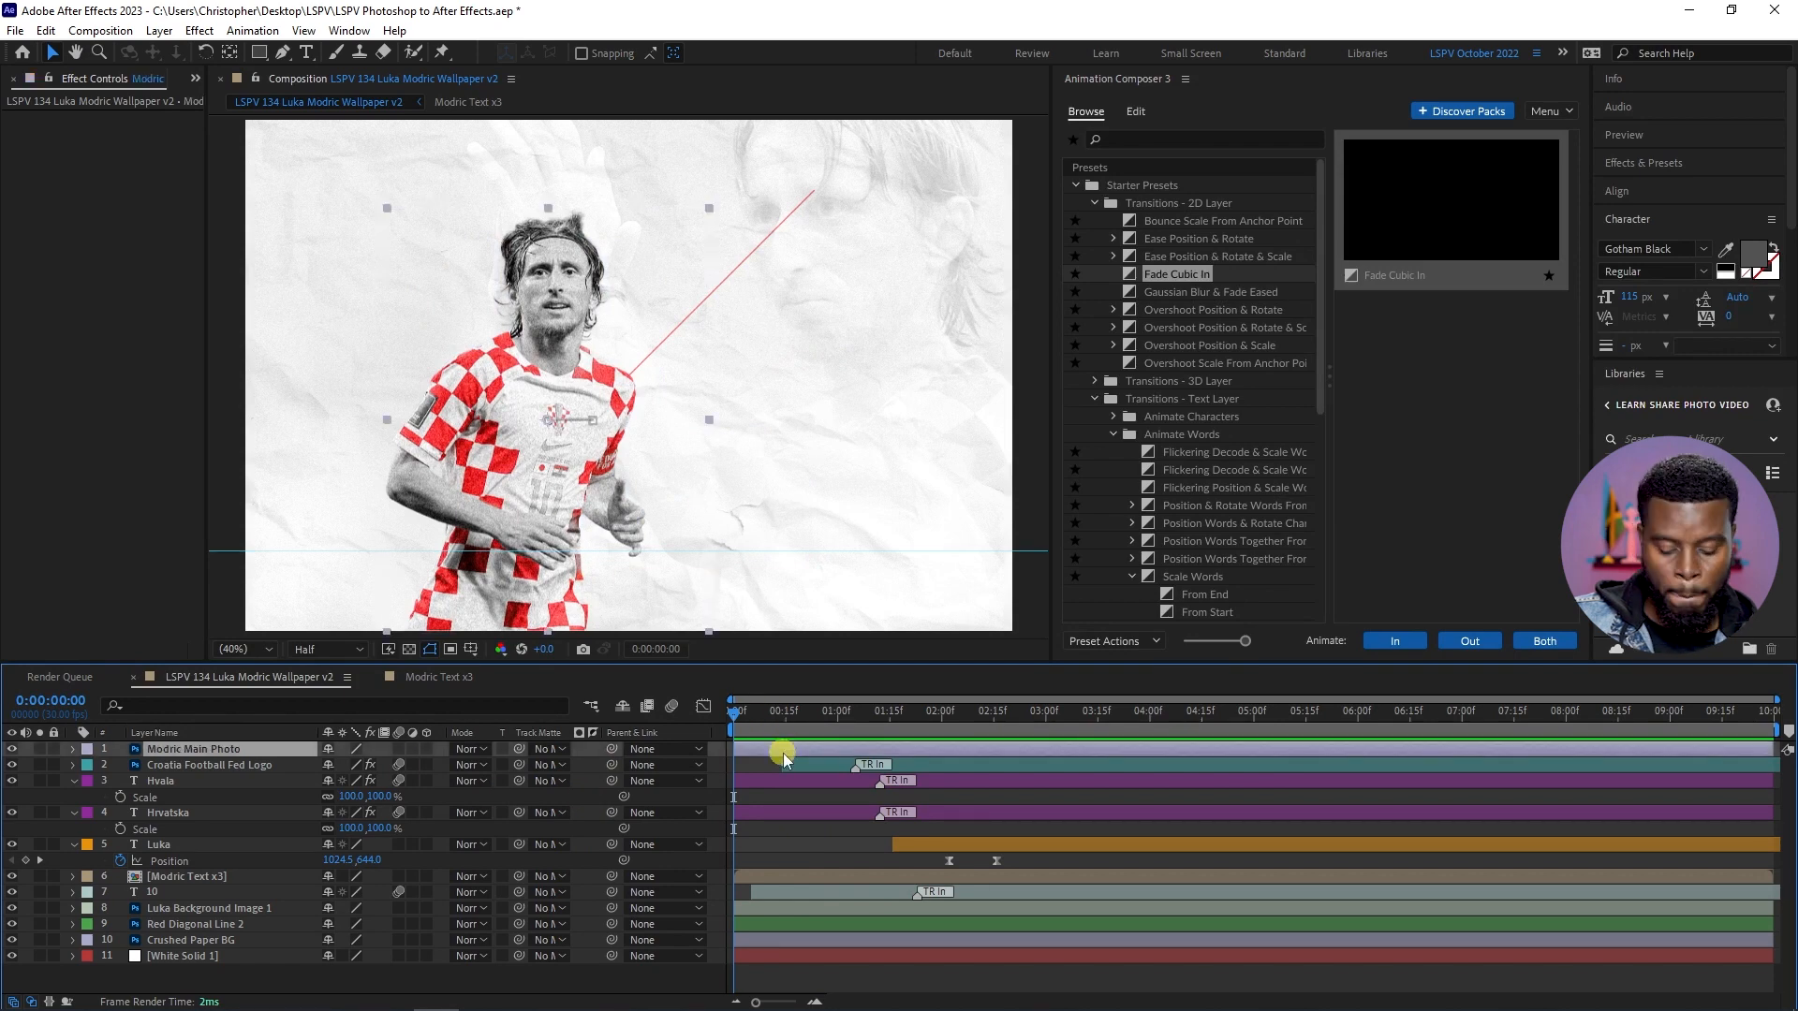
pyautogui.press('p')
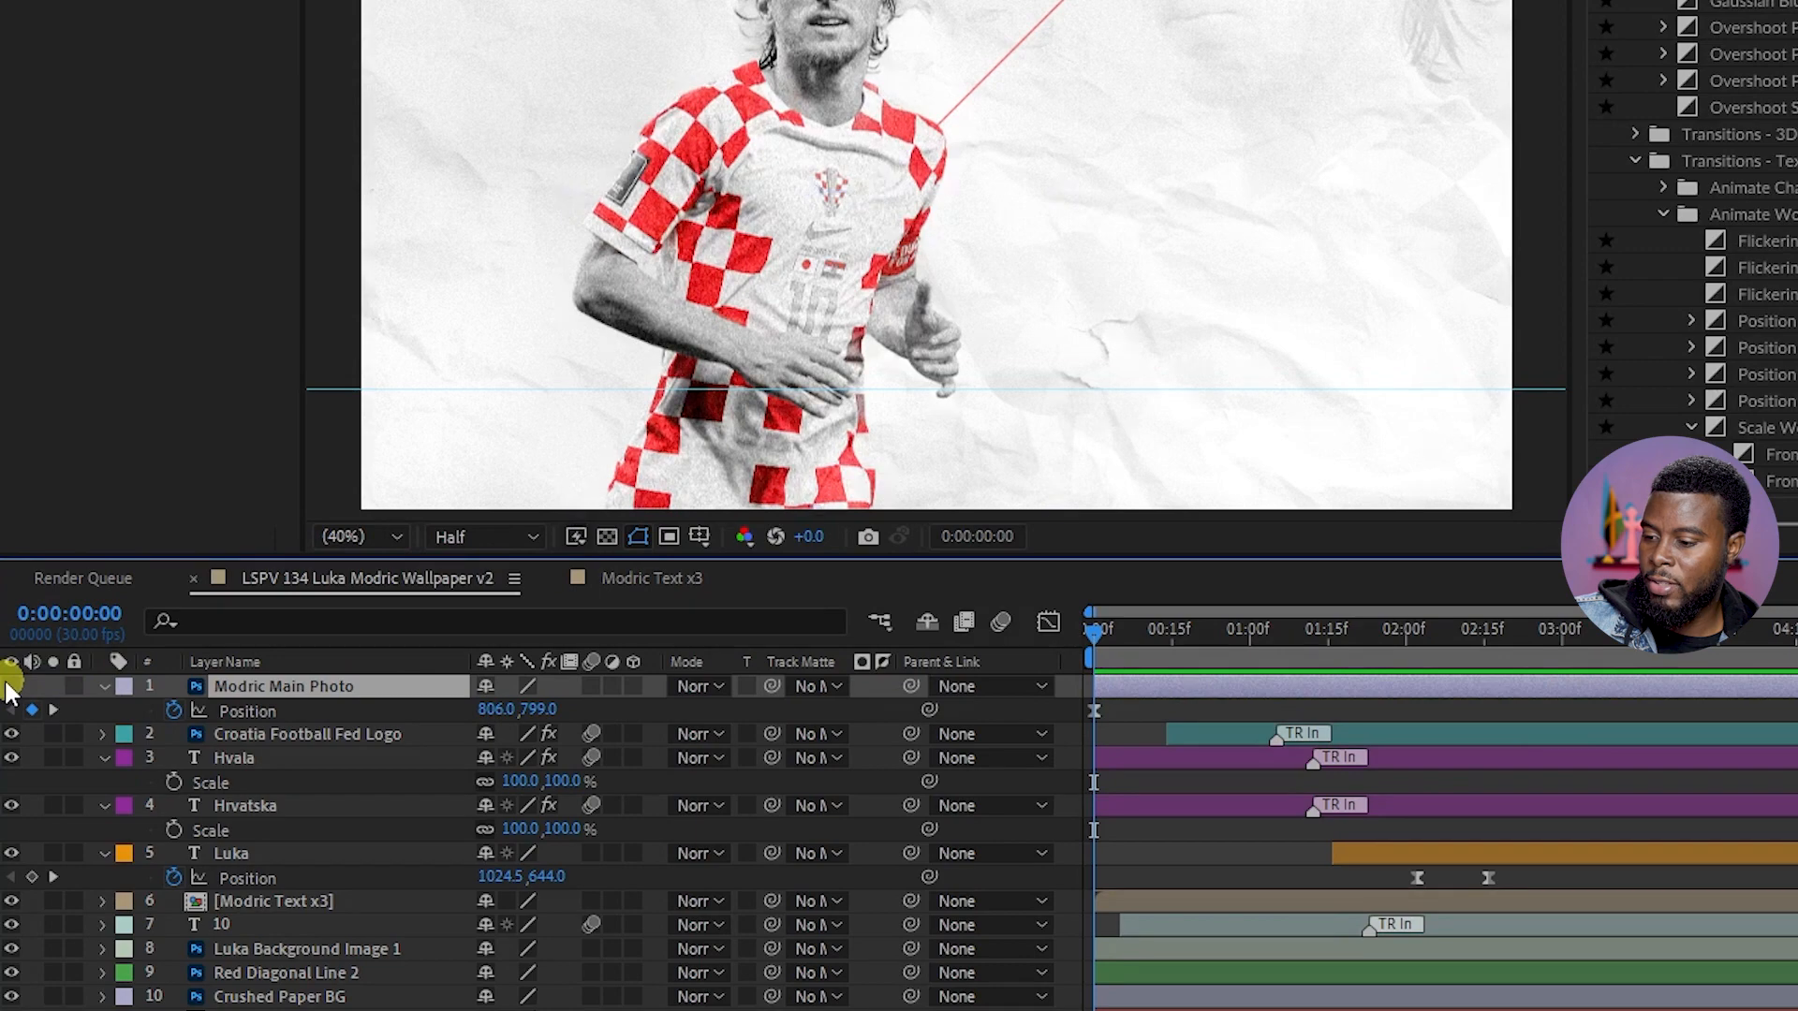
pyautogui.click(10, 686)
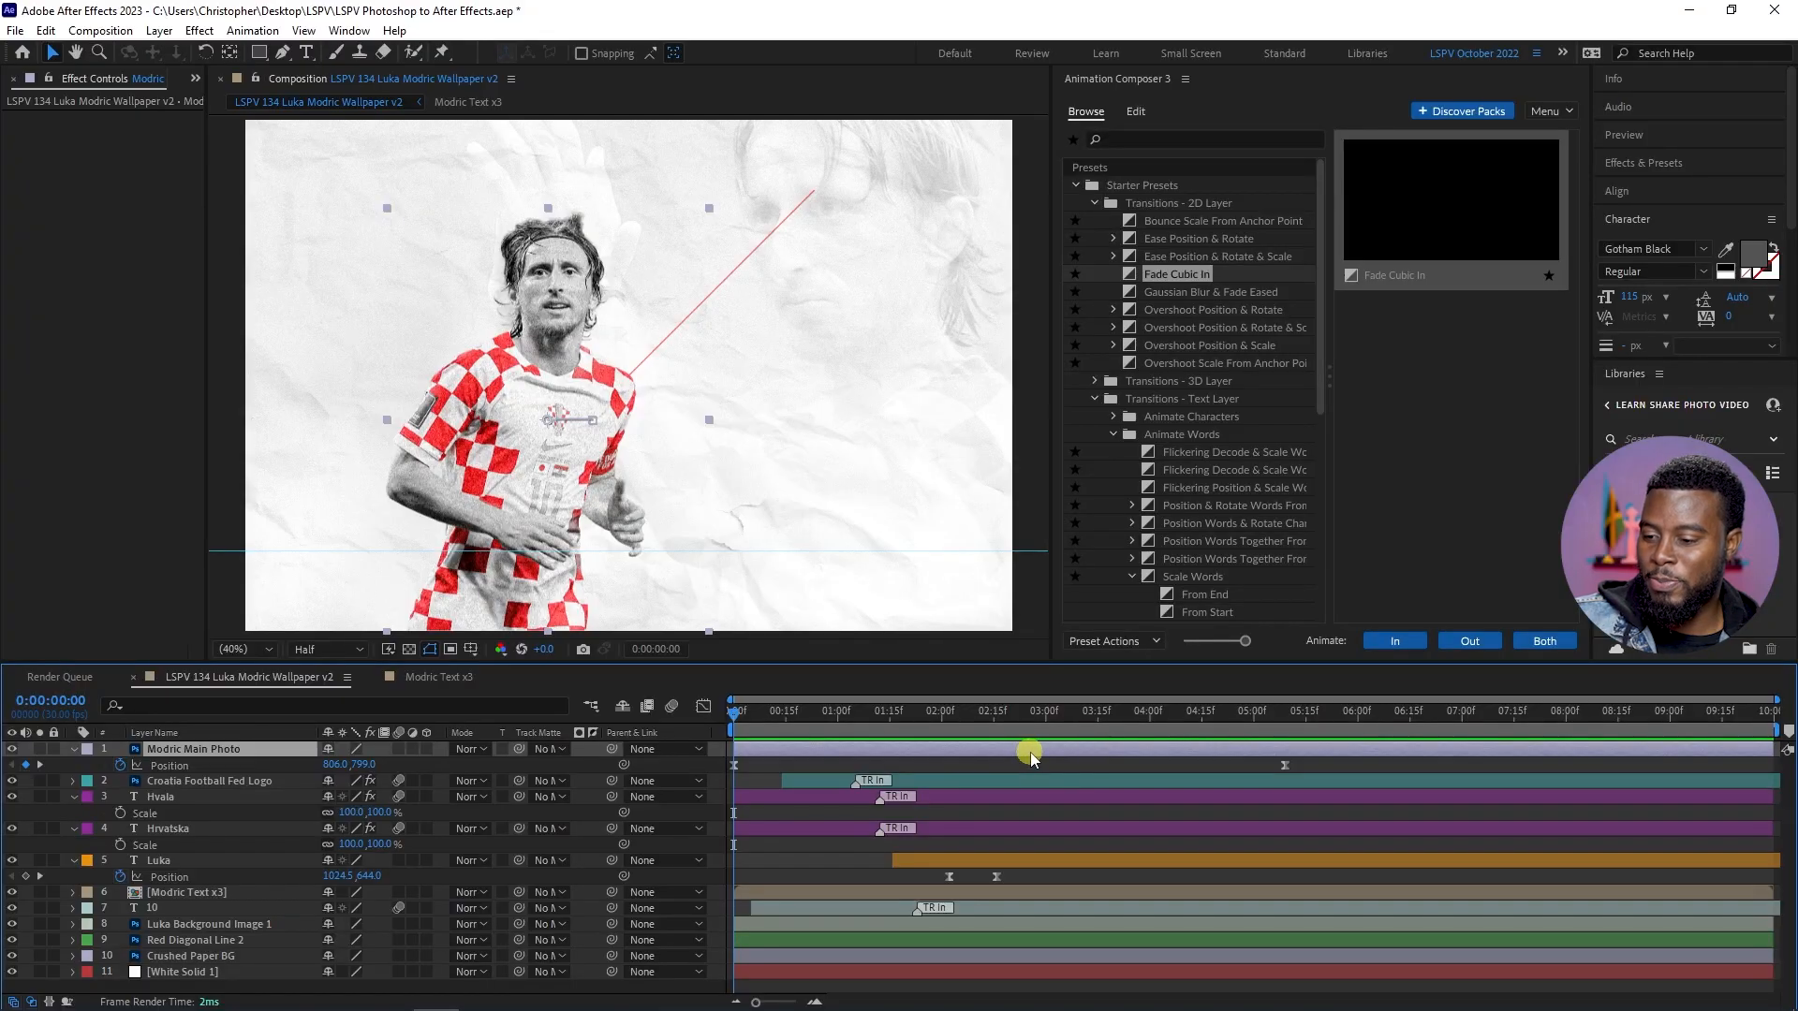
# - Slide the Modric Main Photo layer slightly earlier so its first Position keyframe falls before the composition start, and save the project
pyautogui.moveTo(1031, 759); pyautogui.dragTo(1019, 757)
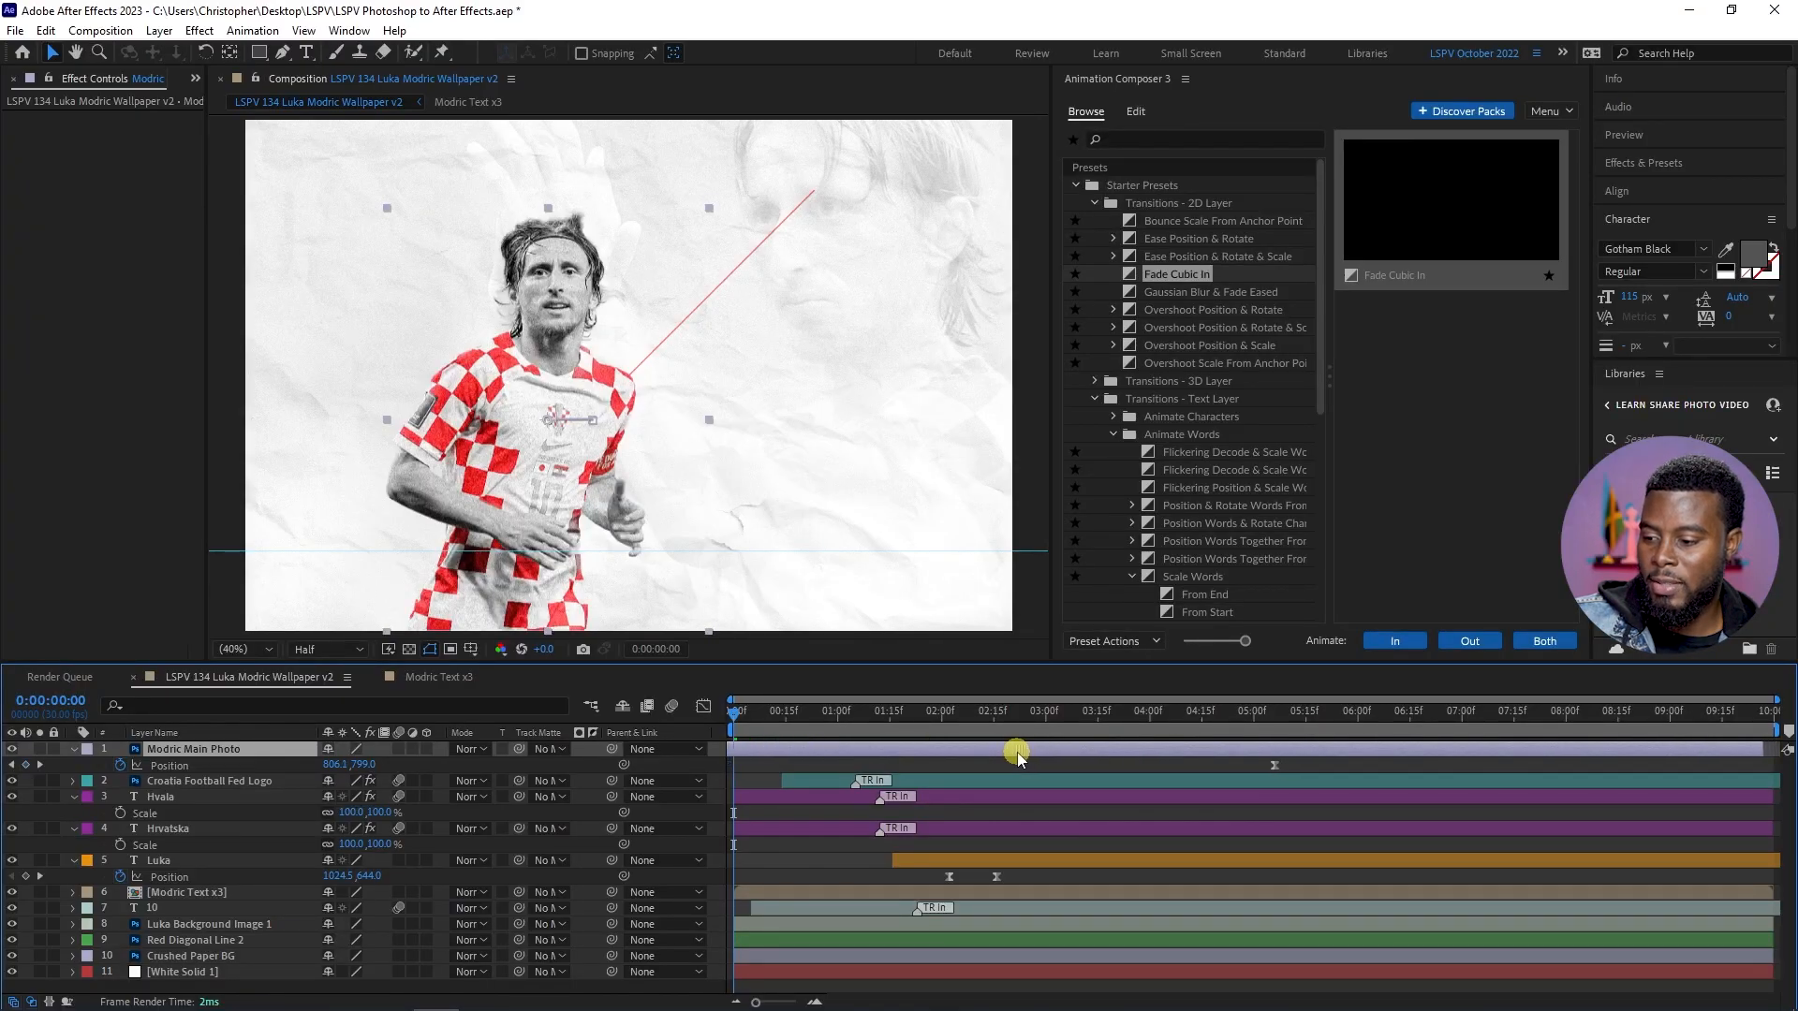
pyautogui.hotkey('ctrl', 'z')
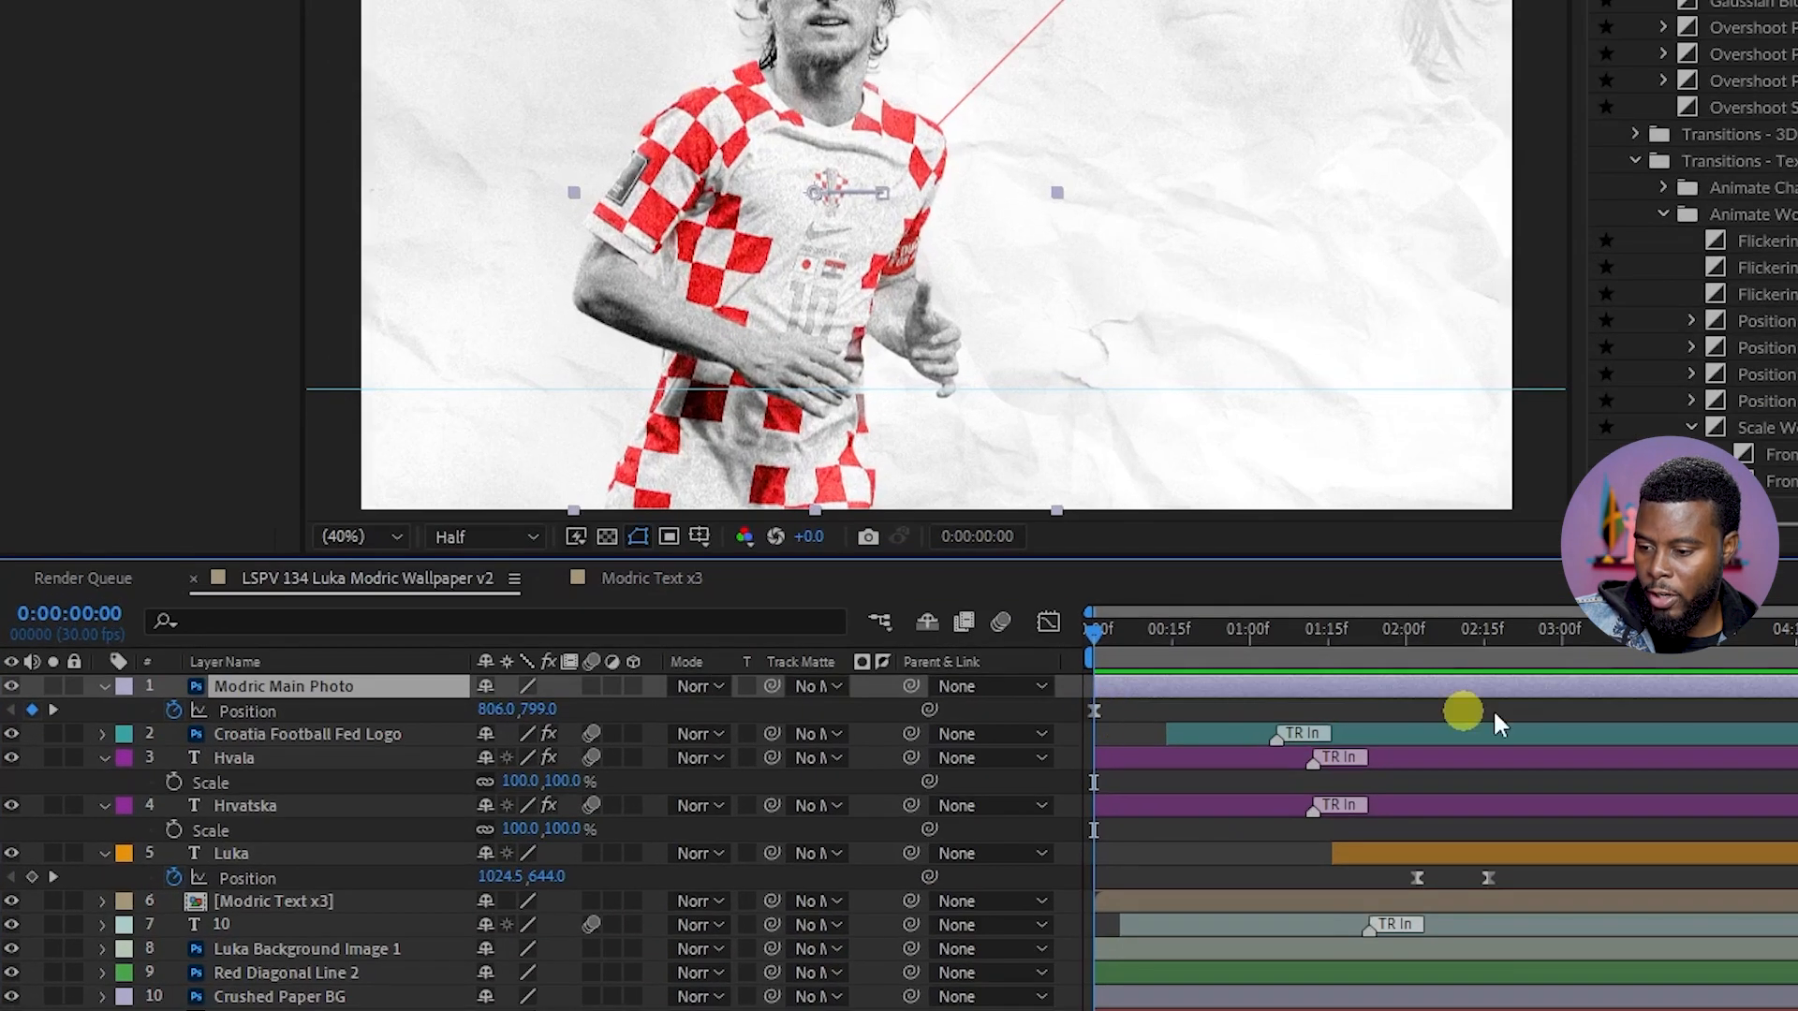
pyautogui.moveTo(1740, 693); pyautogui.dragTo(1699, 693)
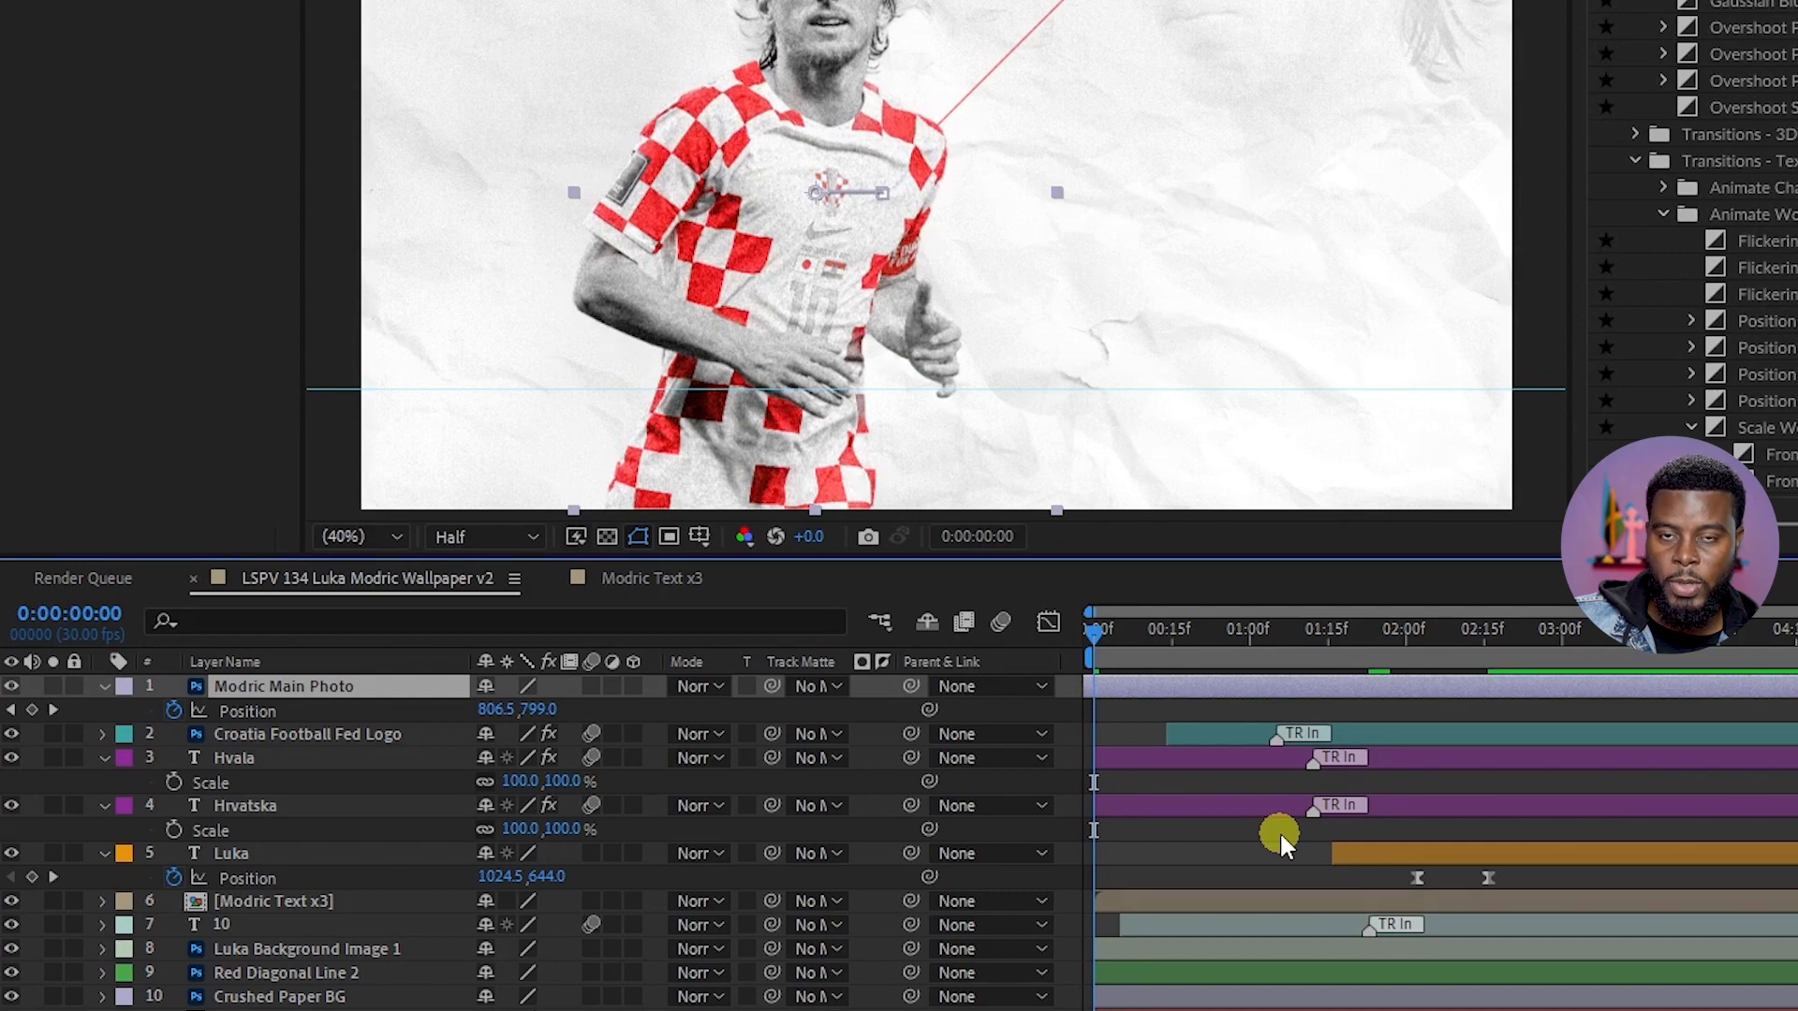
pyautogui.hotkey('ctrl', 's')
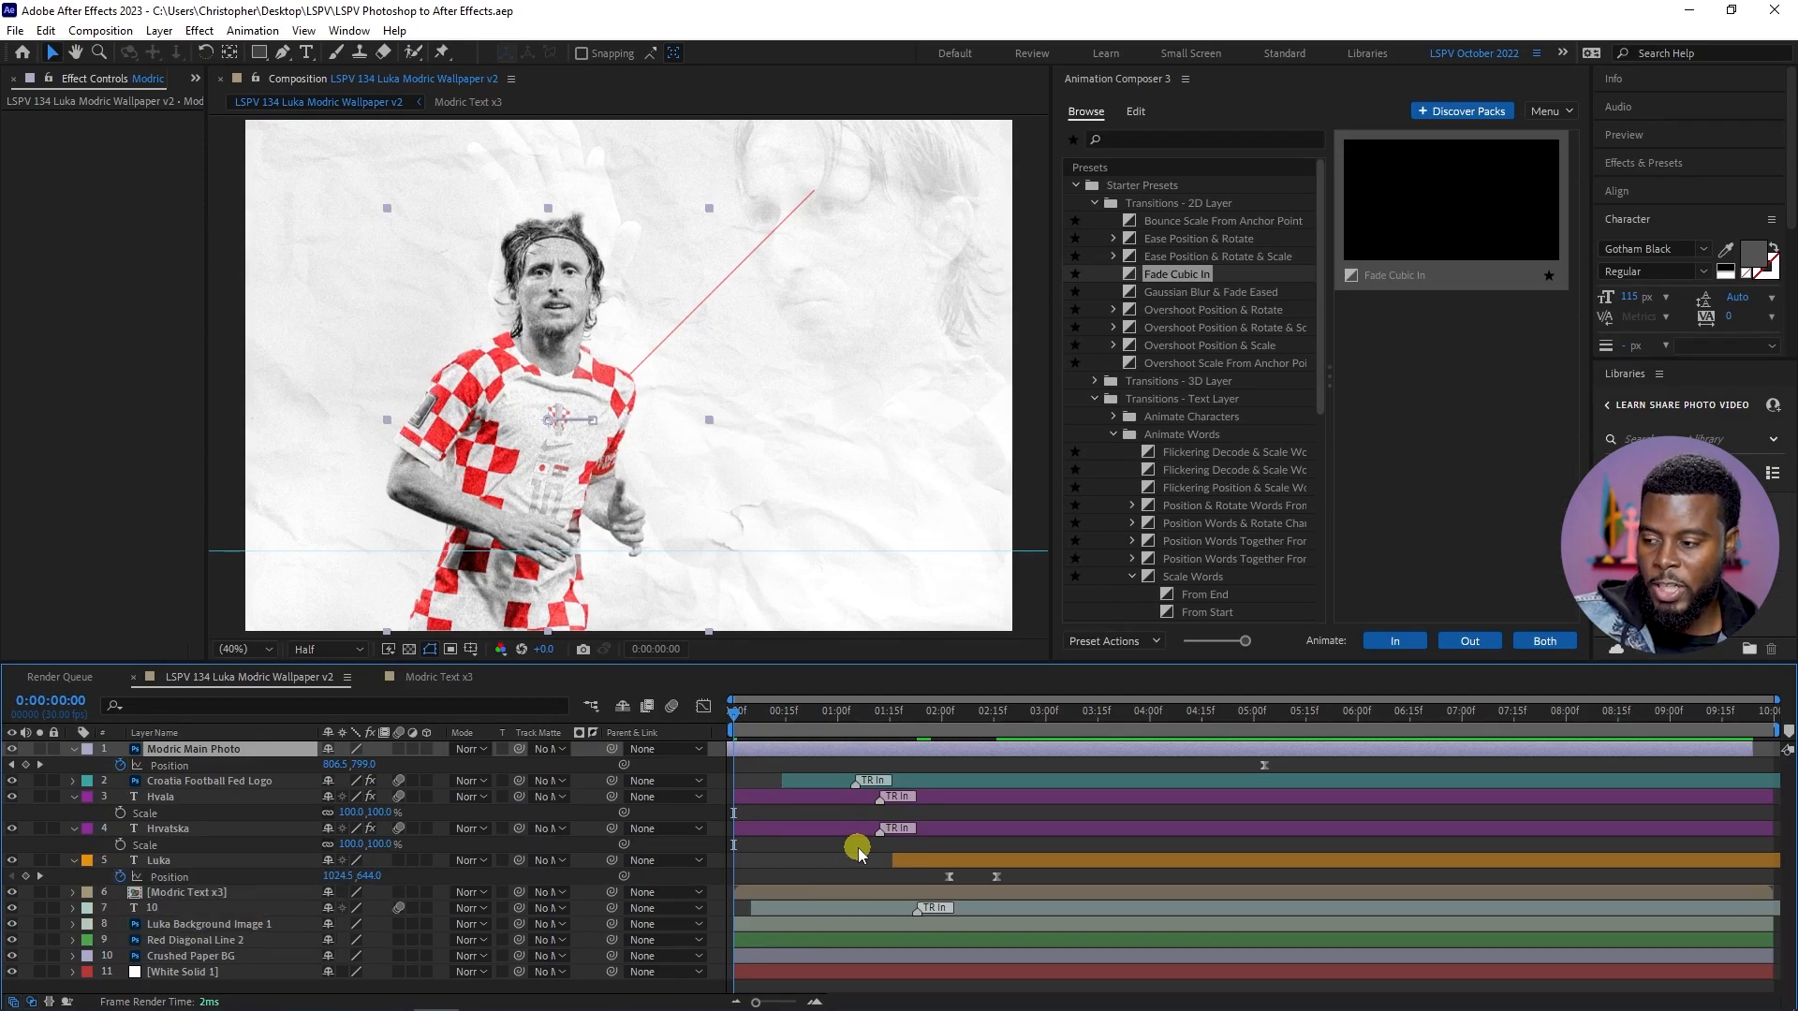
# - Play the animation and inspect the frame around 0:00:02:00 to check when the Luka text enters
pyautogui.press('space')
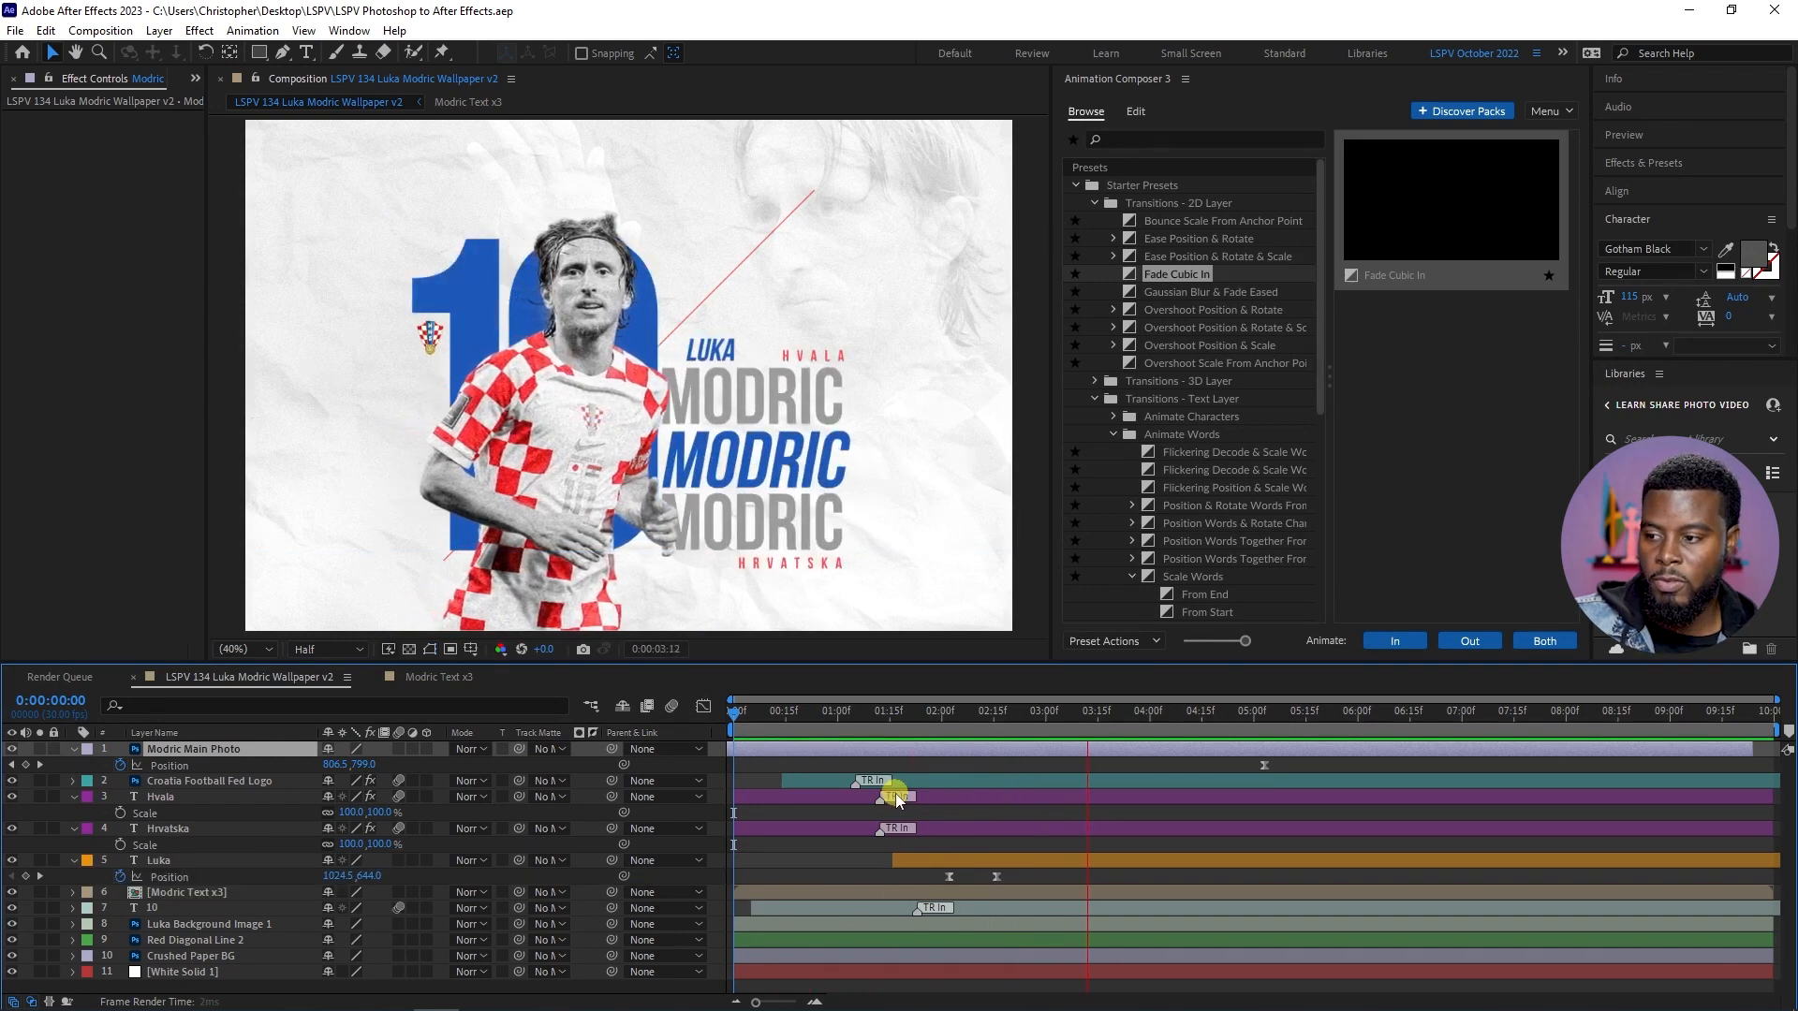
pyautogui.press('space')
pyautogui.press('space')
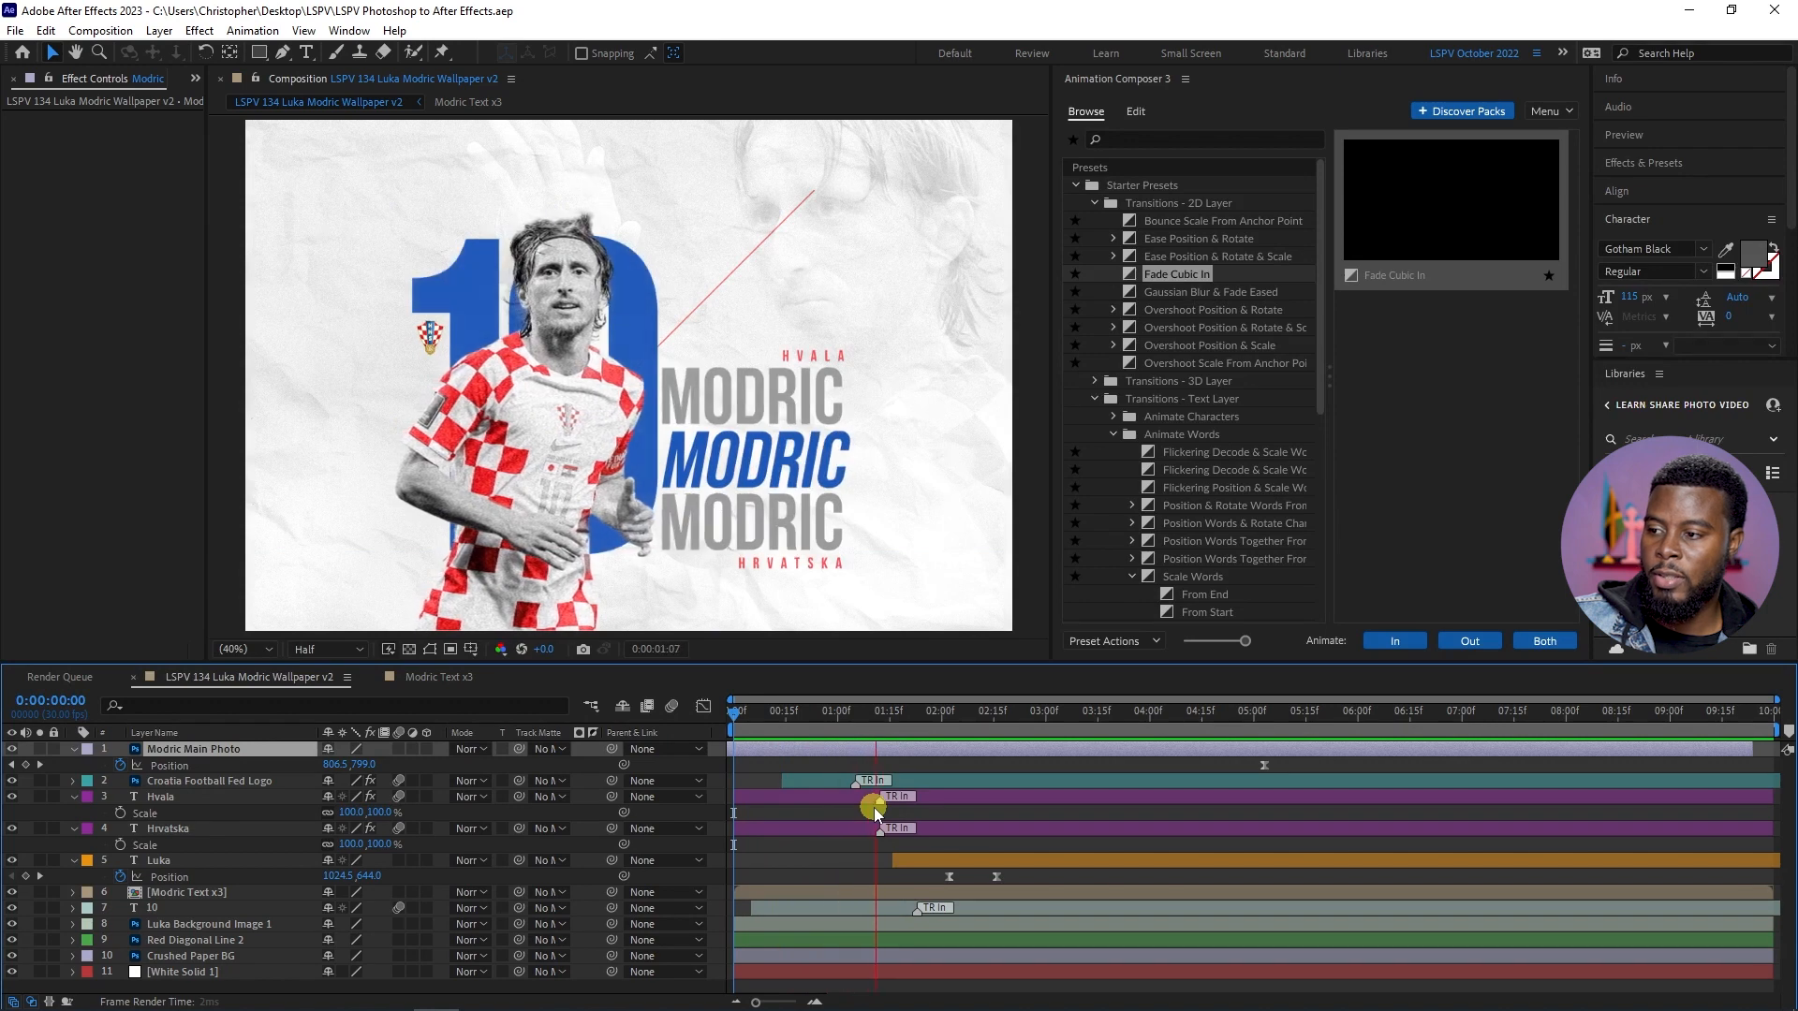
pyautogui.click(740, 412)
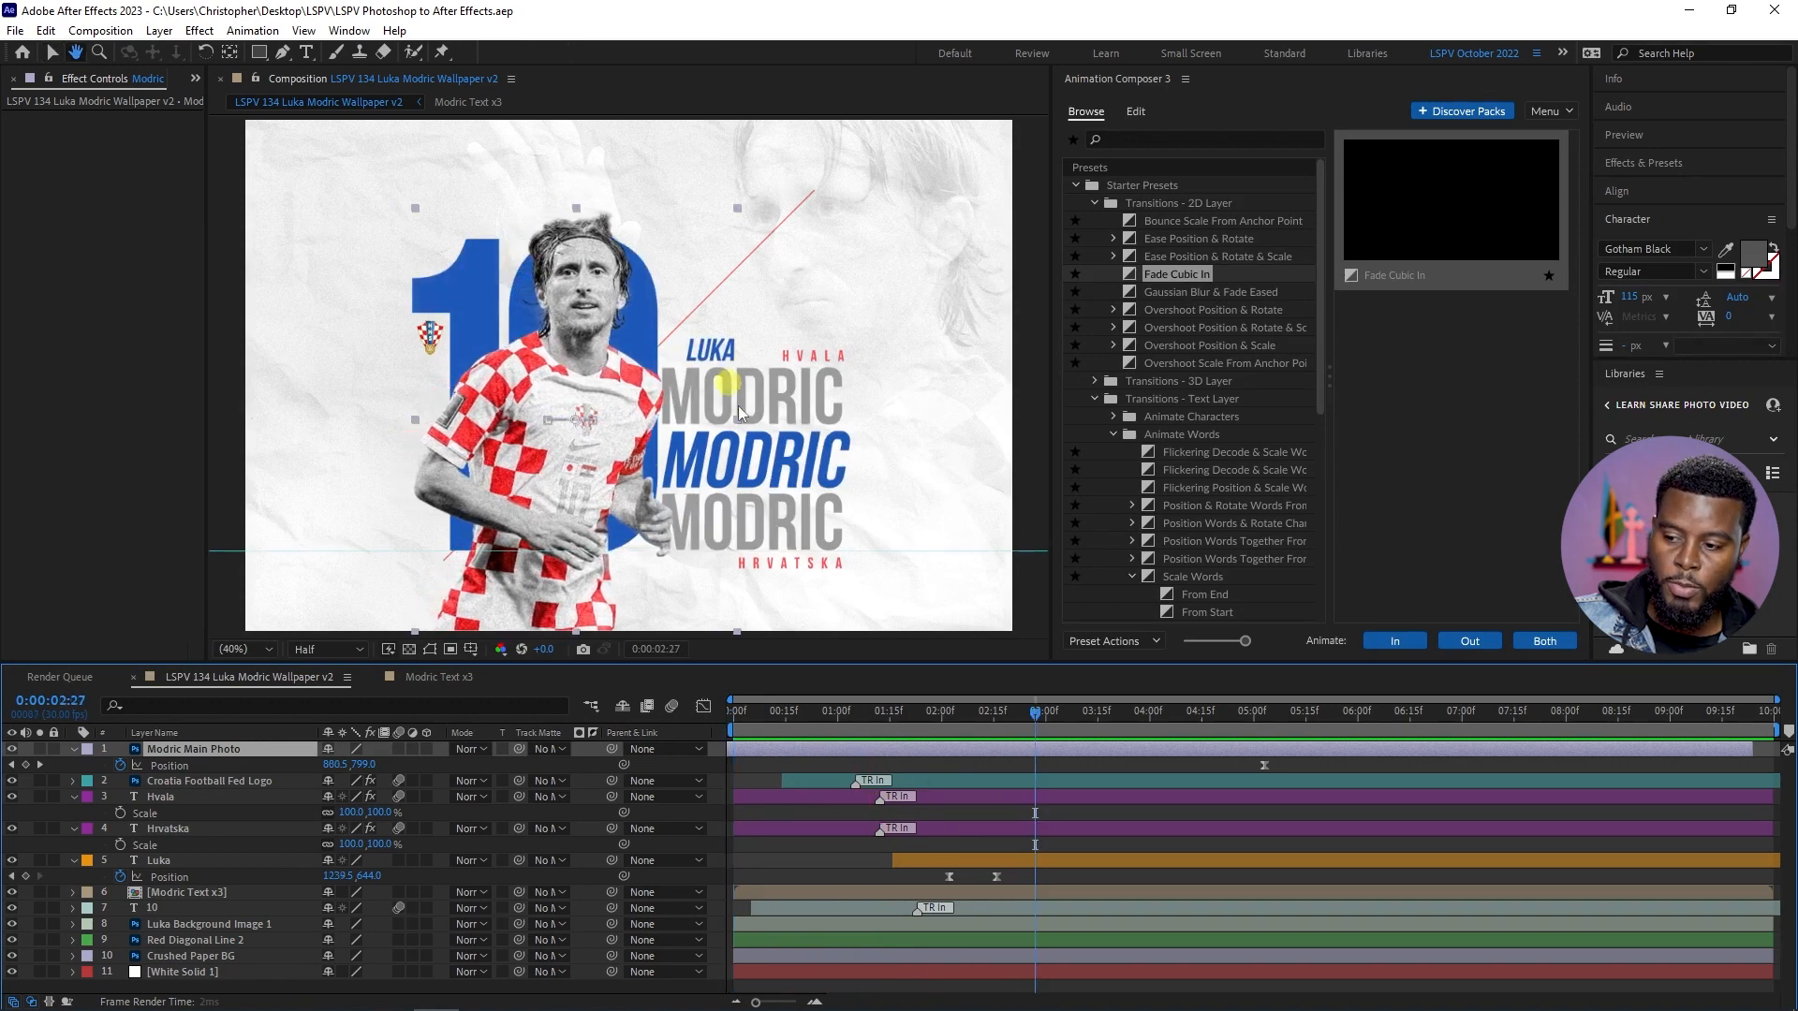
pyautogui.click(941, 719)
pyautogui.scroll(1, 703, 370)
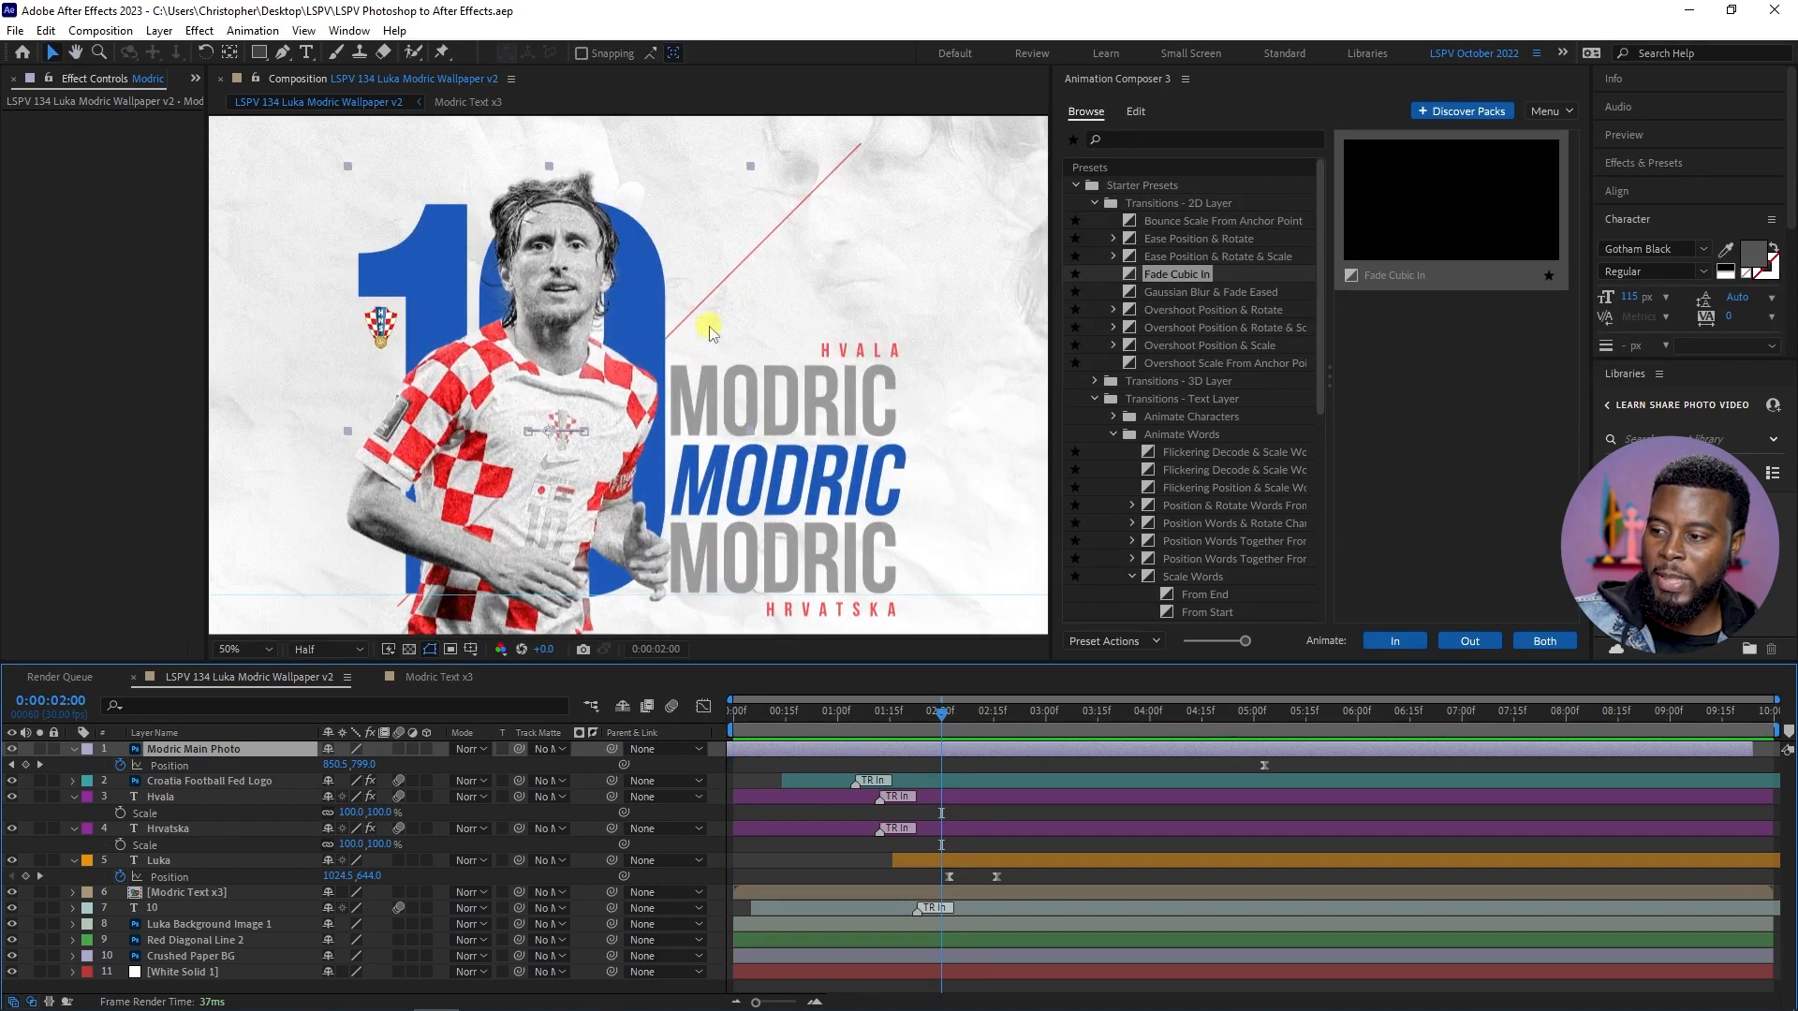
pyautogui.scroll(2, 721, 337)
pyautogui.scroll(-2, 721, 338)
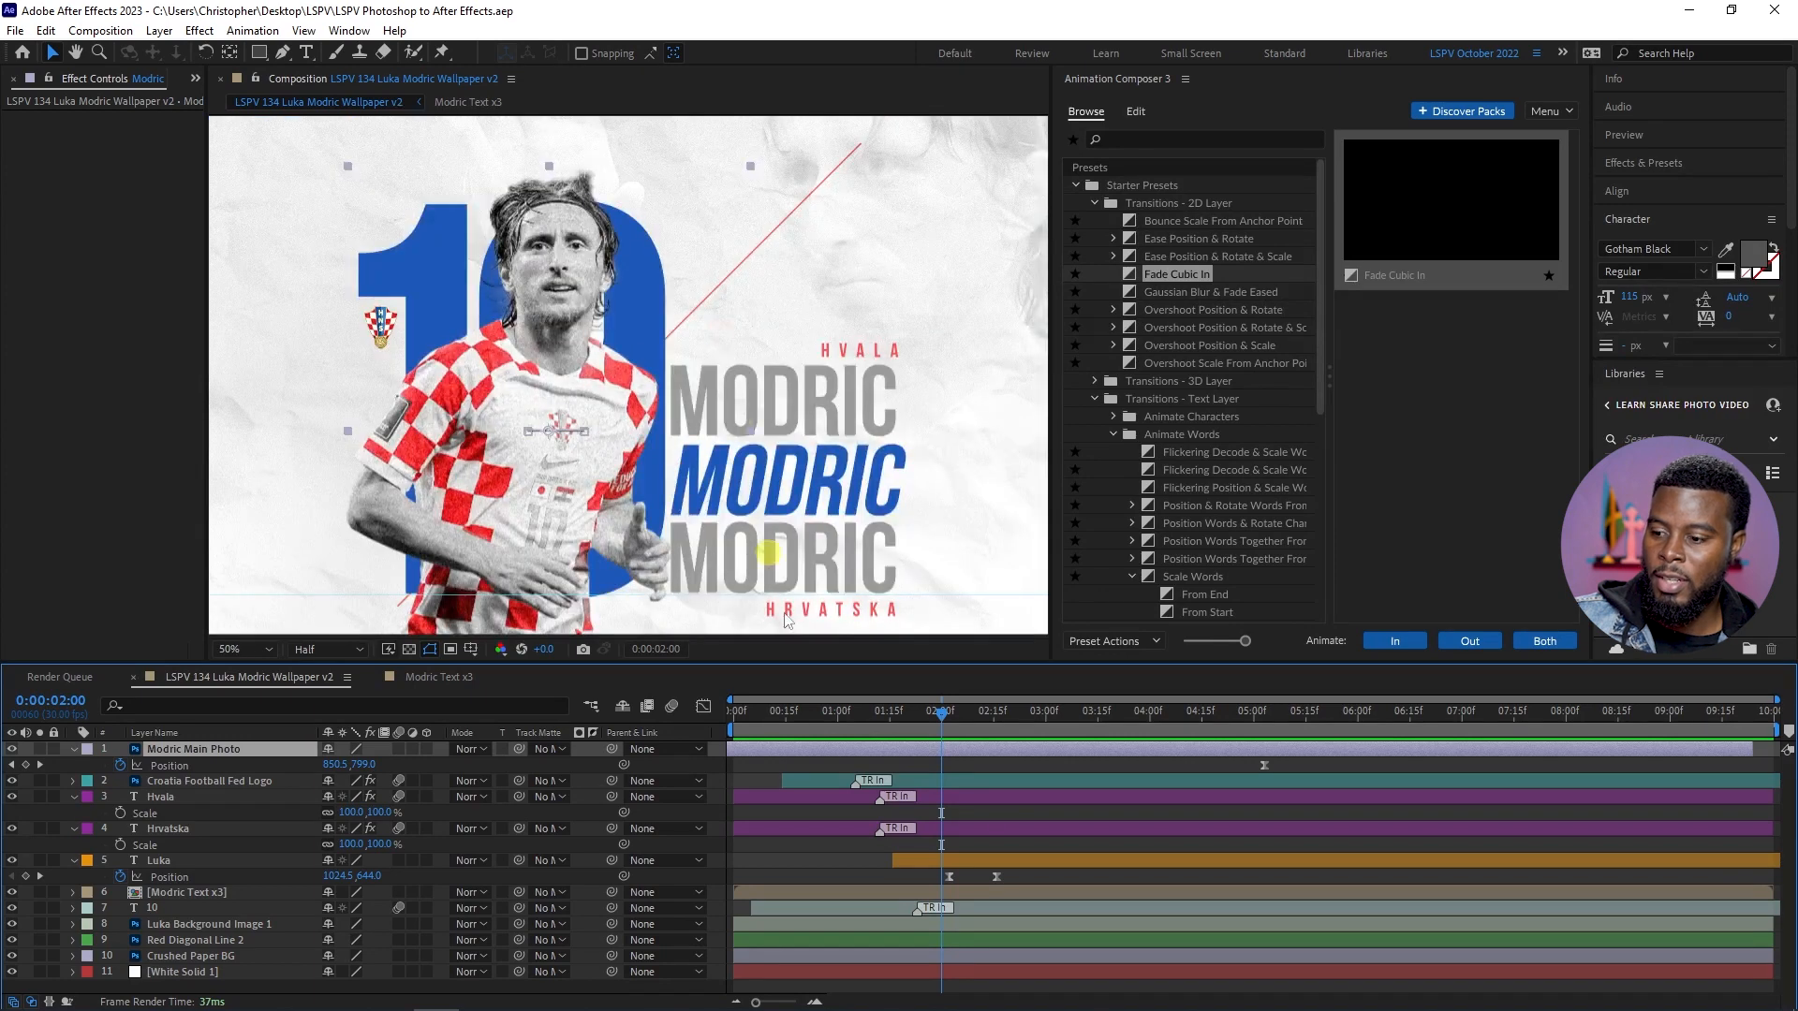
pyautogui.press('space')
# - Trim the start of the Luka layer to its first Position keyframe
pyautogui.moveTo(974, 711); pyautogui.dragTo(862, 749)
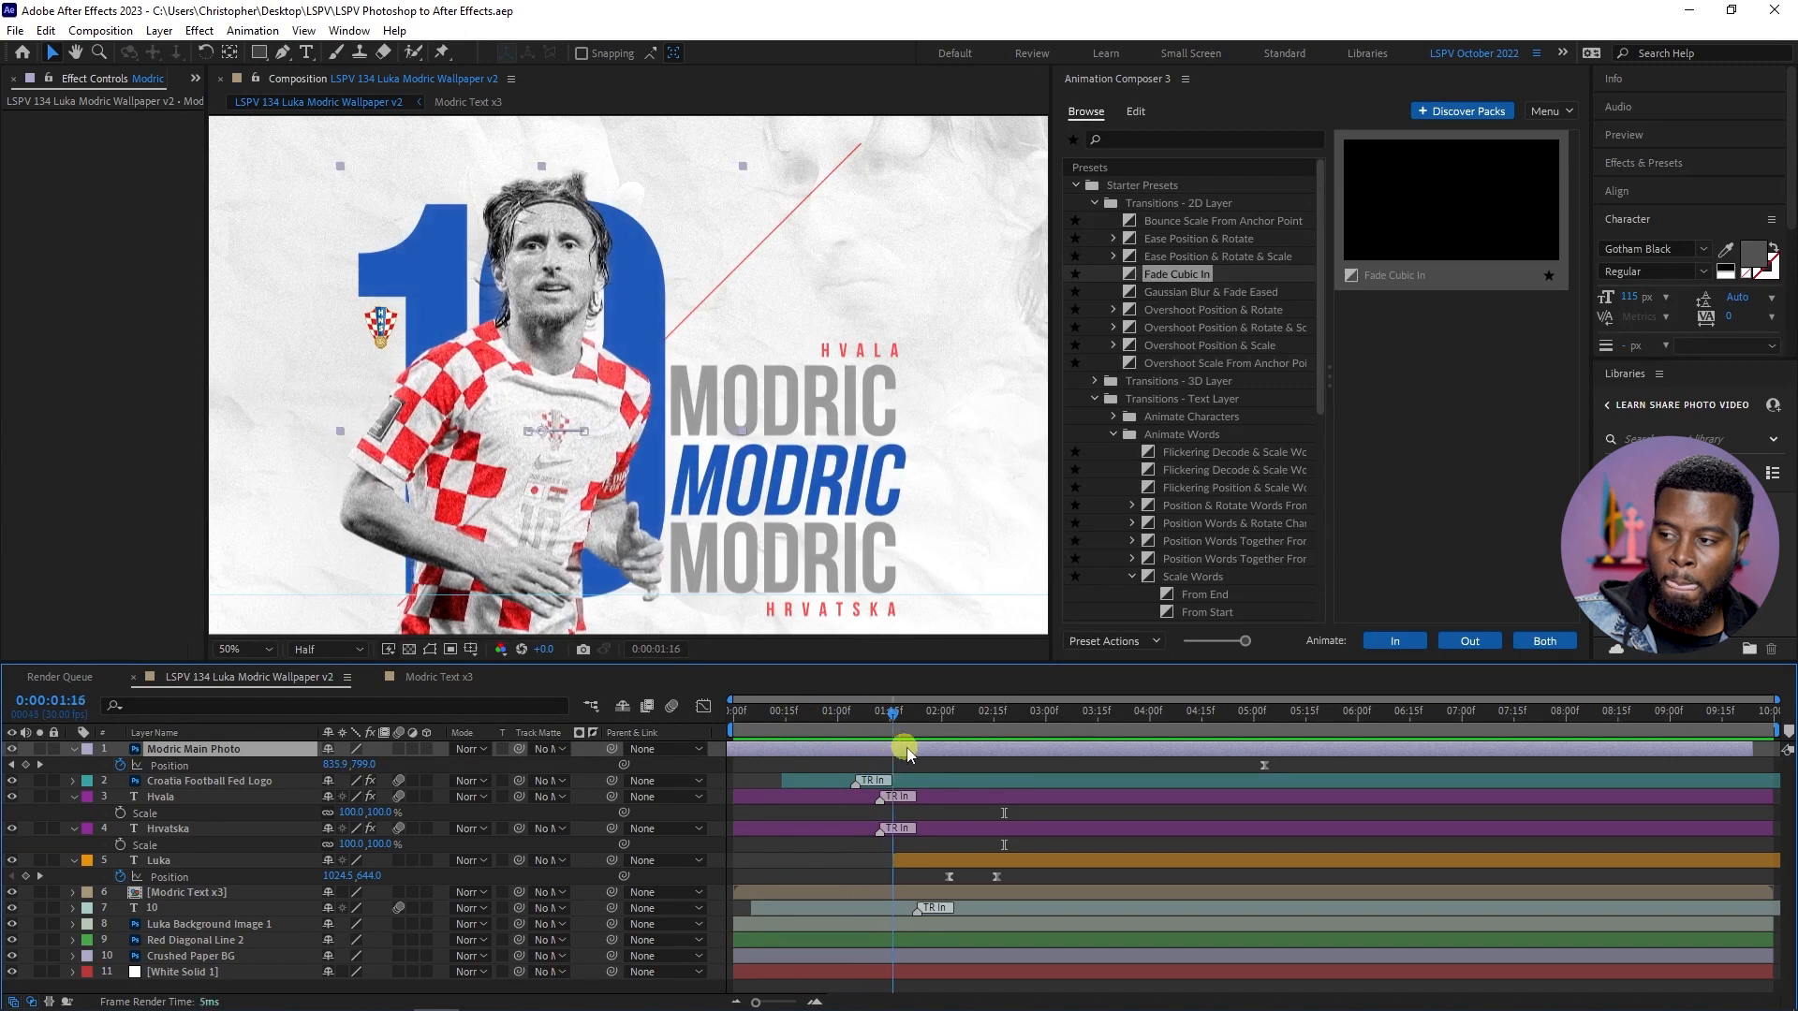
pyautogui.click(896, 860)
pyautogui.moveTo(931, 861); pyautogui.dragTo(952, 859)
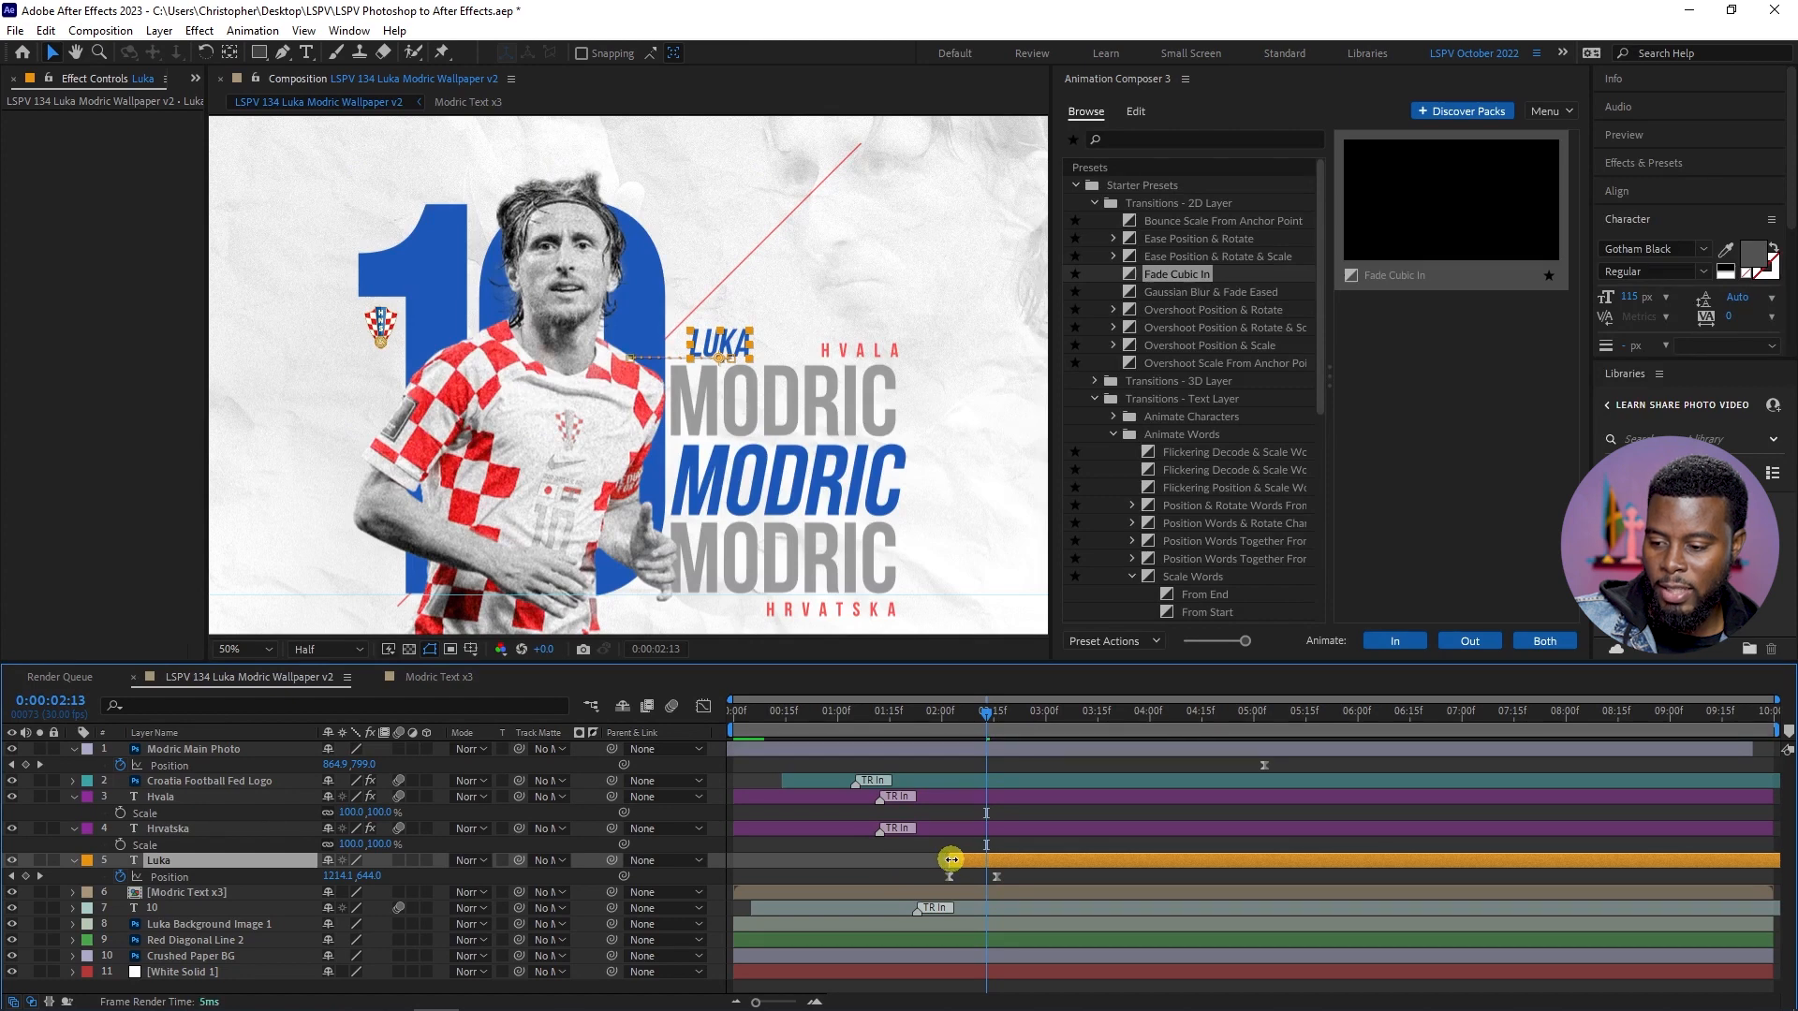
# - Slide the trimmed Luka layer earlier so it starts at about 0:00:01:15, with the text hidden against the blue 10
pyautogui.moveTo(959, 721)
pyautogui.mouseDown()
pyautogui.moveTo(931, 721)
pyautogui.moveTo(1076, 721)
pyautogui.moveTo(962, 730)
pyautogui.mouseUp()
pyautogui.moveTo(1034, 869); pyautogui.dragTo(969, 803)
pyautogui.moveTo(875, 728)
pyautogui.mouseDown()
pyautogui.moveTo(803, 730)
pyautogui.moveTo(848, 733)
pyautogui.mouseUp()
pyautogui.moveTo(897, 886); pyautogui.dragTo(904, 863)
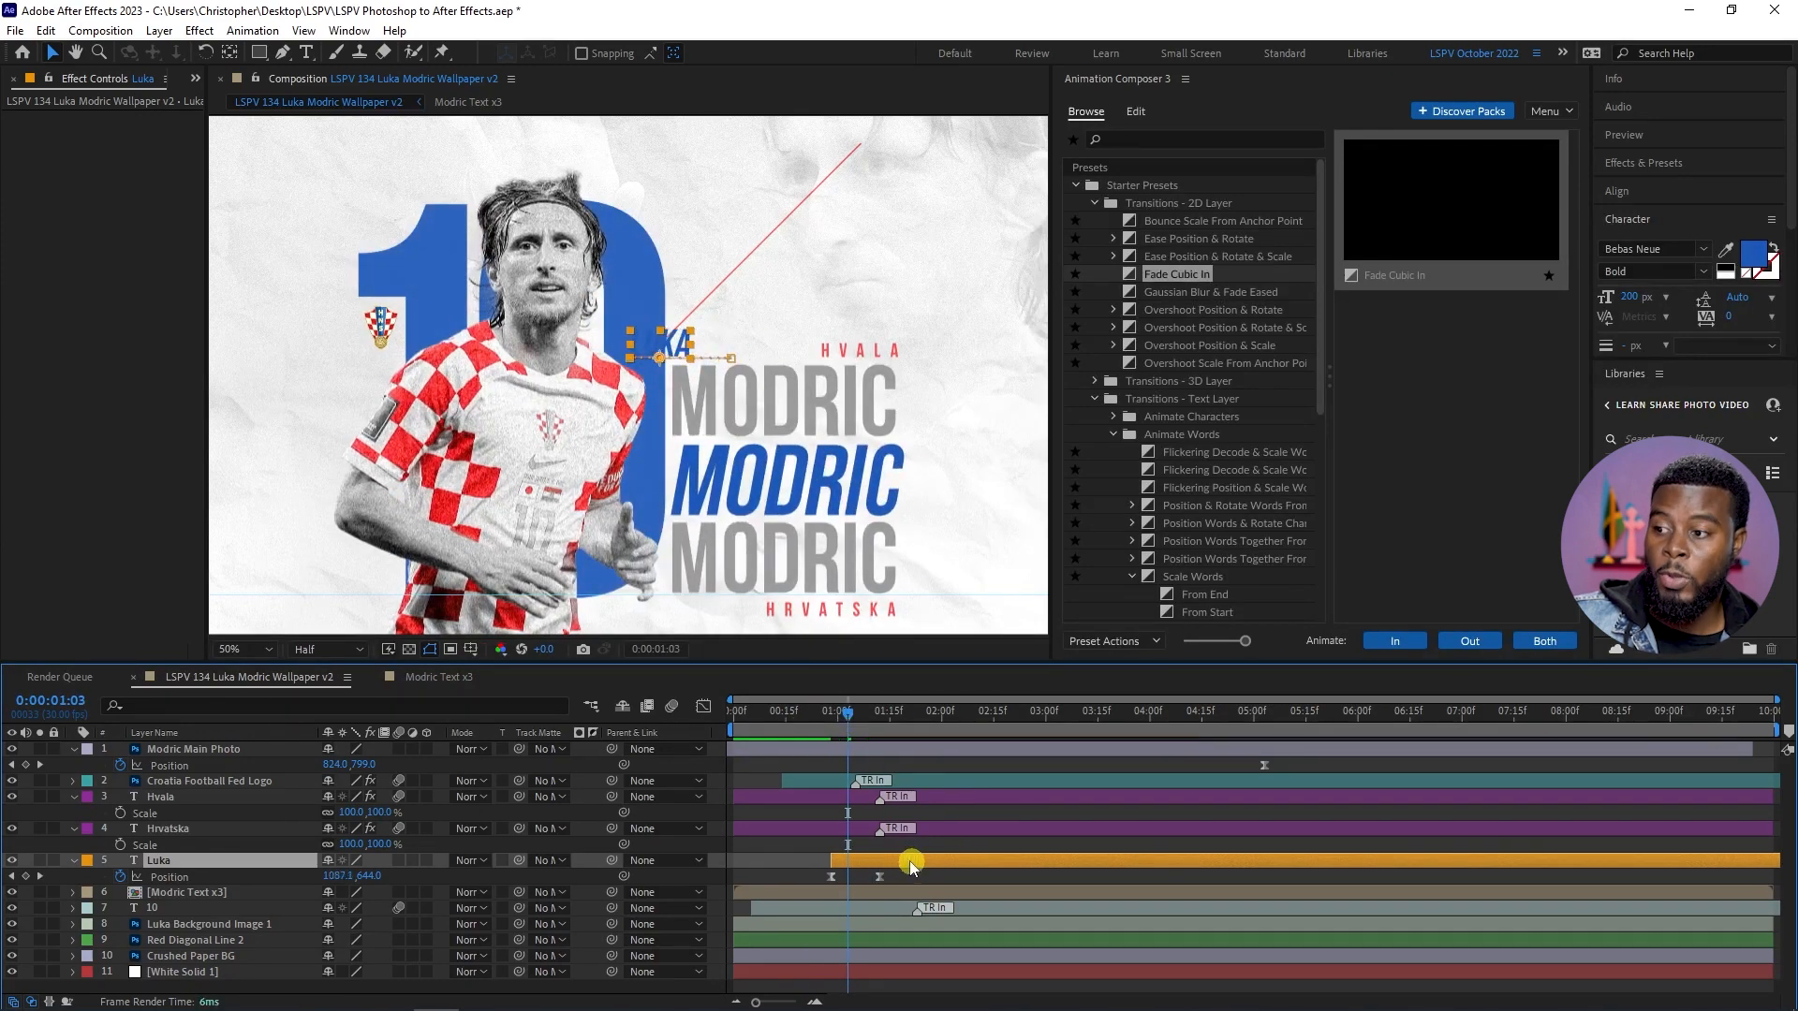
pyautogui.scroll(4, 683, 348)
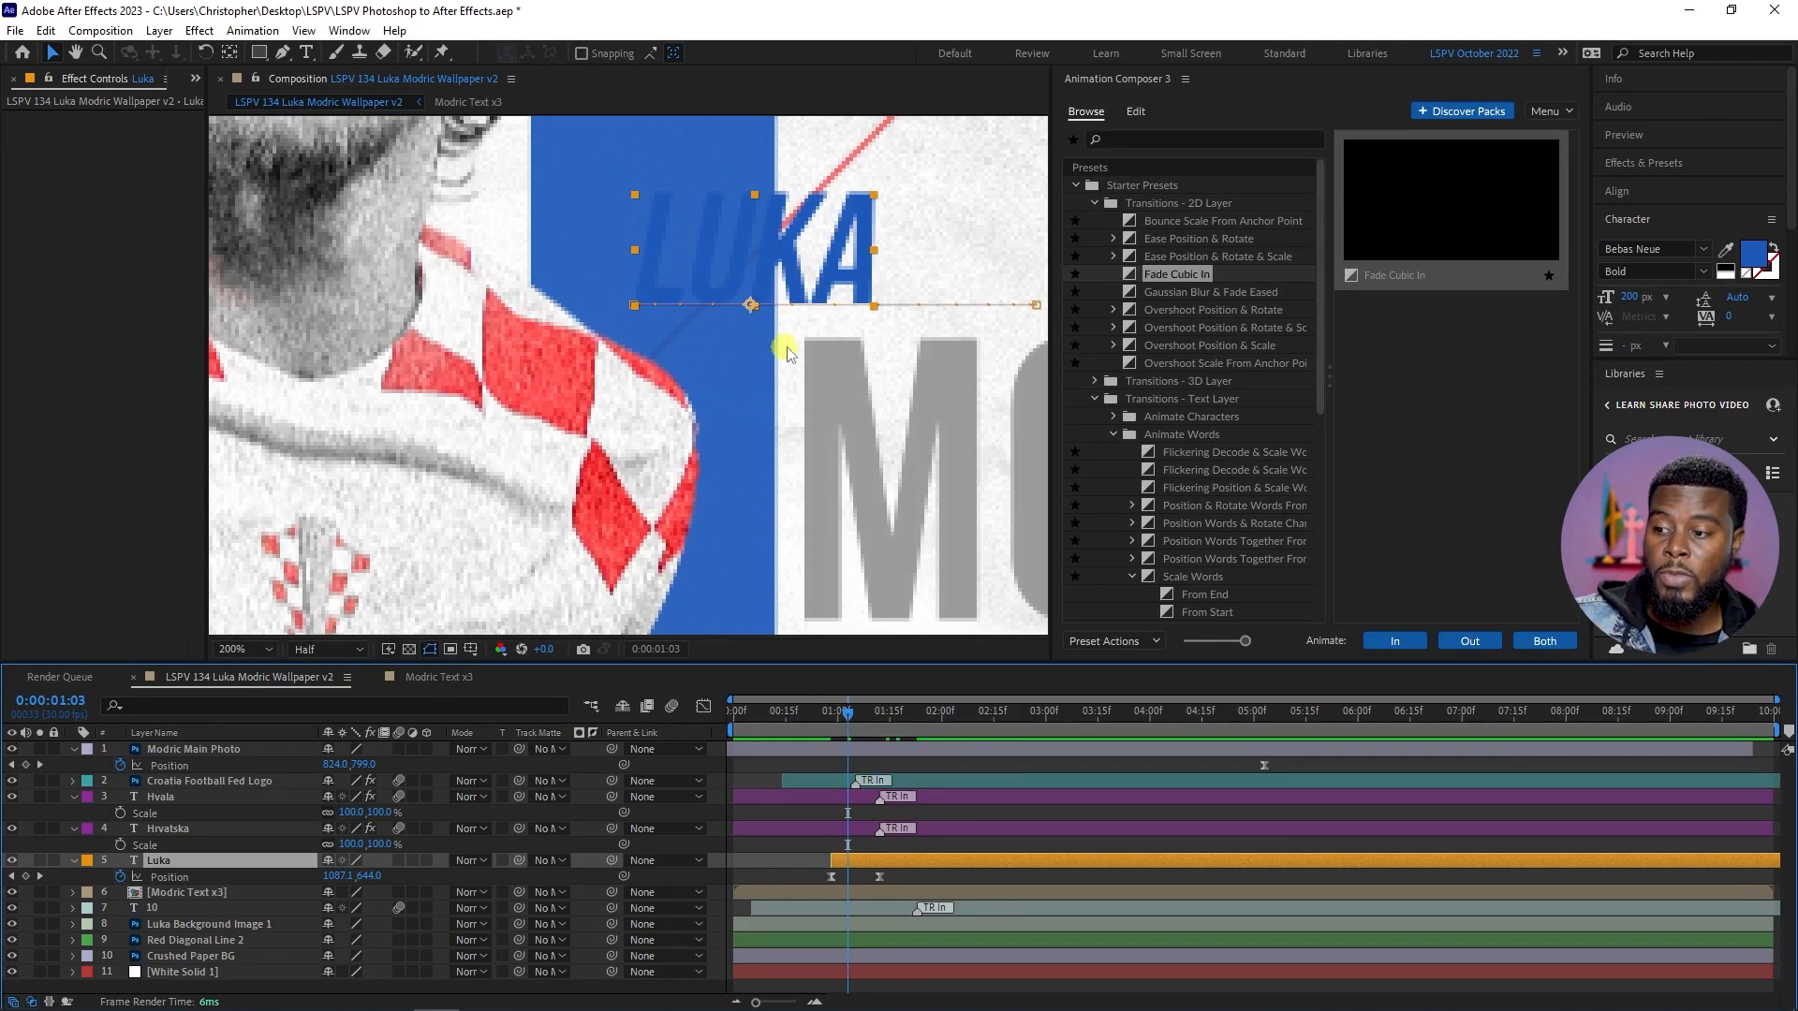
pyautogui.moveTo(805, 343); pyautogui.dragTo(635, 387)
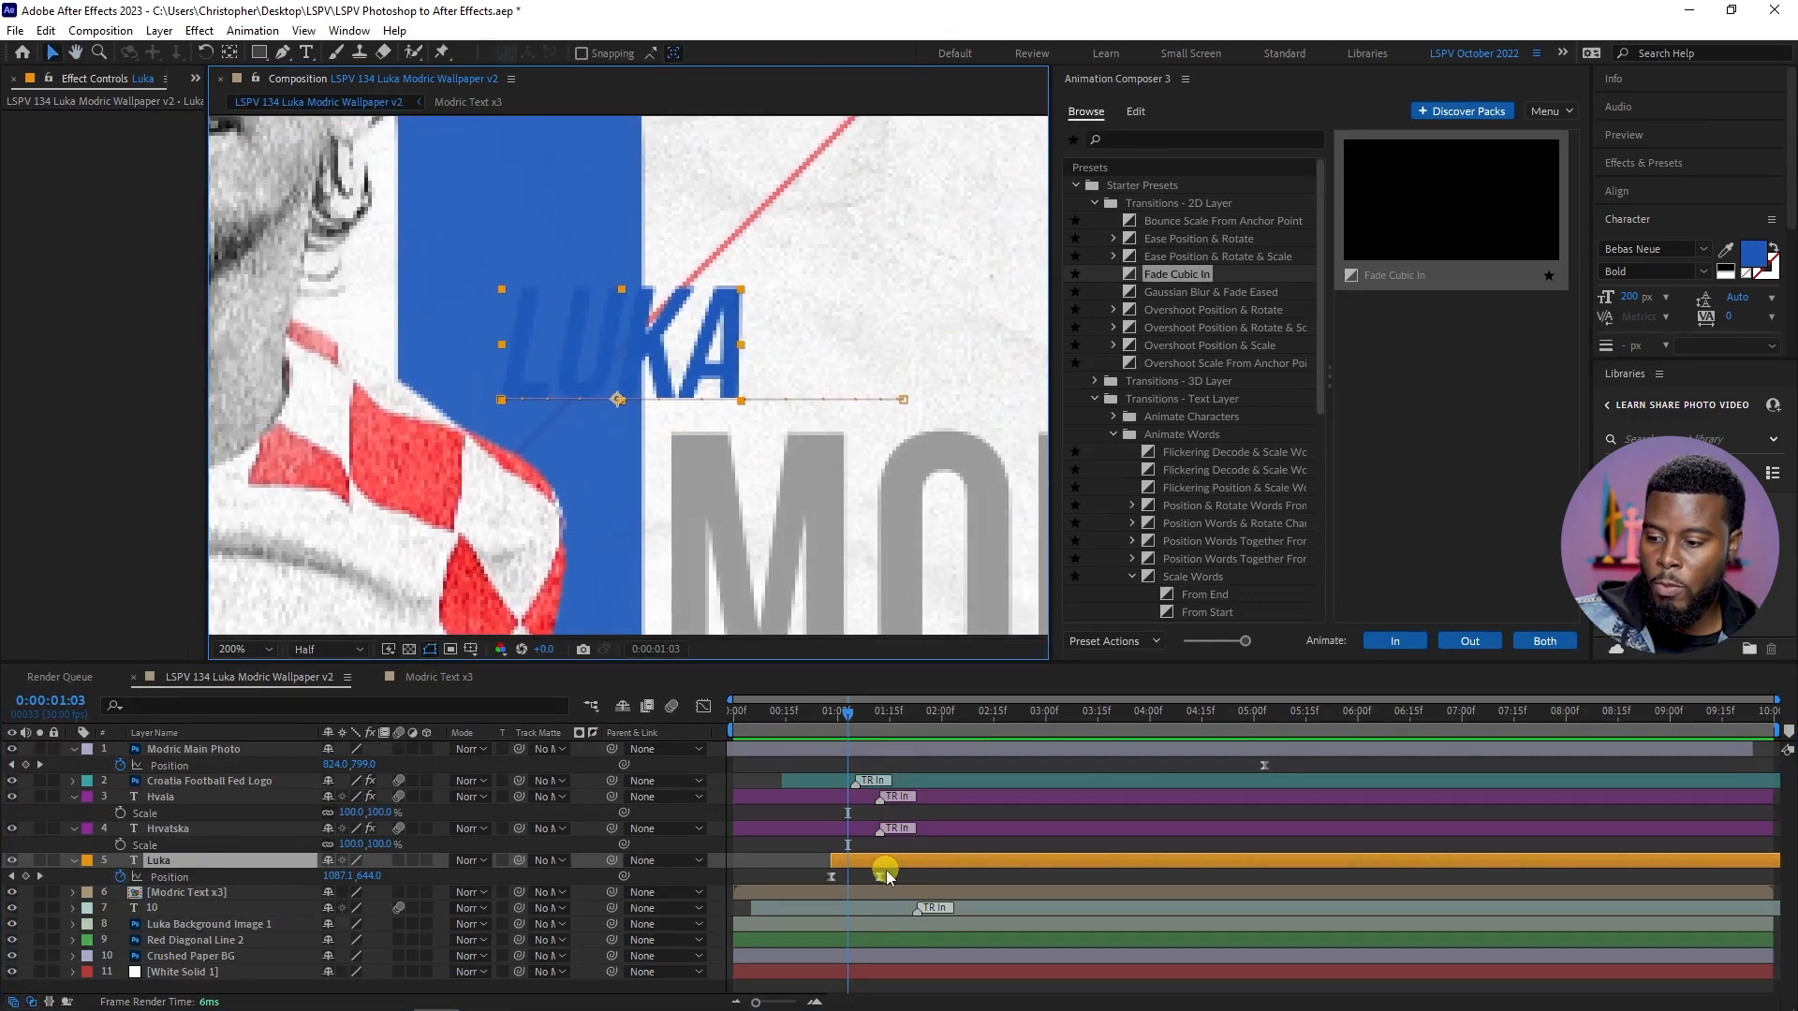
pyautogui.moveTo(891, 869); pyautogui.dragTo(922, 869)
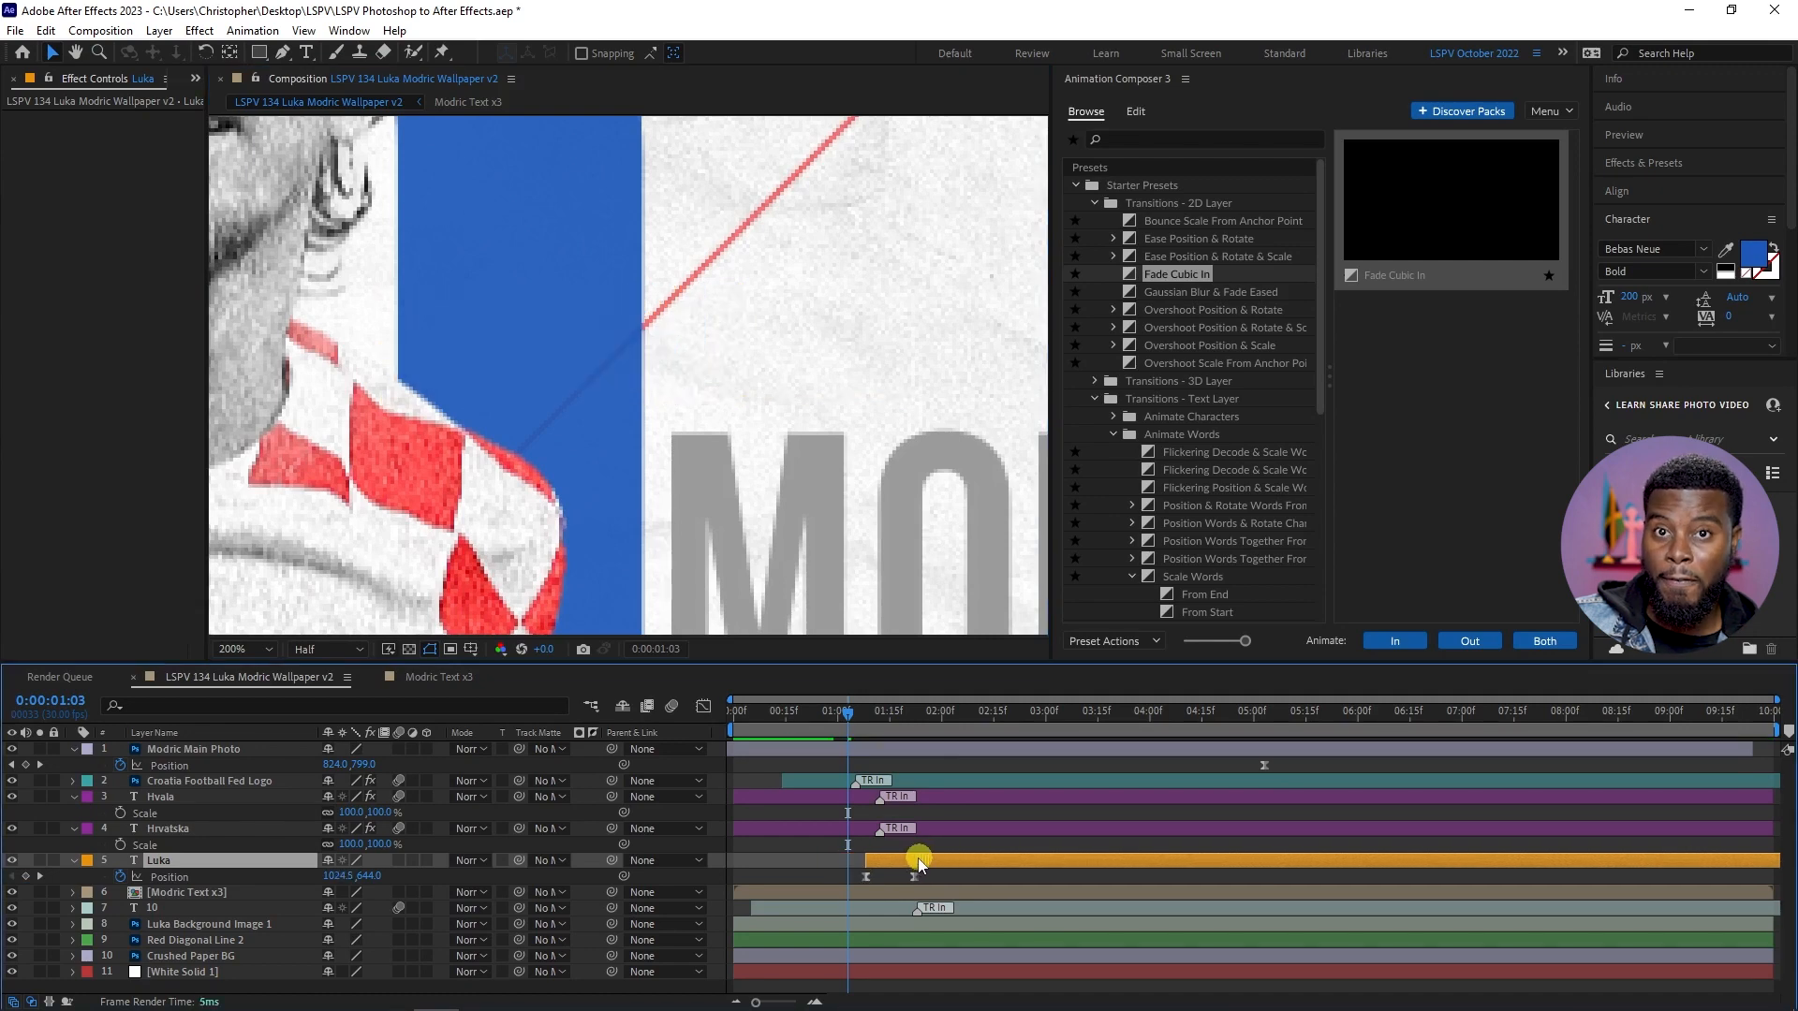
pyautogui.moveTo(837, 724); pyautogui.dragTo(964, 866)
pyautogui.moveTo(871, 721)
pyautogui.mouseDown()
pyautogui.moveTo(843, 723)
pyautogui.moveTo(893, 740)
pyautogui.mouseUp()
pyautogui.moveTo(966, 863); pyautogui.dragTo(971, 866)
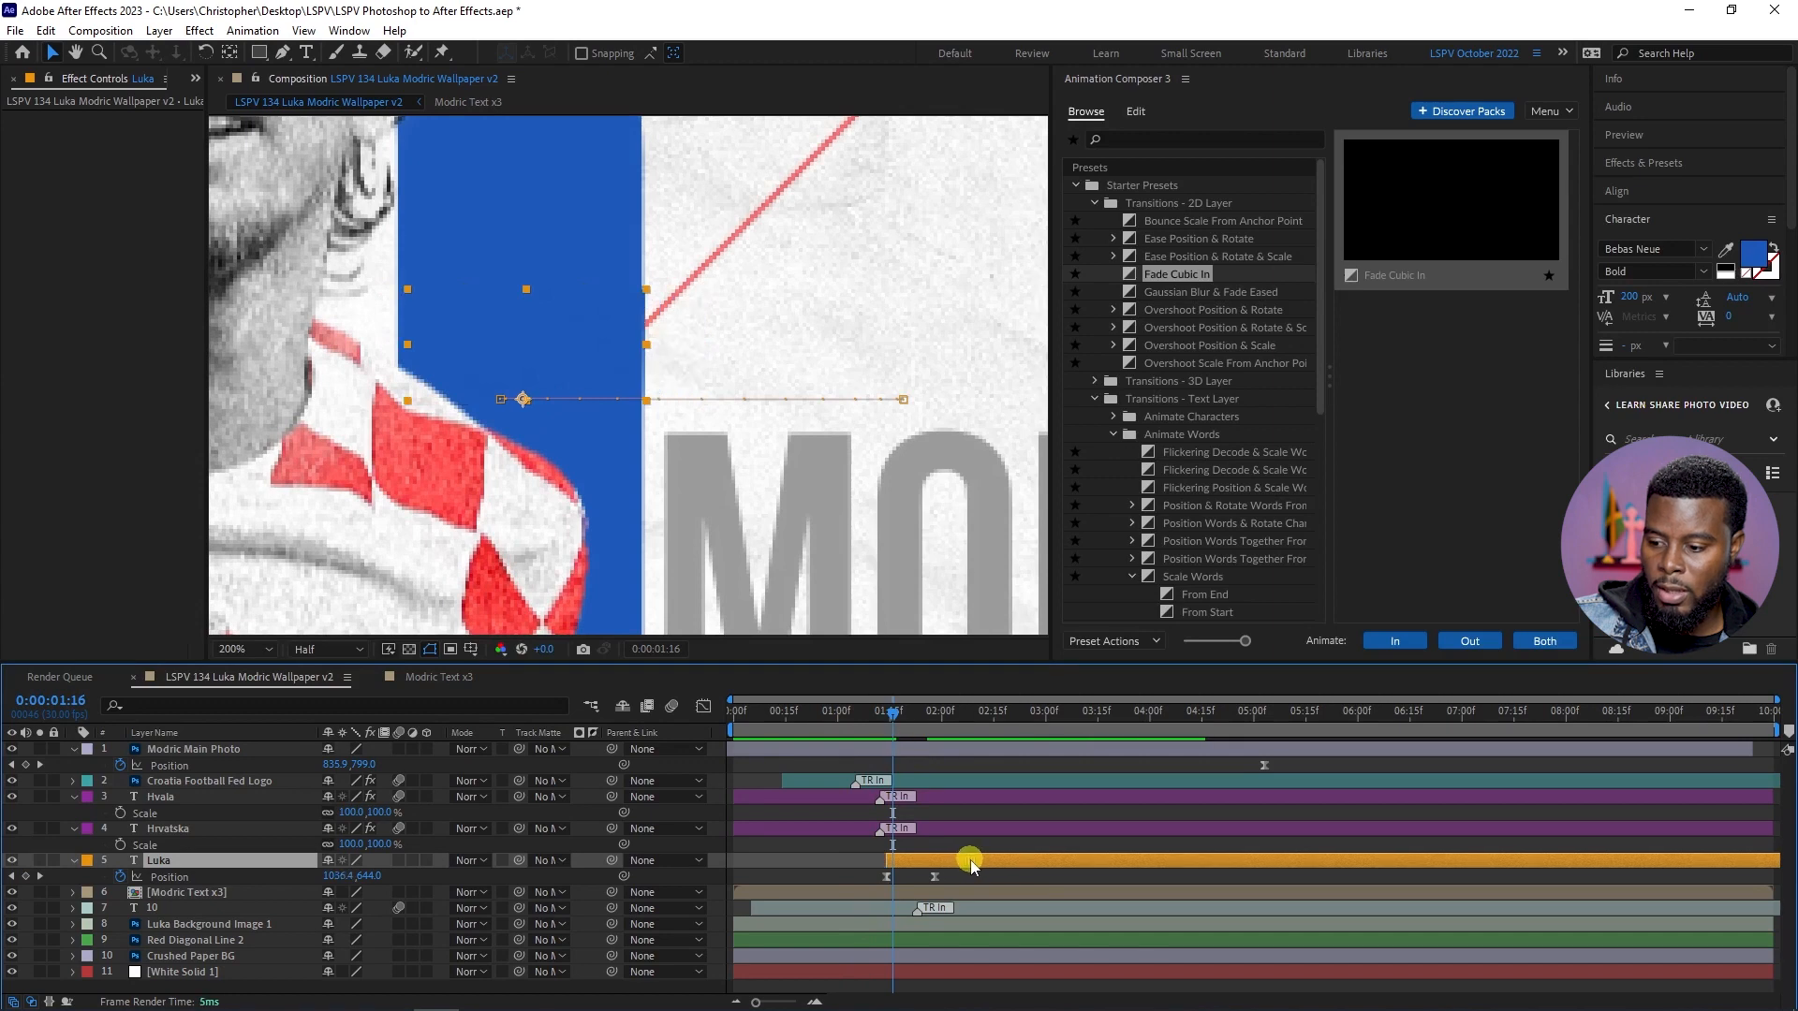
# - Move Luka's second Position keyframe closer to the first, fit the composition in the viewer, and save the project
pyautogui.moveTo(856, 719)
pyautogui.mouseDown()
pyautogui.moveTo(951, 730)
pyautogui.moveTo(853, 728)
pyautogui.mouseUp()
pyautogui.moveTo(937, 881); pyautogui.dragTo(925, 879)
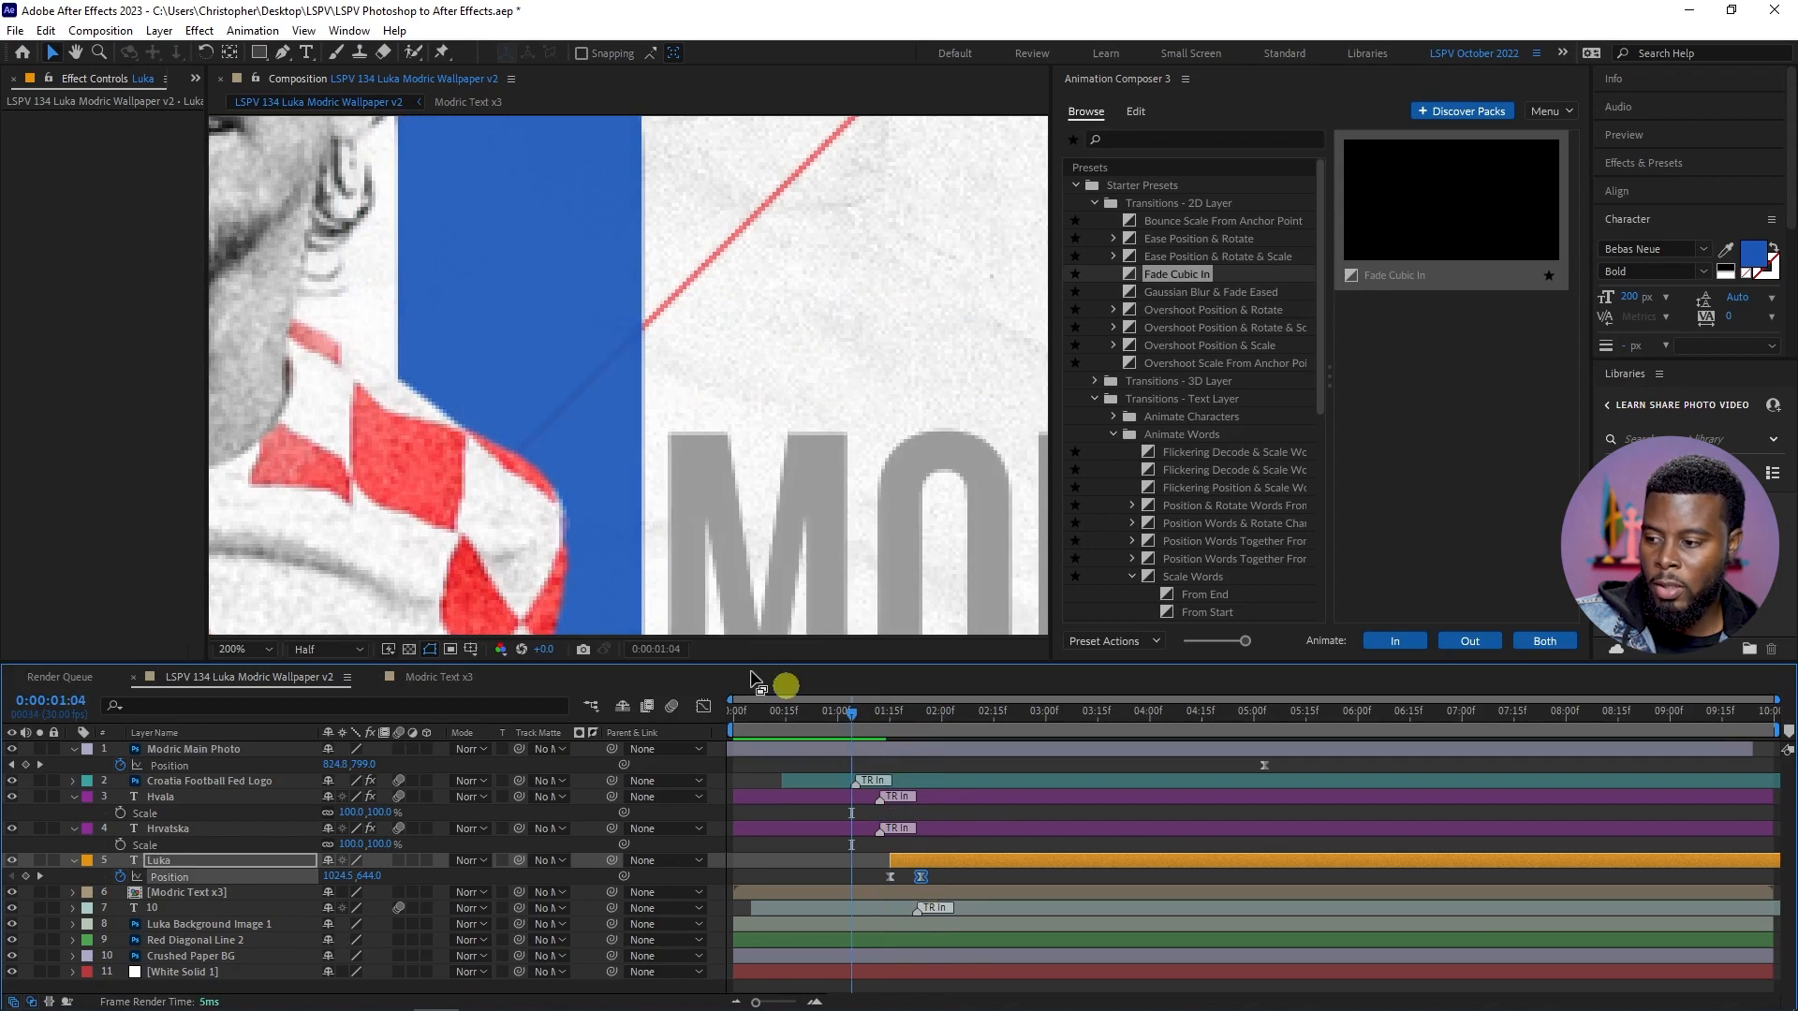
pyautogui.click(261, 649)
pyautogui.click(251, 671)
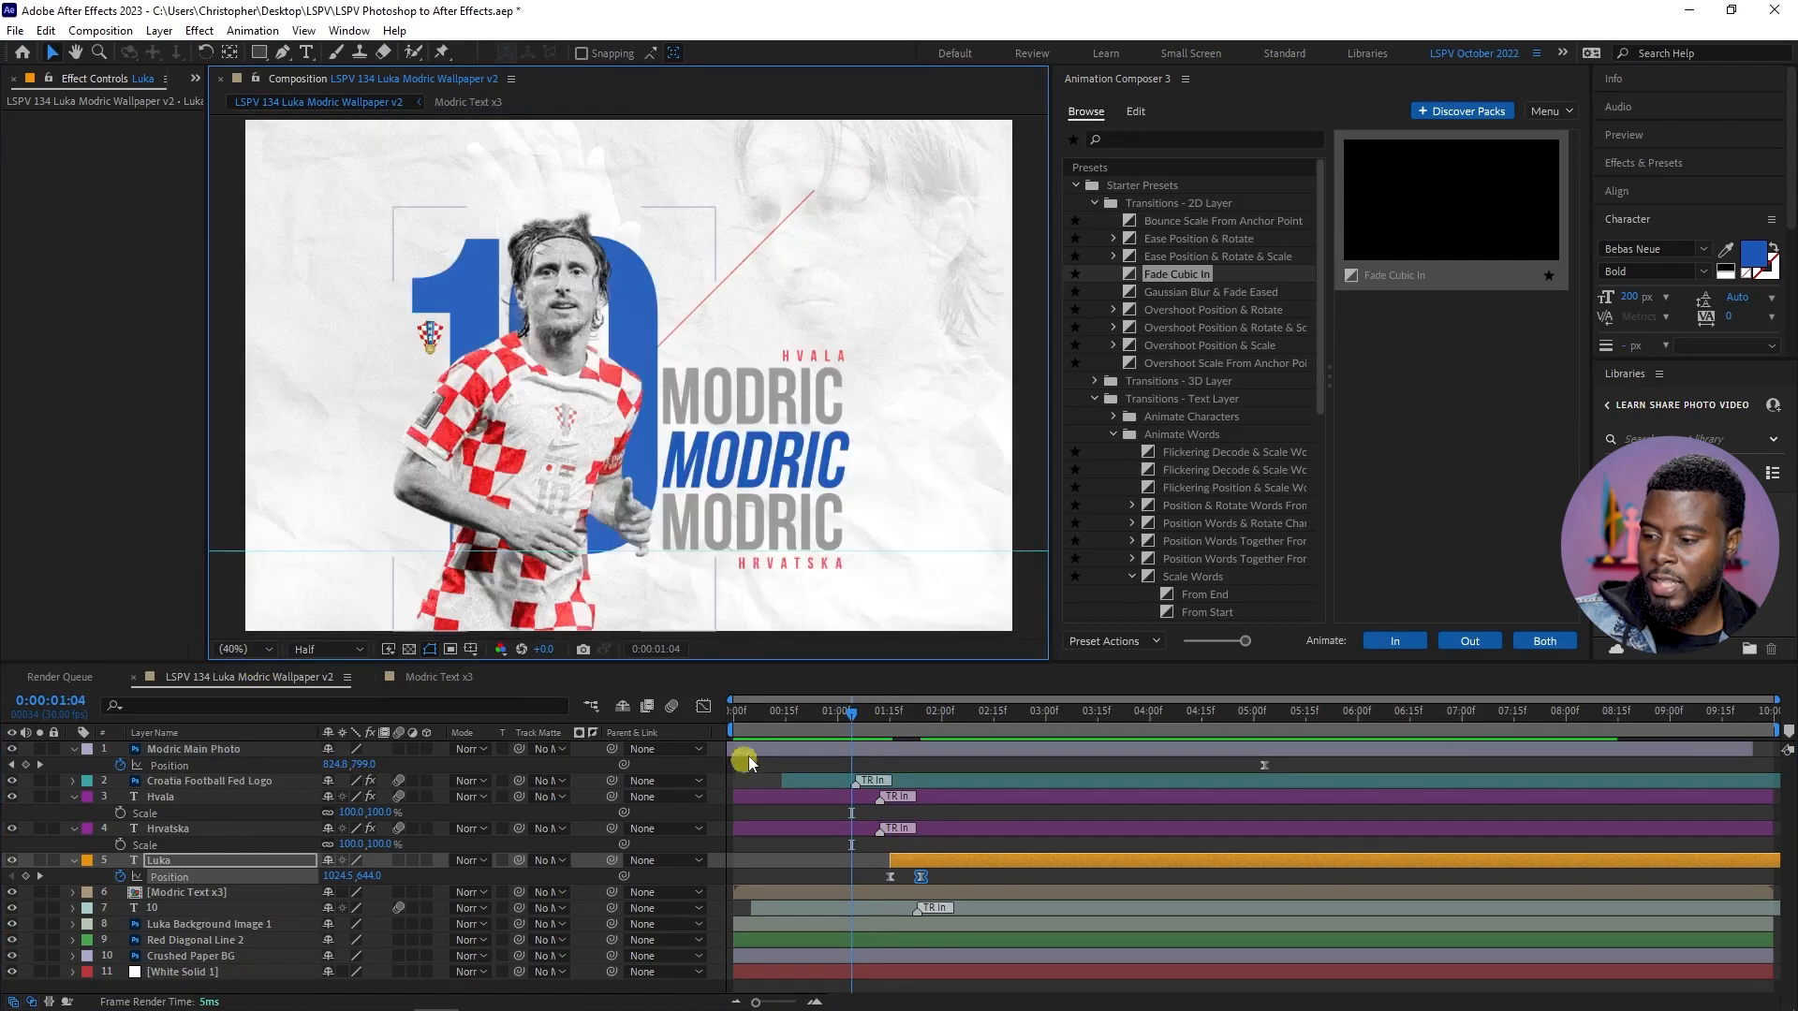
pyautogui.click(740, 726)
pyautogui.hotkey('ctrl', 's')
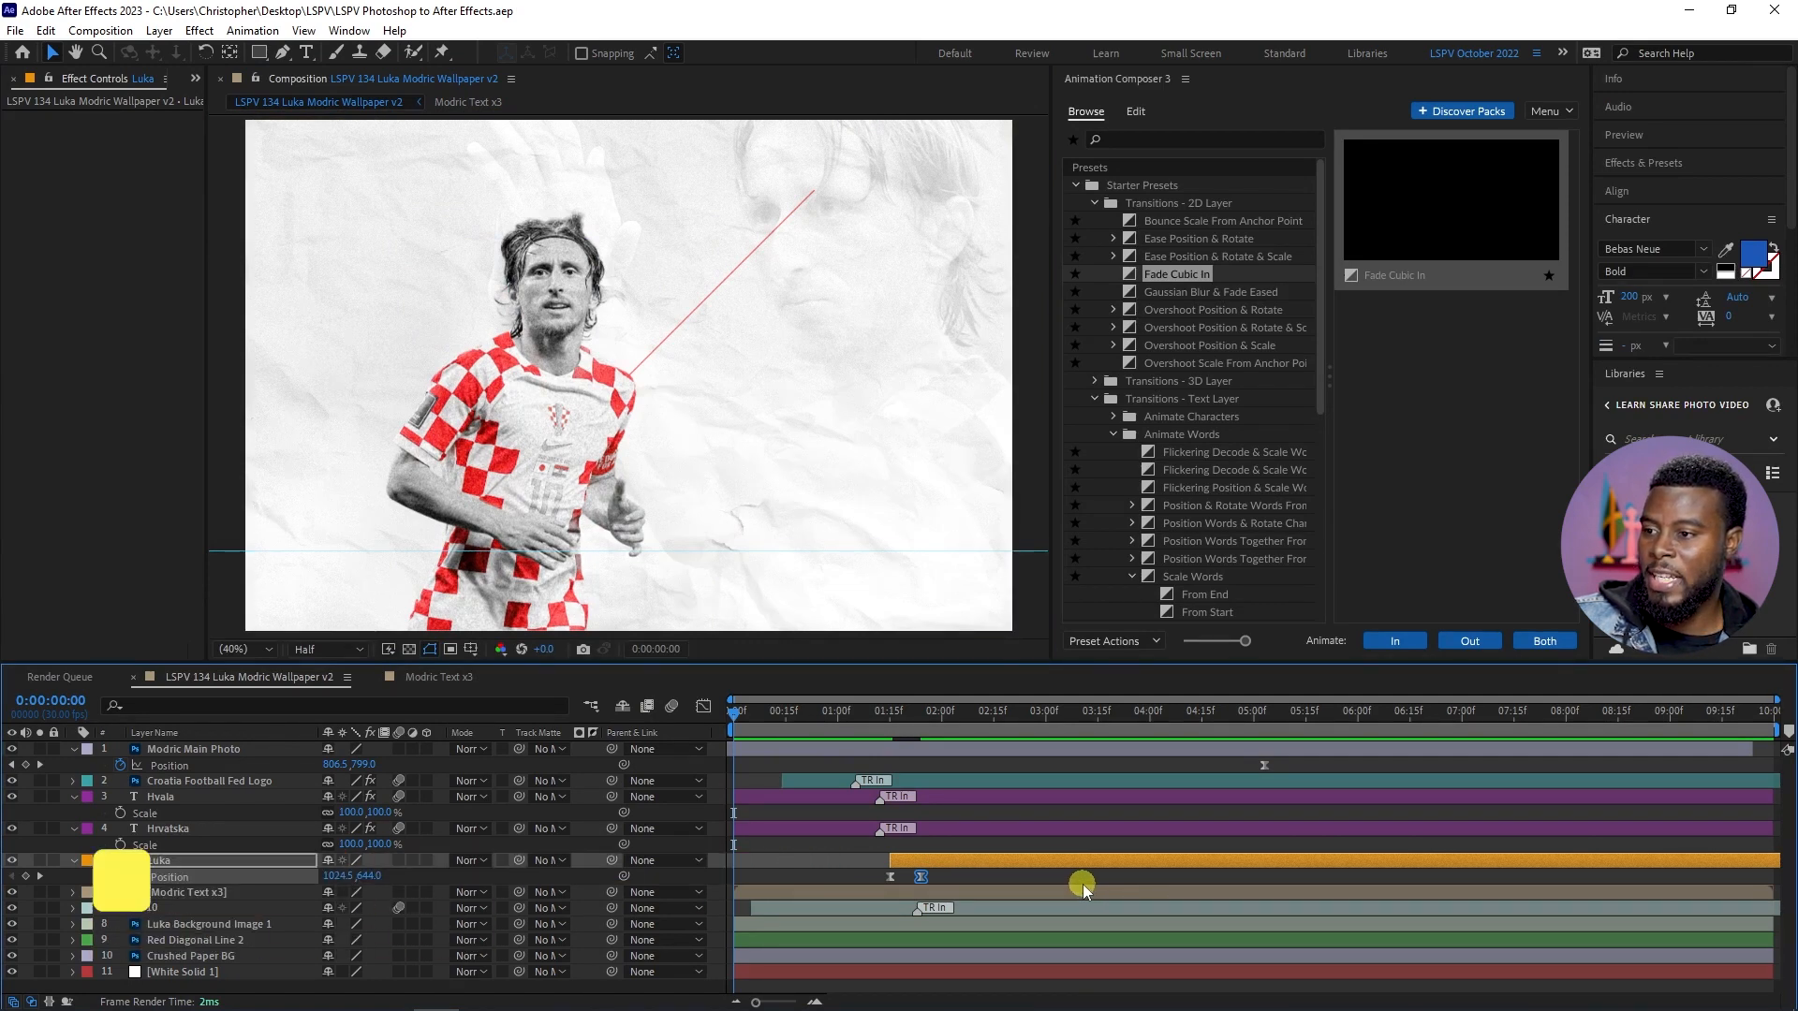
# - Play the opening of the composition repeatedly to review the timing of the faster Luka text entrance
pyautogui.press('space')
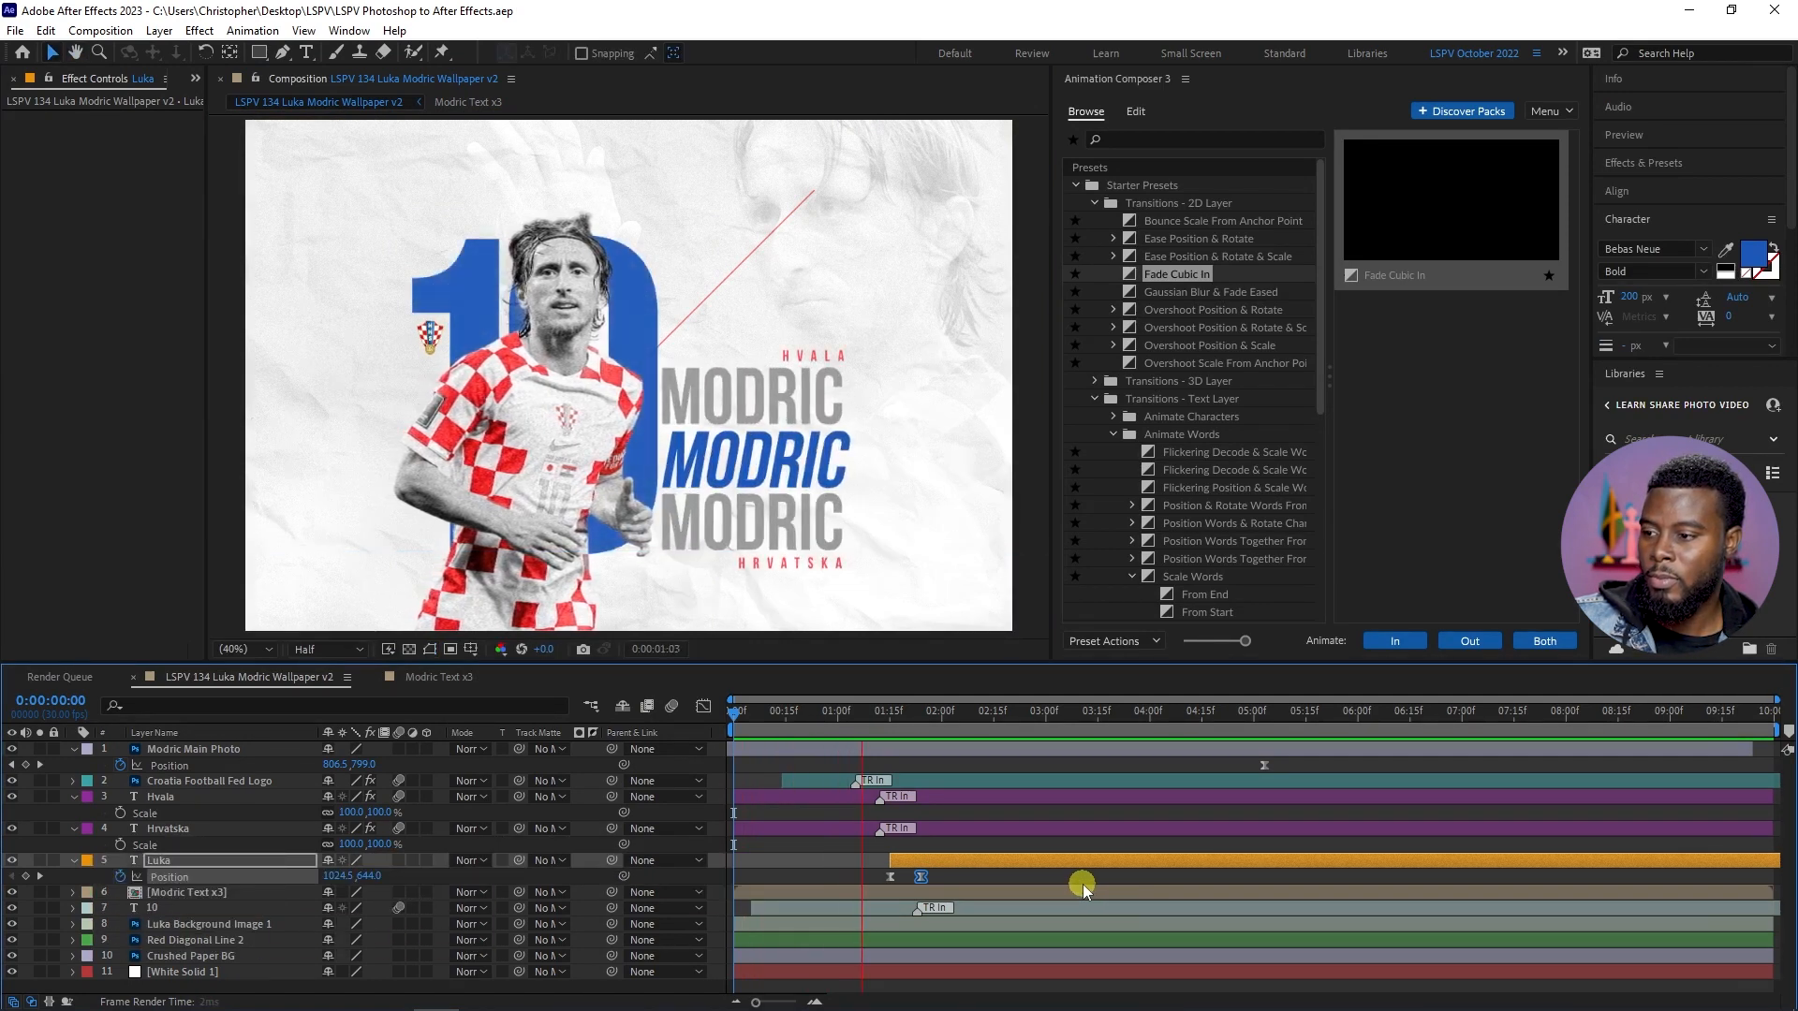
pyautogui.press('space')
pyautogui.click(813, 717)
pyautogui.press('space')
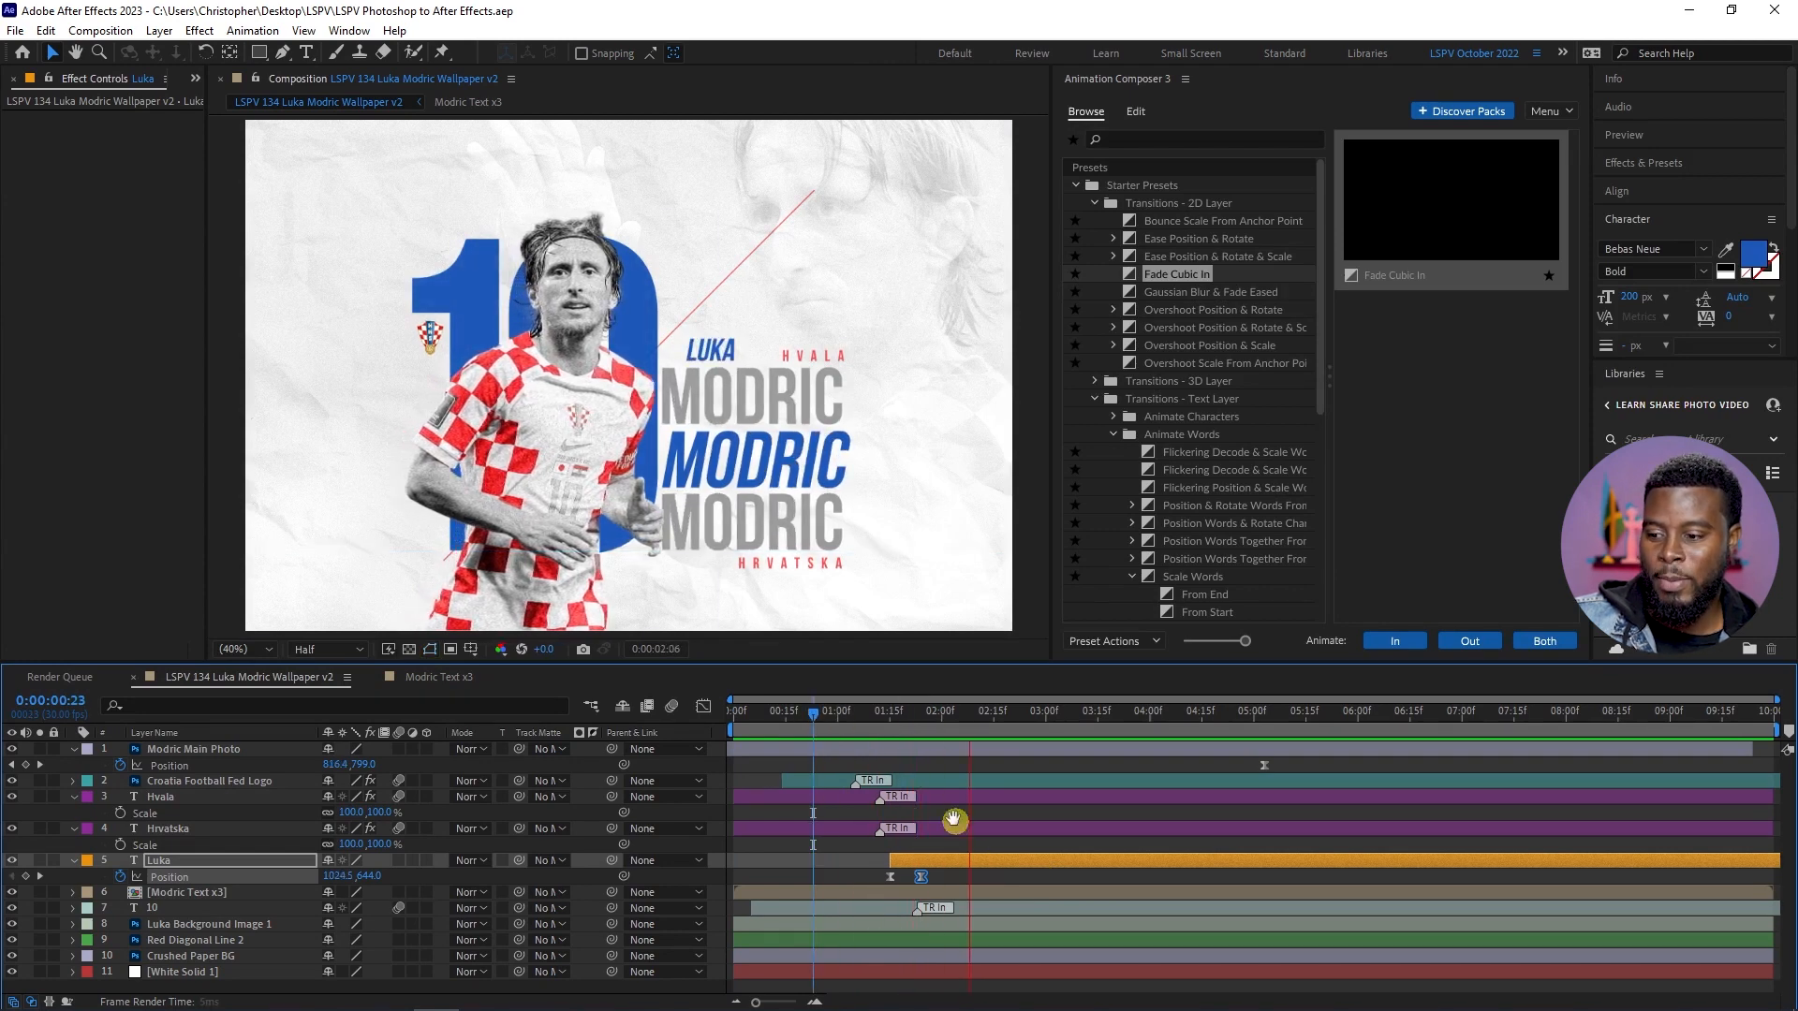
pyautogui.press('space')
pyautogui.click(798, 716)
pyautogui.press('space')
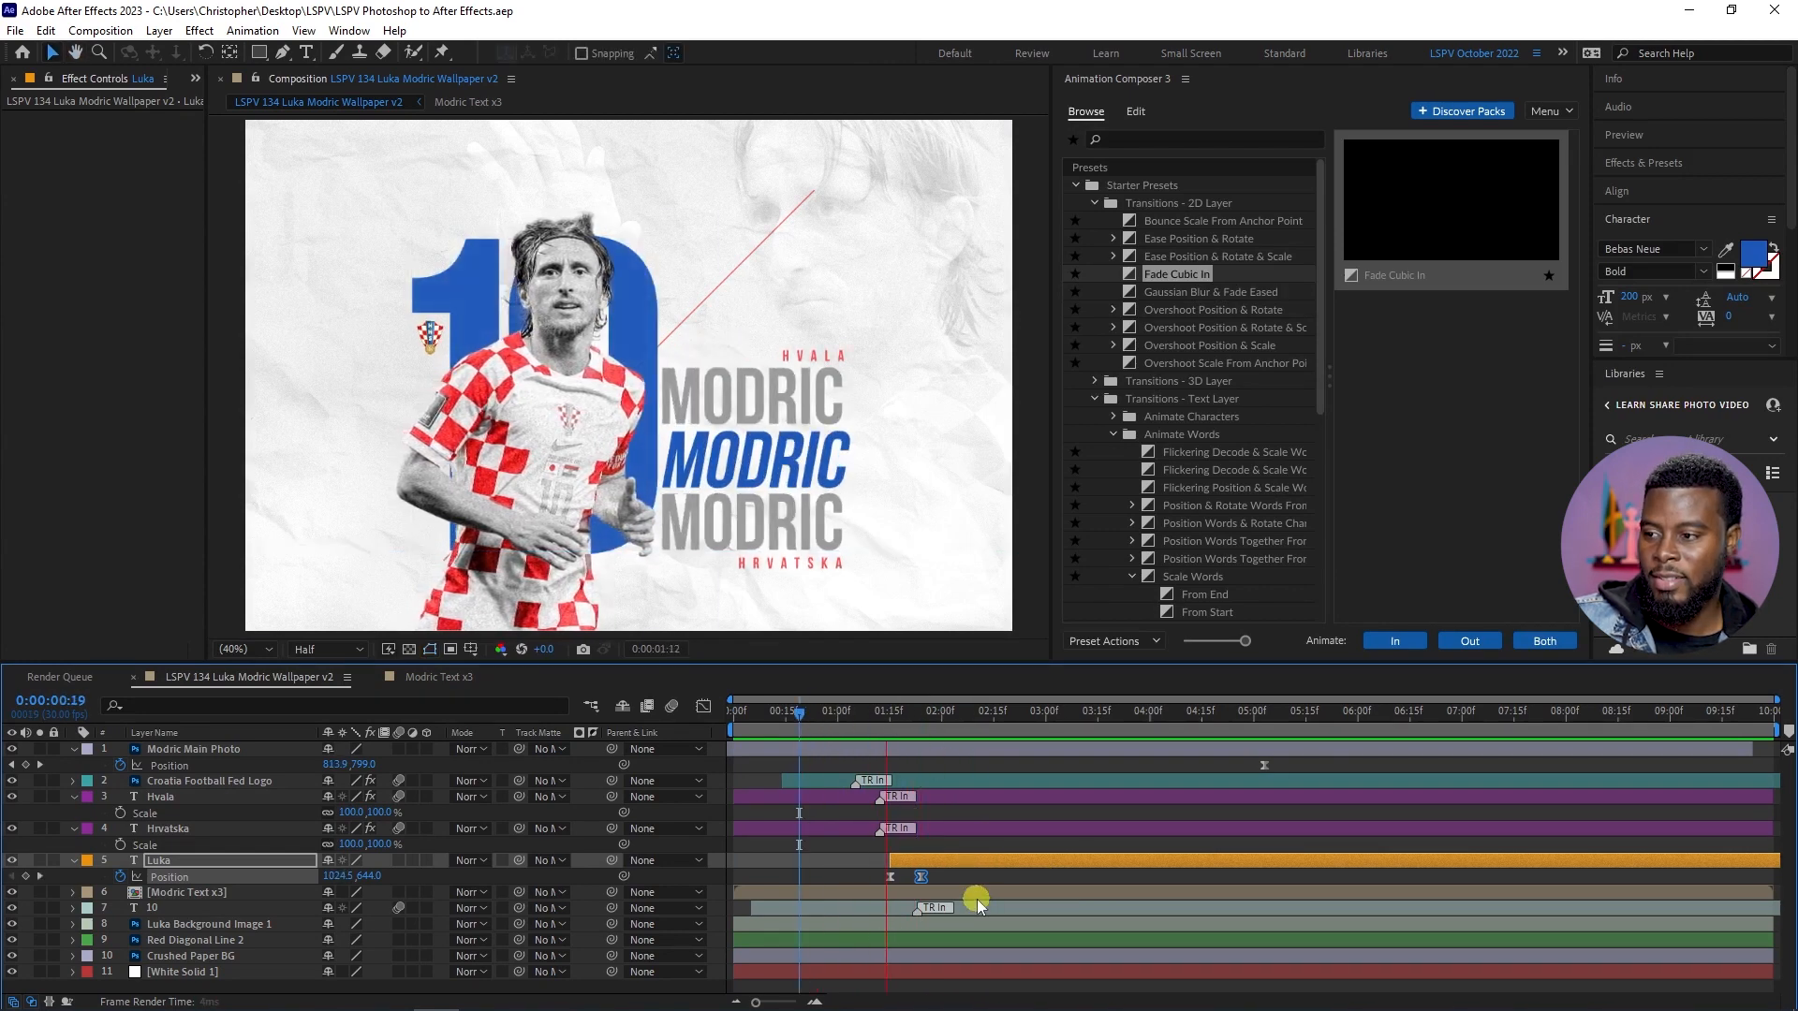
pyautogui.moveTo(899, 719); pyautogui.dragTo(763, 720)
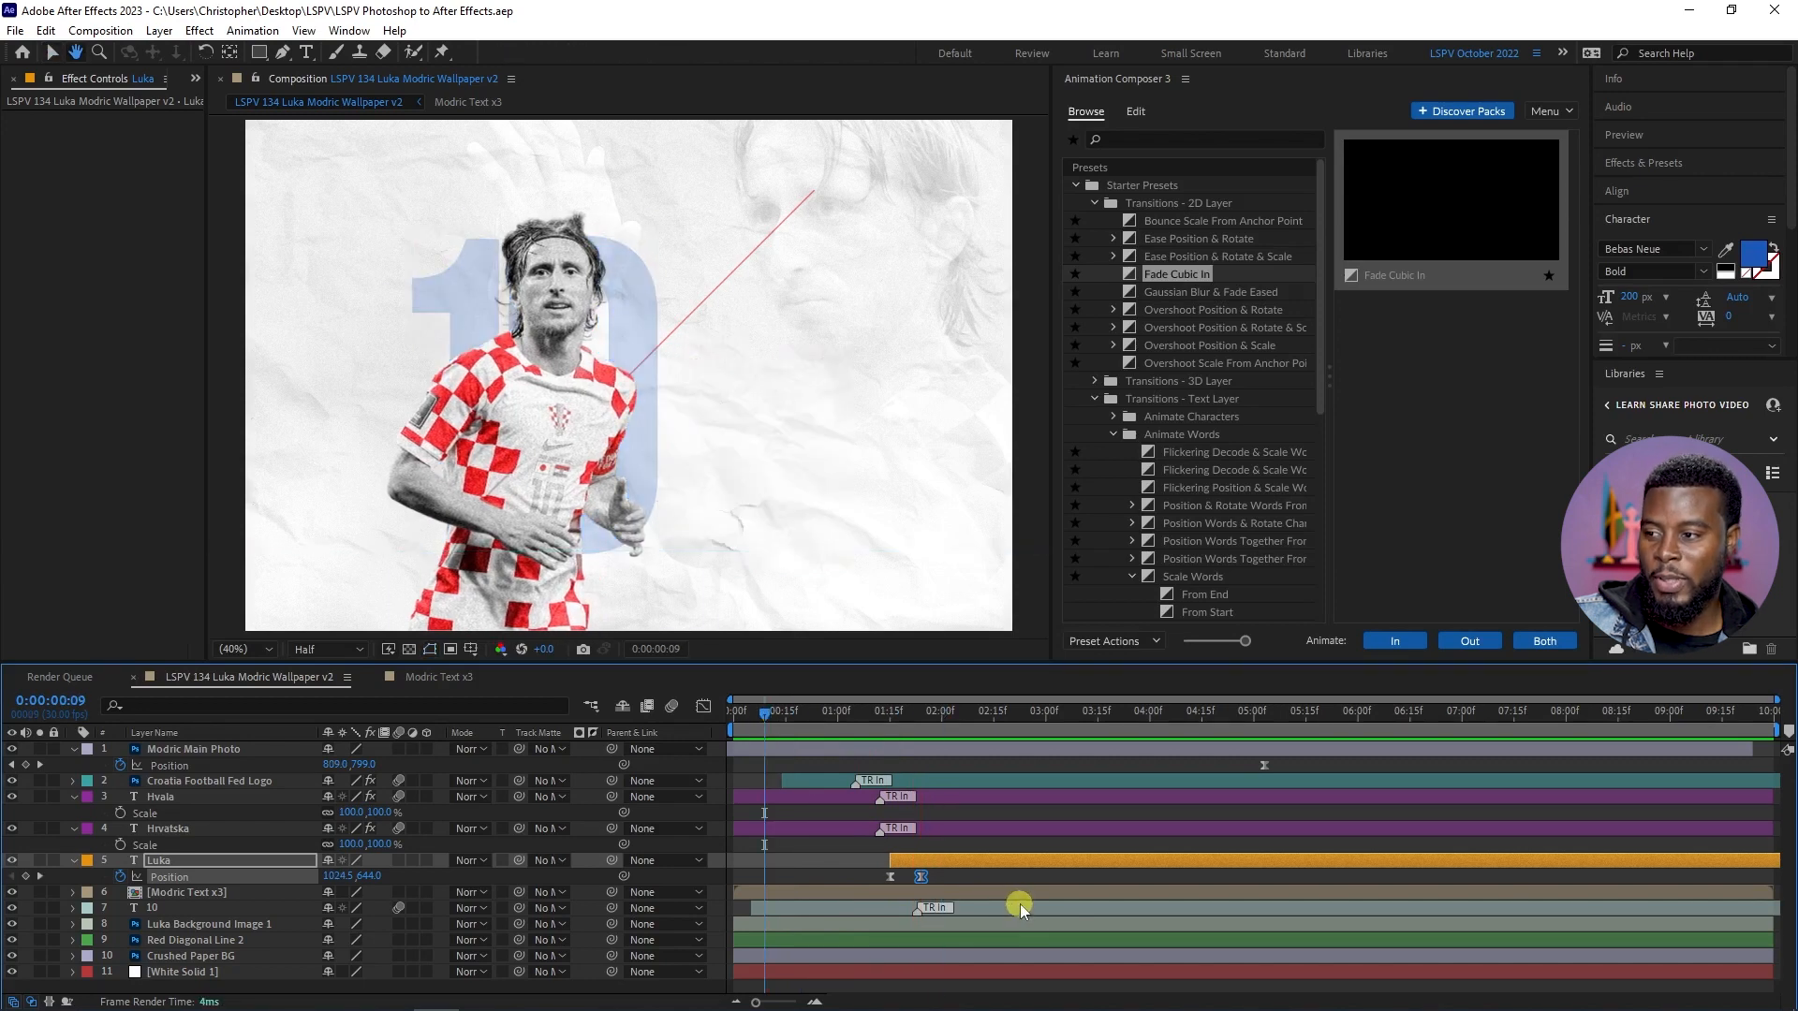
pyautogui.press('space')
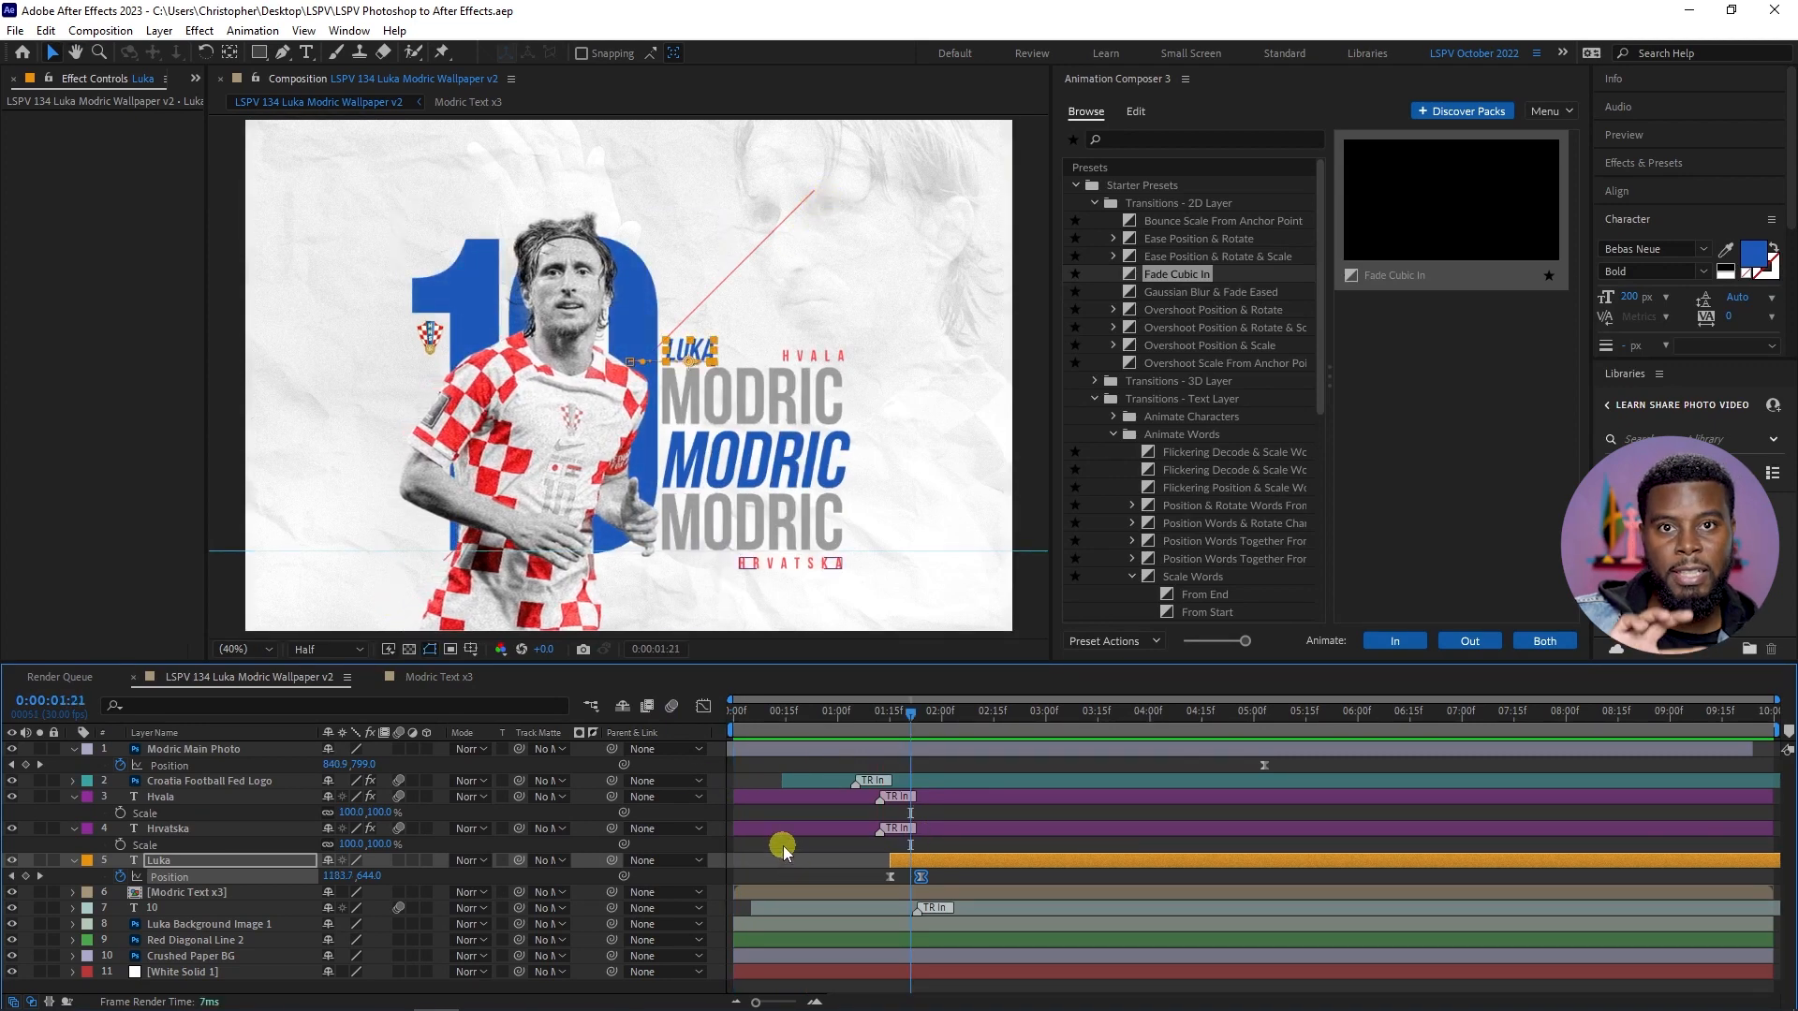
# - Add a Rotation keyframe to Red Diagonal Line 2 at its unrotated angle and place it at about 0:00:00:20
pyautogui.click(197, 940)
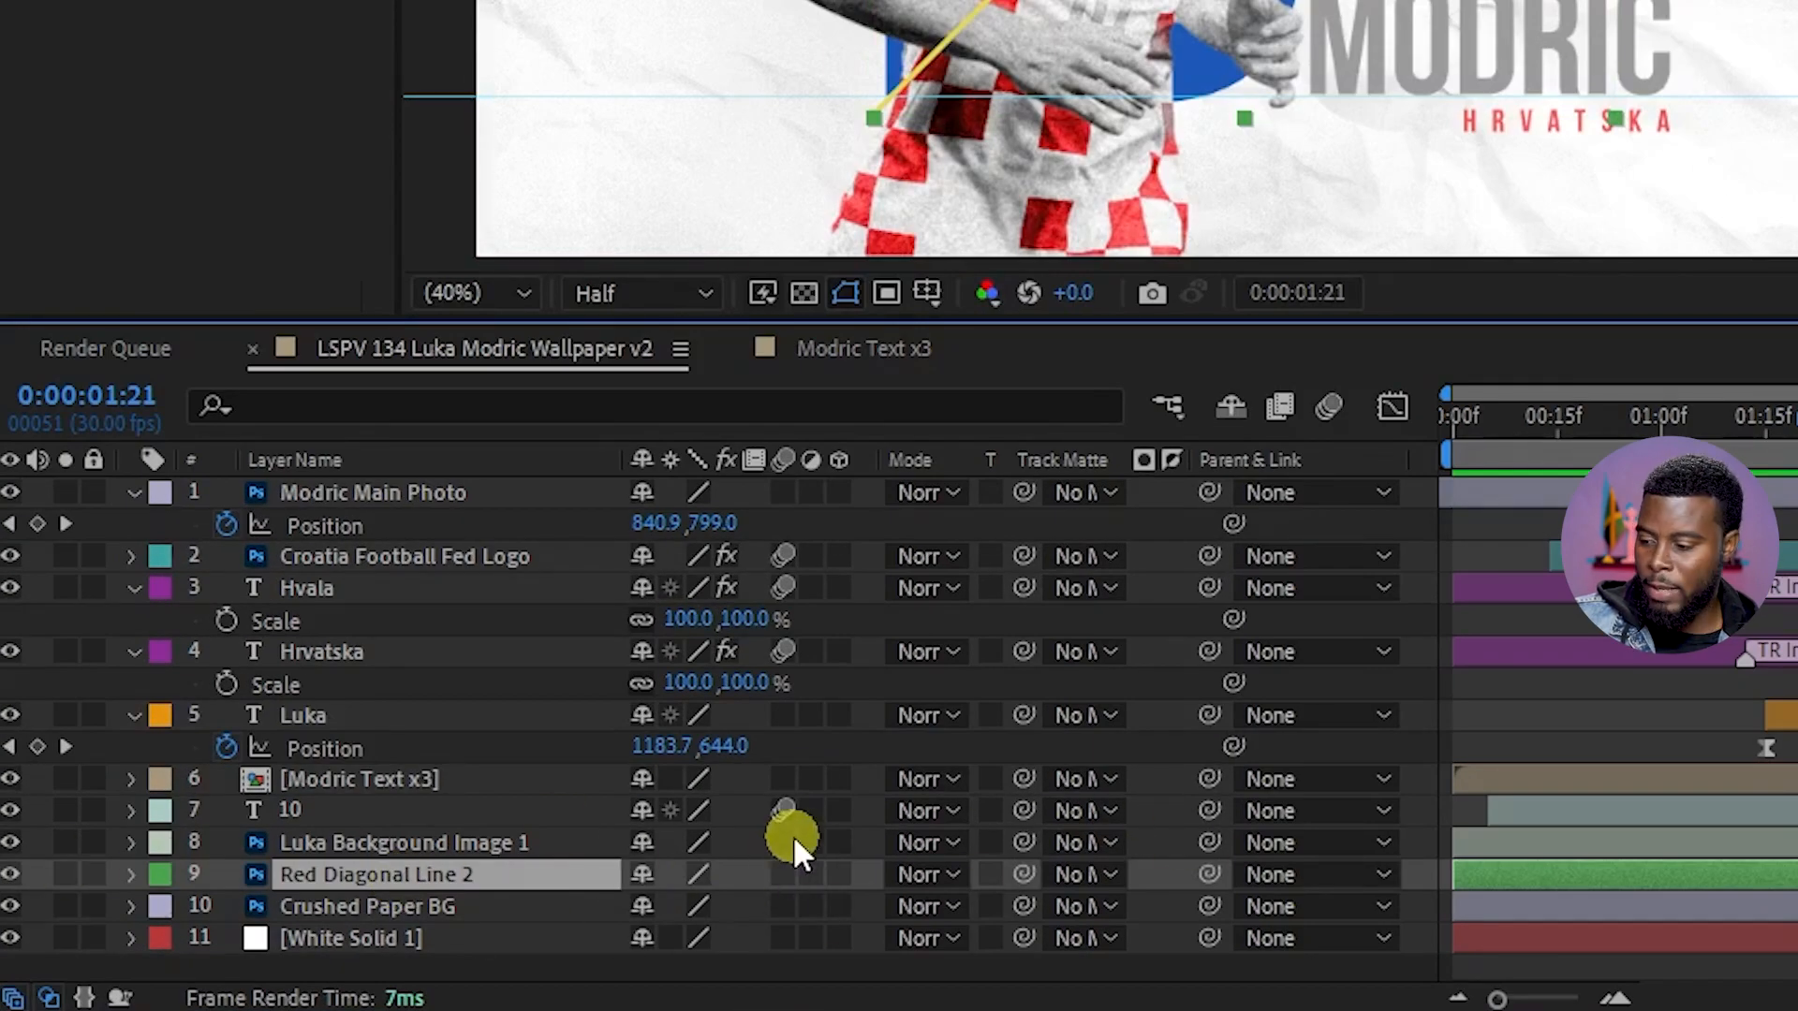
pyautogui.press('r')
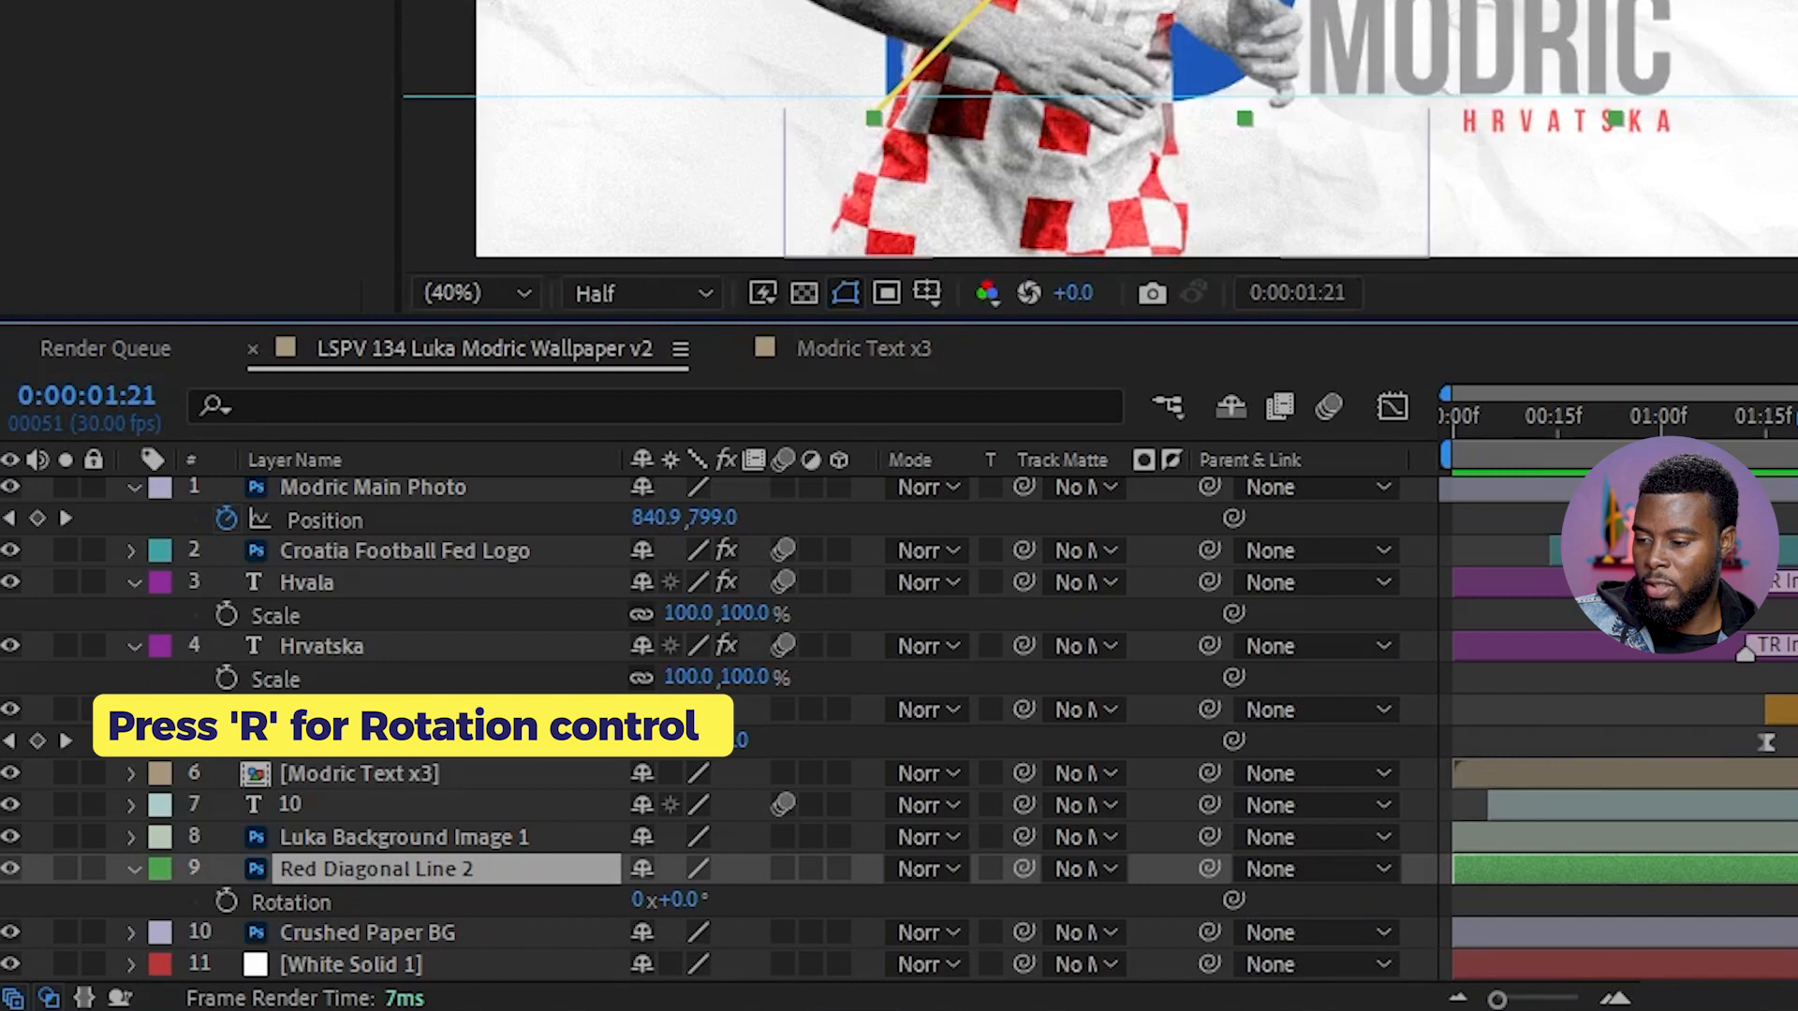
pyautogui.click(1710, 426)
pyautogui.moveTo(1710, 426); pyautogui.dragTo(1422, 447)
pyautogui.click(226, 902)
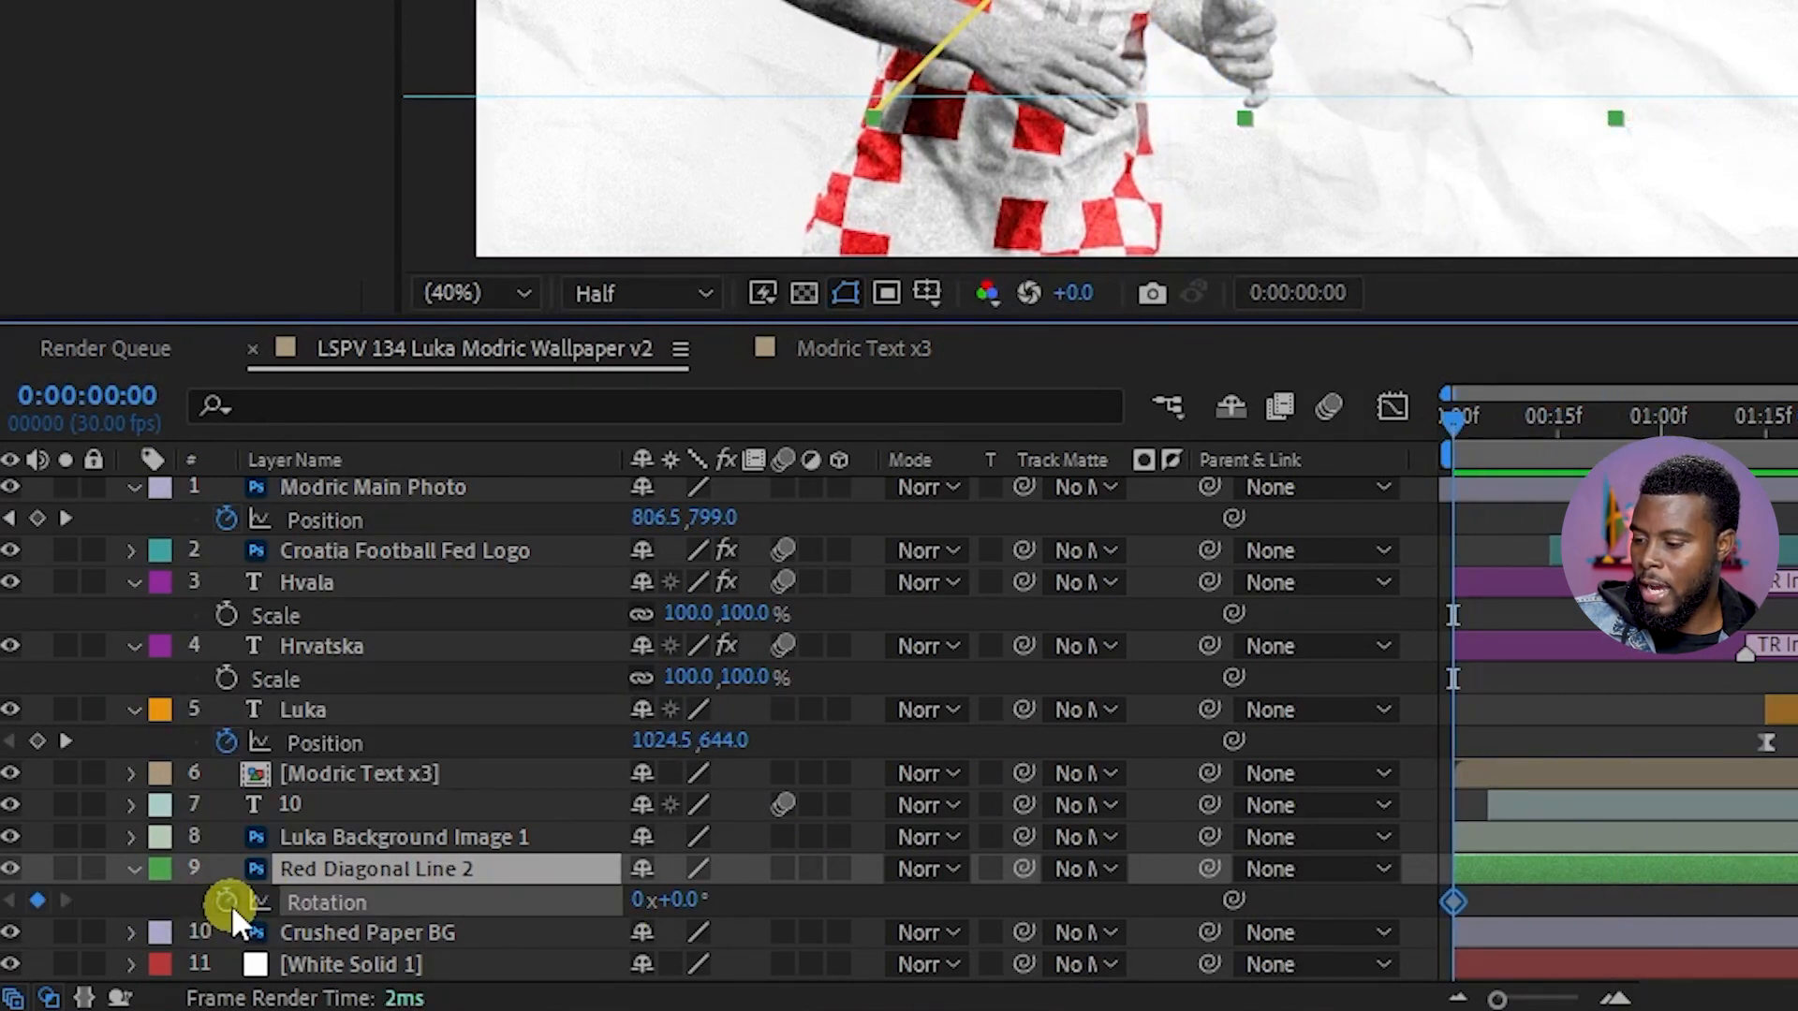
pyautogui.moveTo(1457, 899); pyautogui.dragTo(1594, 884)
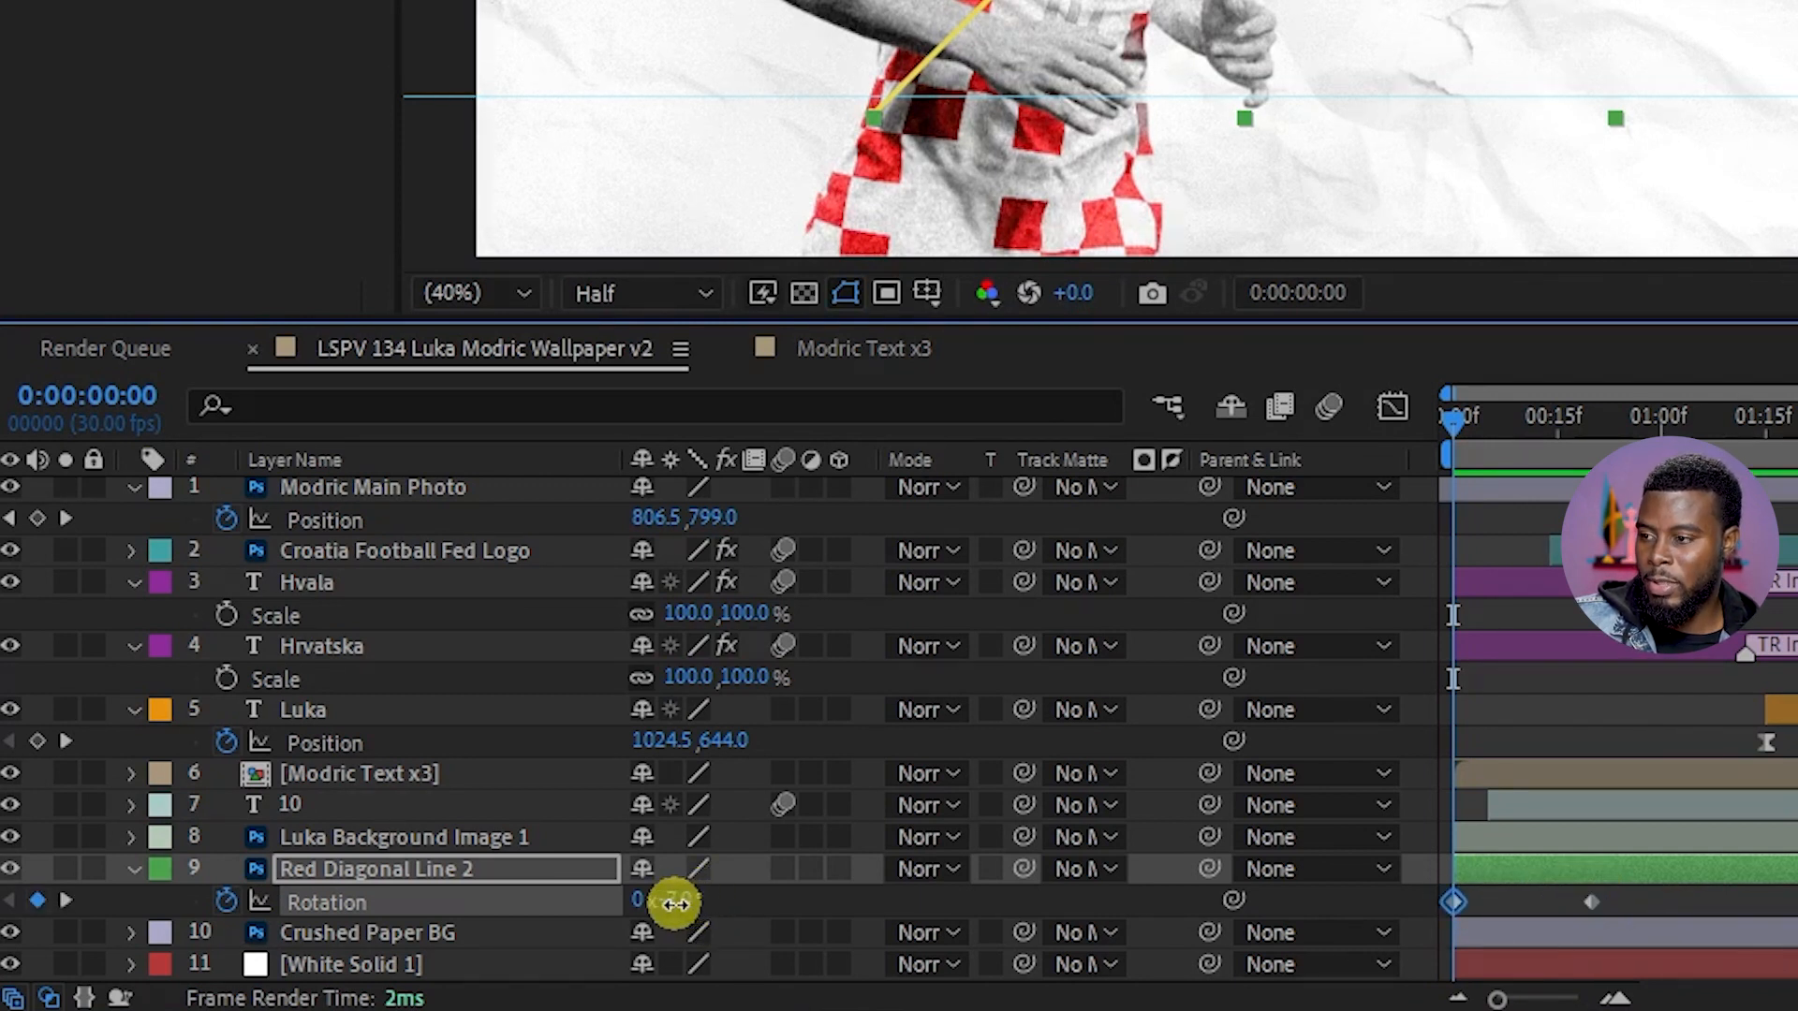
# - Set Red Diagonal Line 2's Rotation to 0x-180.0° at the first frame and play the animation
pyautogui.moveTo(674, 901); pyautogui.dragTo(333, 900)
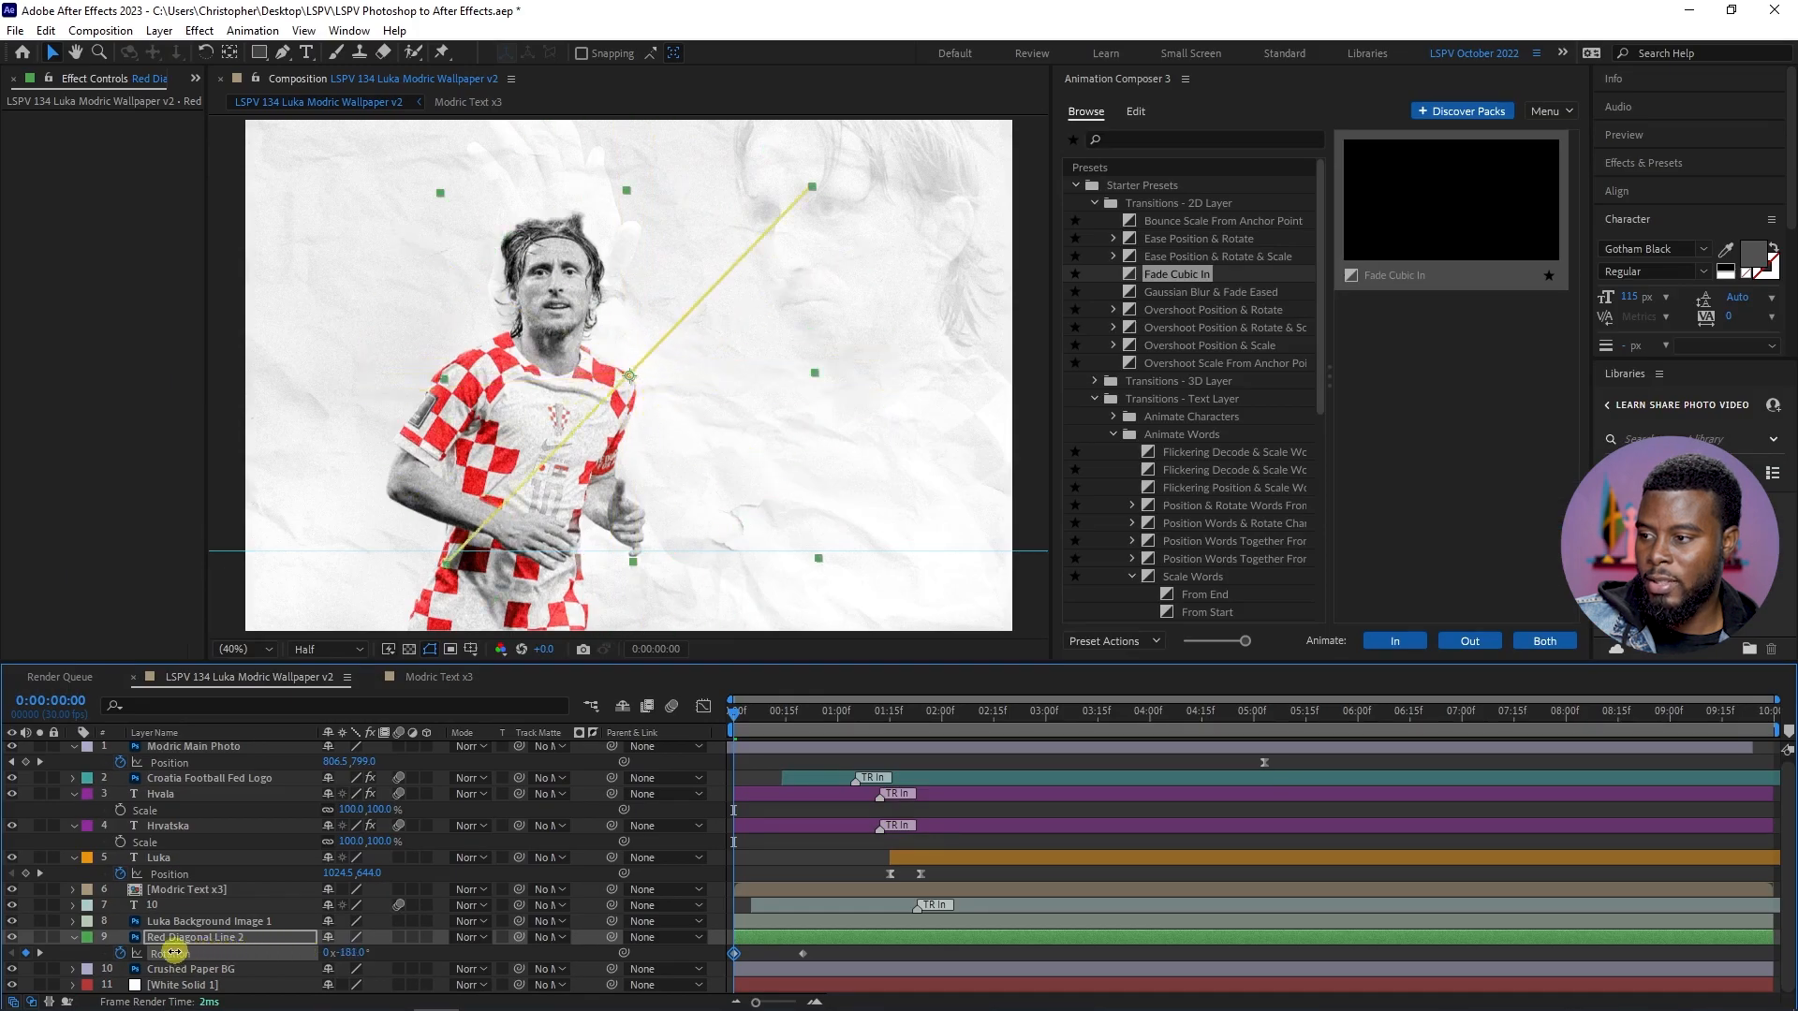
pyautogui.moveTo(173, 953)
pyautogui.mouseDown()
pyautogui.moveTo(155, 952)
pyautogui.moveTo(173, 952)
pyautogui.mouseUp()
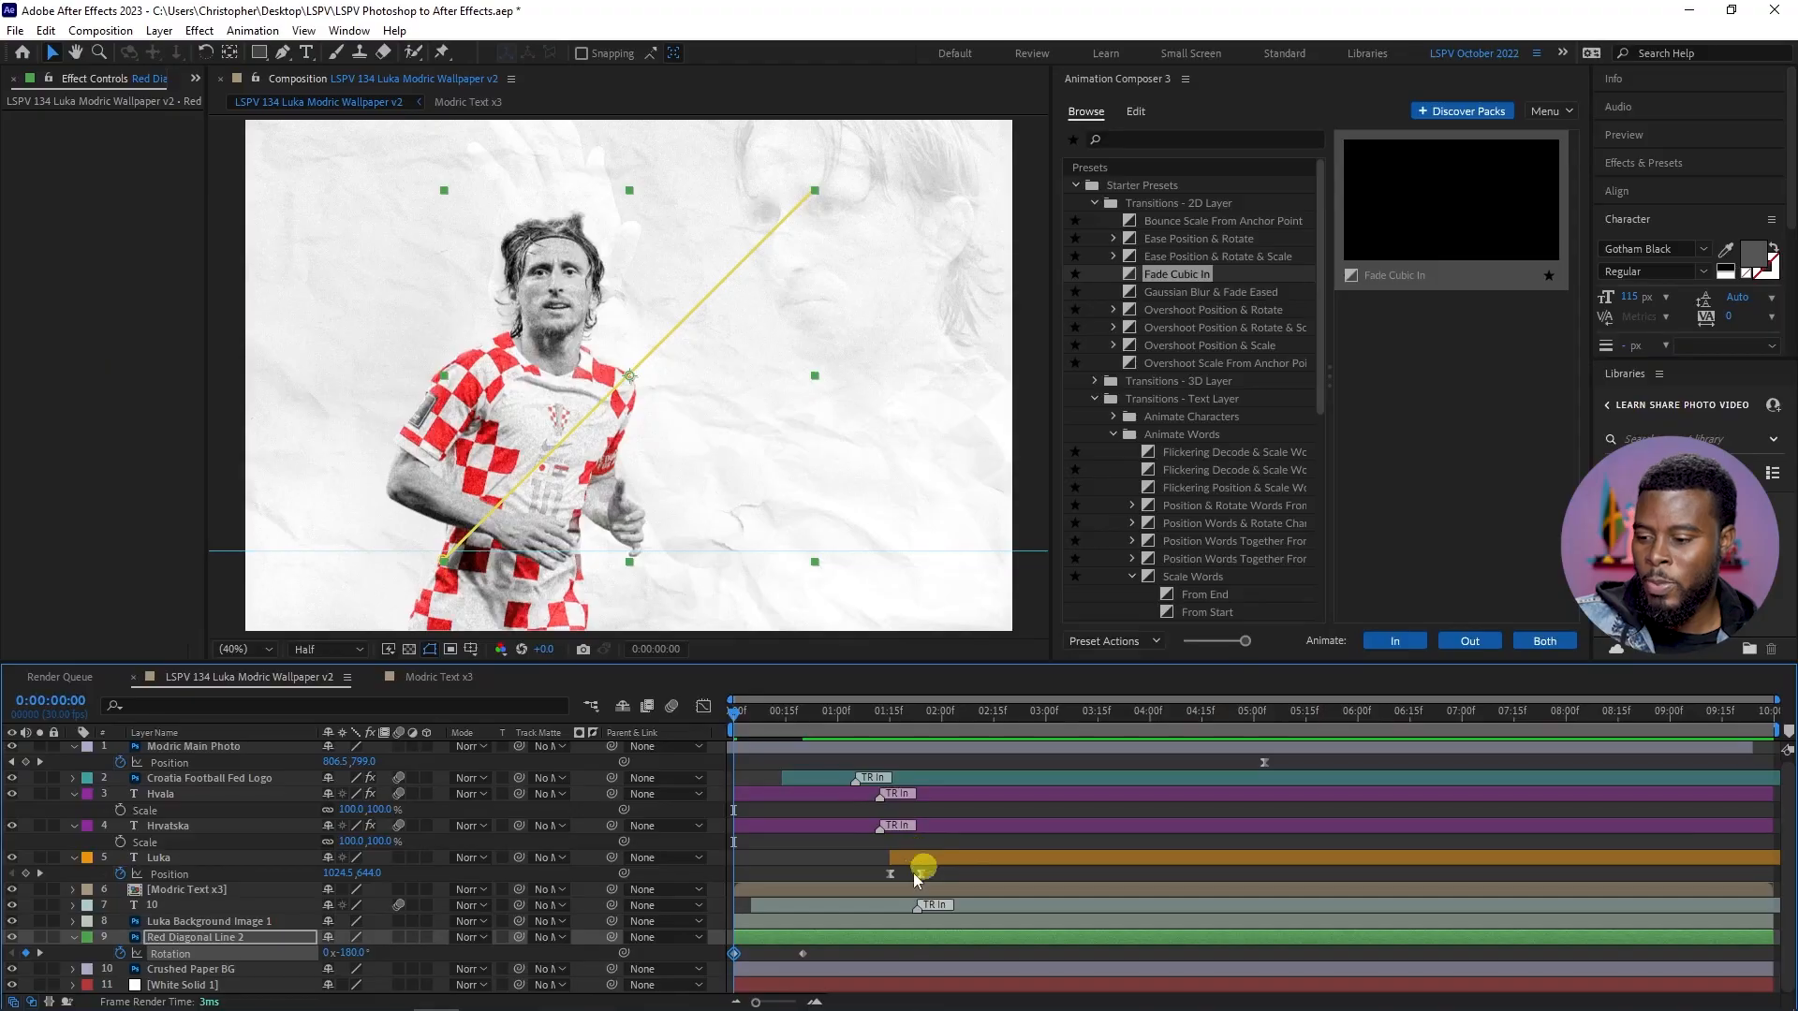
pyautogui.click(824, 867)
pyautogui.press('space')
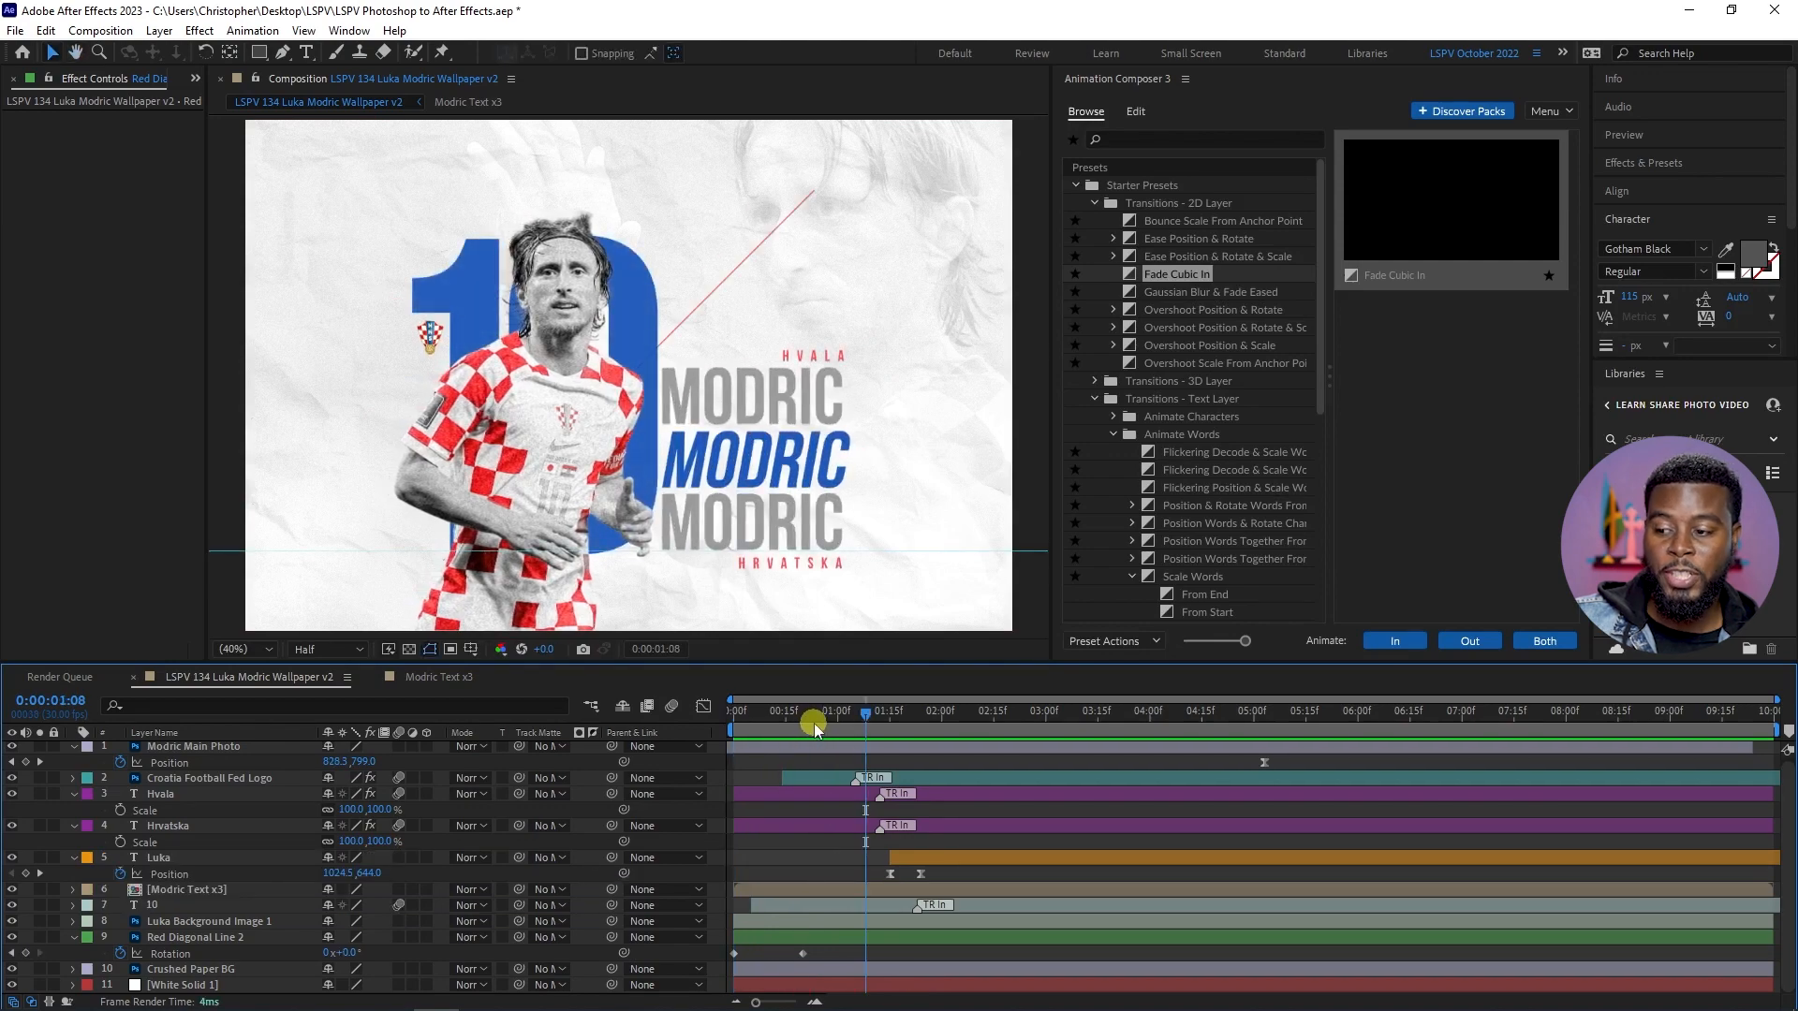
# - Move Red Diagonal Line 2's second Rotation keyframe to about 0:00:02:00 to slow down the rotation
pyautogui.press('space')
pyautogui.press('space')
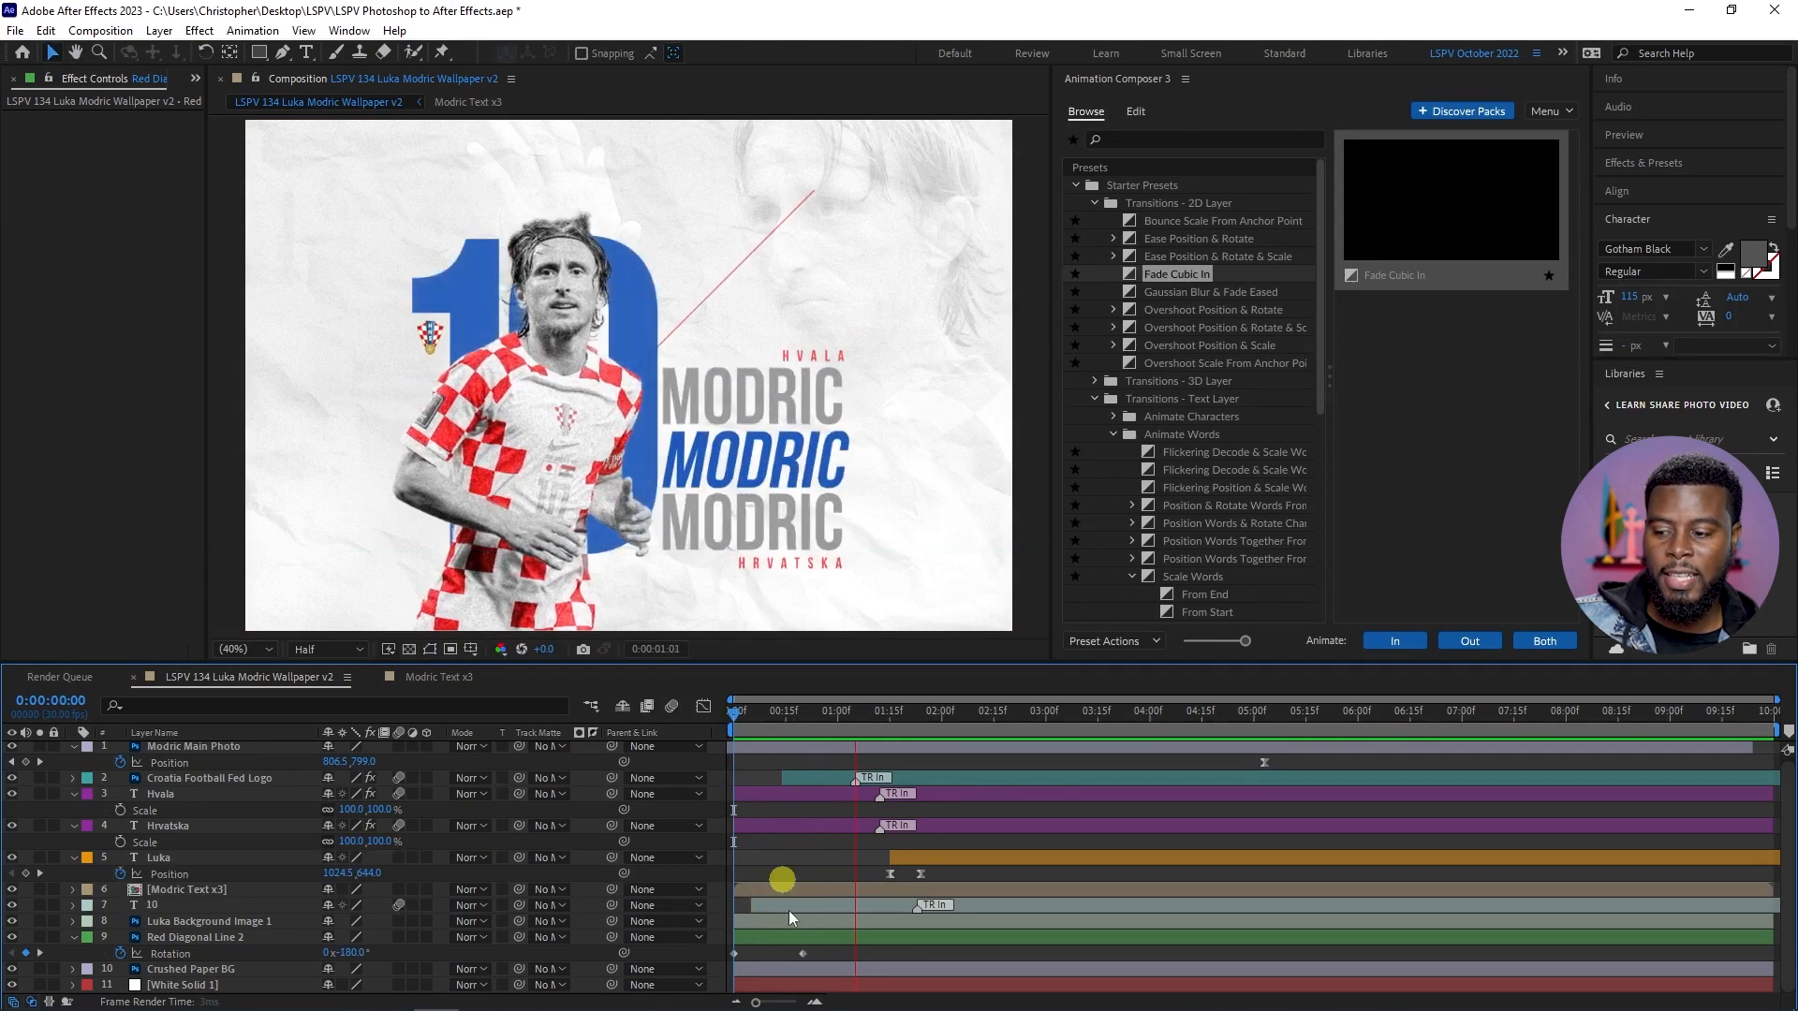
pyautogui.moveTo(801, 954); pyautogui.dragTo(920, 953)
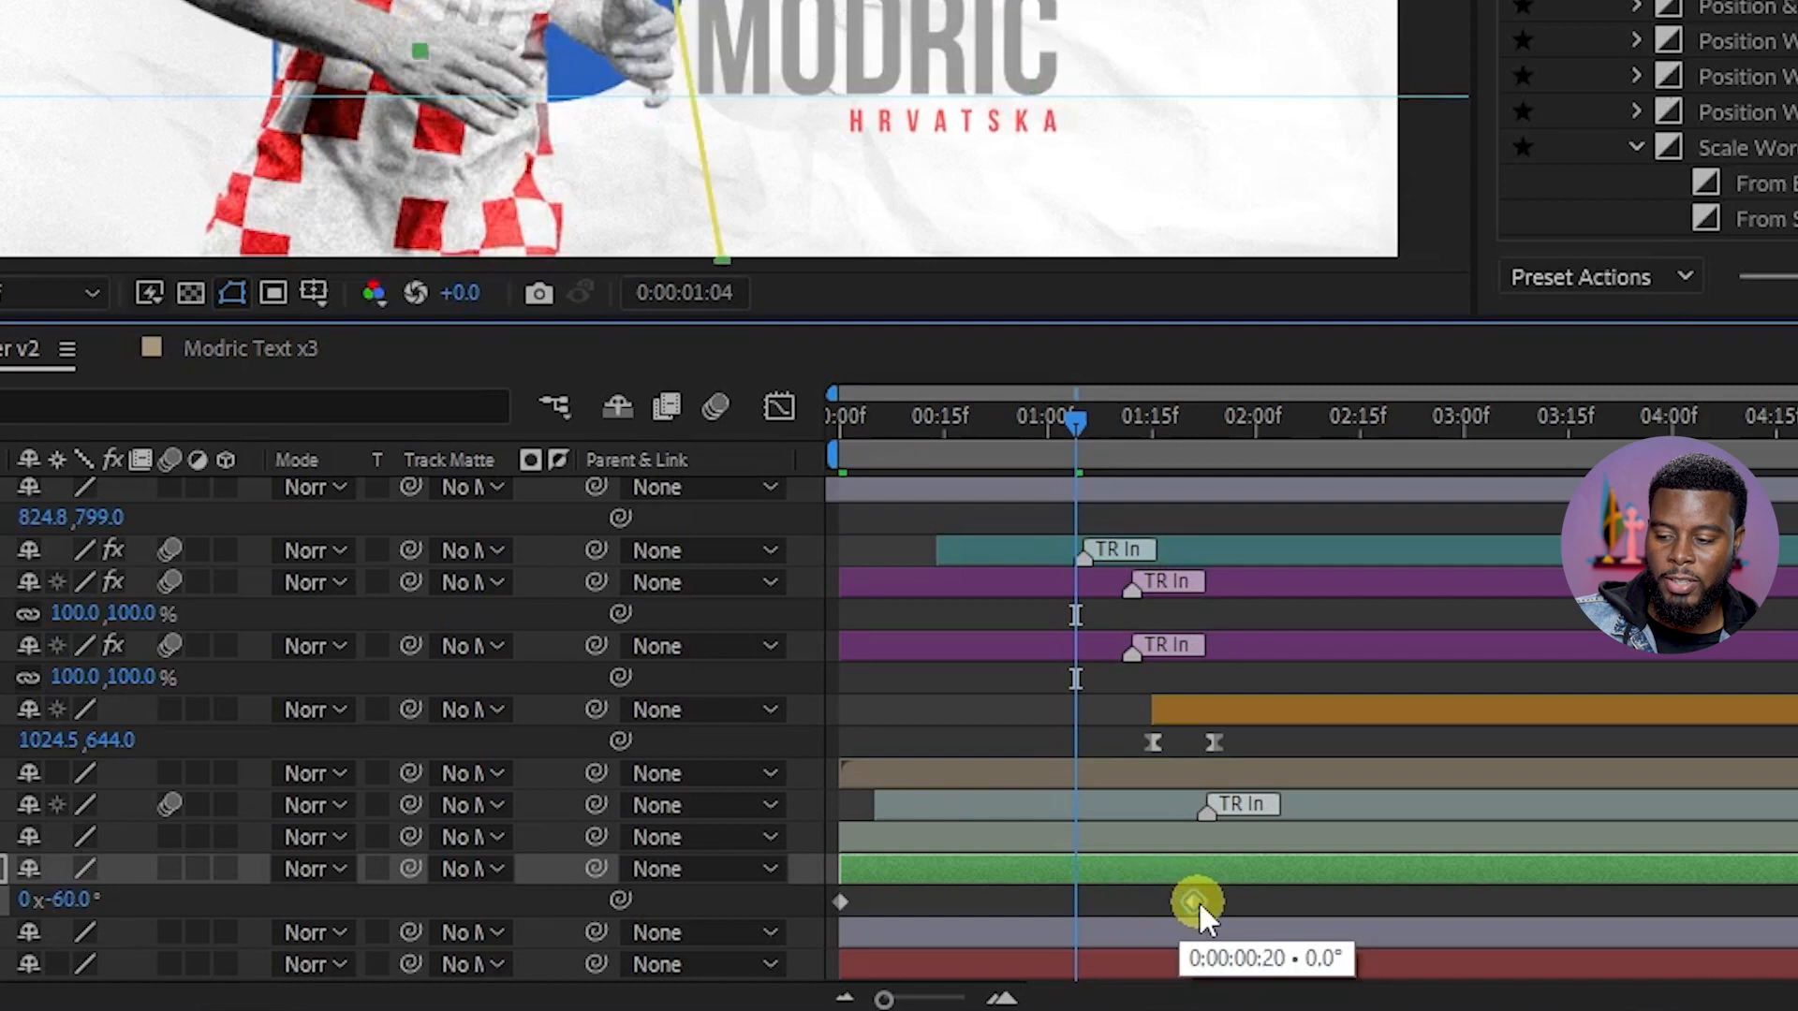
pyautogui.moveTo(1221, 906); pyautogui.dragTo(1263, 906)
pyautogui.moveTo(1024, 423); pyautogui.dragTo(775, 430)
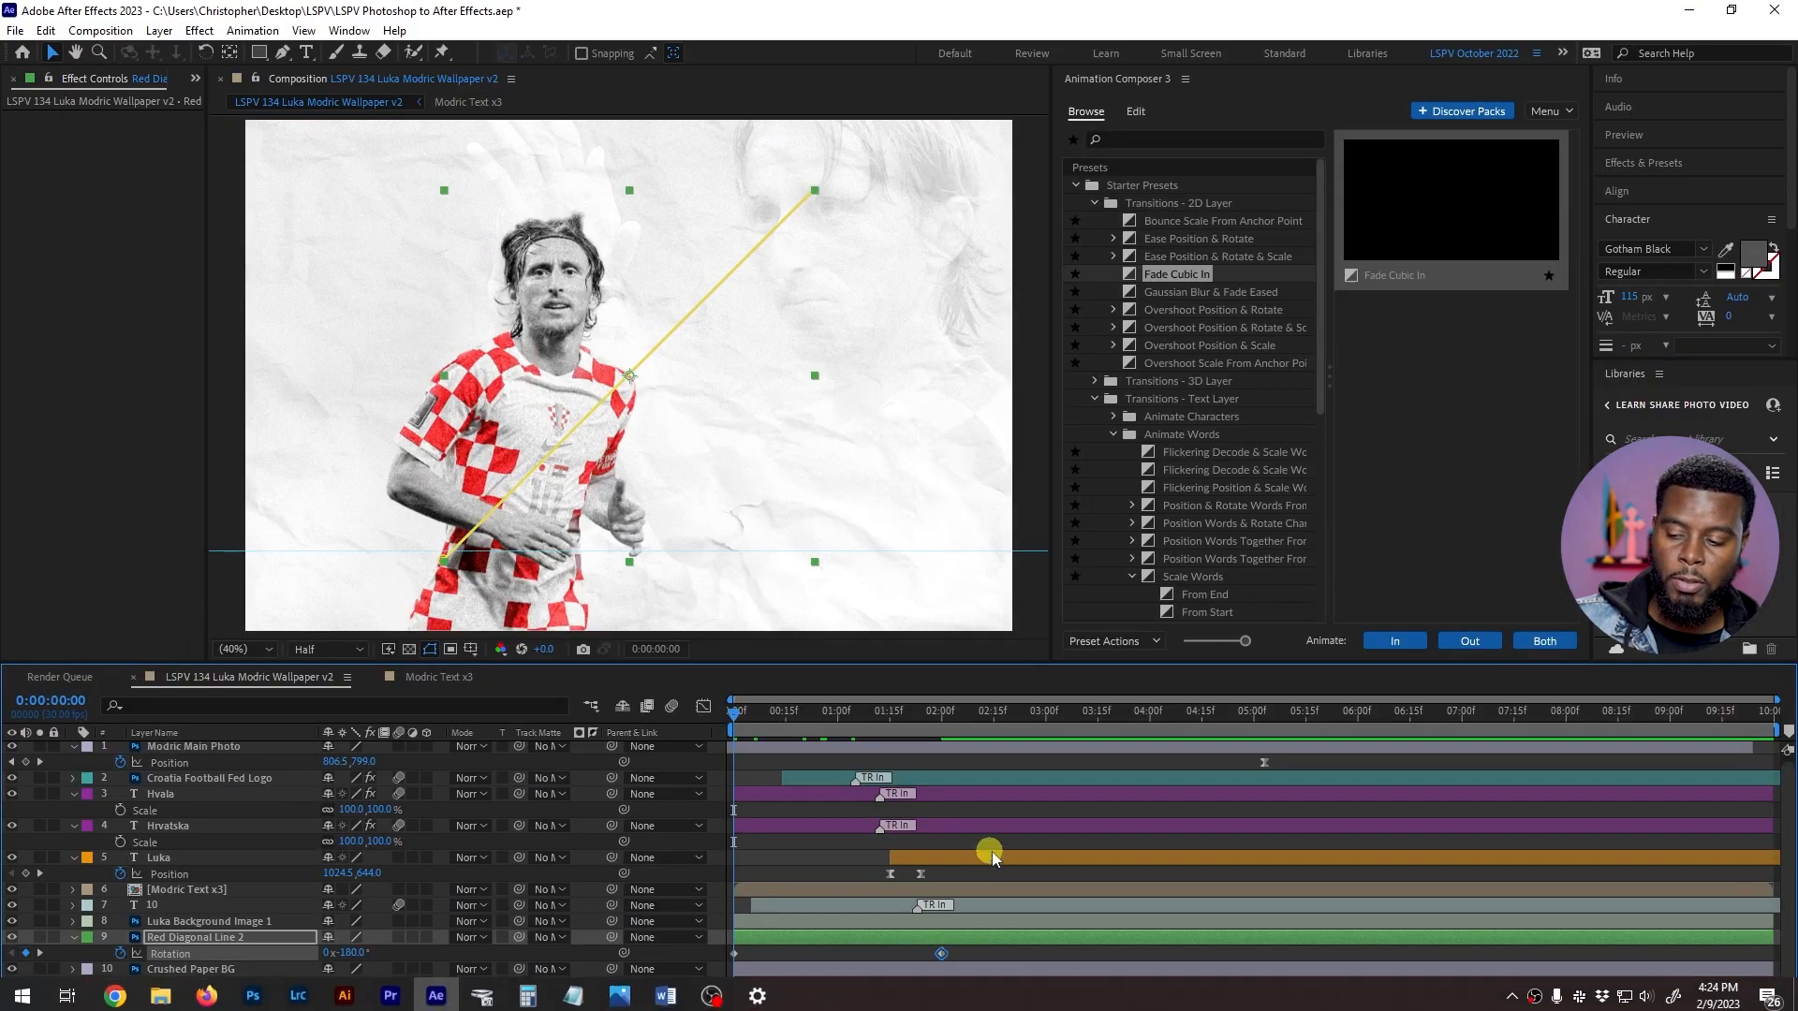
# - Play the opening of the composition several times to review the slower rotation of the red diagonal line
pyautogui.press('space')
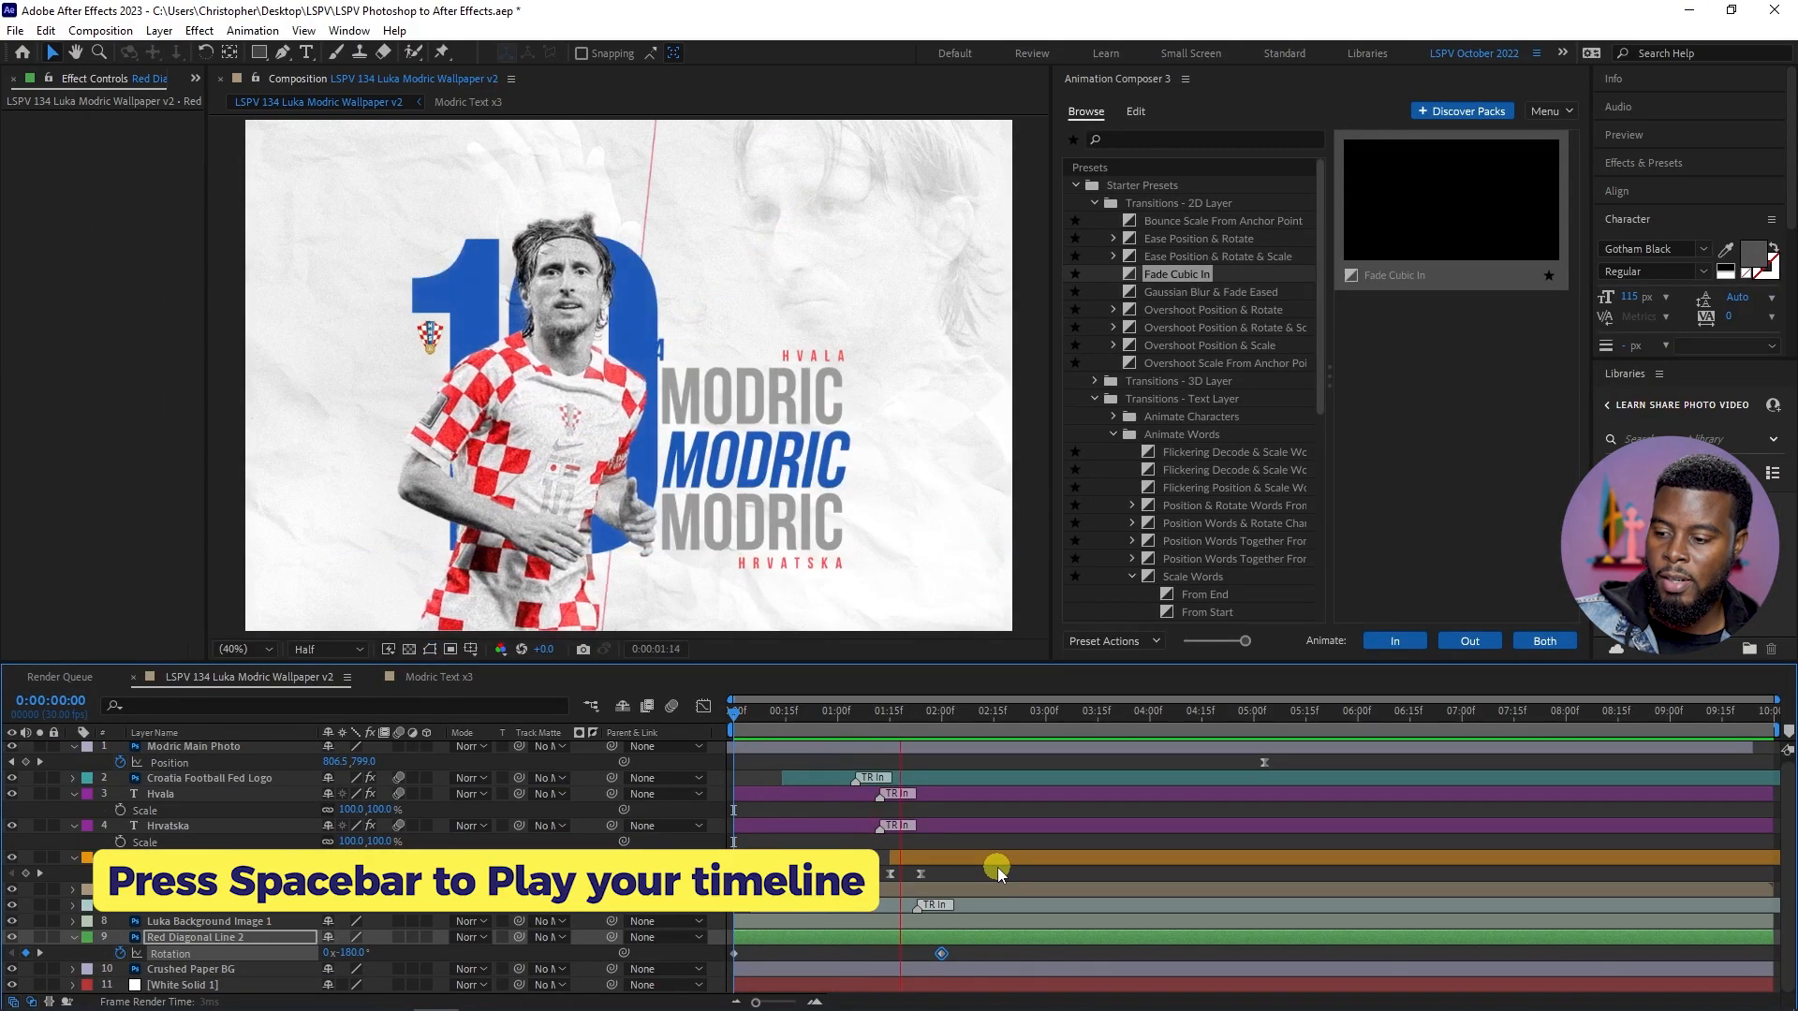
pyautogui.press('space')
pyautogui.moveTo(835, 727); pyautogui.dragTo(641, 728)
pyautogui.press('space')
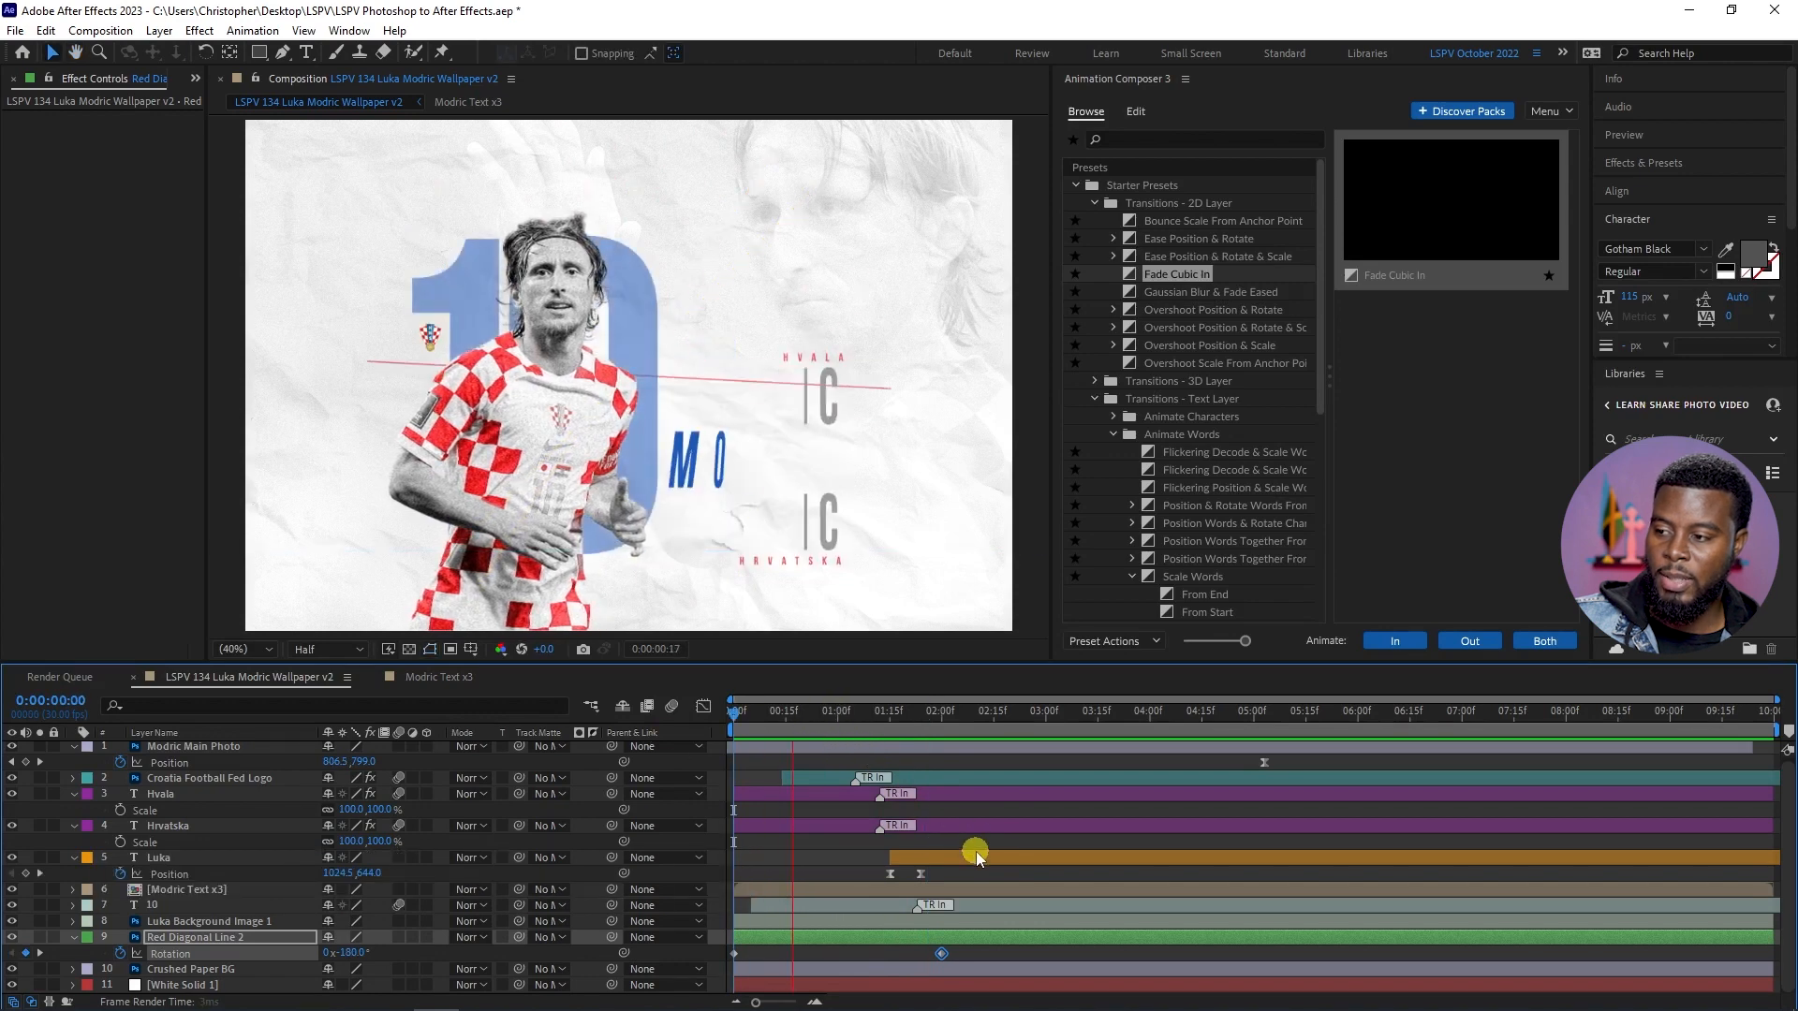
pyautogui.moveTo(822, 715); pyautogui.dragTo(736, 714)
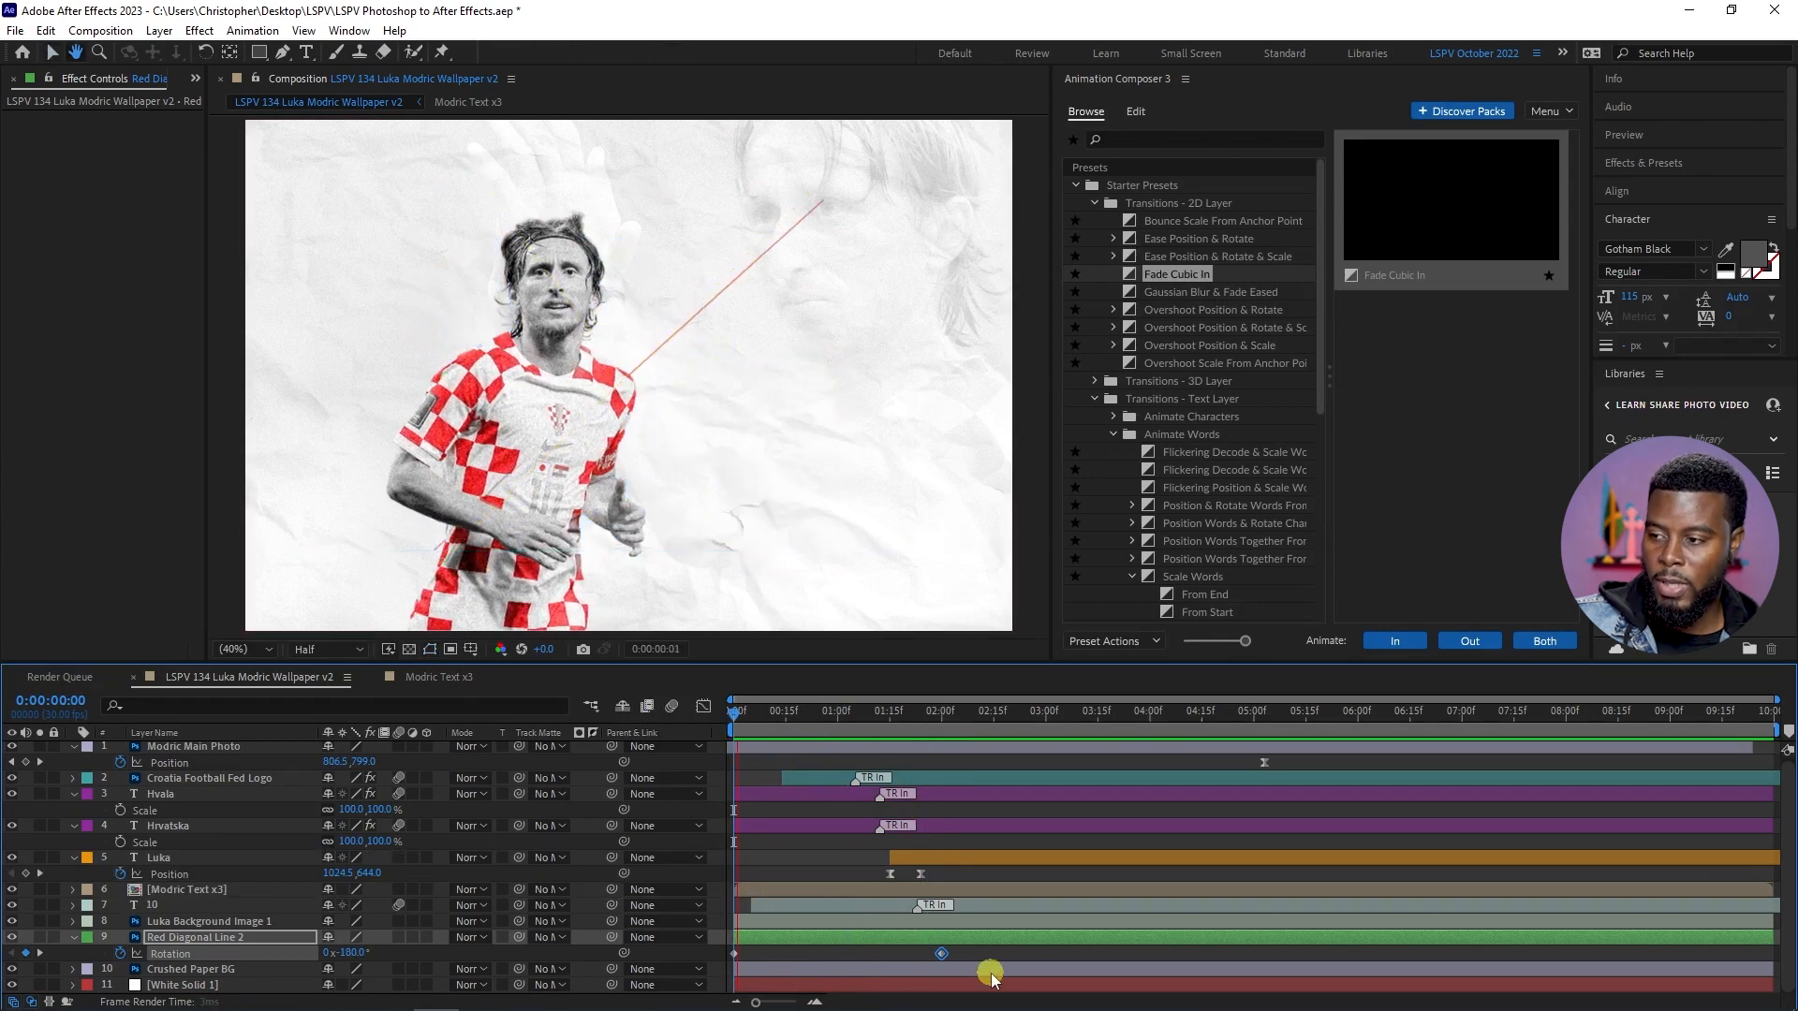
pyautogui.press('space')
pyautogui.moveTo(829, 719); pyautogui.dragTo(671, 720)
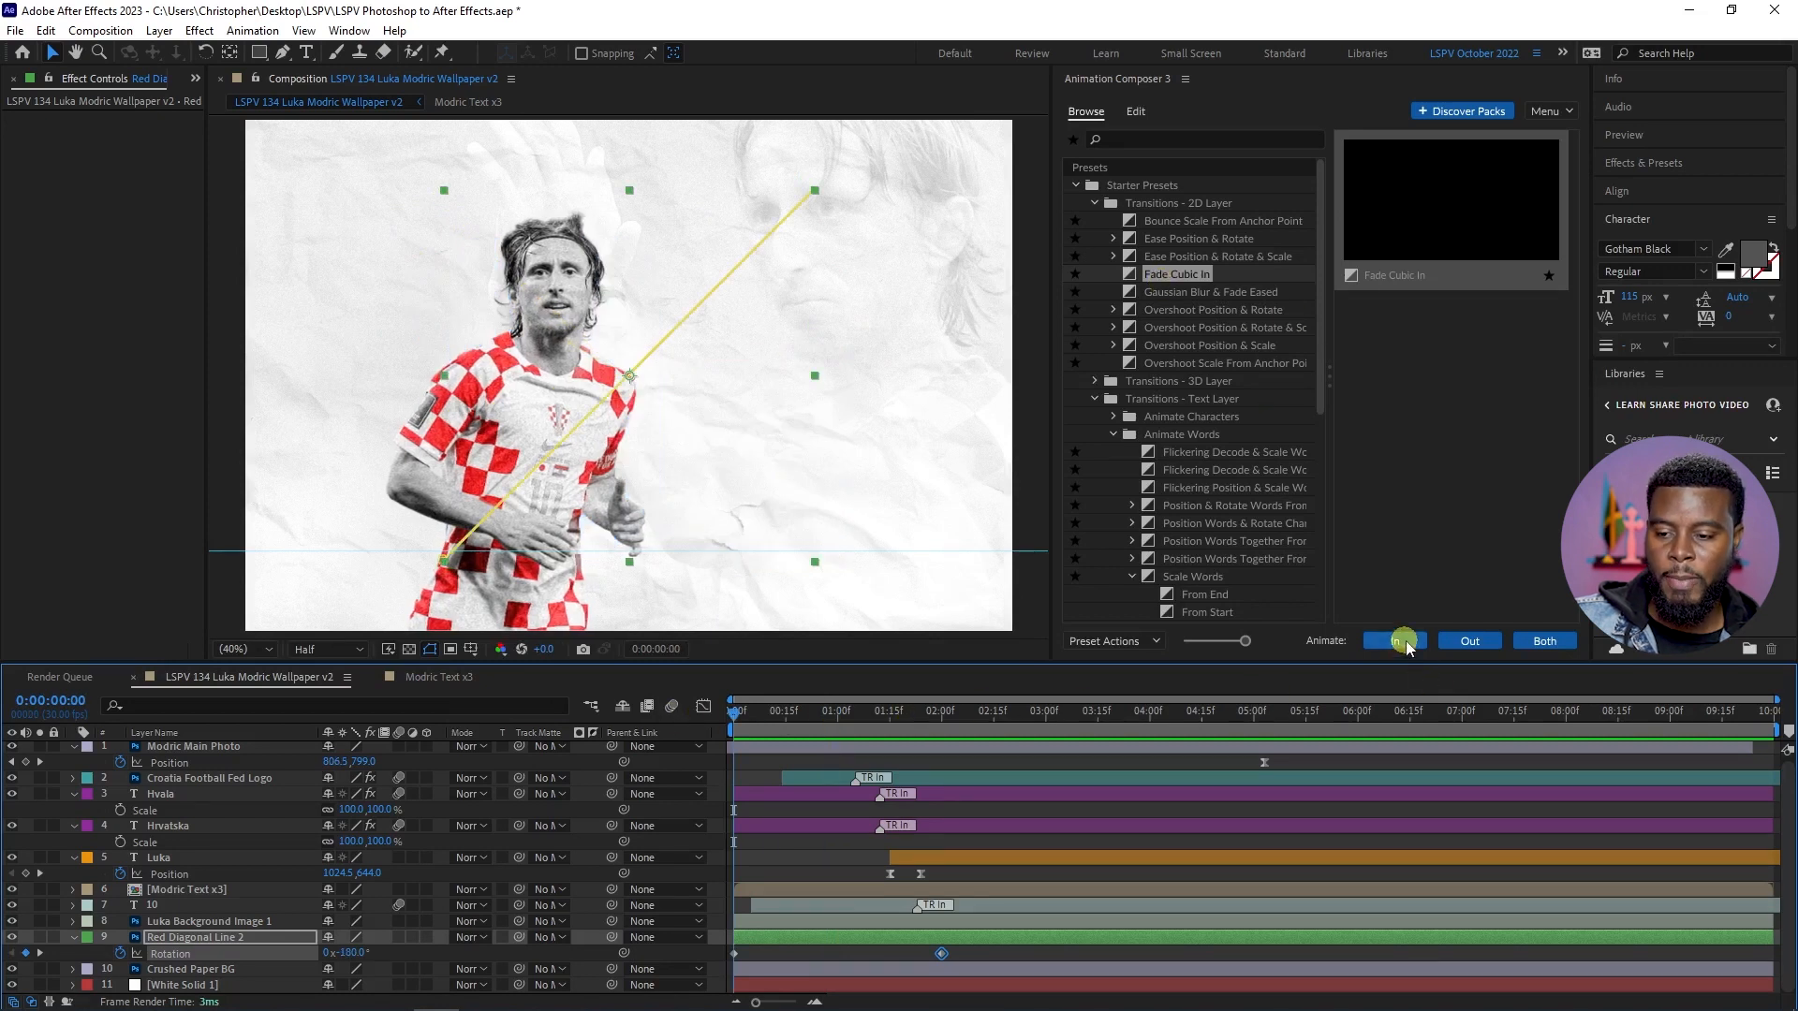
# - Apply the Fade Cubic In preset as an entrance transition to Red Diagonal Line 2 and preview it with the layer starting slightly after the first frame
pyautogui.click(1398, 641)
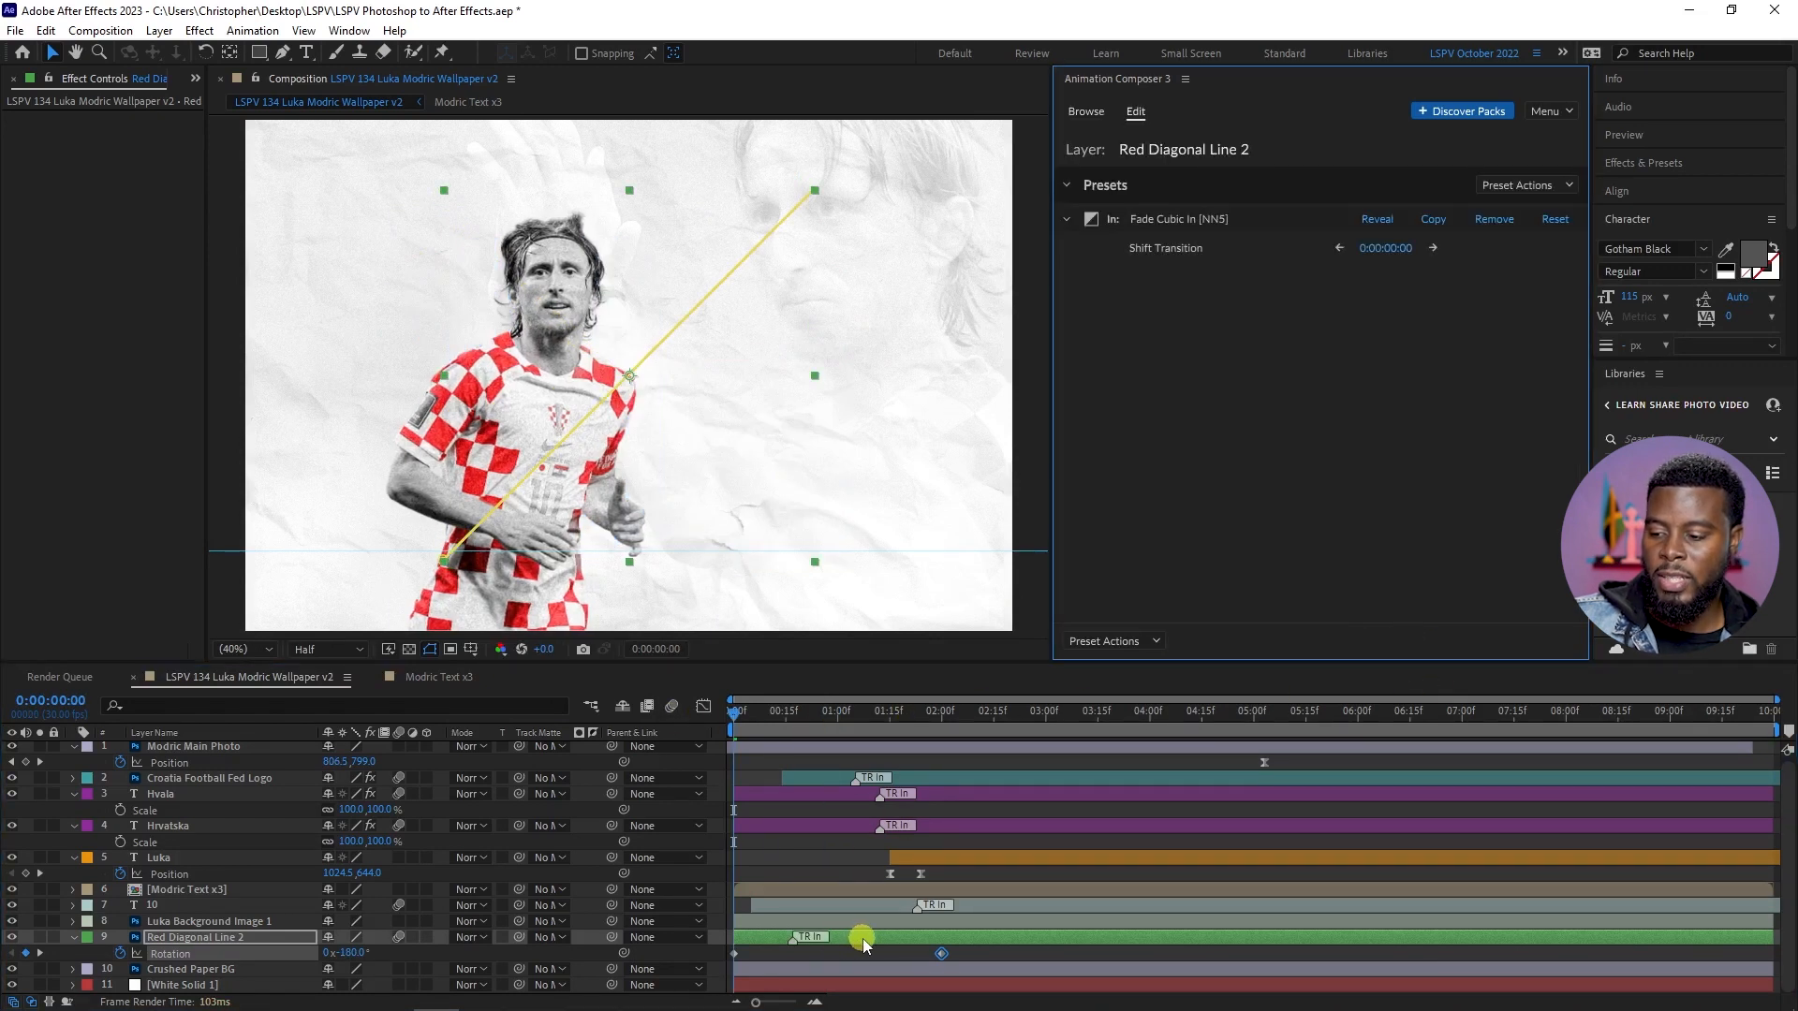
pyautogui.moveTo(862, 938); pyautogui.dragTo(886, 939)
pyautogui.press('space')
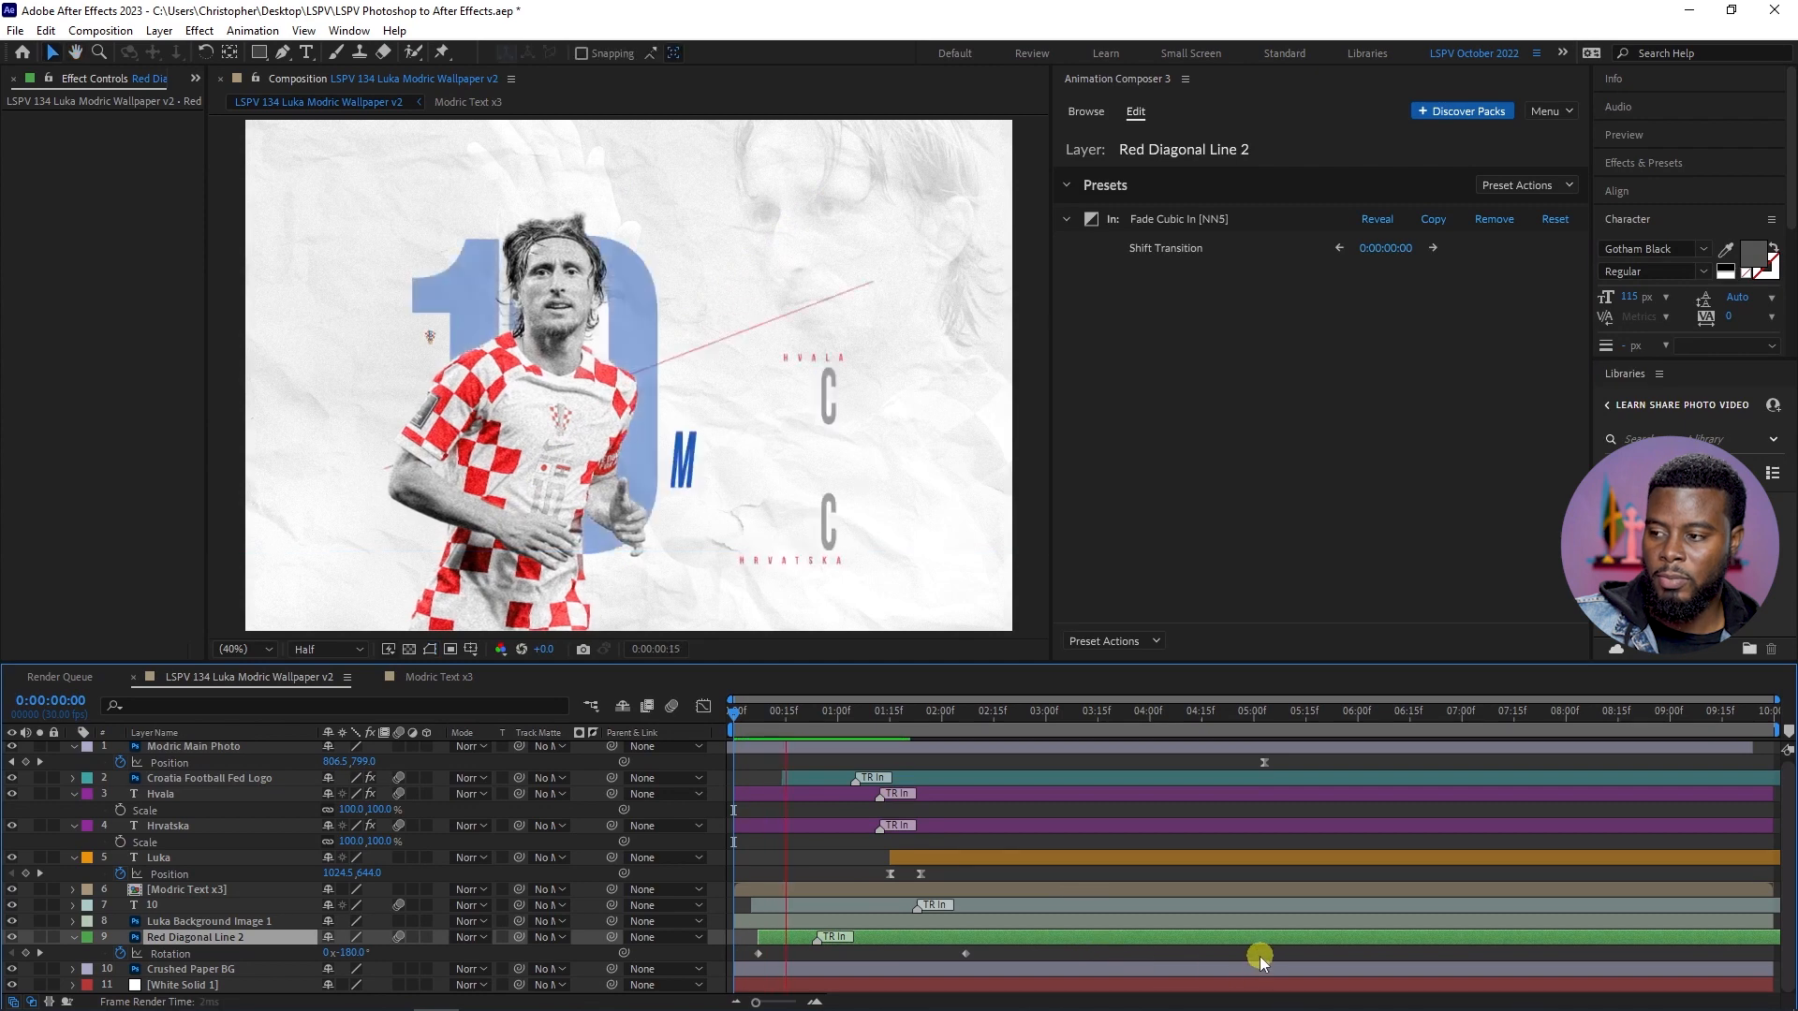
# - Shift Red Diagonal Line 2 to start at about 0:00:00:24 and play the animation to judge the delayed entrance
pyautogui.moveTo(1015, 936)
pyautogui.mouseDown()
pyautogui.moveTo(1104, 936)
pyautogui.moveTo(934, 943)
pyautogui.moveTo(980, 946)
pyautogui.mouseUp()
pyautogui.click(818, 718)
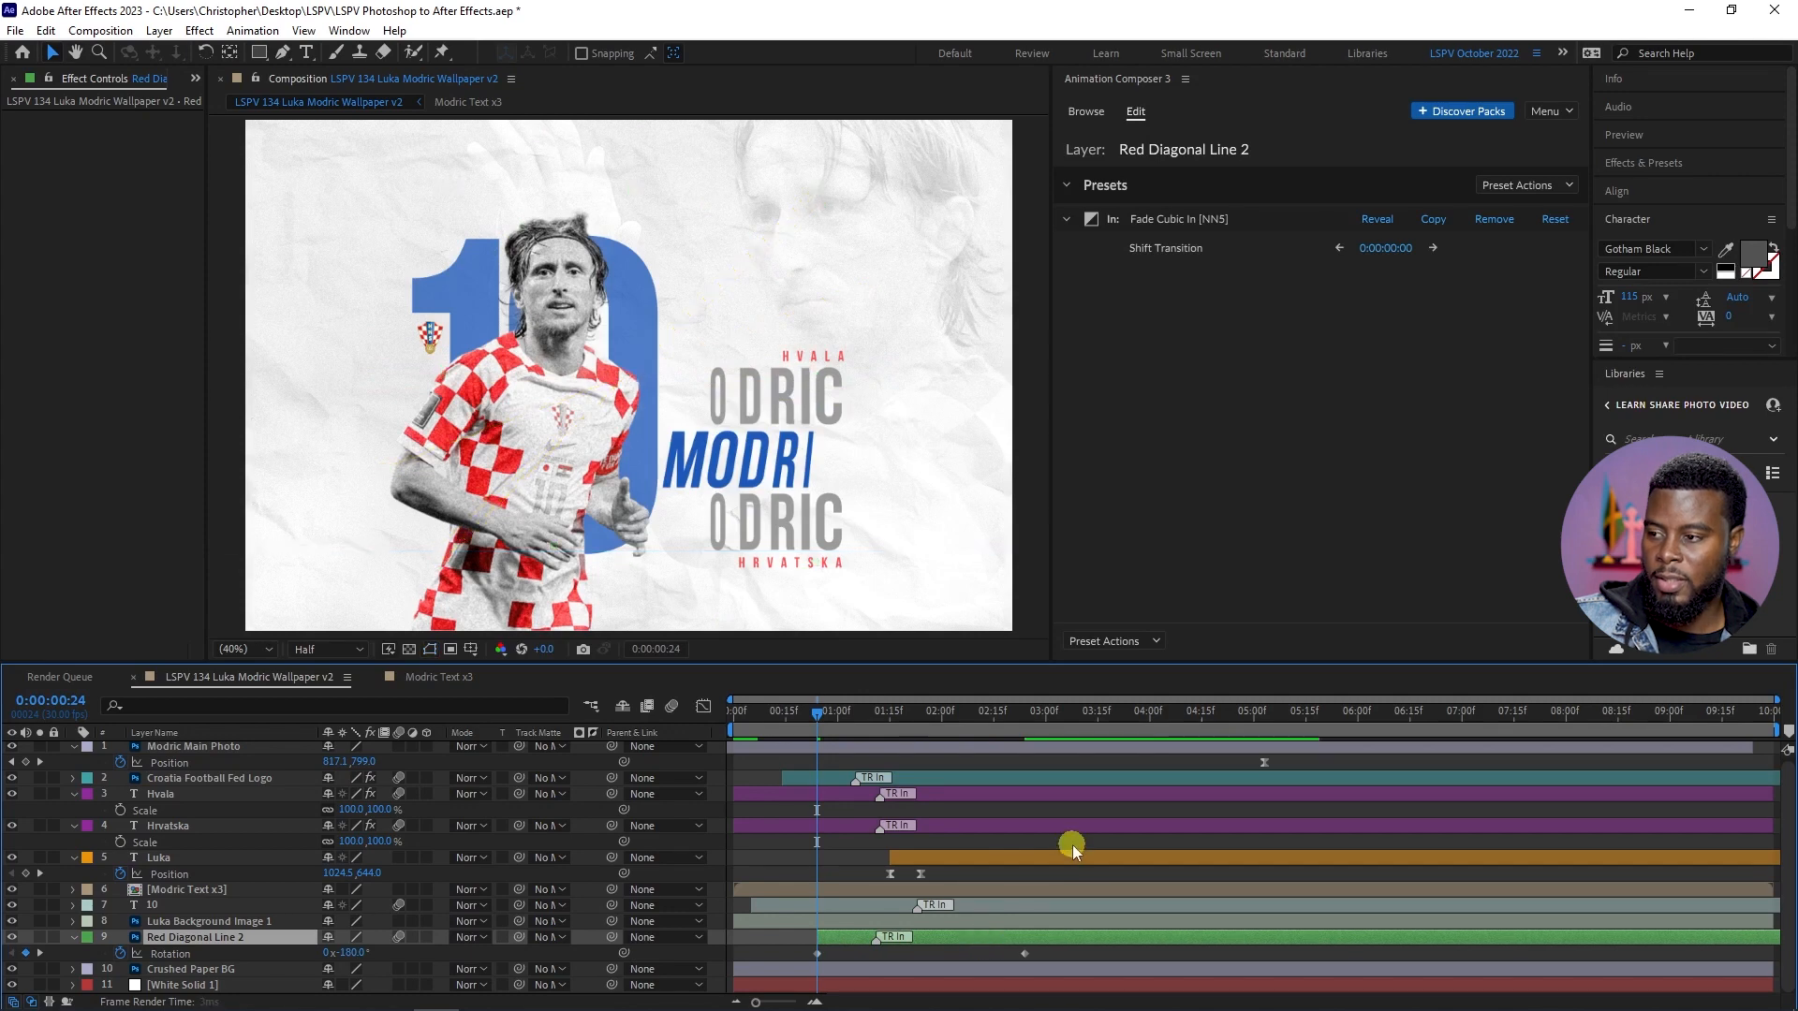
pyautogui.press('space')
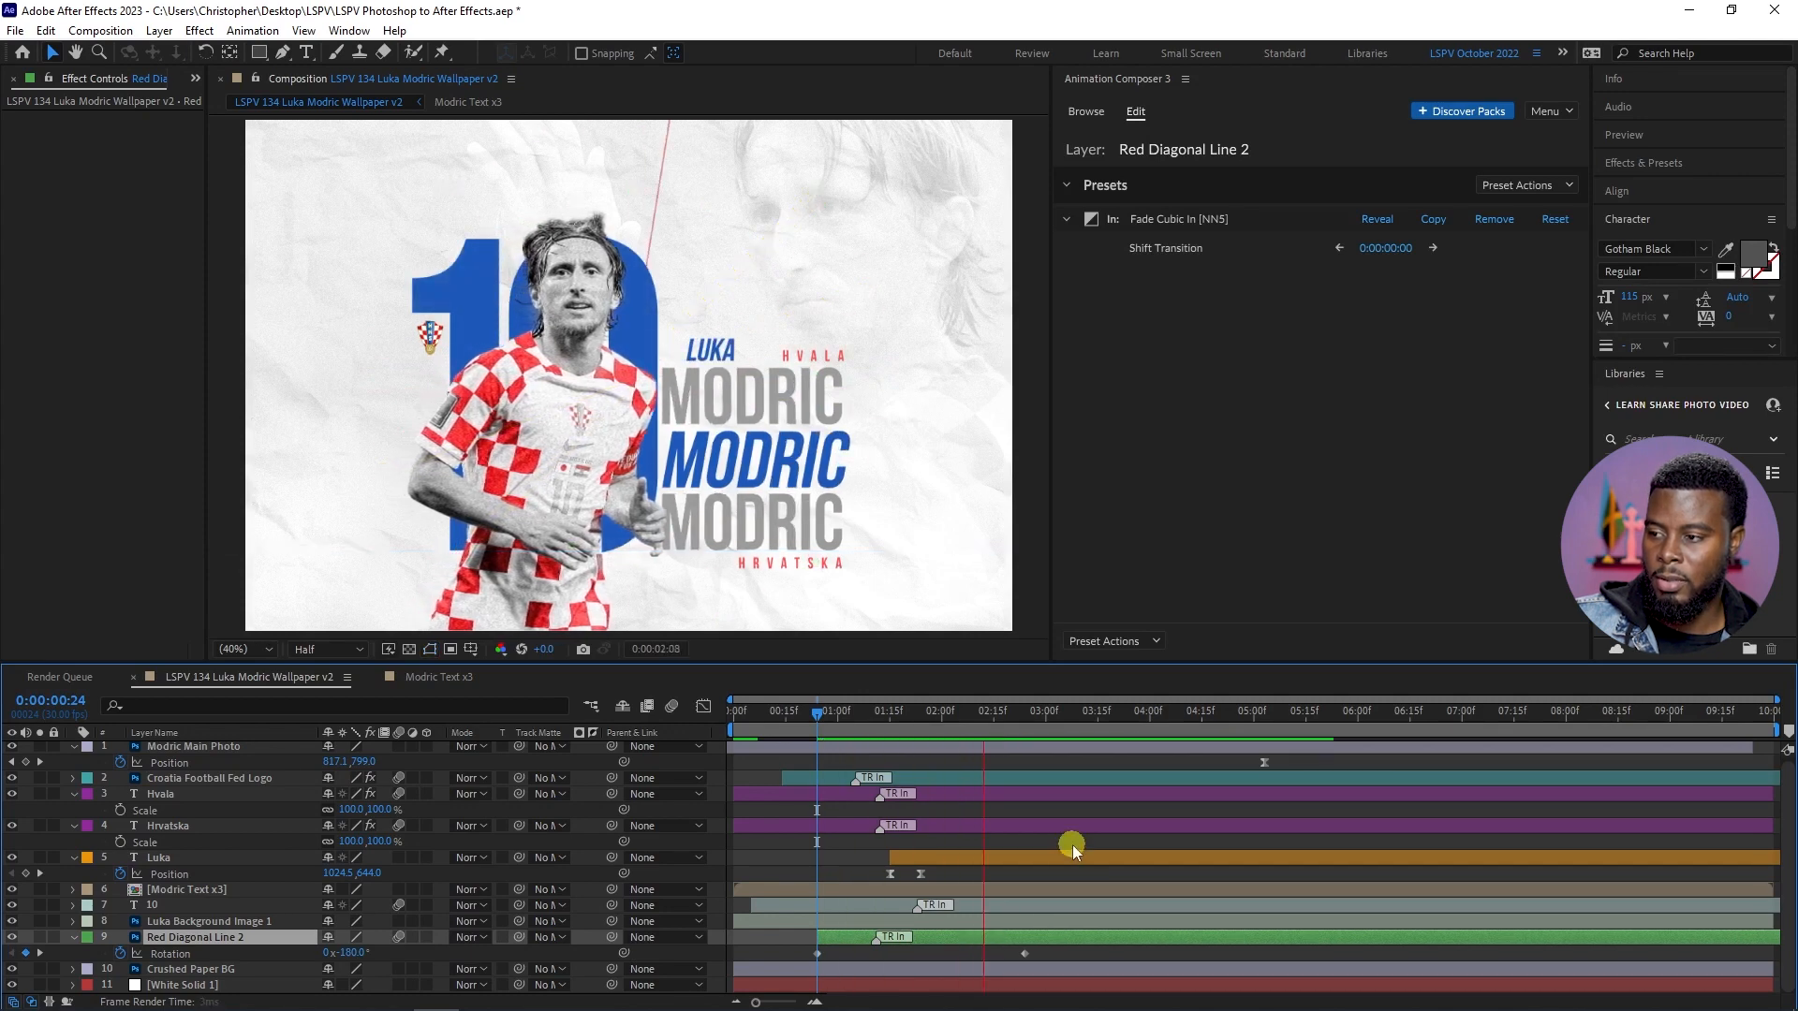
pyautogui.press('space')
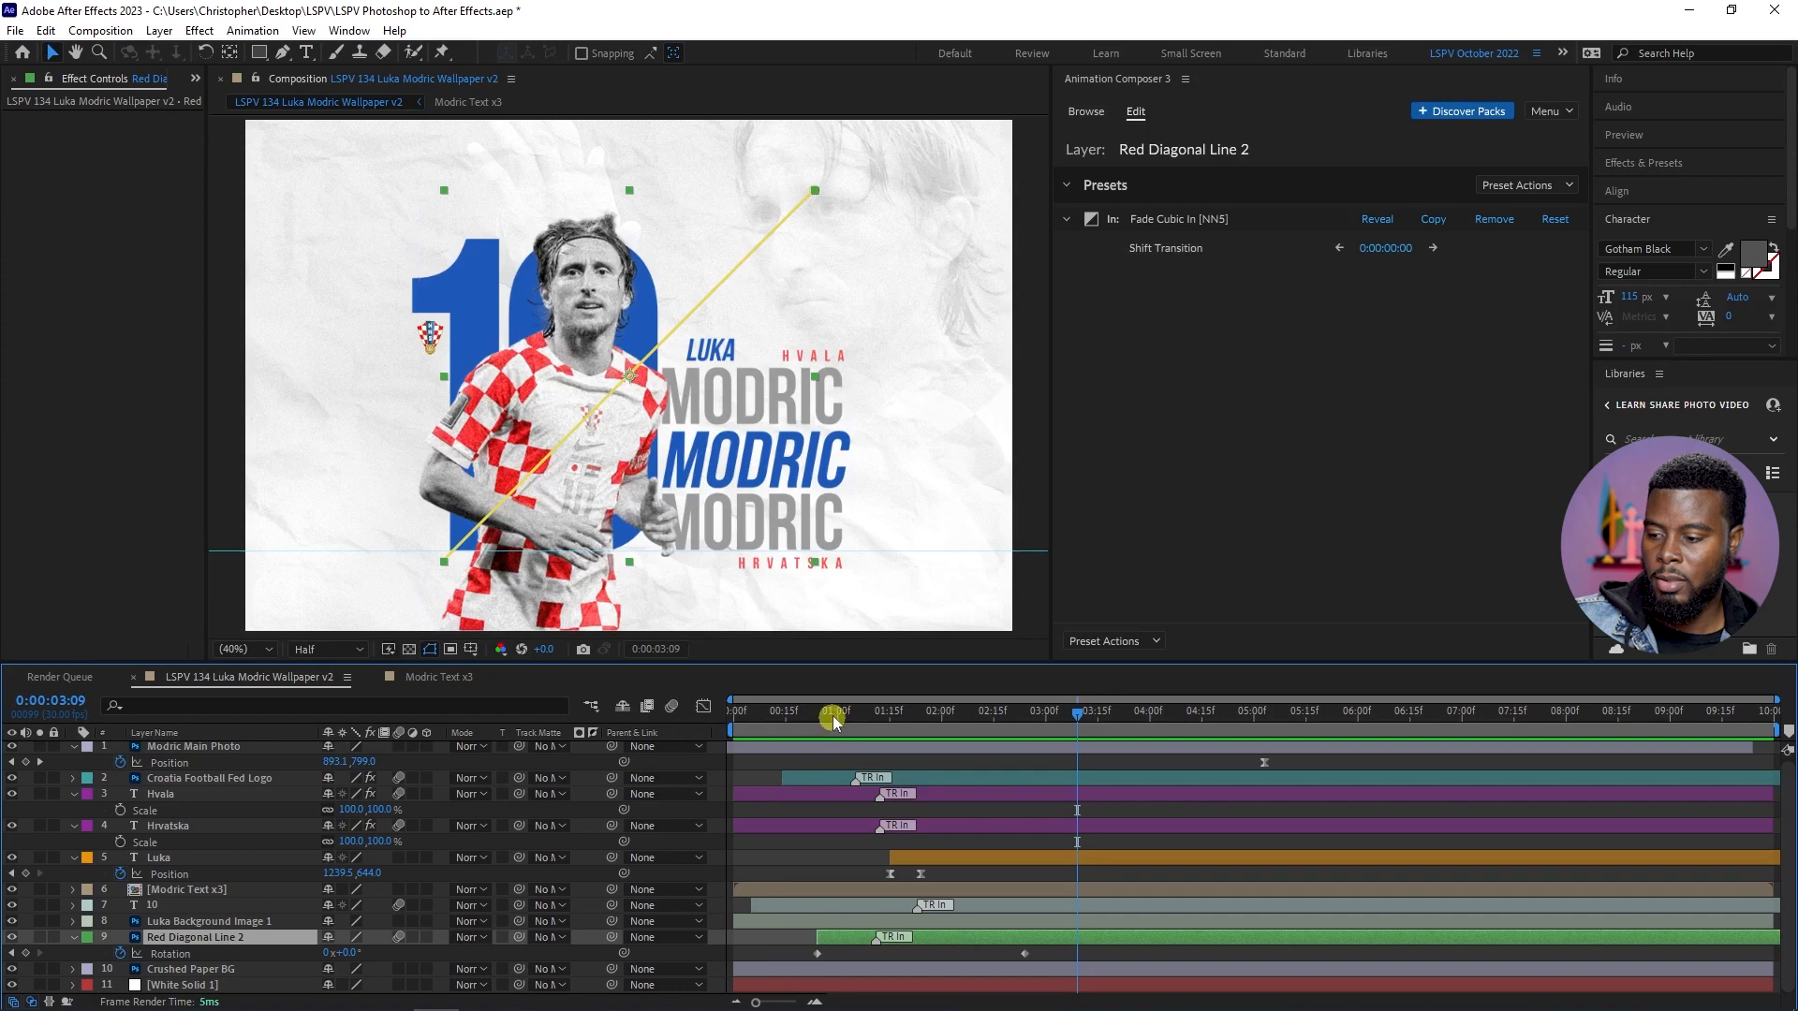
pyautogui.moveTo(834, 718); pyautogui.dragTo(731, 717)
pyautogui.press('space')
pyautogui.press('space')
# - Start Red Diagonal Line 2 at about 0:00:00:03 with its fade-in lengthened to about 0:00:01:23, and save the project
pyautogui.moveTo(988, 942); pyautogui.dragTo(925, 939)
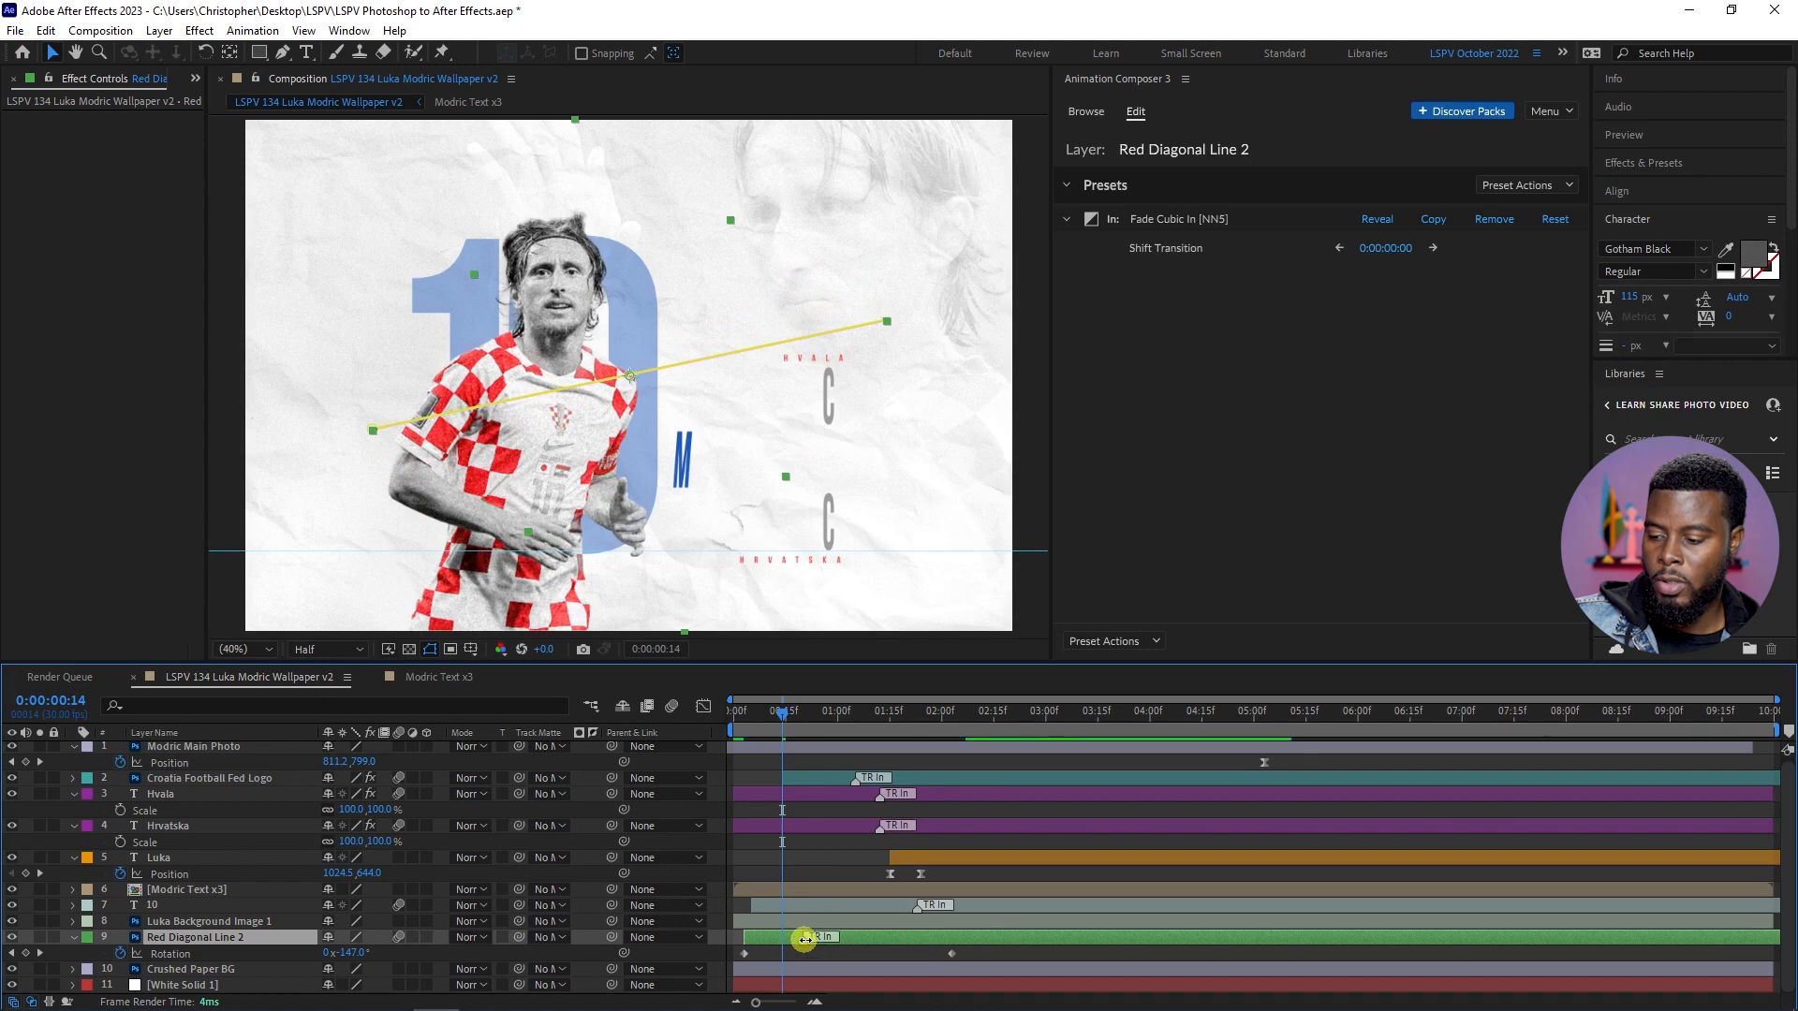
pyautogui.moveTo(782, 713); pyautogui.dragTo(736, 715)
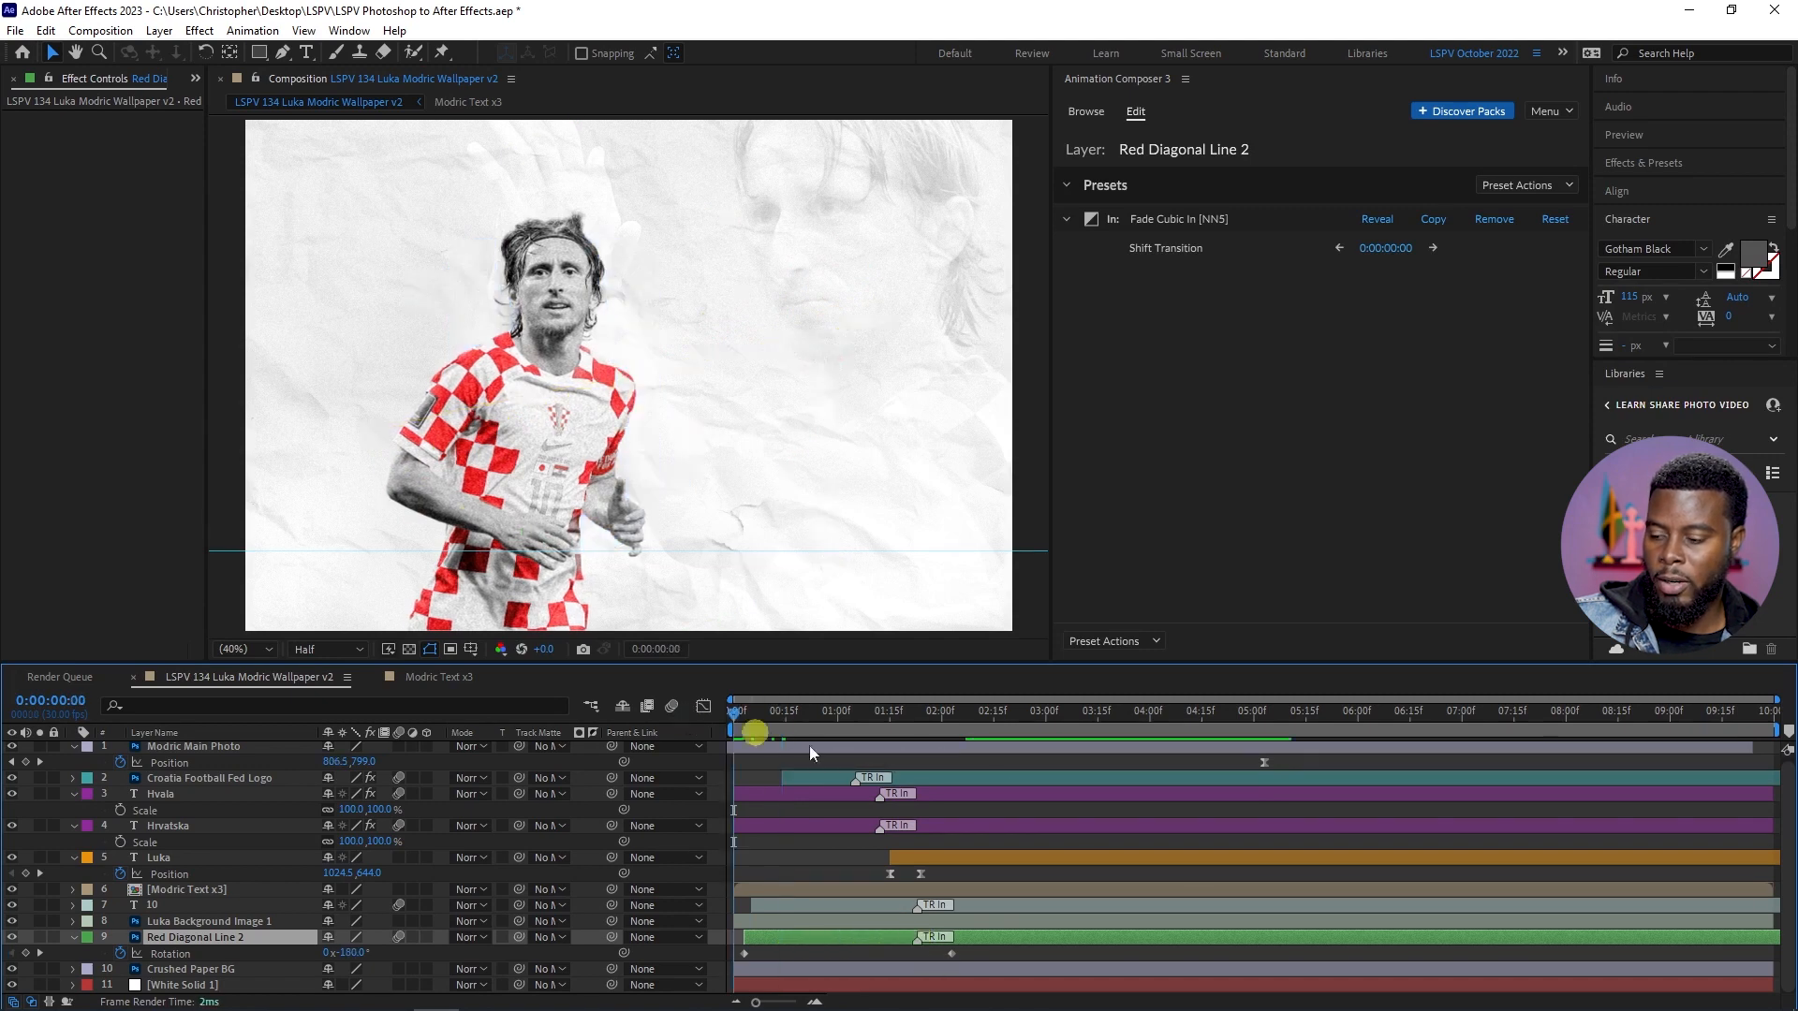
pyautogui.click(1139, 955)
pyautogui.hotkey('ctrl', 's')
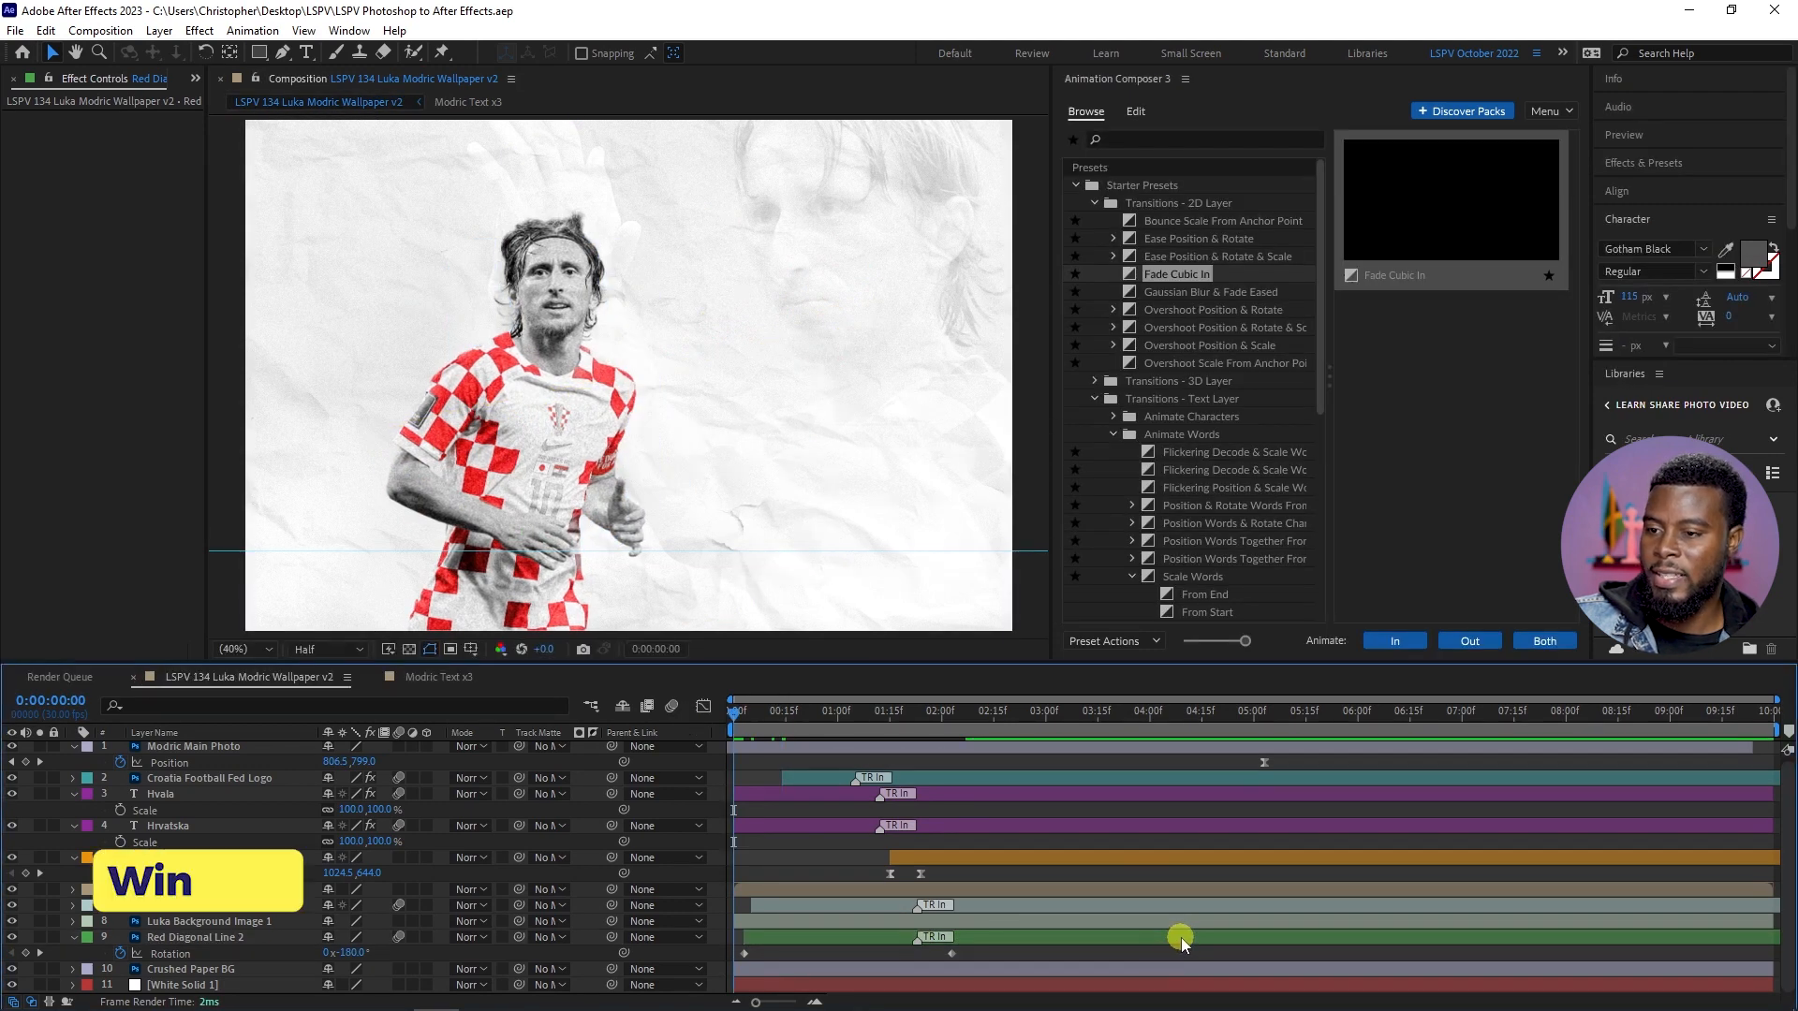
# - Play the composition from the start repeatedly to review the timing of the red line's fade-in and rotation
pyautogui.press('space')
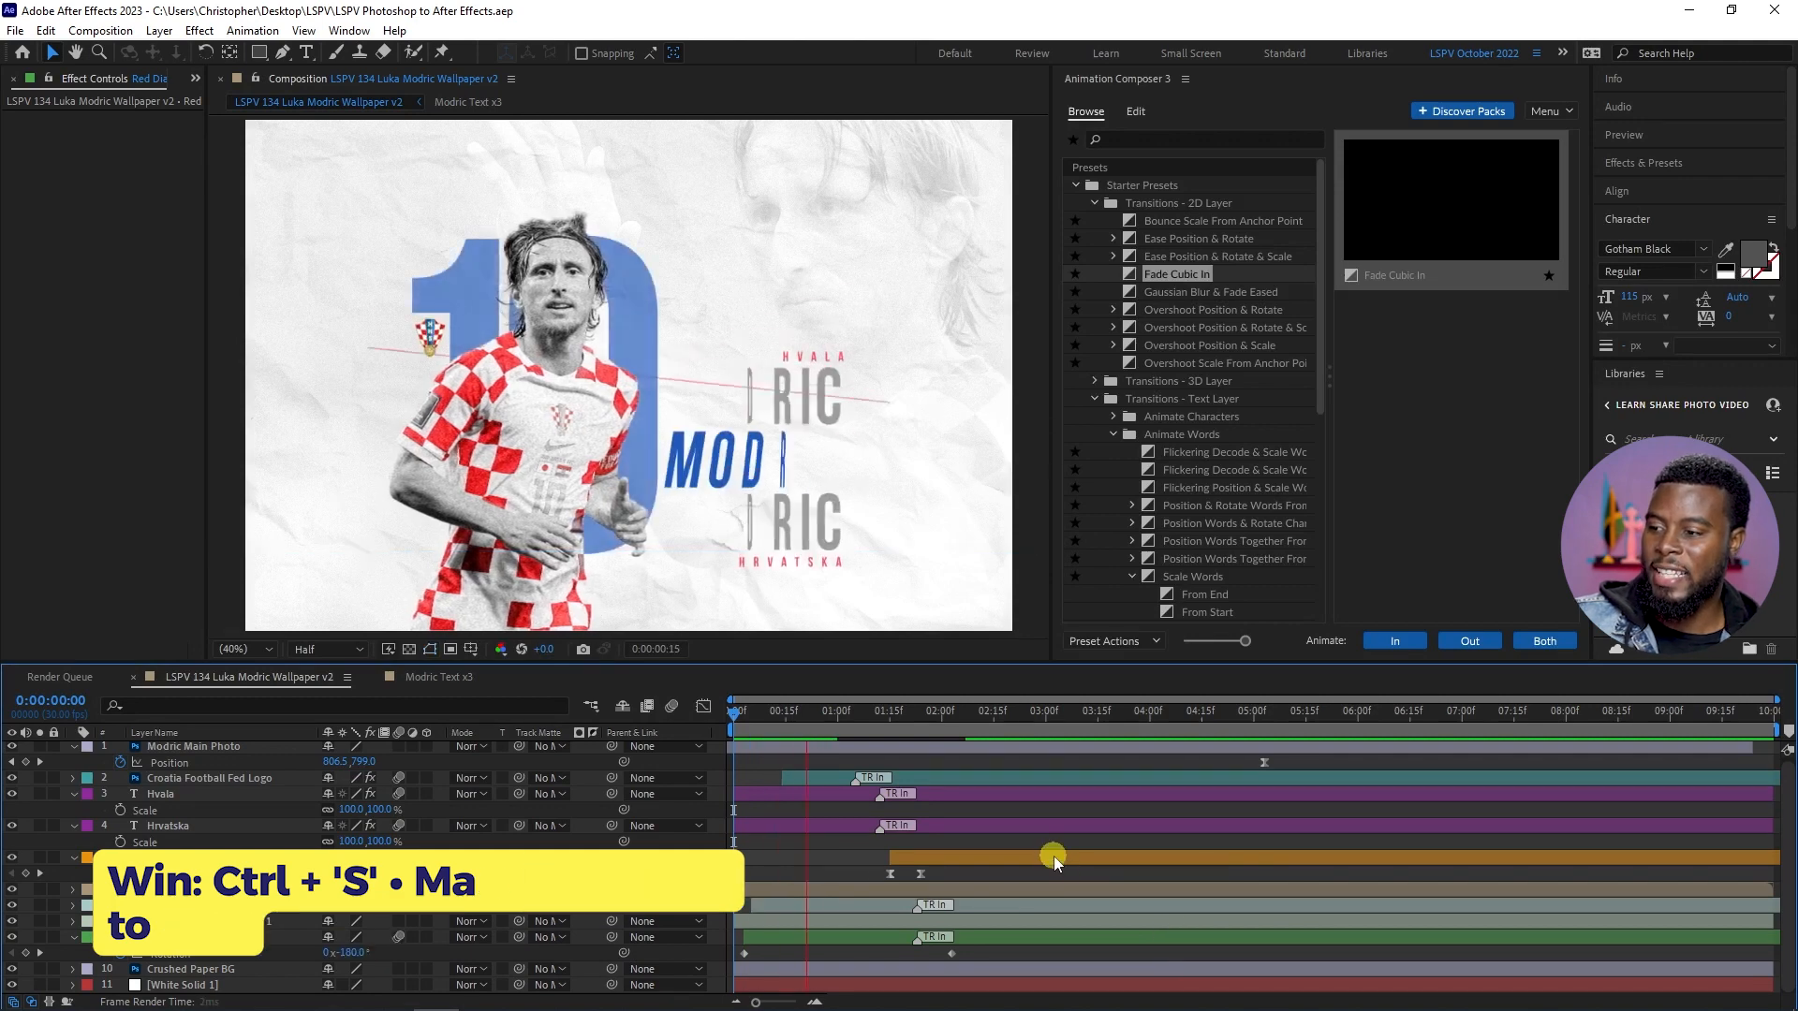
pyautogui.press('space')
pyautogui.moveTo(869, 721); pyautogui.dragTo(733, 721)
pyautogui.press('space')
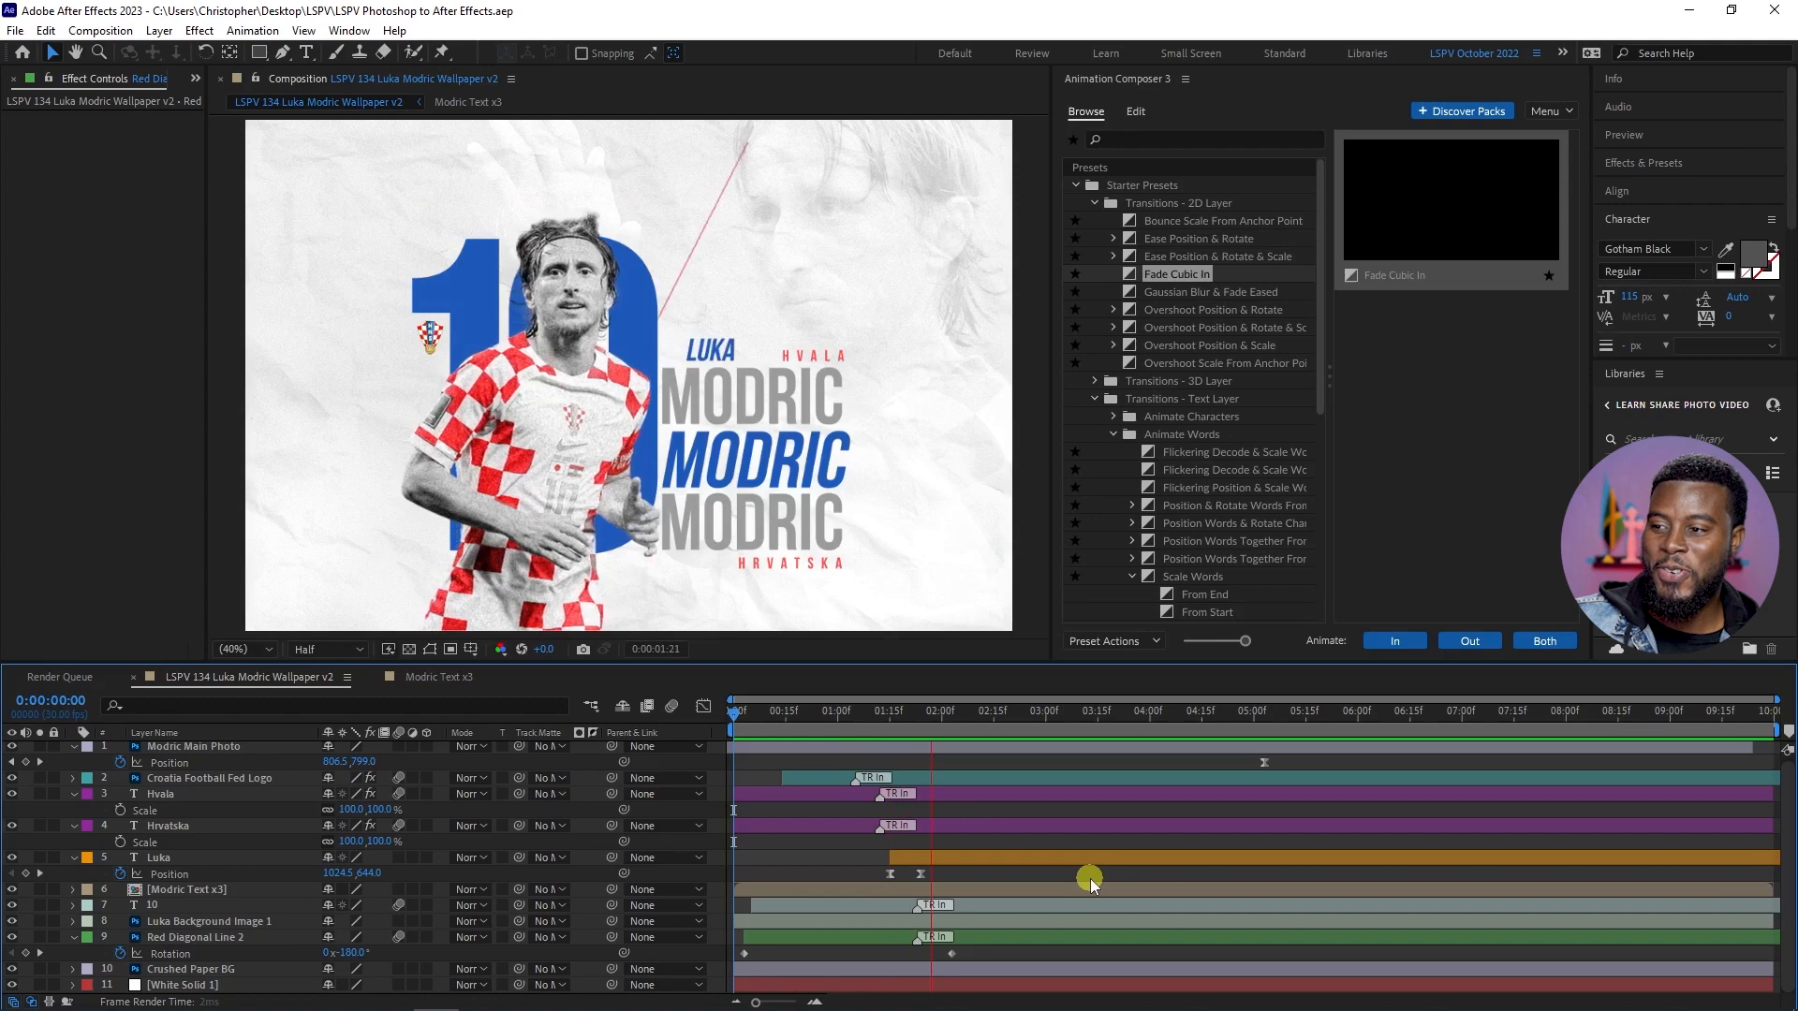
pyautogui.press('space')
pyautogui.press('space')
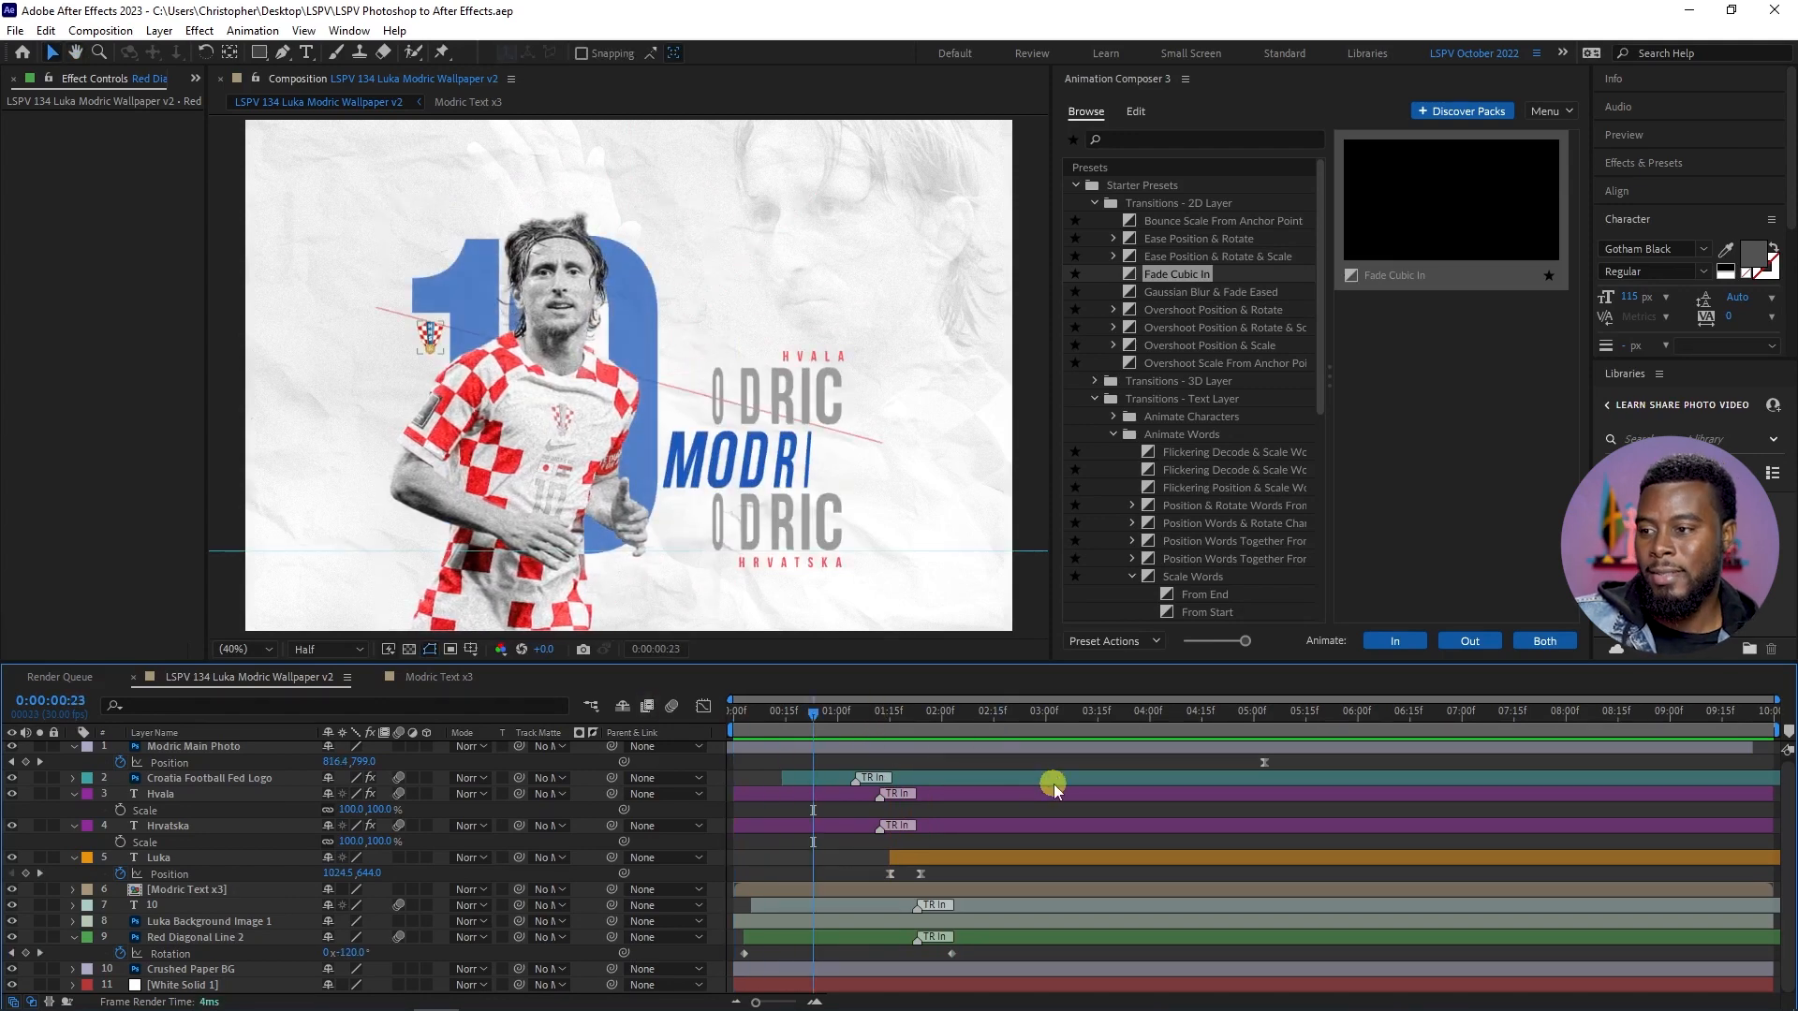
pyautogui.click(738, 715)
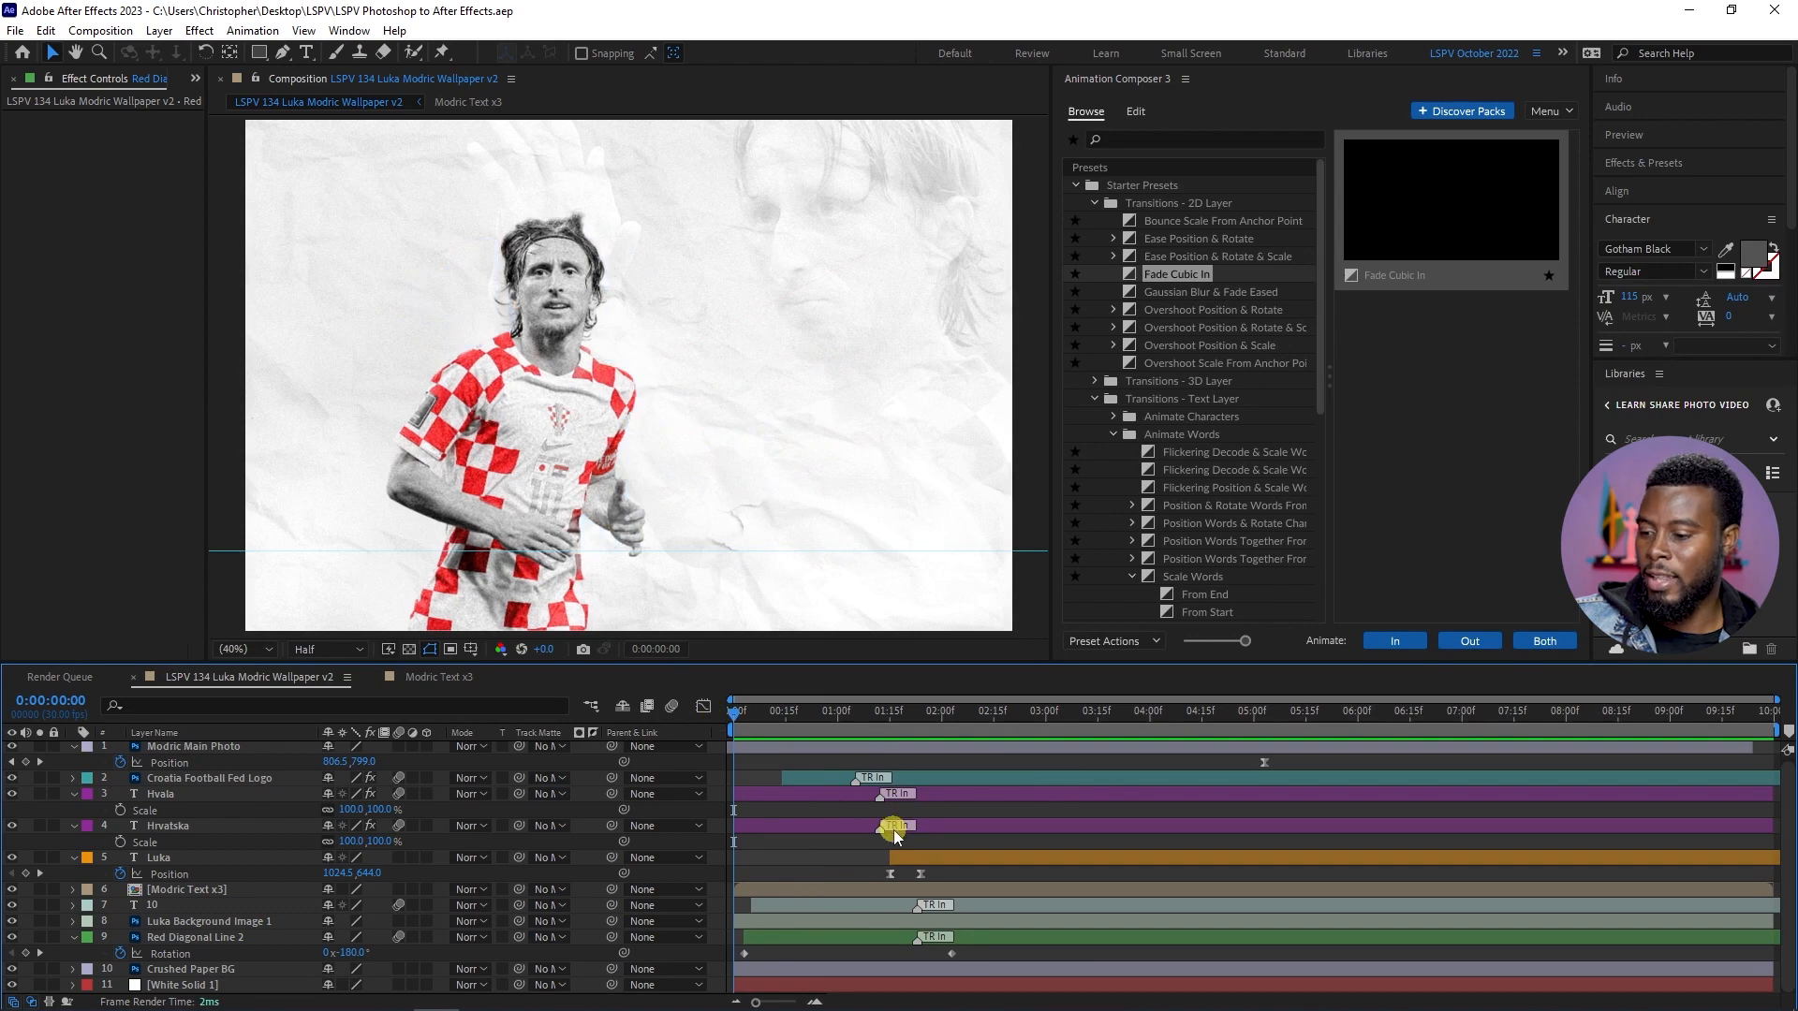
# - Collapse all layers' keyframe properties and apply the Fade Cubic In preset as an entrance transition to Luka Background Image 1
pyautogui.press('u')
pyautogui.press('u')
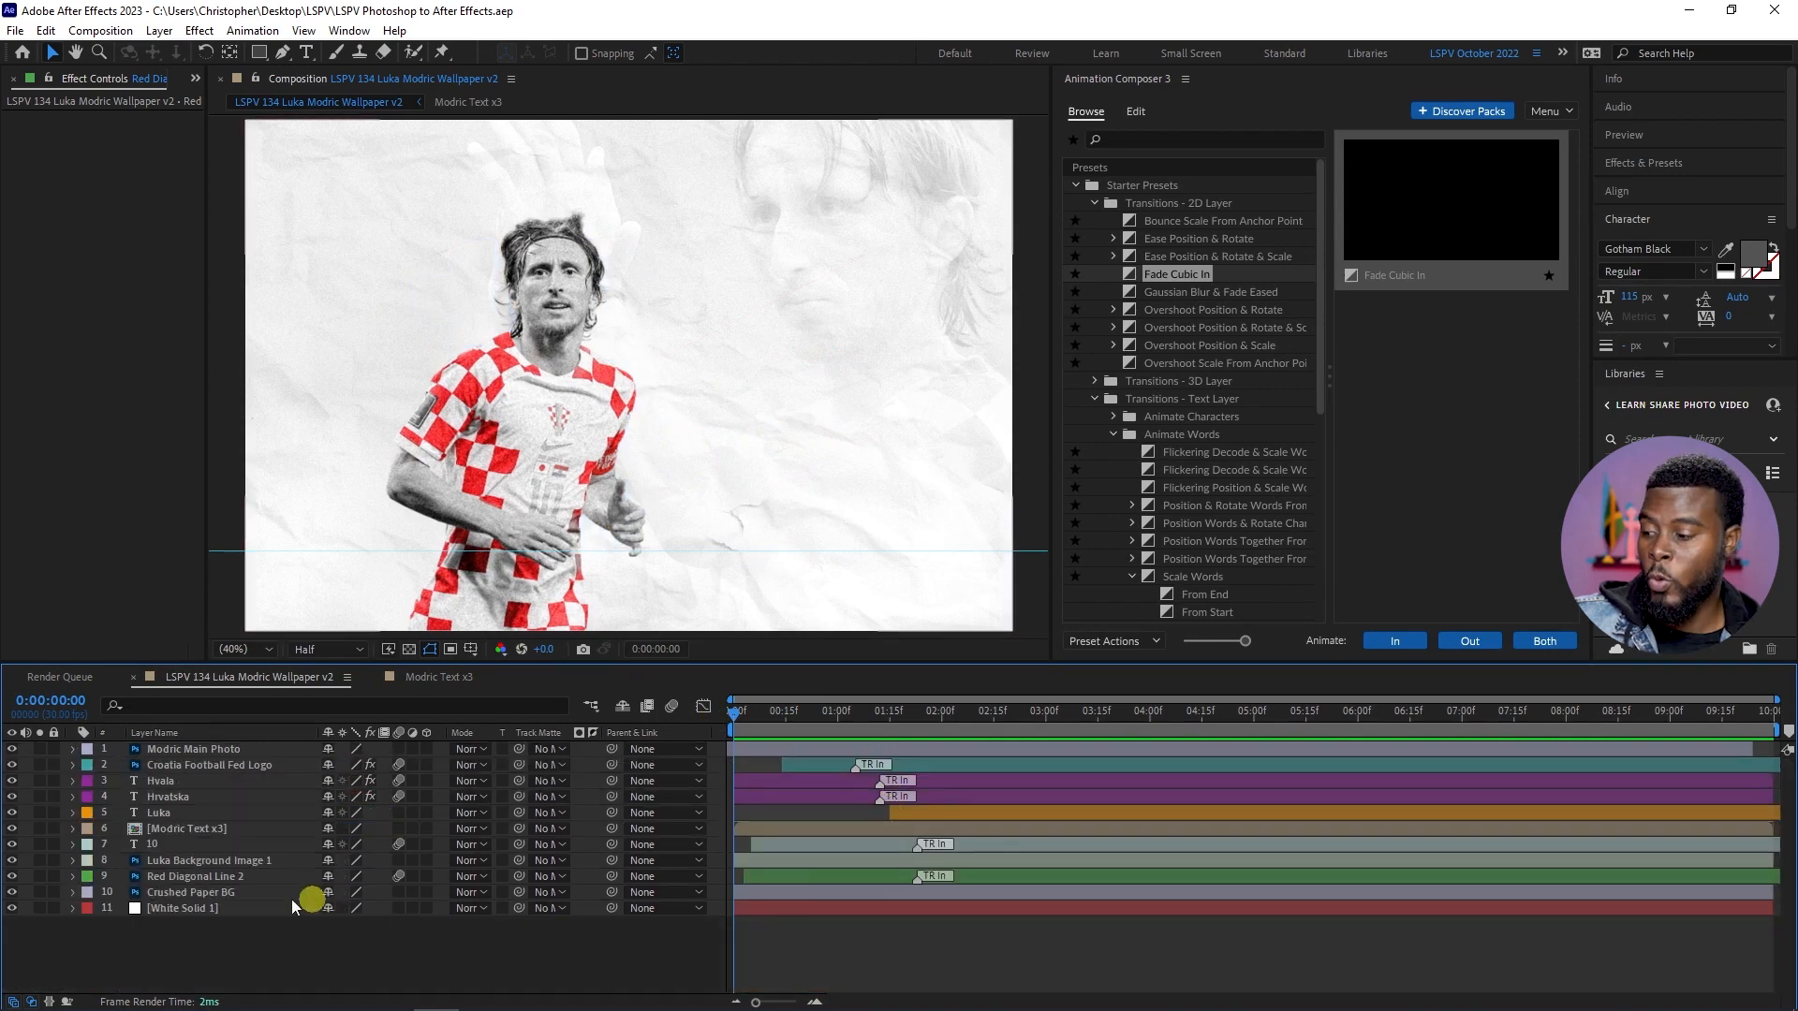
pyautogui.click(227, 877)
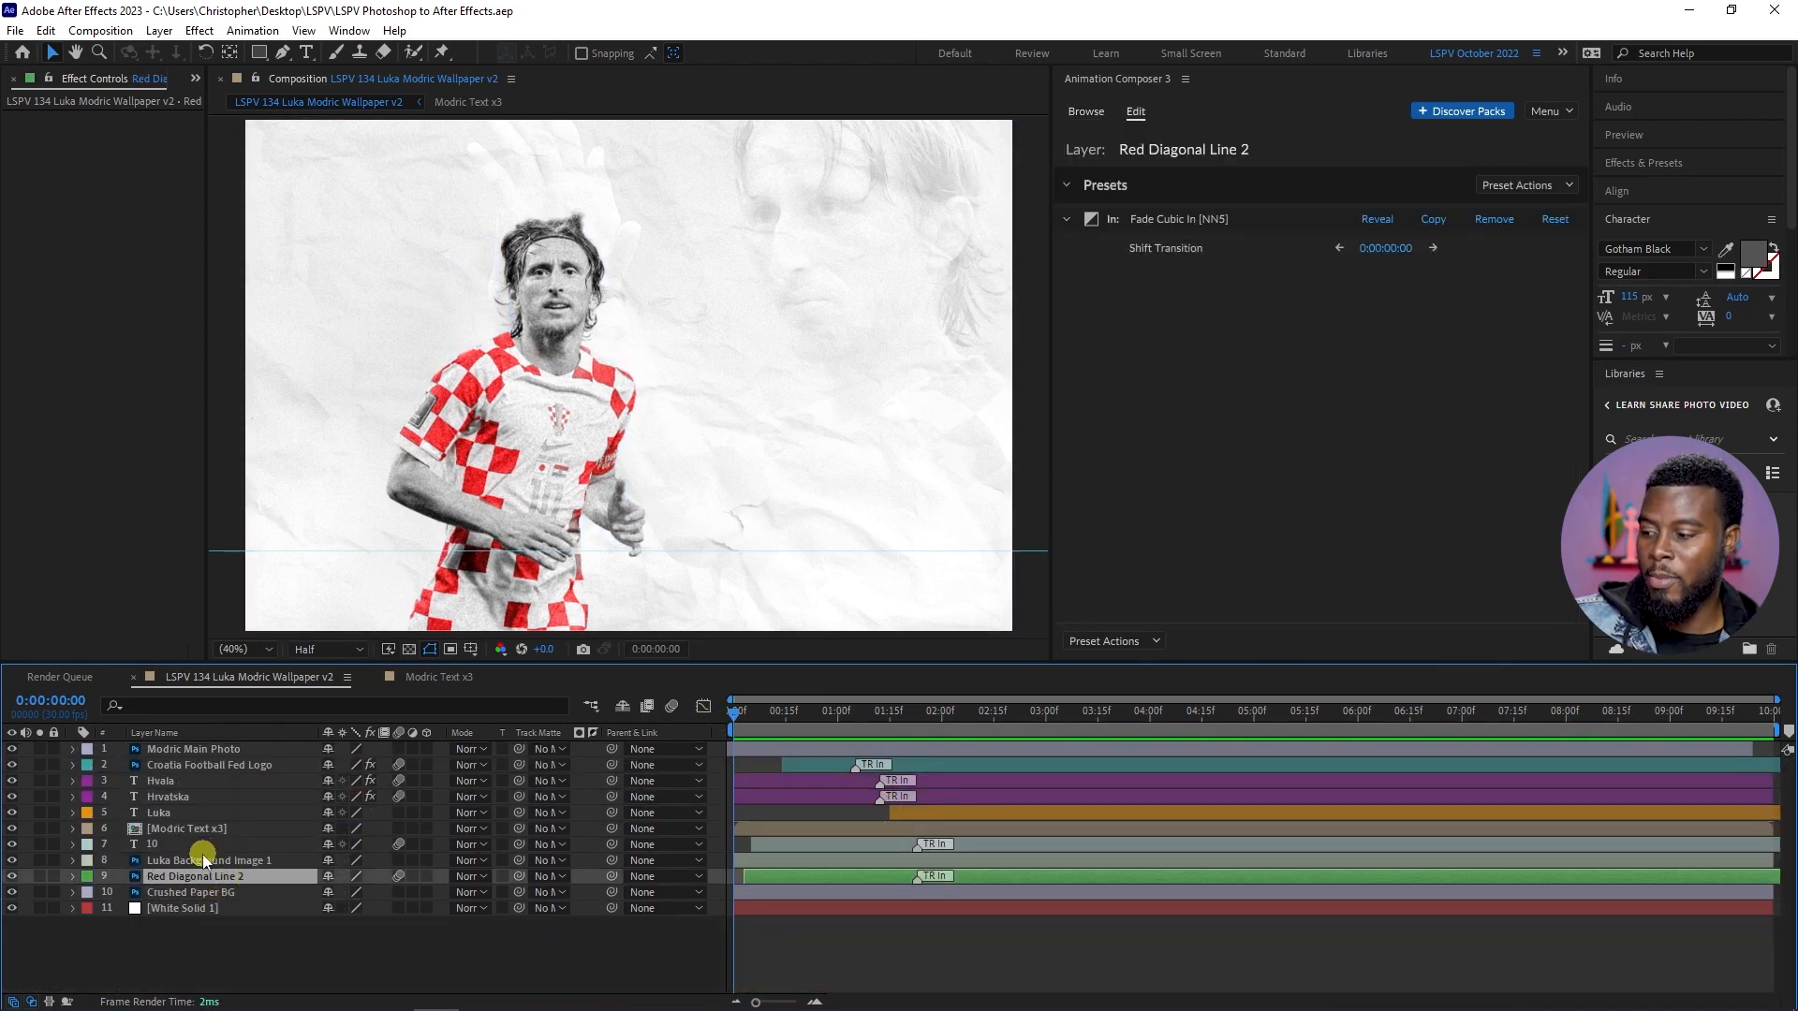
pyautogui.click(208, 860)
pyautogui.click(13, 860)
pyautogui.click(12, 861)
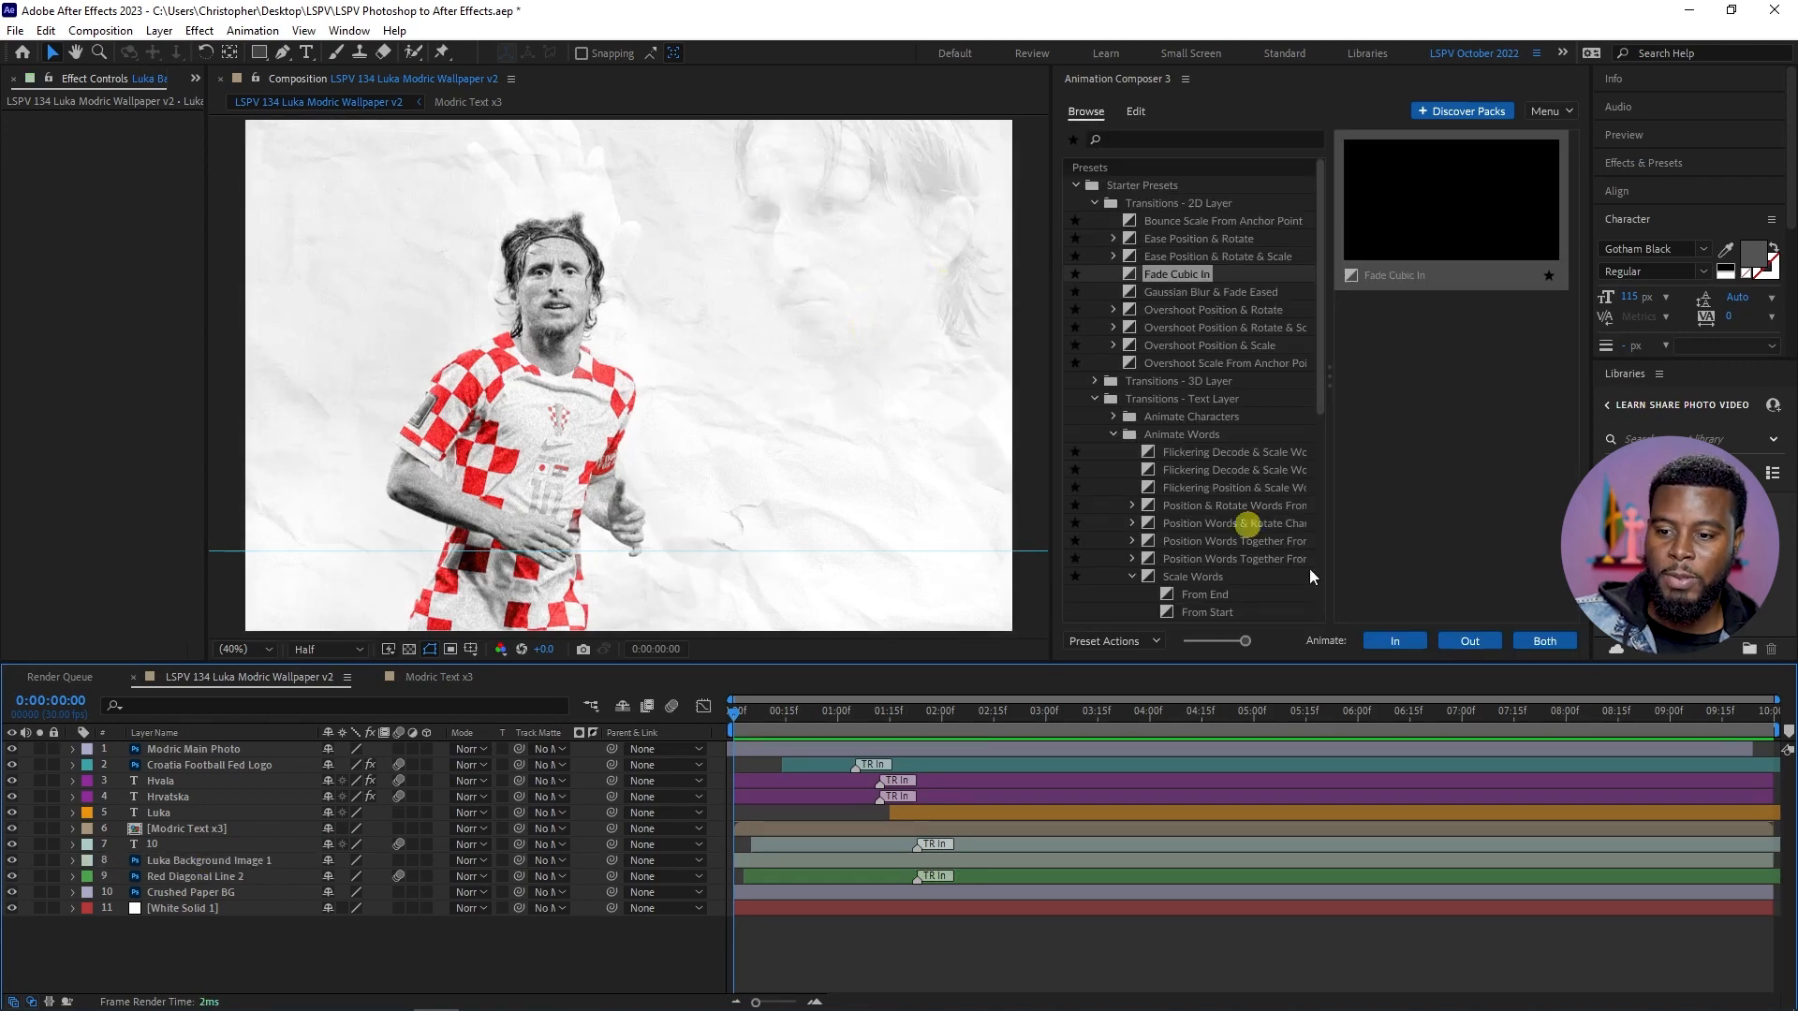
pyautogui.click(1410, 644)
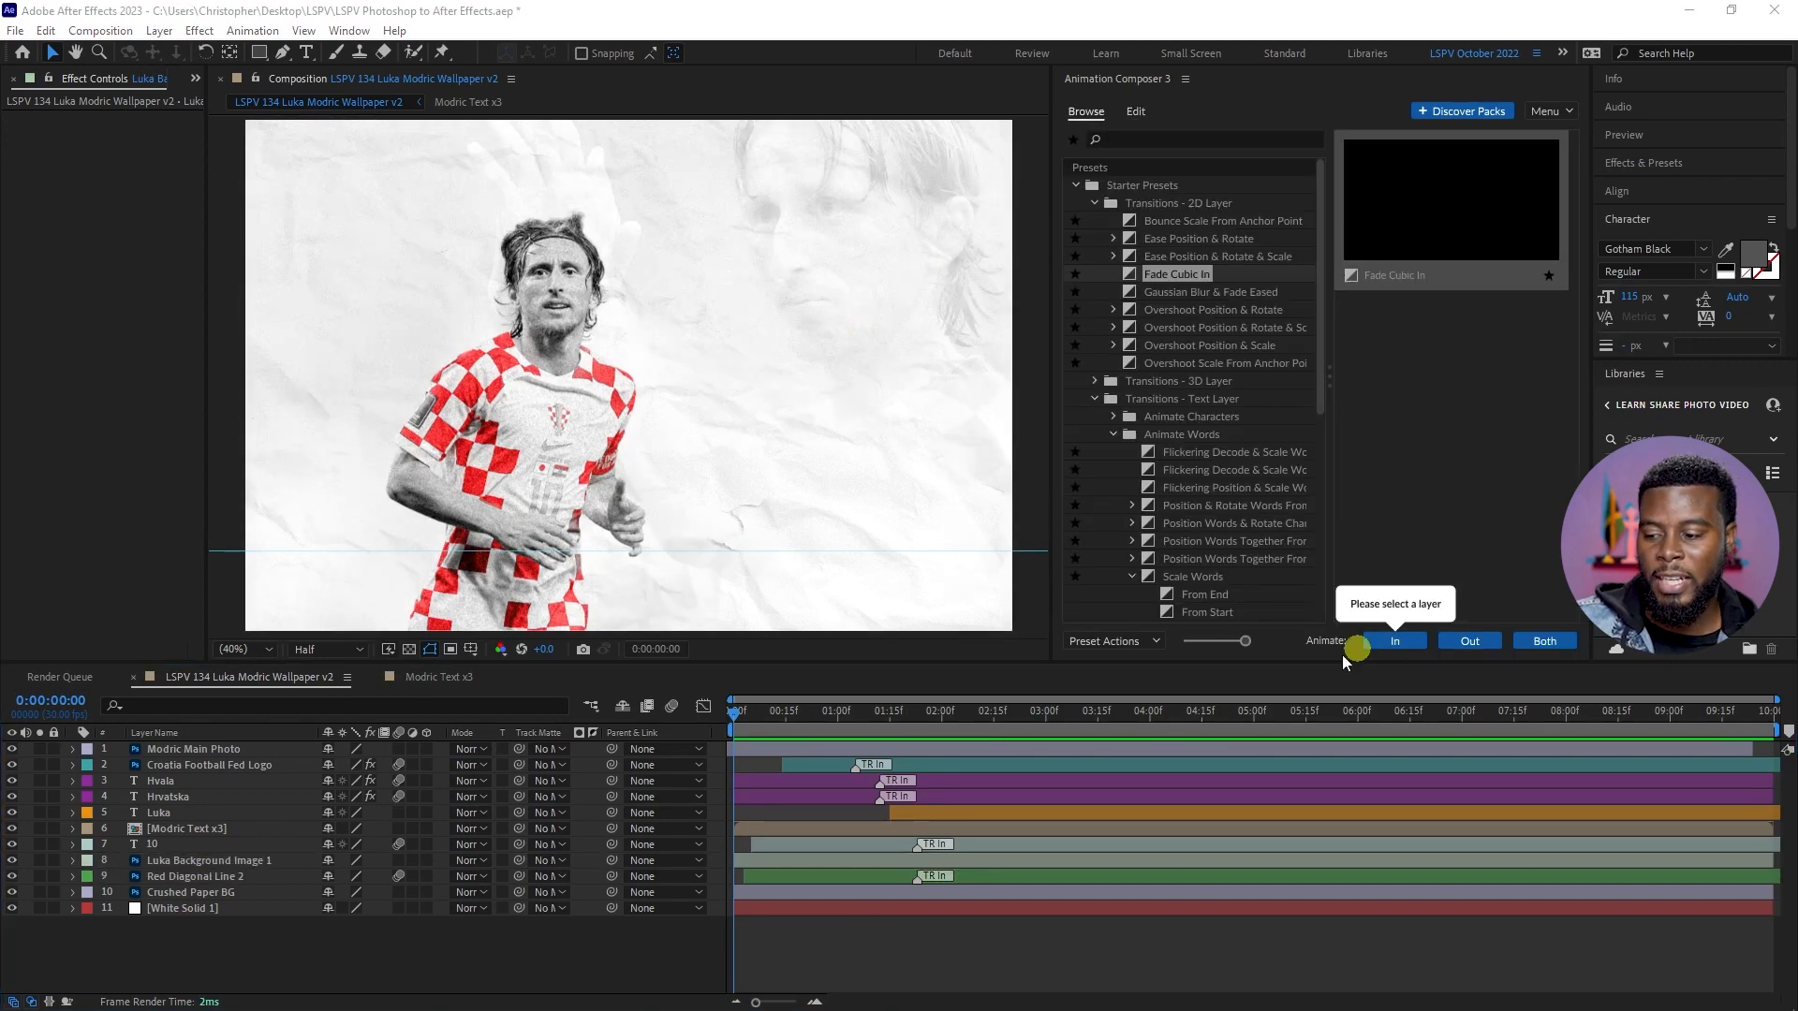
pyautogui.click(1395, 644)
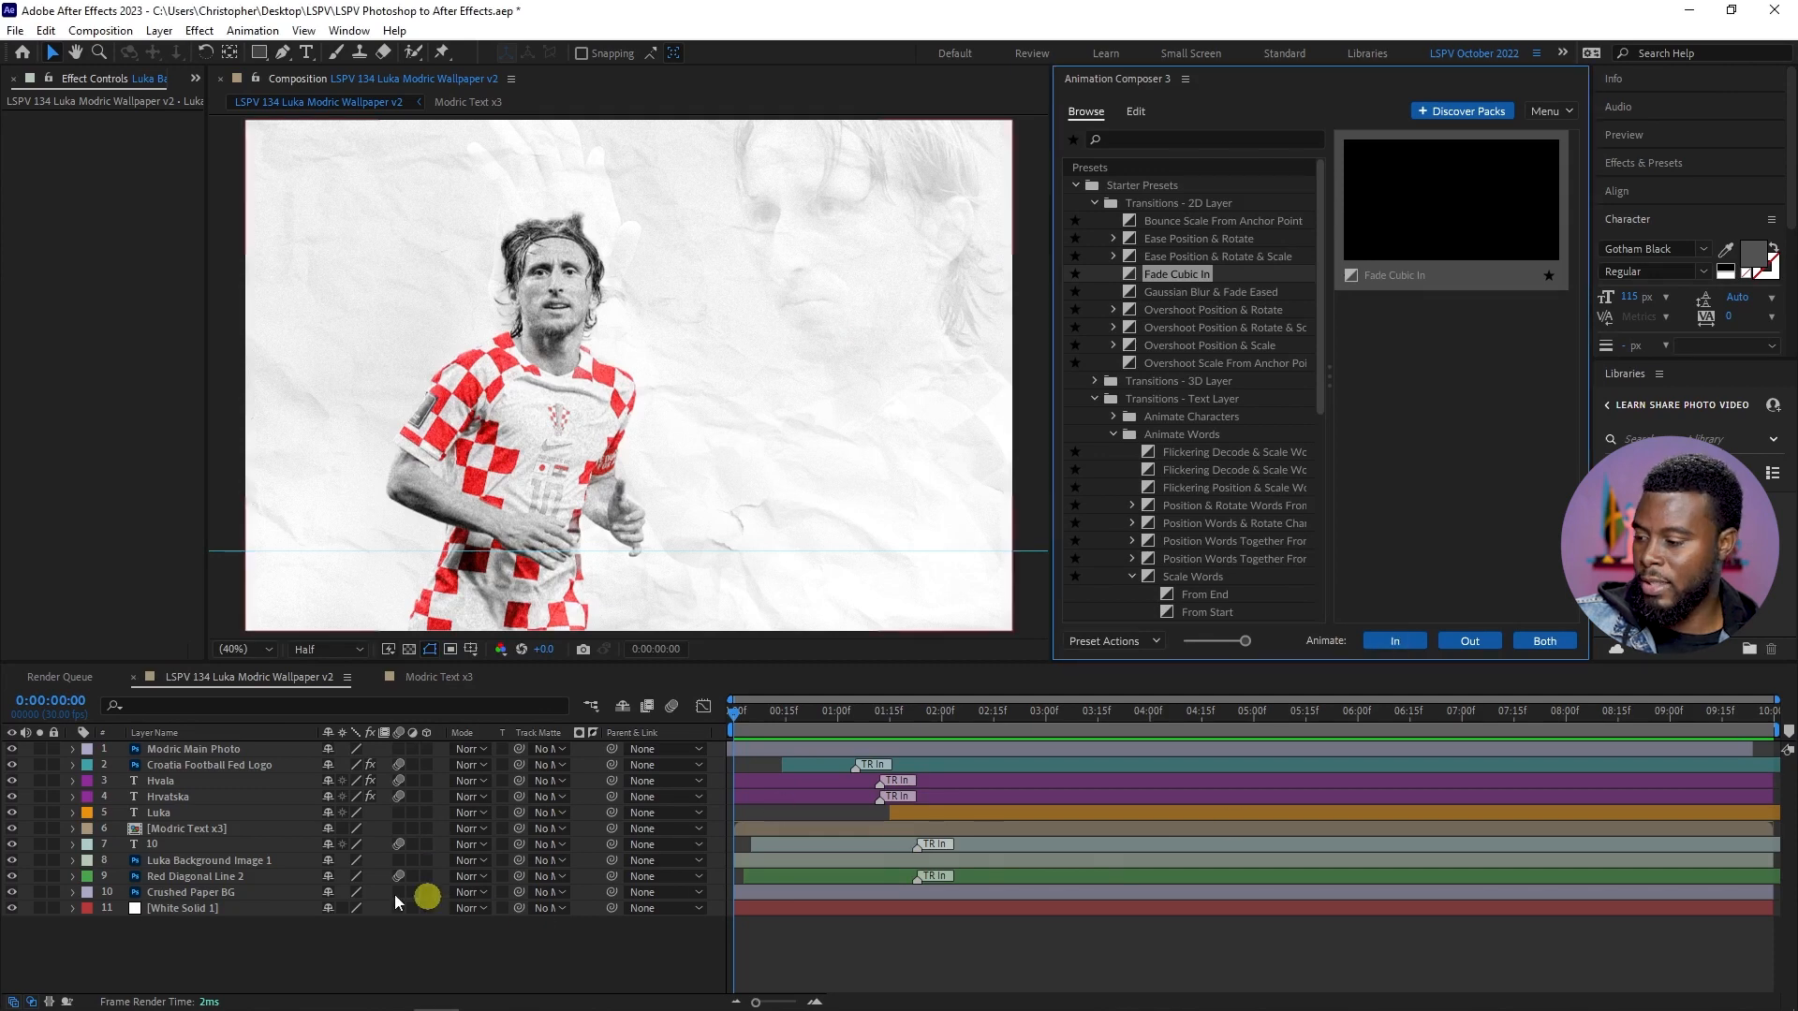
pyautogui.click(260, 863)
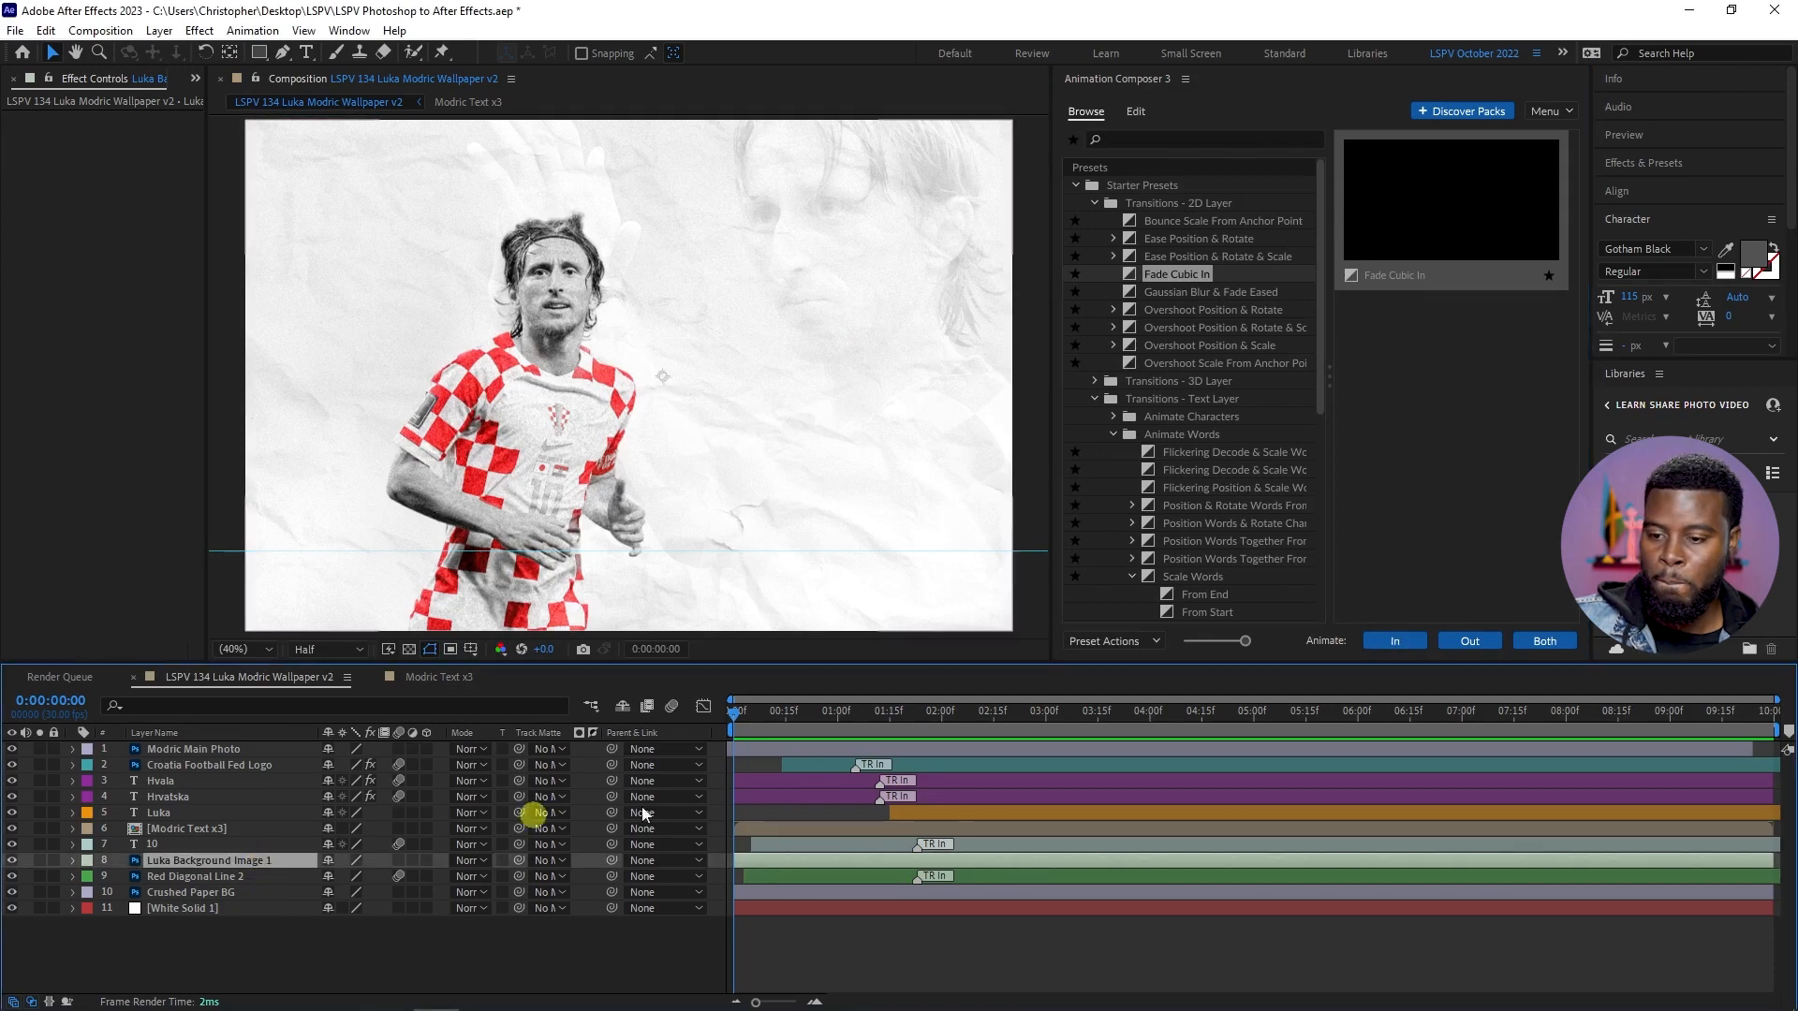
pyautogui.click(1410, 640)
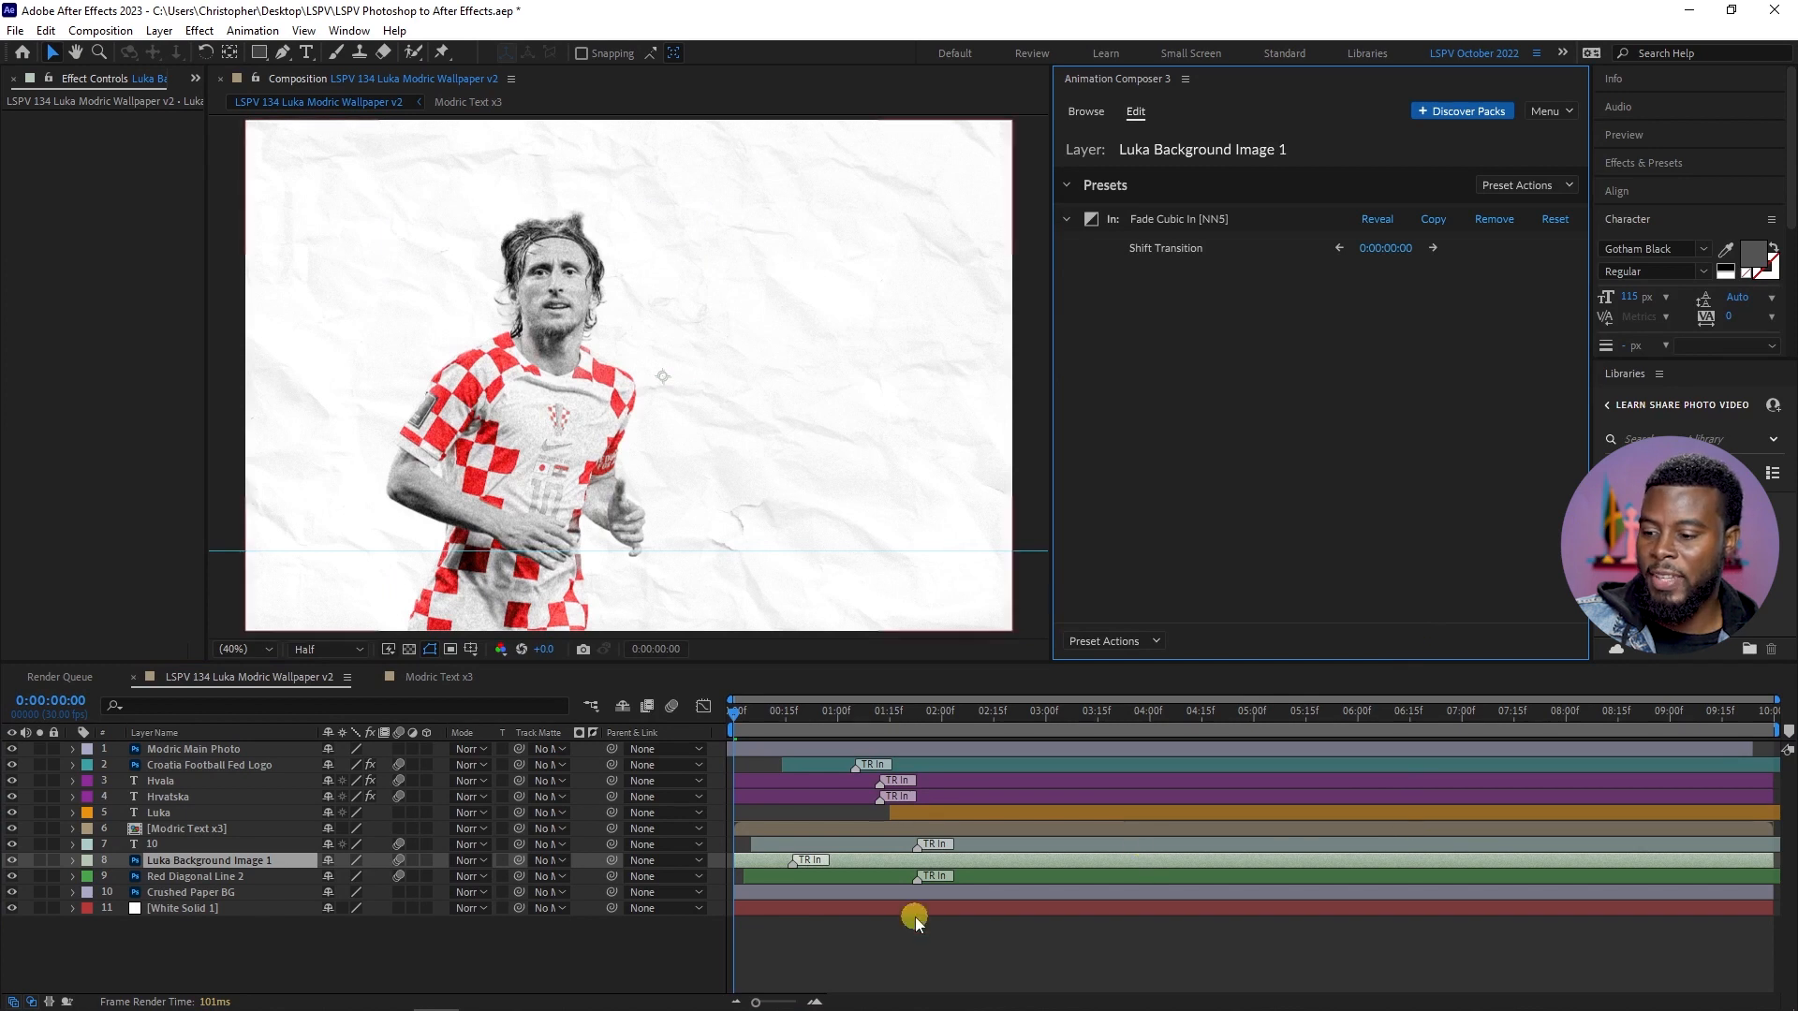
# - Save the project and play the composition from the start to check the background image's fade-in
pyautogui.click(929, 942)
pyautogui.hotkey('ctrl', 's')
pyautogui.press('space')
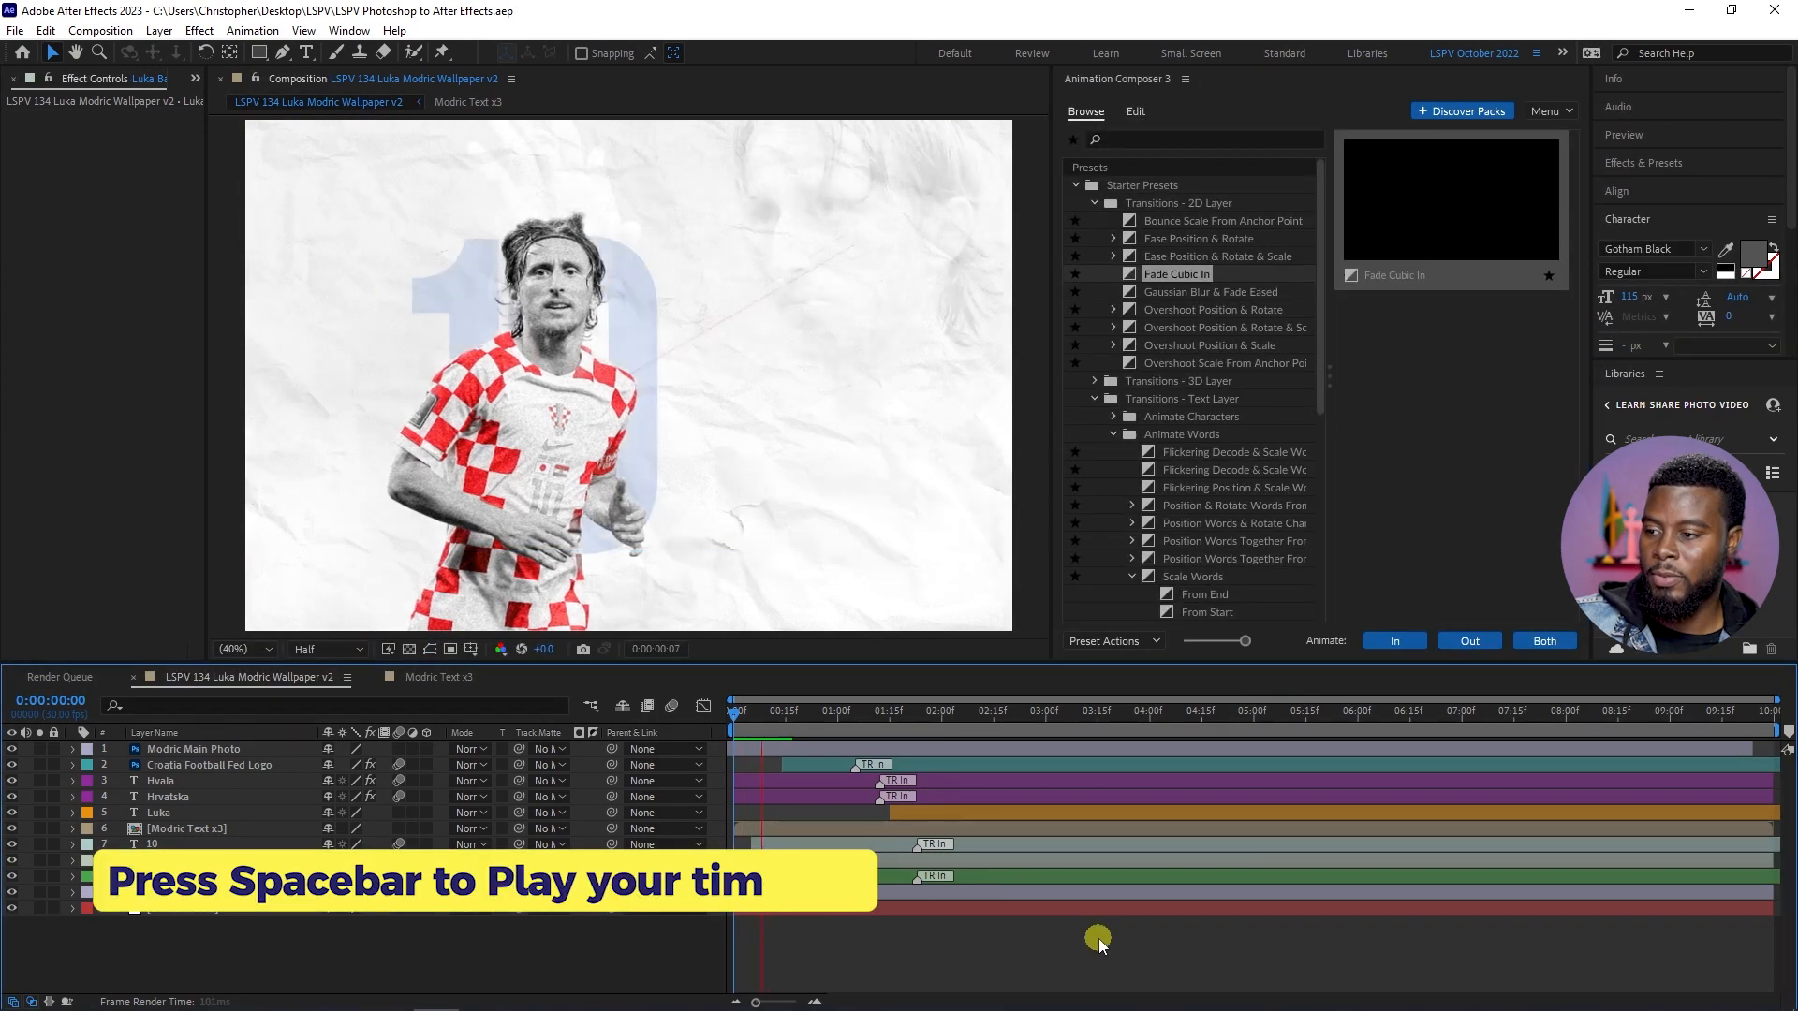
pyautogui.press('space')
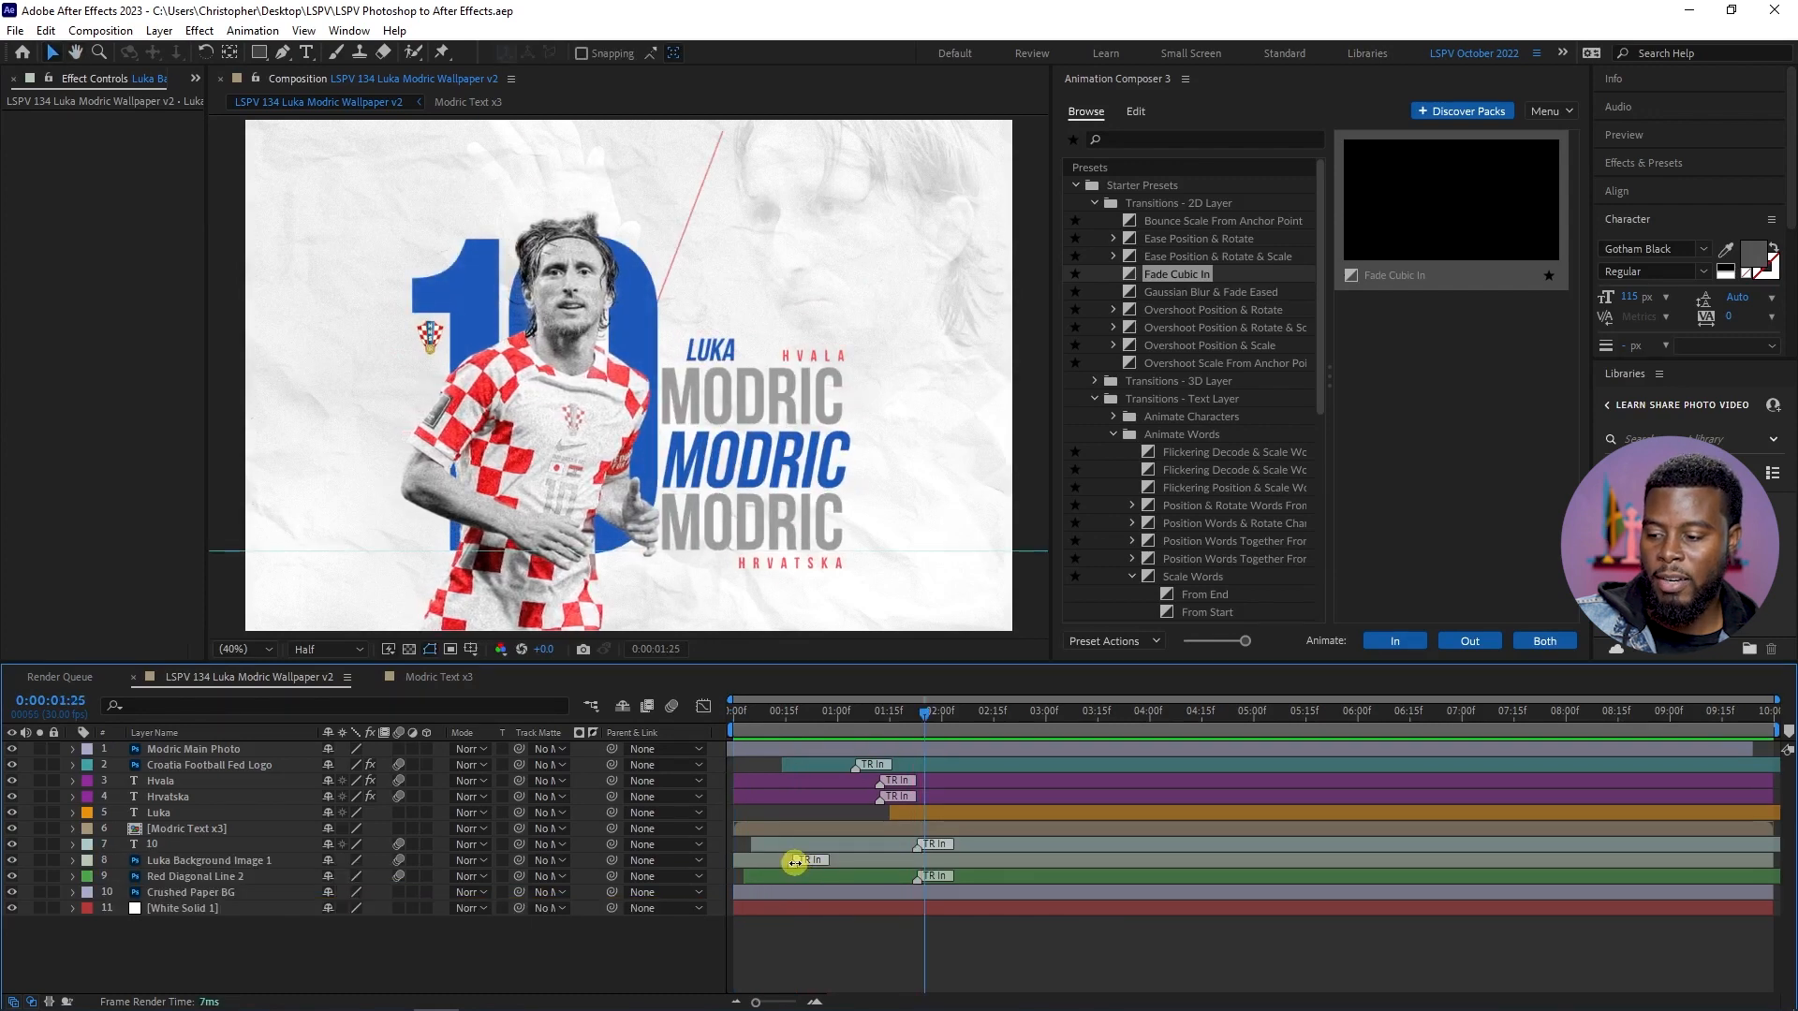
# - Lengthen Luka Background Image 1's fade-in to about 0:00:01:04, play the animation to review it, and save the project
pyautogui.press('Home')
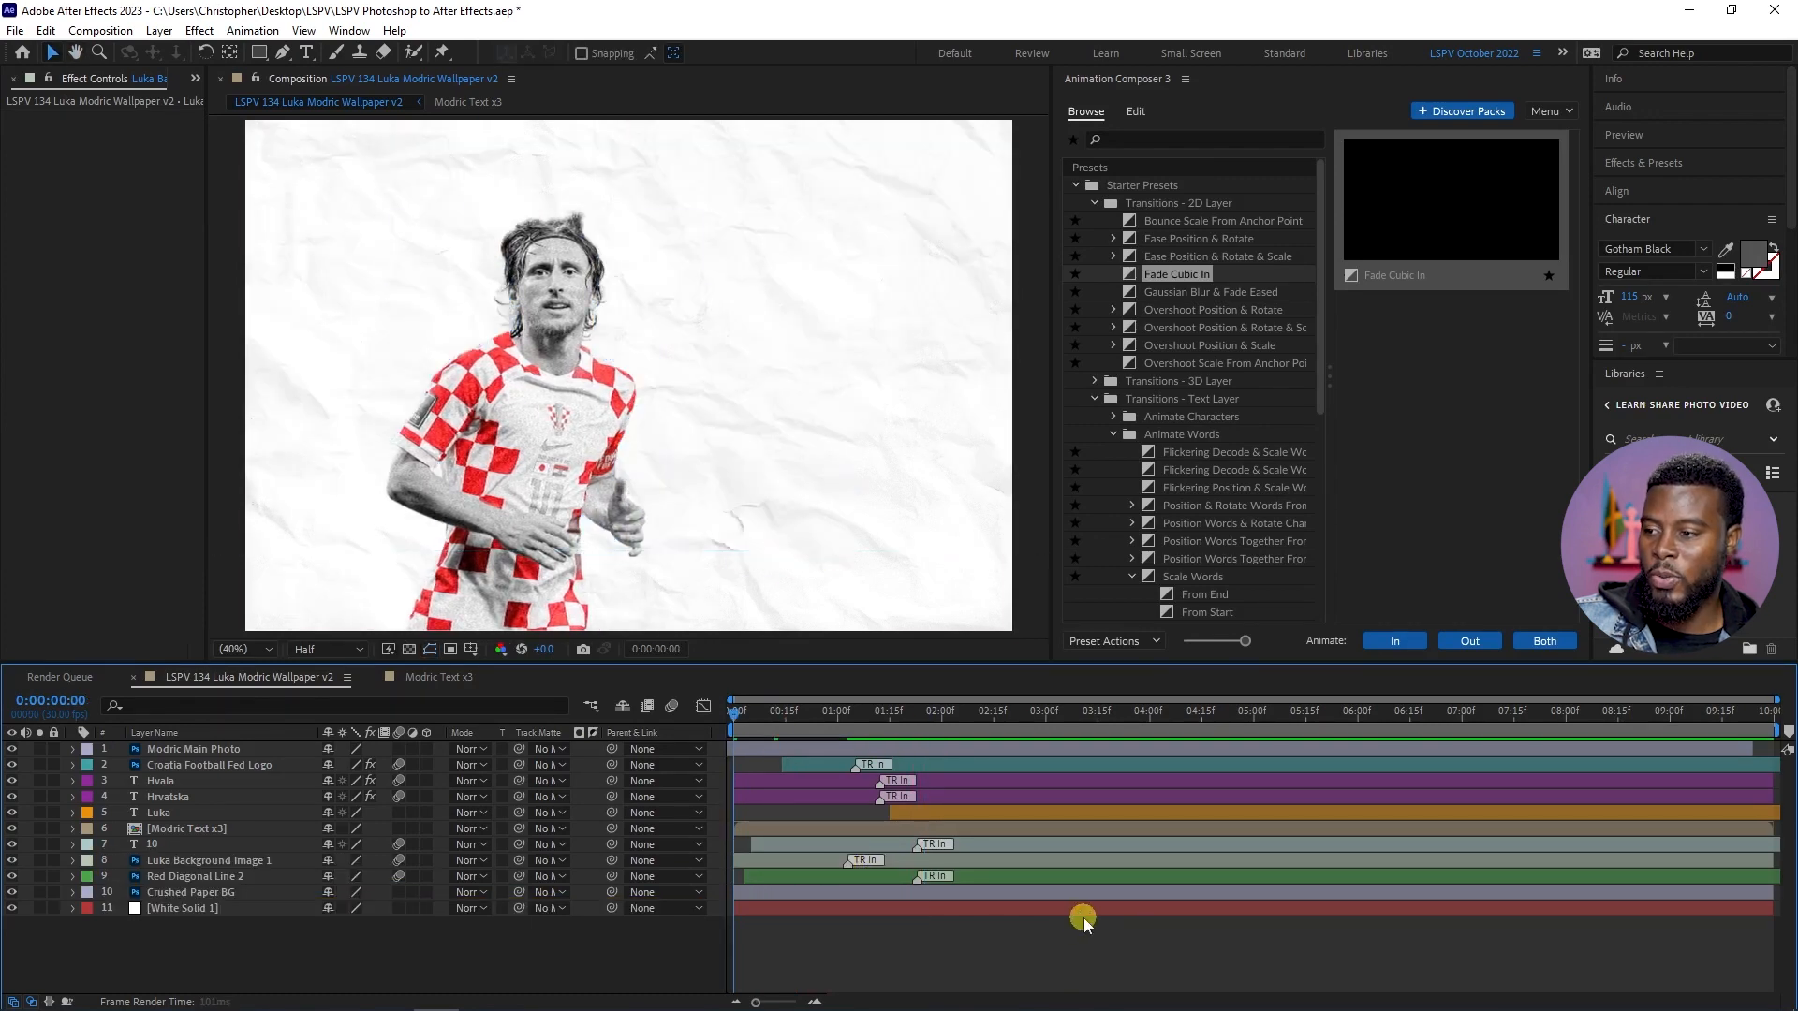
pyautogui.press('space')
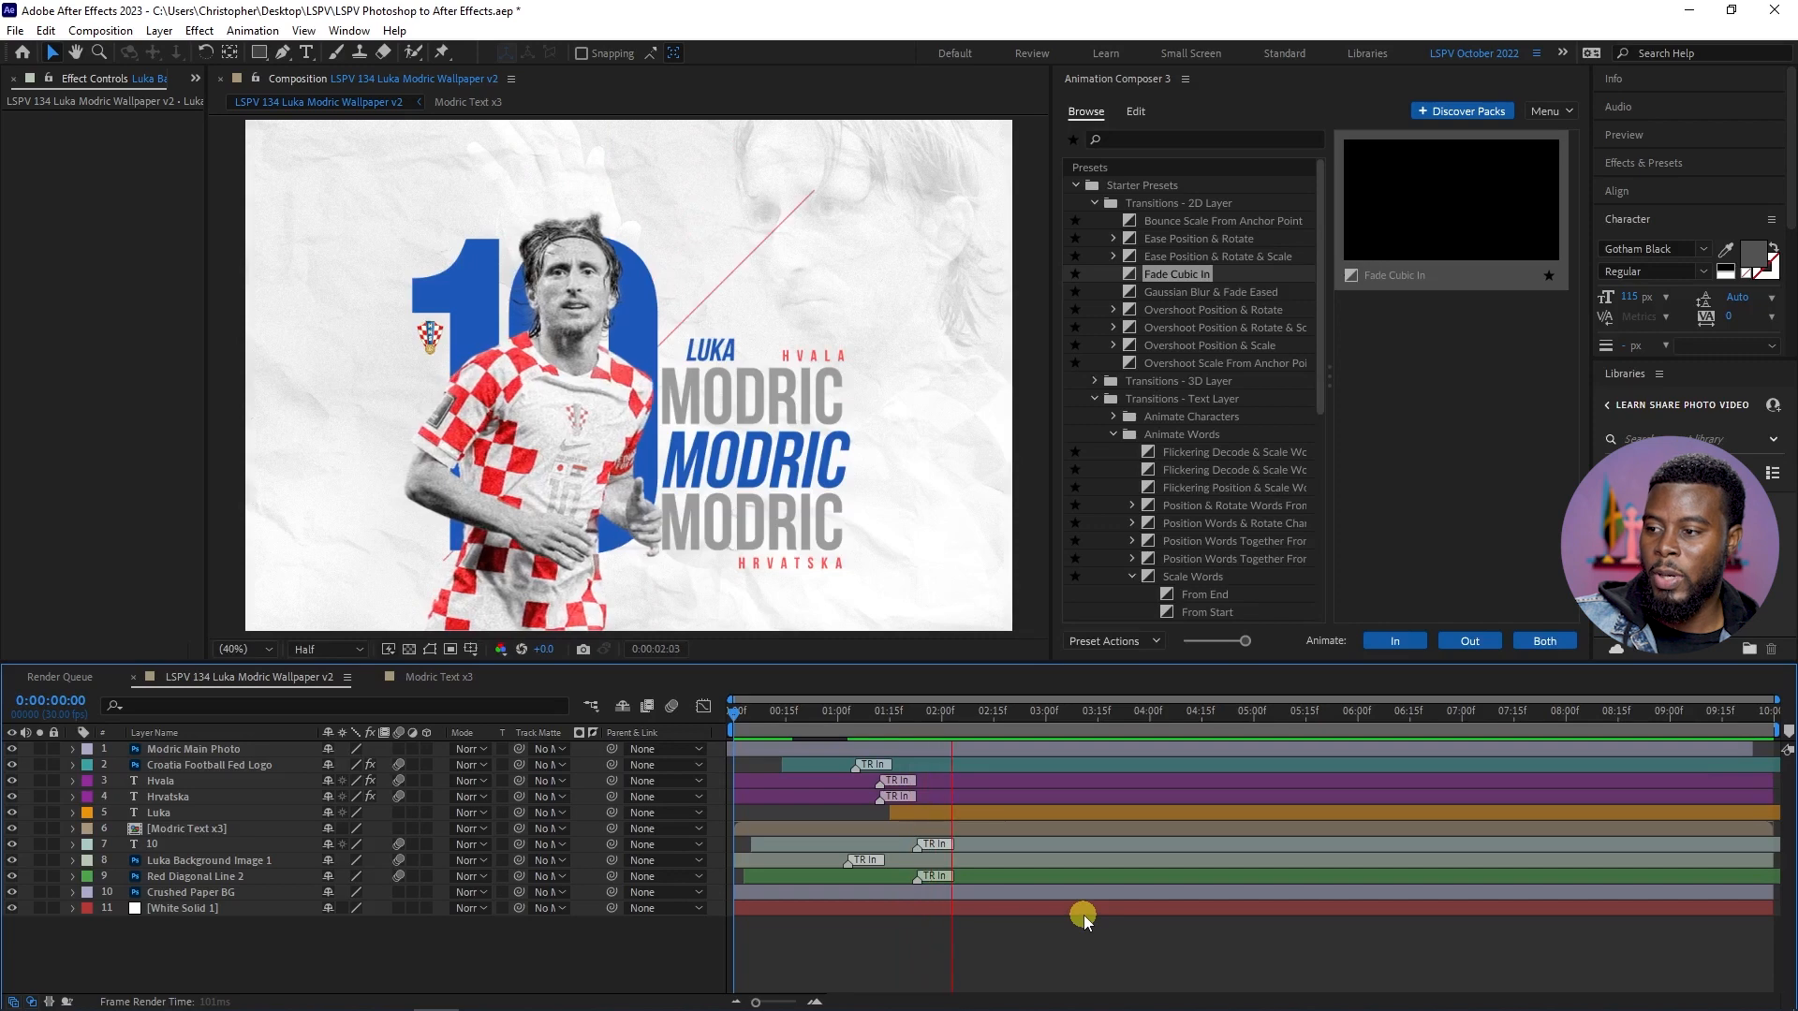
pyautogui.press('space')
pyautogui.press('space')
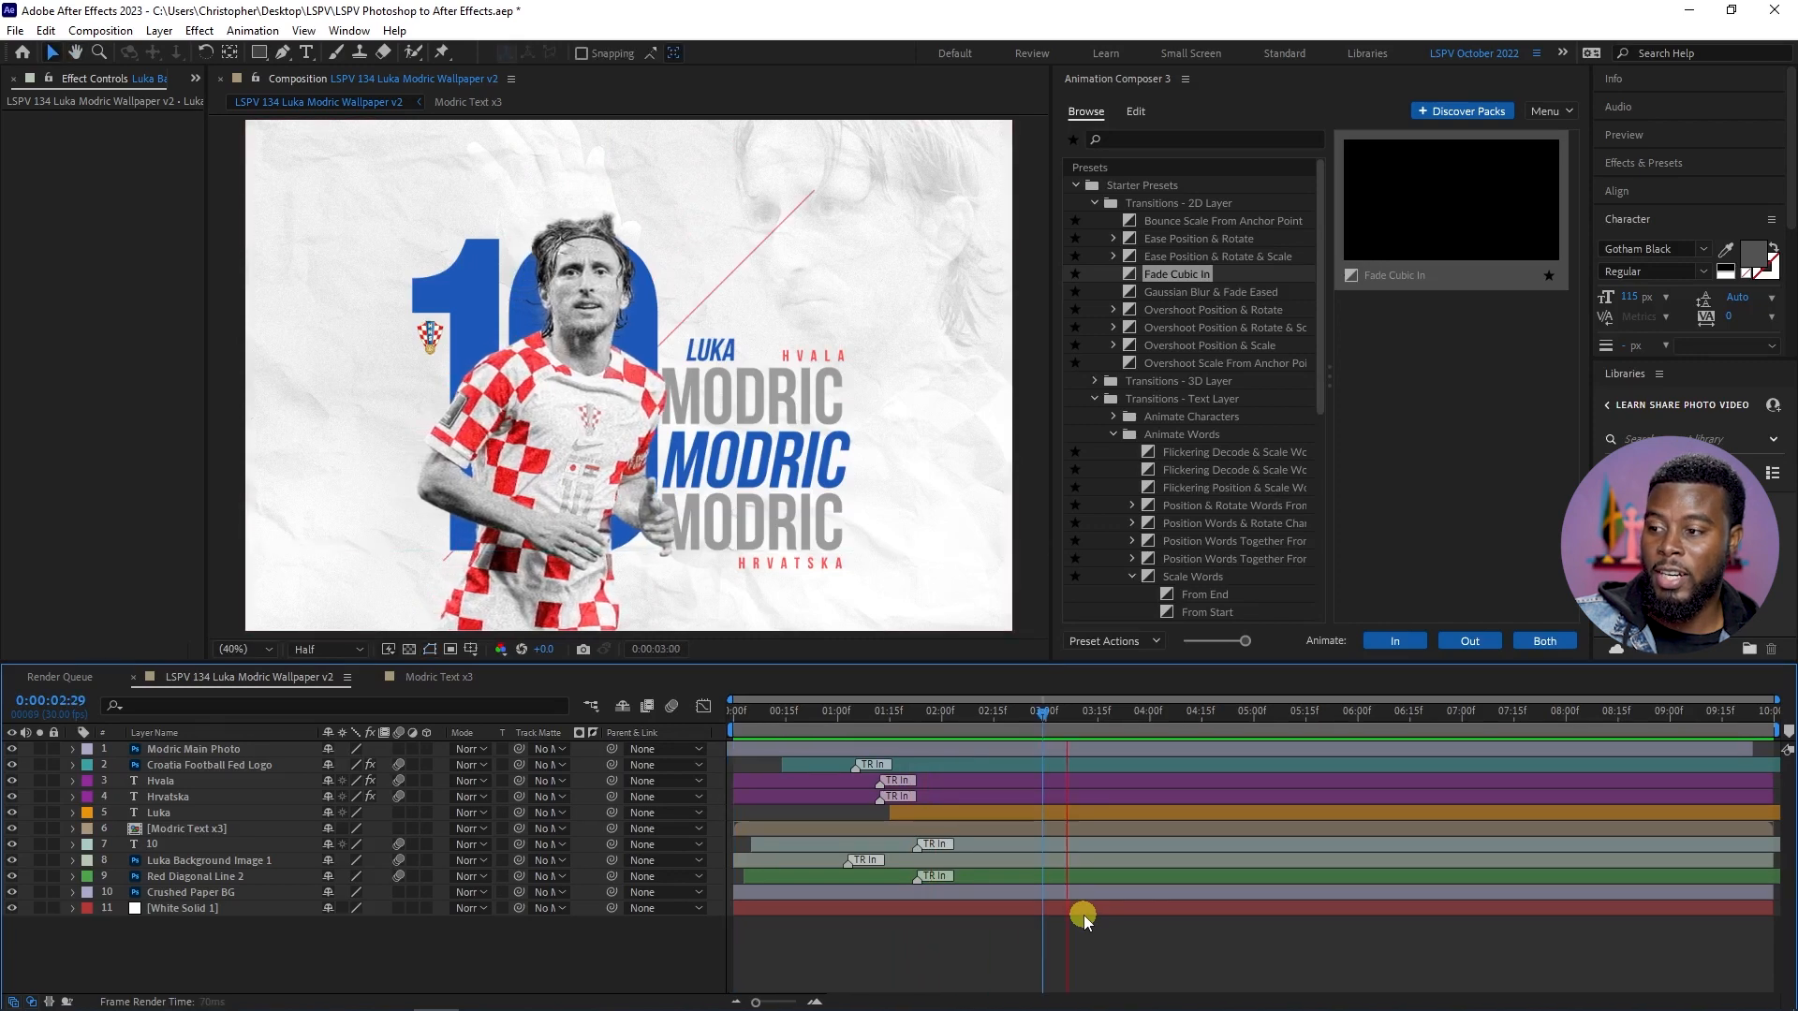
pyautogui.press('space')
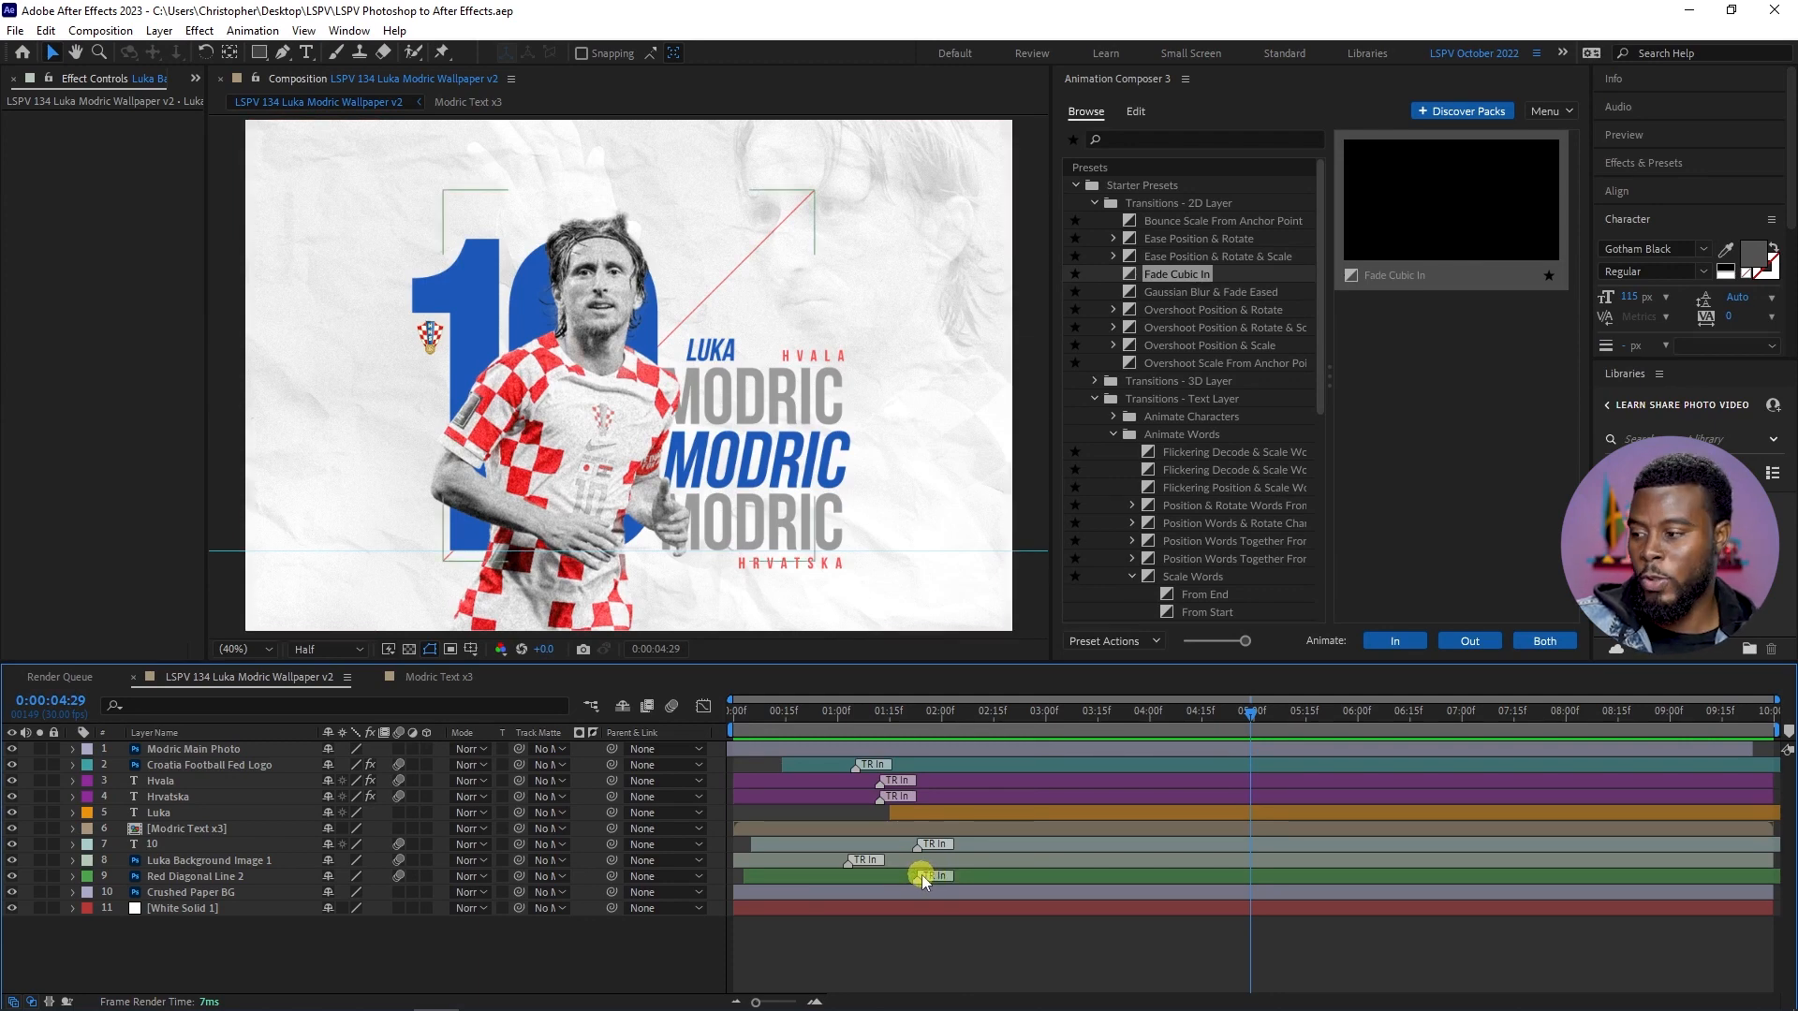
pyautogui.click(932, 810)
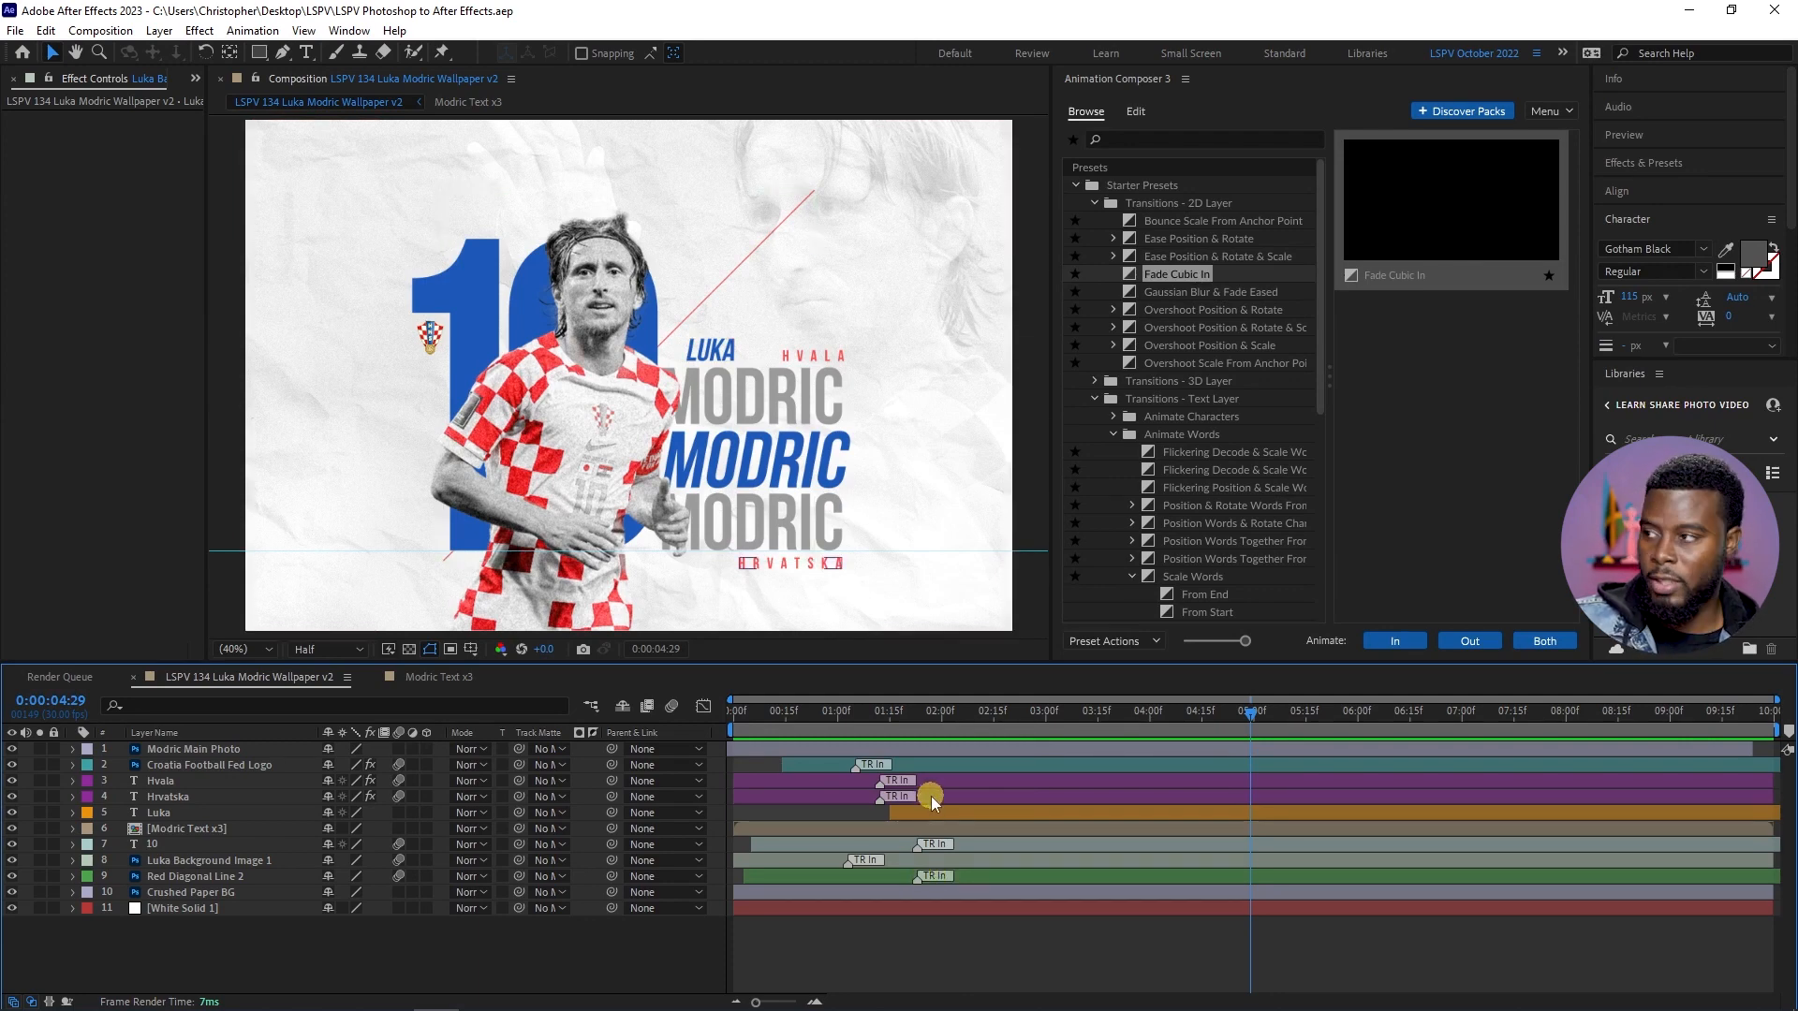
# - Add the wallpaper composition to the render queue with the output module H.264 - Match Render Settings - 15 Mbps
pyautogui.click(15, 29)
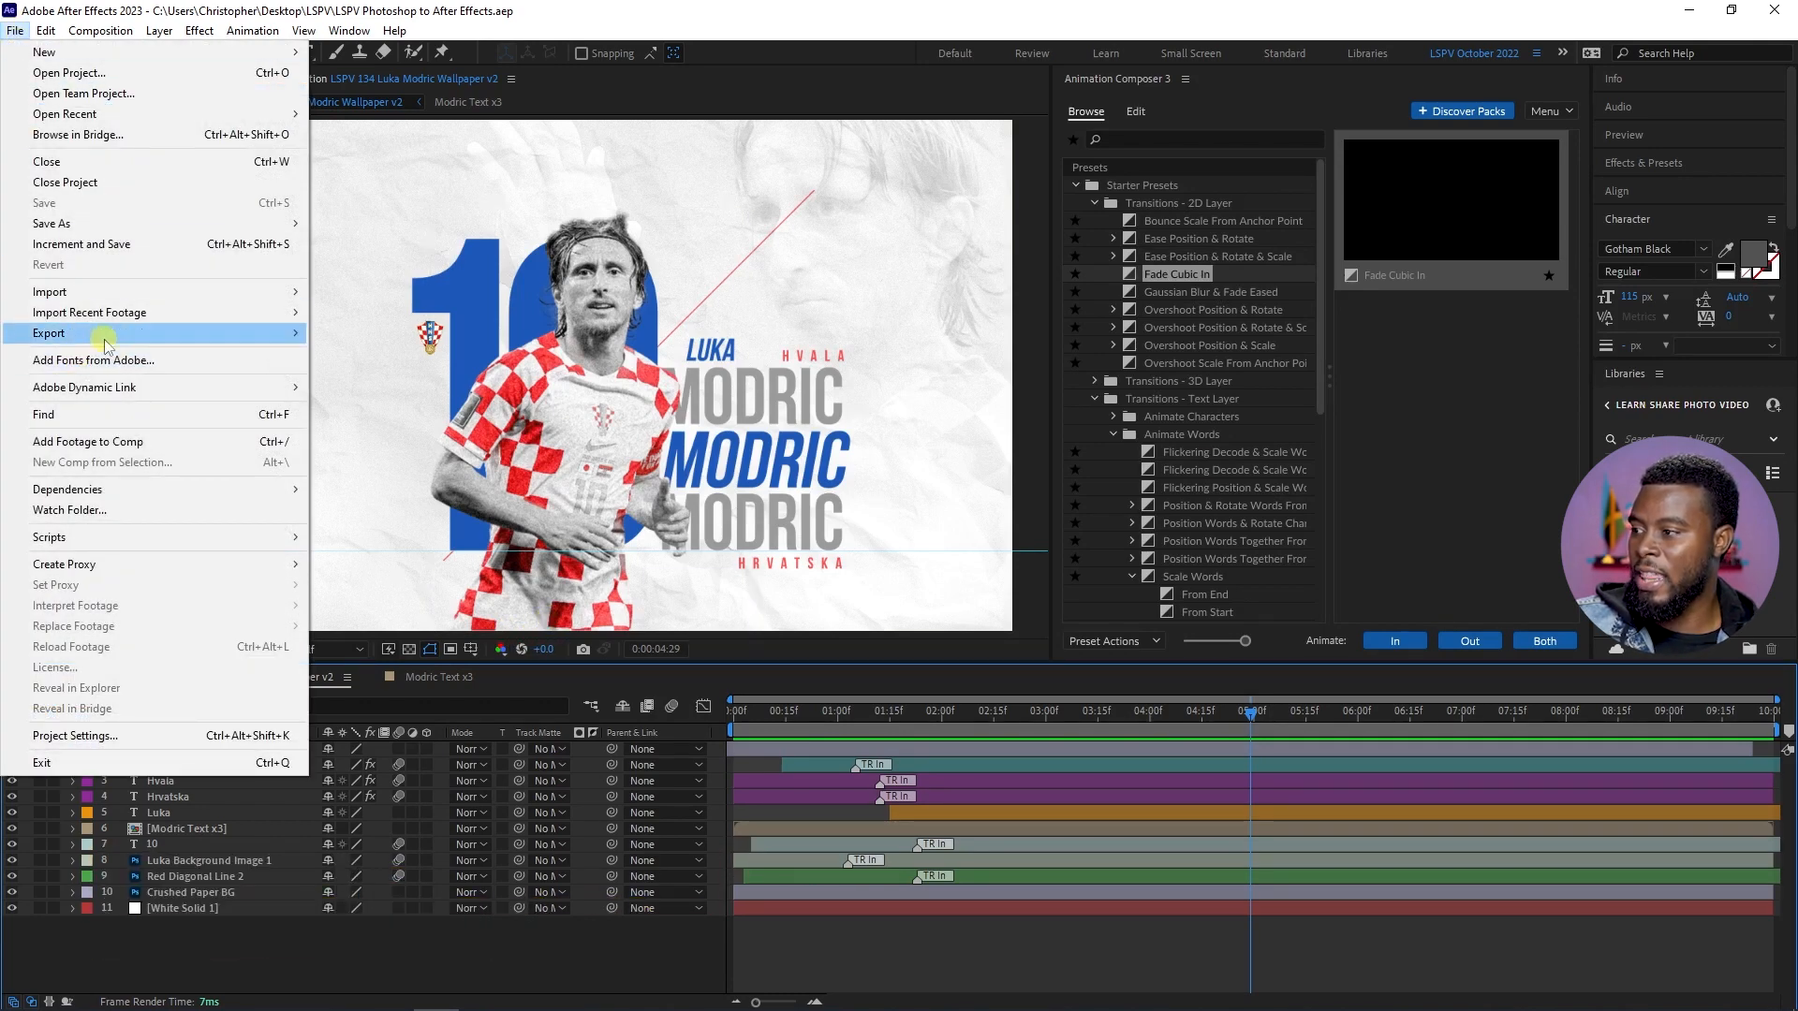
pyautogui.moveTo(105, 343)
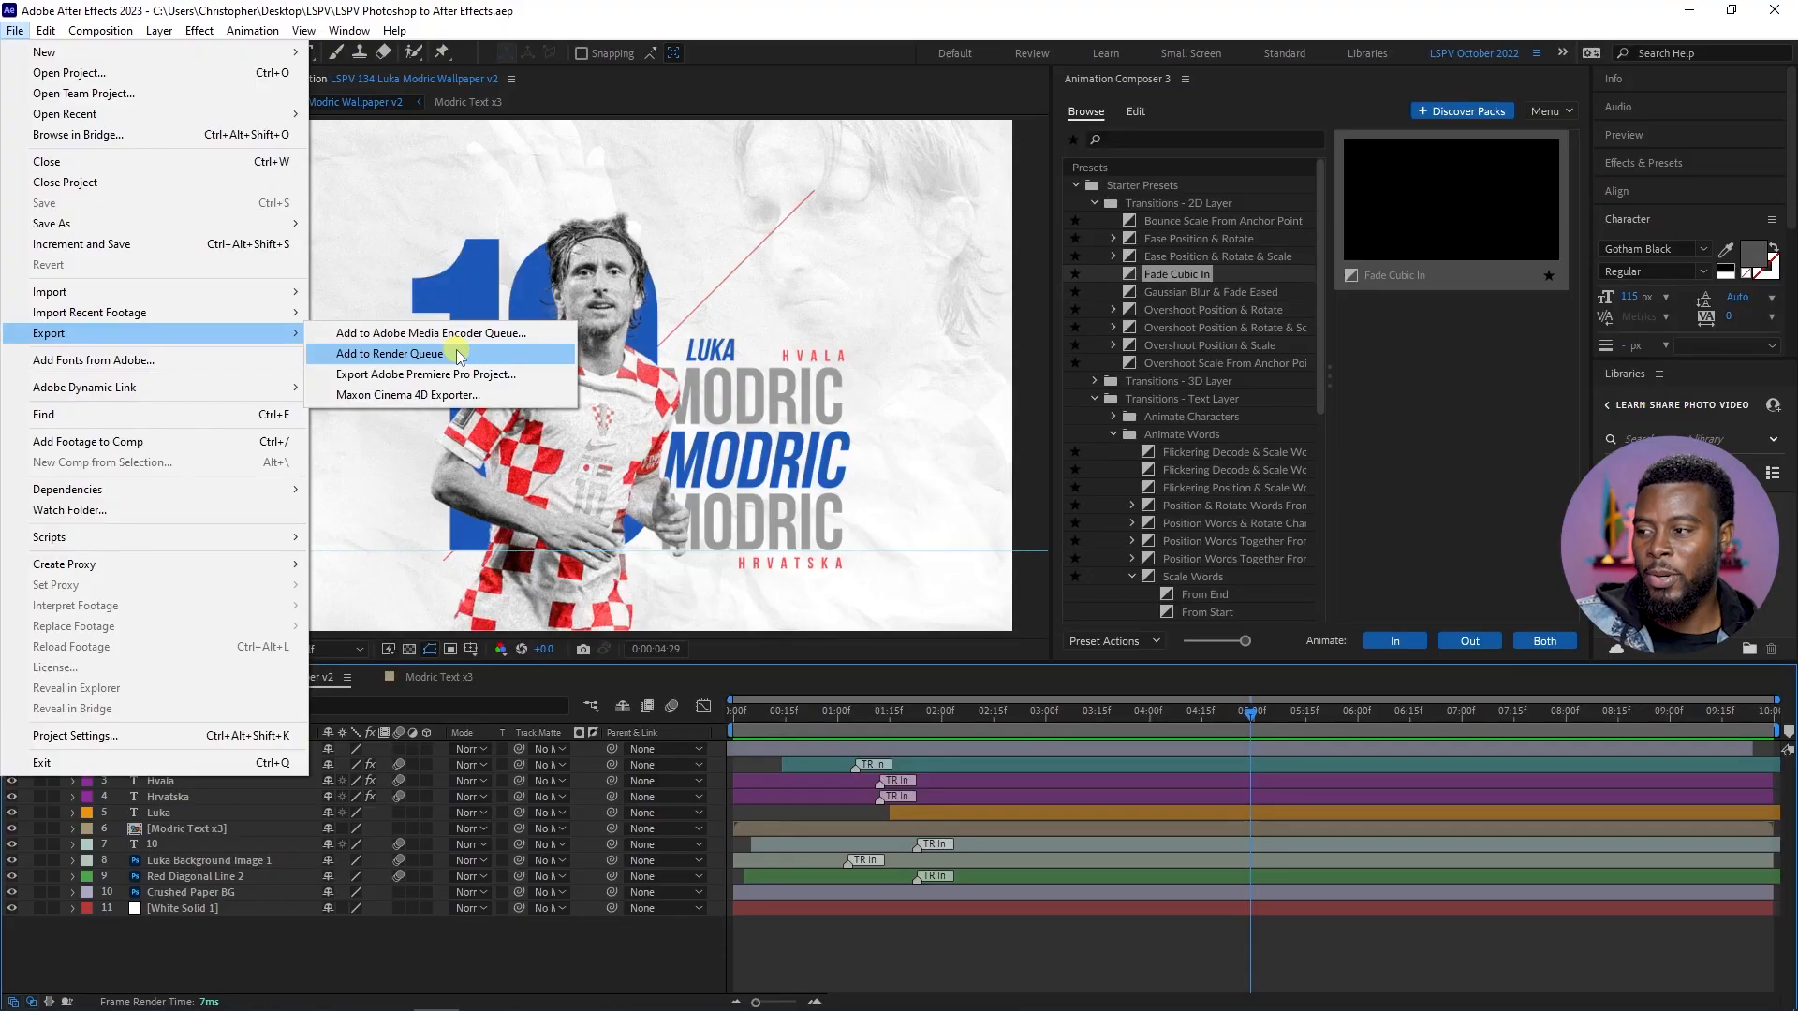
pyautogui.click(458, 354)
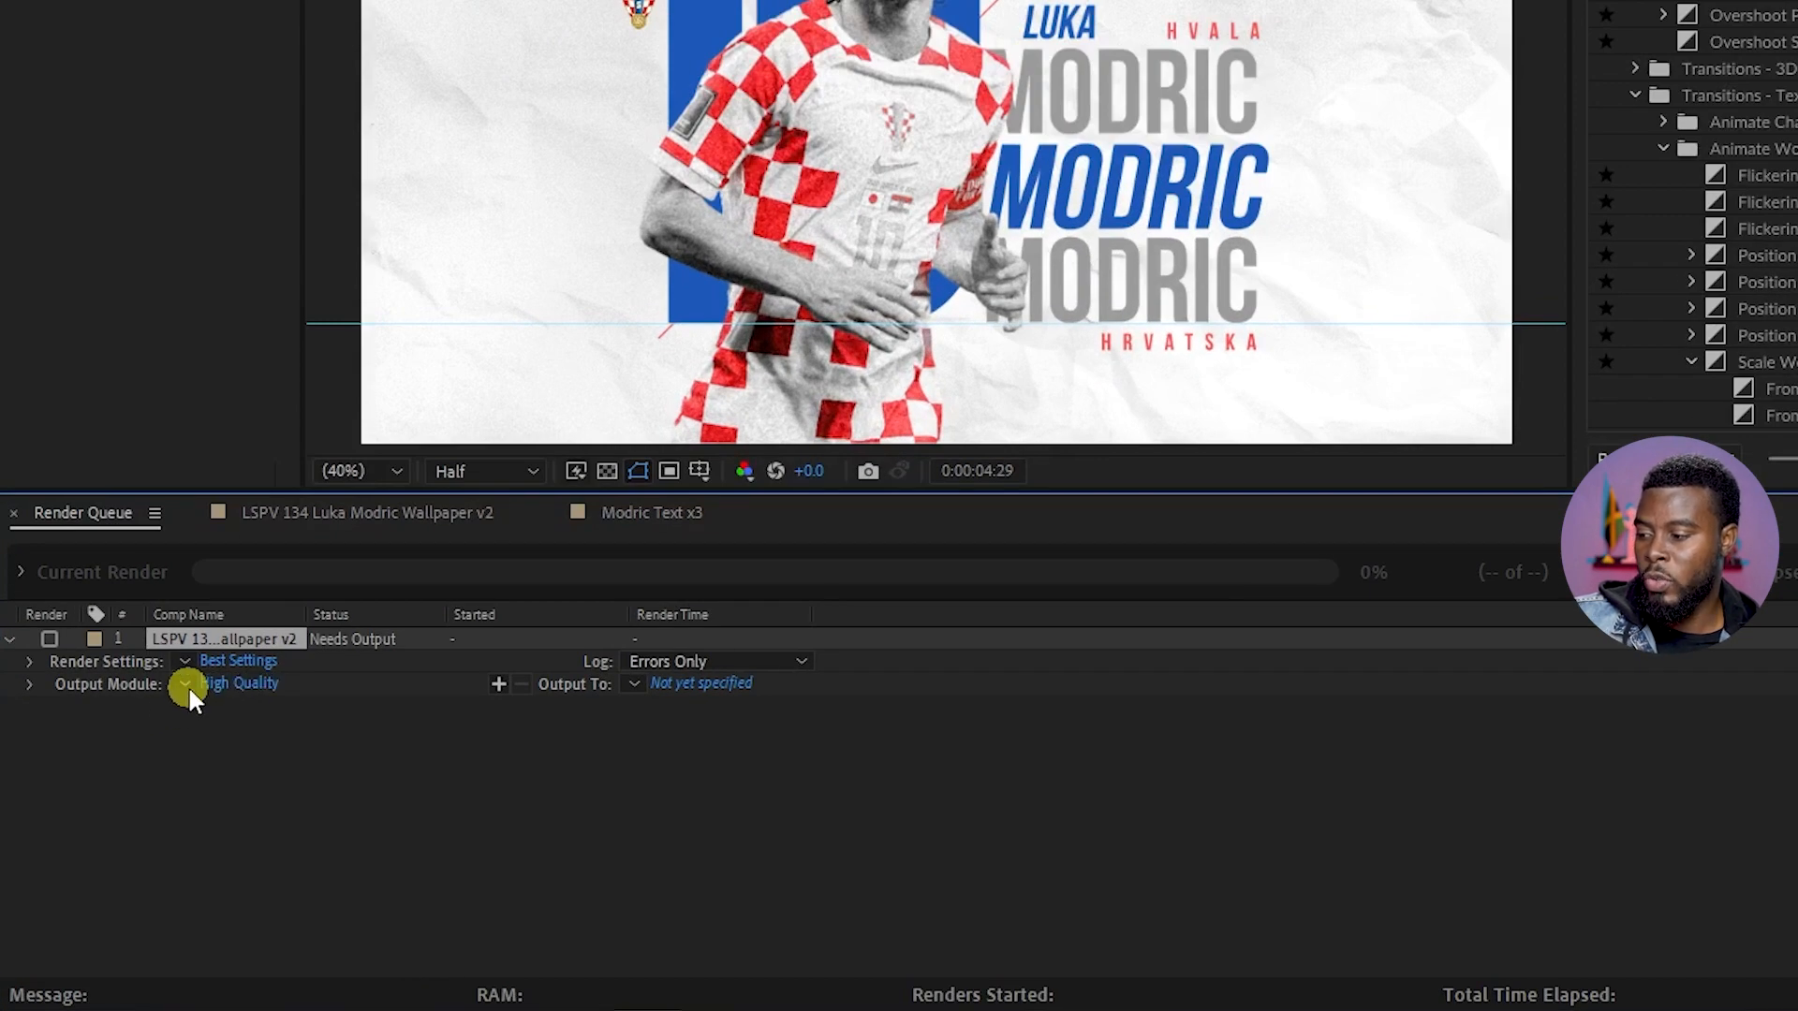
pyautogui.click(188, 686)
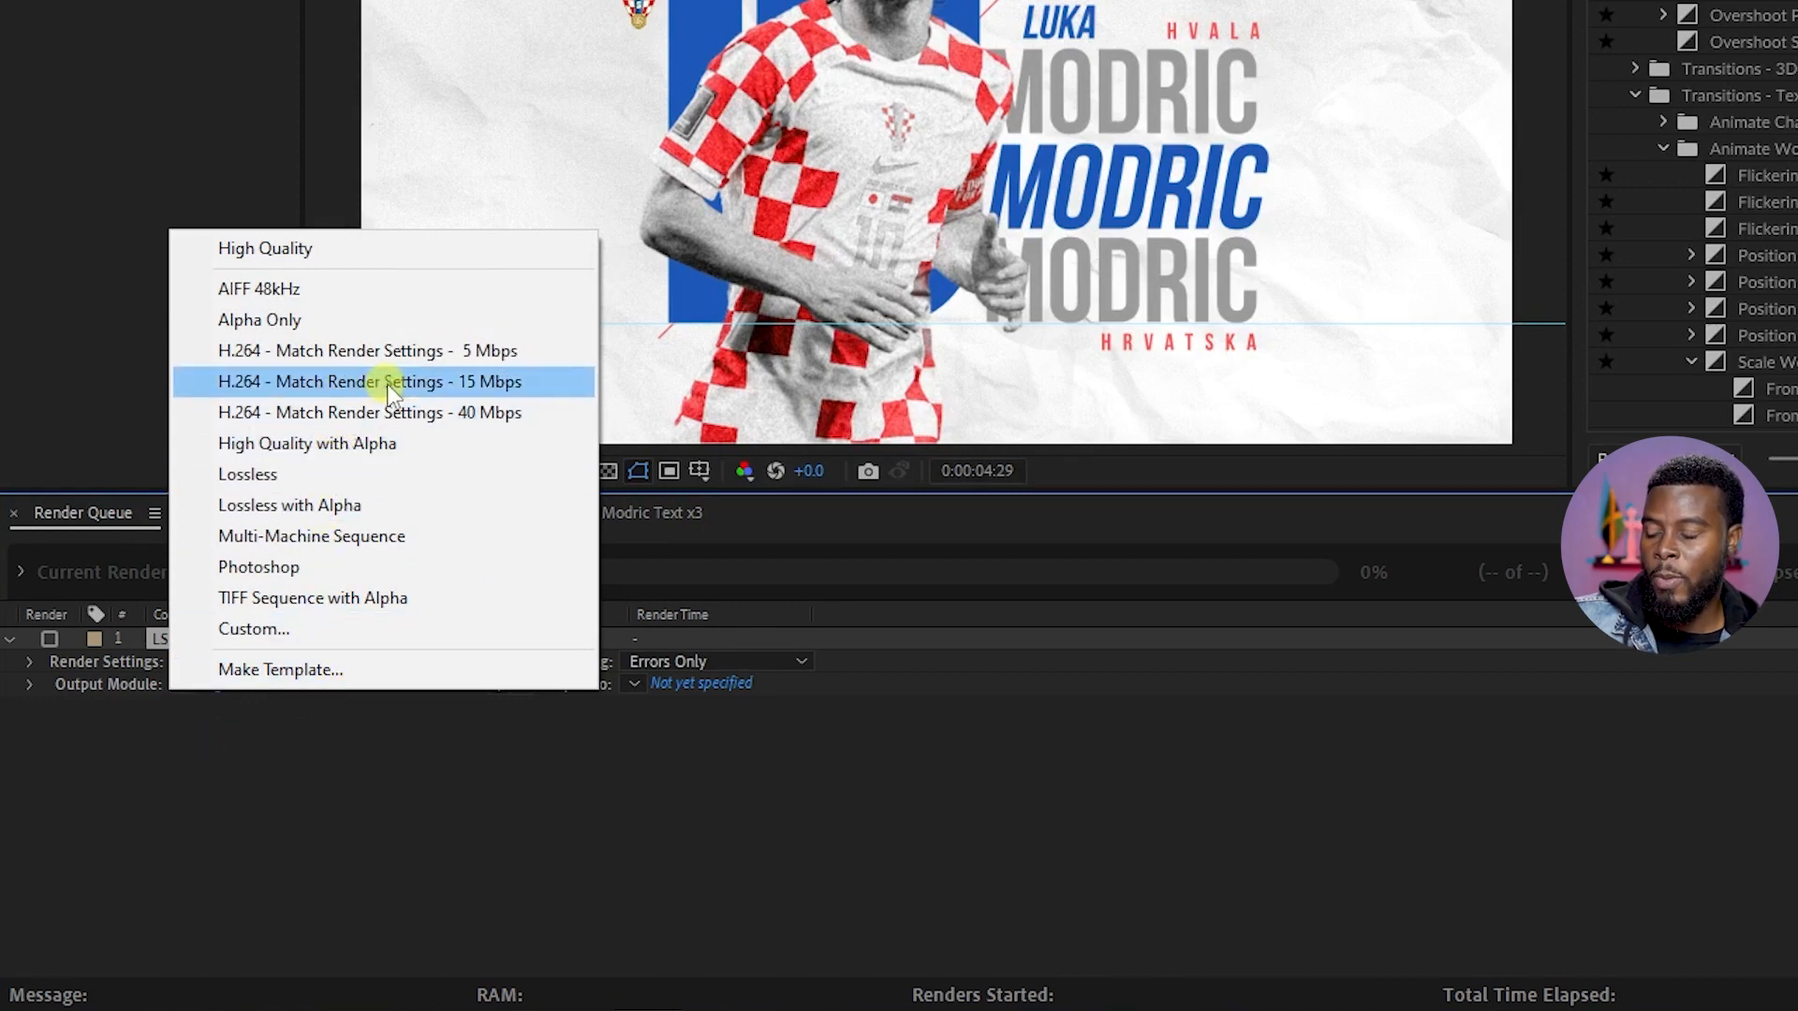
pyautogui.click(437, 384)
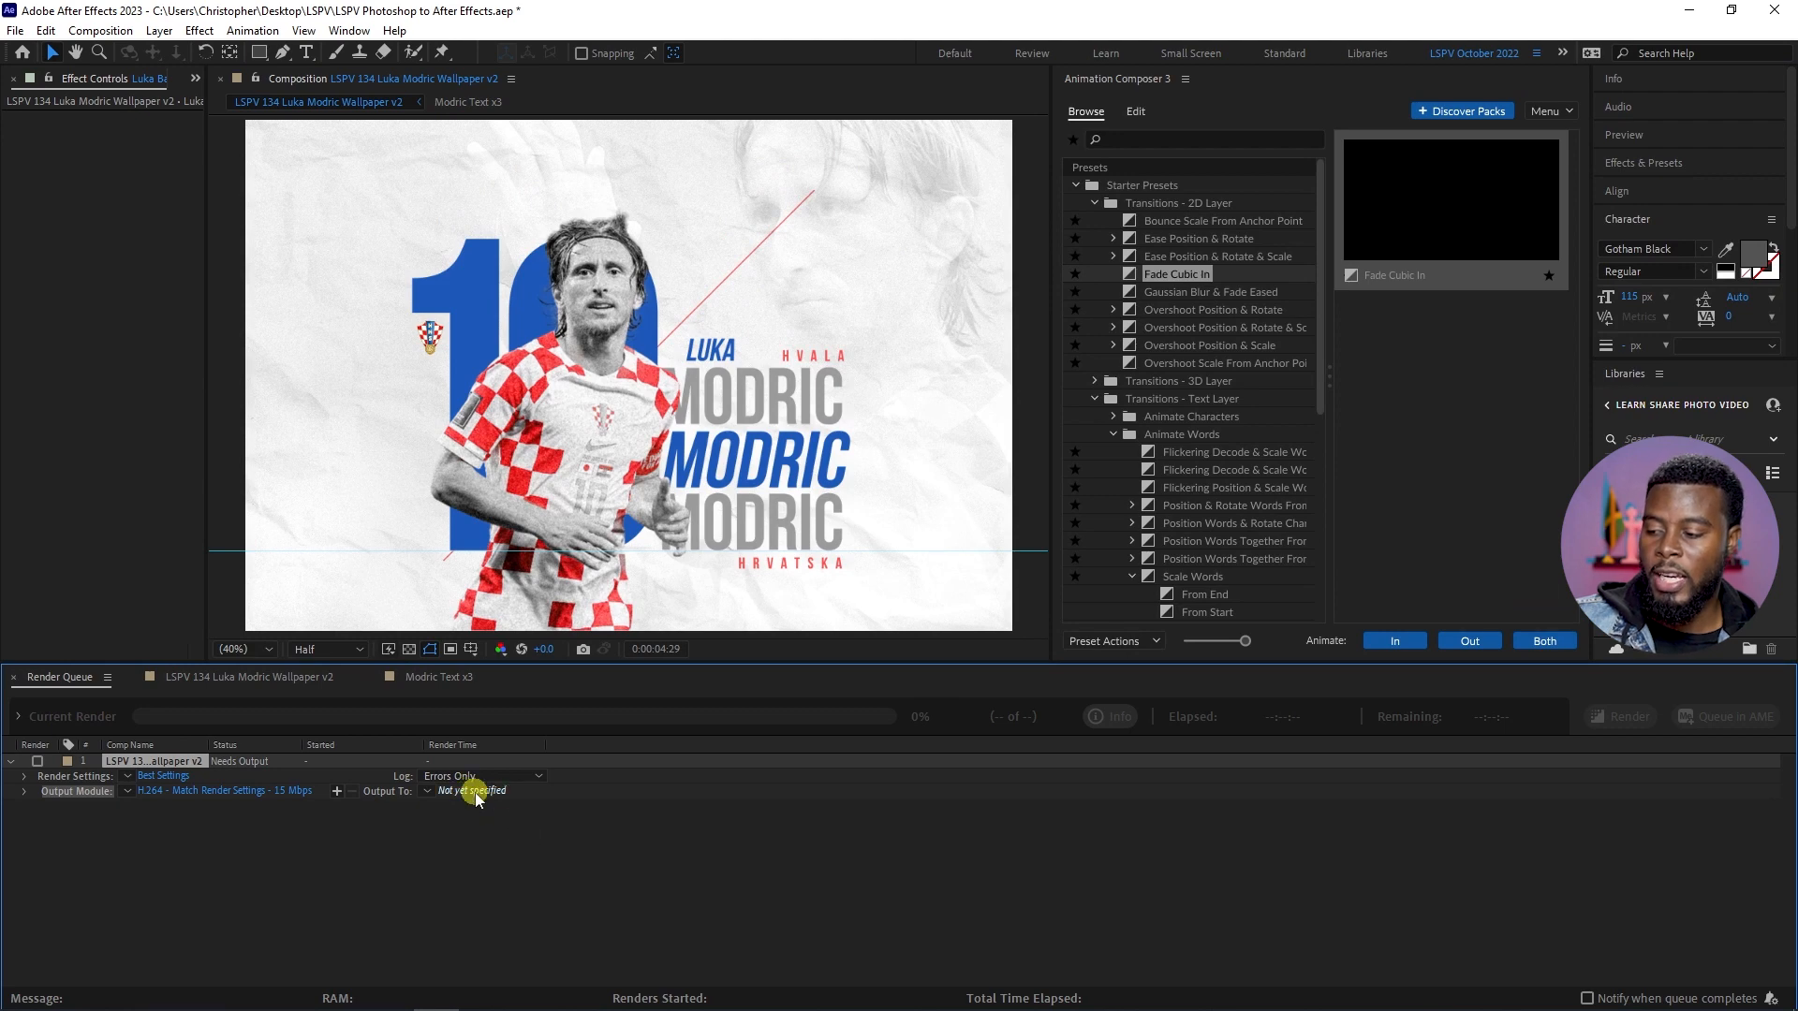
# - Set the render's output file to LSPV 134 Luka Modric Wallpaper v2.mp4 in the LSPV folder and start rendering
pyautogui.click(474, 793)
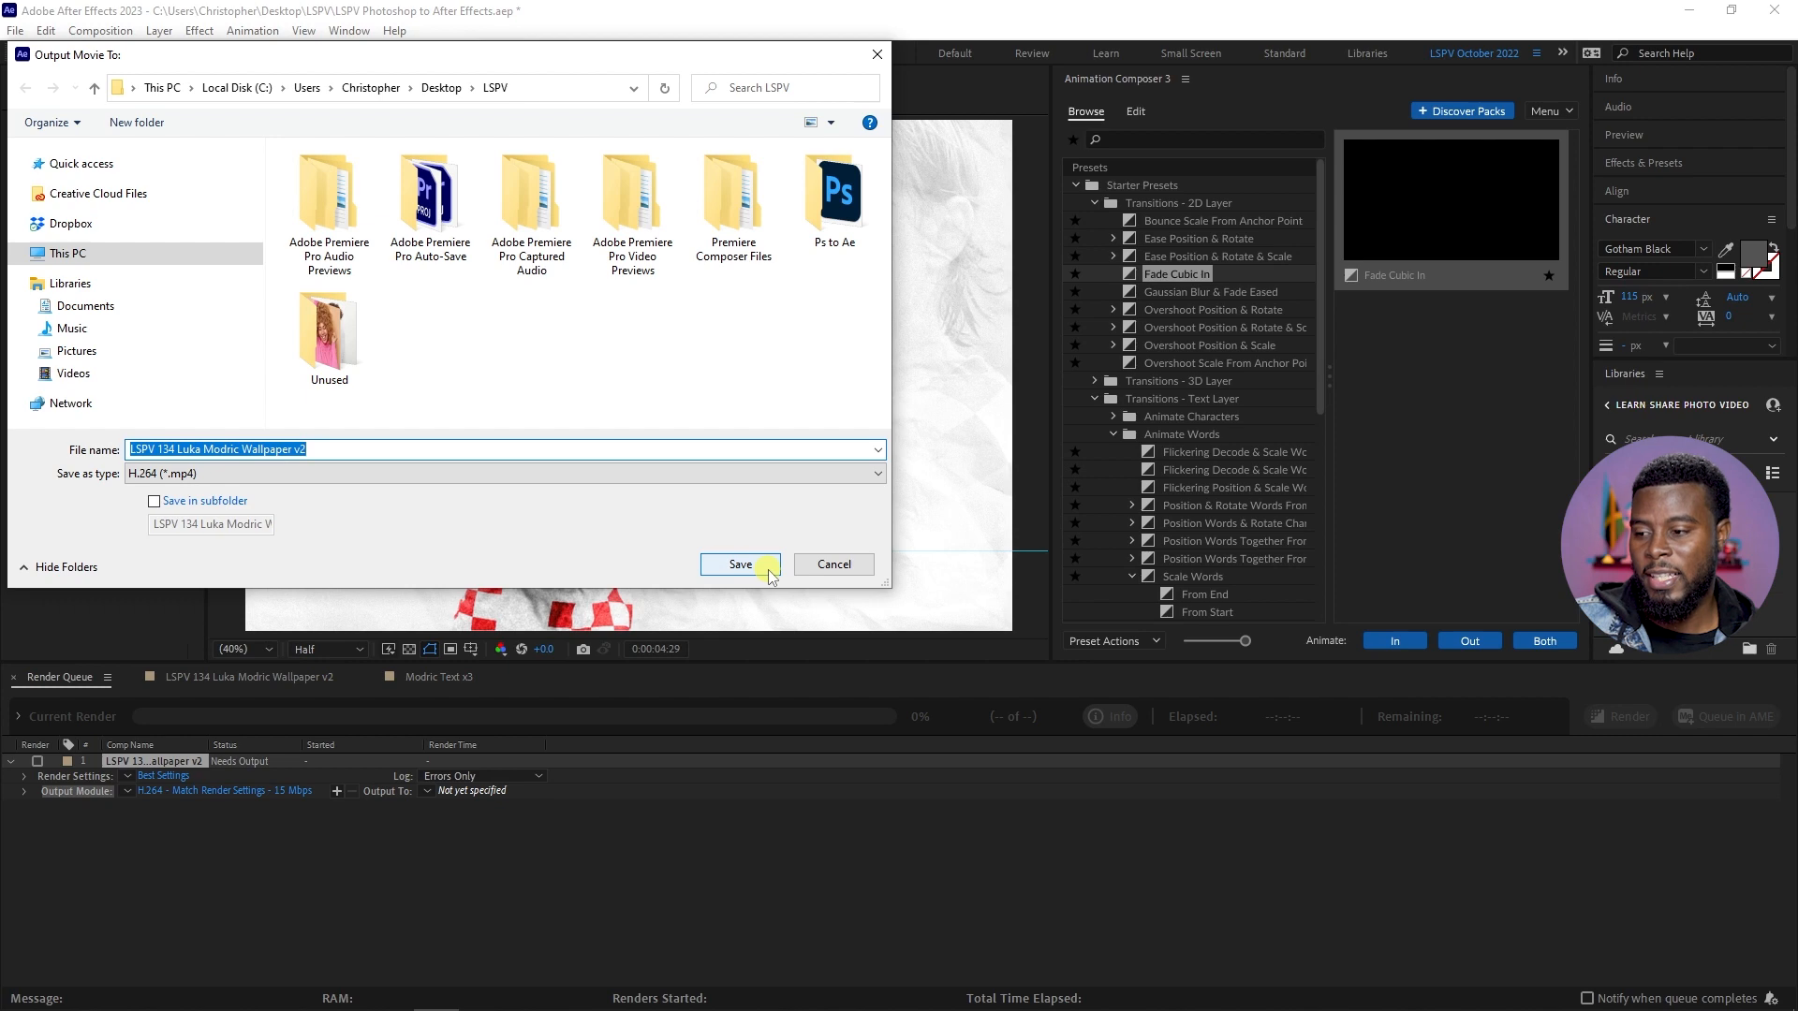
pyautogui.click(740, 564)
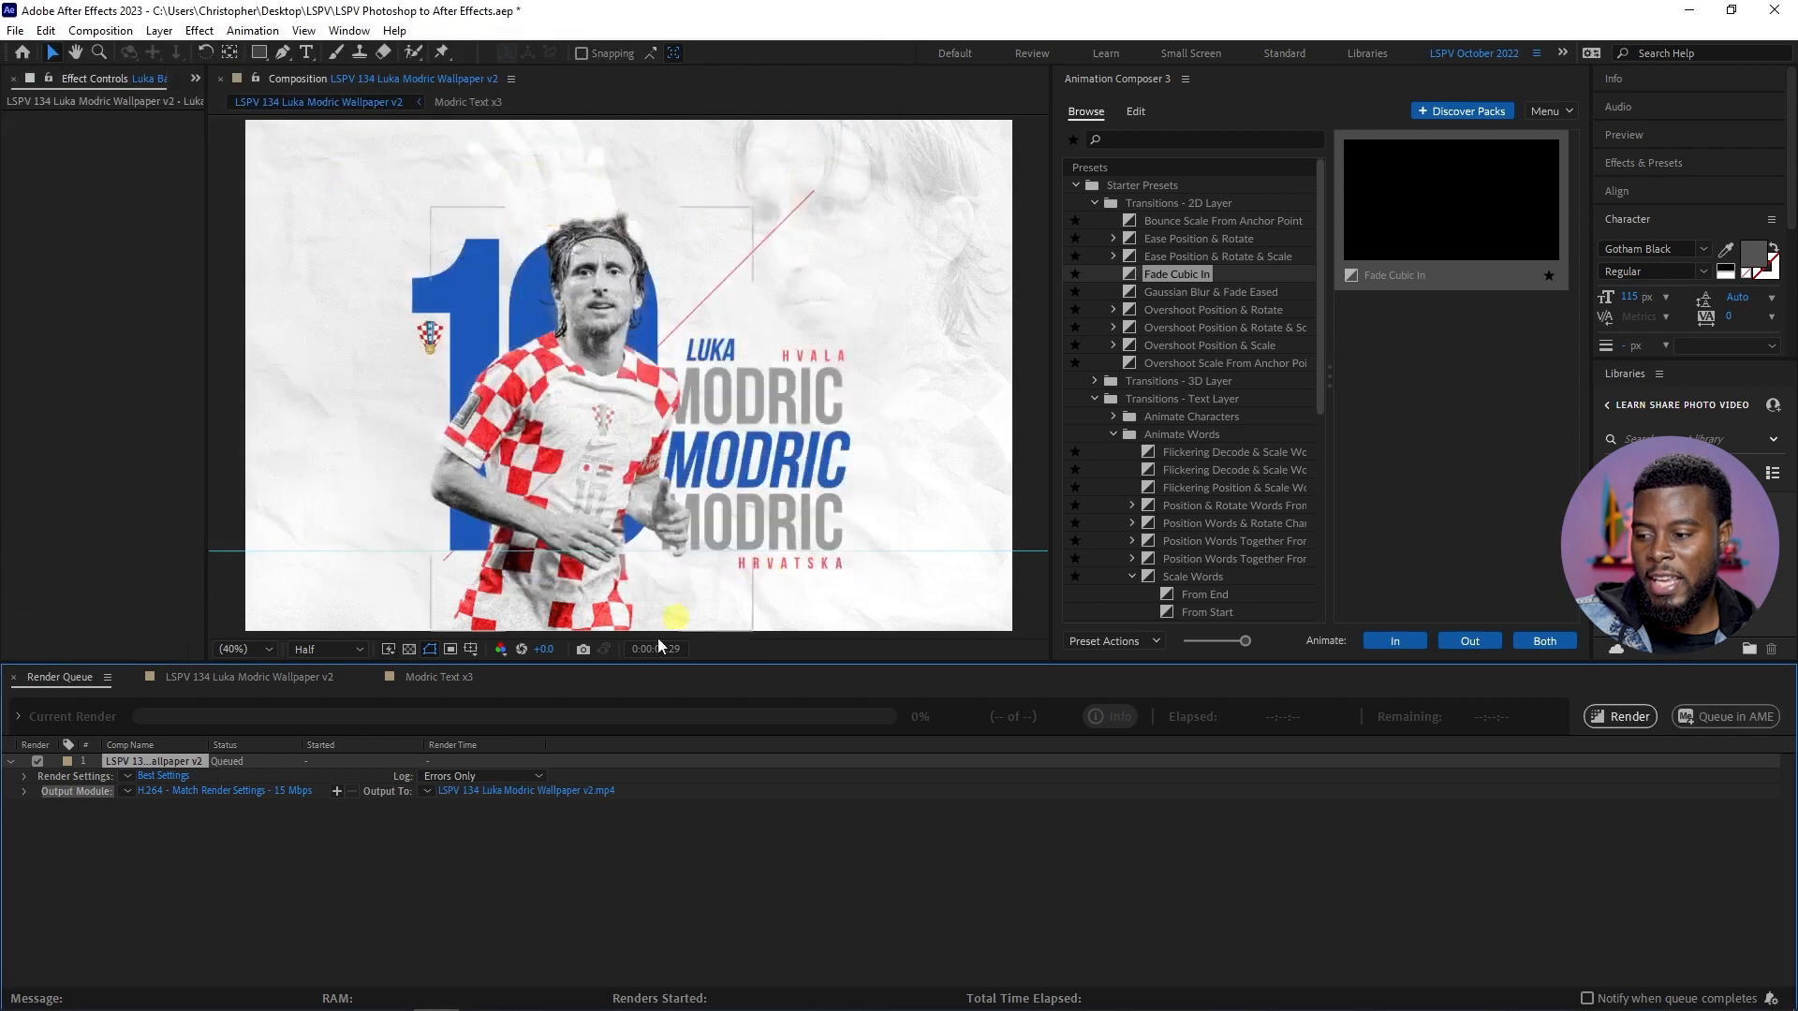
pyautogui.click(1629, 716)
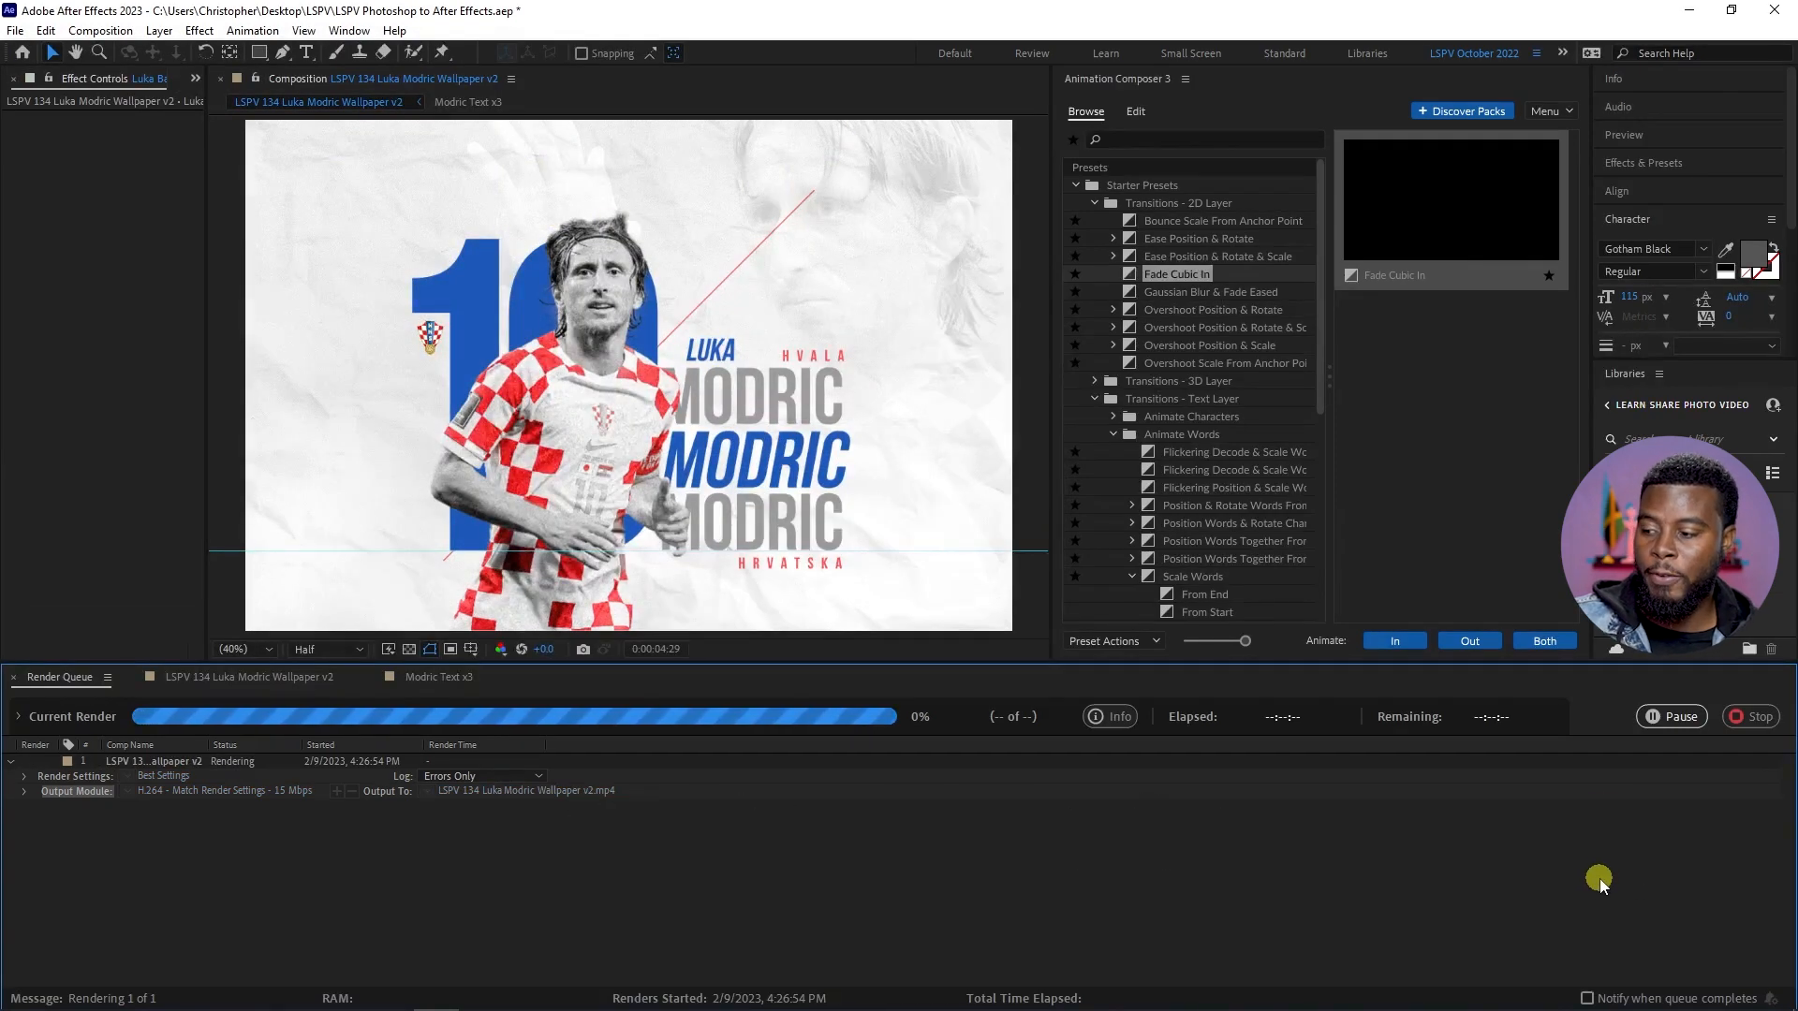